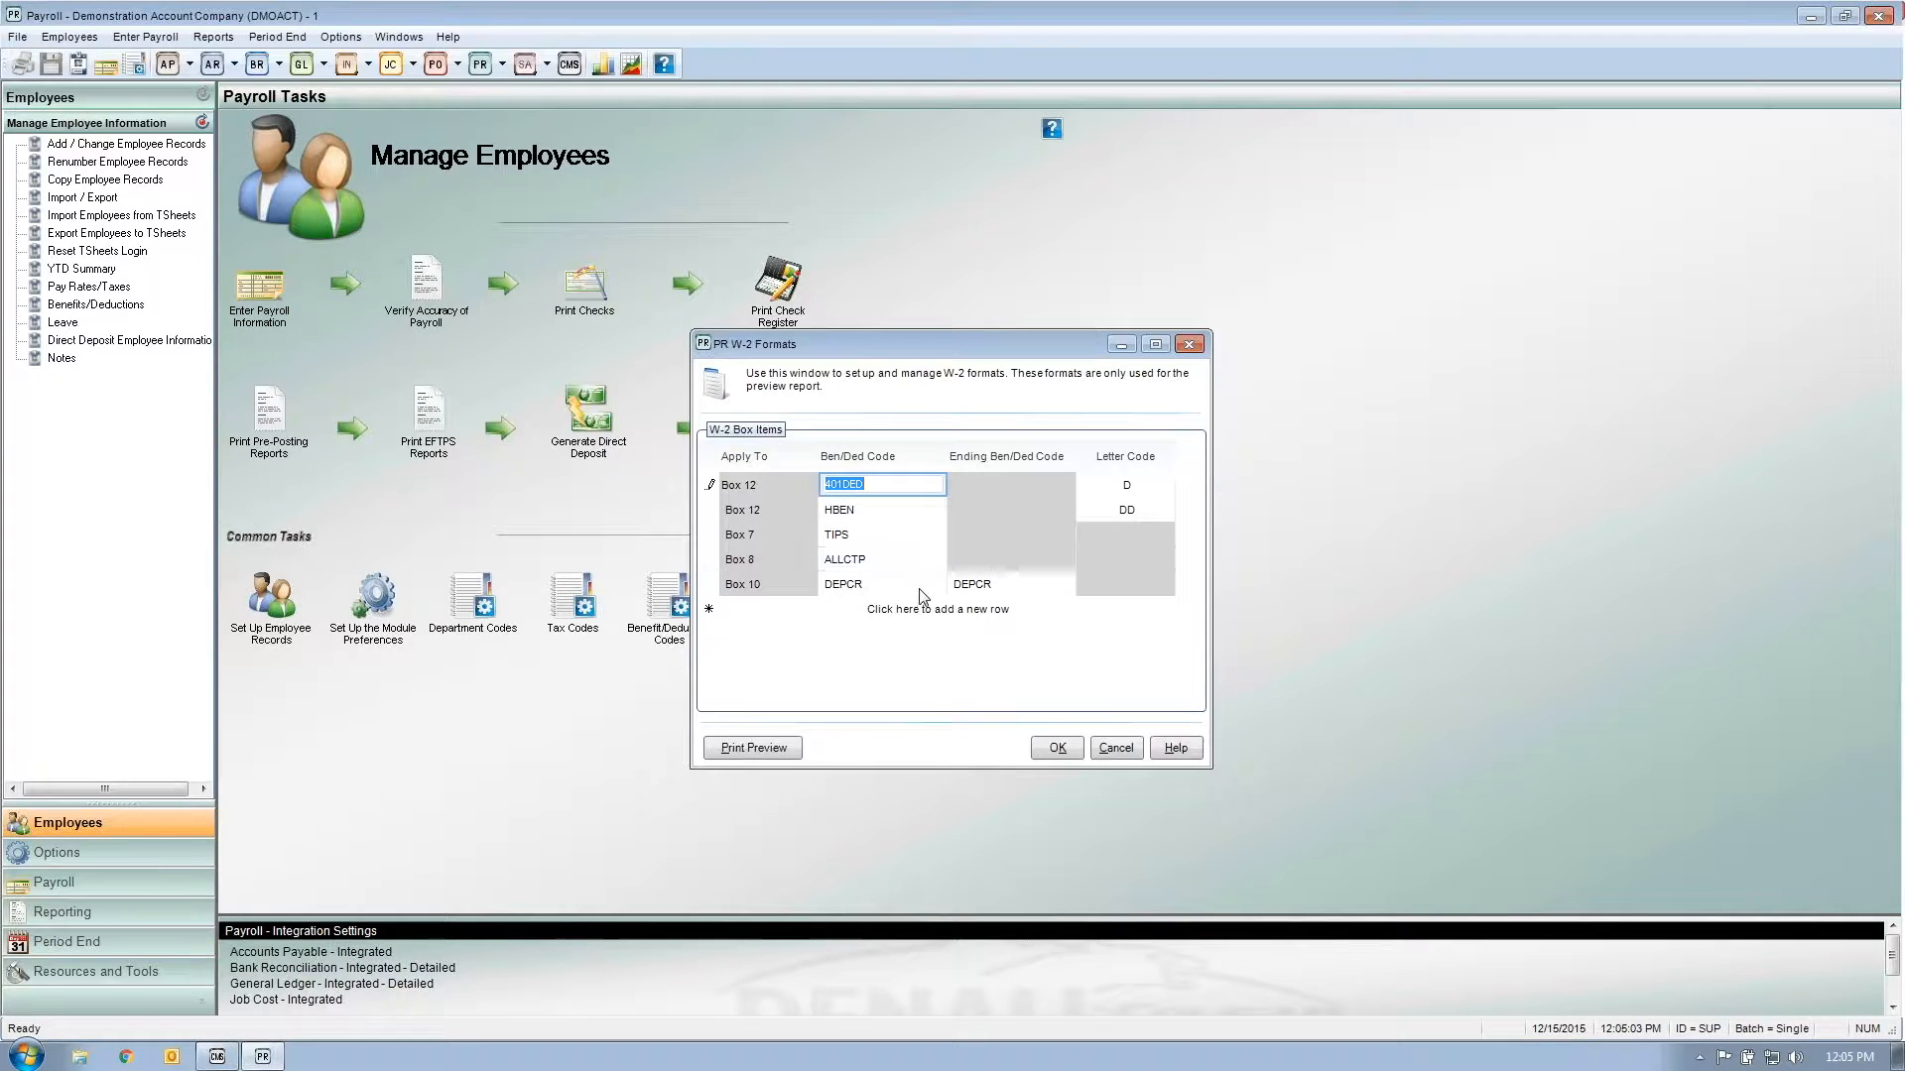
Step: Close the W-2 formats window and generate the 2015 W-2 Preview report to the screen
click(1056, 748)
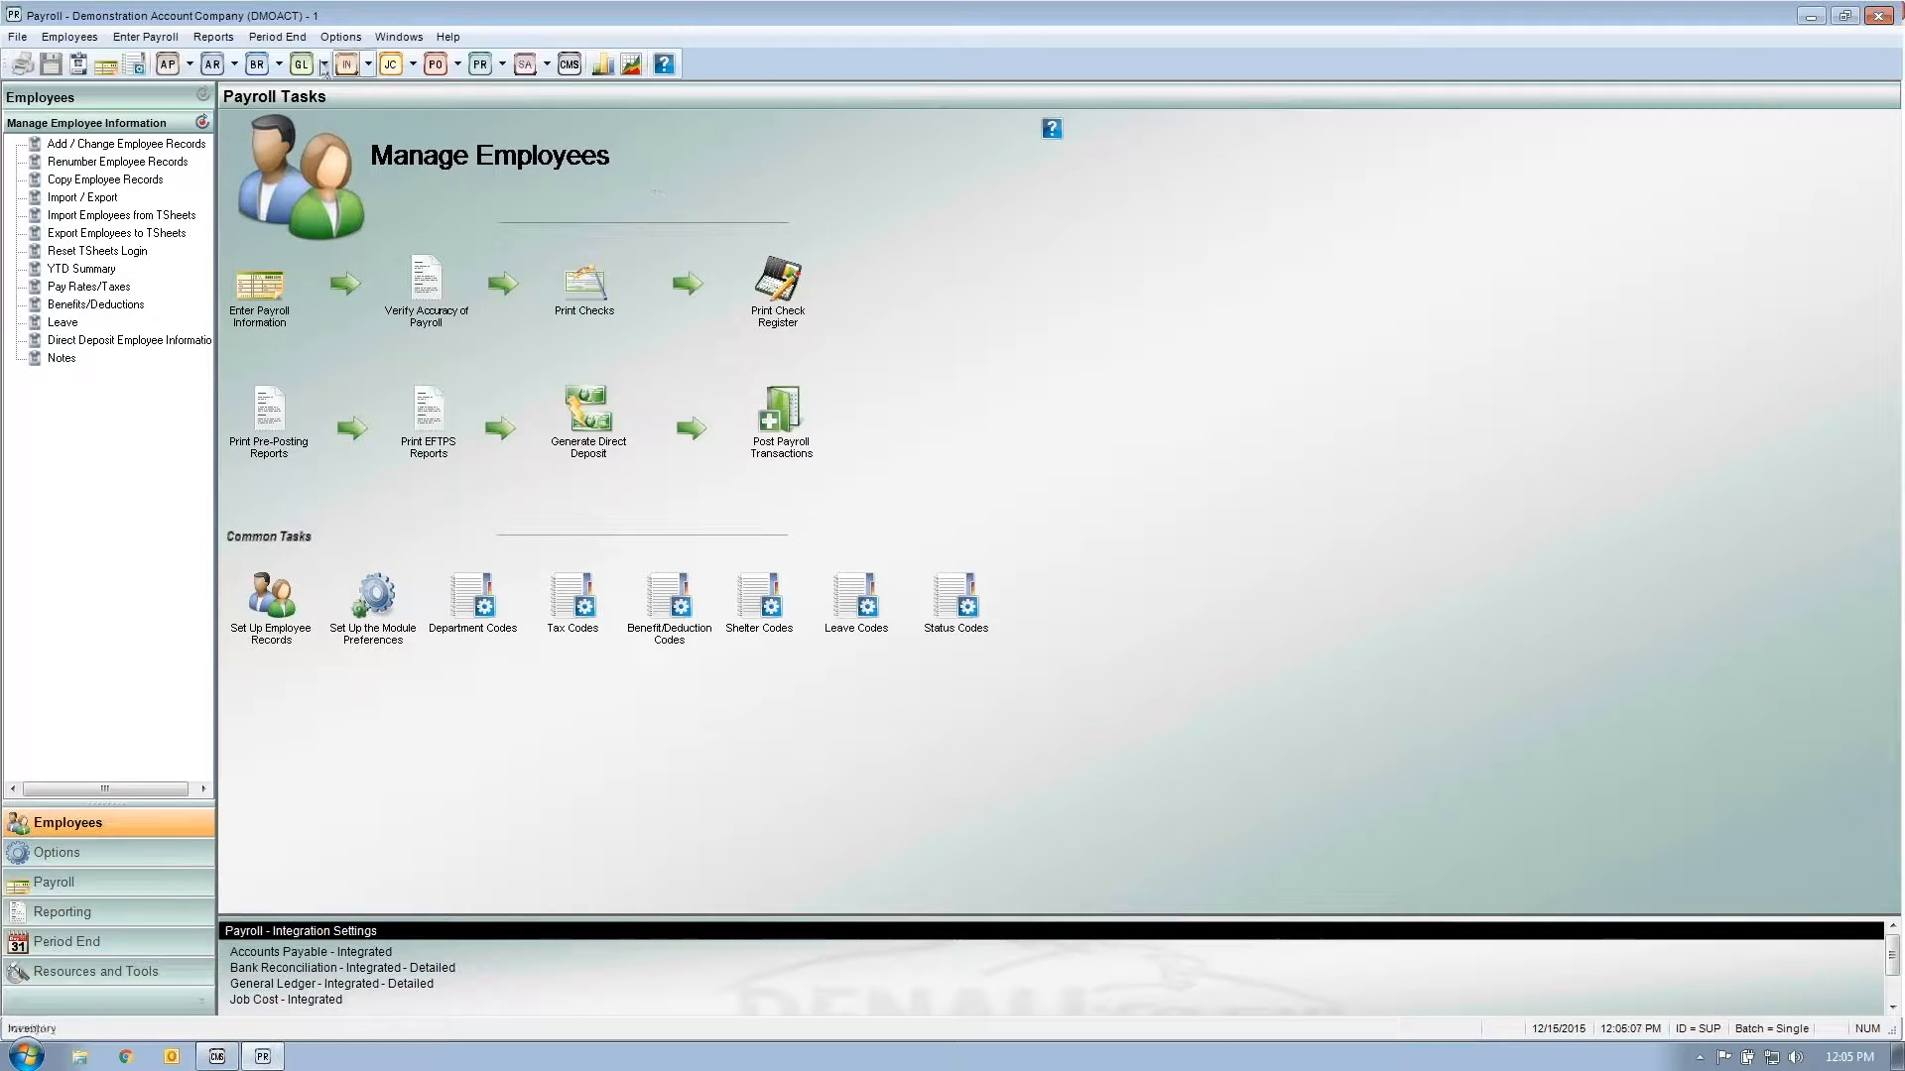
click(281, 40)
mouse_move(222, 46)
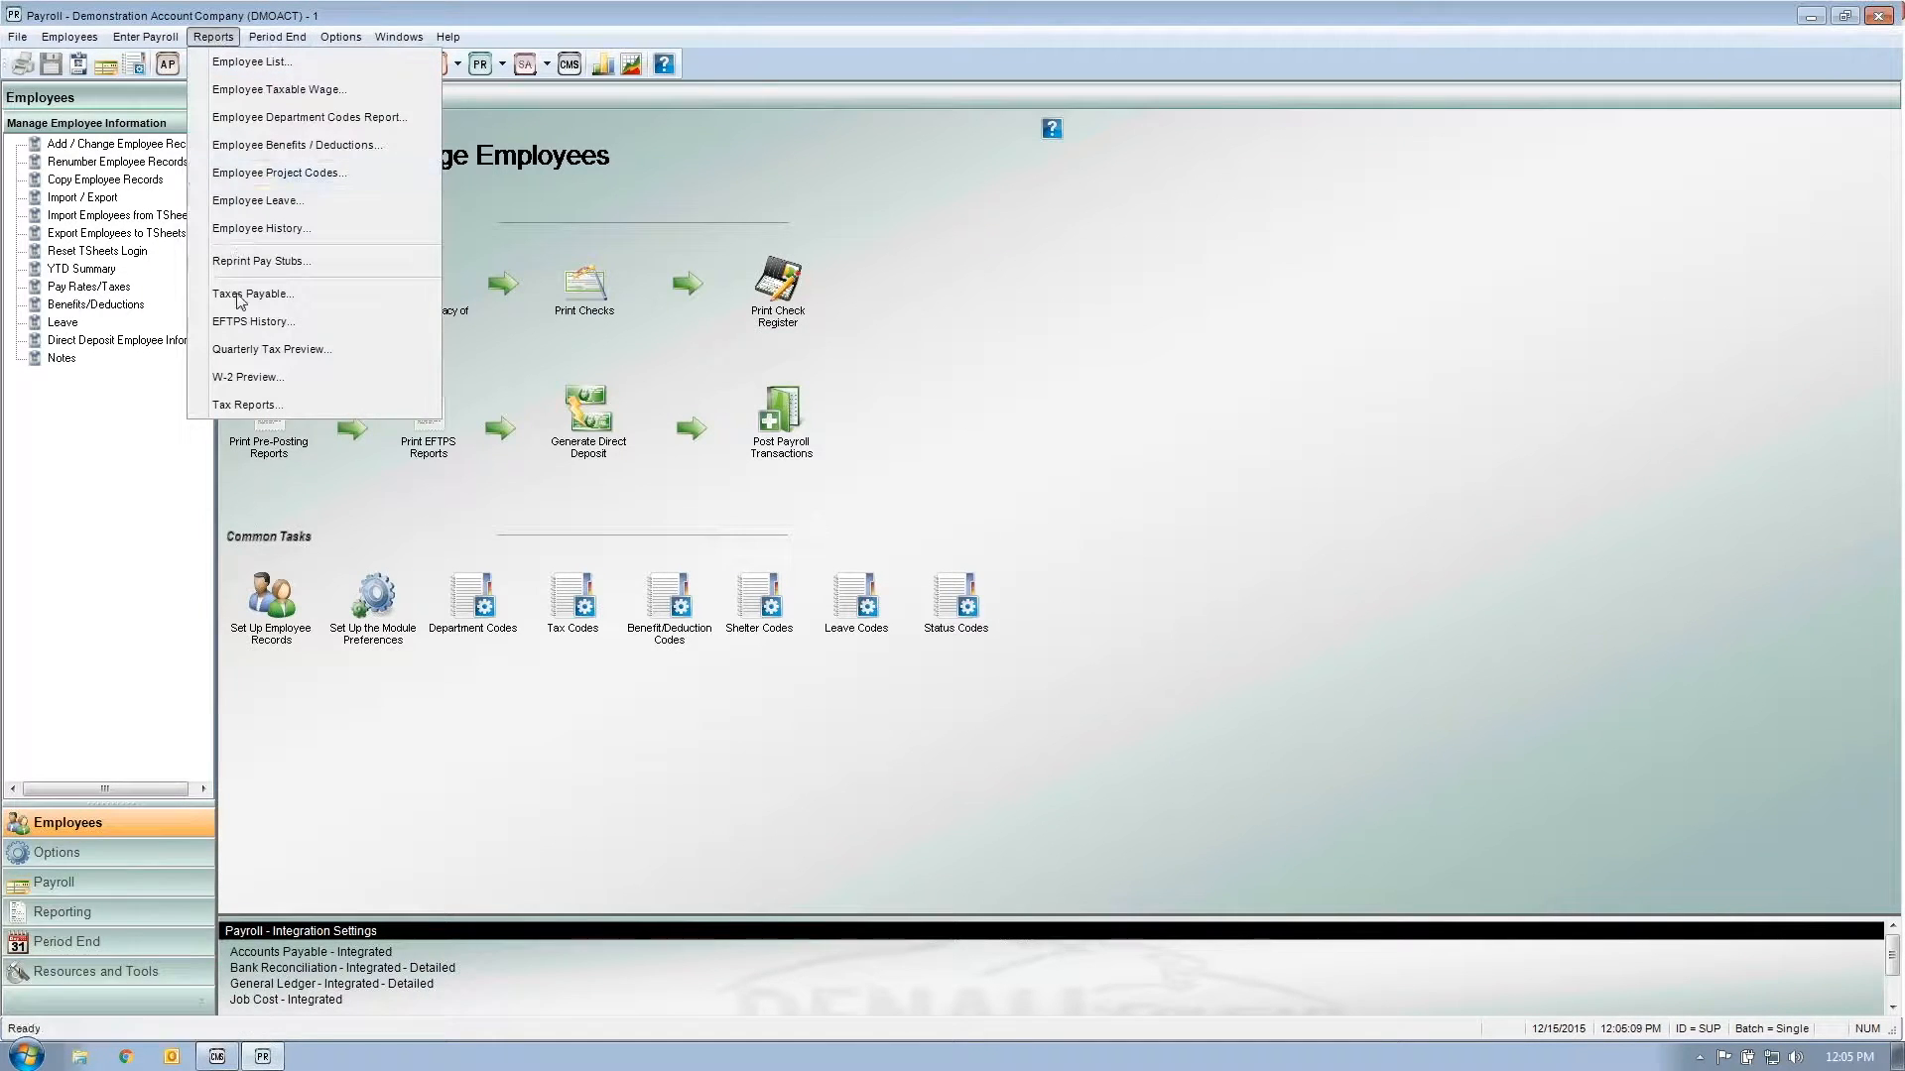
click(320, 377)
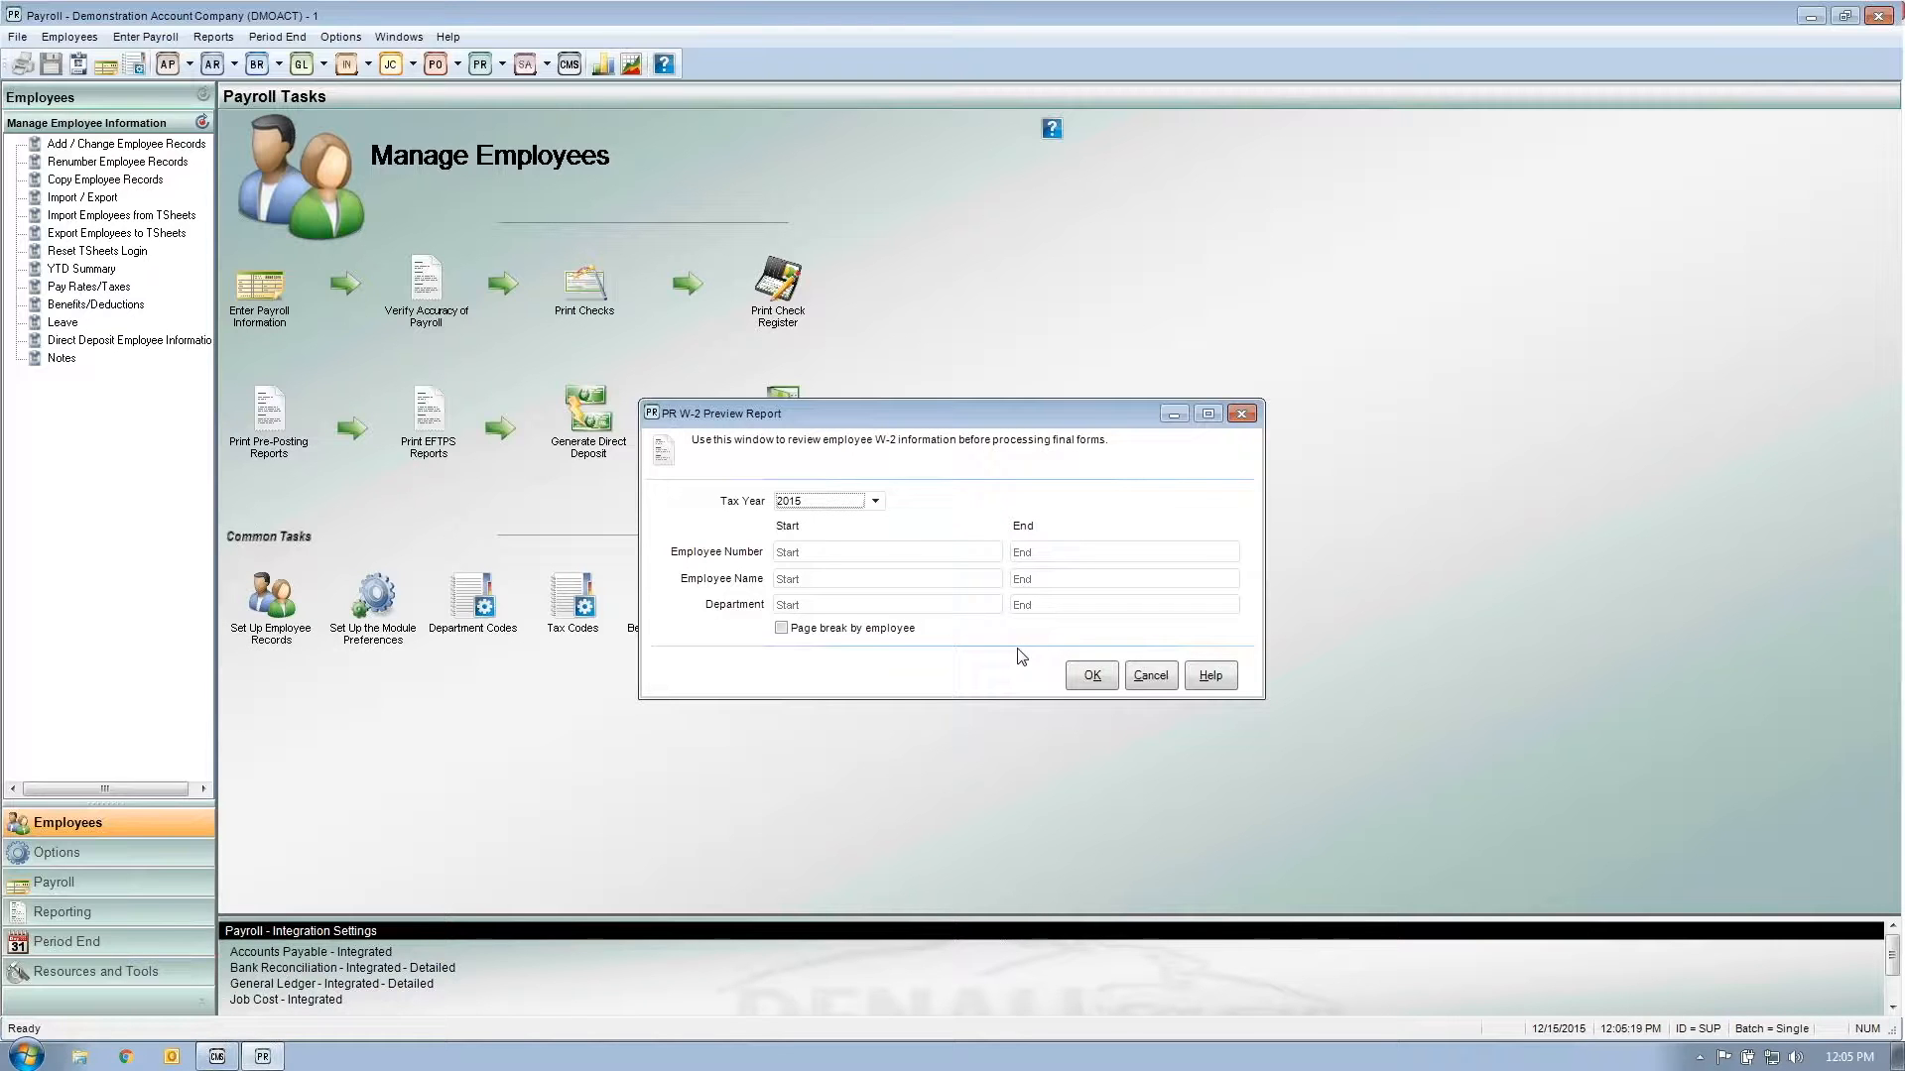
click(1085, 677)
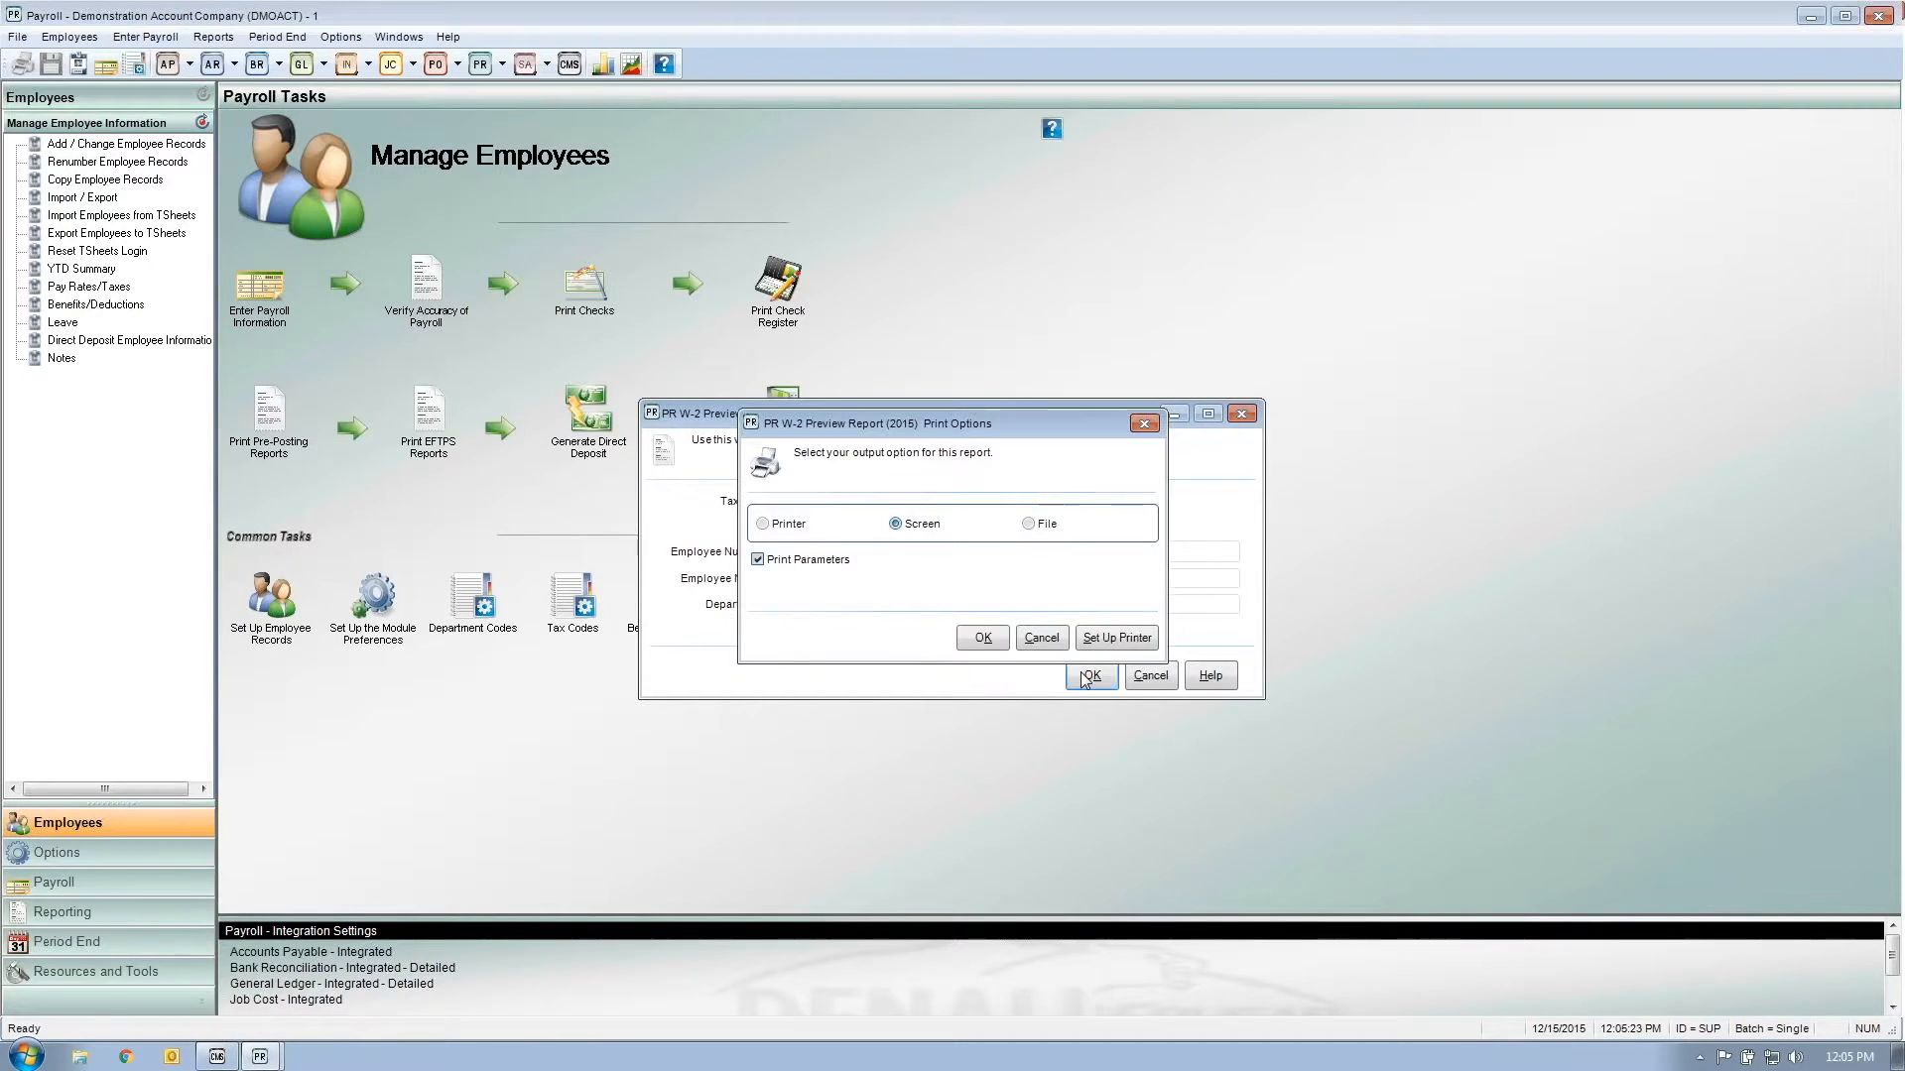
click(982, 635)
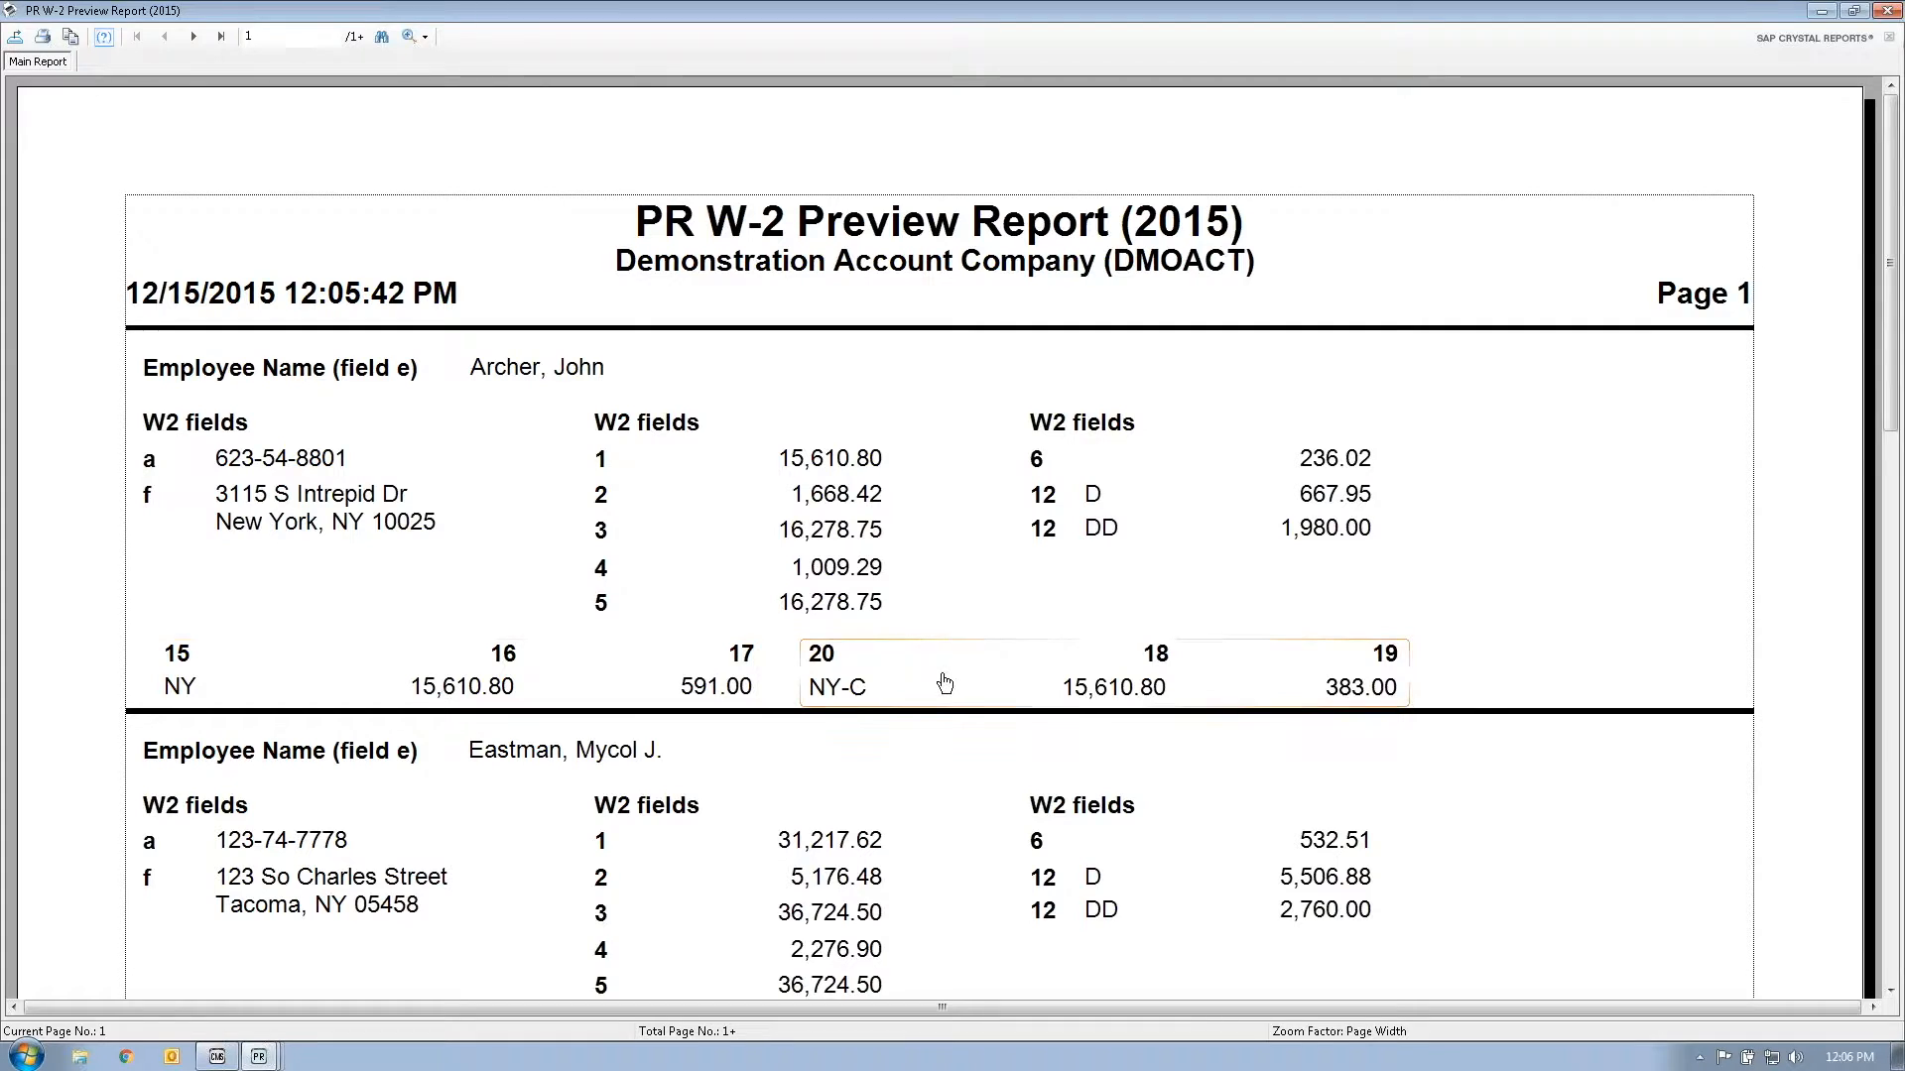
Step: Scroll the 2015 W-2 preview to review employee box amounts, box 12 D/DD codes and state lines
scroll(944, 683, down, 3)
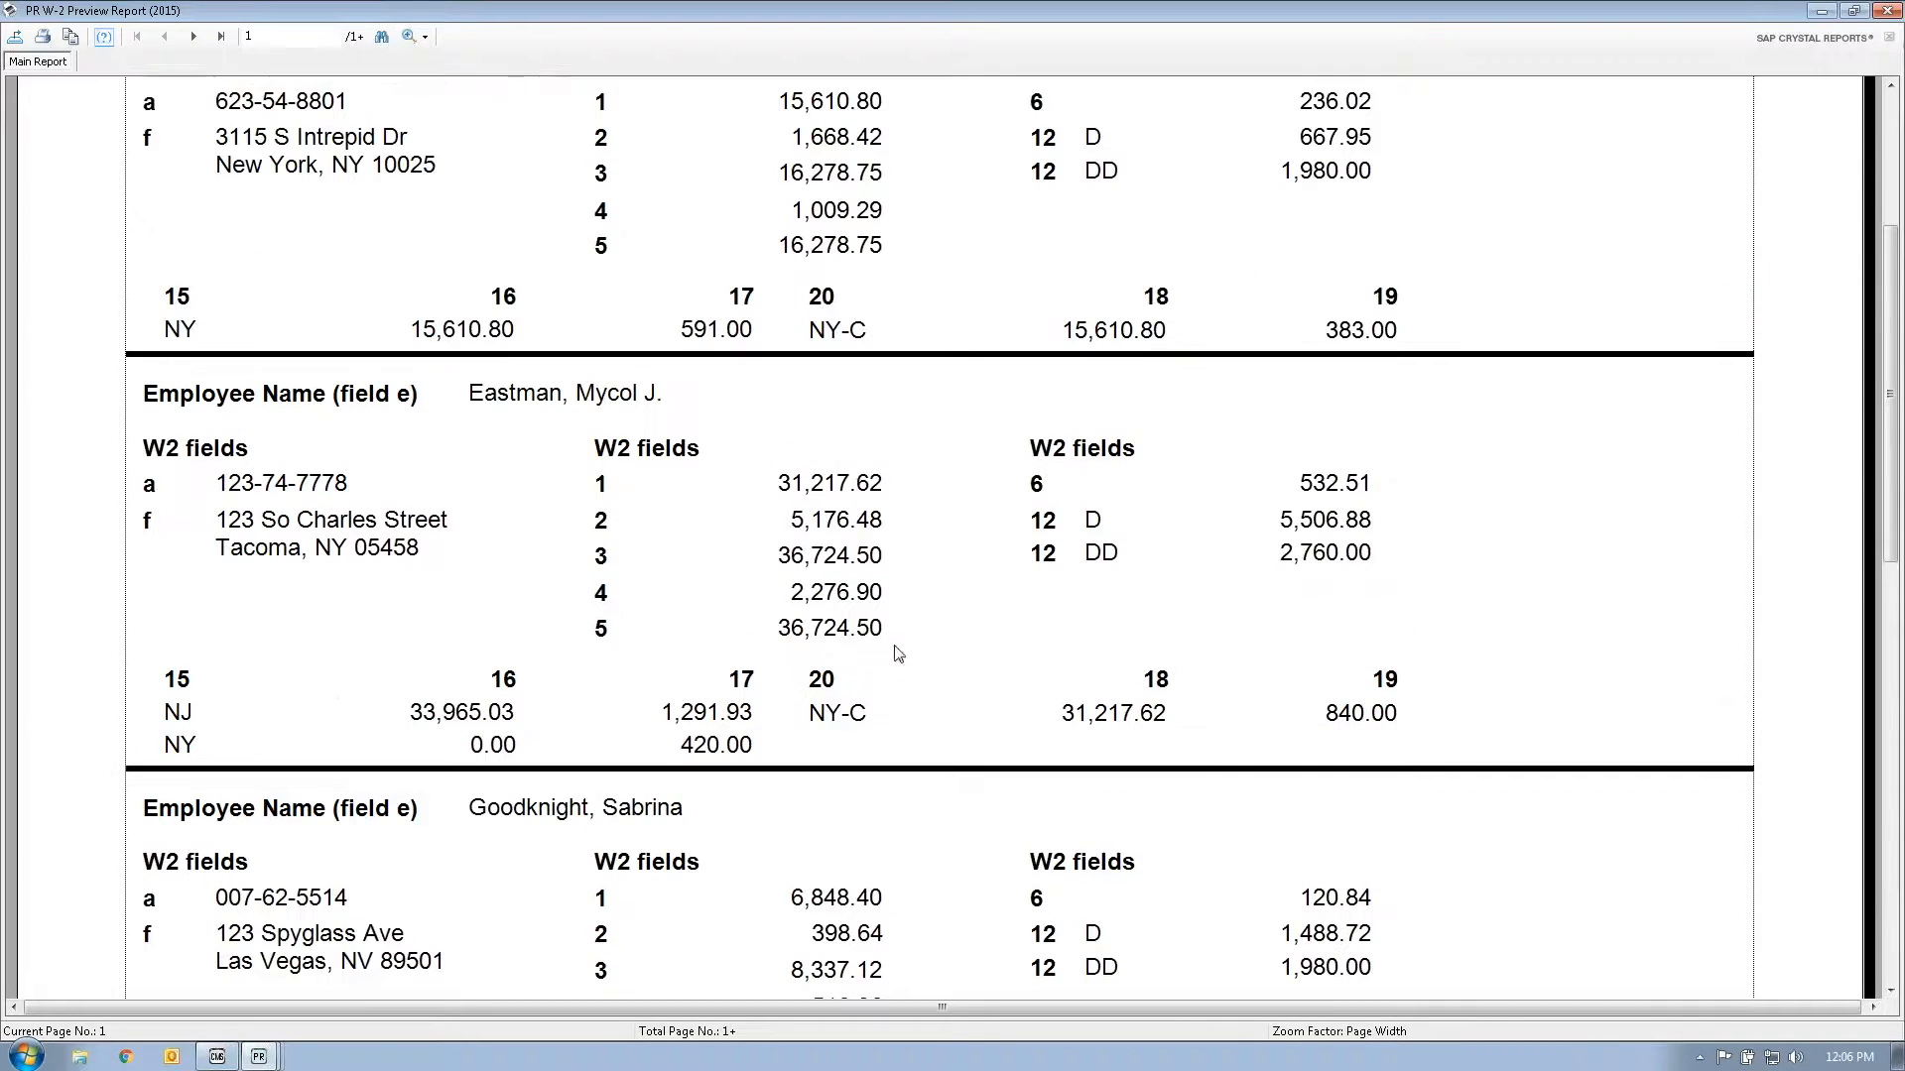
Step: Check the last page's report totals (state wages 273,666.23), then close the W-2 preview
click(221, 36)
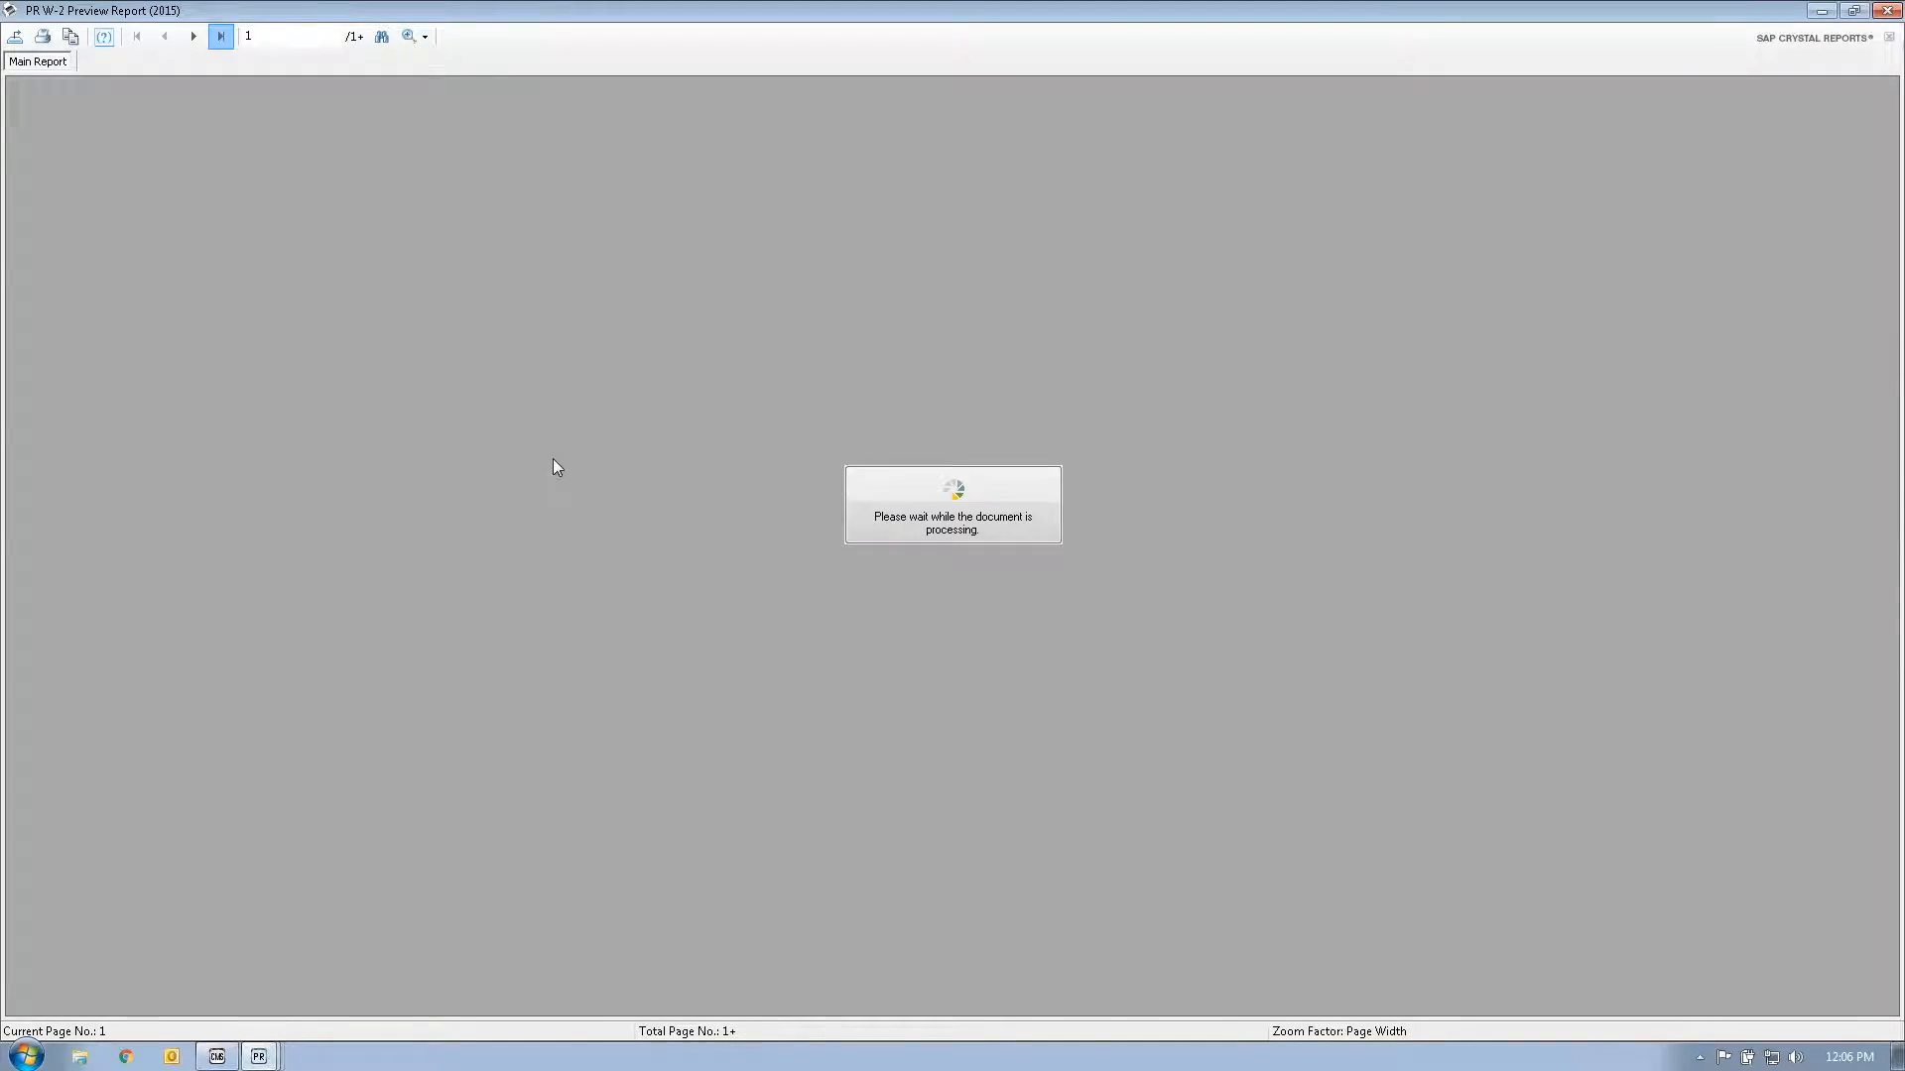
scroll(577, 496, down, 12)
scroll(555, 486, up, 5)
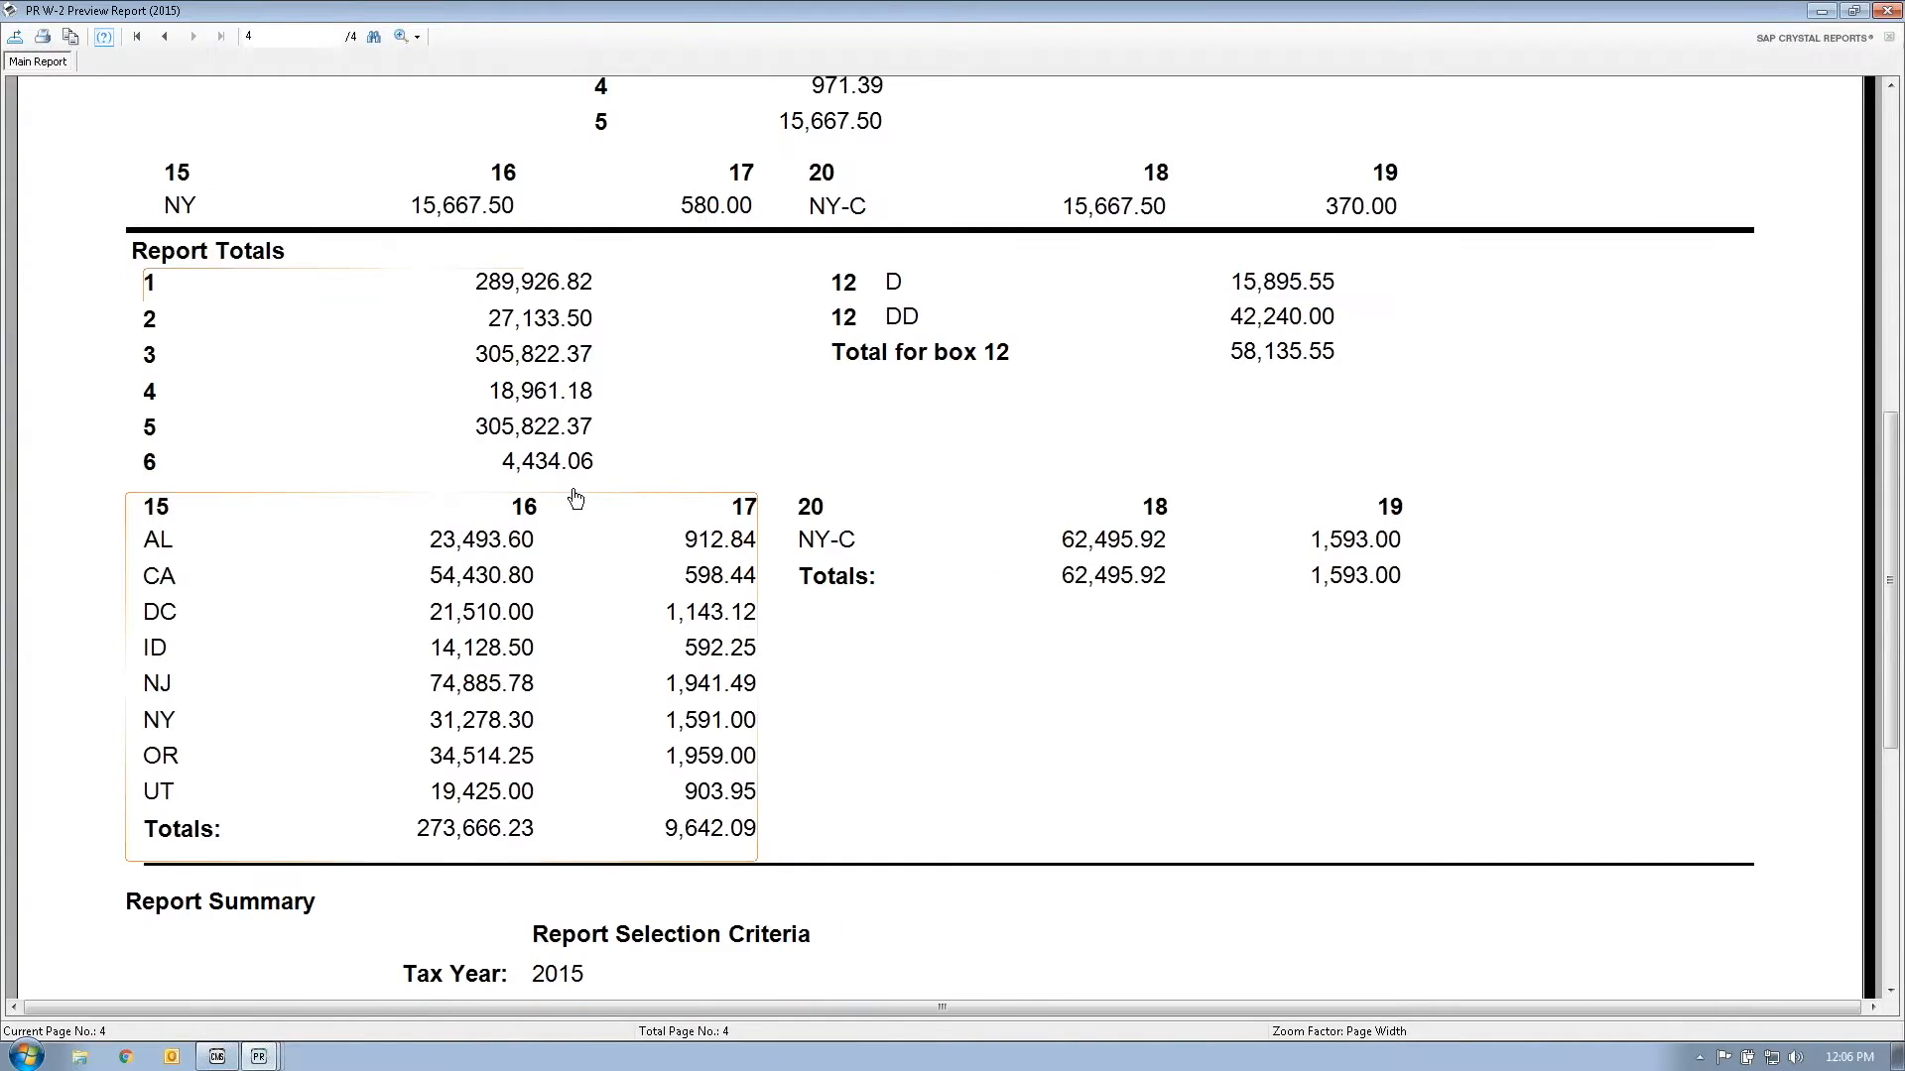
scroll(577, 497, up, 2)
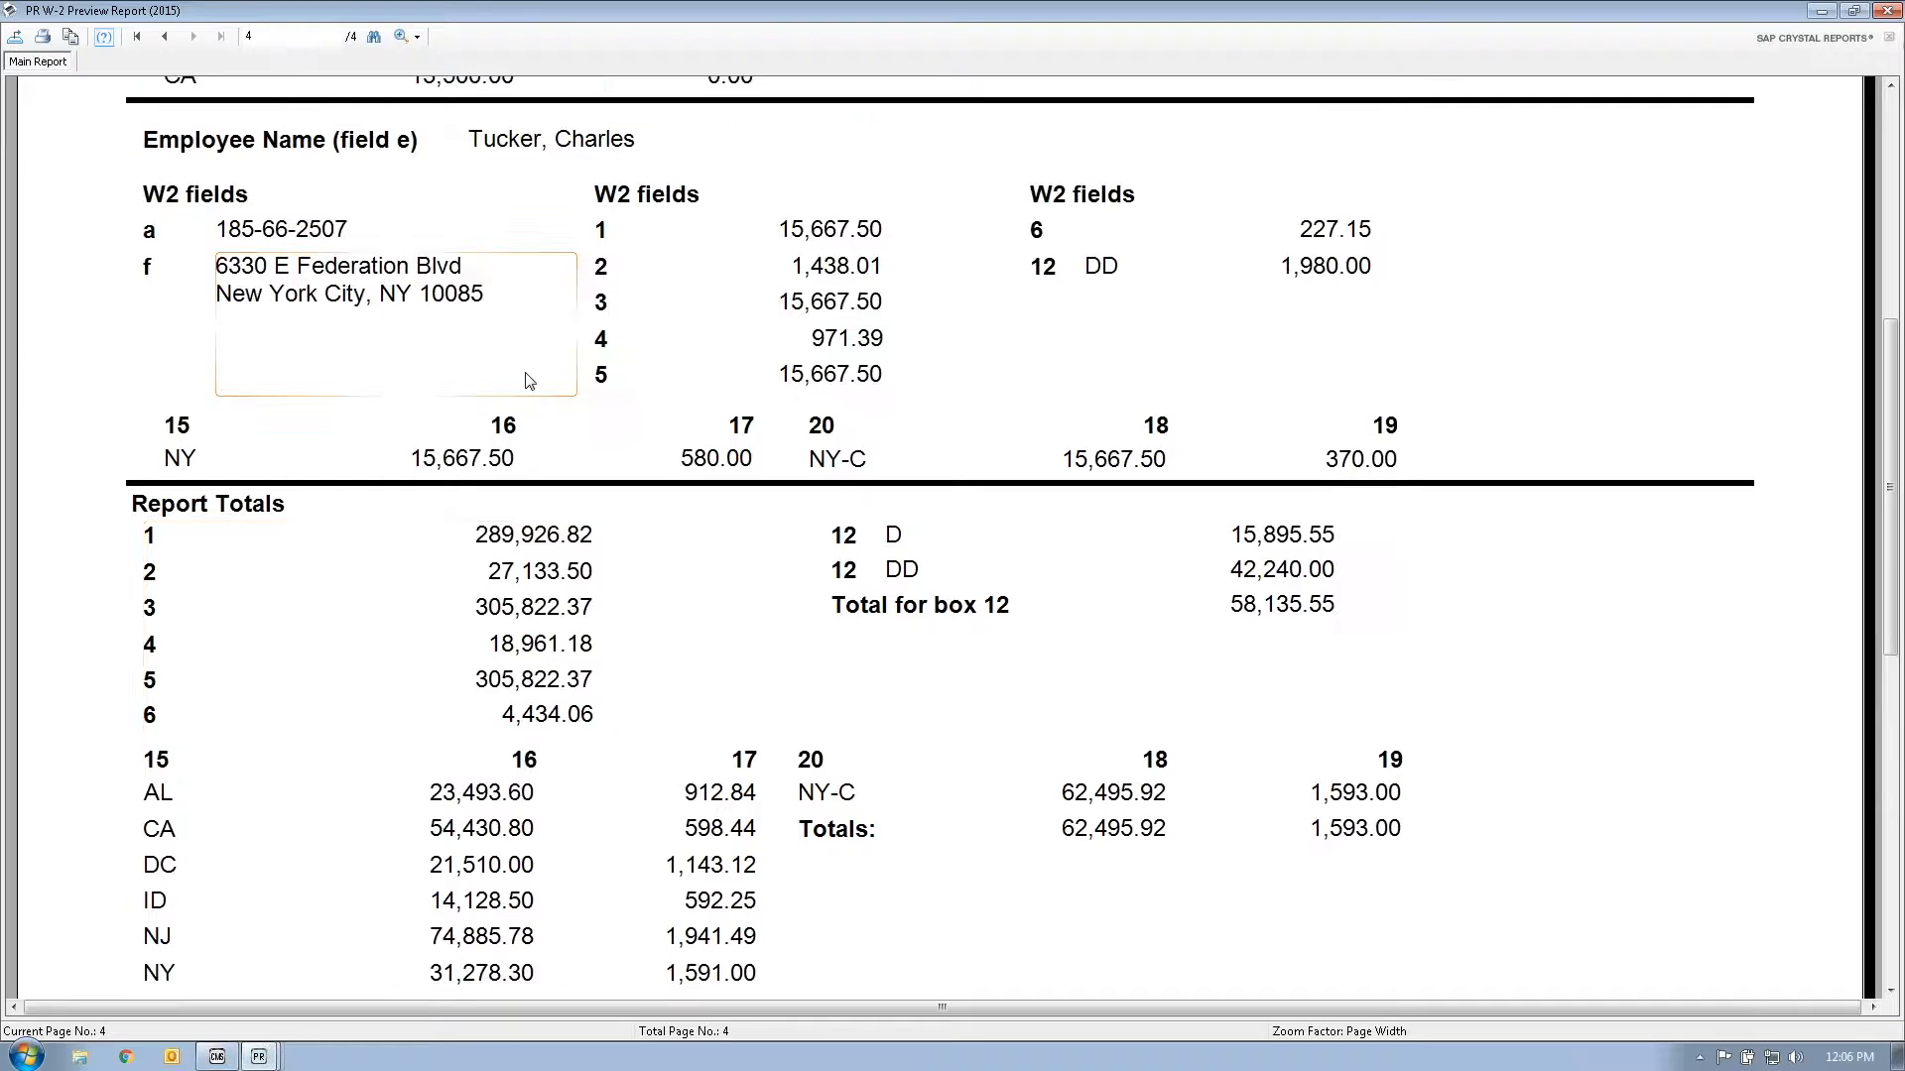
scroll(529, 381, down, 2)
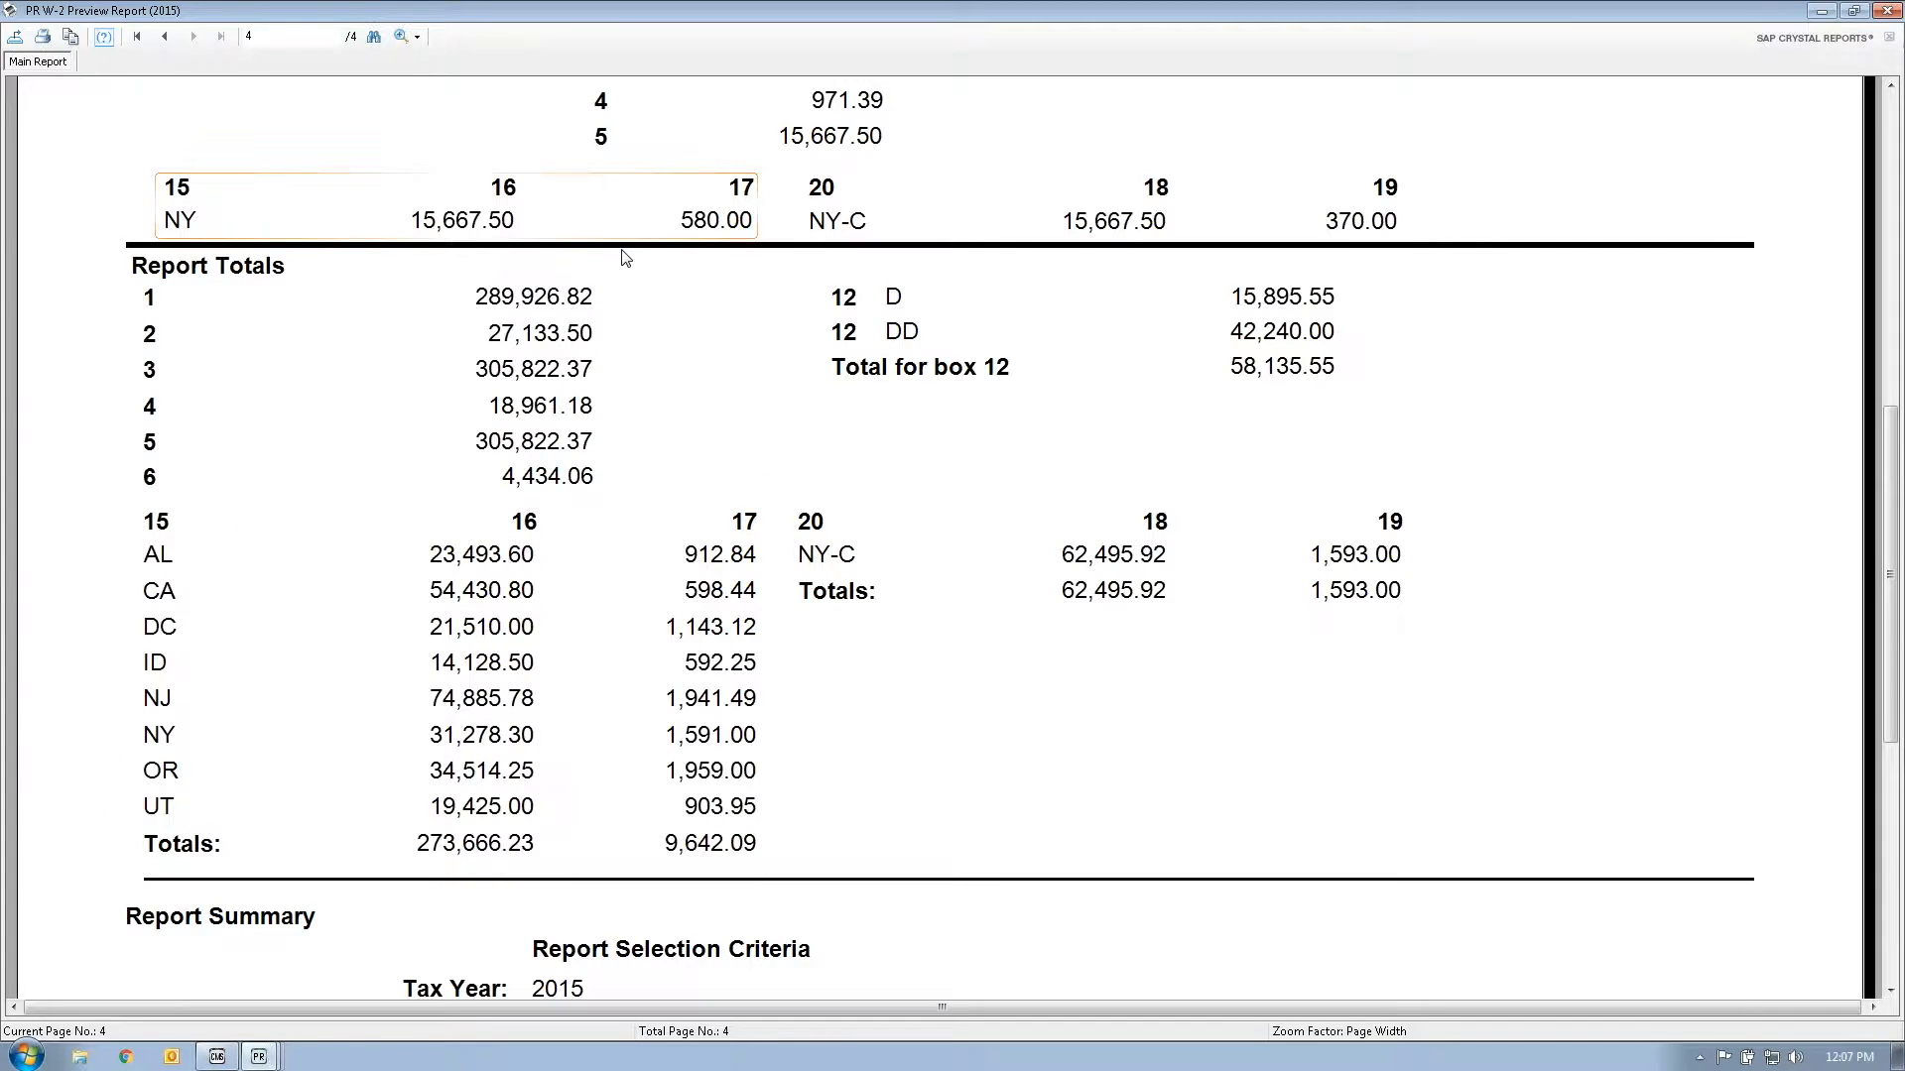
click(1887, 10)
Step: Dismiss the output options and W-2 preview settings, leaving the Windows list unchanged
click(1046, 639)
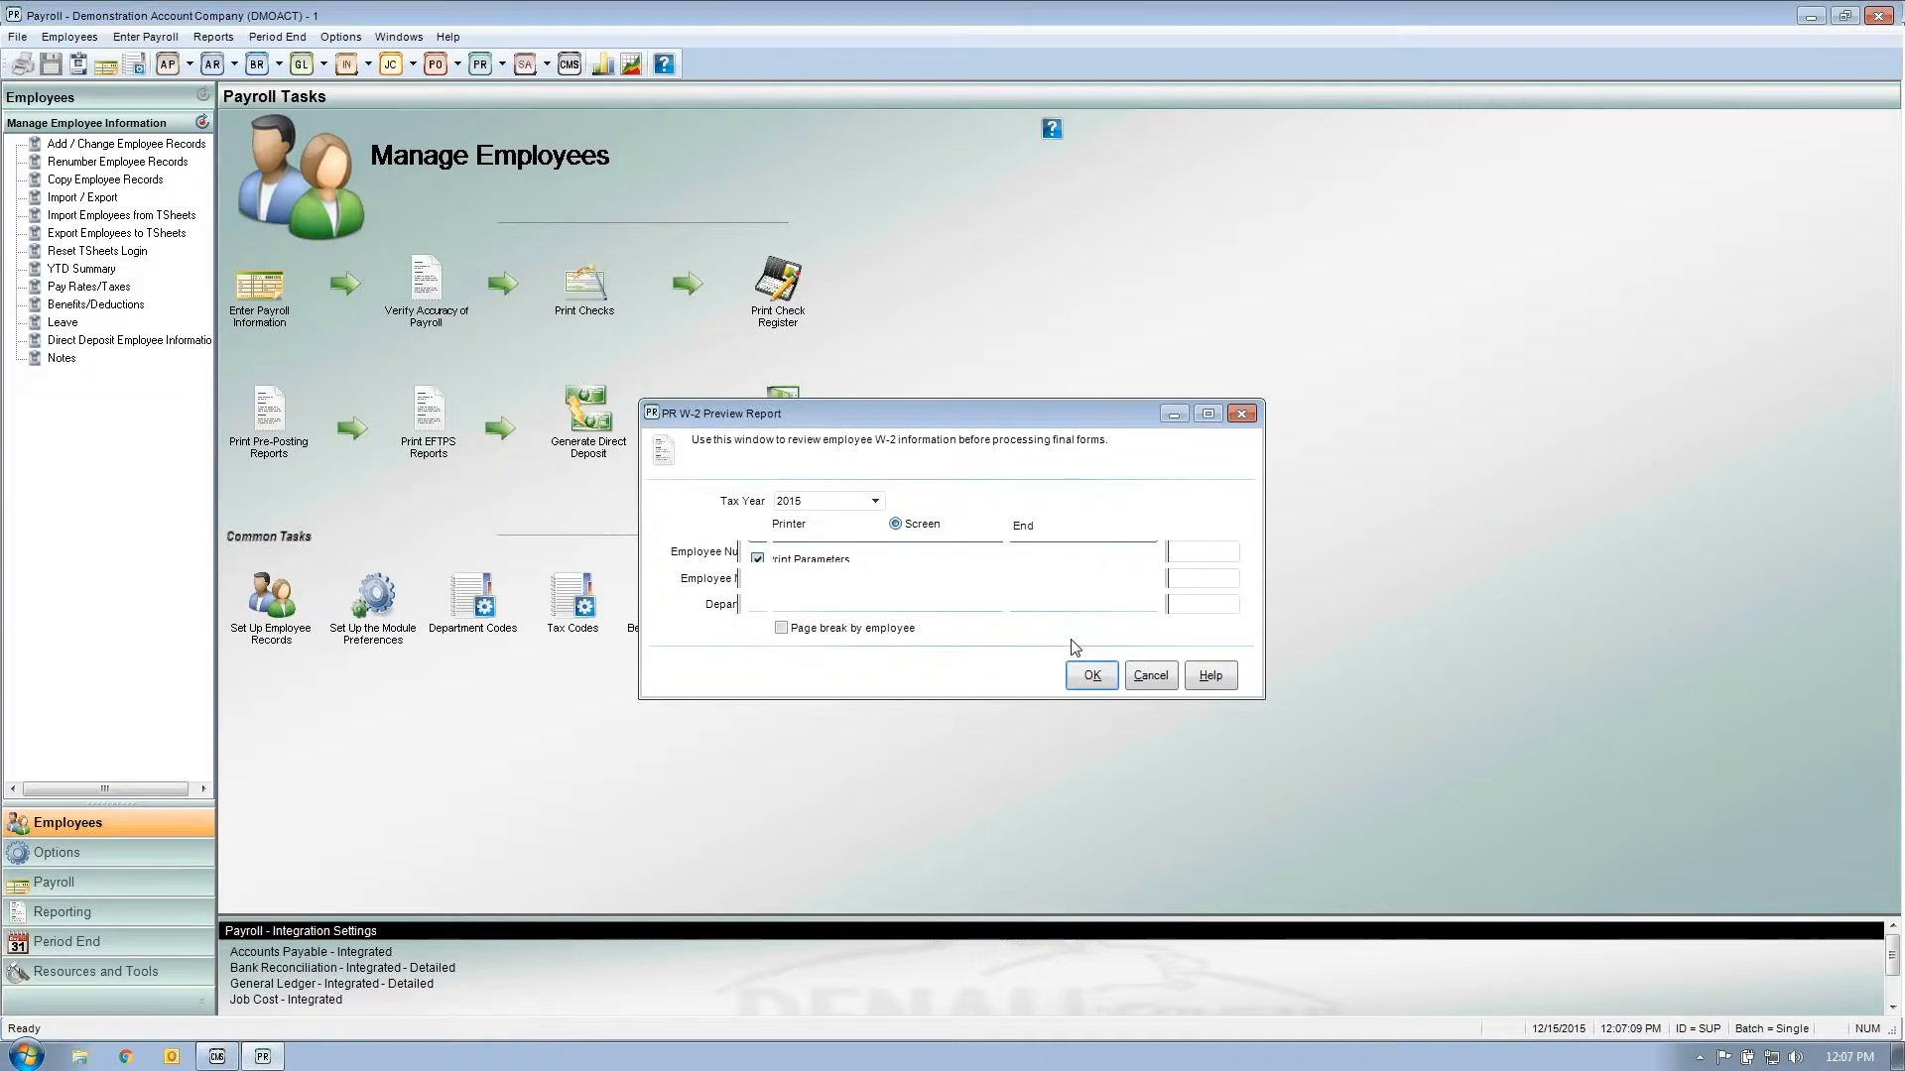
click(1151, 675)
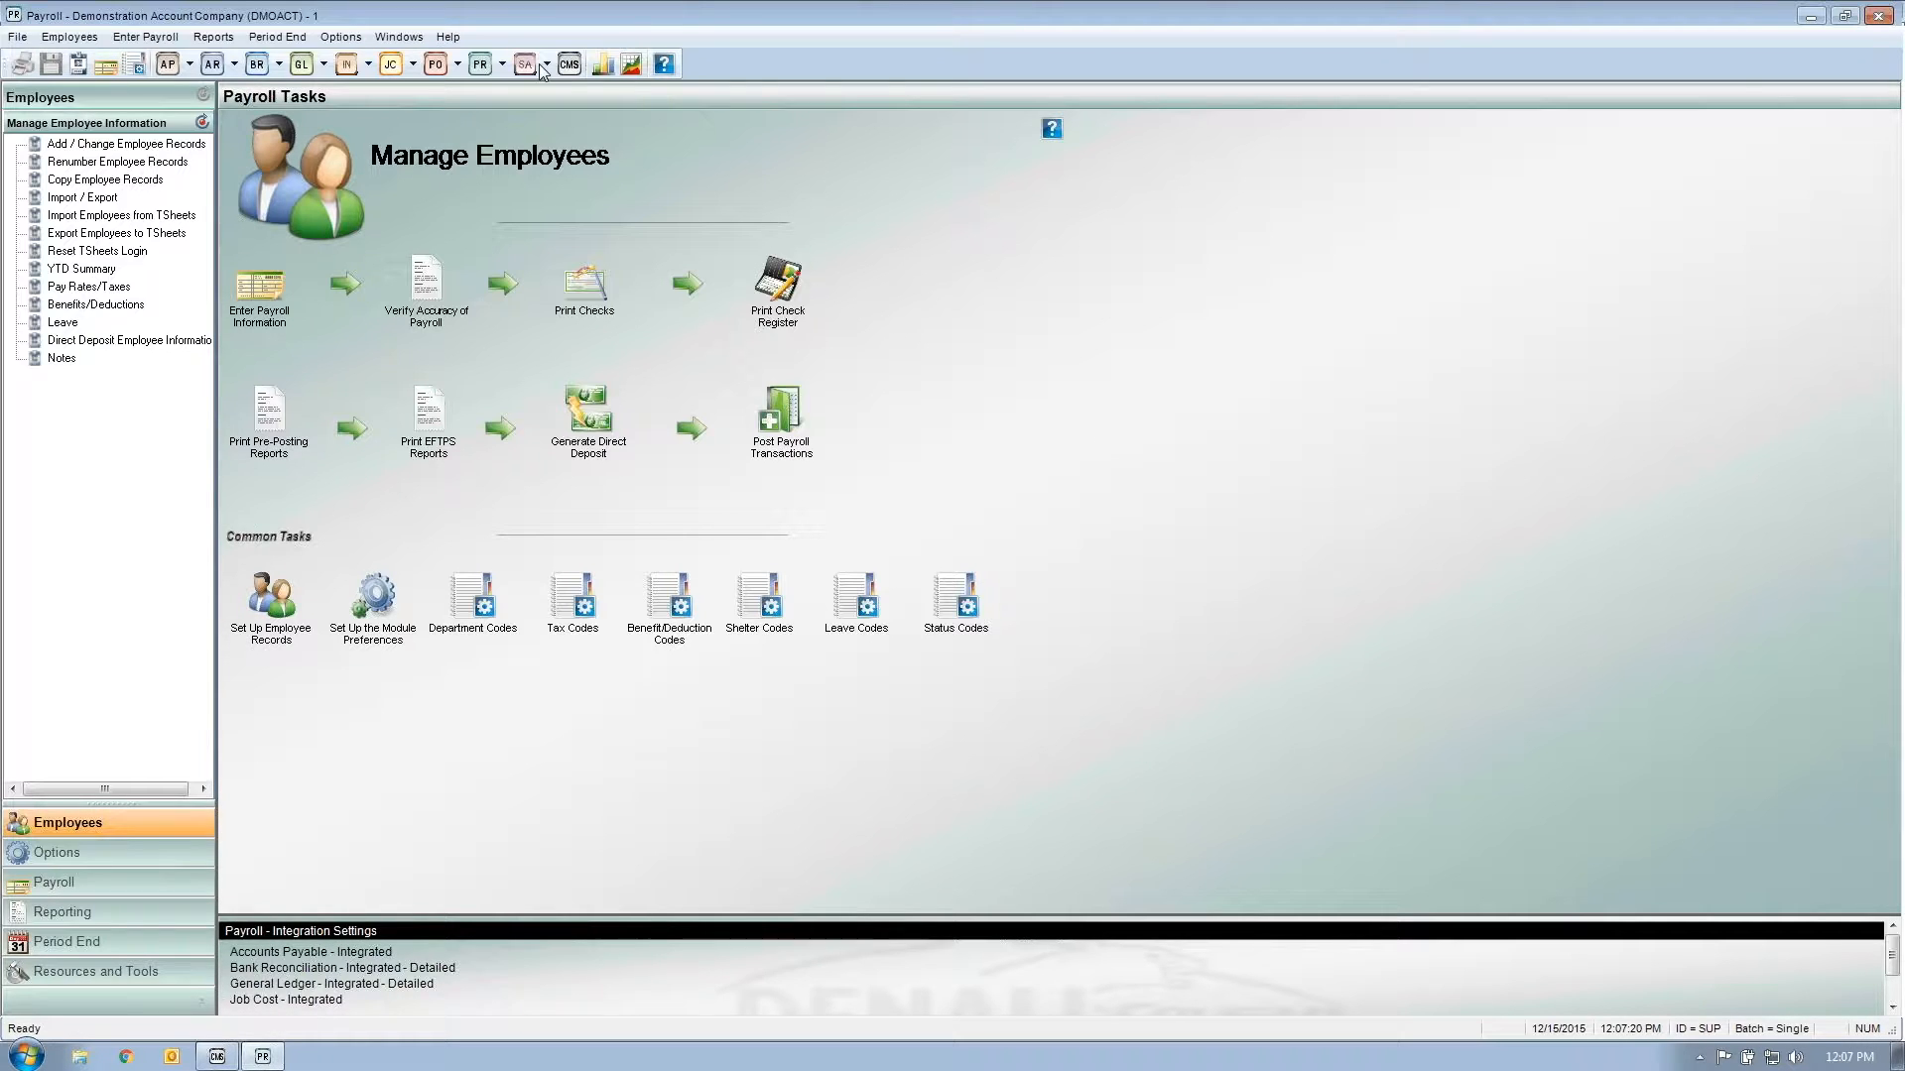
click(398, 36)
click(694, 176)
Step: Open Tax Reports and browse the Form list in the State and Federal Payroll Forms dialog
click(215, 38)
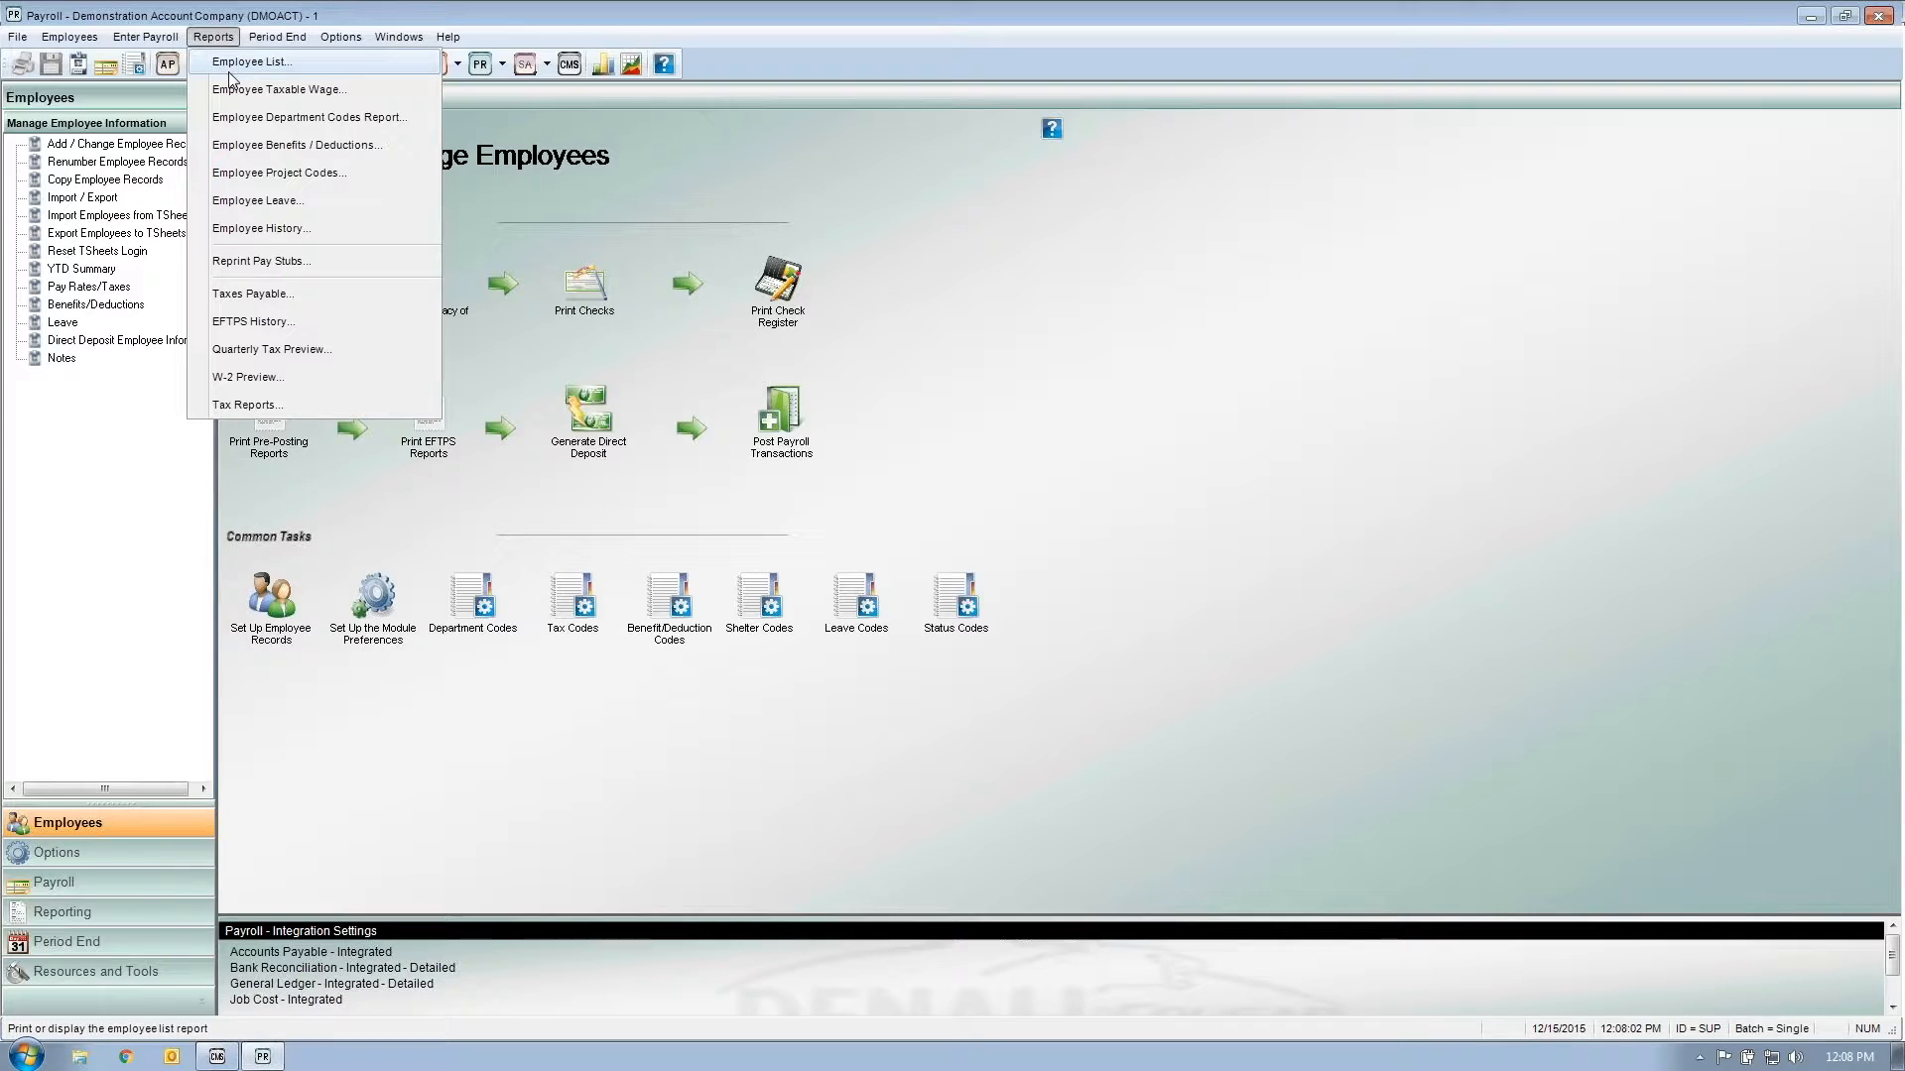
click(299, 405)
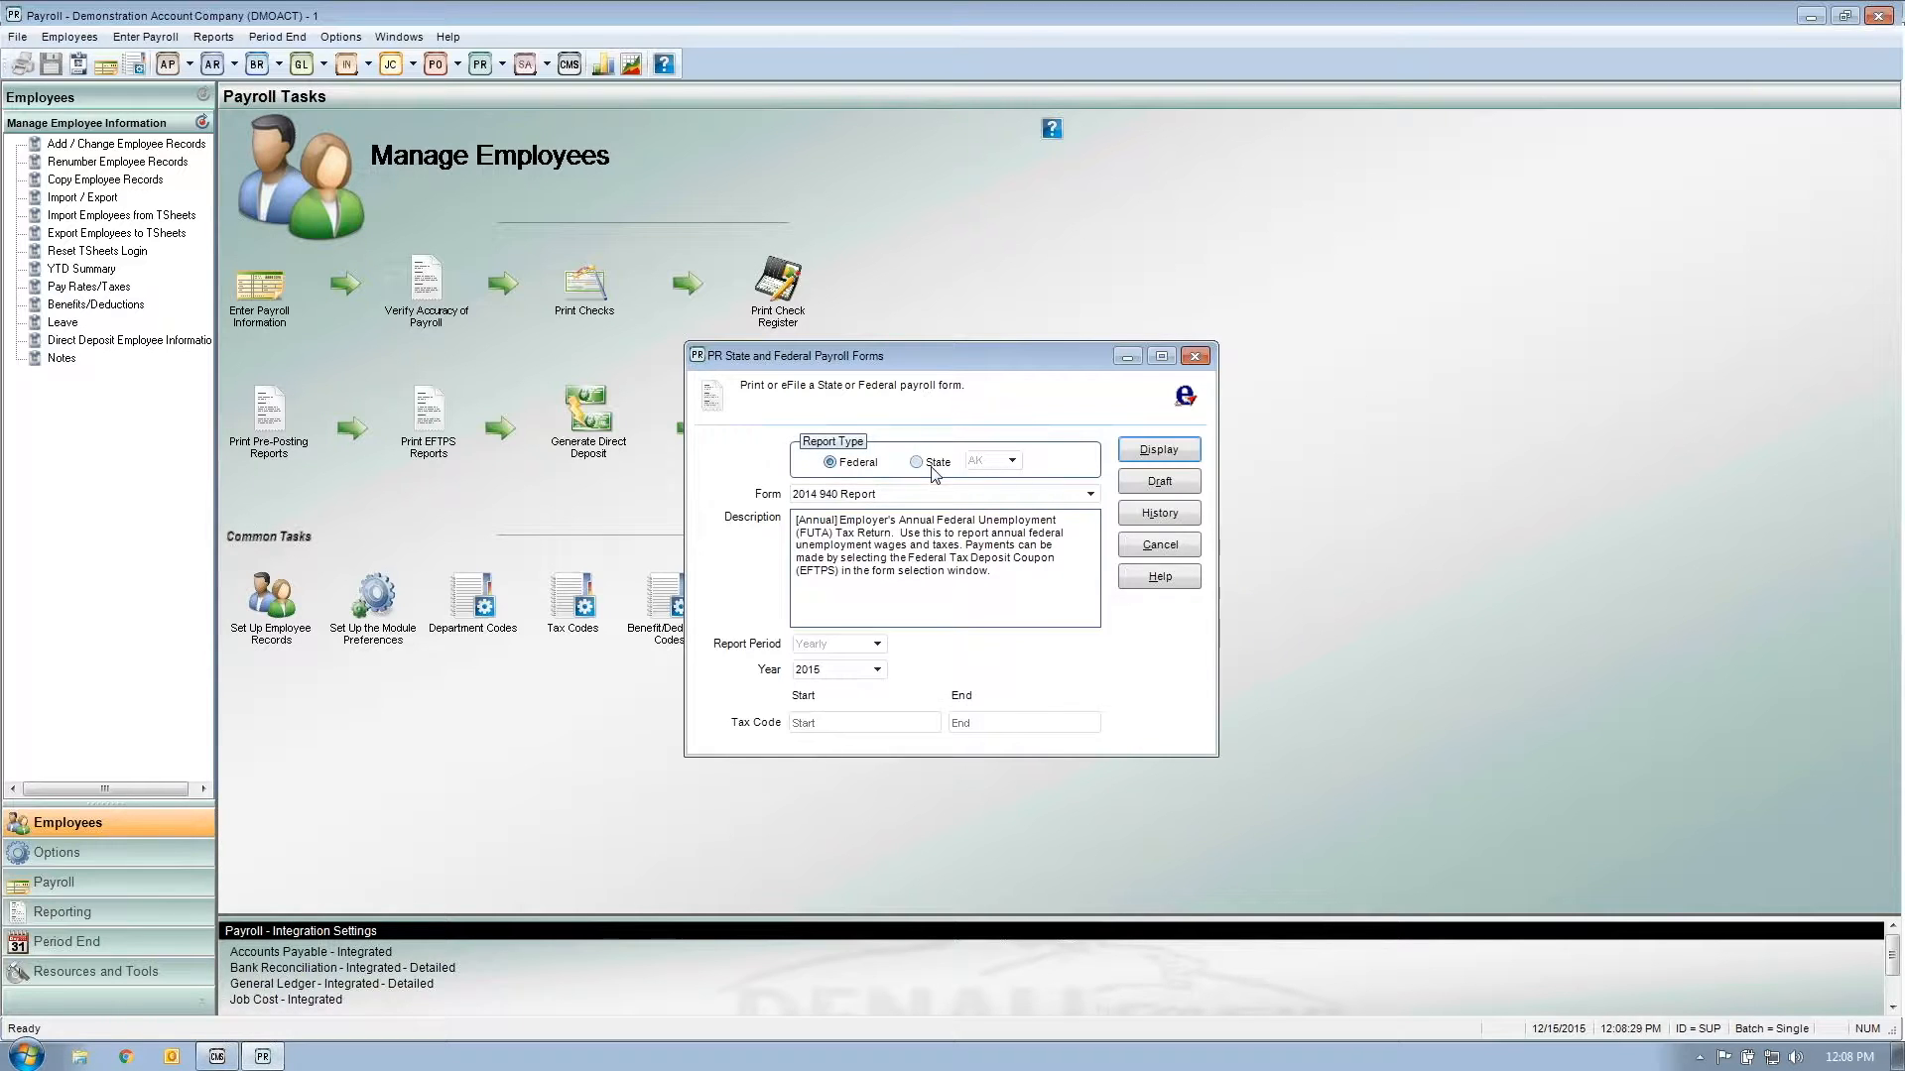
click(1090, 494)
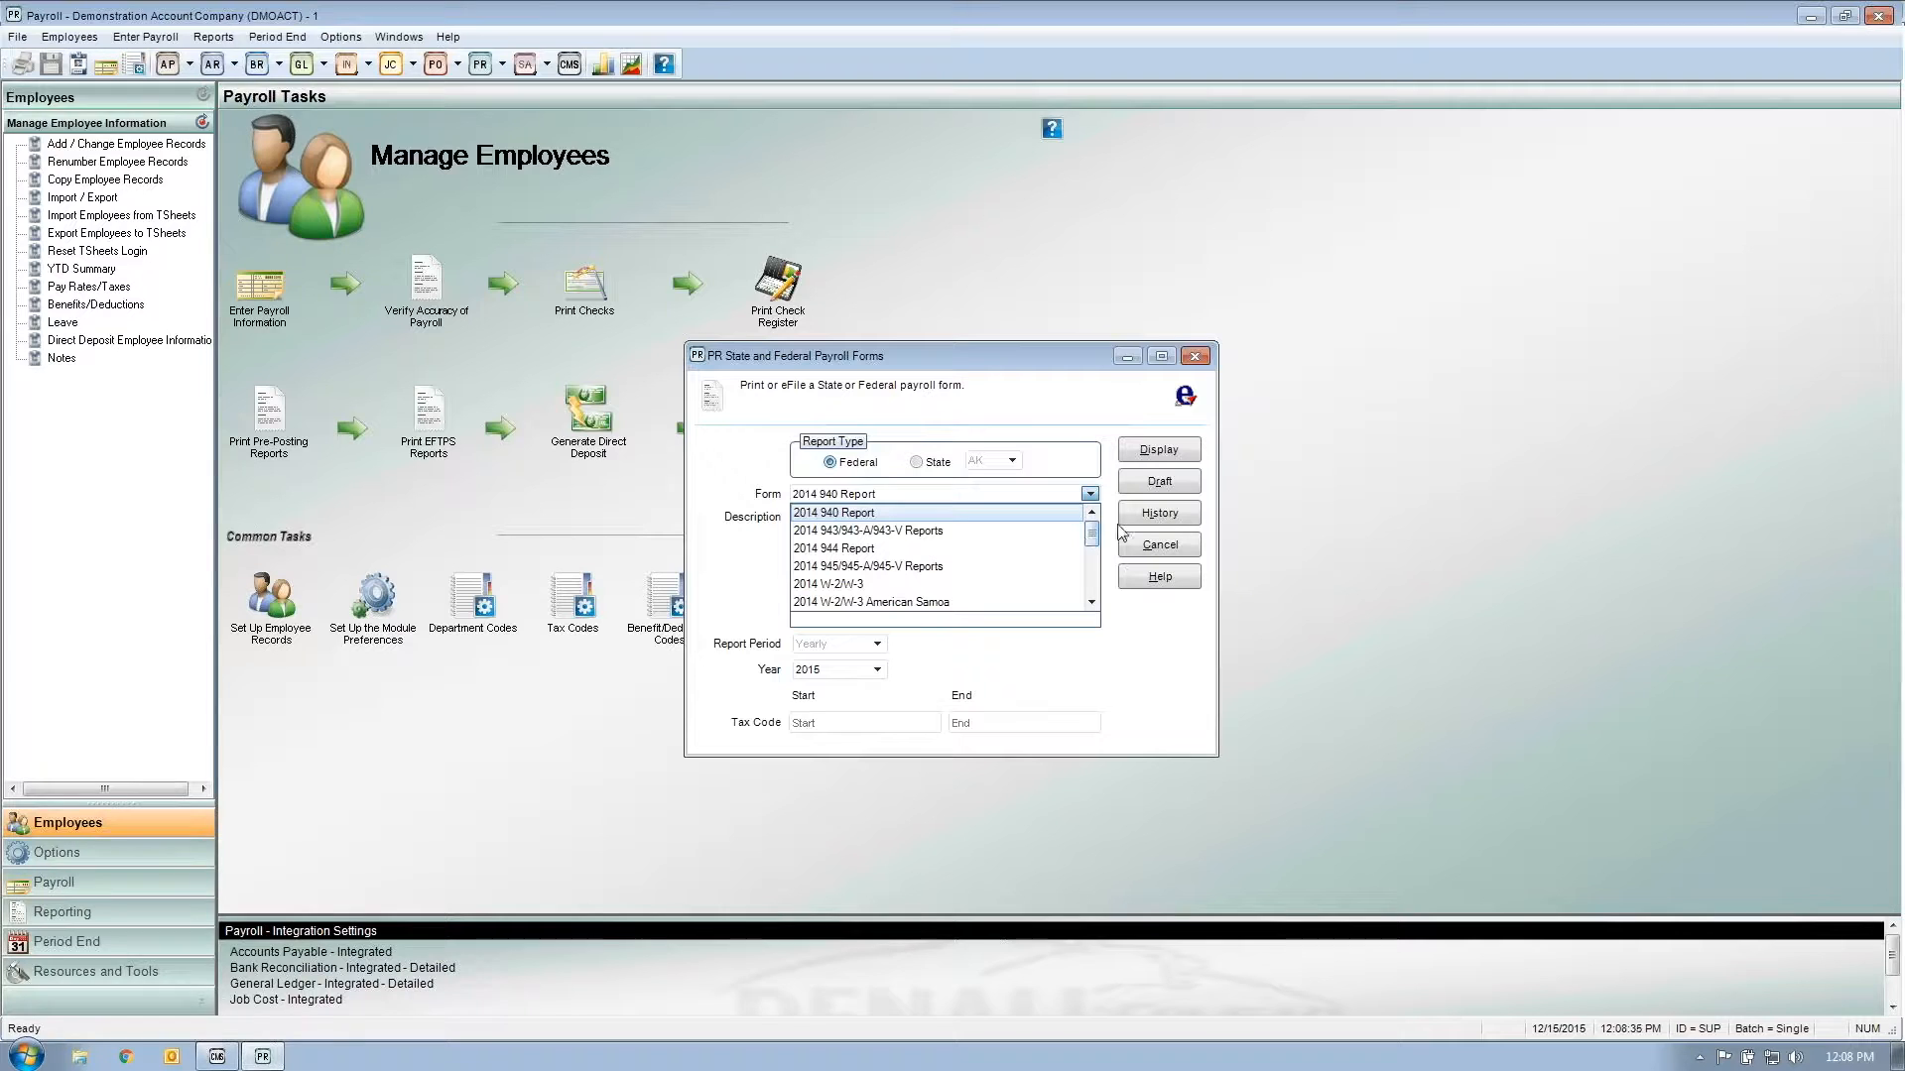
mouse_move(1090, 540)
mouse_down()
mouse_move(1093, 593)
mouse_move(1093, 570)
mouse_up()
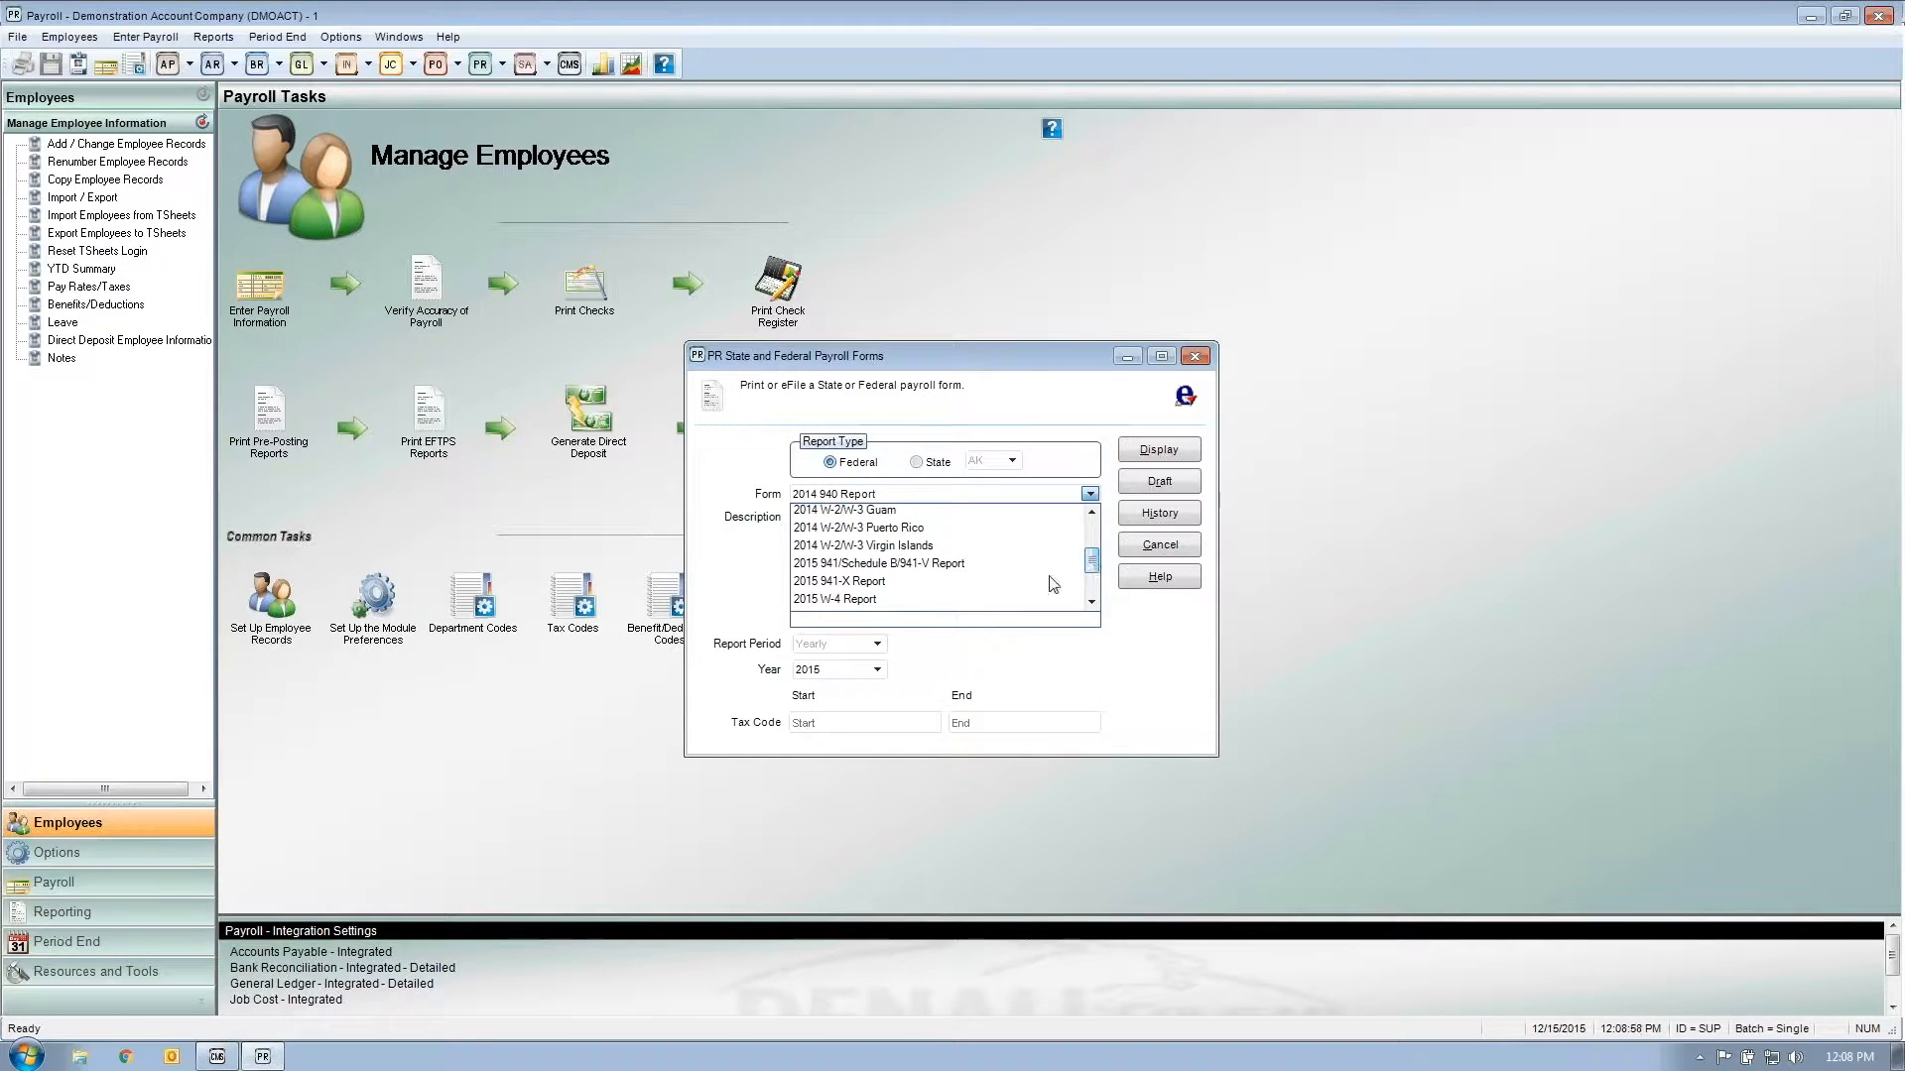
Step: Display the 2015 941/Schedule B/941-V Report for the 4th Quarter
click(965, 564)
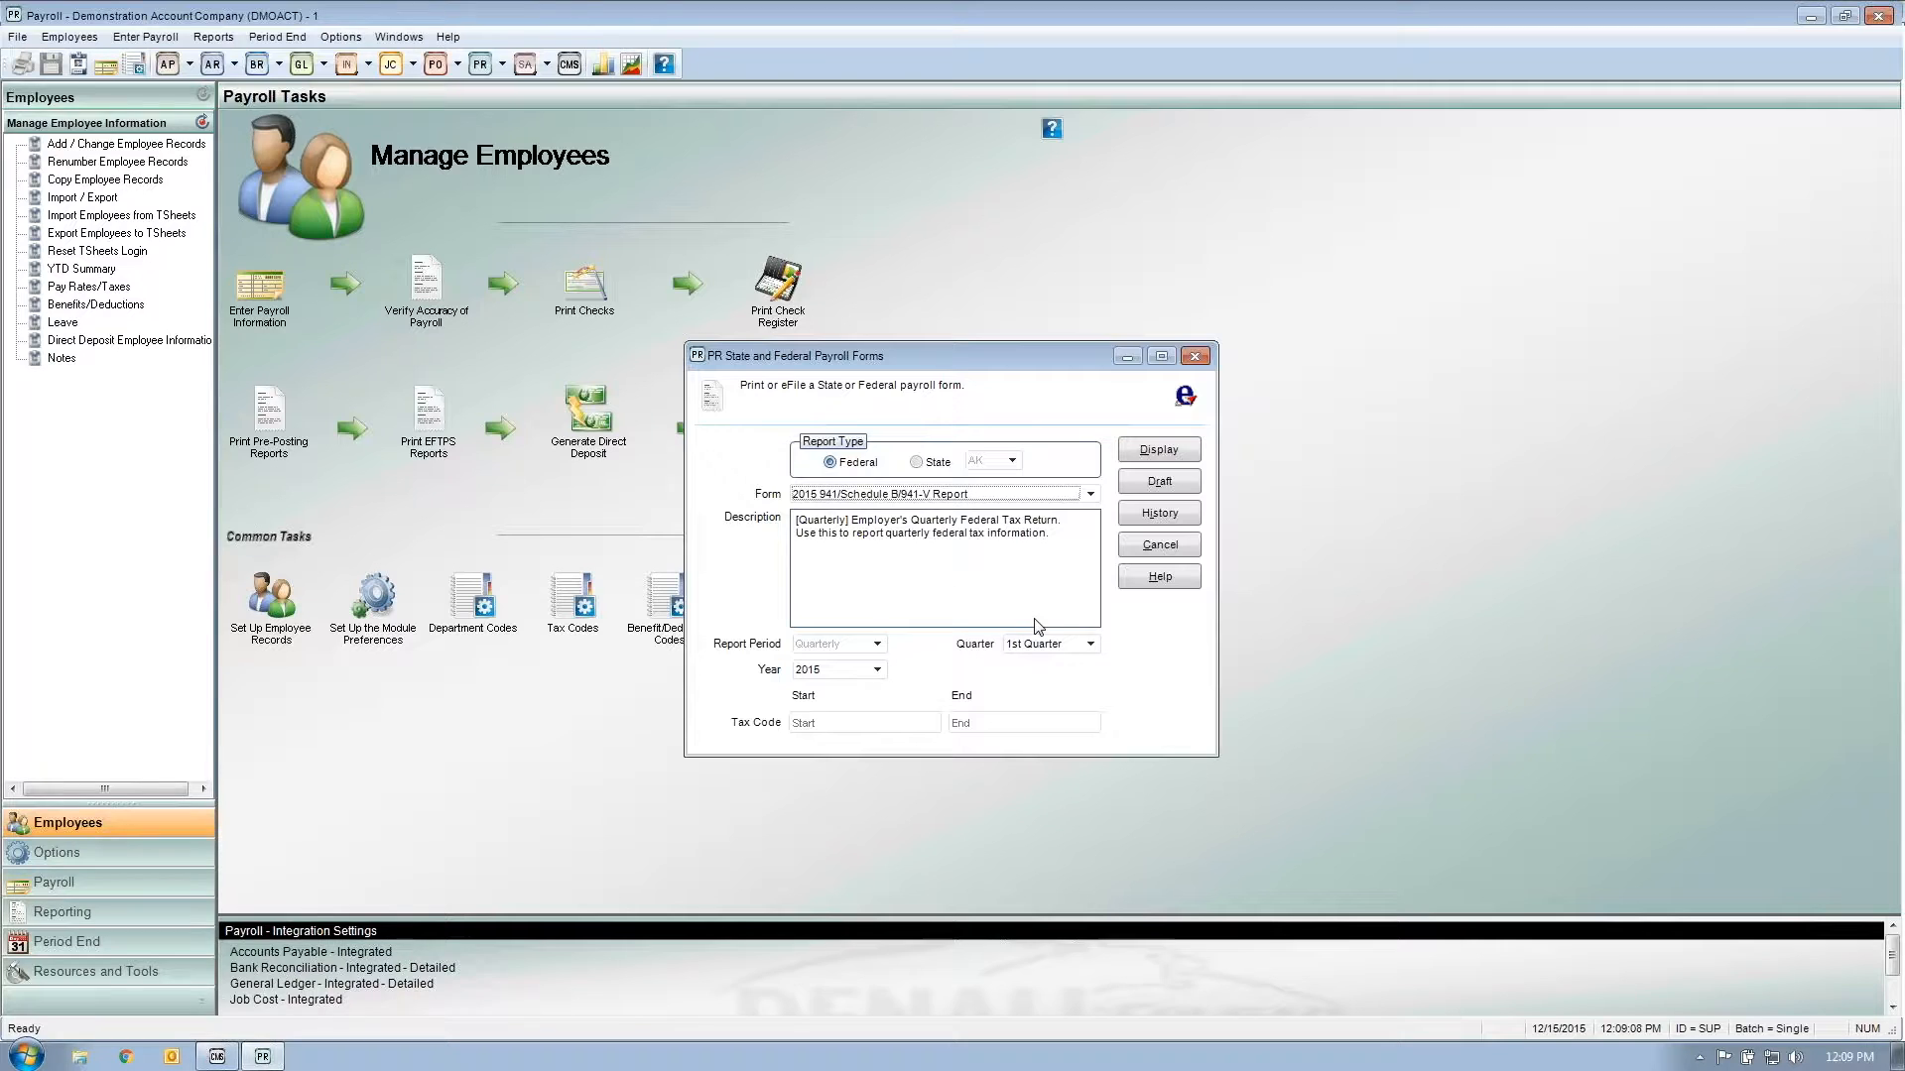
click(1088, 645)
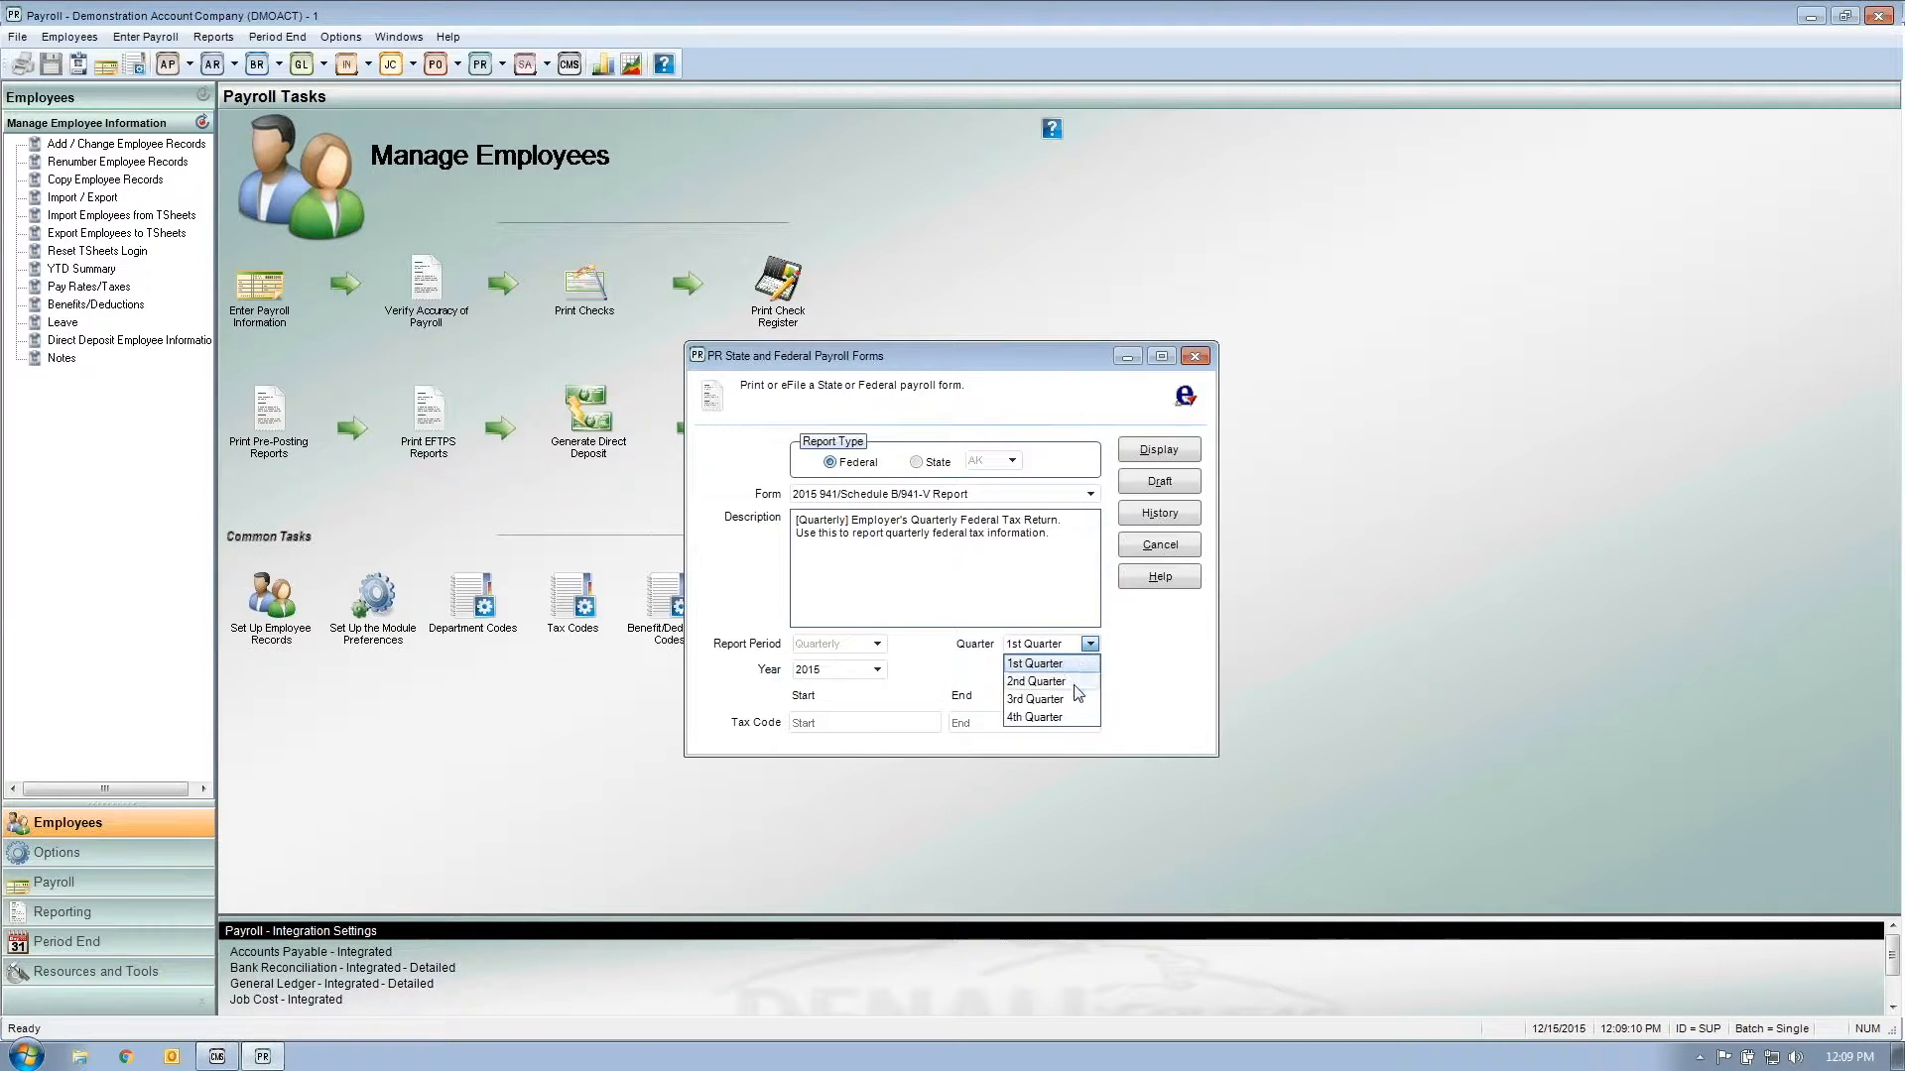
click(1068, 717)
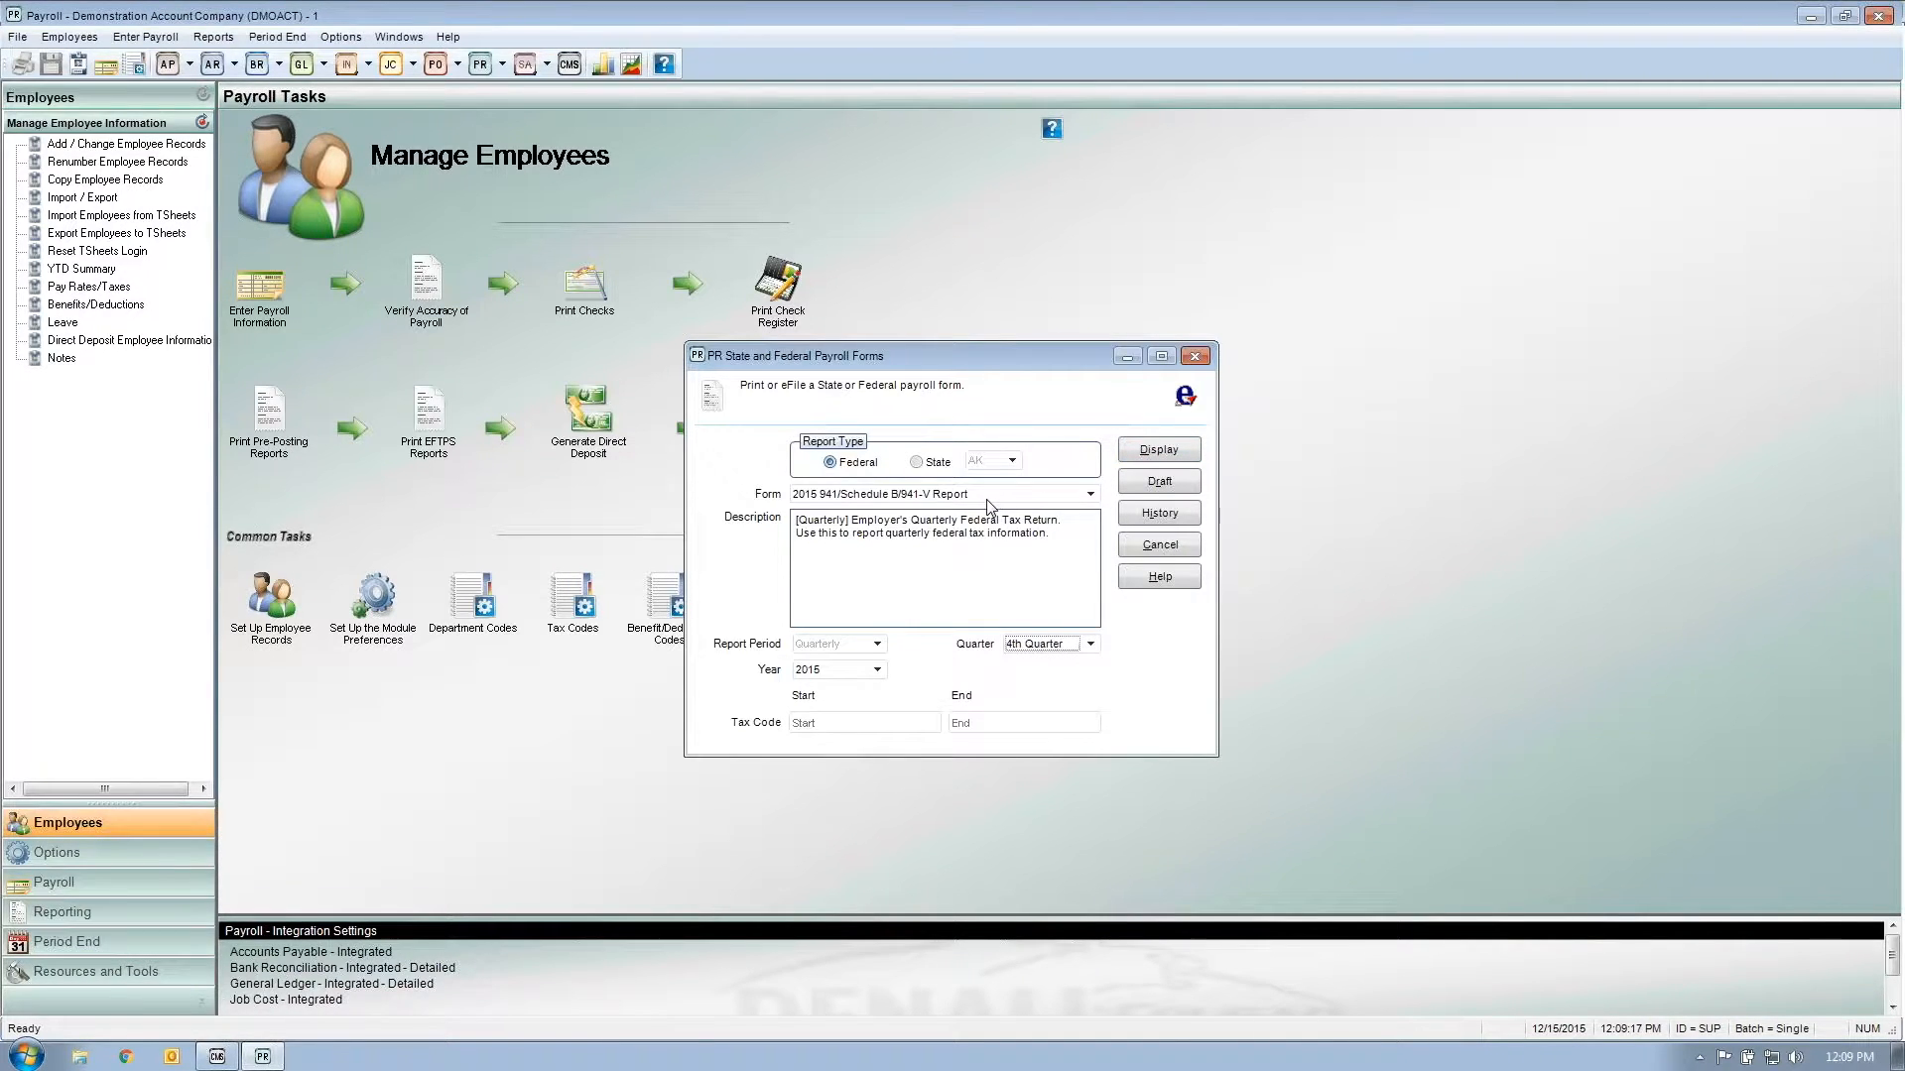
click(1146, 449)
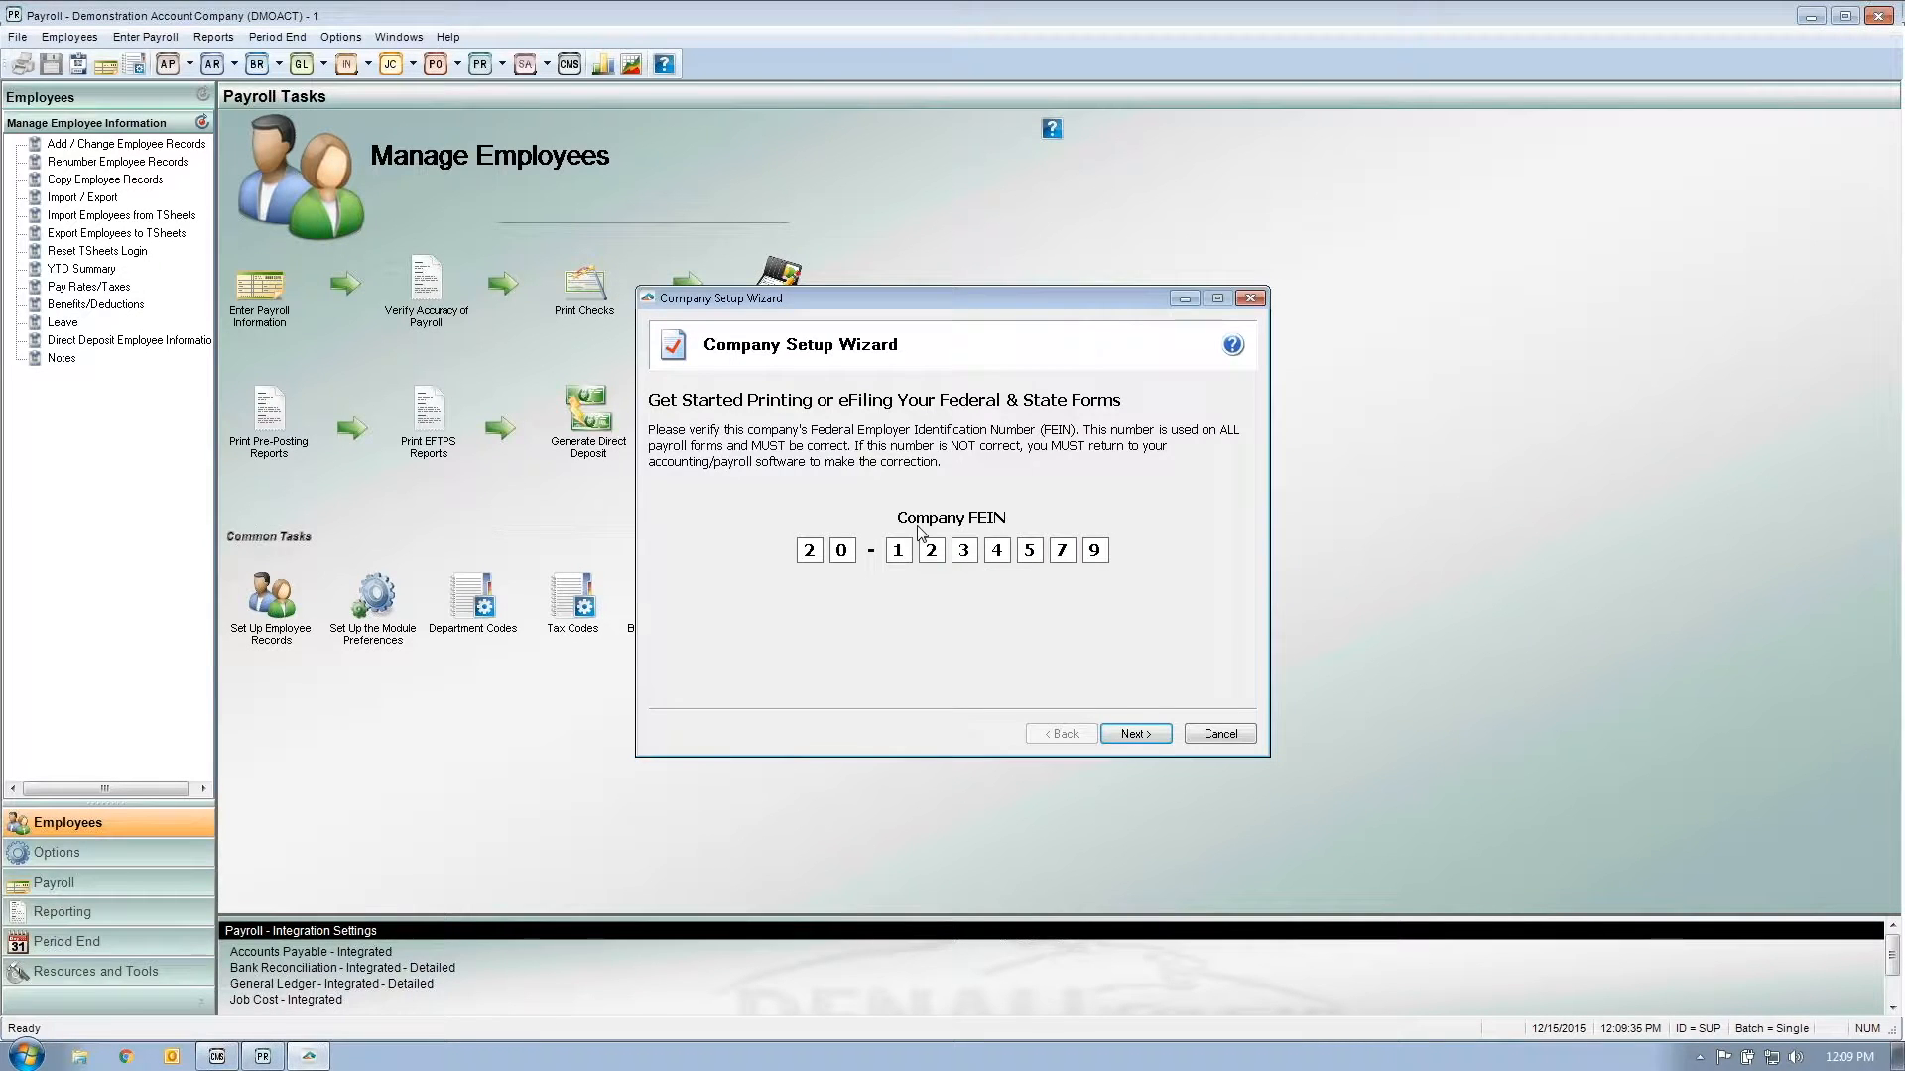
Step: Accept the Company Setup Wizard's FEIN, company info, preparer type, state items and single data file
click(1137, 734)
click(1138, 736)
click(1137, 735)
click(1137, 734)
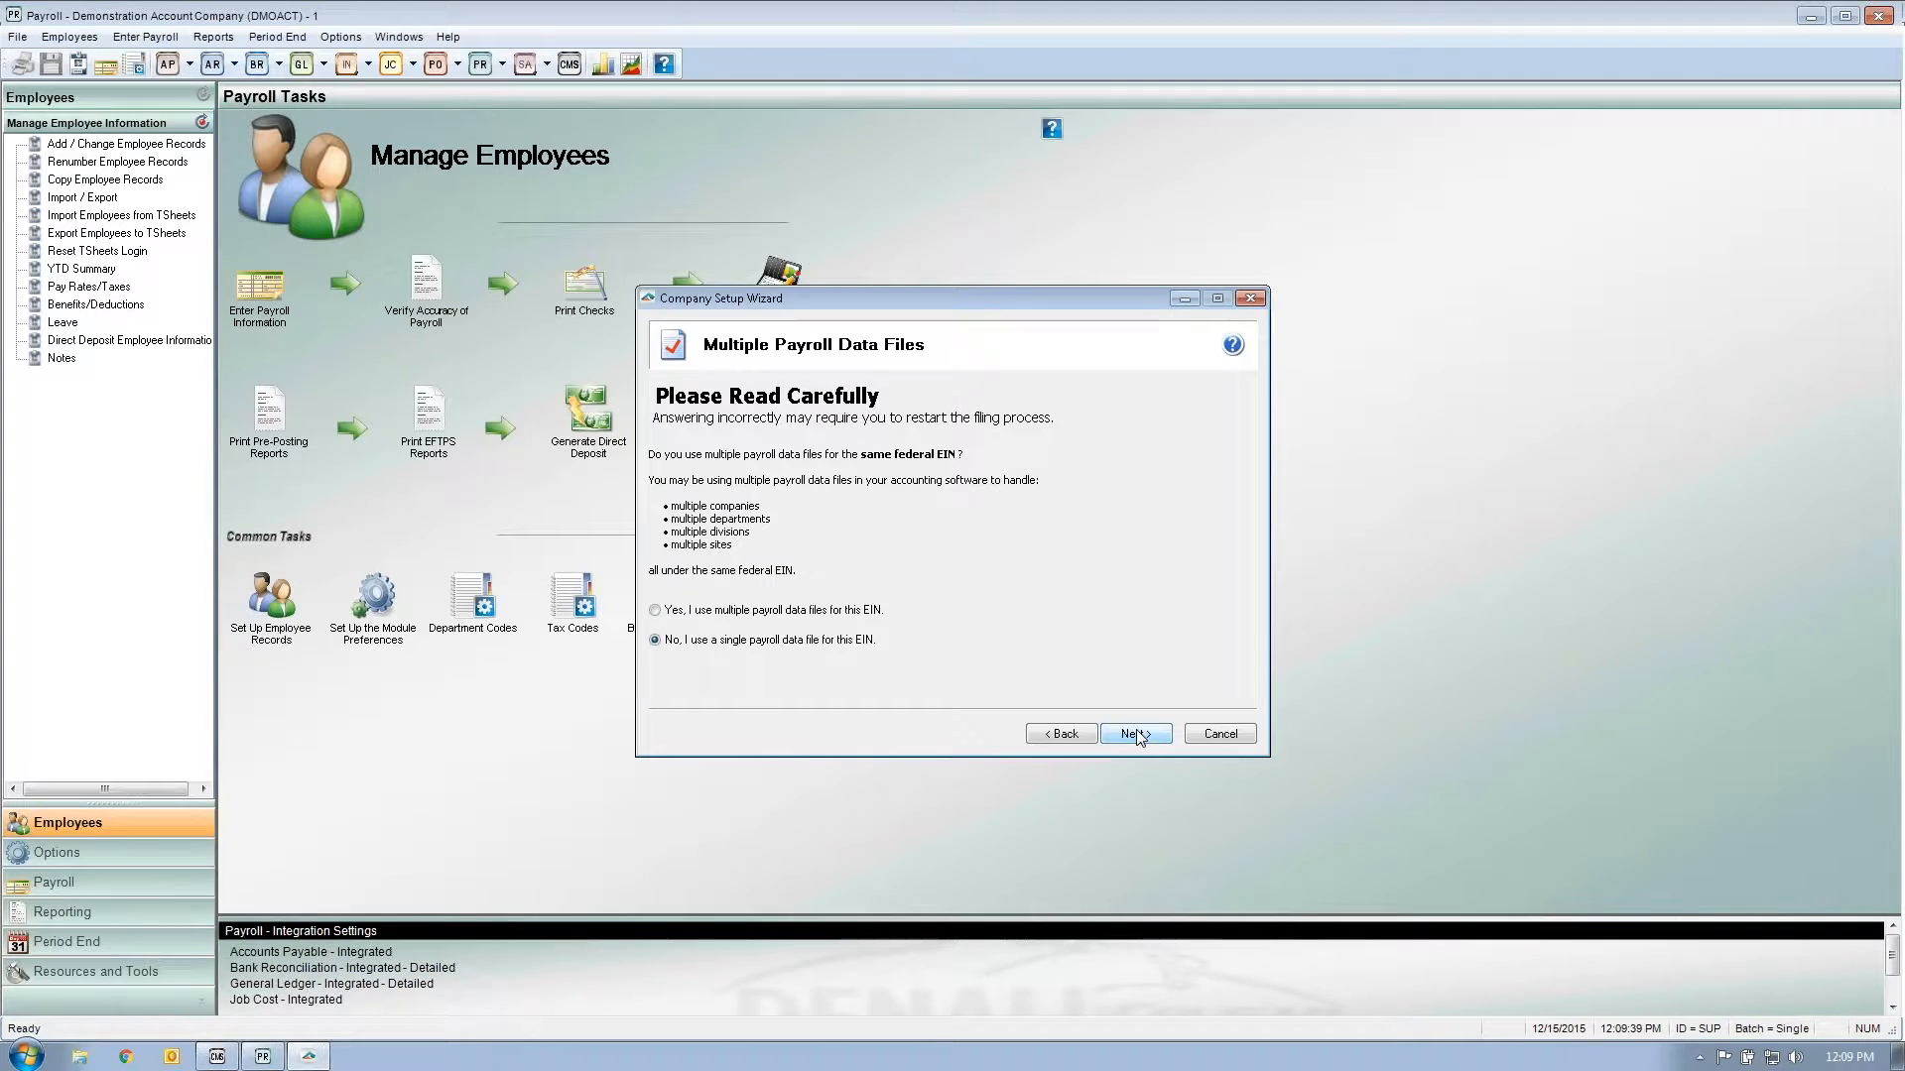
click(1137, 734)
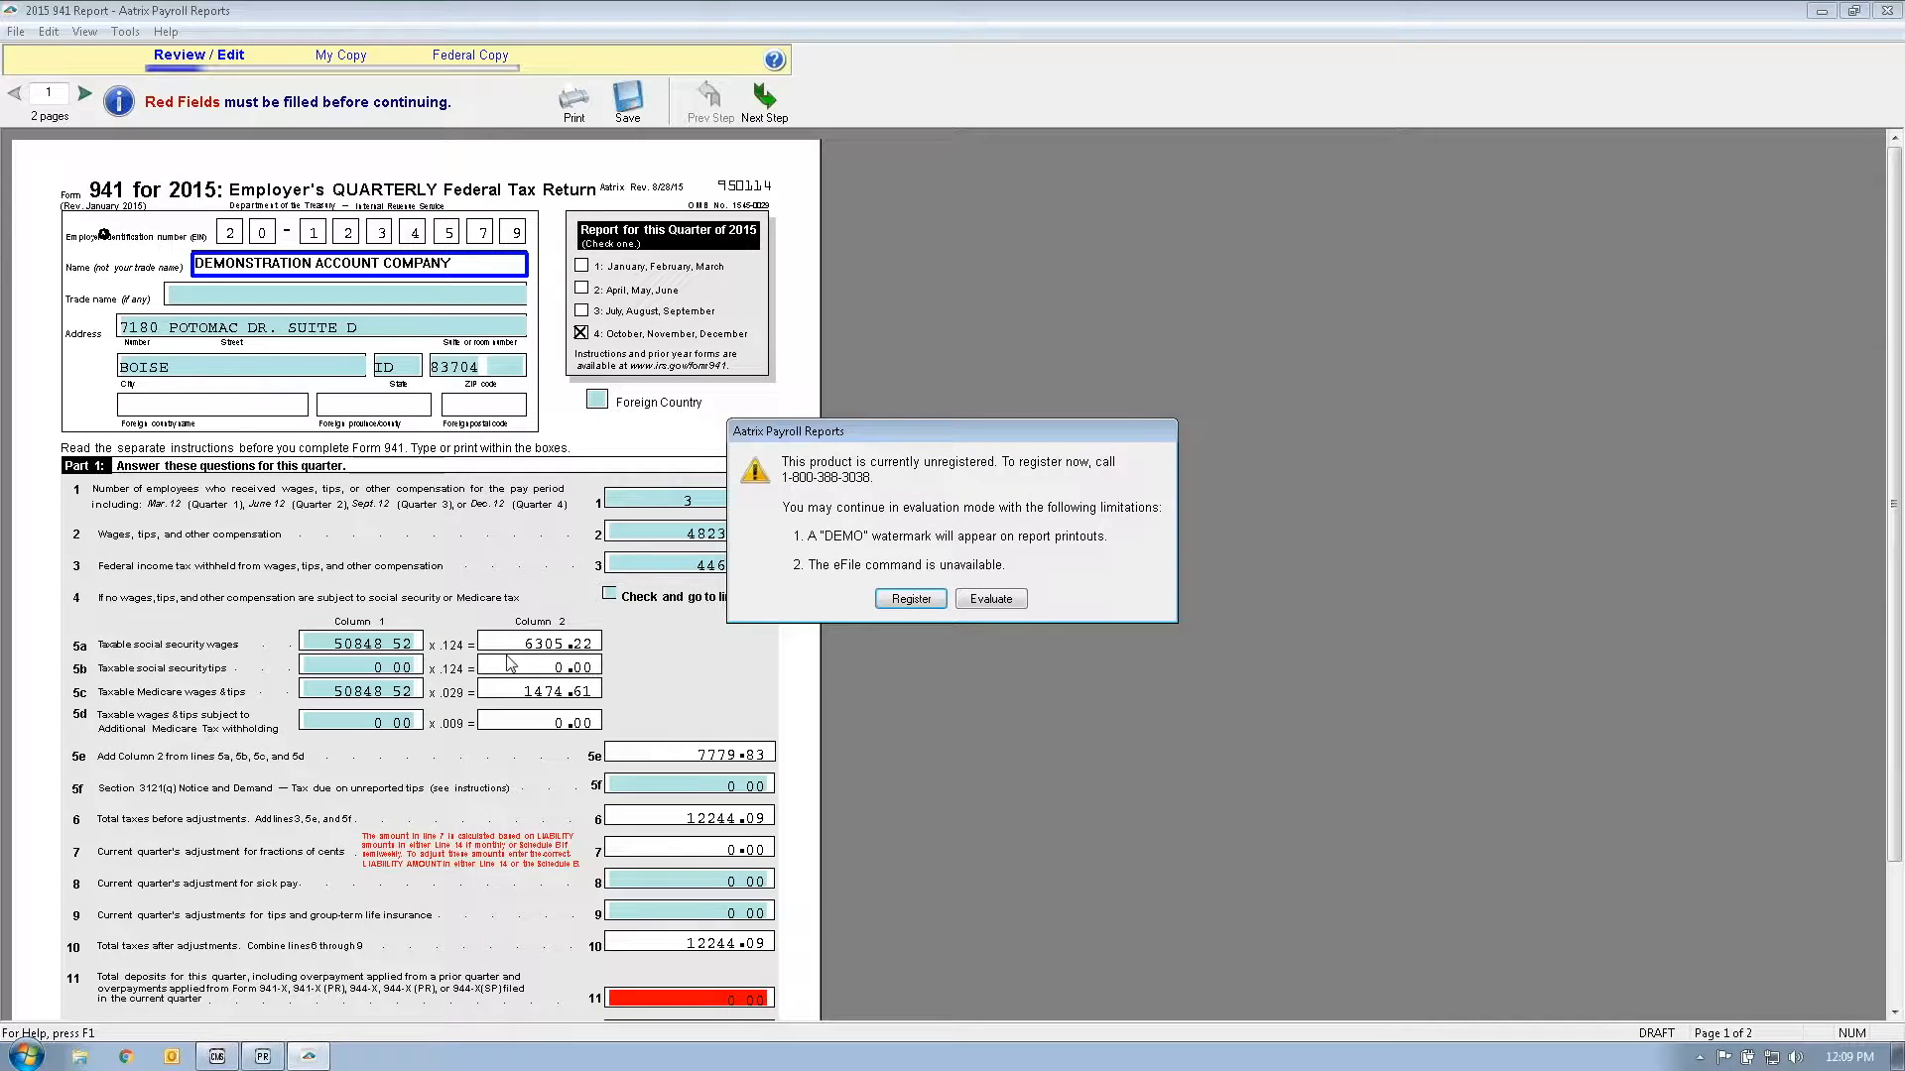
Step: Continue in evaluation mode, check the line 11 deposits field, and close the 941 without saving
drag(906, 431, 1202, 385)
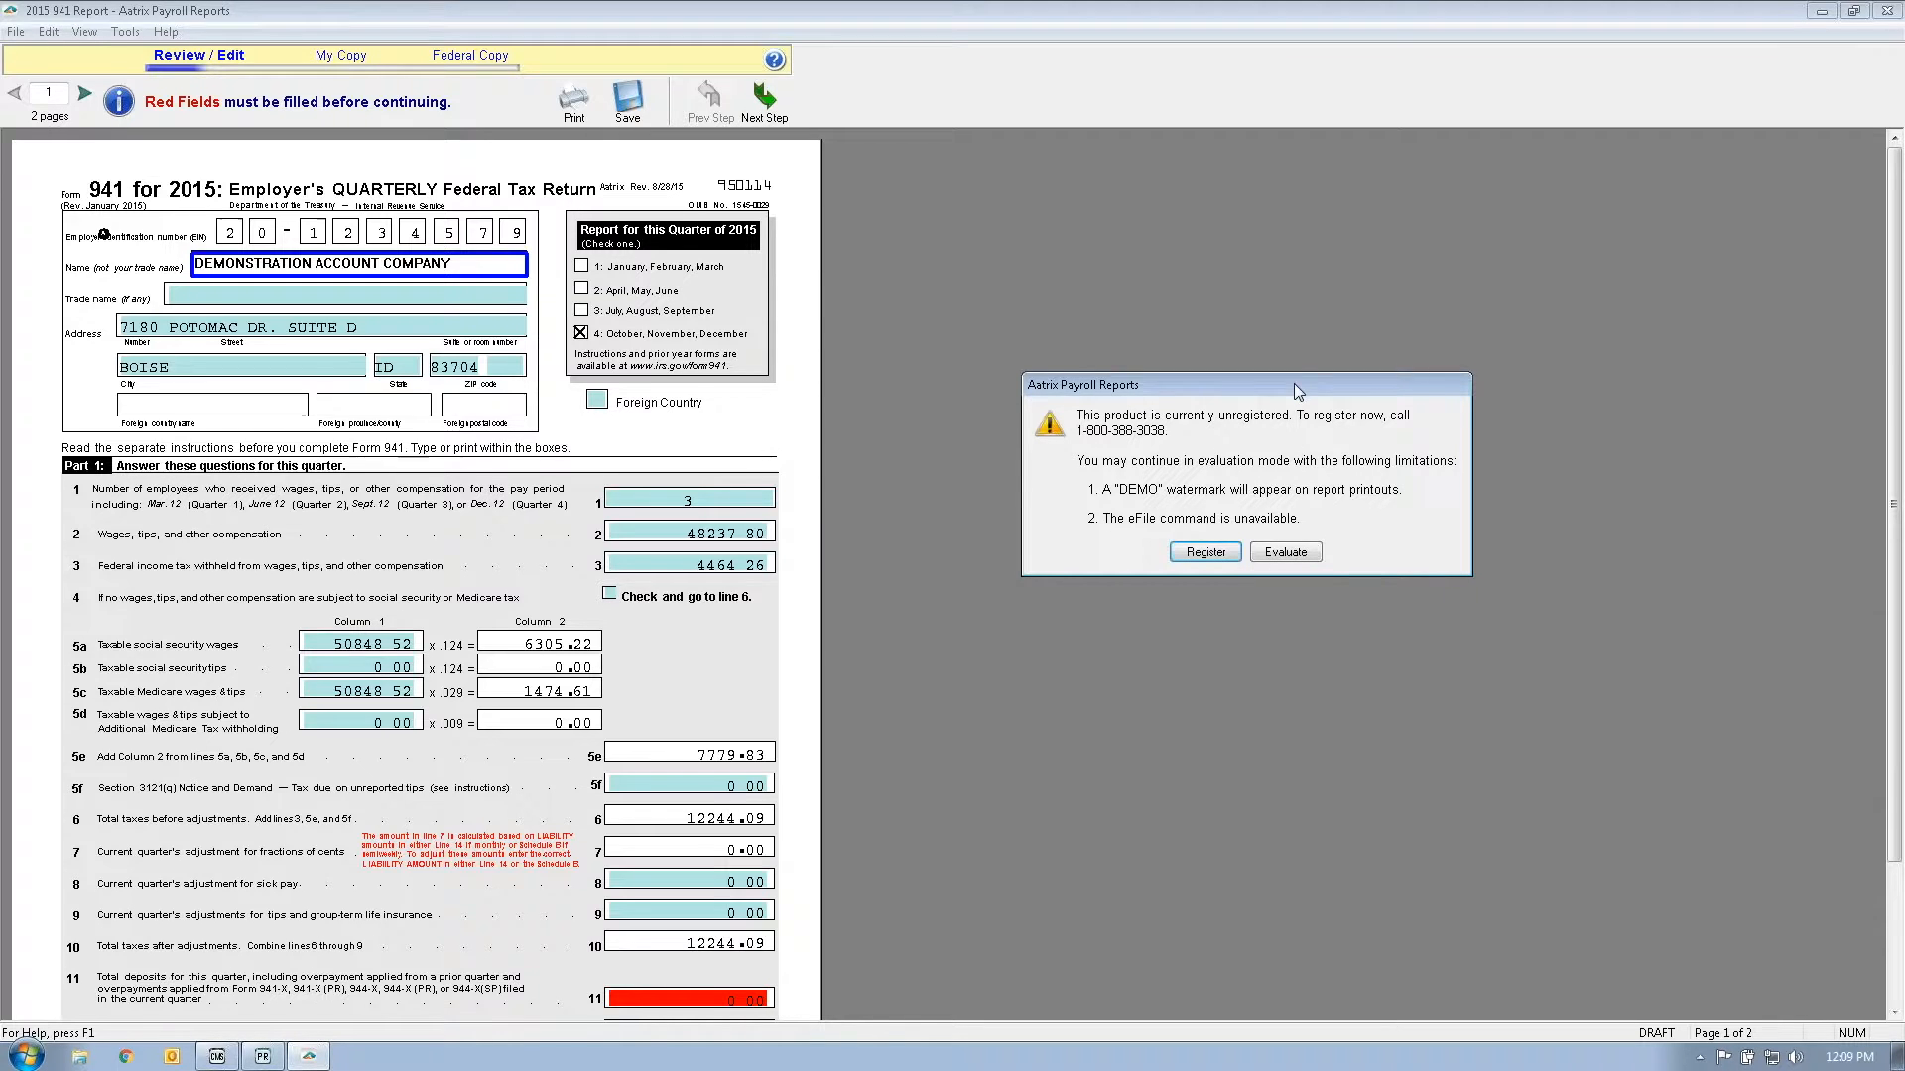
drag(1196, 417, 1152, 445)
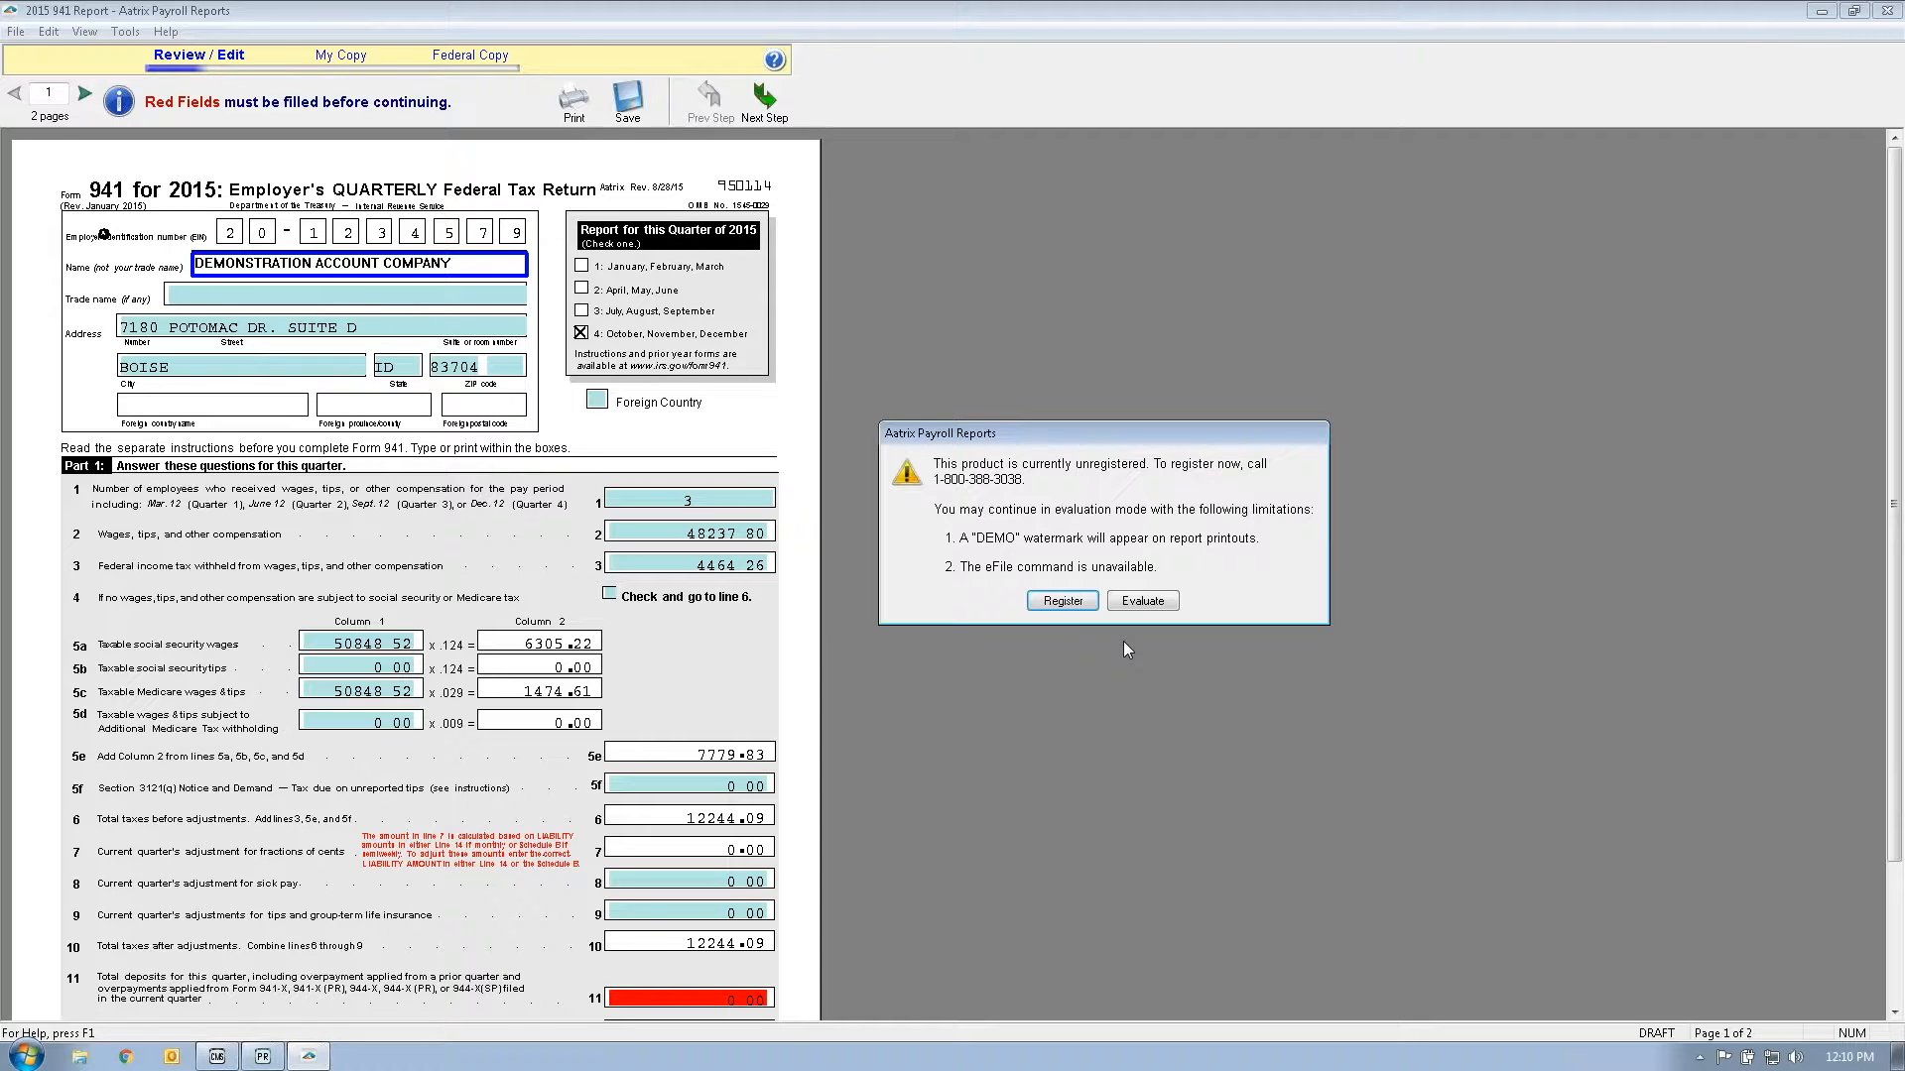
click(1141, 602)
click(935, 554)
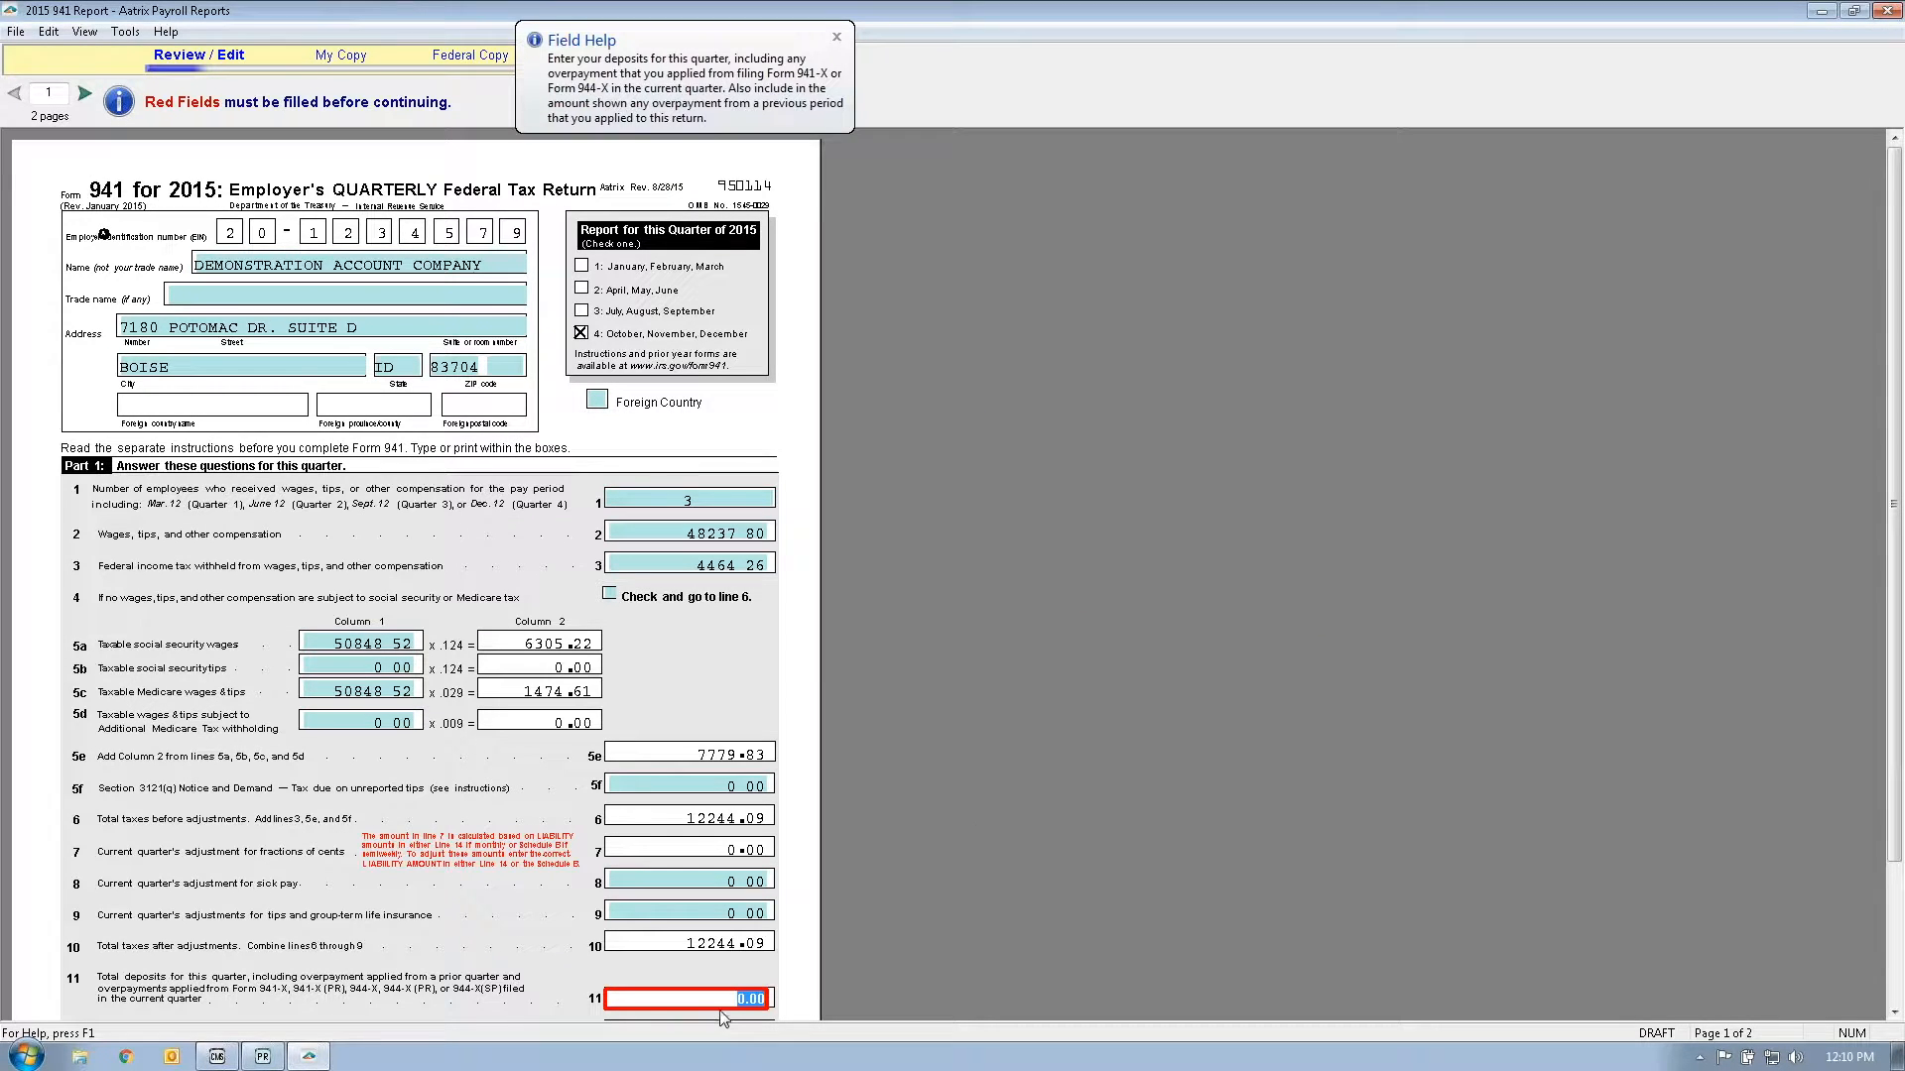
click(837, 37)
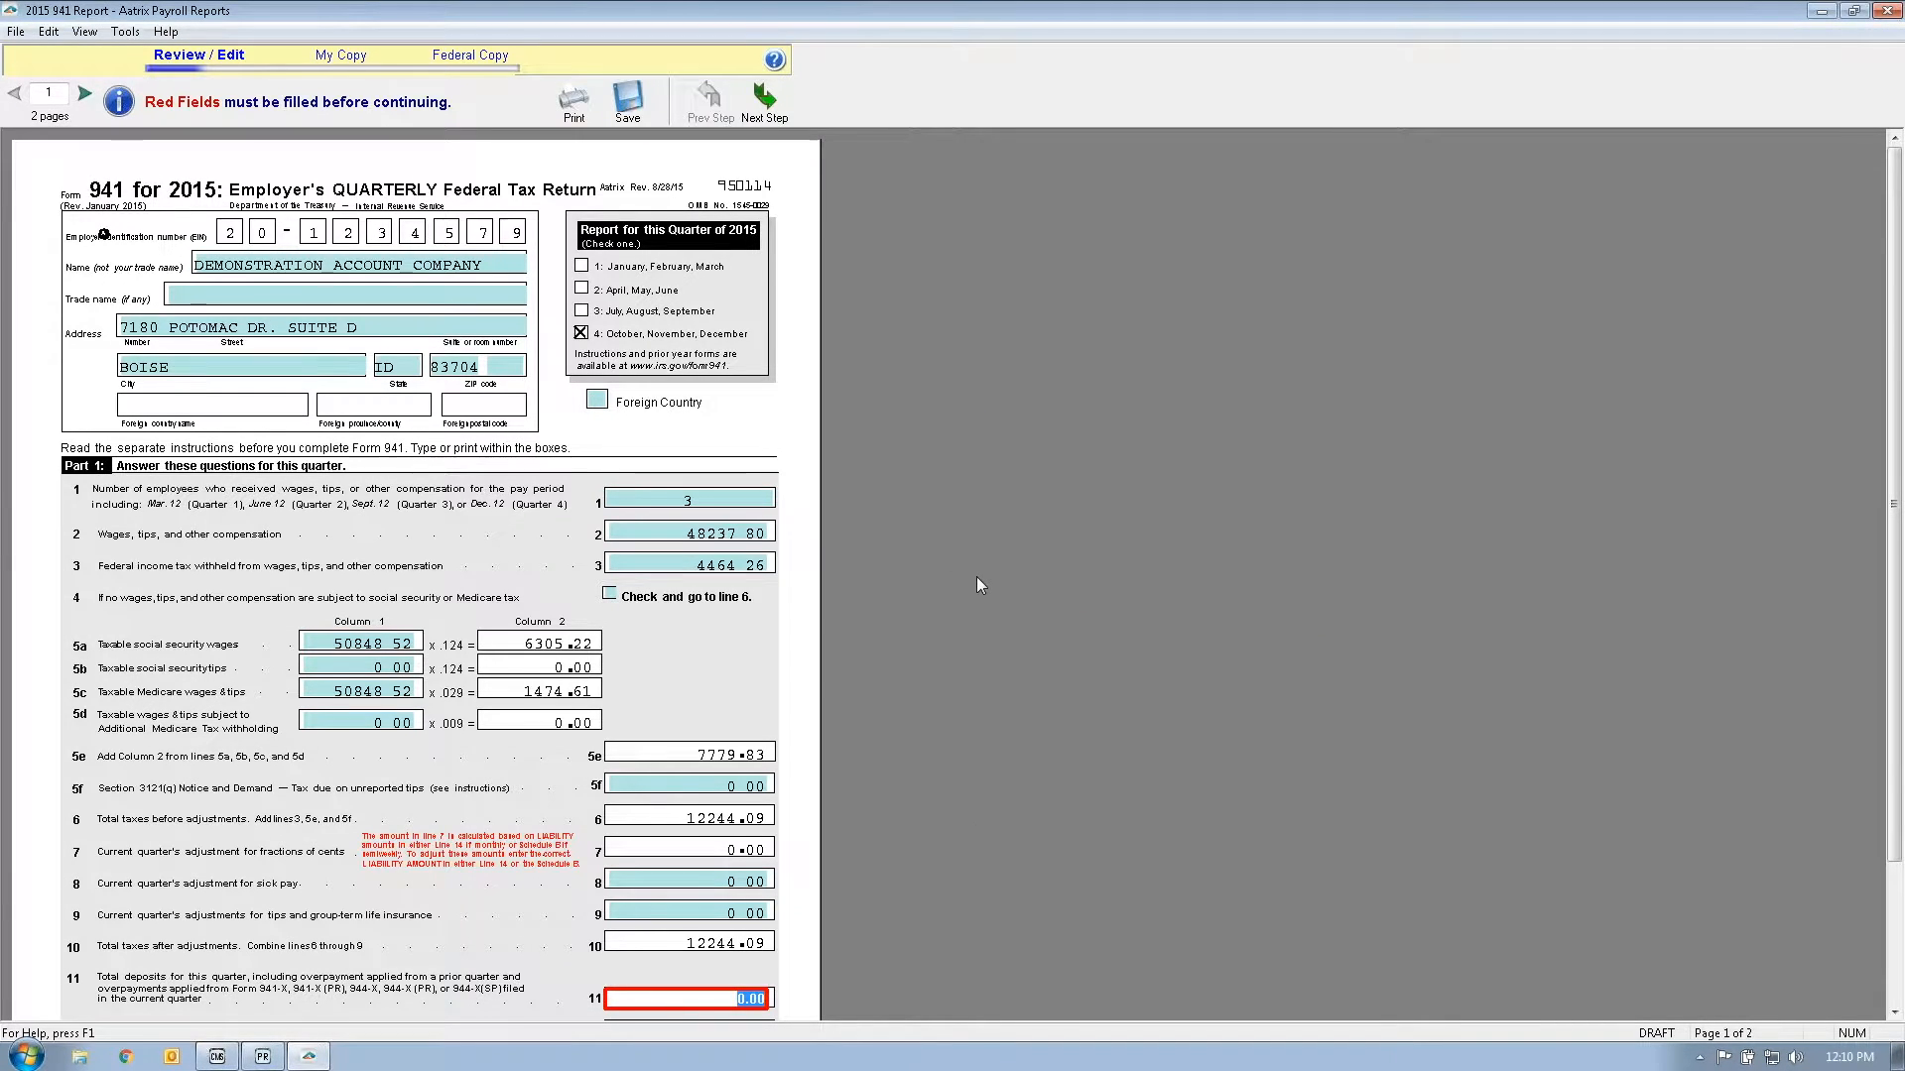
scroll(976, 575, down, 2)
click(1892, 16)
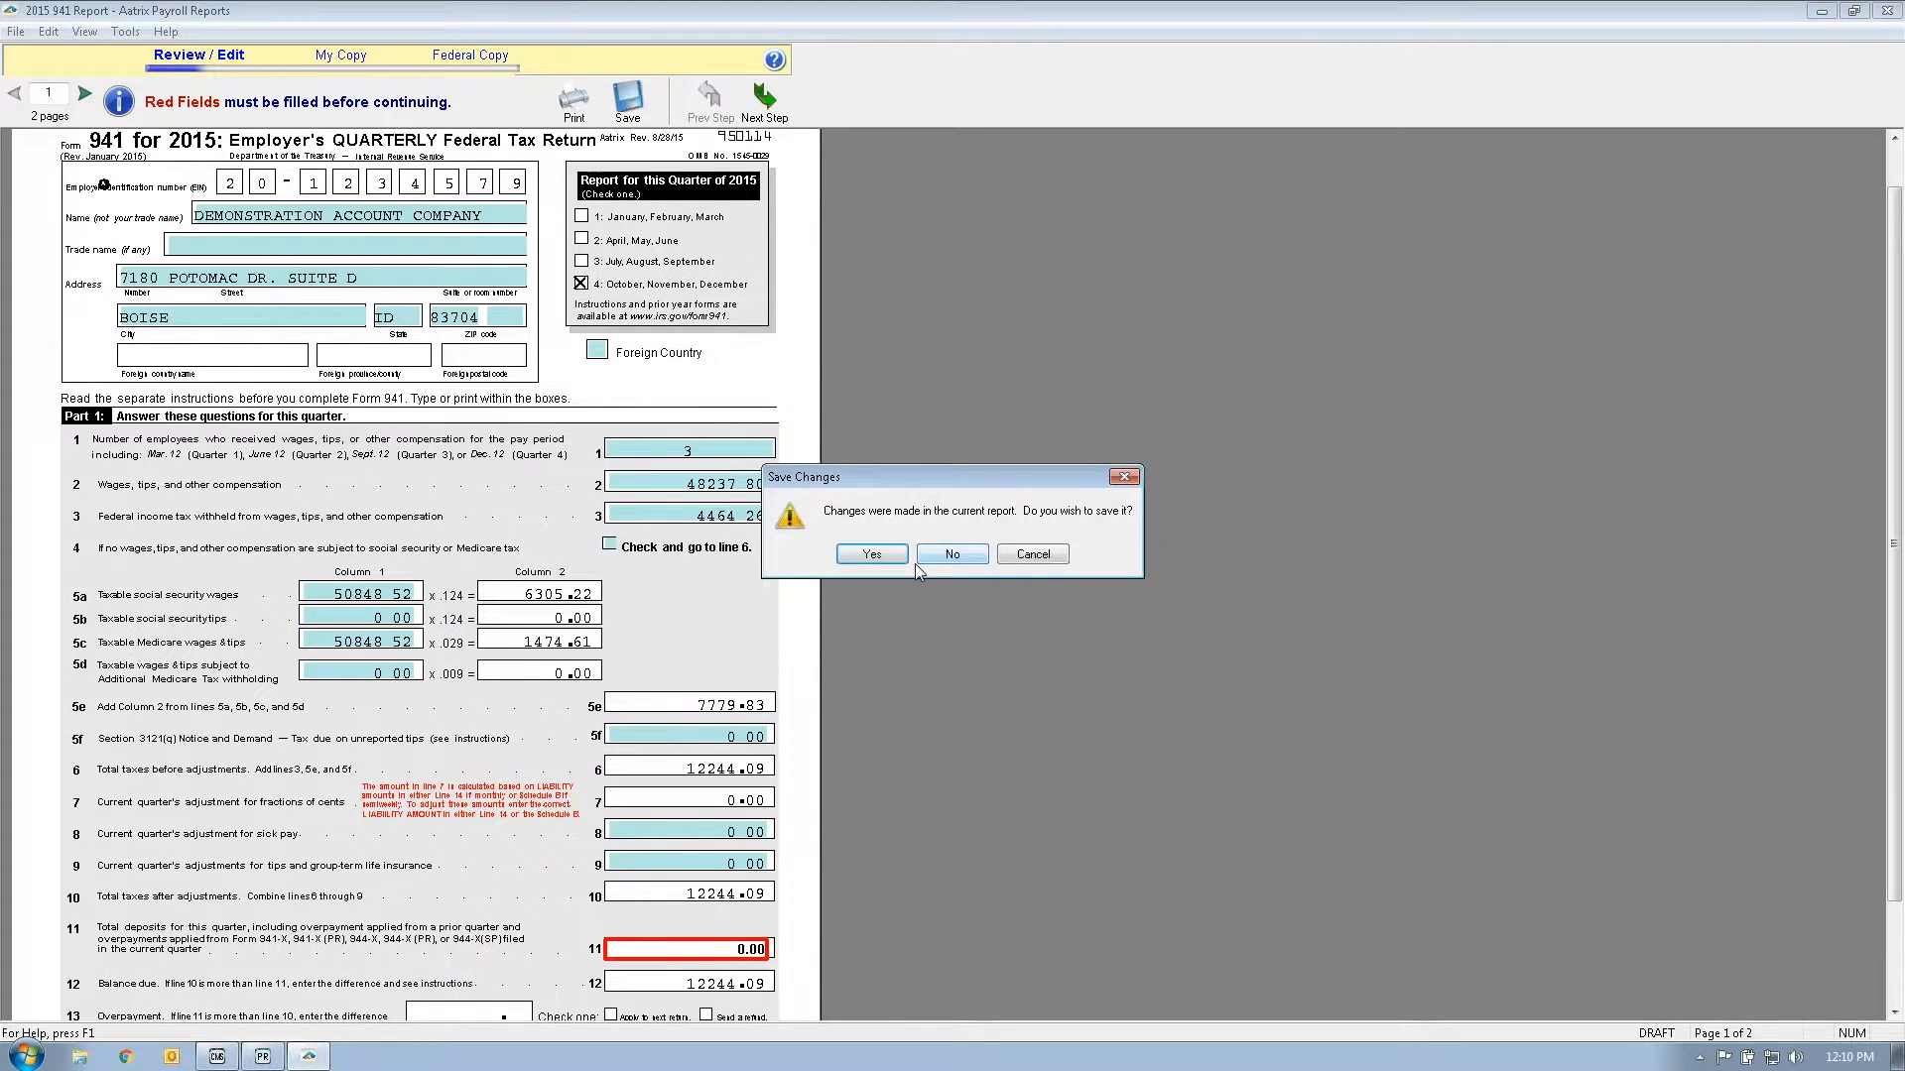
click(952, 555)
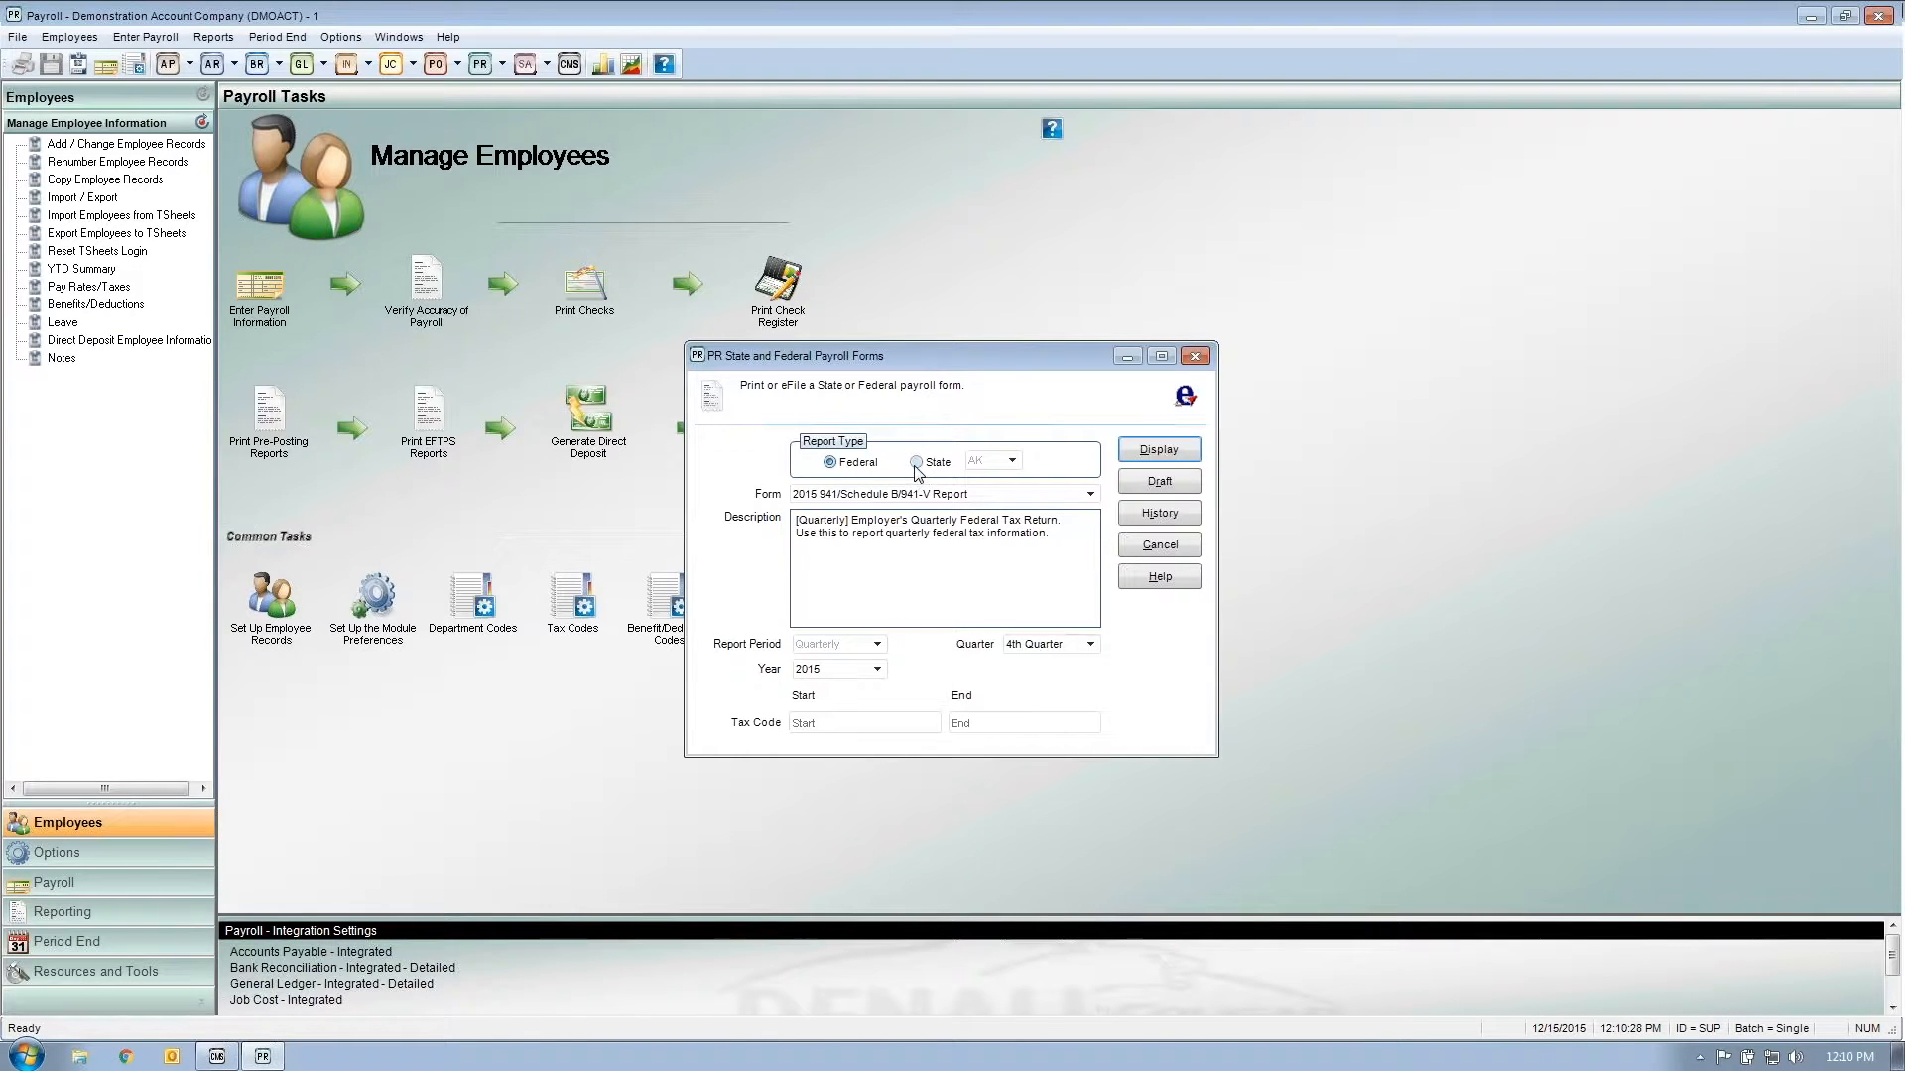
Step: Switch to State forms and browse California's DE-88 Coupon and DE-9/DE-9C Report
click(917, 463)
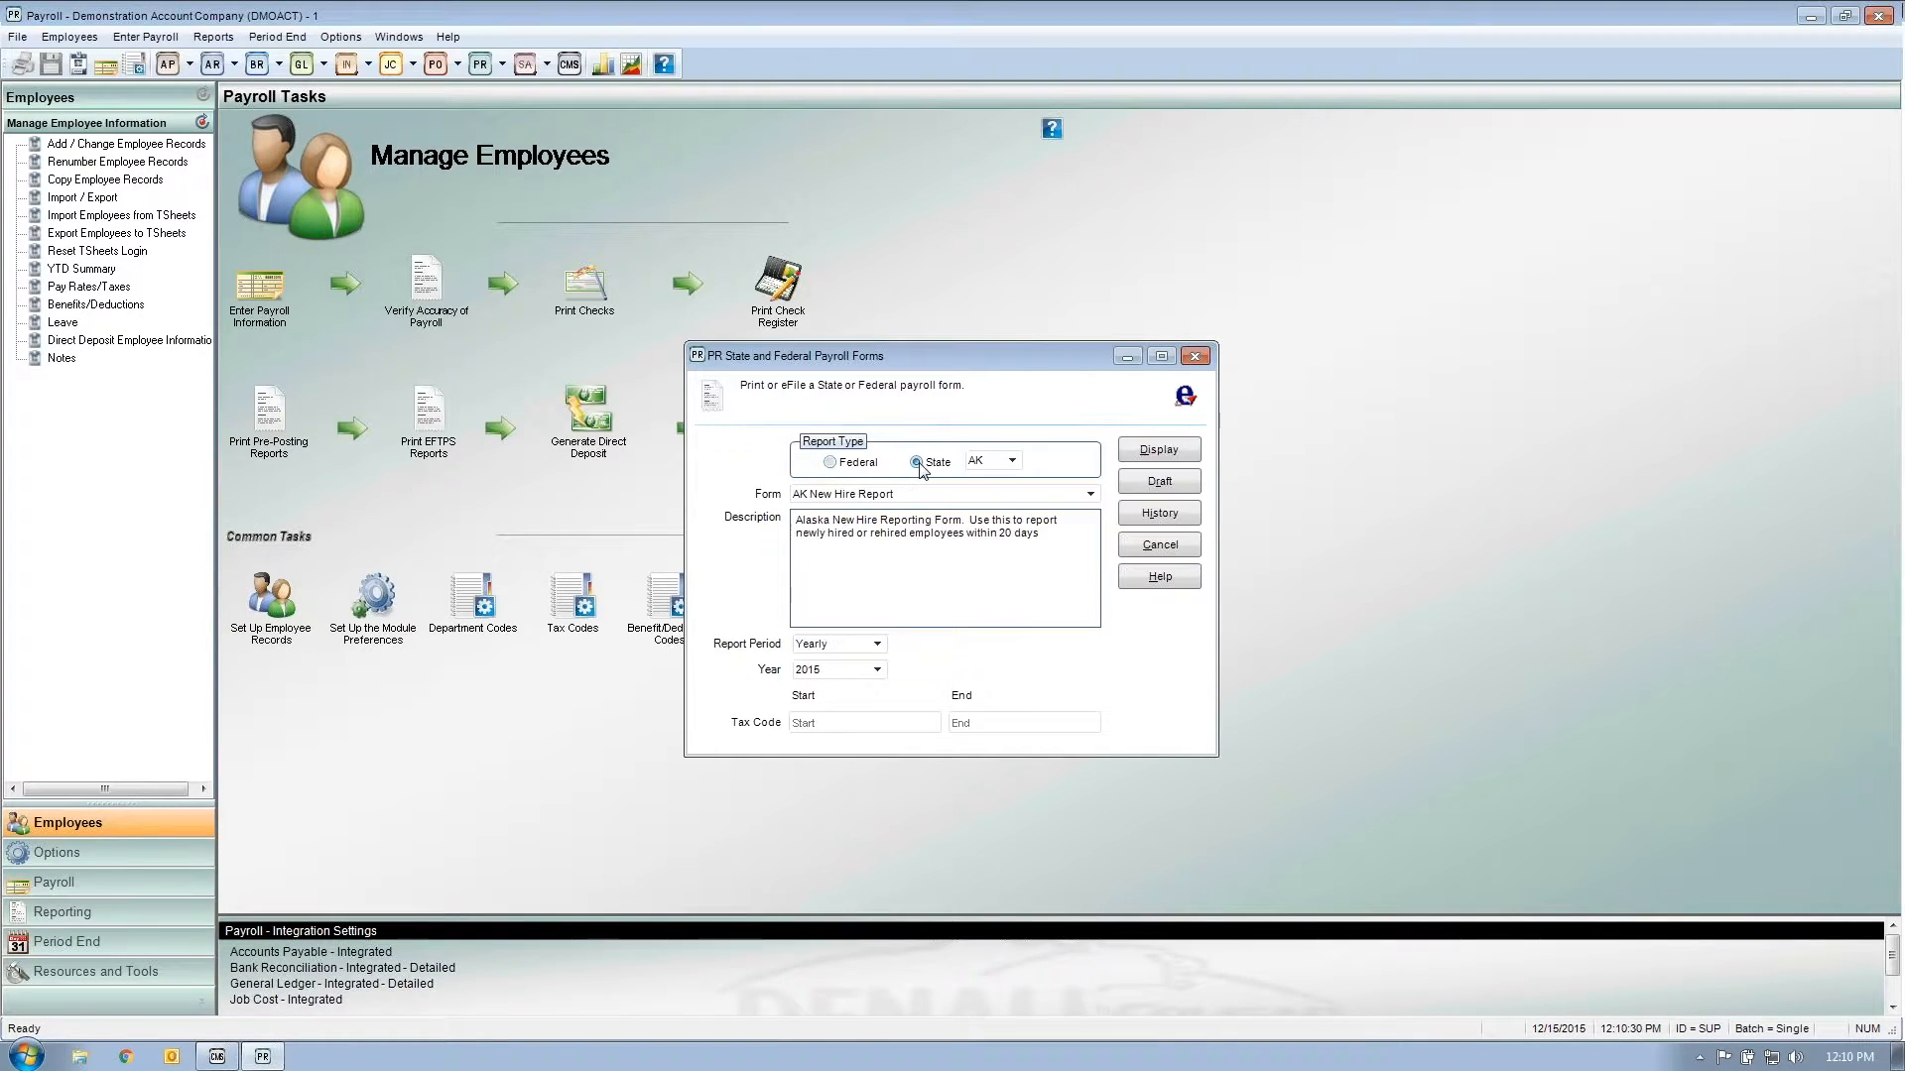
click(1011, 461)
click(977, 550)
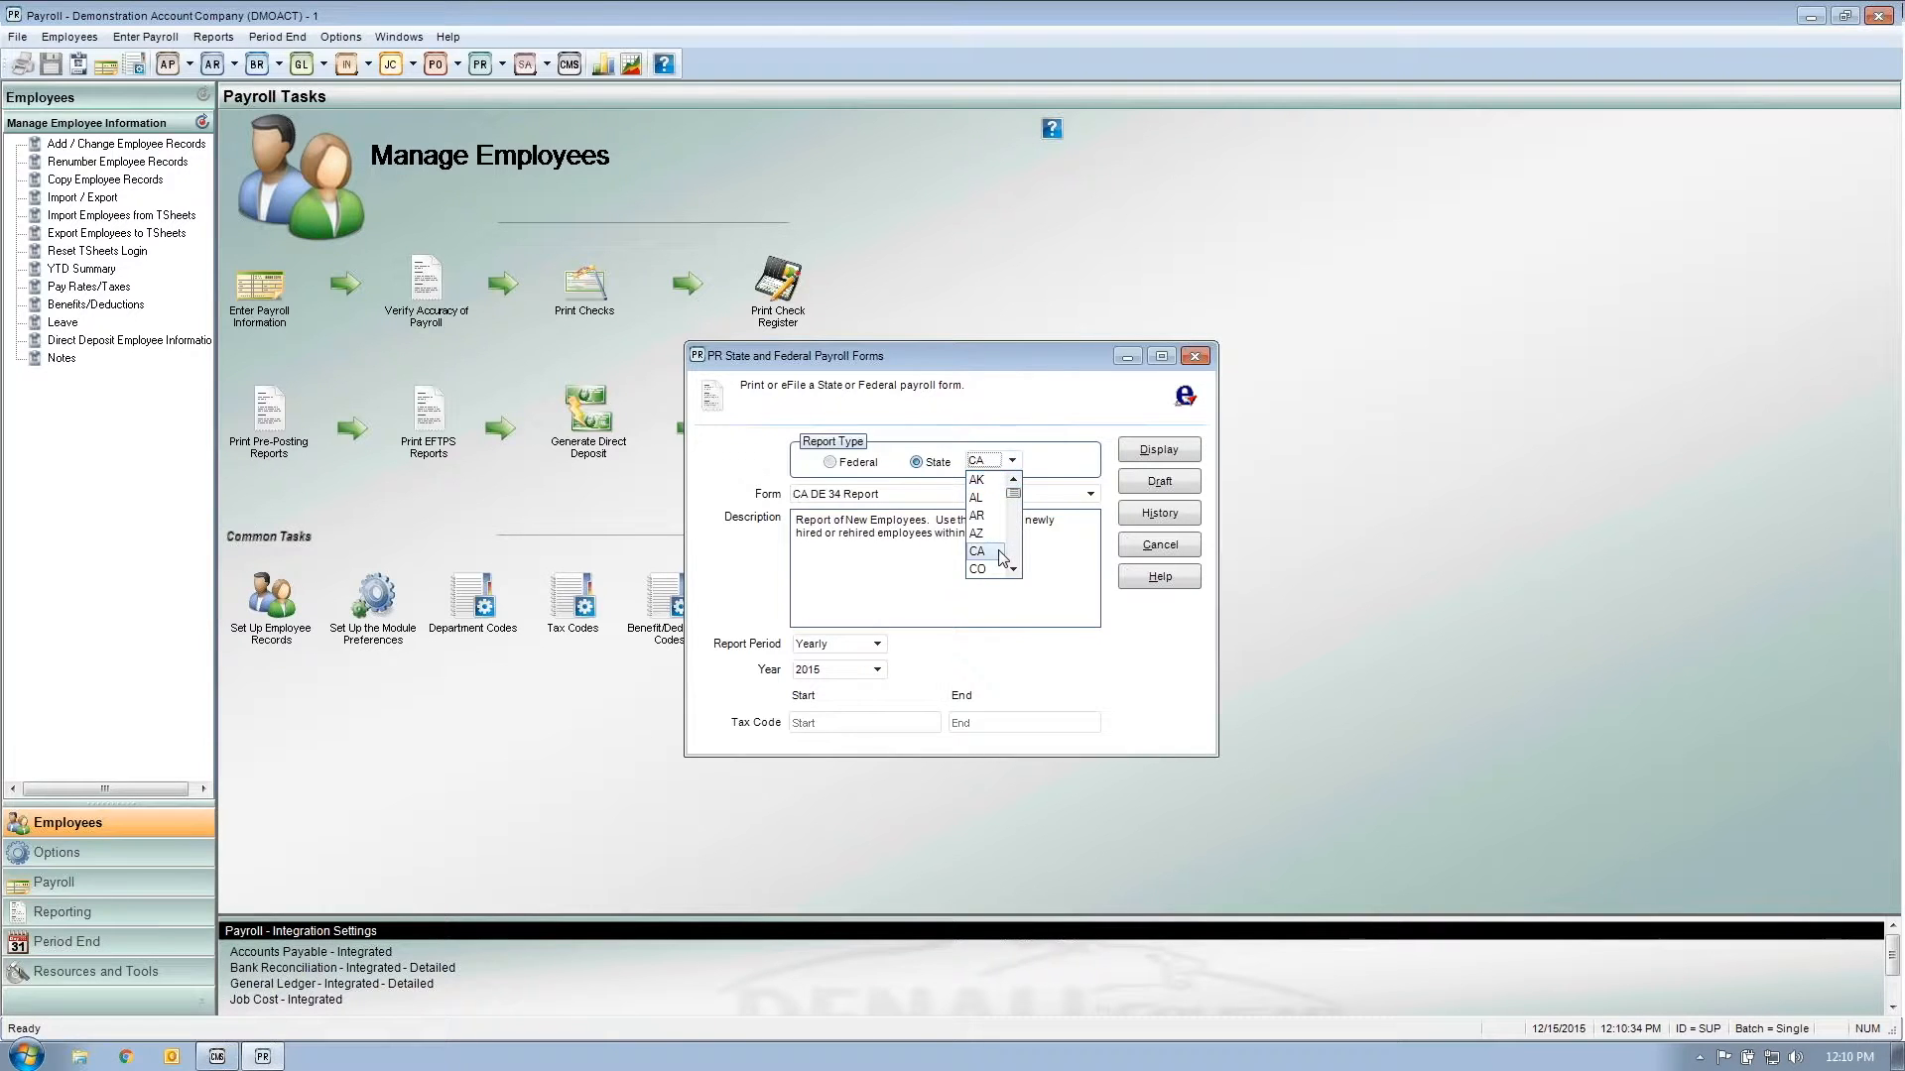
click(928, 496)
click(922, 533)
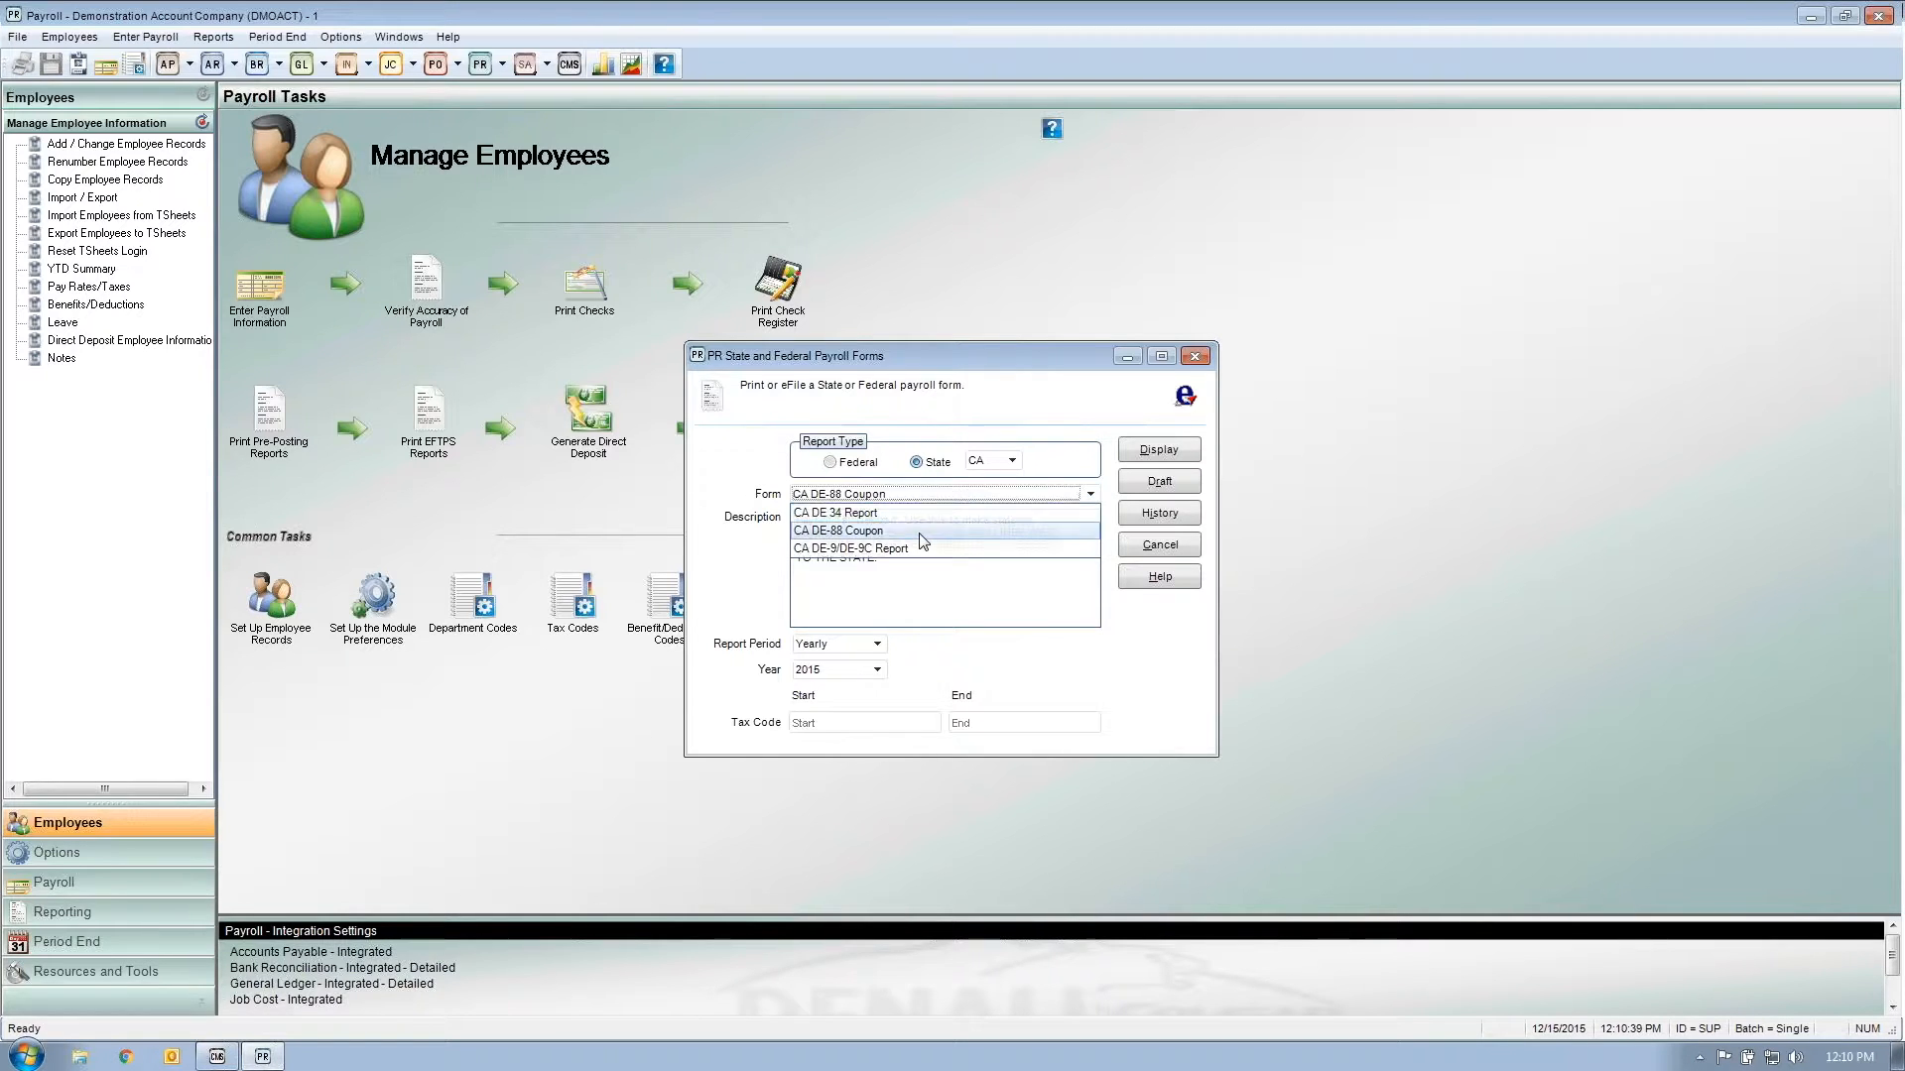
click(940, 496)
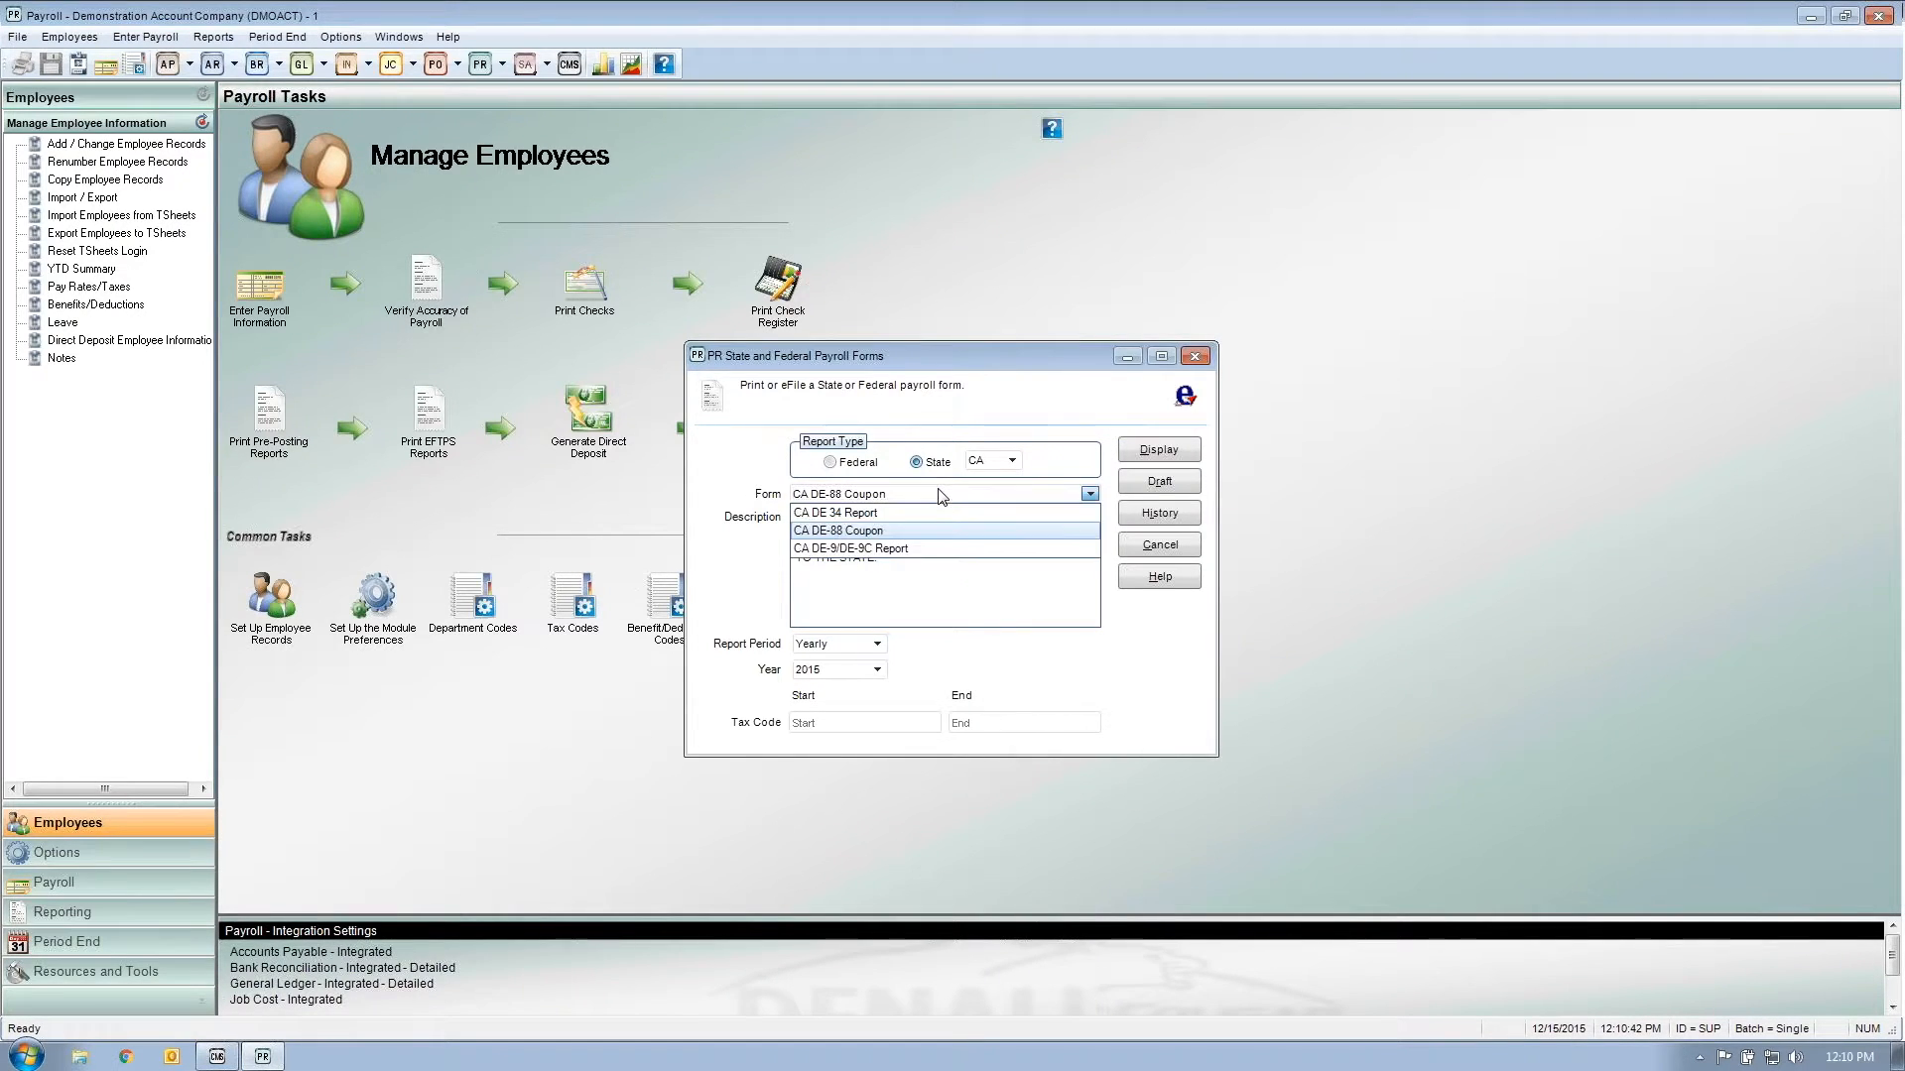
click(923, 549)
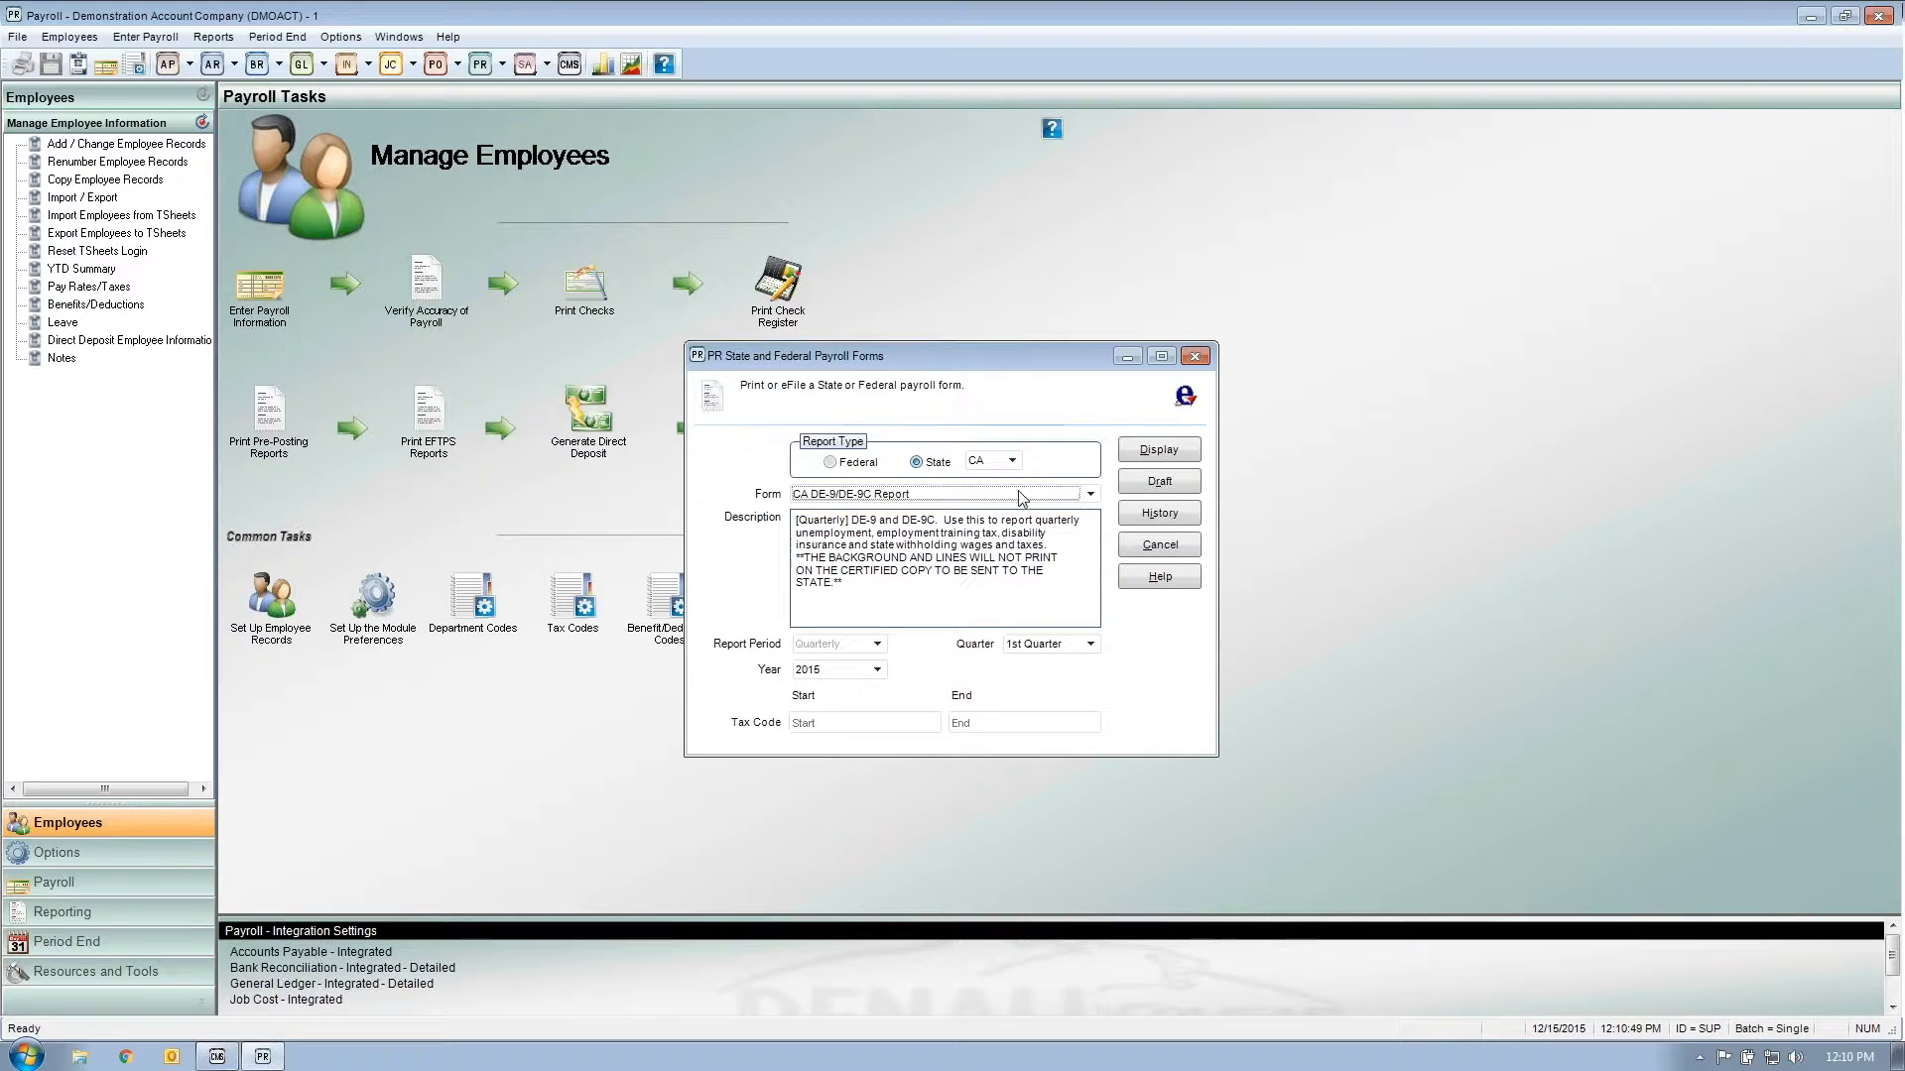
Step: Browse Idaho's TAX020/TAX026 Reports form, then return to the Federal forms list
click(1009, 461)
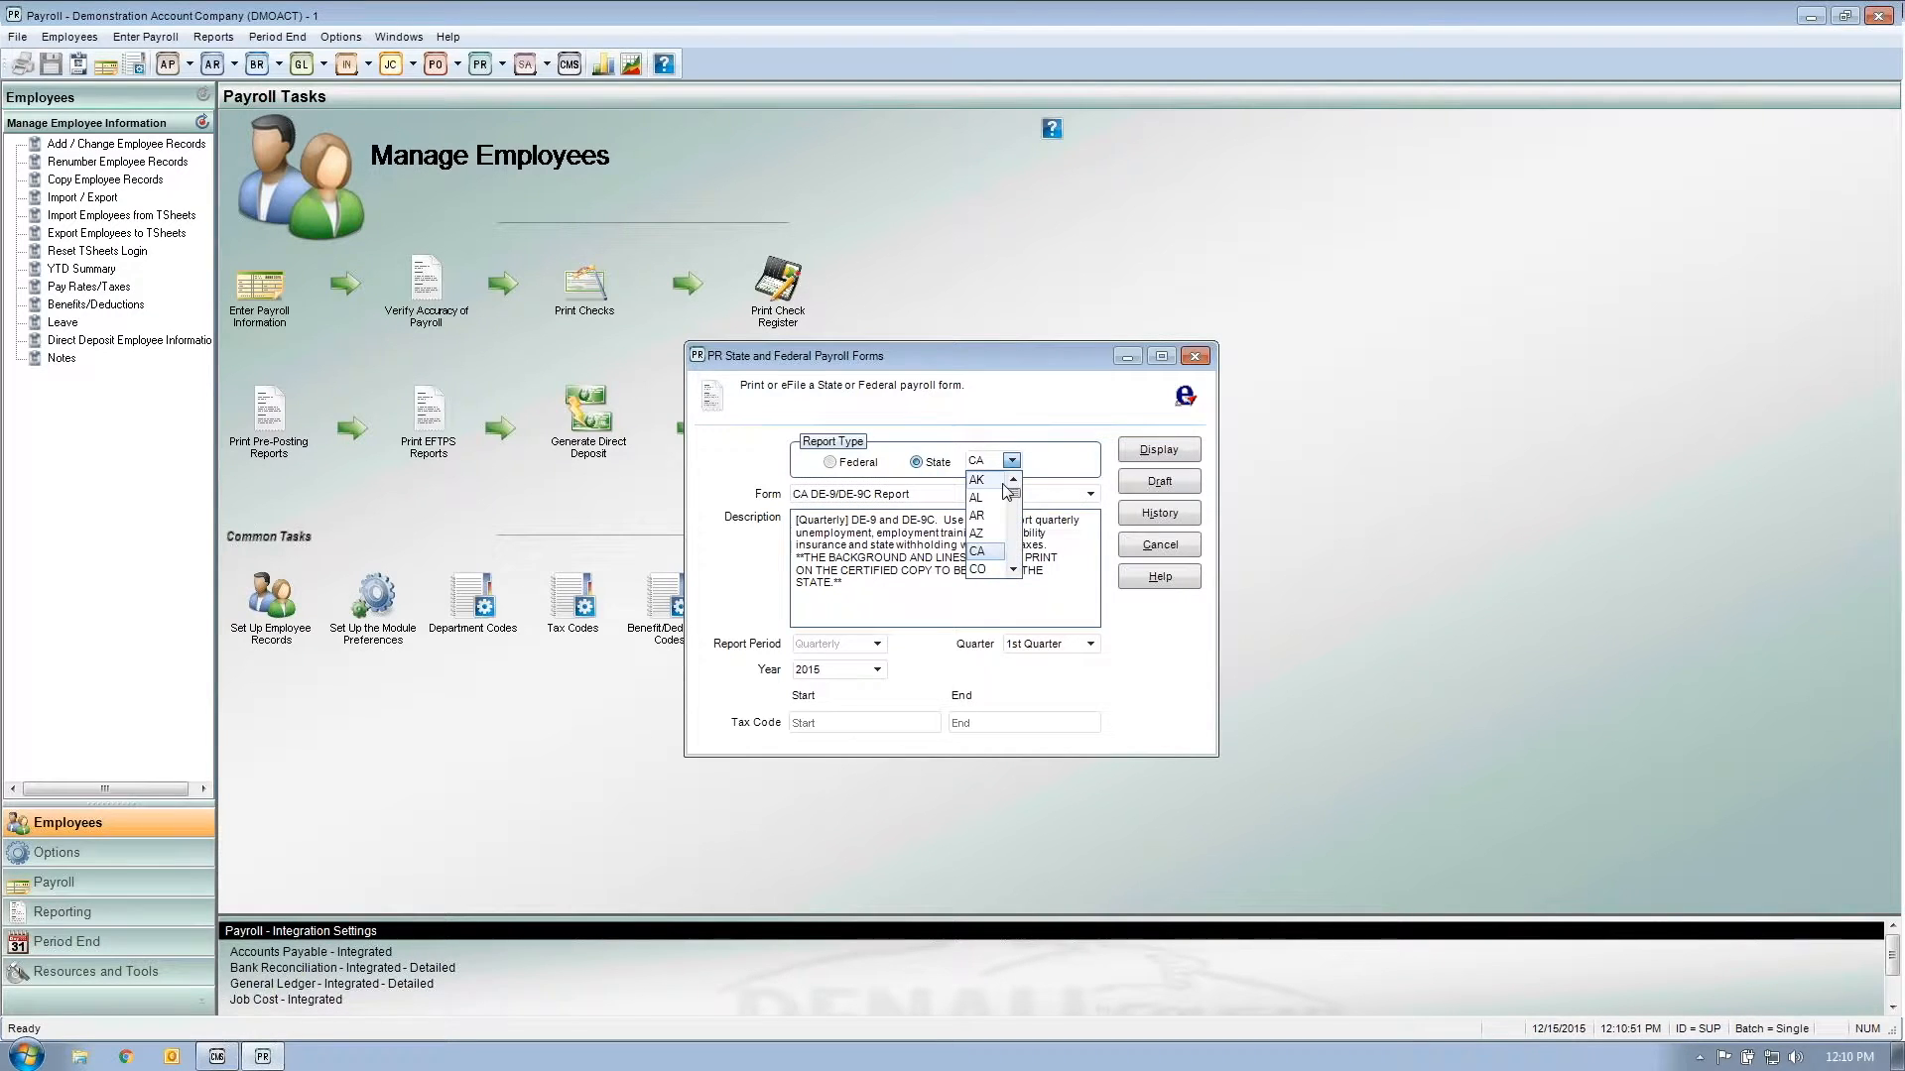
click(1012, 570)
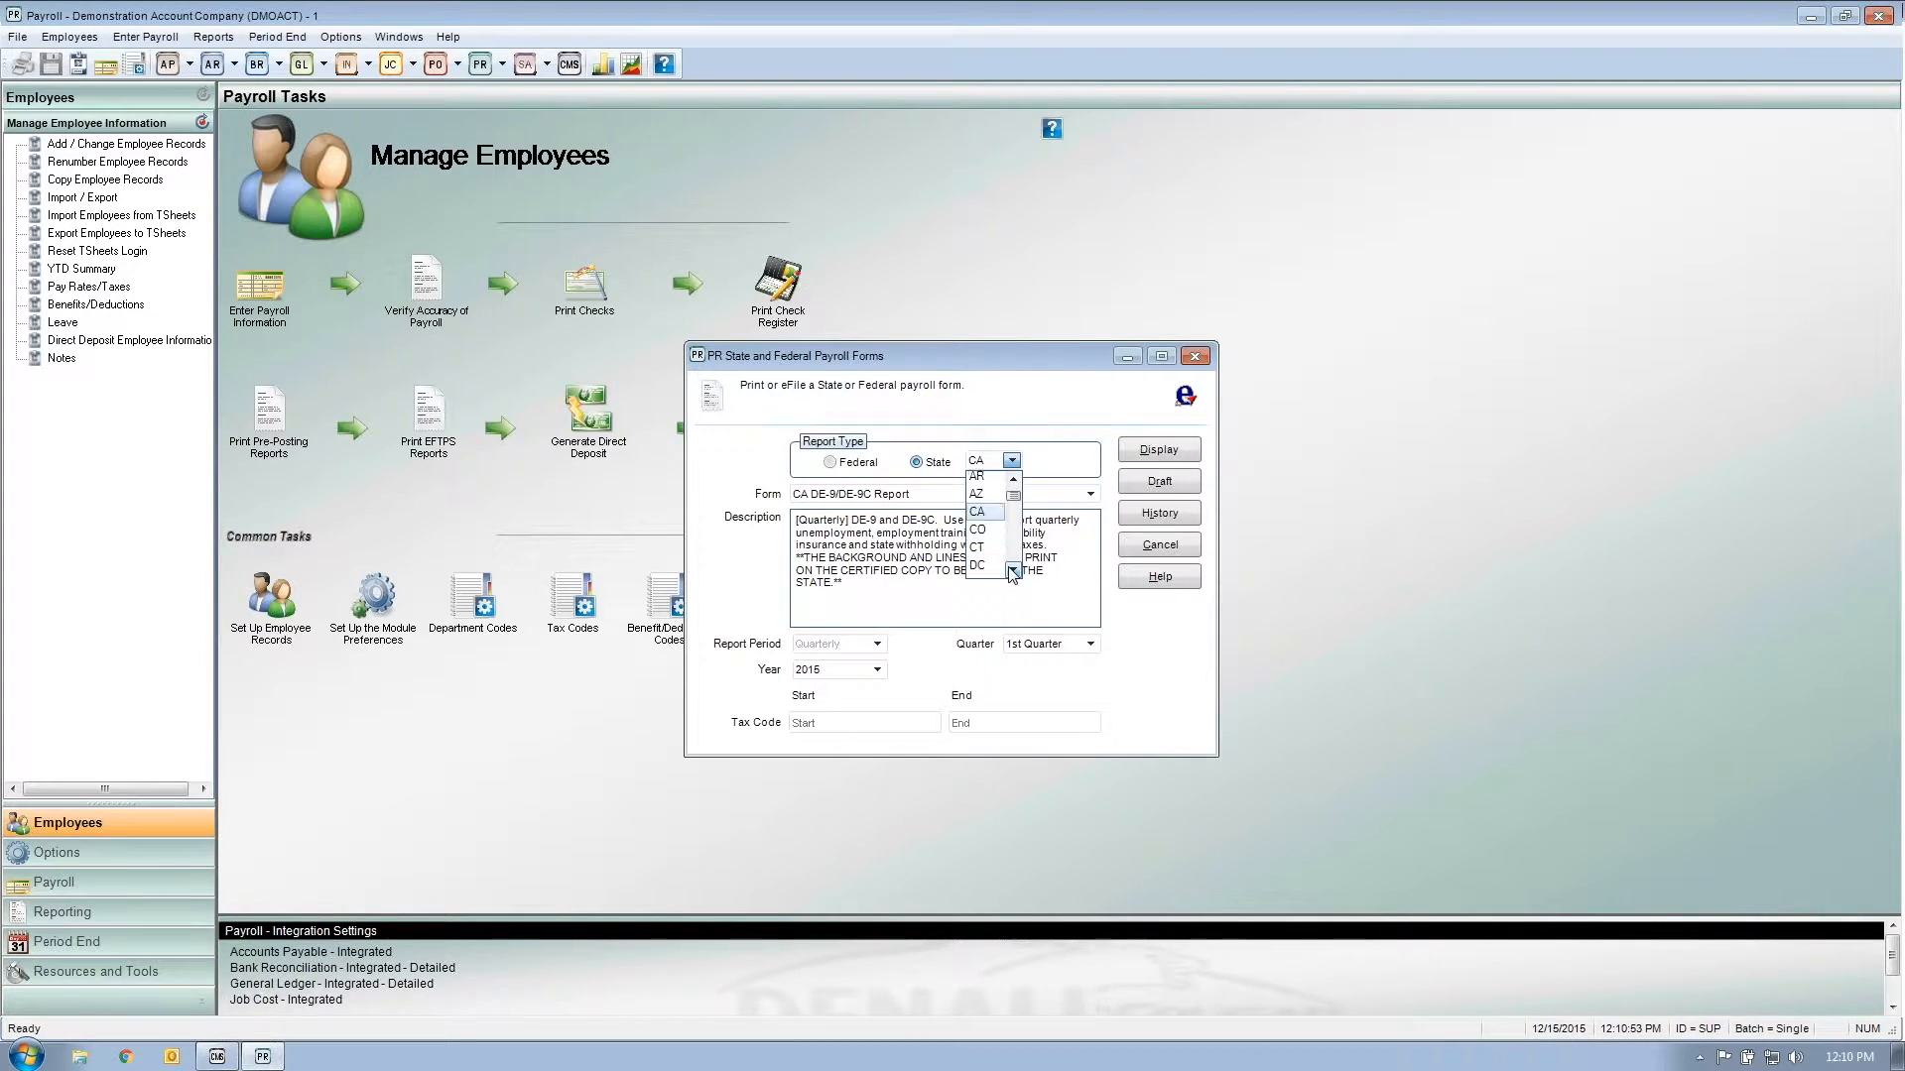
click(1012, 572)
click(1012, 572)
click(1012, 572)
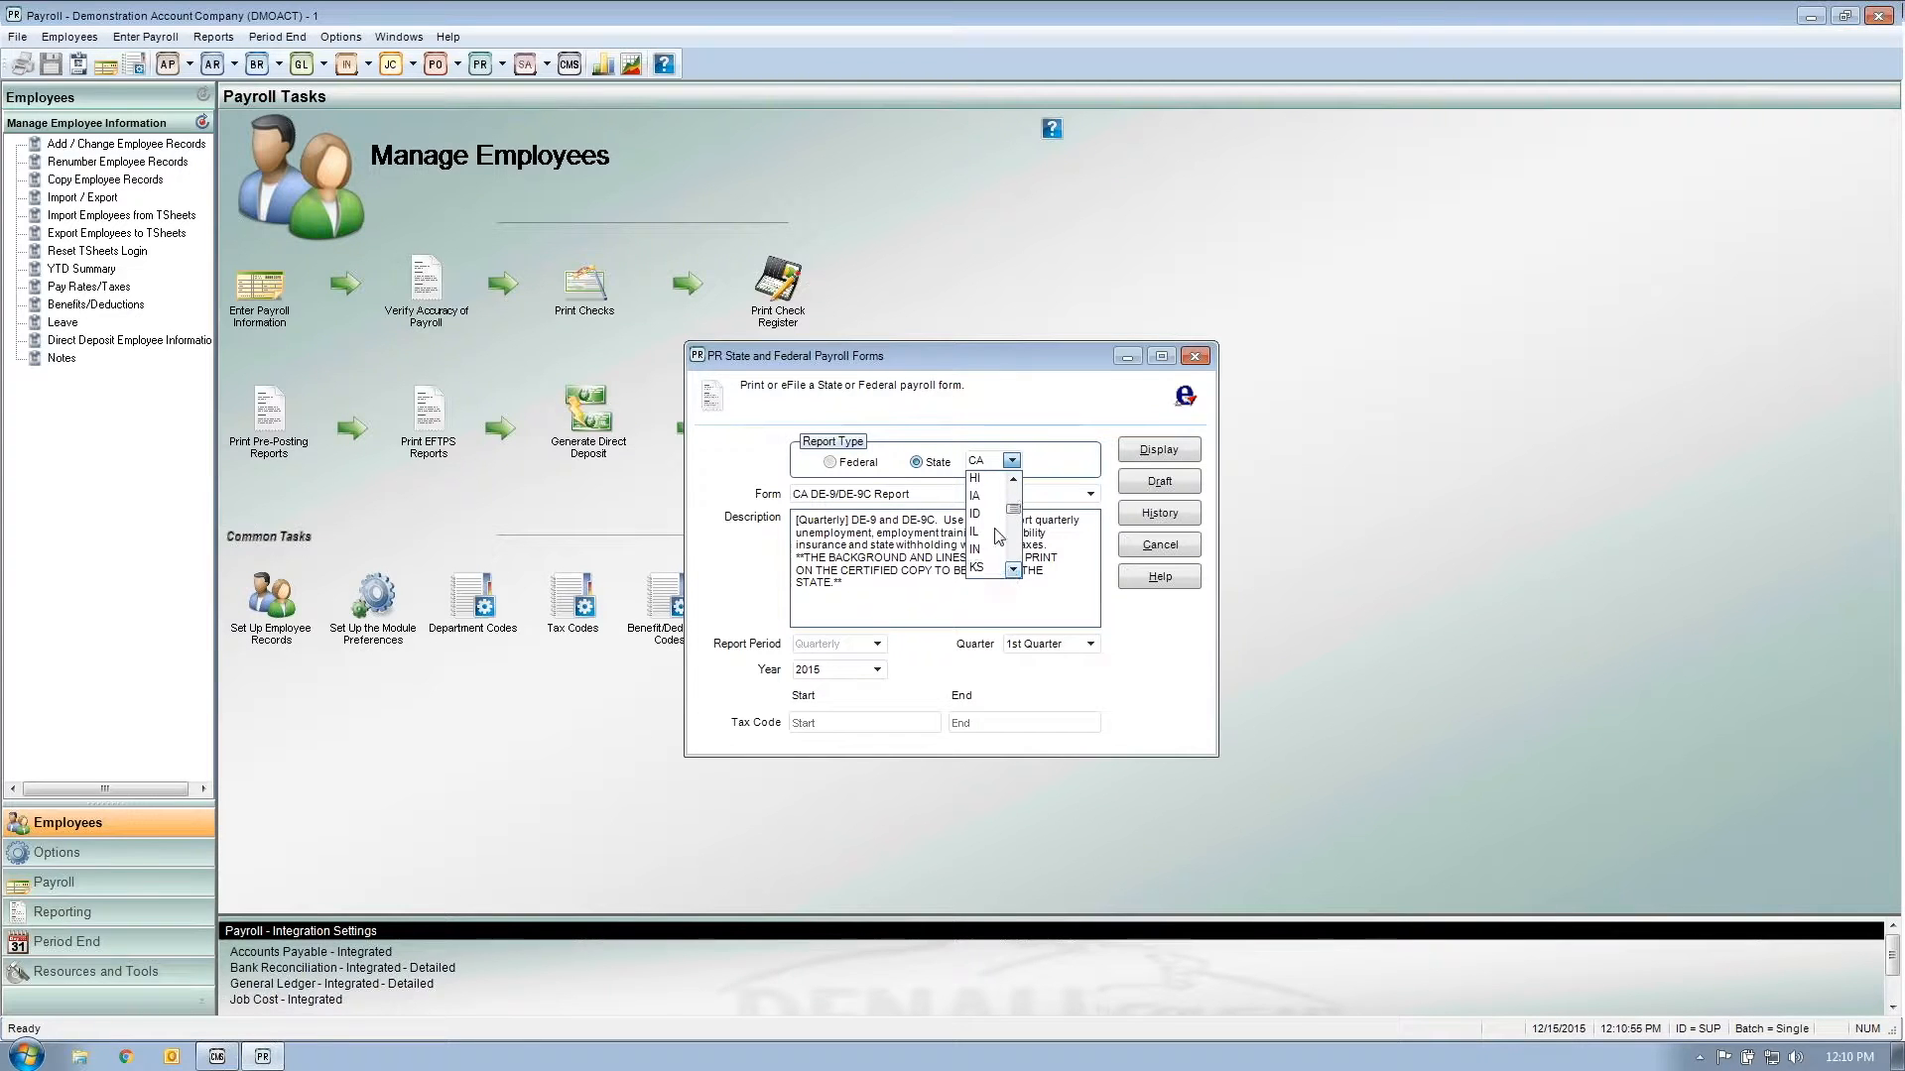
click(994, 516)
click(1004, 496)
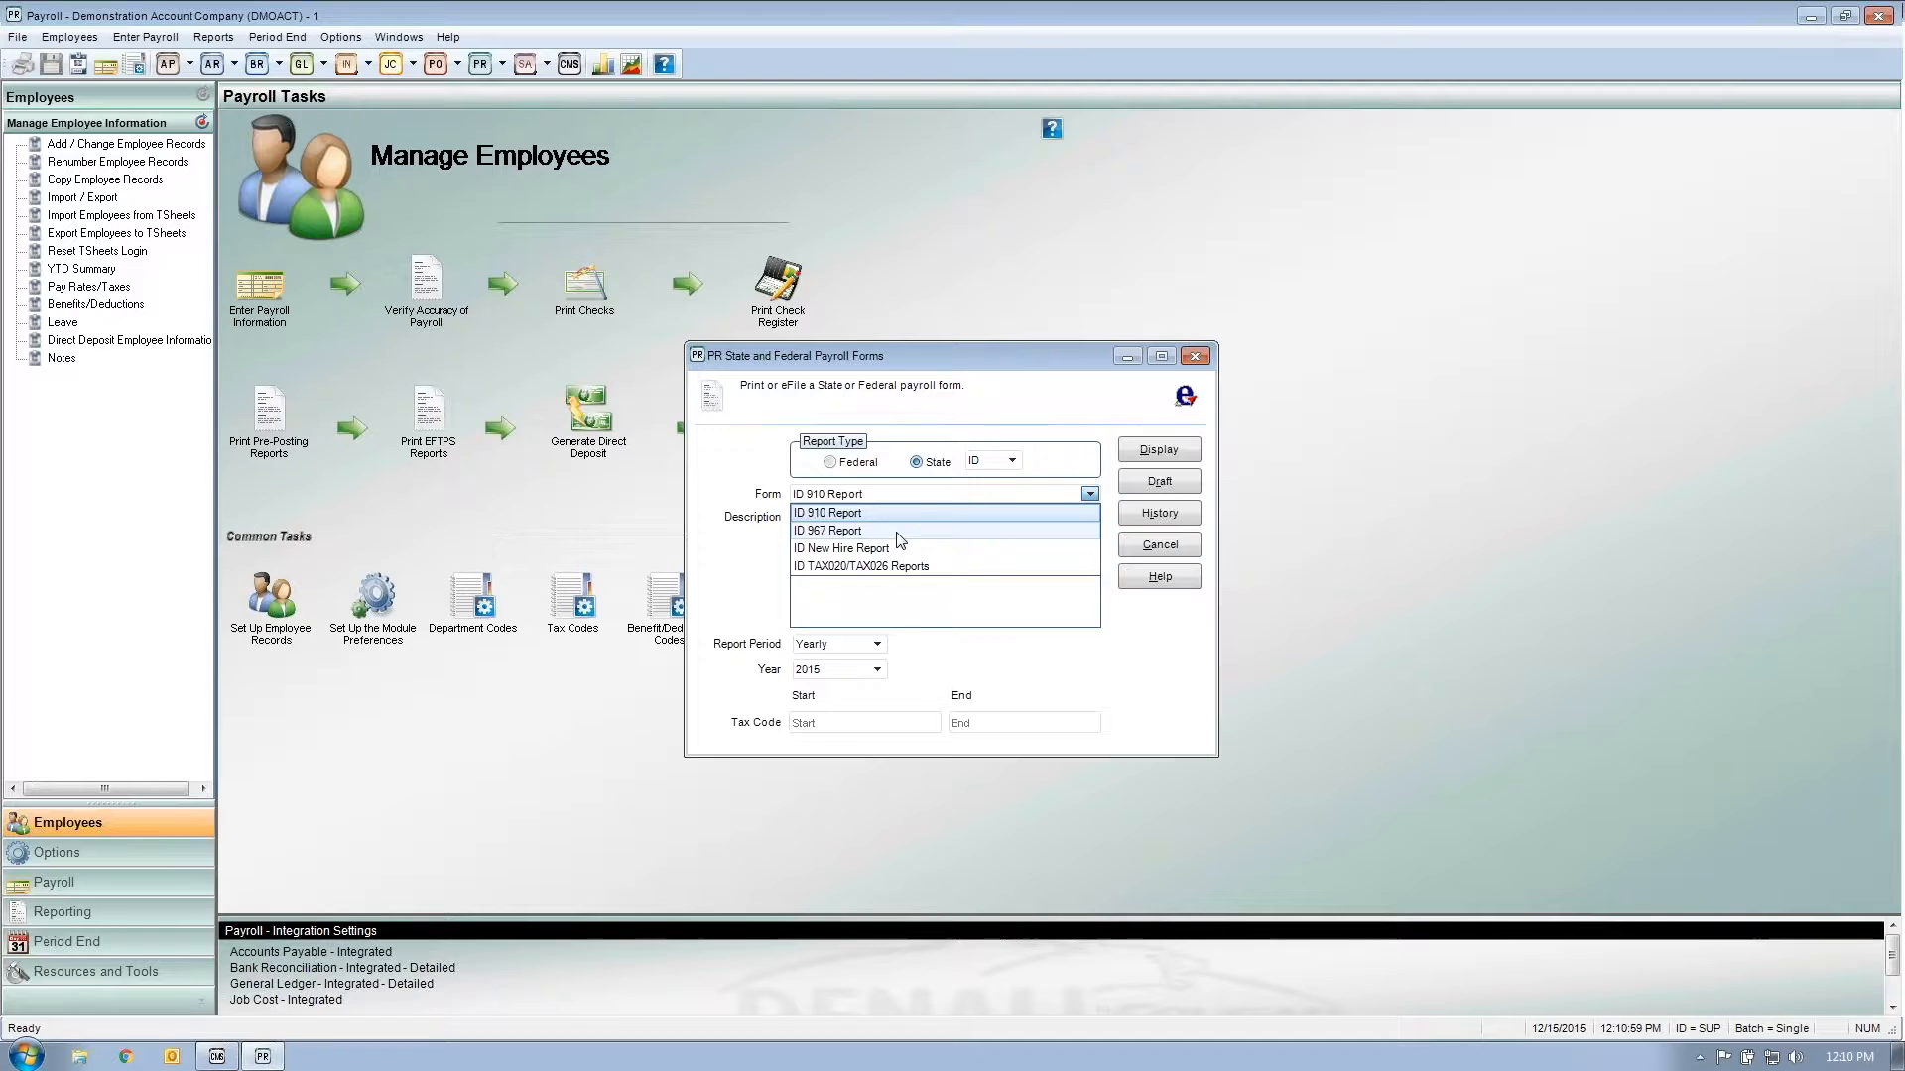
click(906, 567)
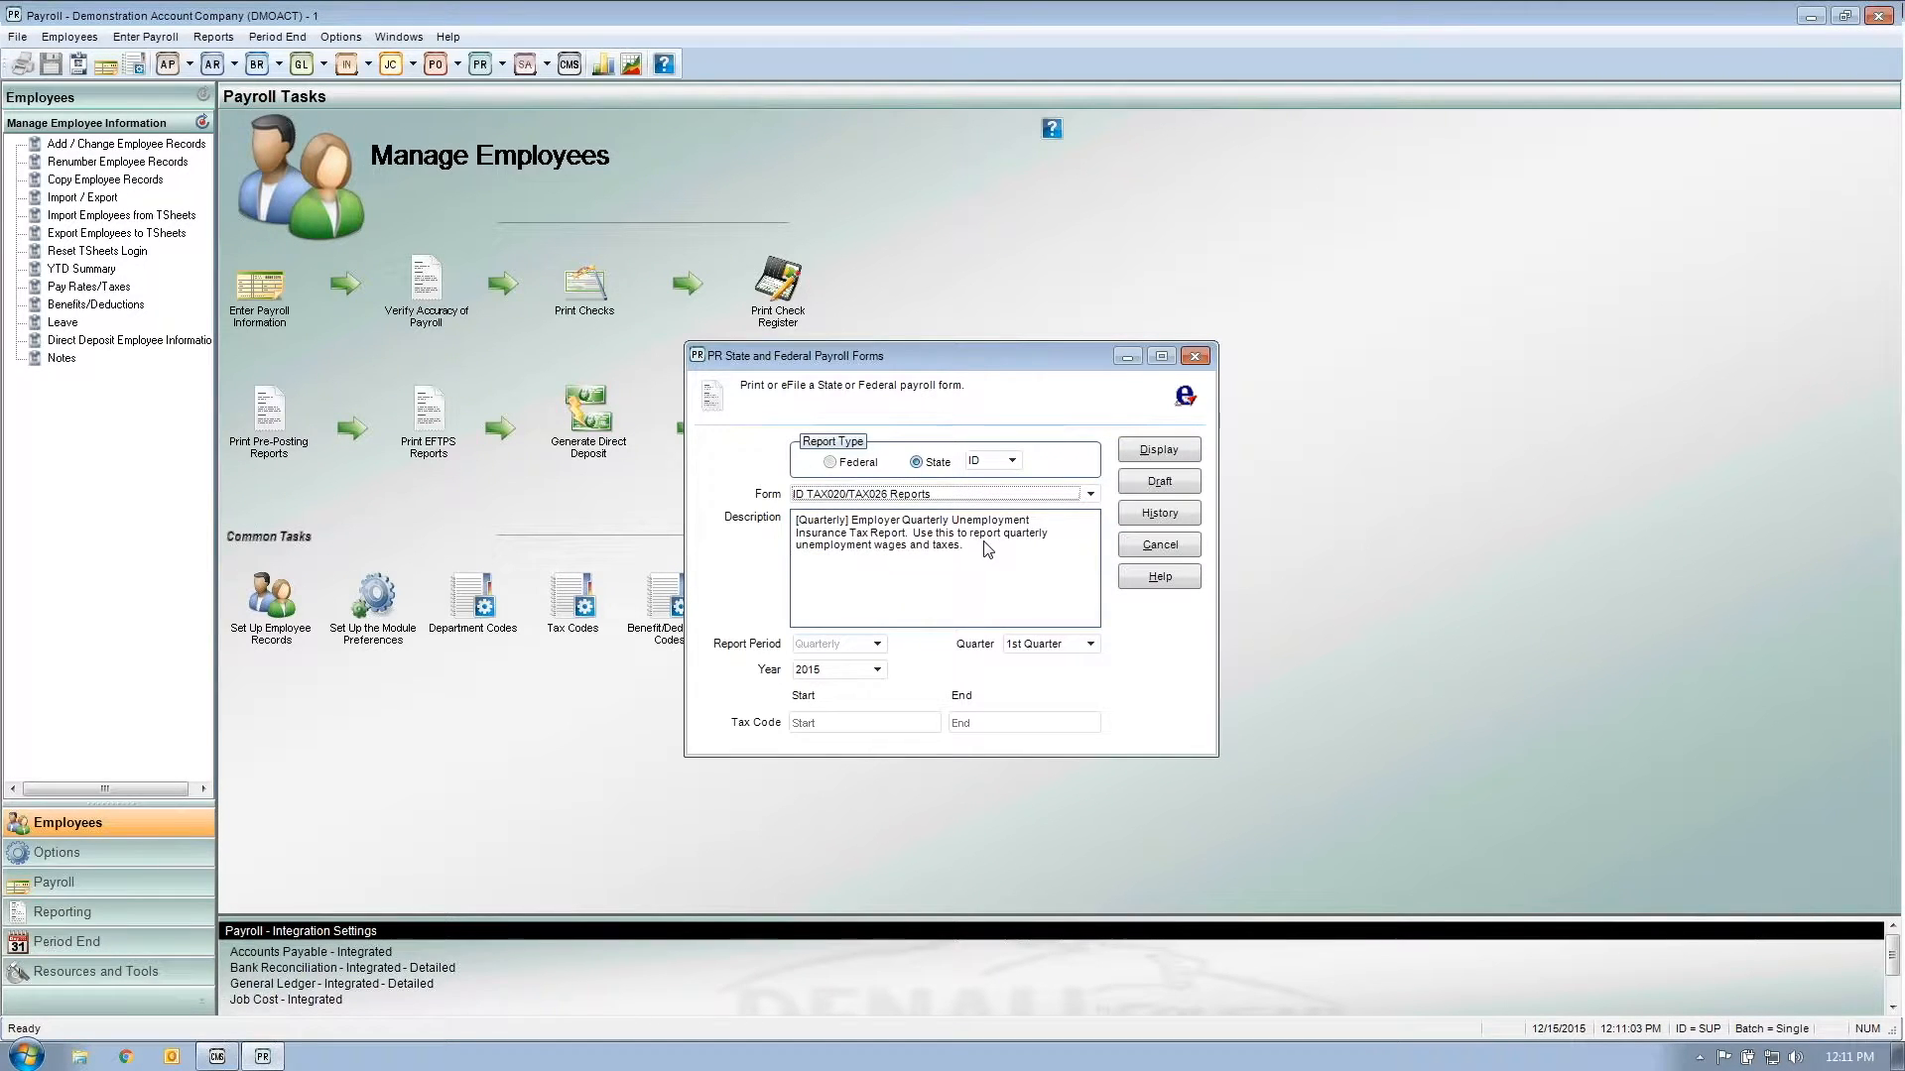
click(1016, 465)
click(1015, 465)
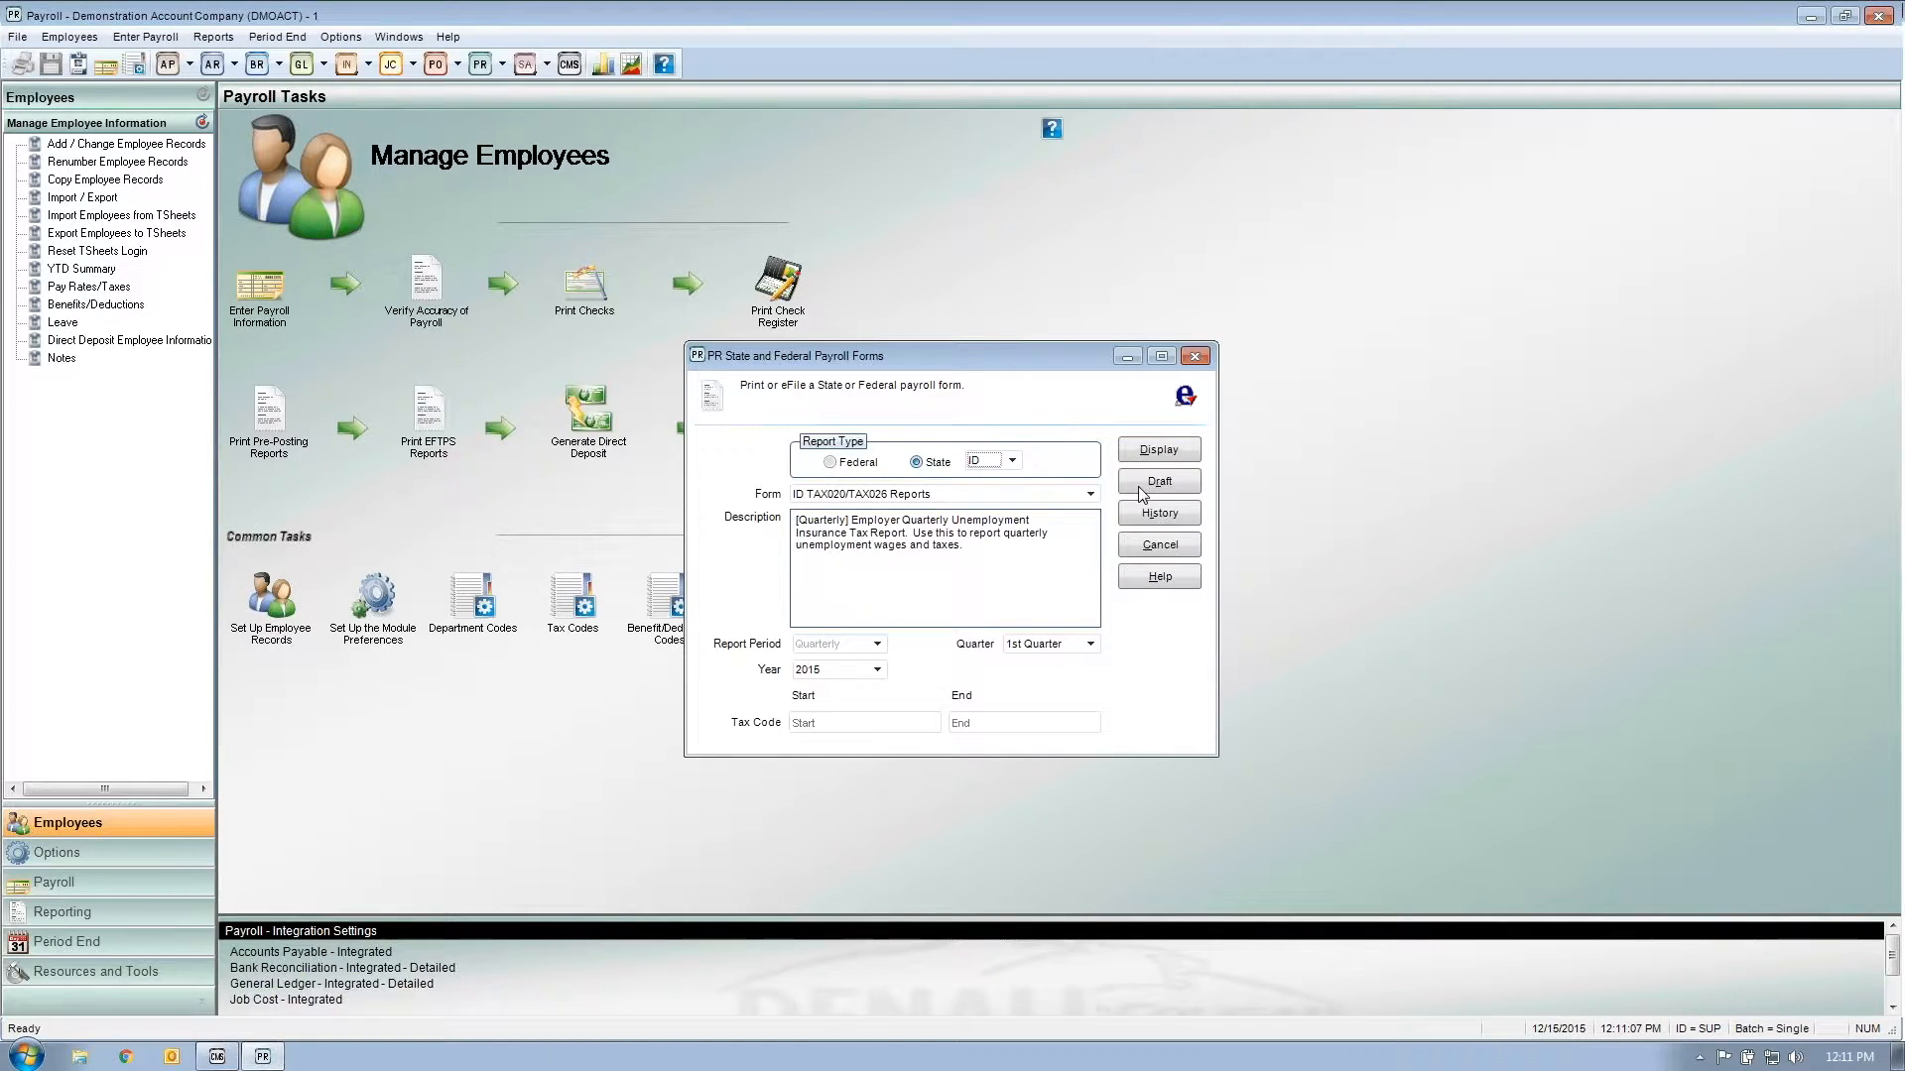
click(844, 463)
click(927, 495)
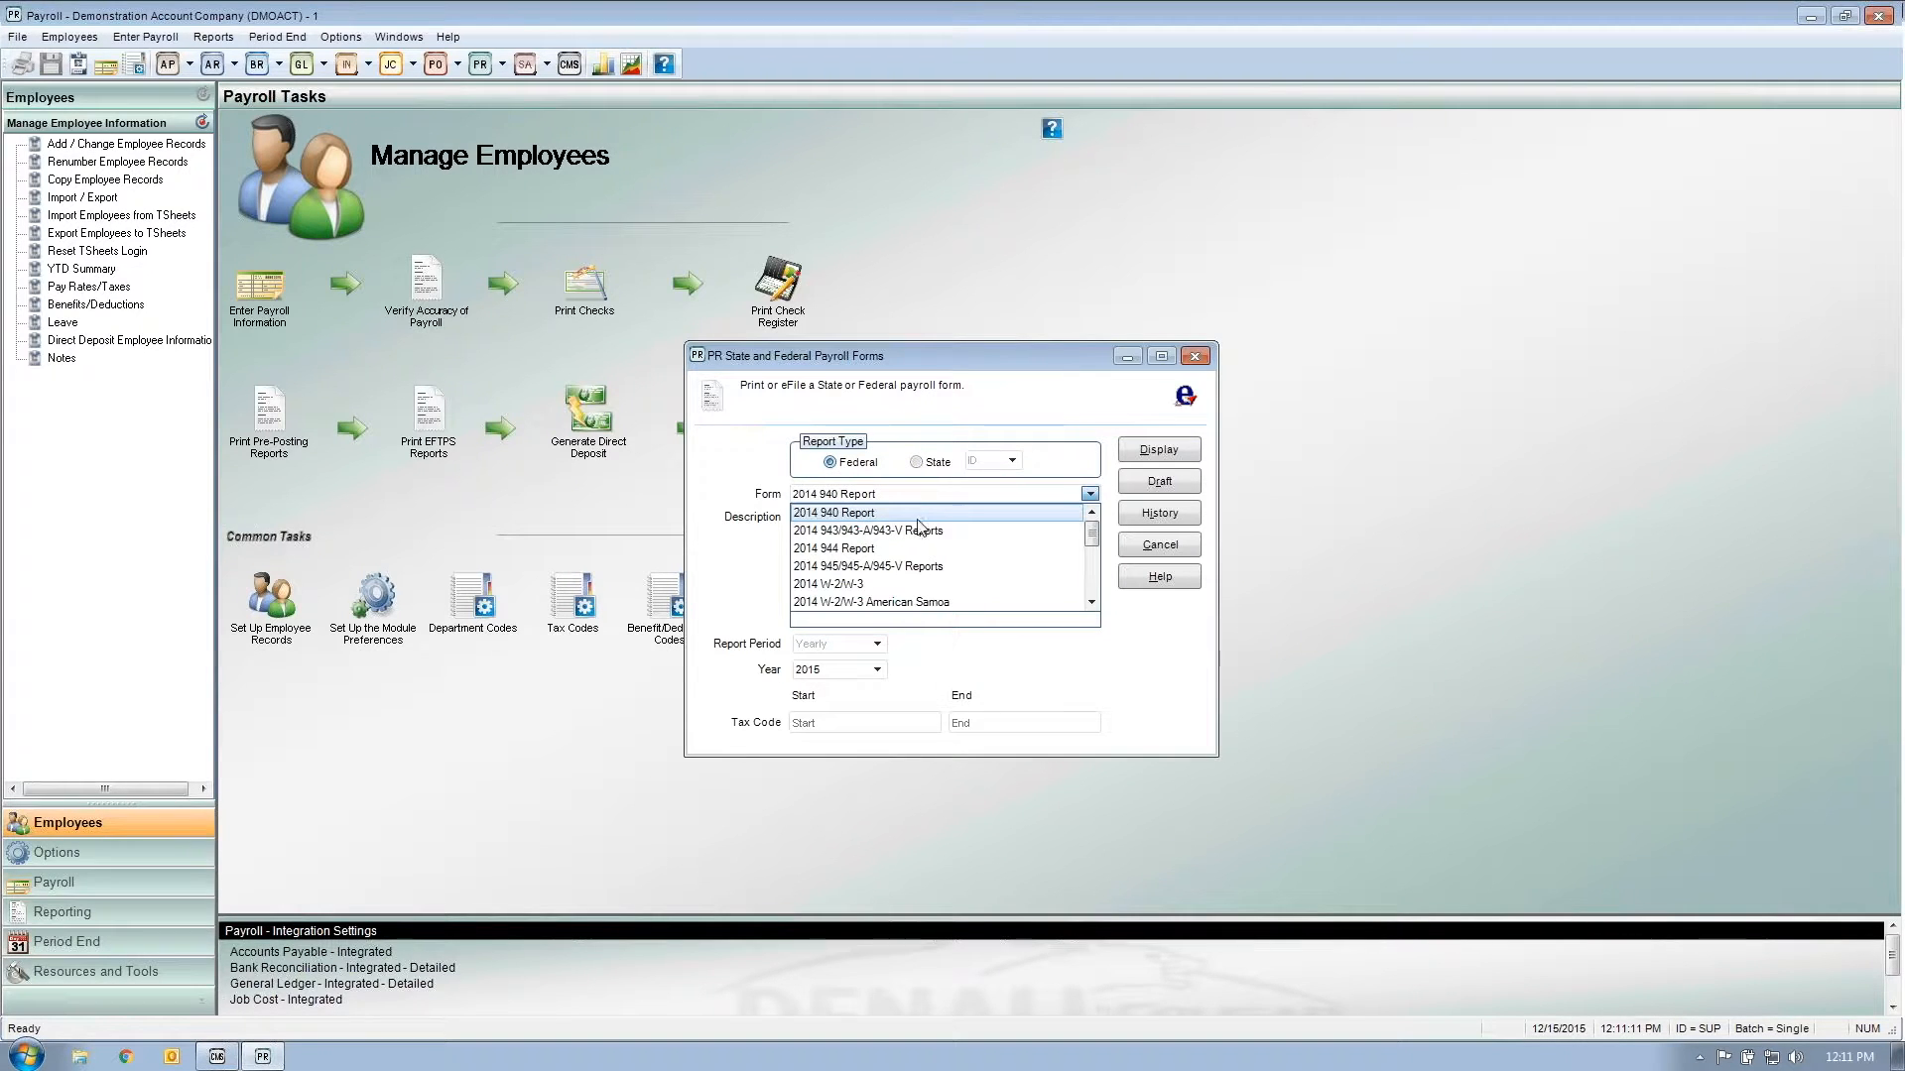
Step: Select the 2014 W-2/W-3 form and display it to launch the W-2 Setup Wizard
click(907, 586)
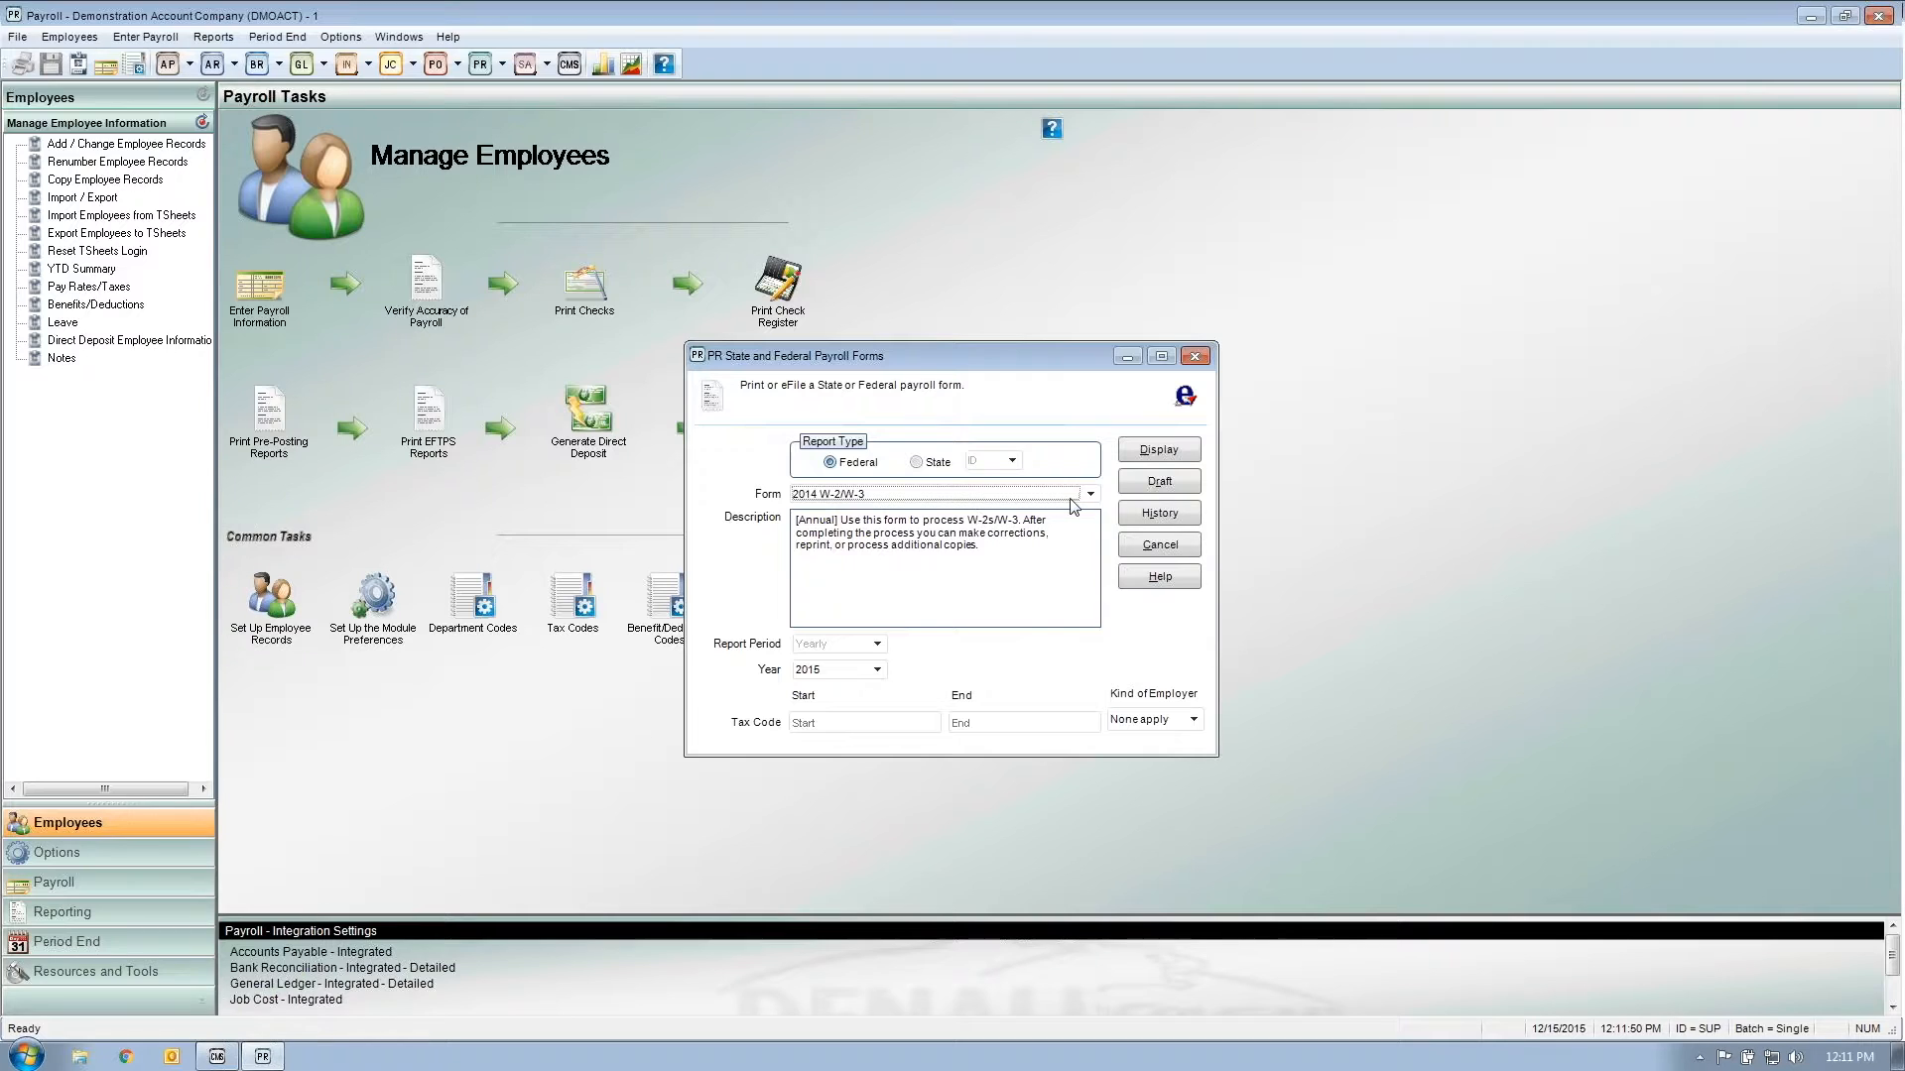
click(1156, 459)
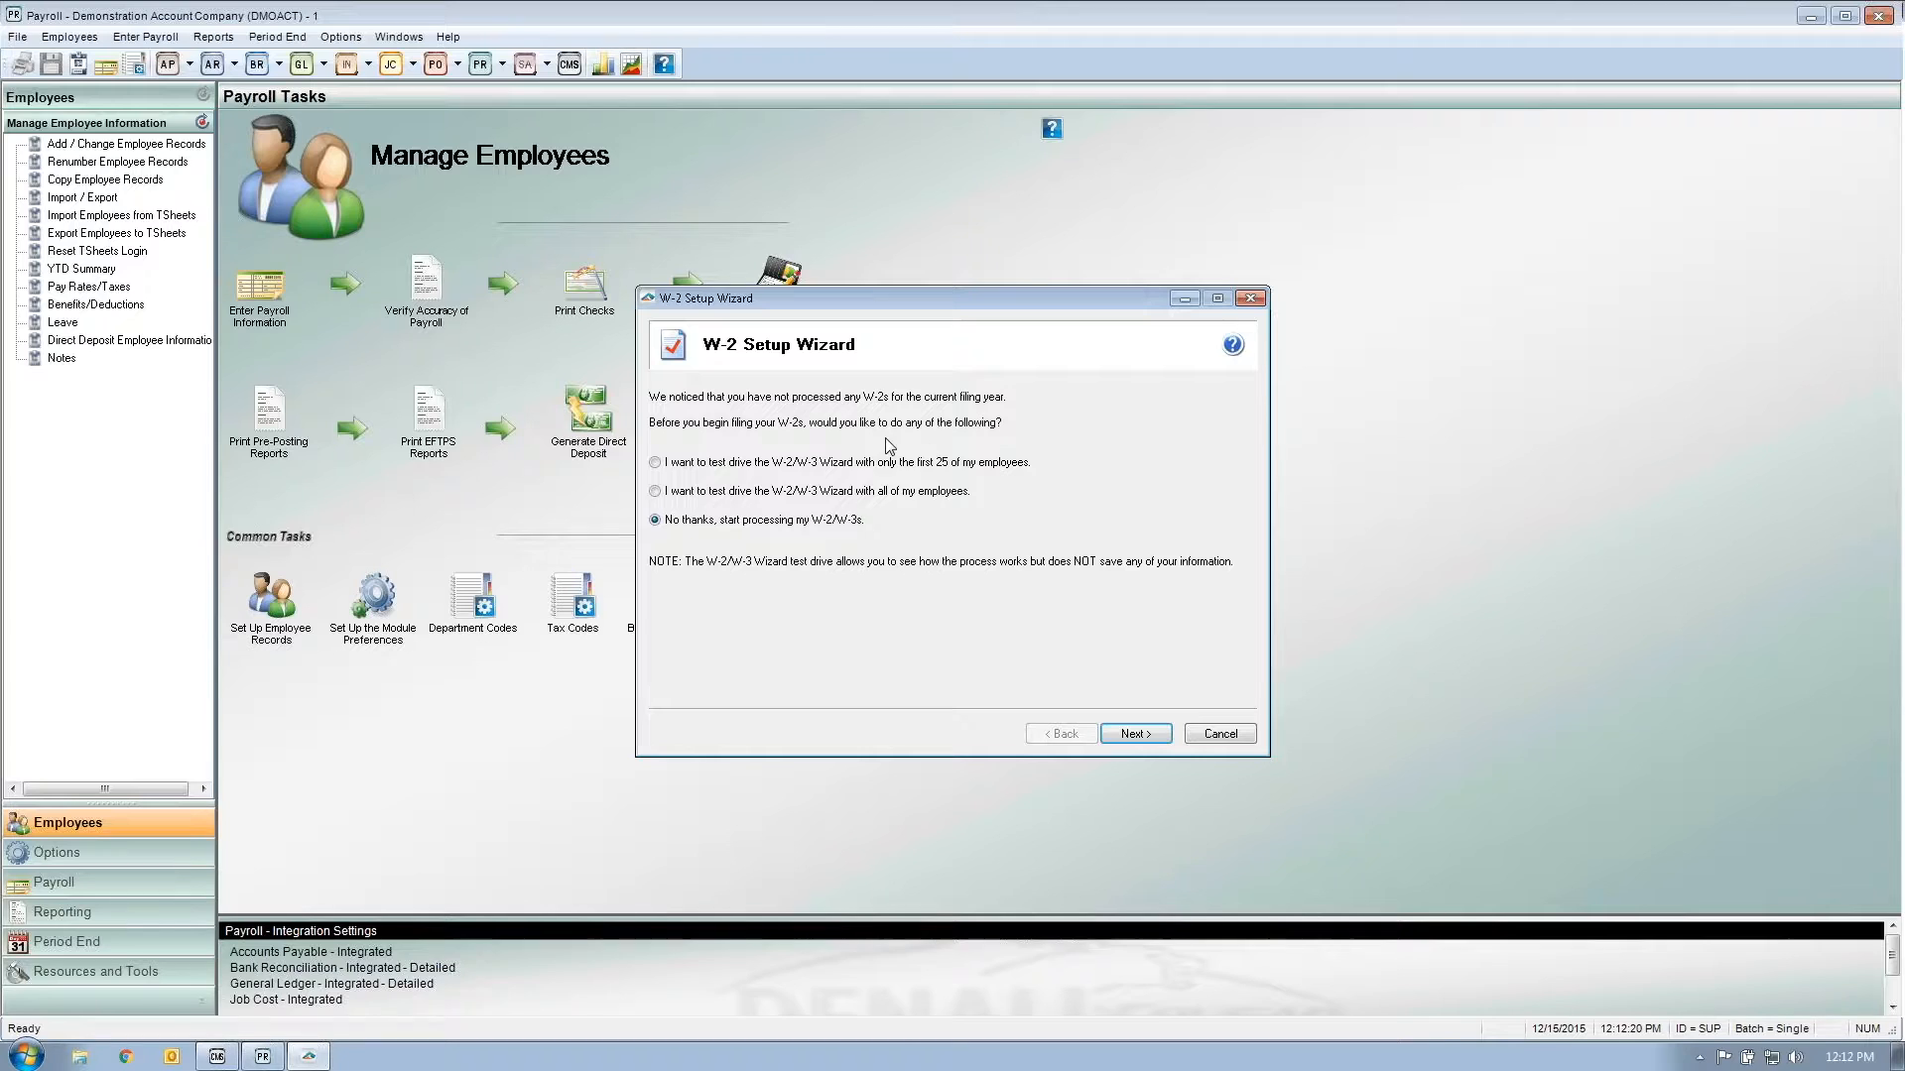
Step: Try the wizard's choices: test drive with 25 employees, with all employees, and start processing
click(703, 465)
click(656, 491)
click(655, 521)
Step: Choose to start processing W-2/W-3s directly, advance to the FEIN verification page, and move the wizard aside
click(655, 520)
click(1122, 737)
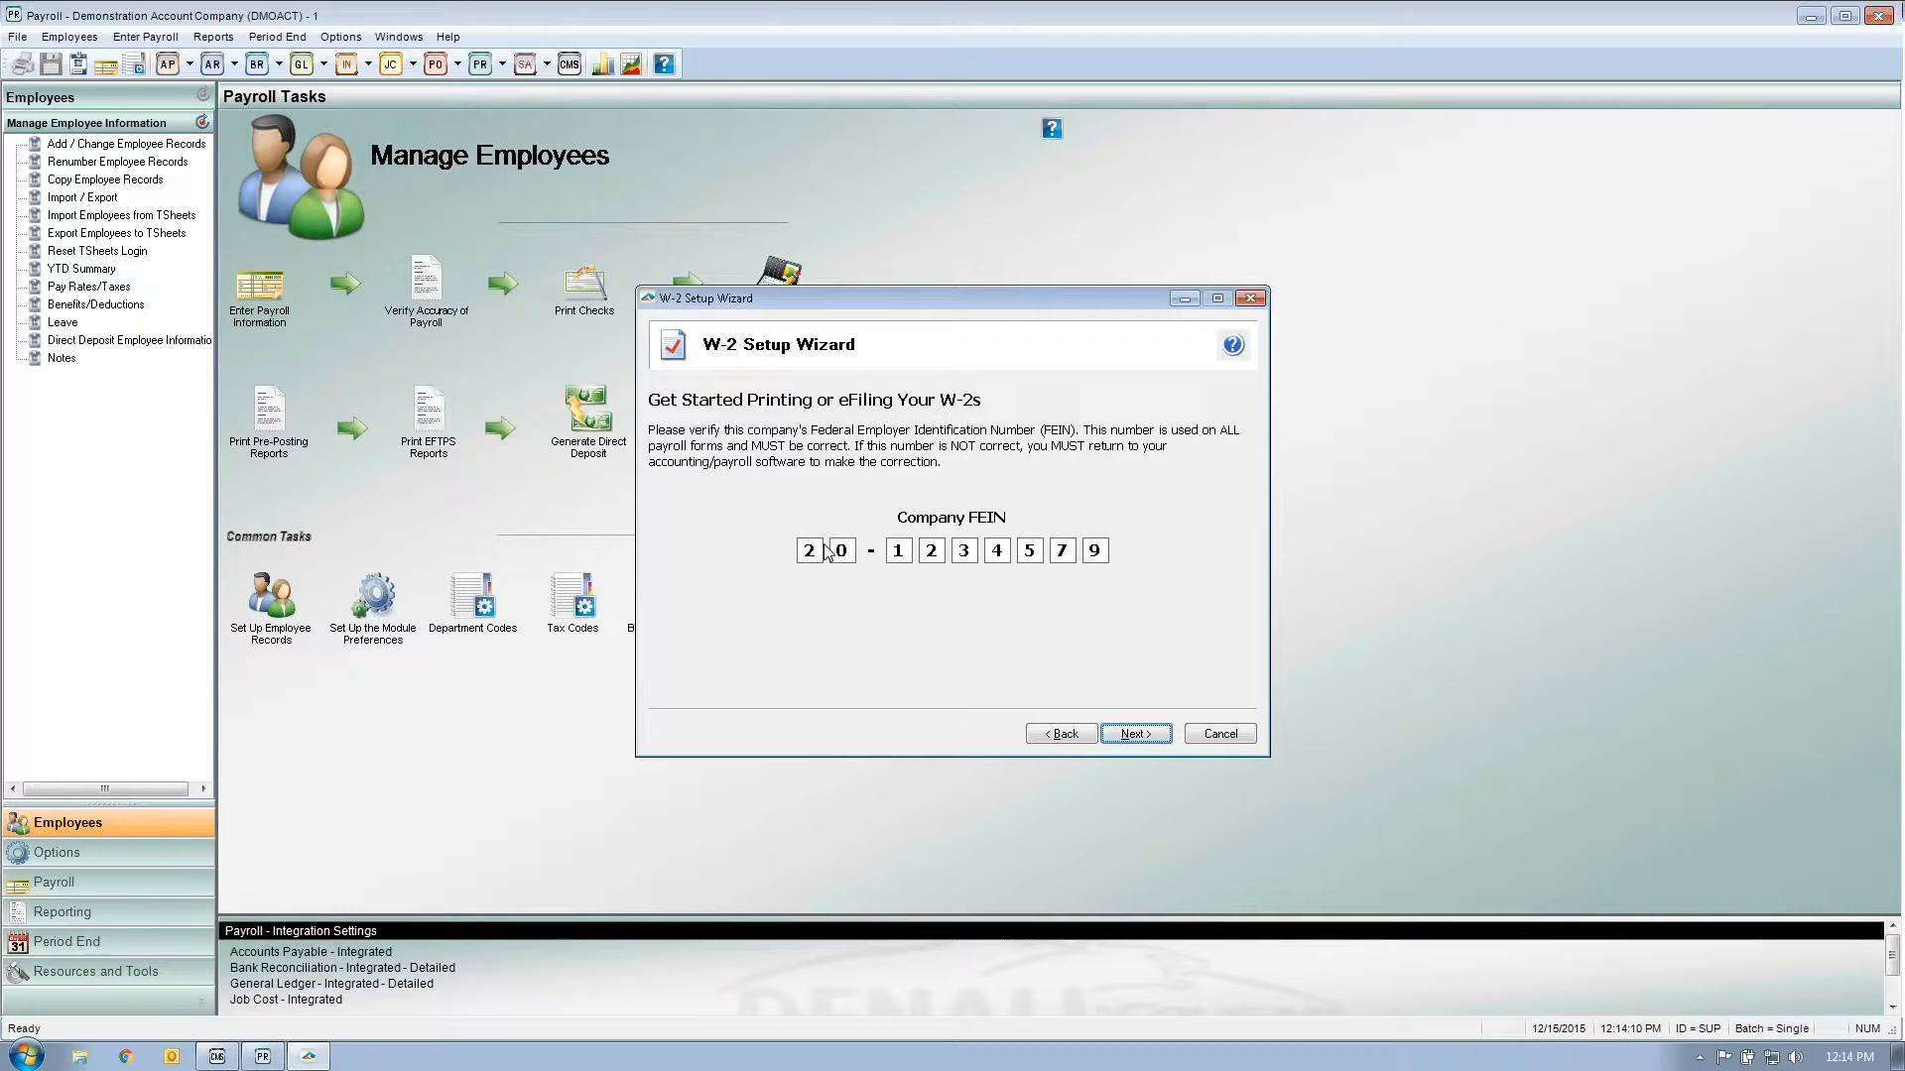
drag(982, 304, 1145, 290)
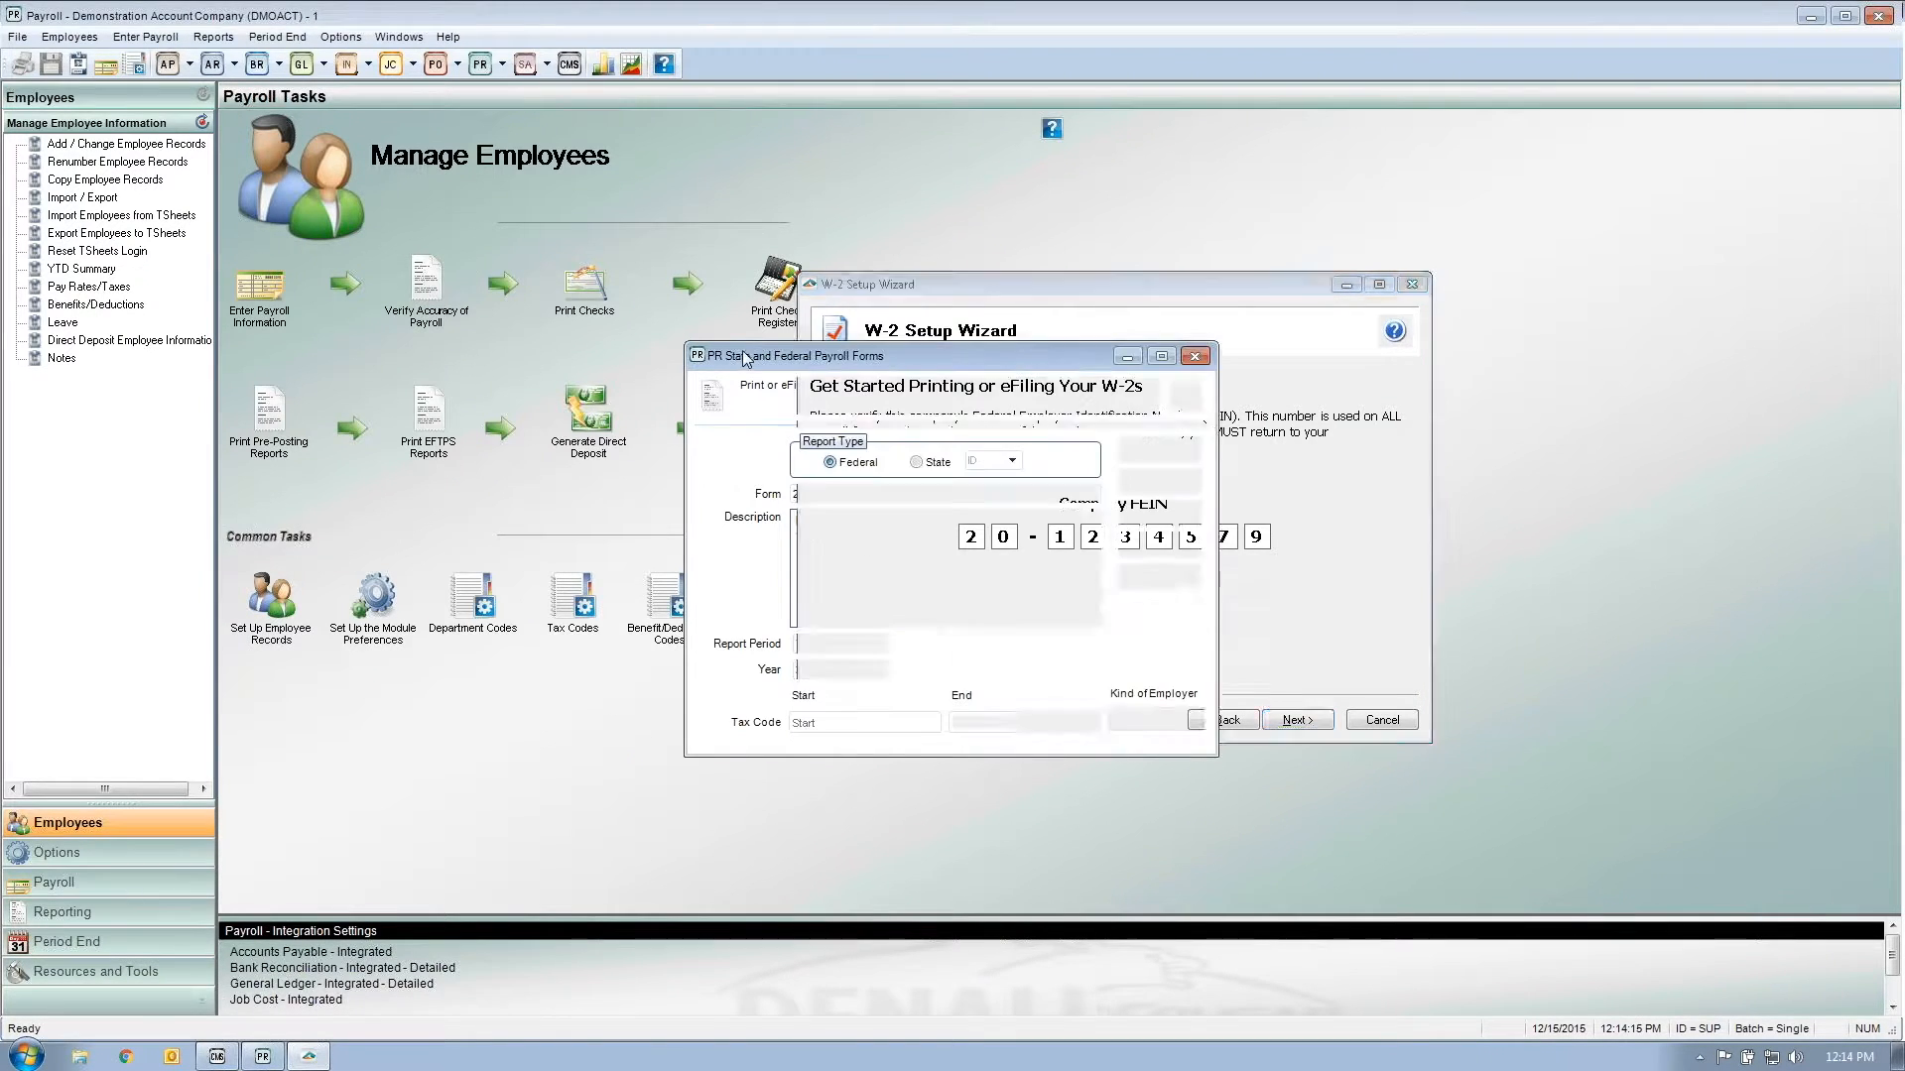
Step: Close the payroll forms dialog, load the FED tax code in Tax Codes, and return to the W-2 wizard
click(1049, 564)
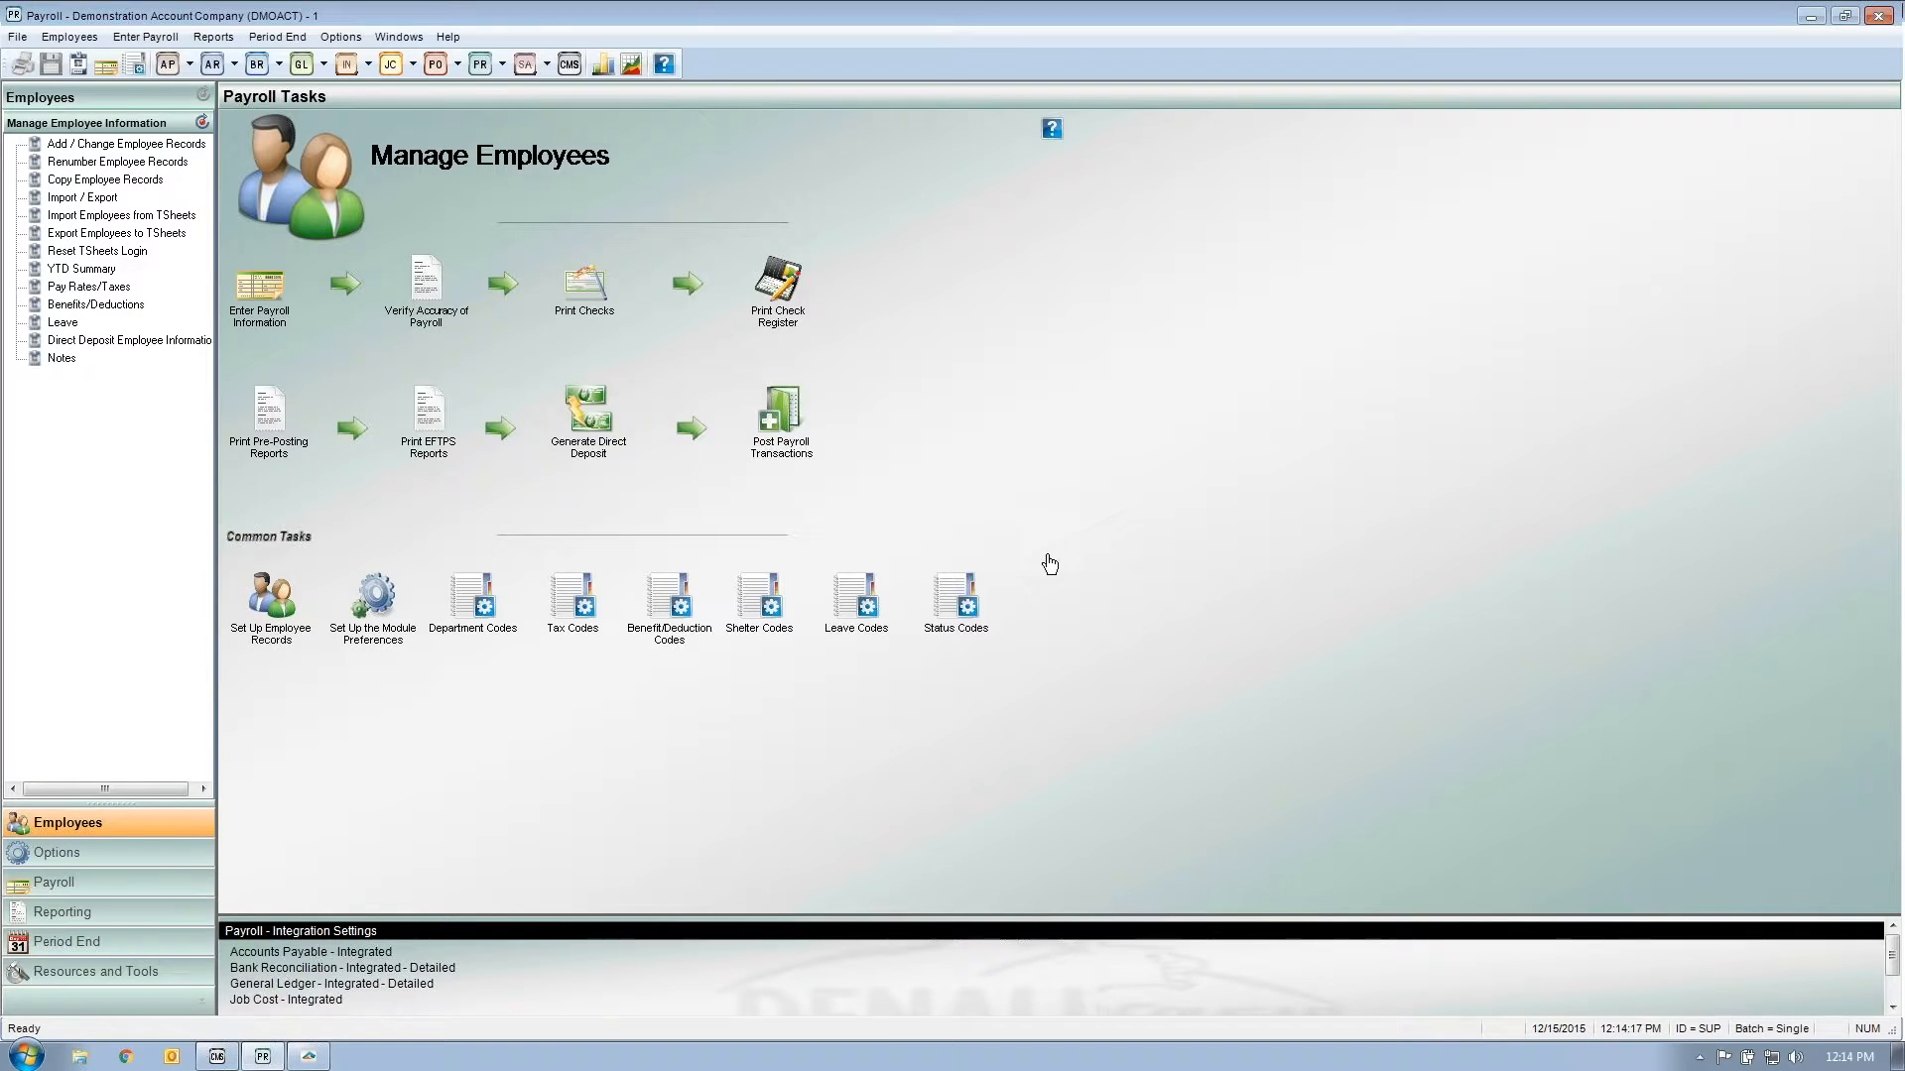
click(566, 603)
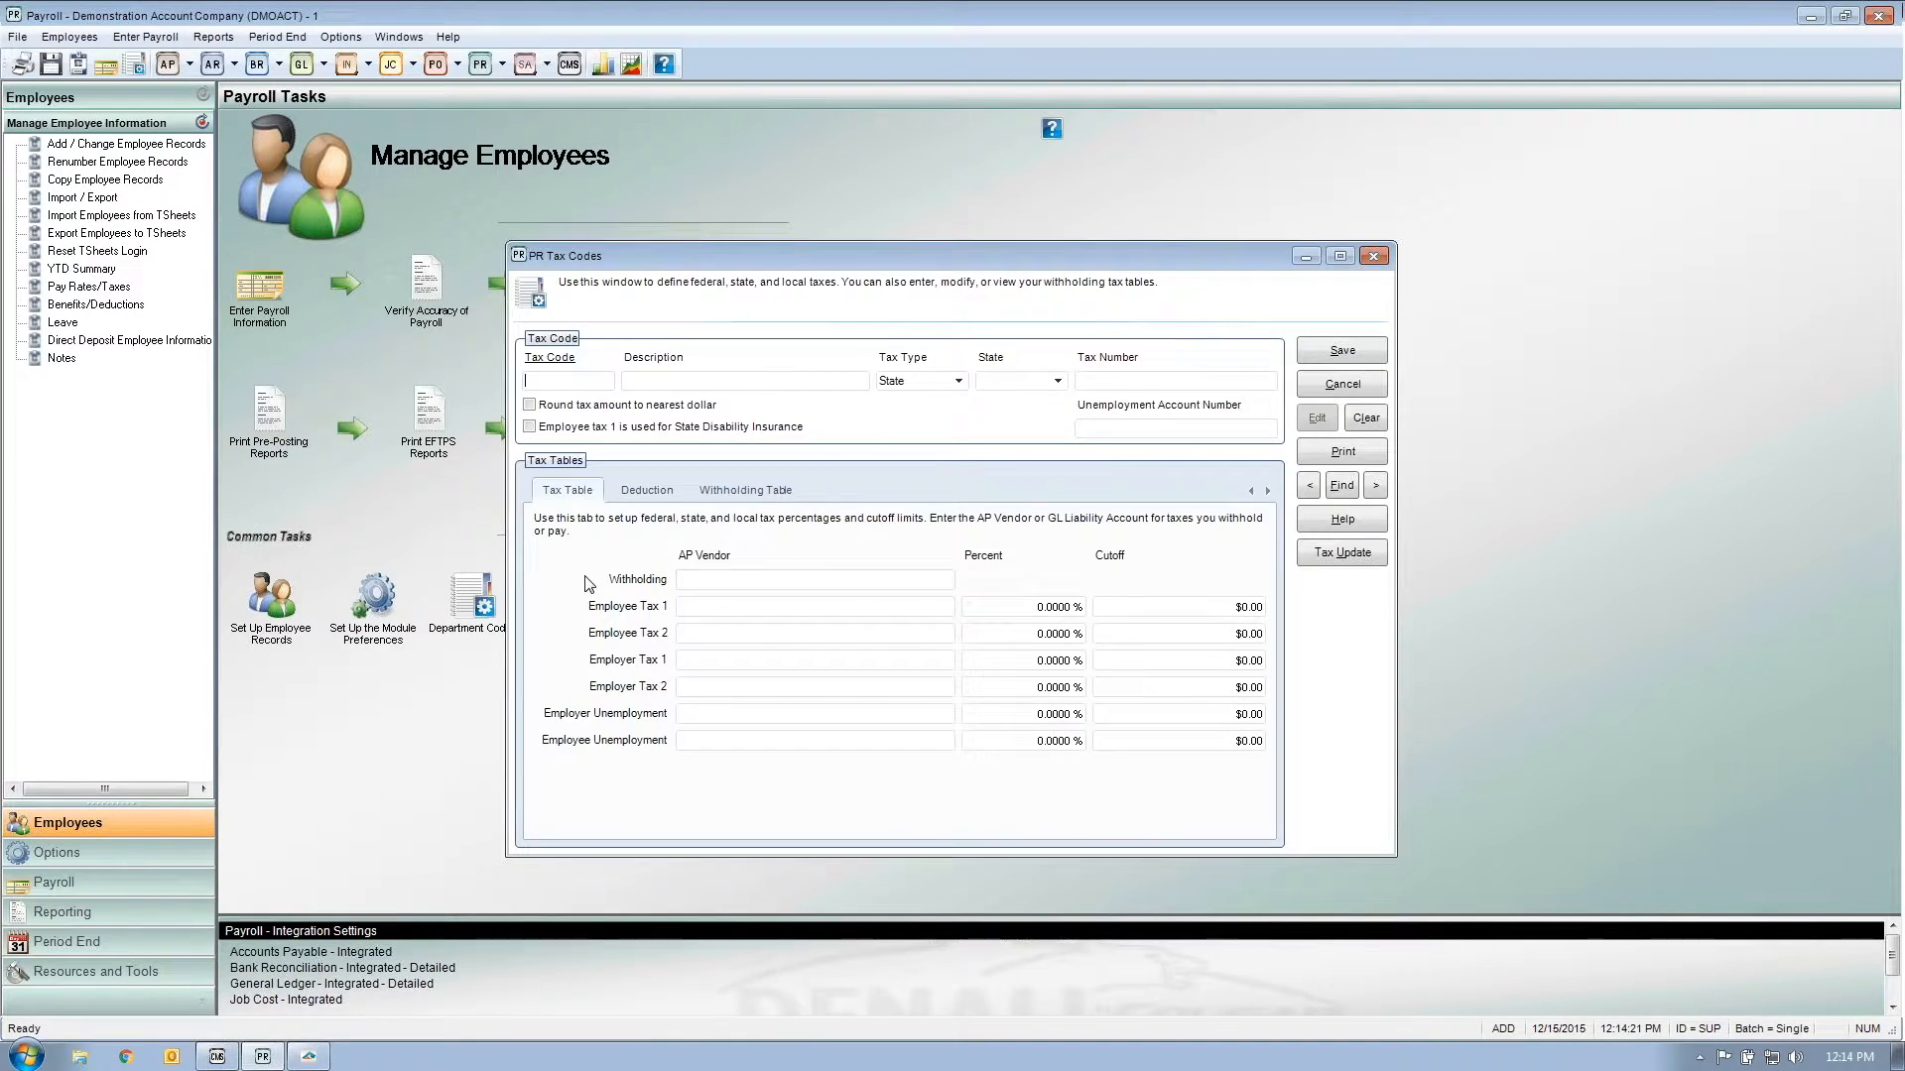
text(FRE)
key(BackSpace)
text(FED)
key(Tab)
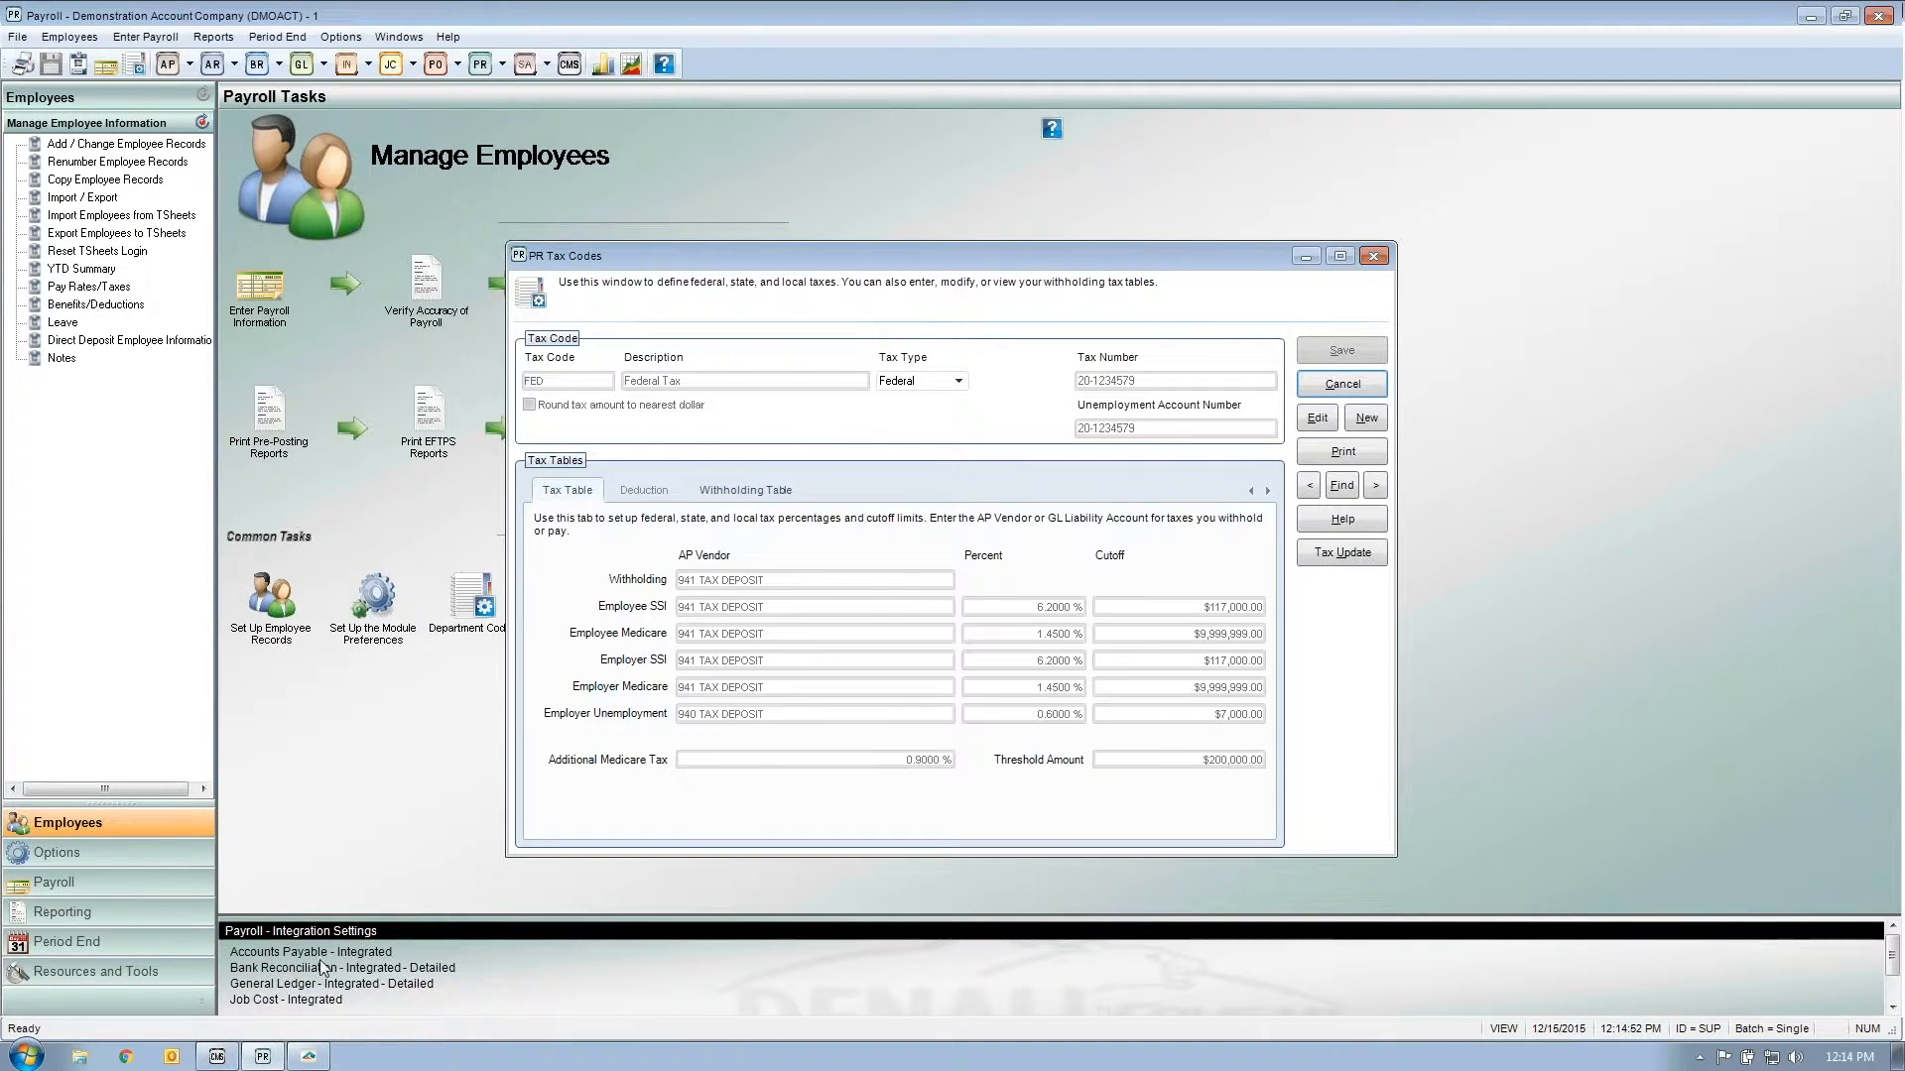
click(309, 1057)
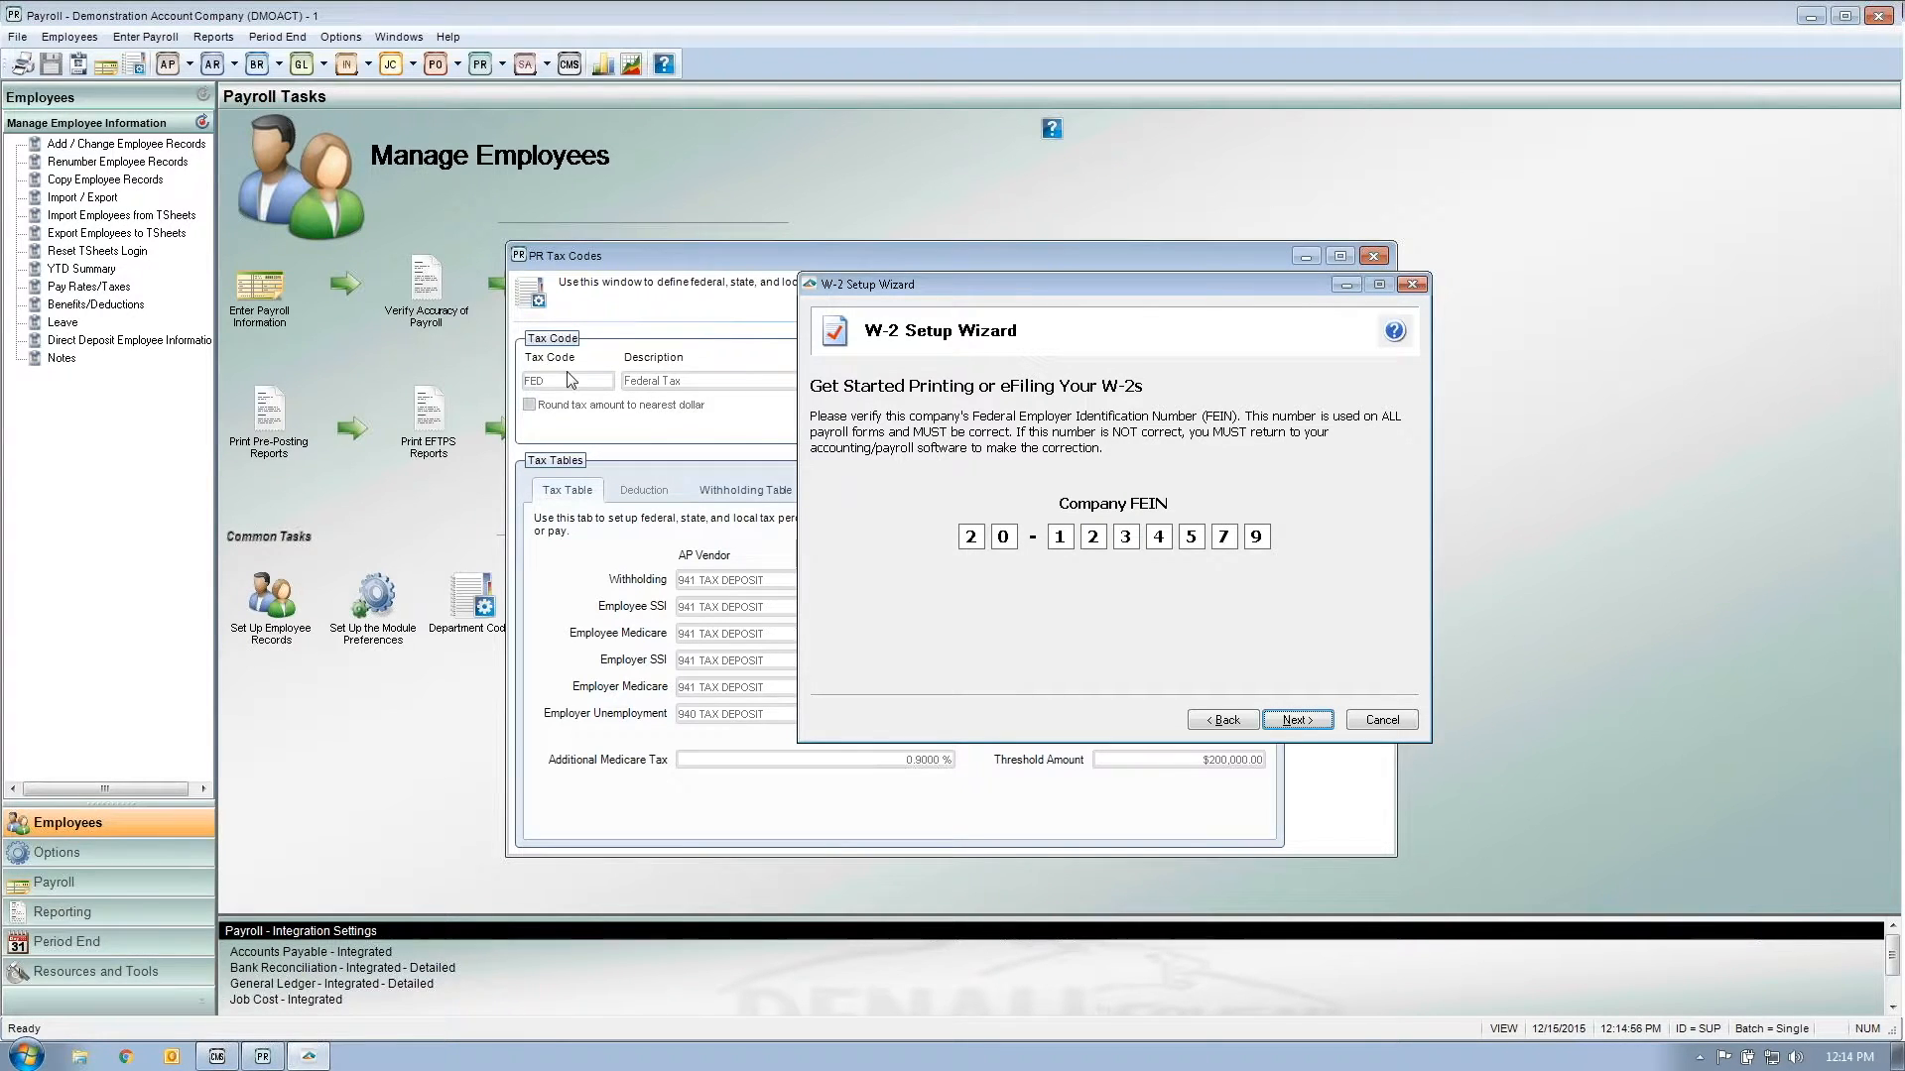
Step: Confirm the FEIN, minimize the Tax Codes window, and reposition the wizard on Company Information
click(1297, 719)
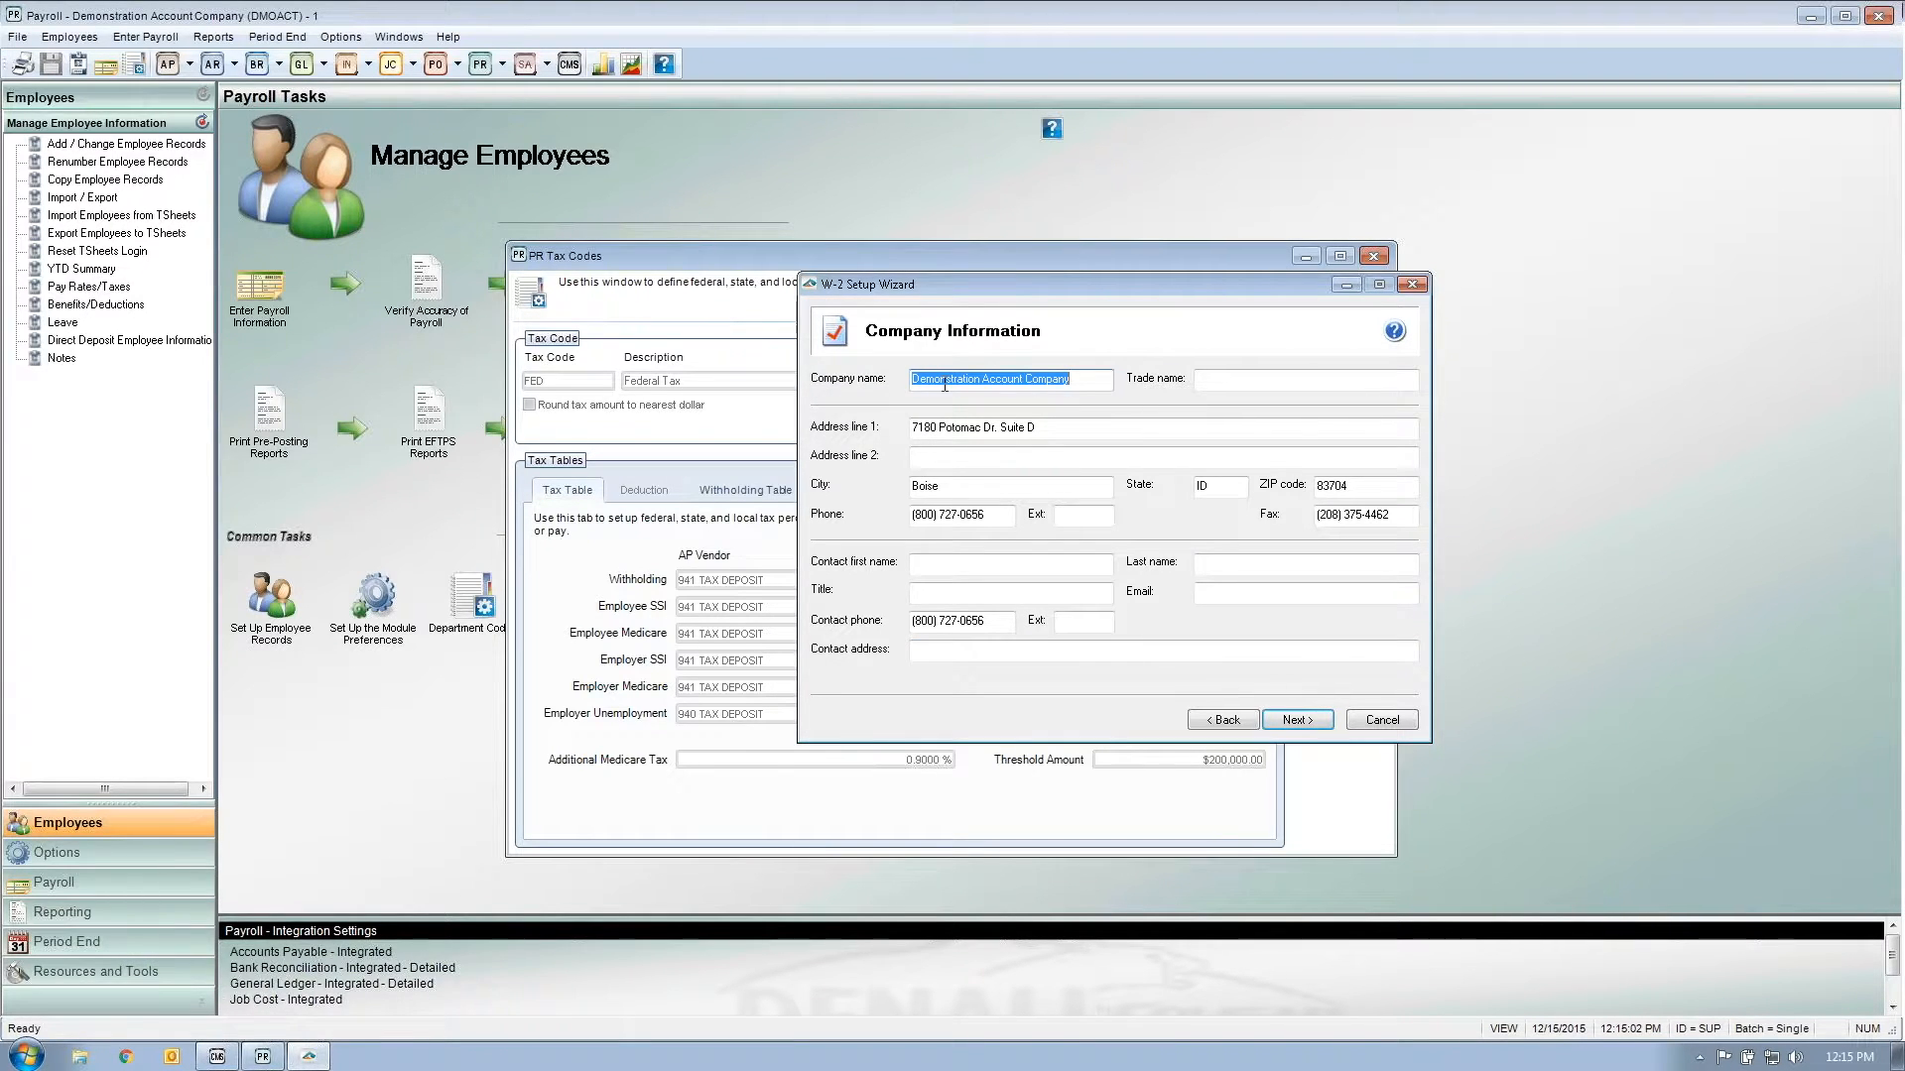
click(1306, 257)
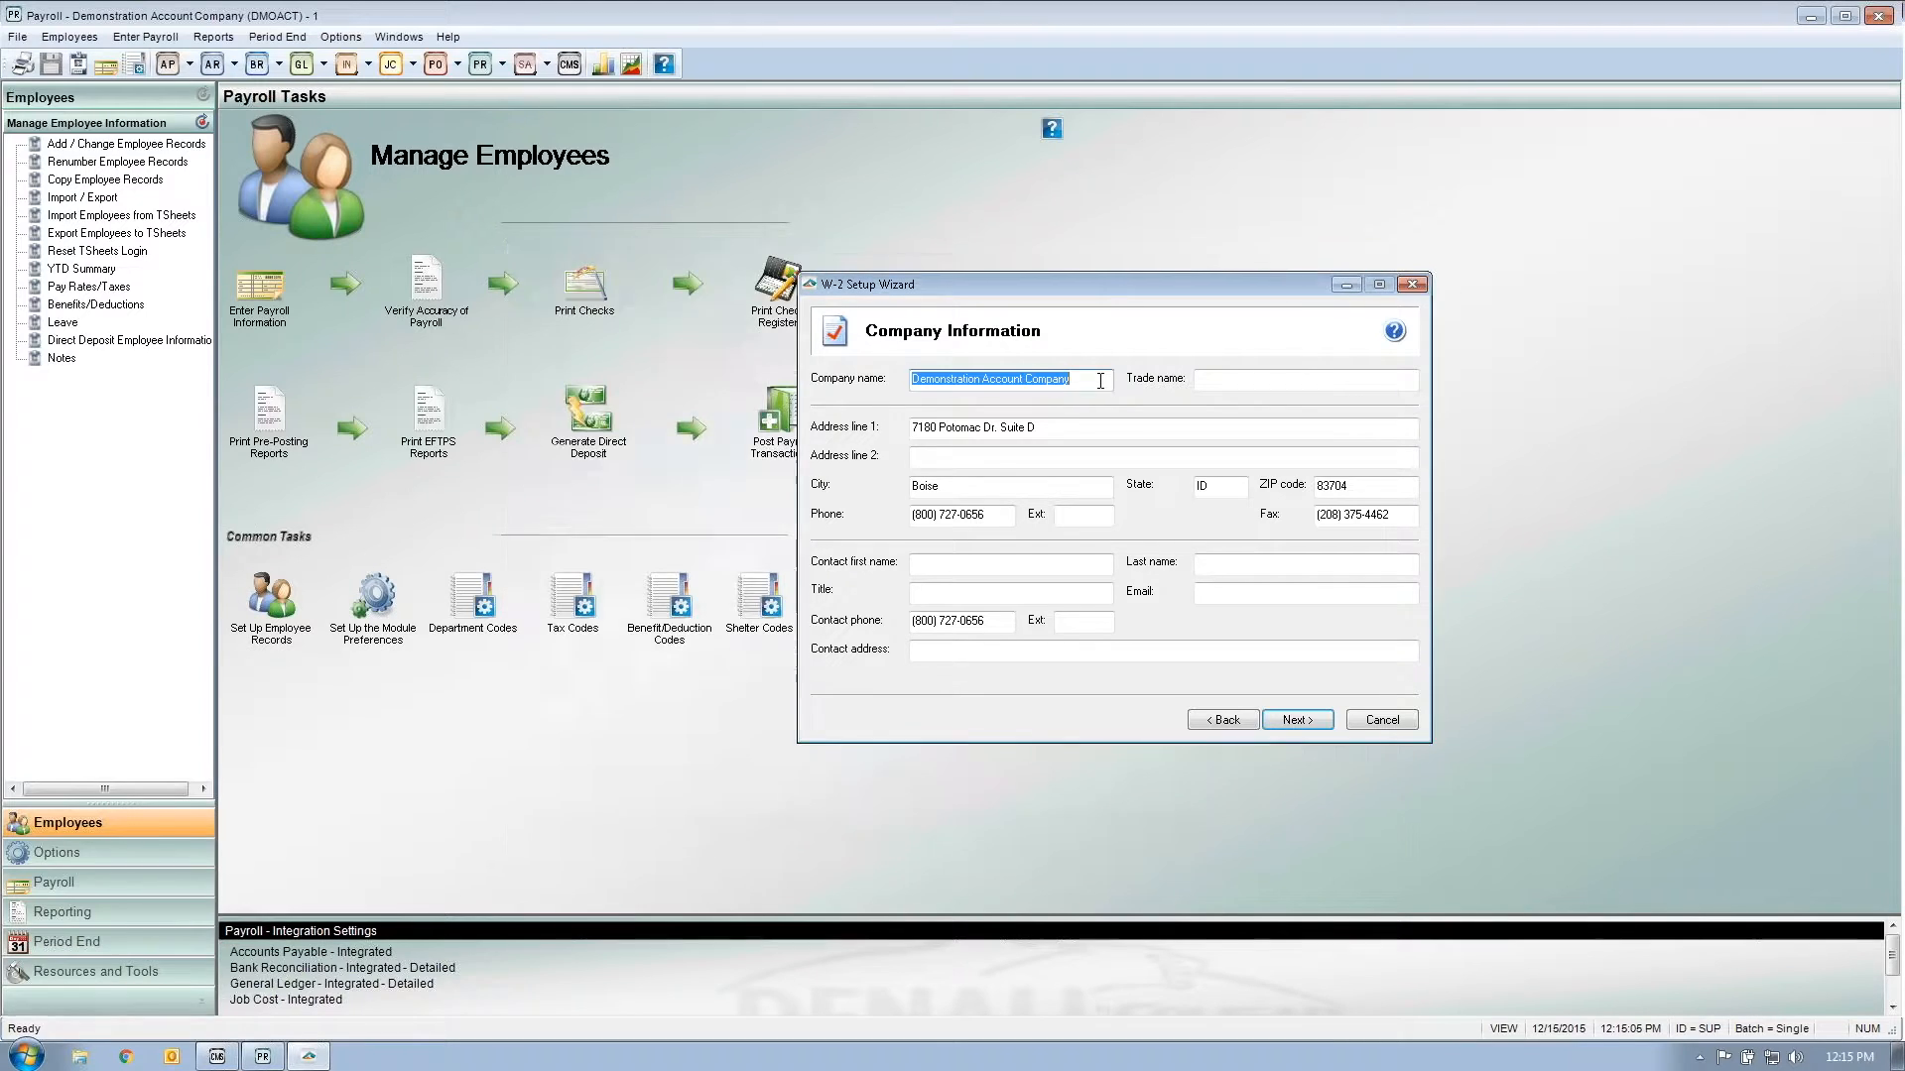
drag(1072, 285, 1037, 298)
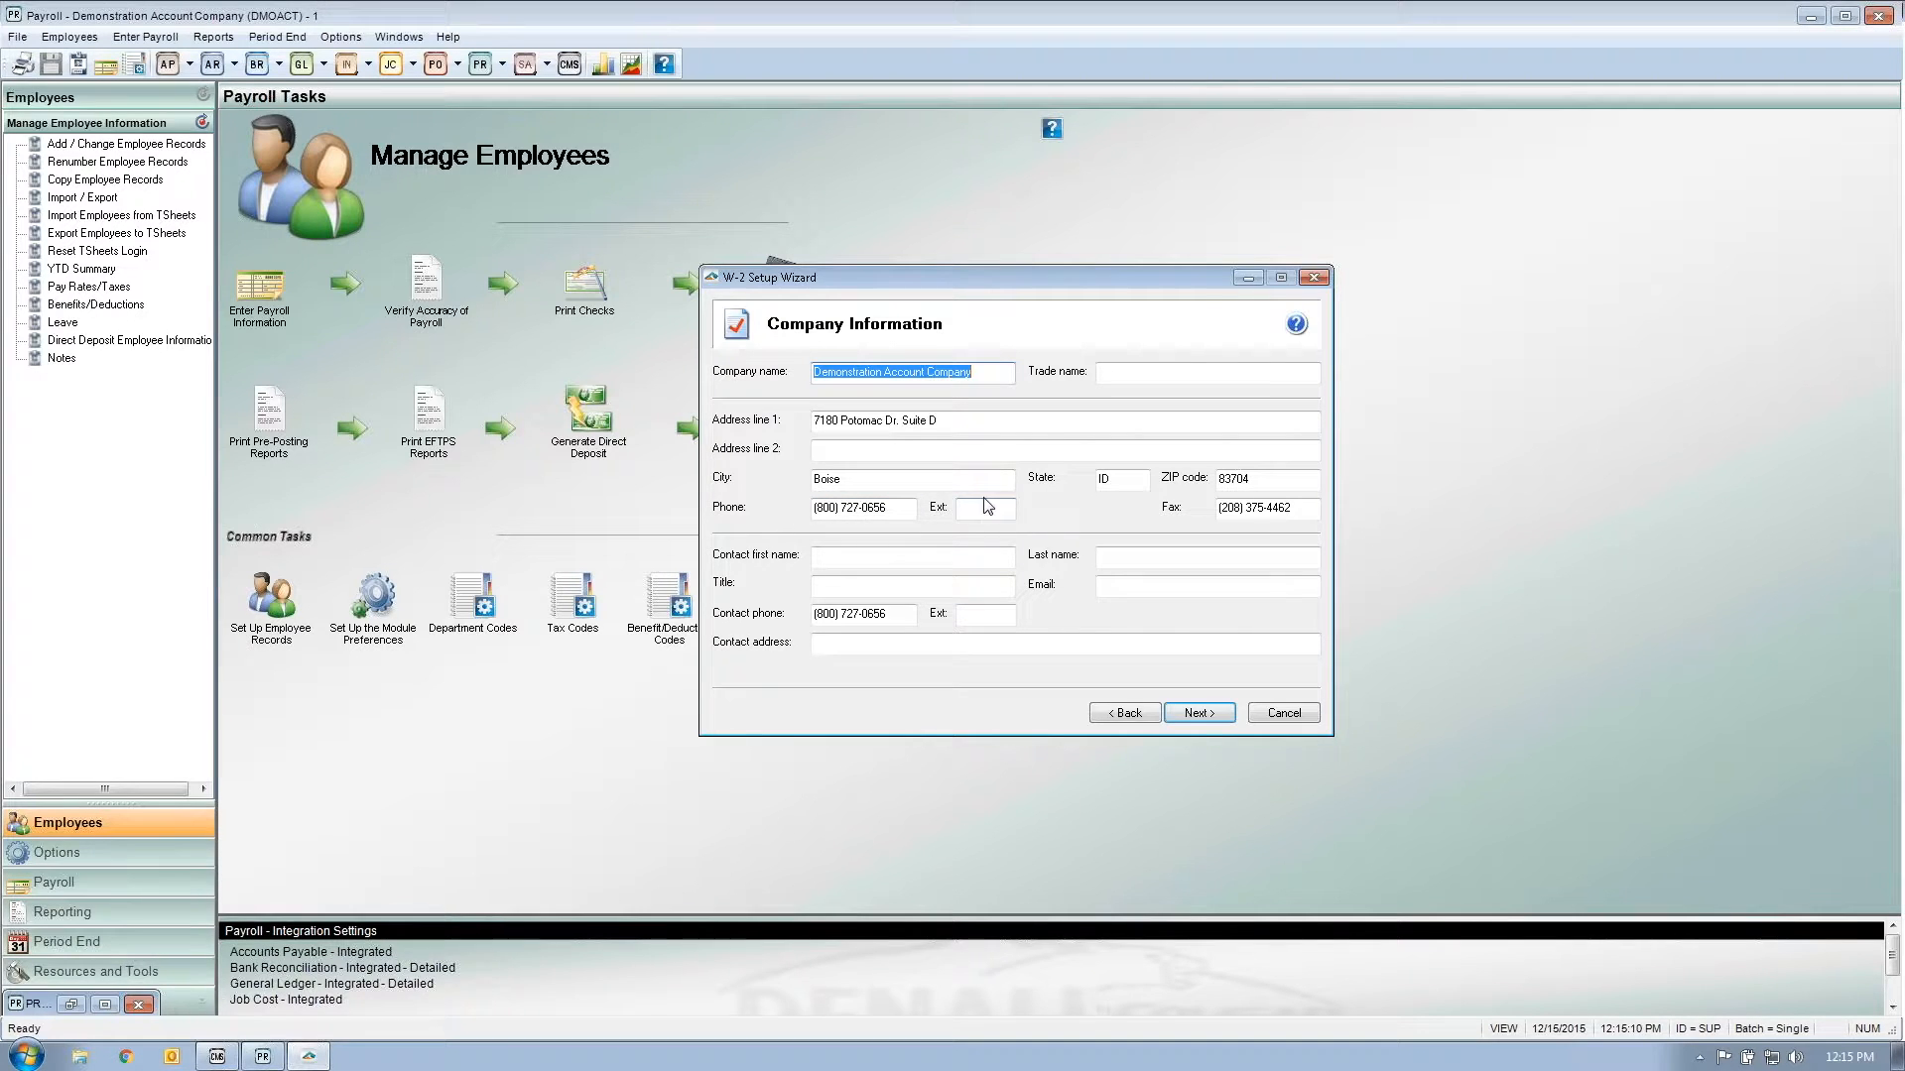
Step: Enter the contact's first and last name, the title PR Director, and the contact e-mail
click(897, 559)
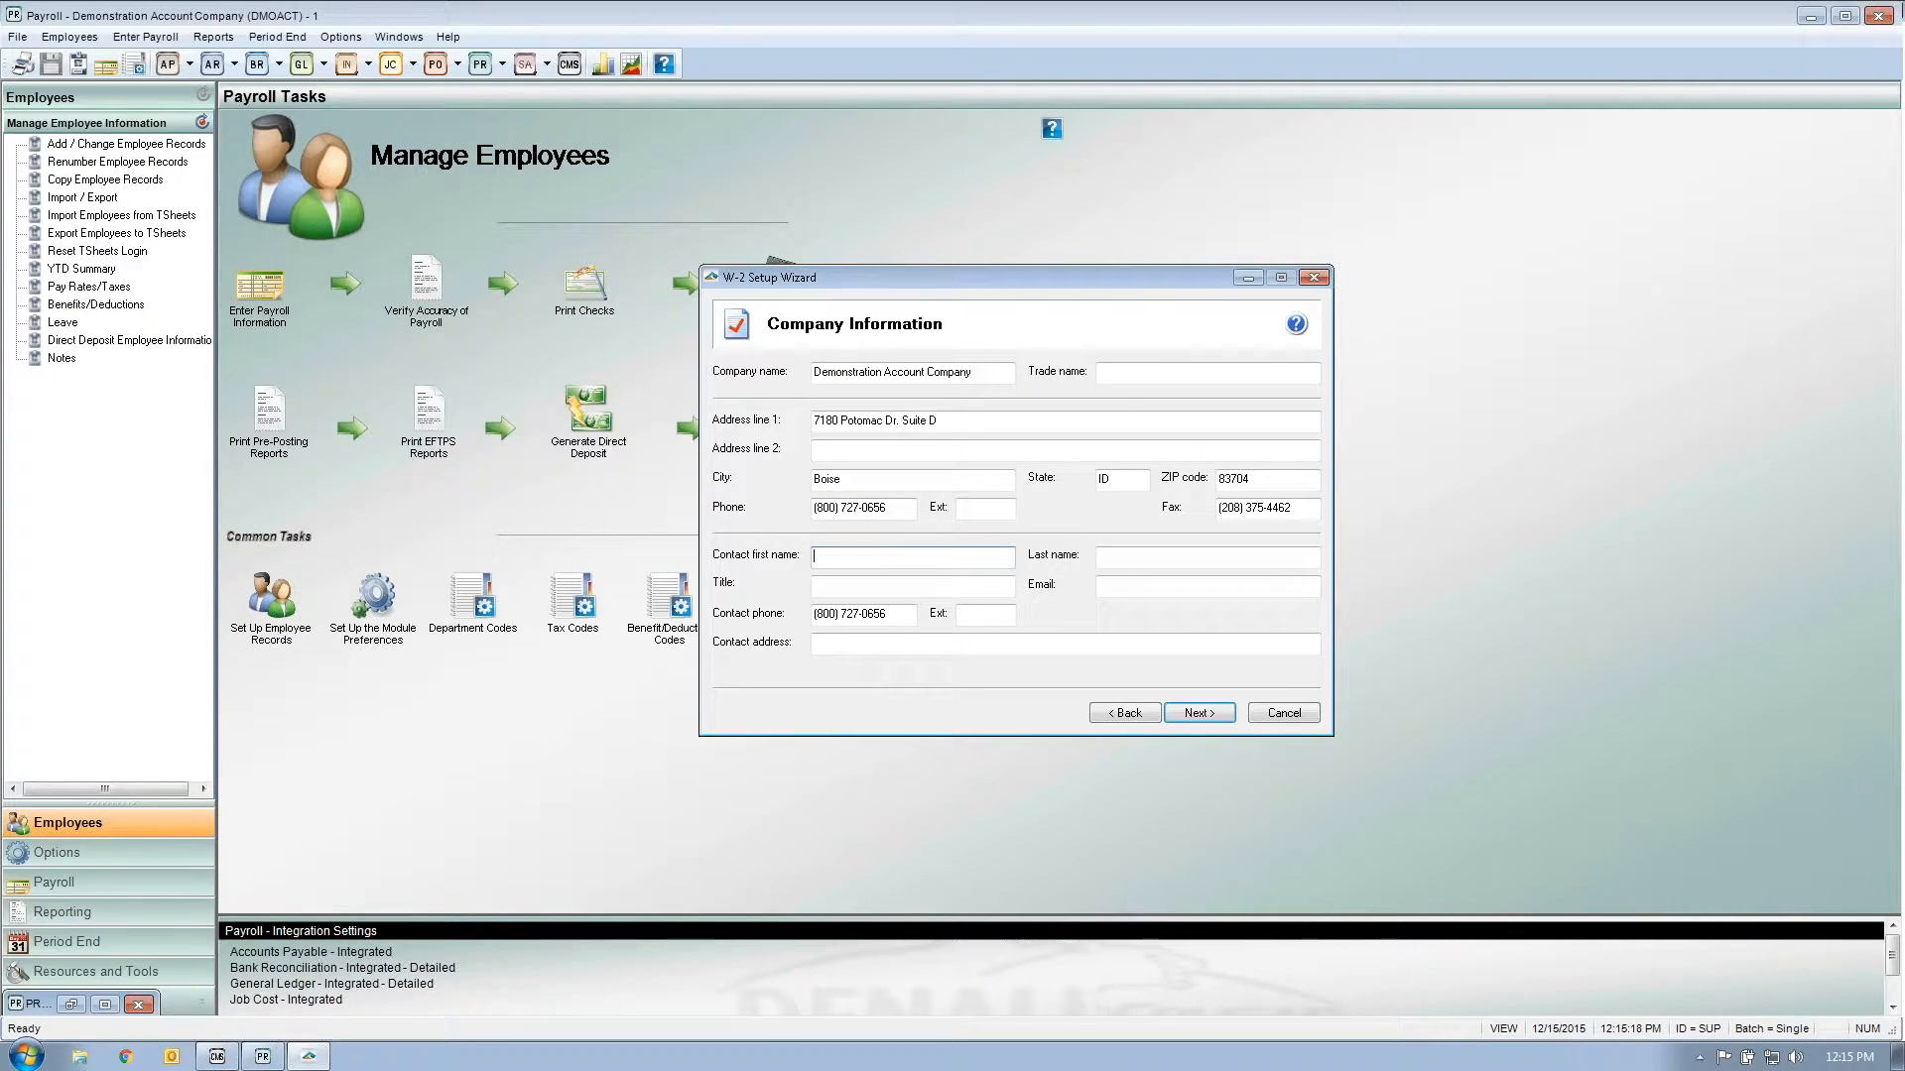
key(Tab)
key(shift+Tab)
key(Tab)
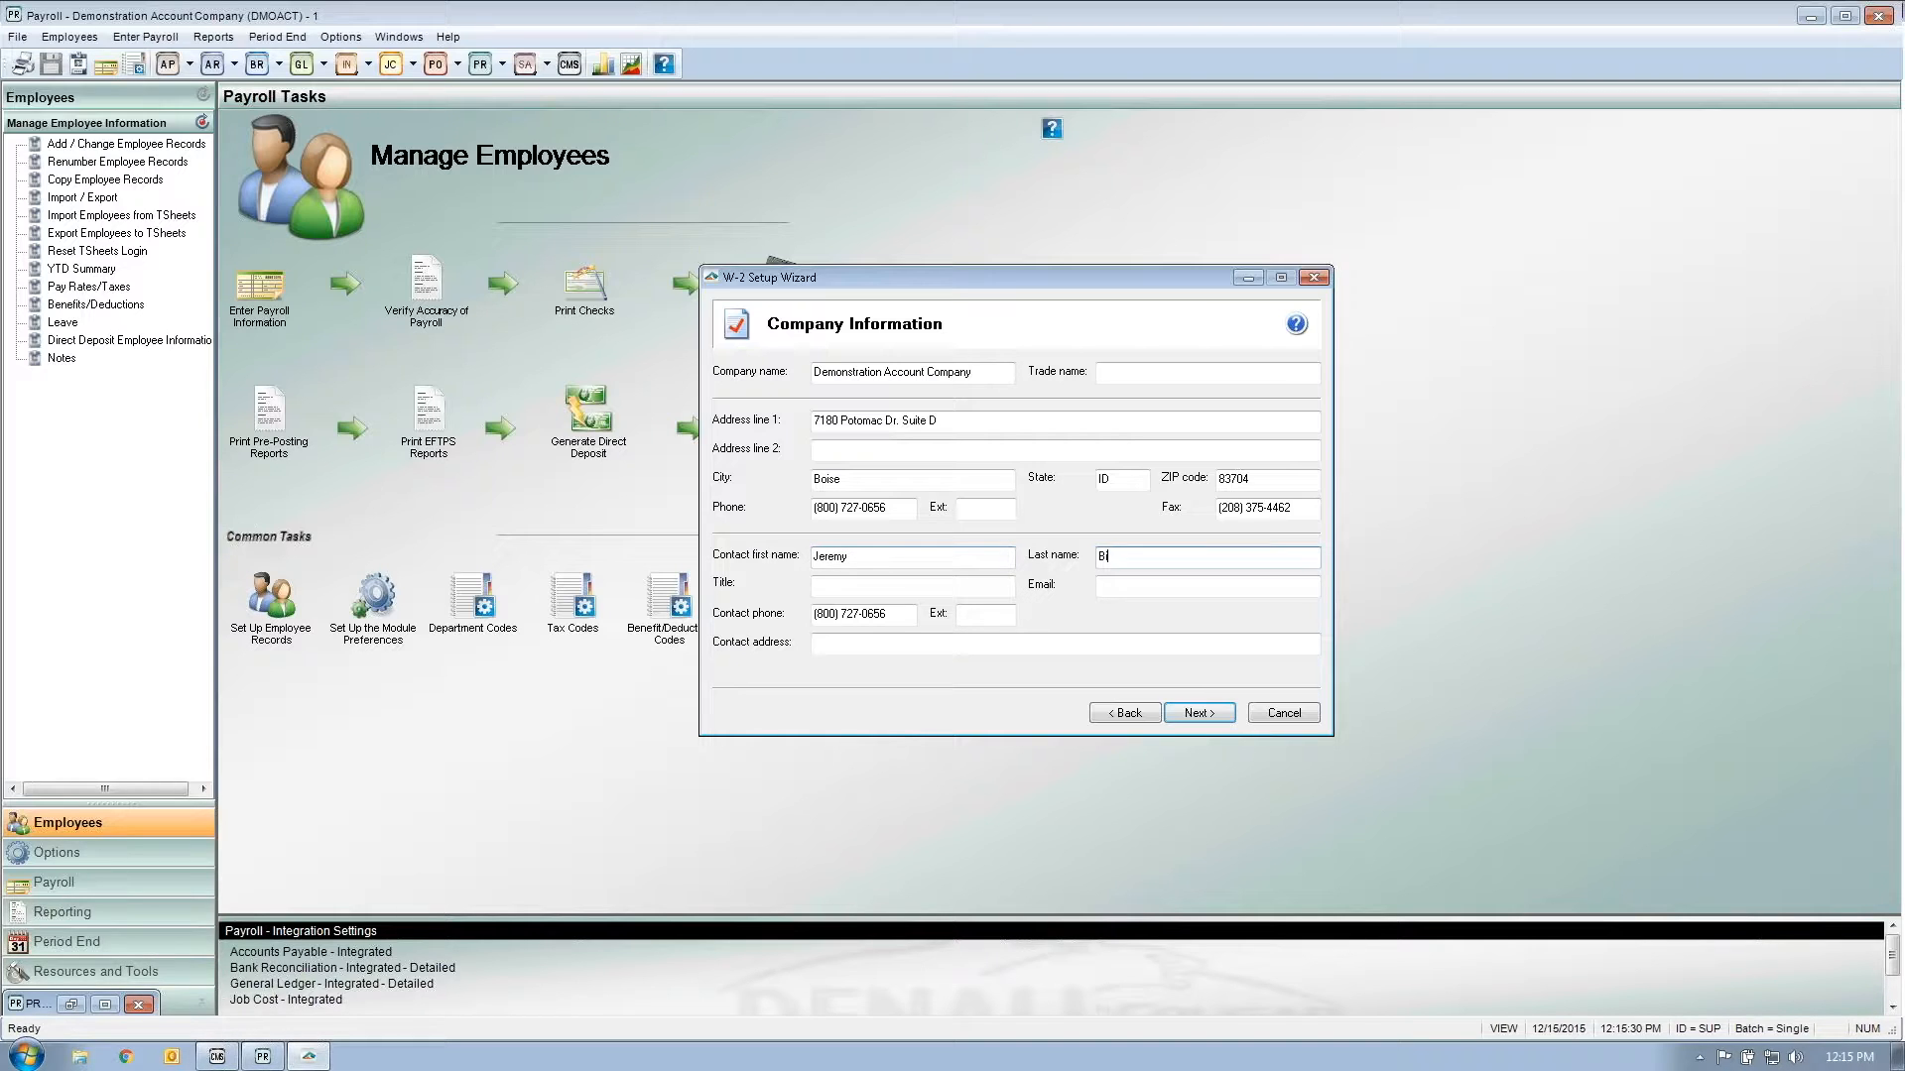
key(Tab)
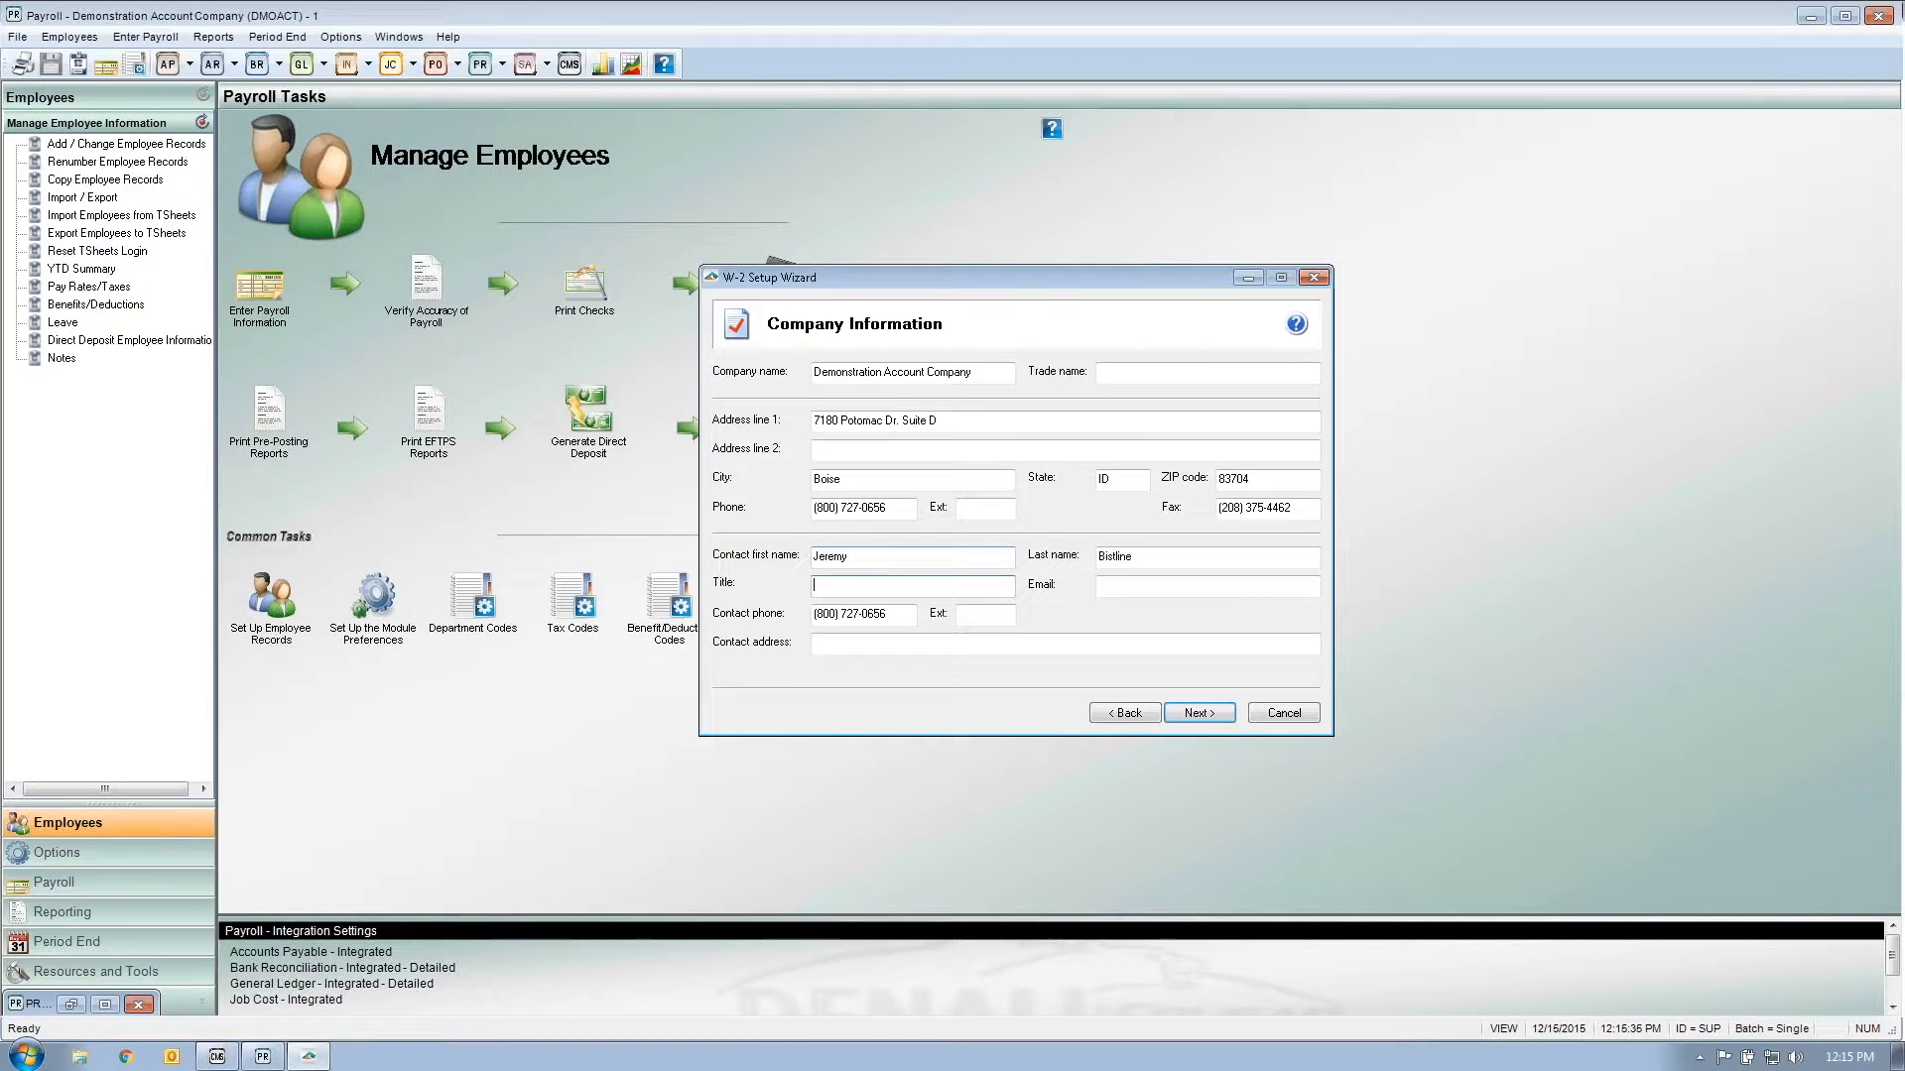
text(PR Director)
key(Tab)
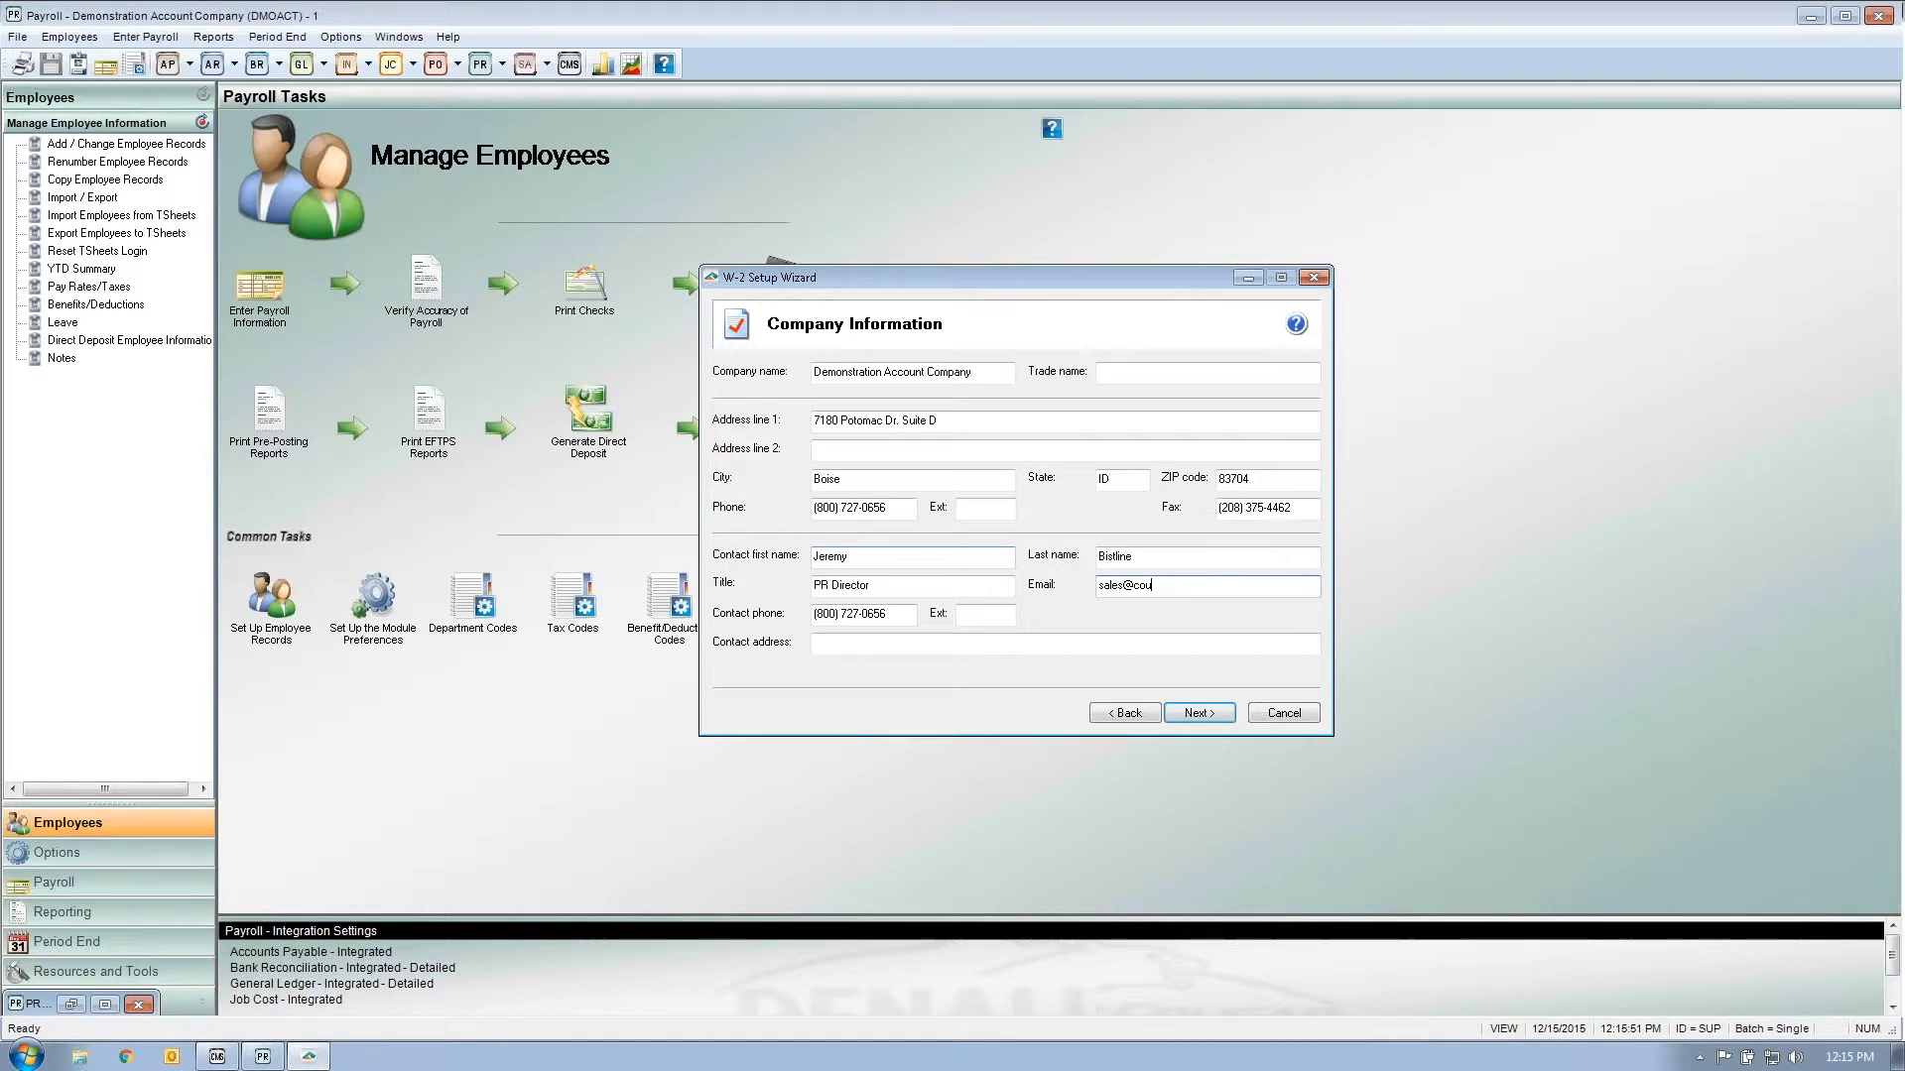
key(Tab)
key(Tab)
key(Tab)
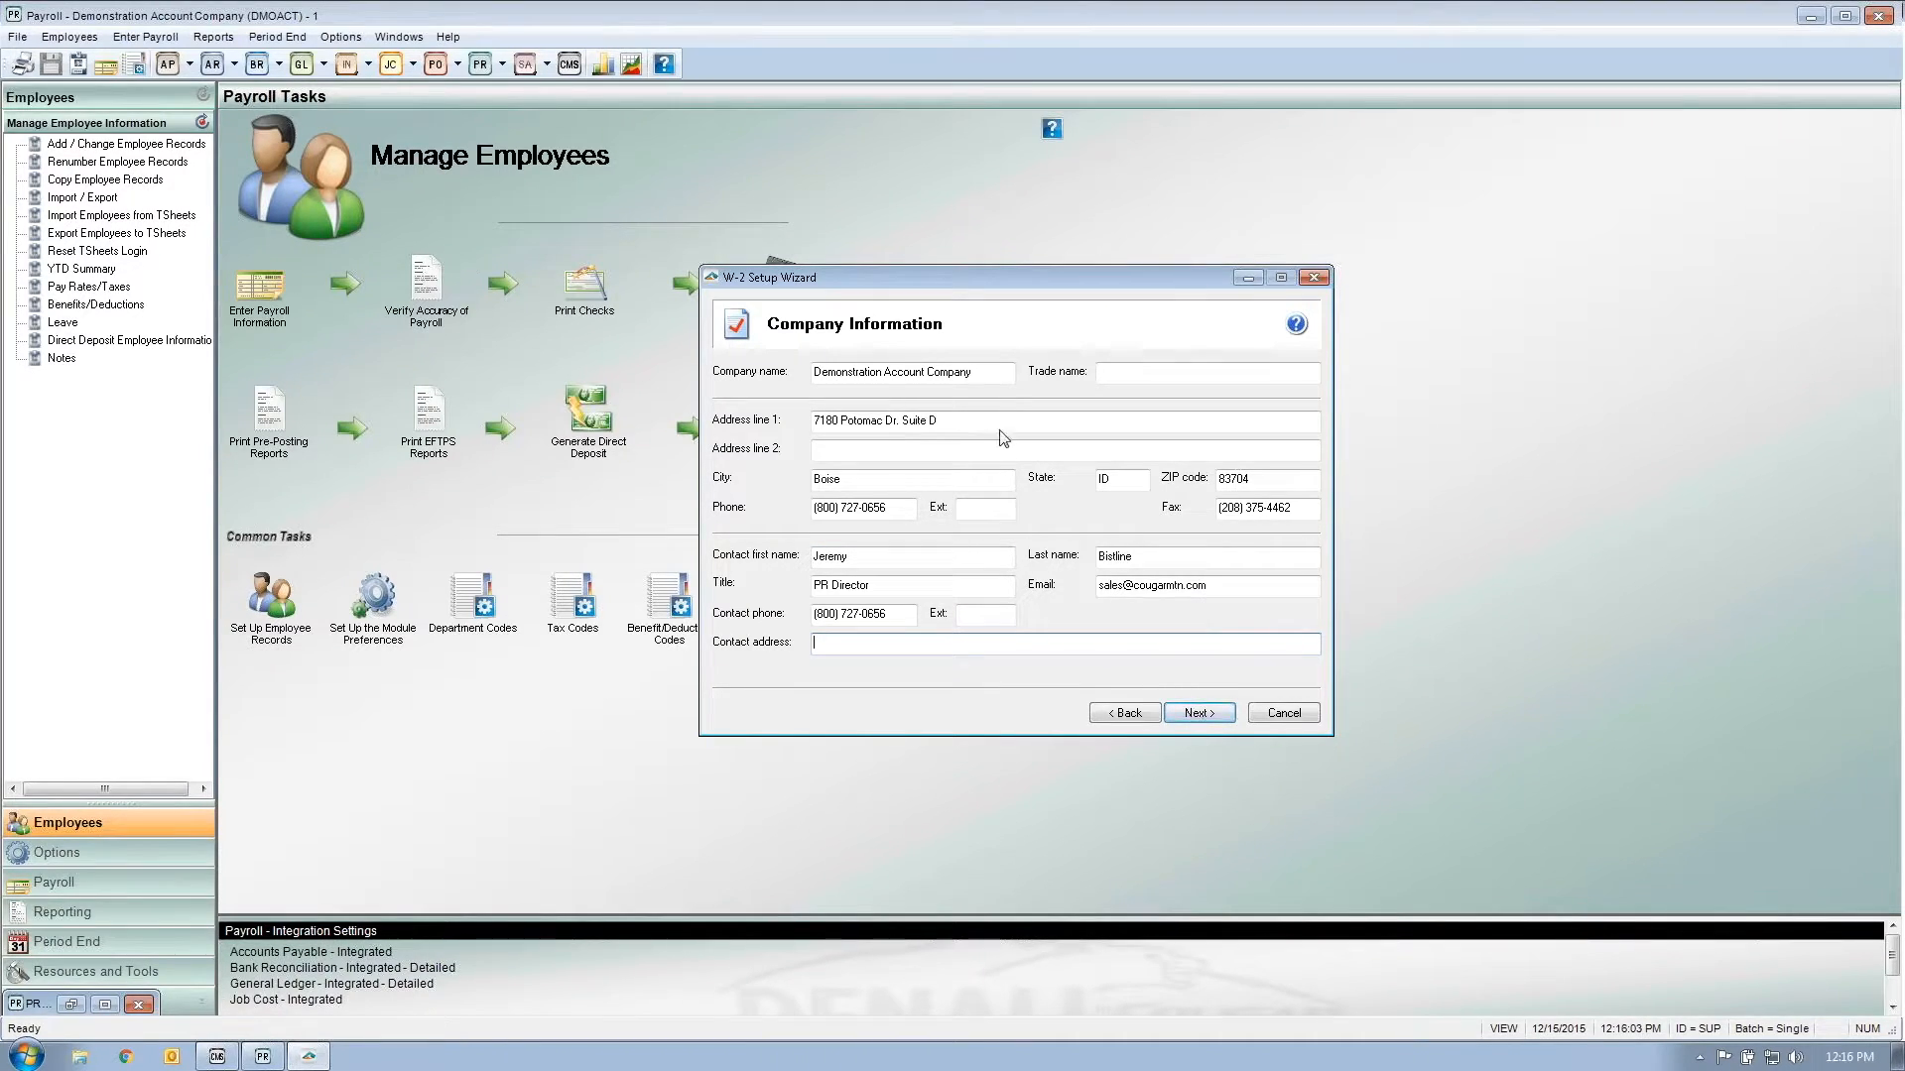
Step: Review the company name, state, ZIP, phone and contact name, title and e-mail fields
click(859, 372)
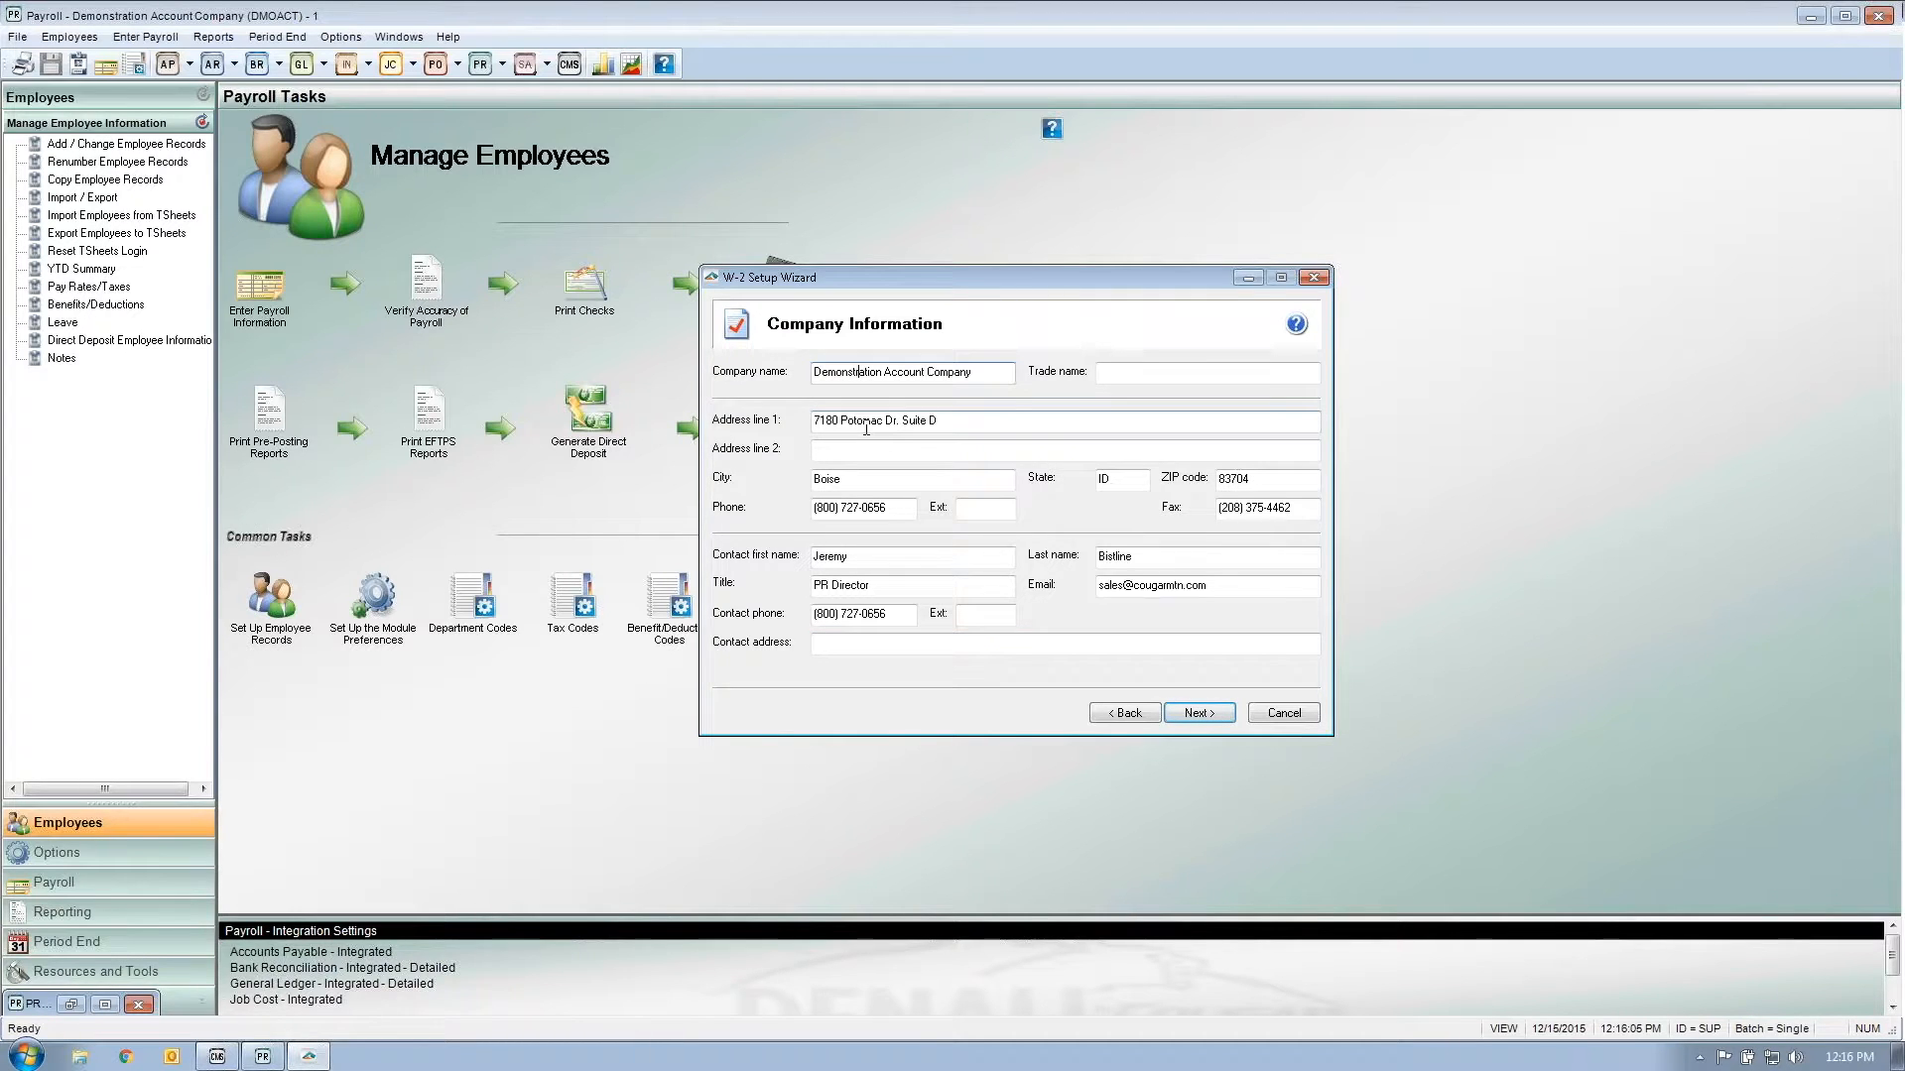
click(1134, 482)
click(1286, 485)
click(908, 509)
click(945, 559)
click(1165, 560)
click(945, 592)
click(1220, 588)
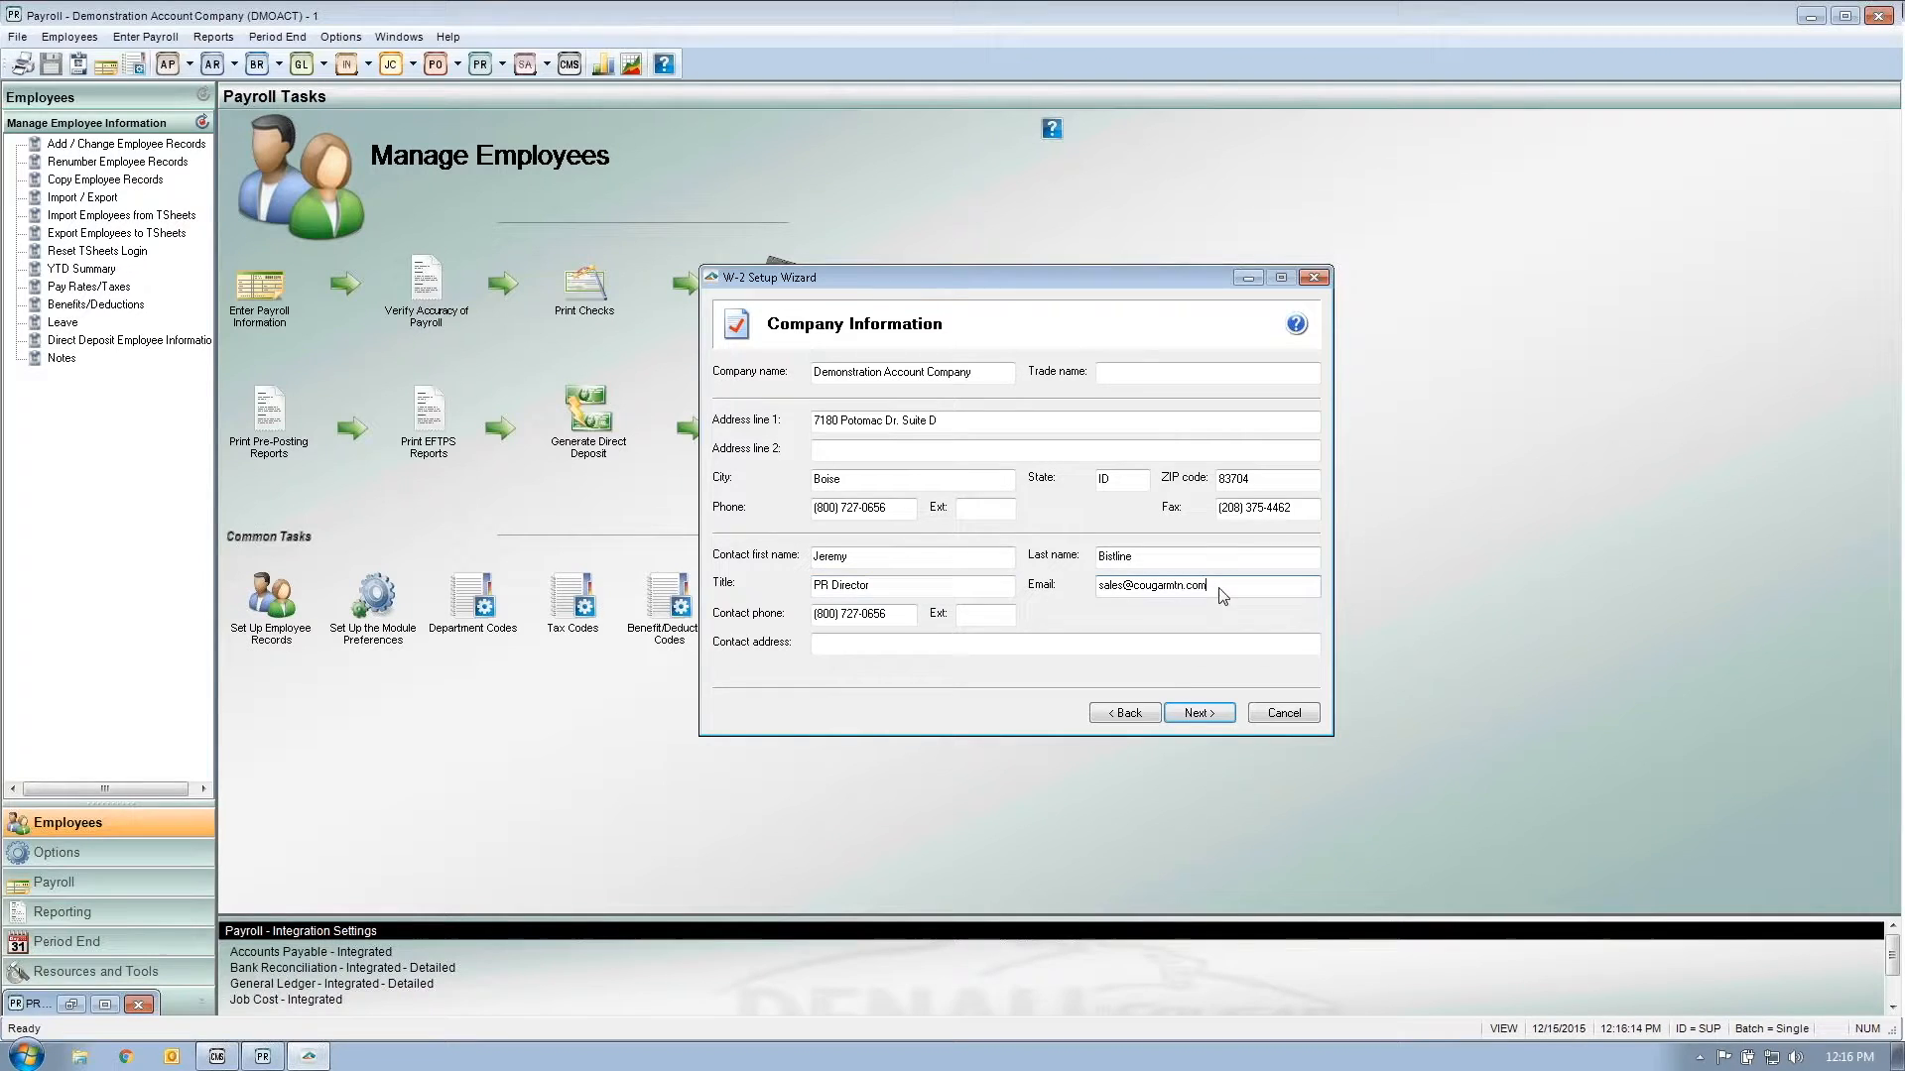
Step: Set the preparer type to 'I am filing for my company/employer' and continue to State & Local Tax Items
click(1199, 715)
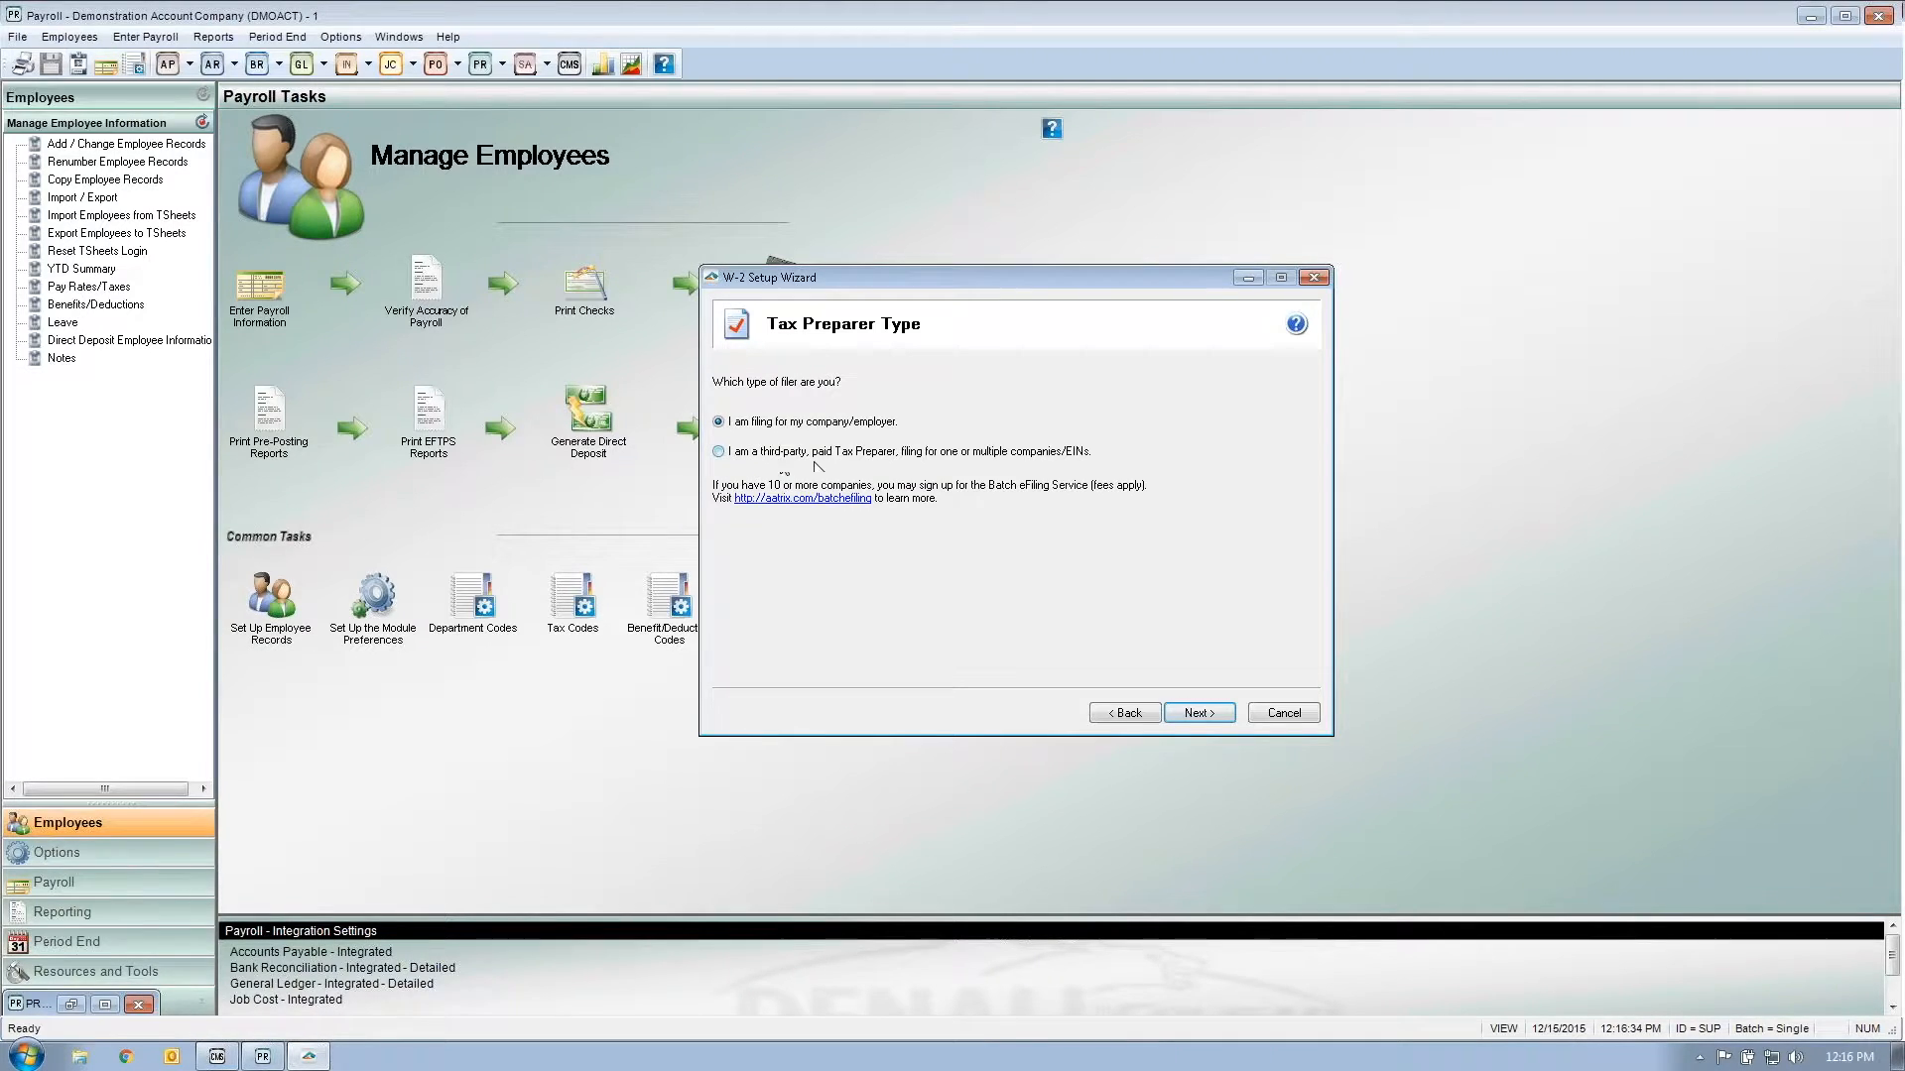
click(719, 452)
click(719, 422)
click(1218, 713)
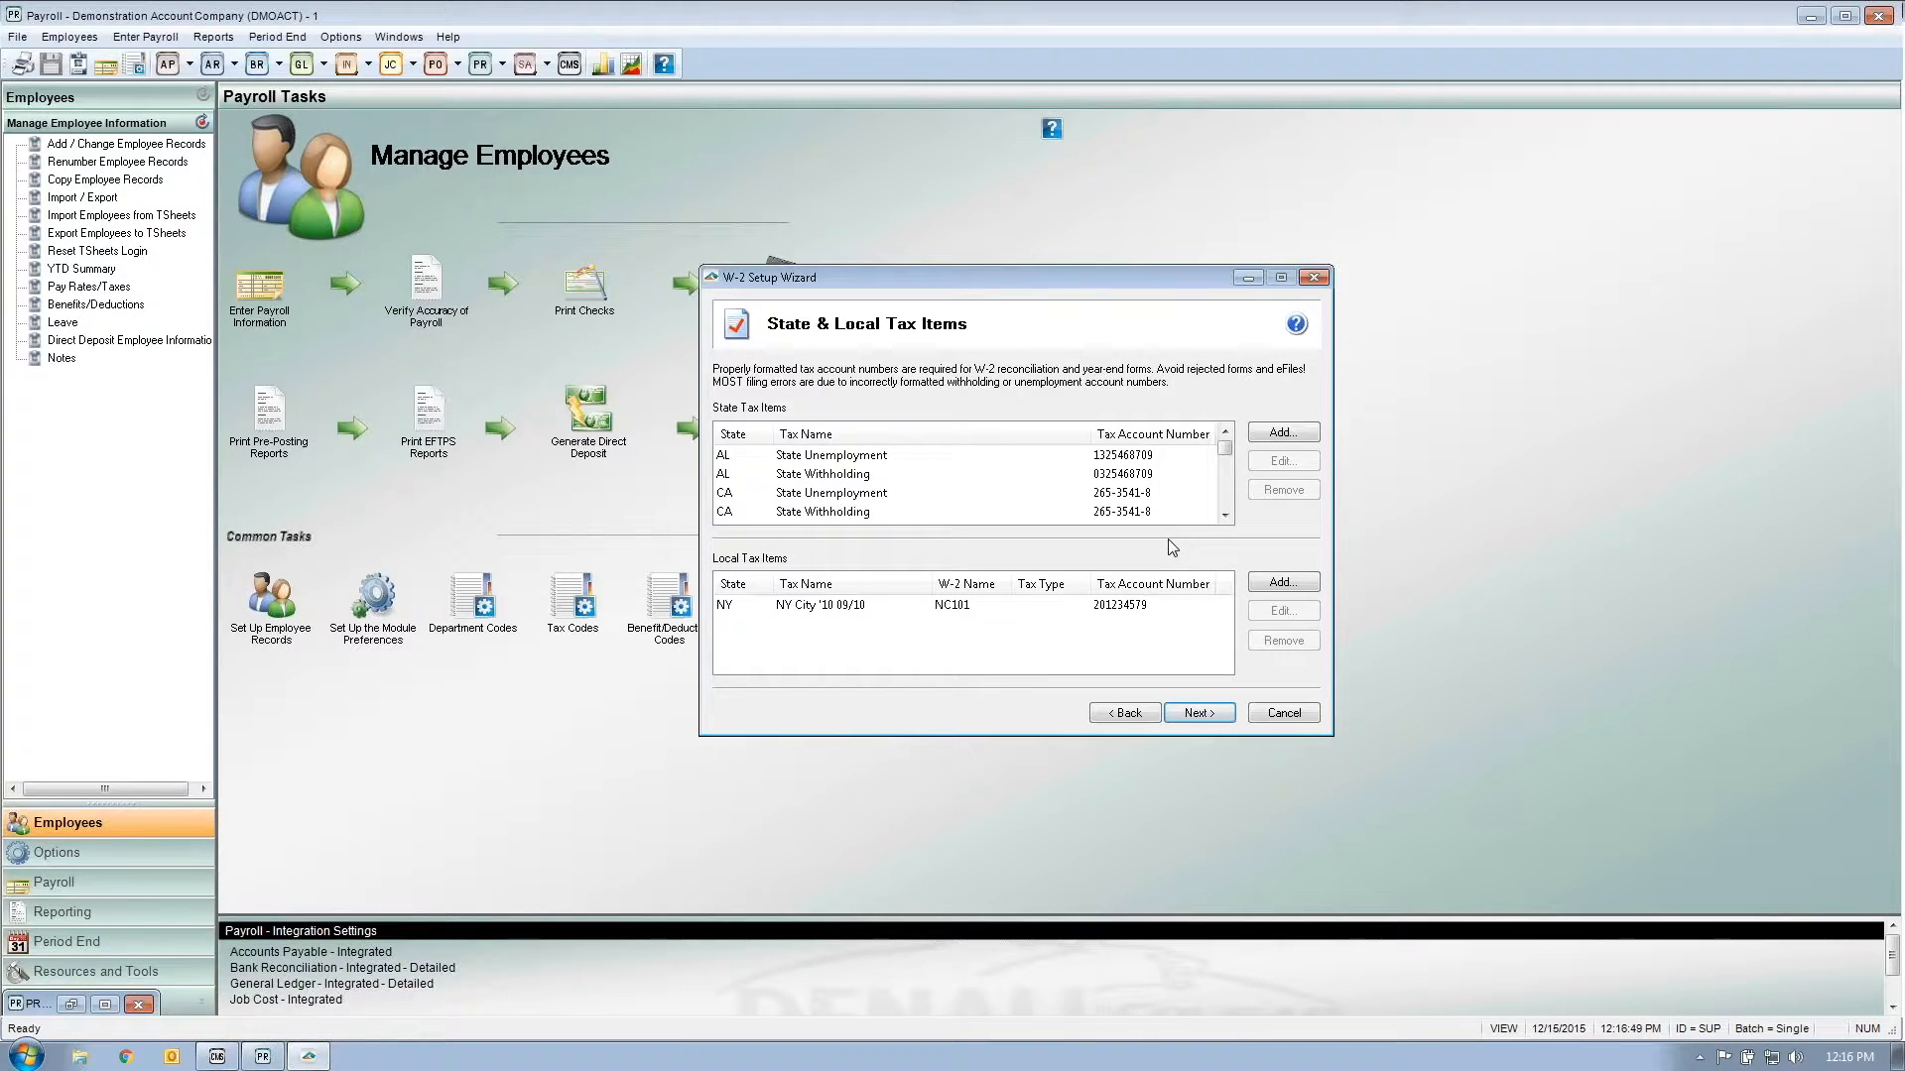
click(1149, 458)
click(1135, 474)
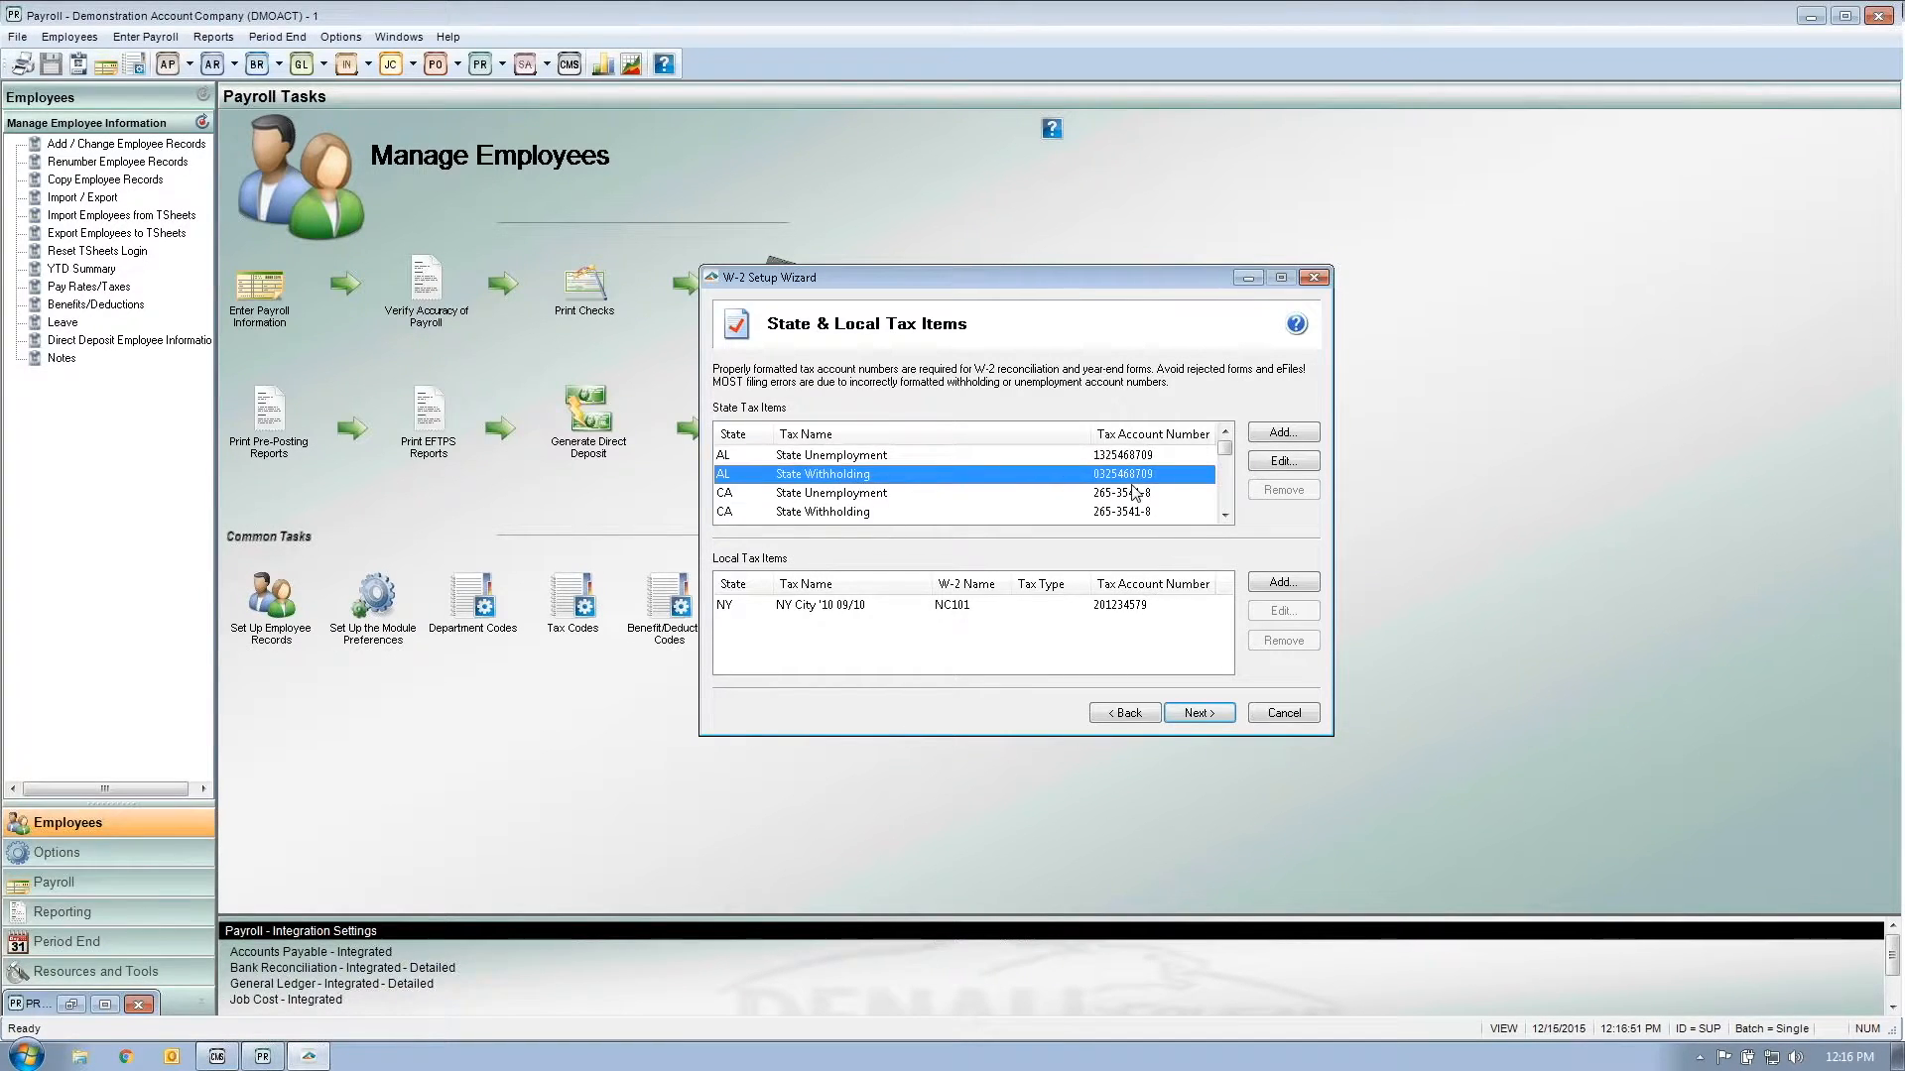
click(1136, 493)
click(1134, 512)
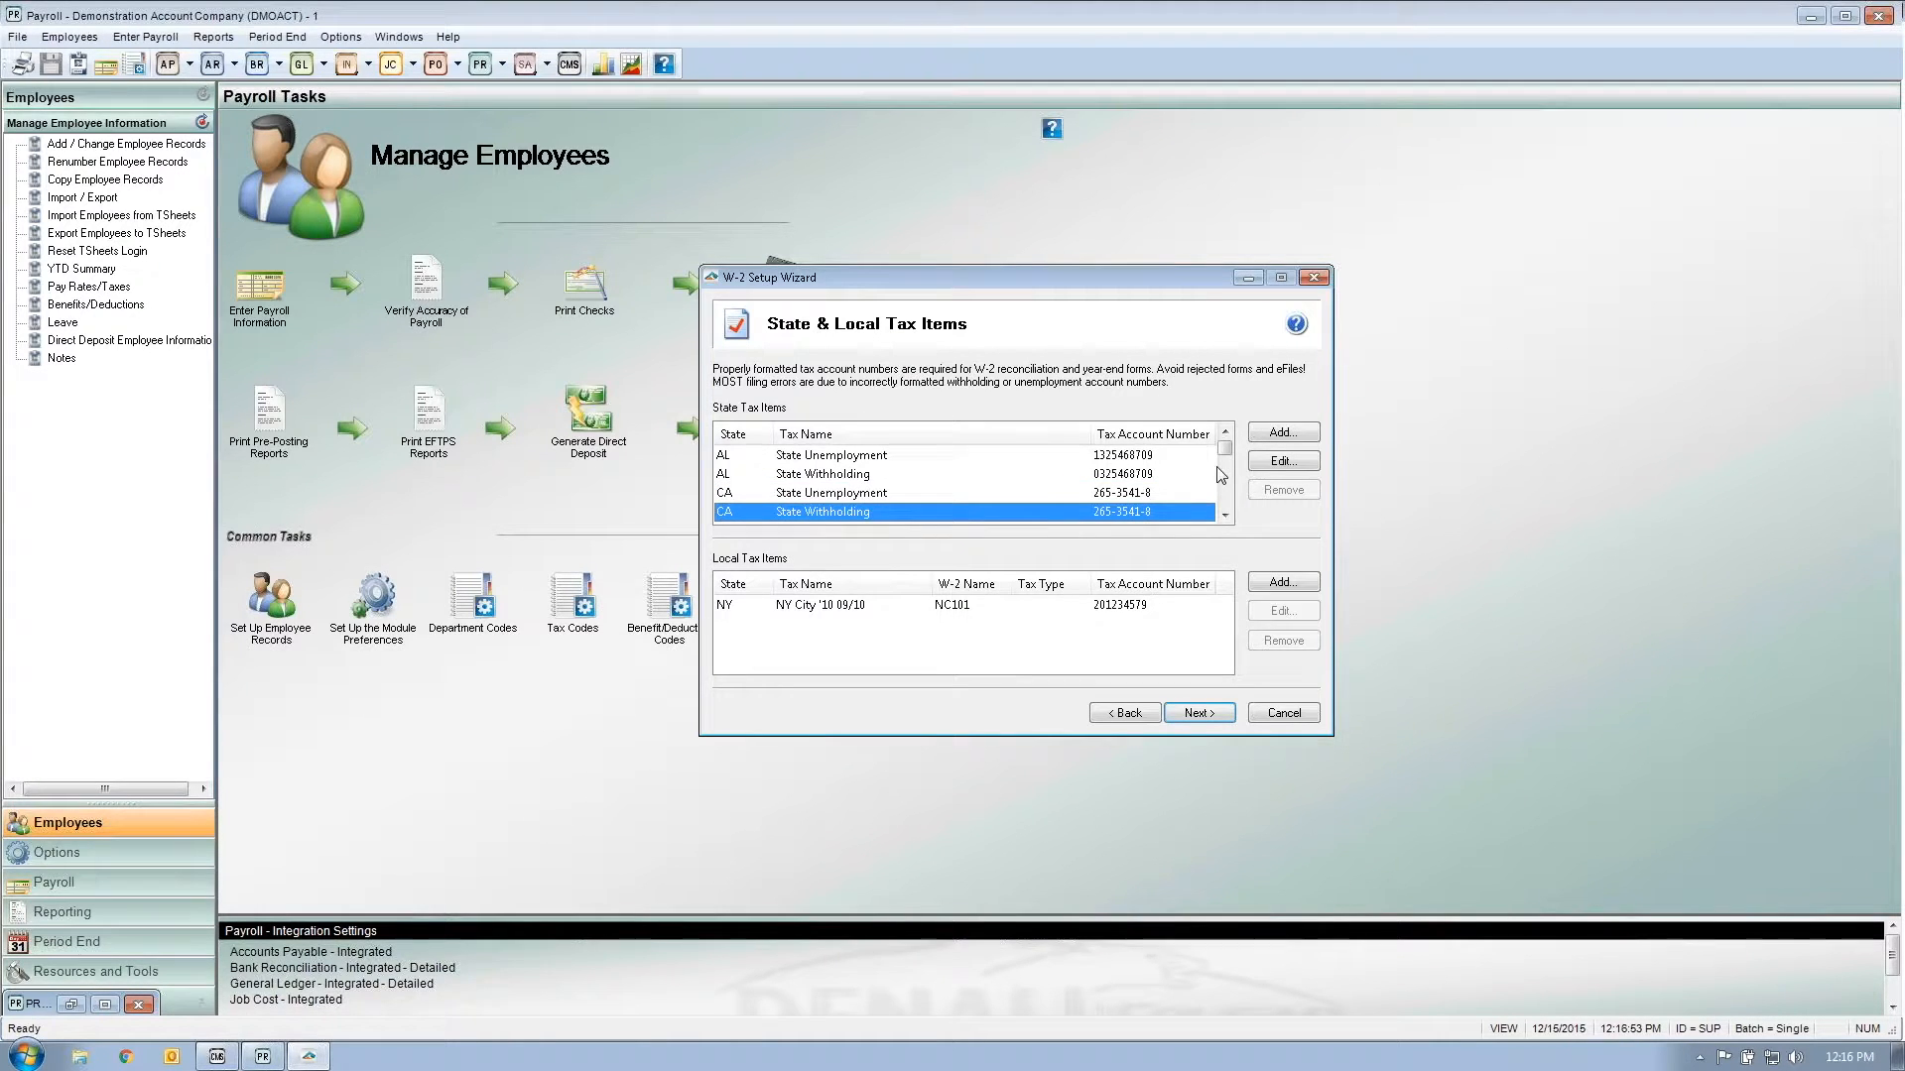
click(1162, 458)
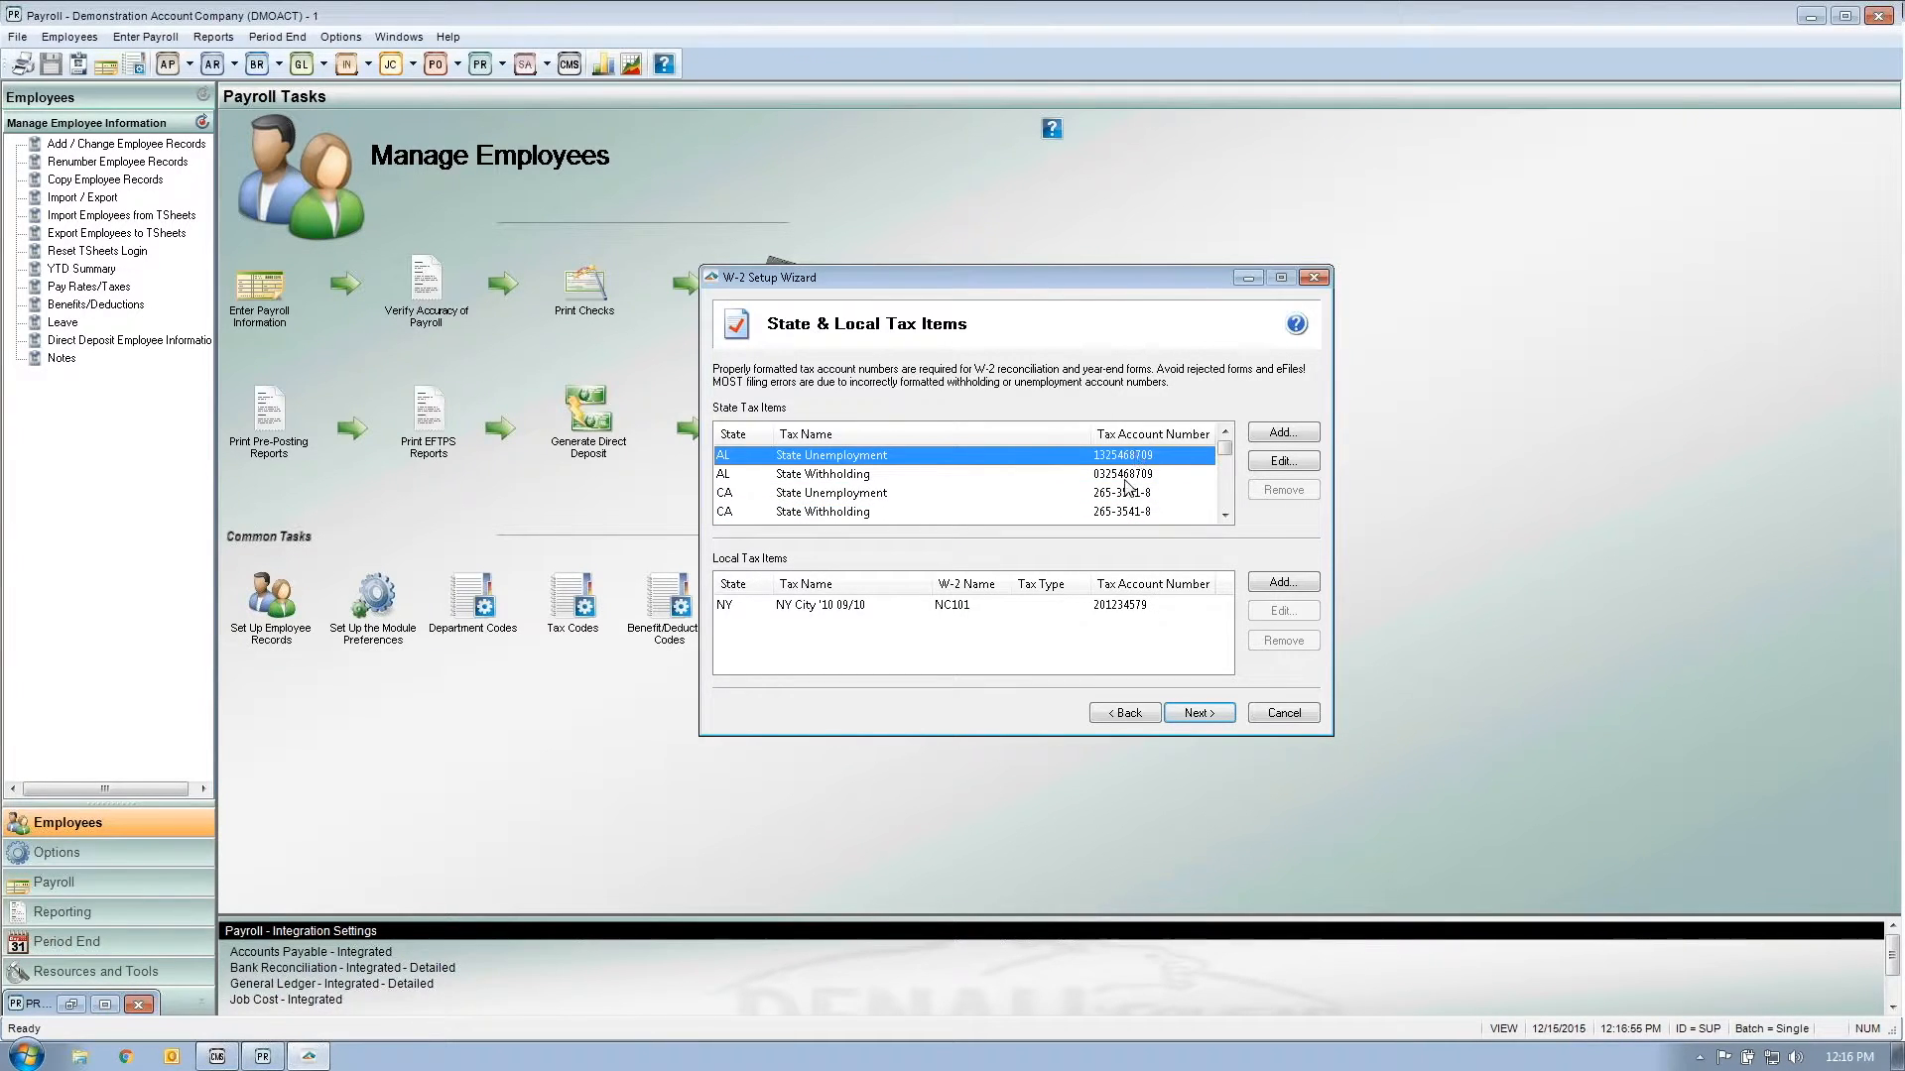
click(1128, 477)
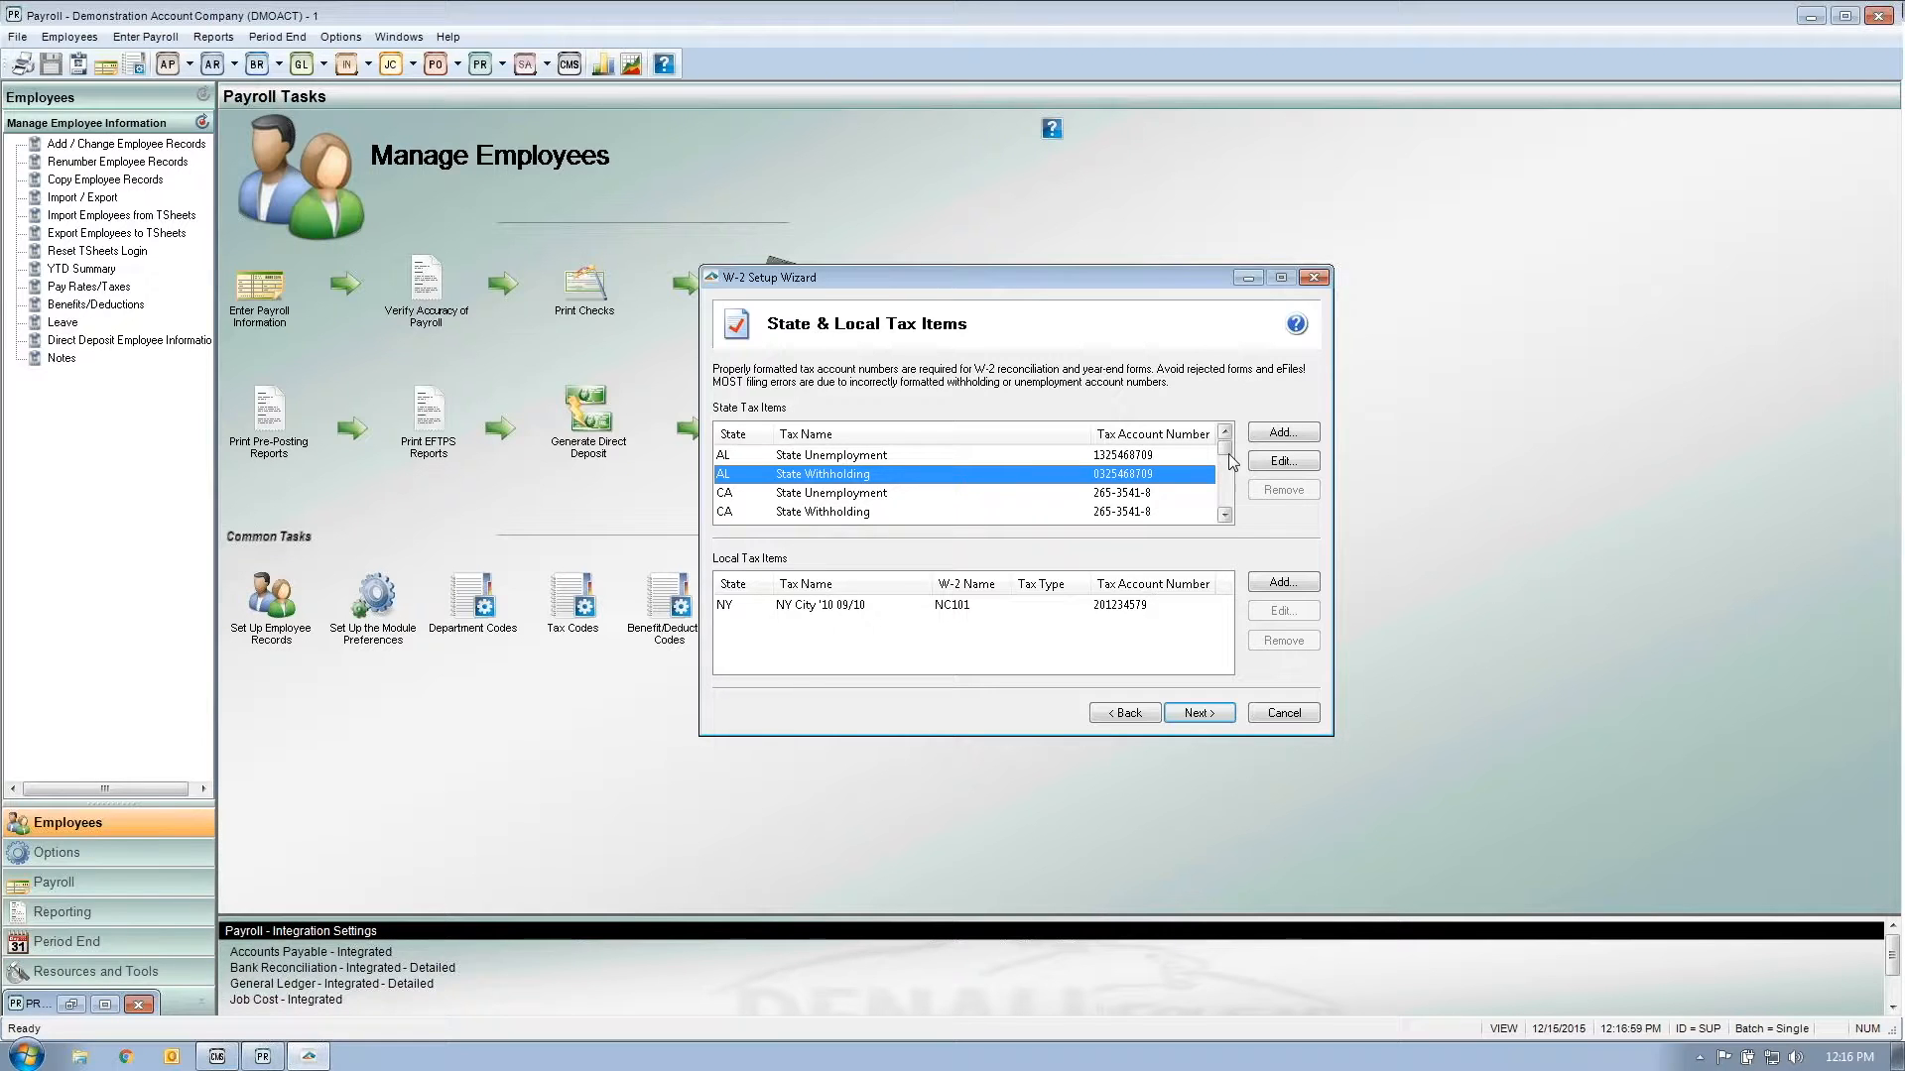
mouse_move(1228, 454)
mouse_down()
mouse_move(1228, 513)
mouse_move(1220, 449)
mouse_up()
click(1142, 456)
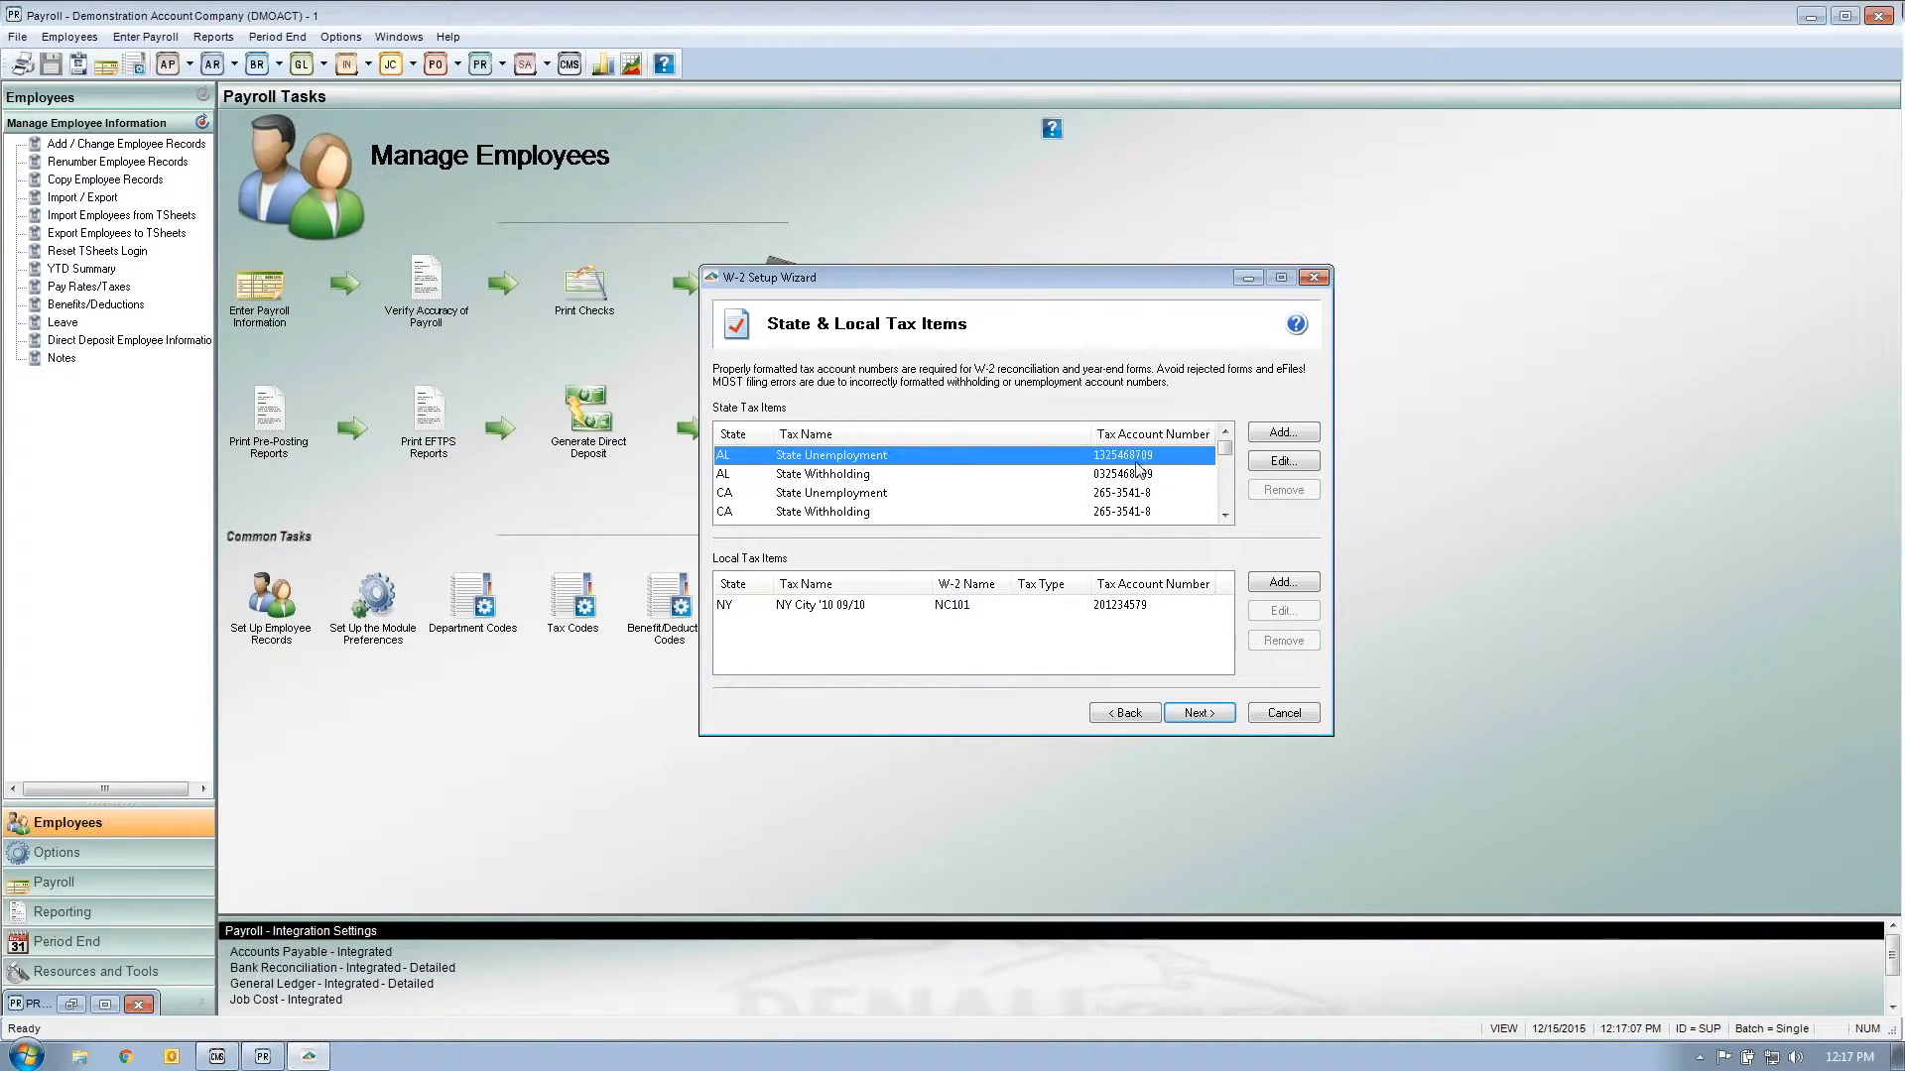
click(1138, 475)
click(1142, 457)
click(1140, 472)
click(1148, 492)
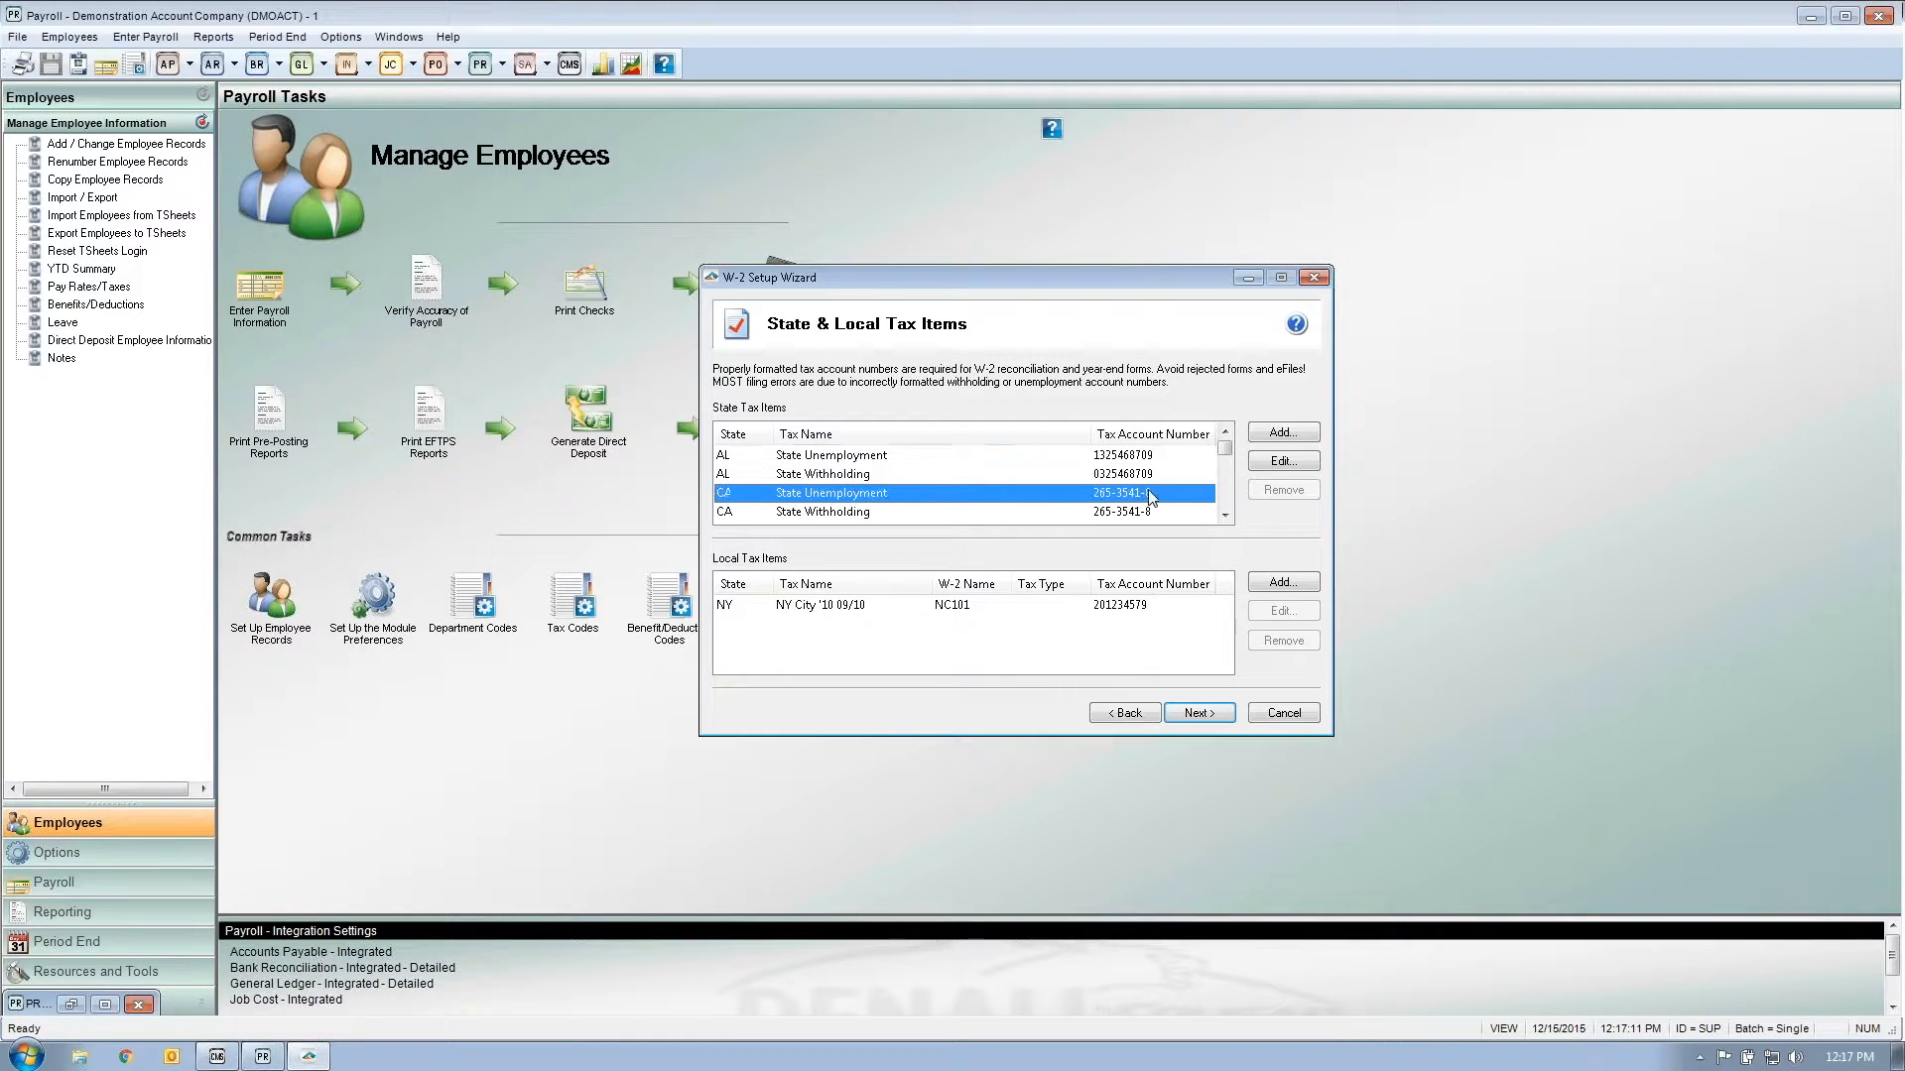
click(1163, 512)
click(1222, 515)
click(1222, 515)
click(1171, 493)
click(1171, 512)
click(1226, 515)
click(1225, 515)
click(1168, 493)
click(1164, 512)
click(1225, 515)
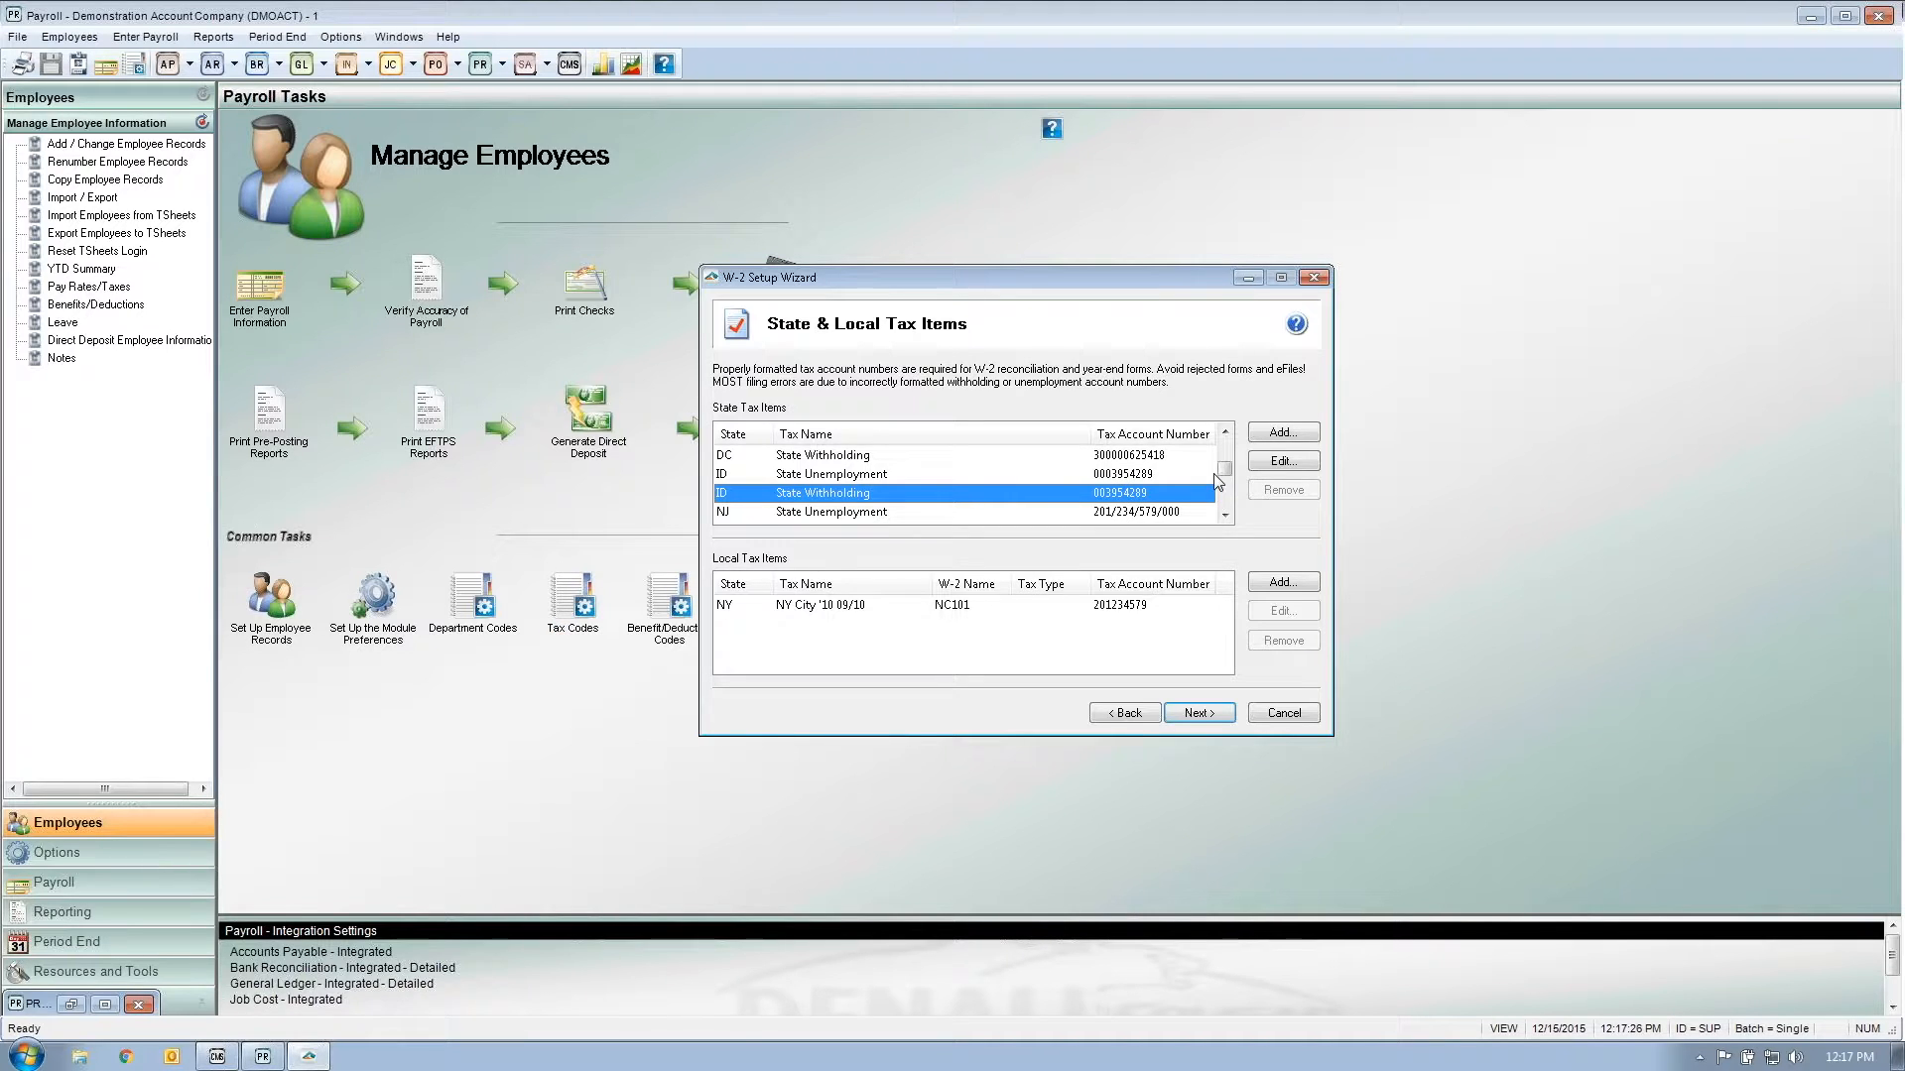
click(1284, 462)
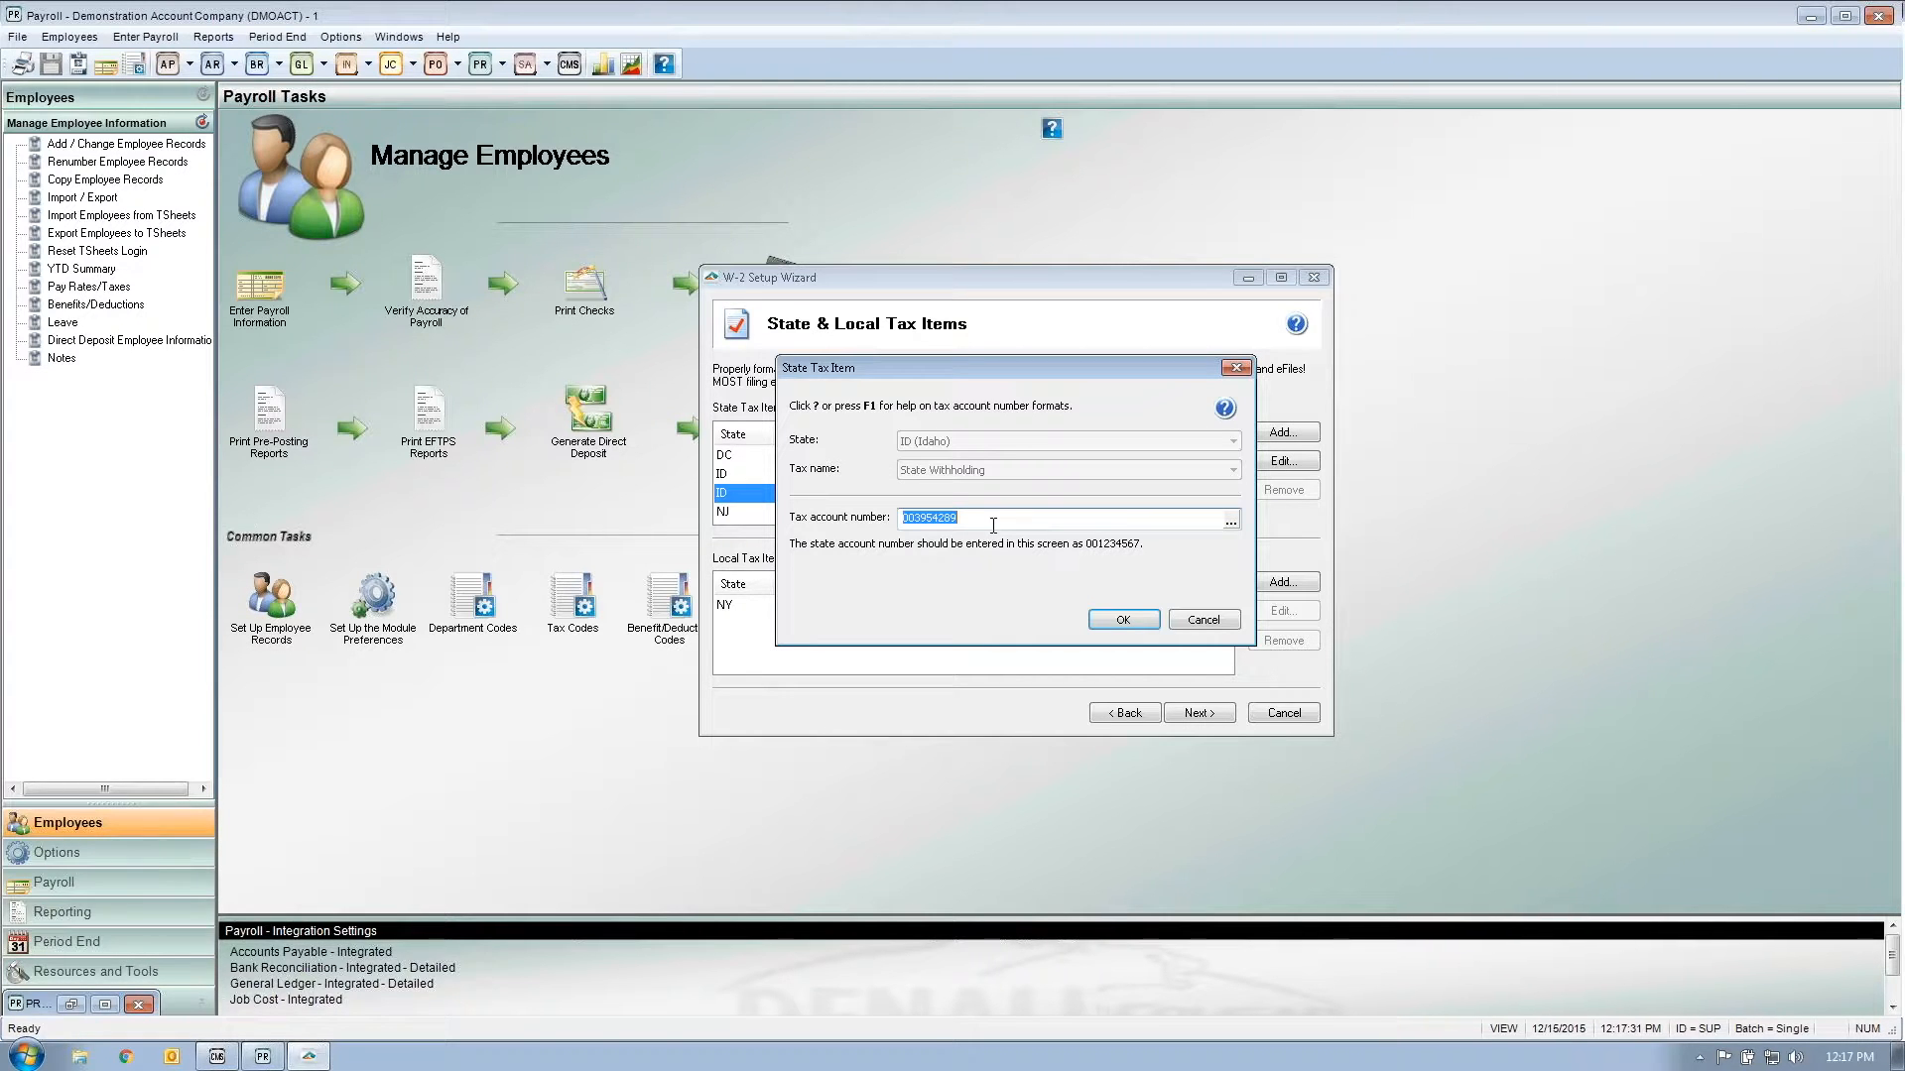
click(1203, 620)
click(1136, 607)
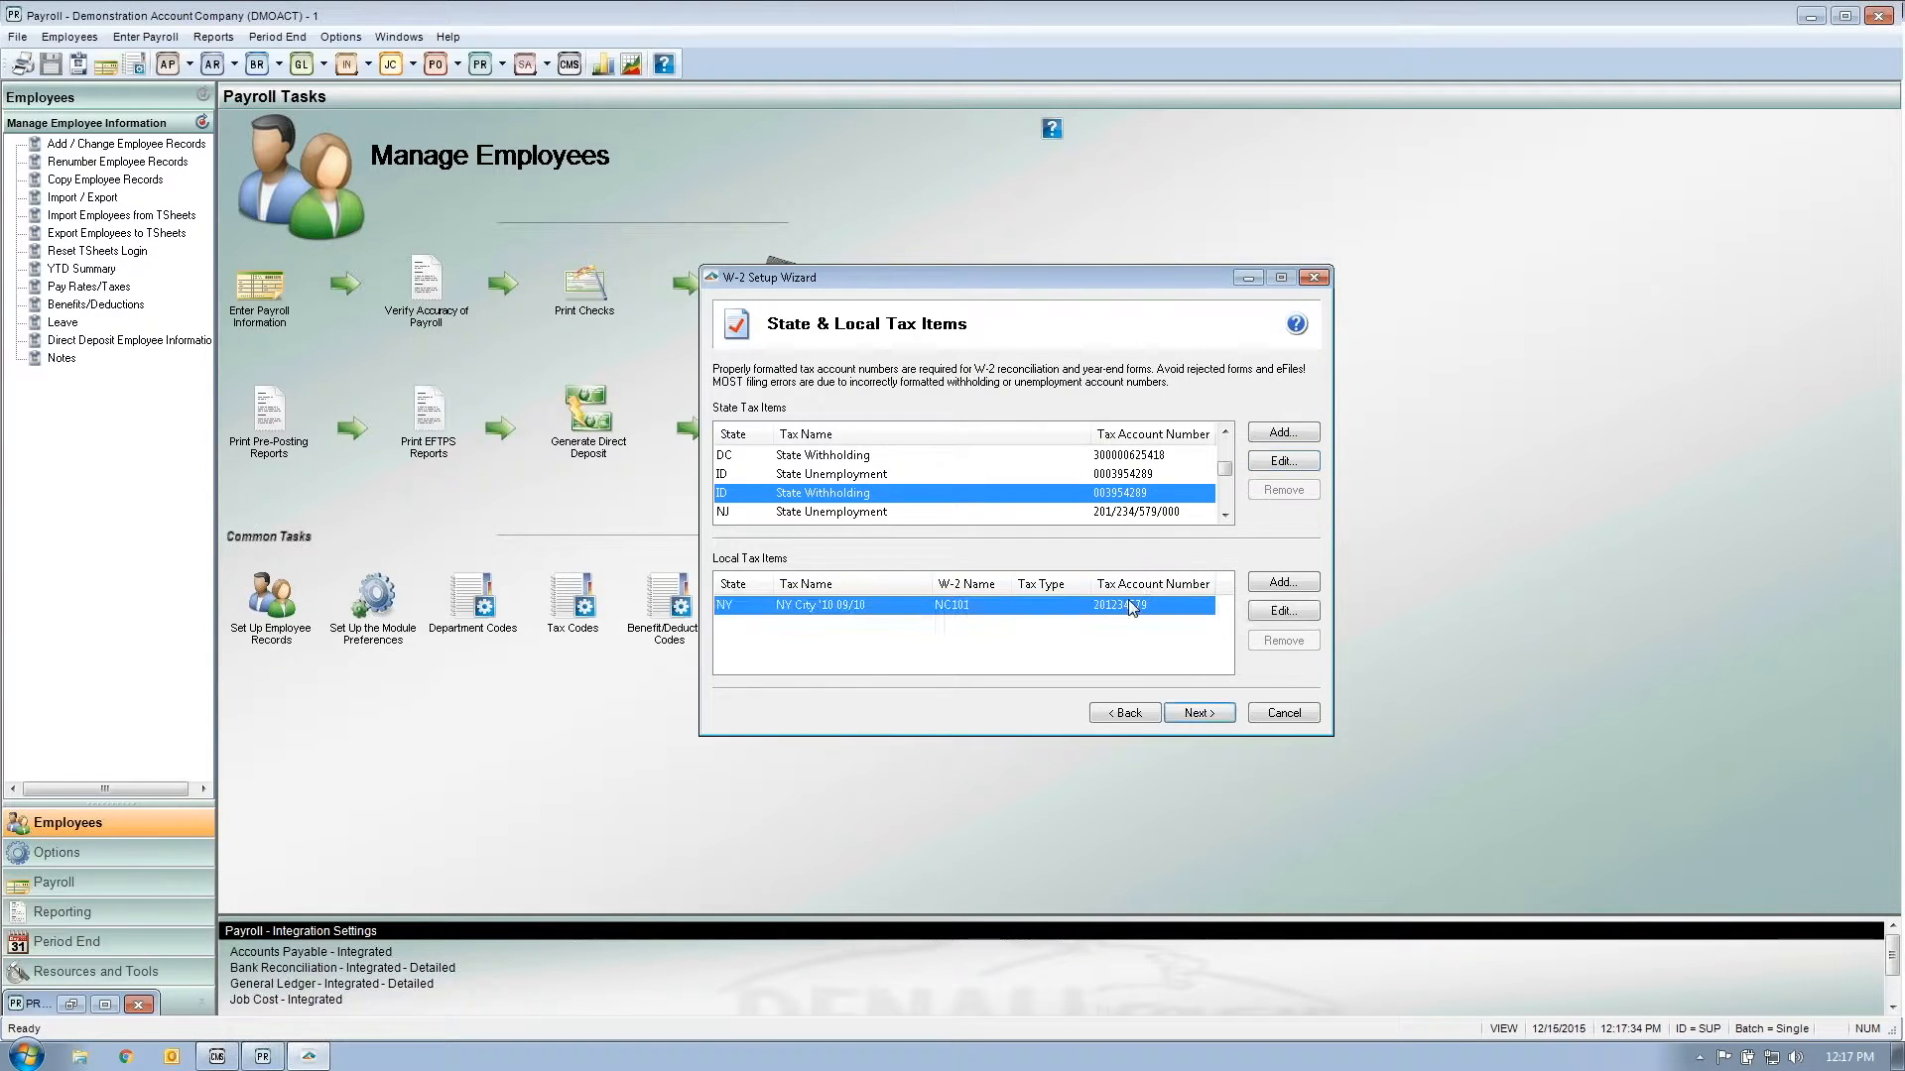
click(1257, 612)
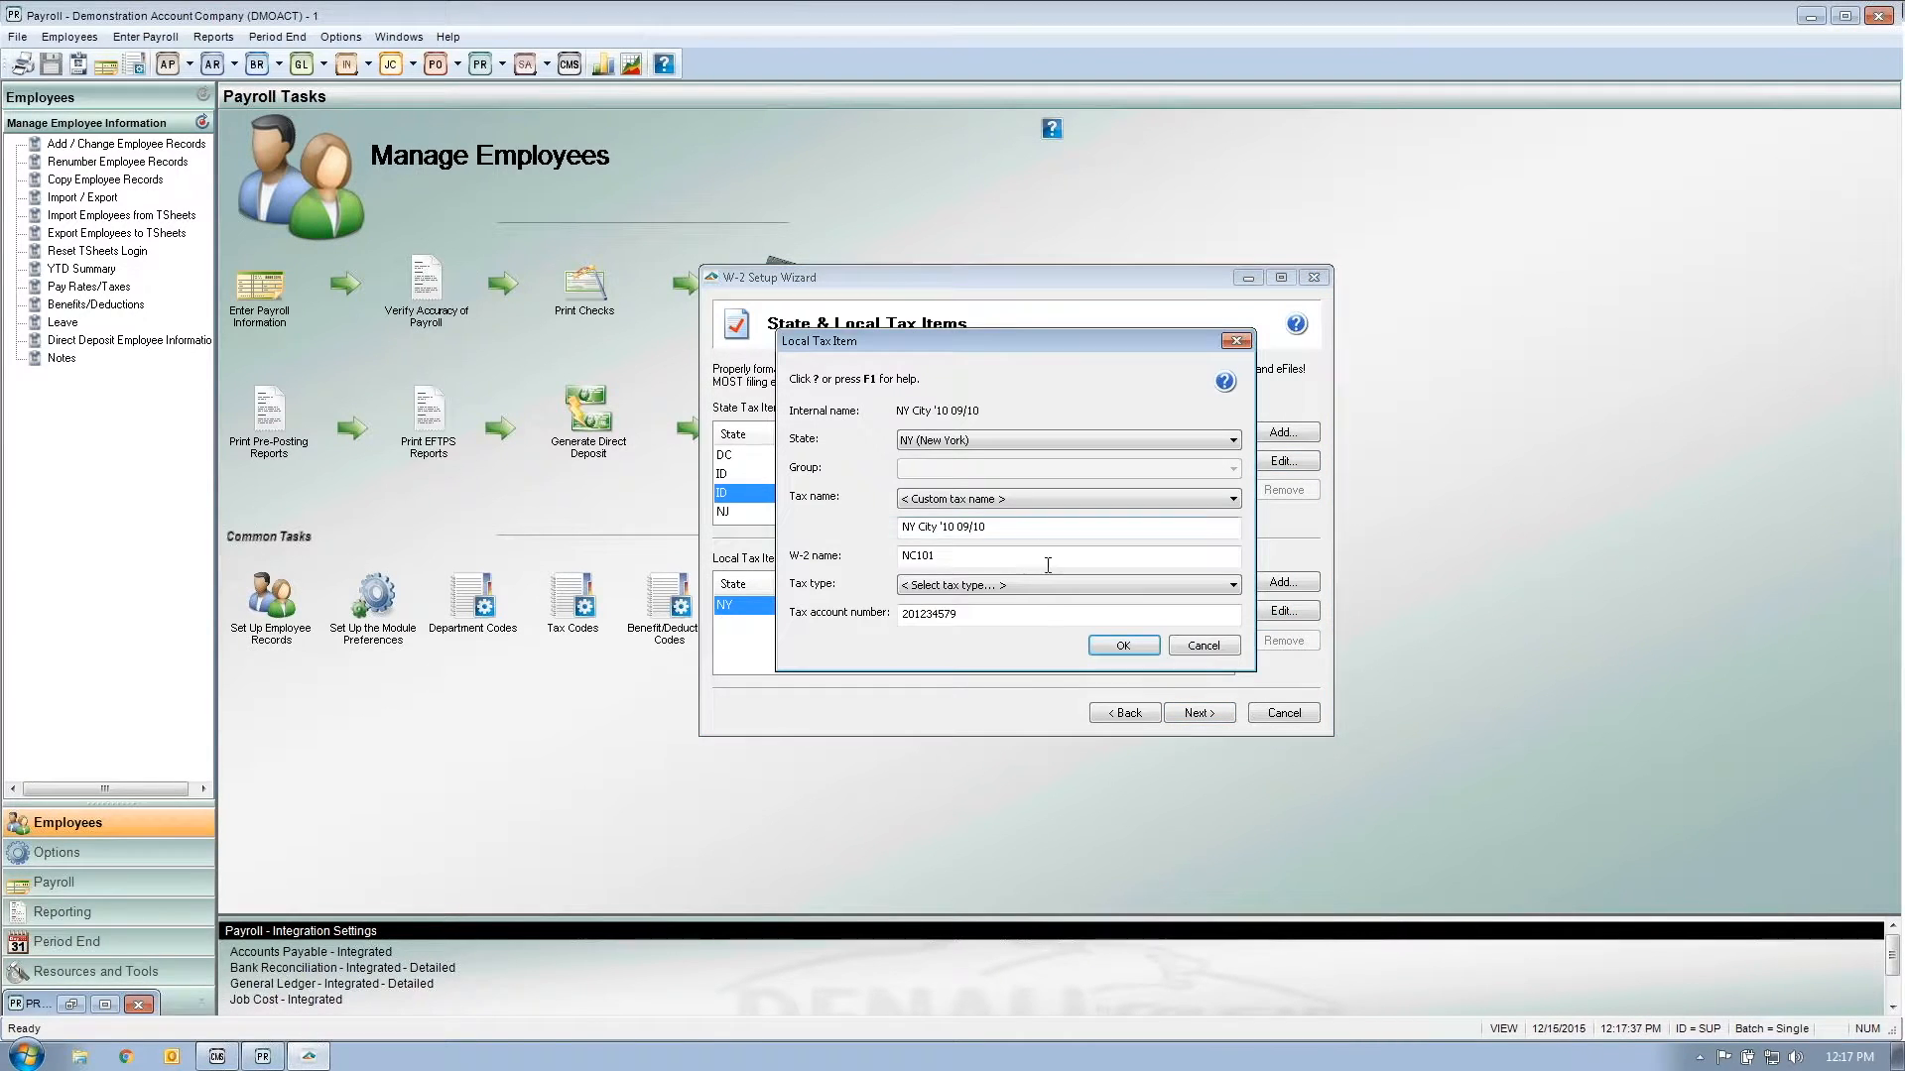
click(1153, 644)
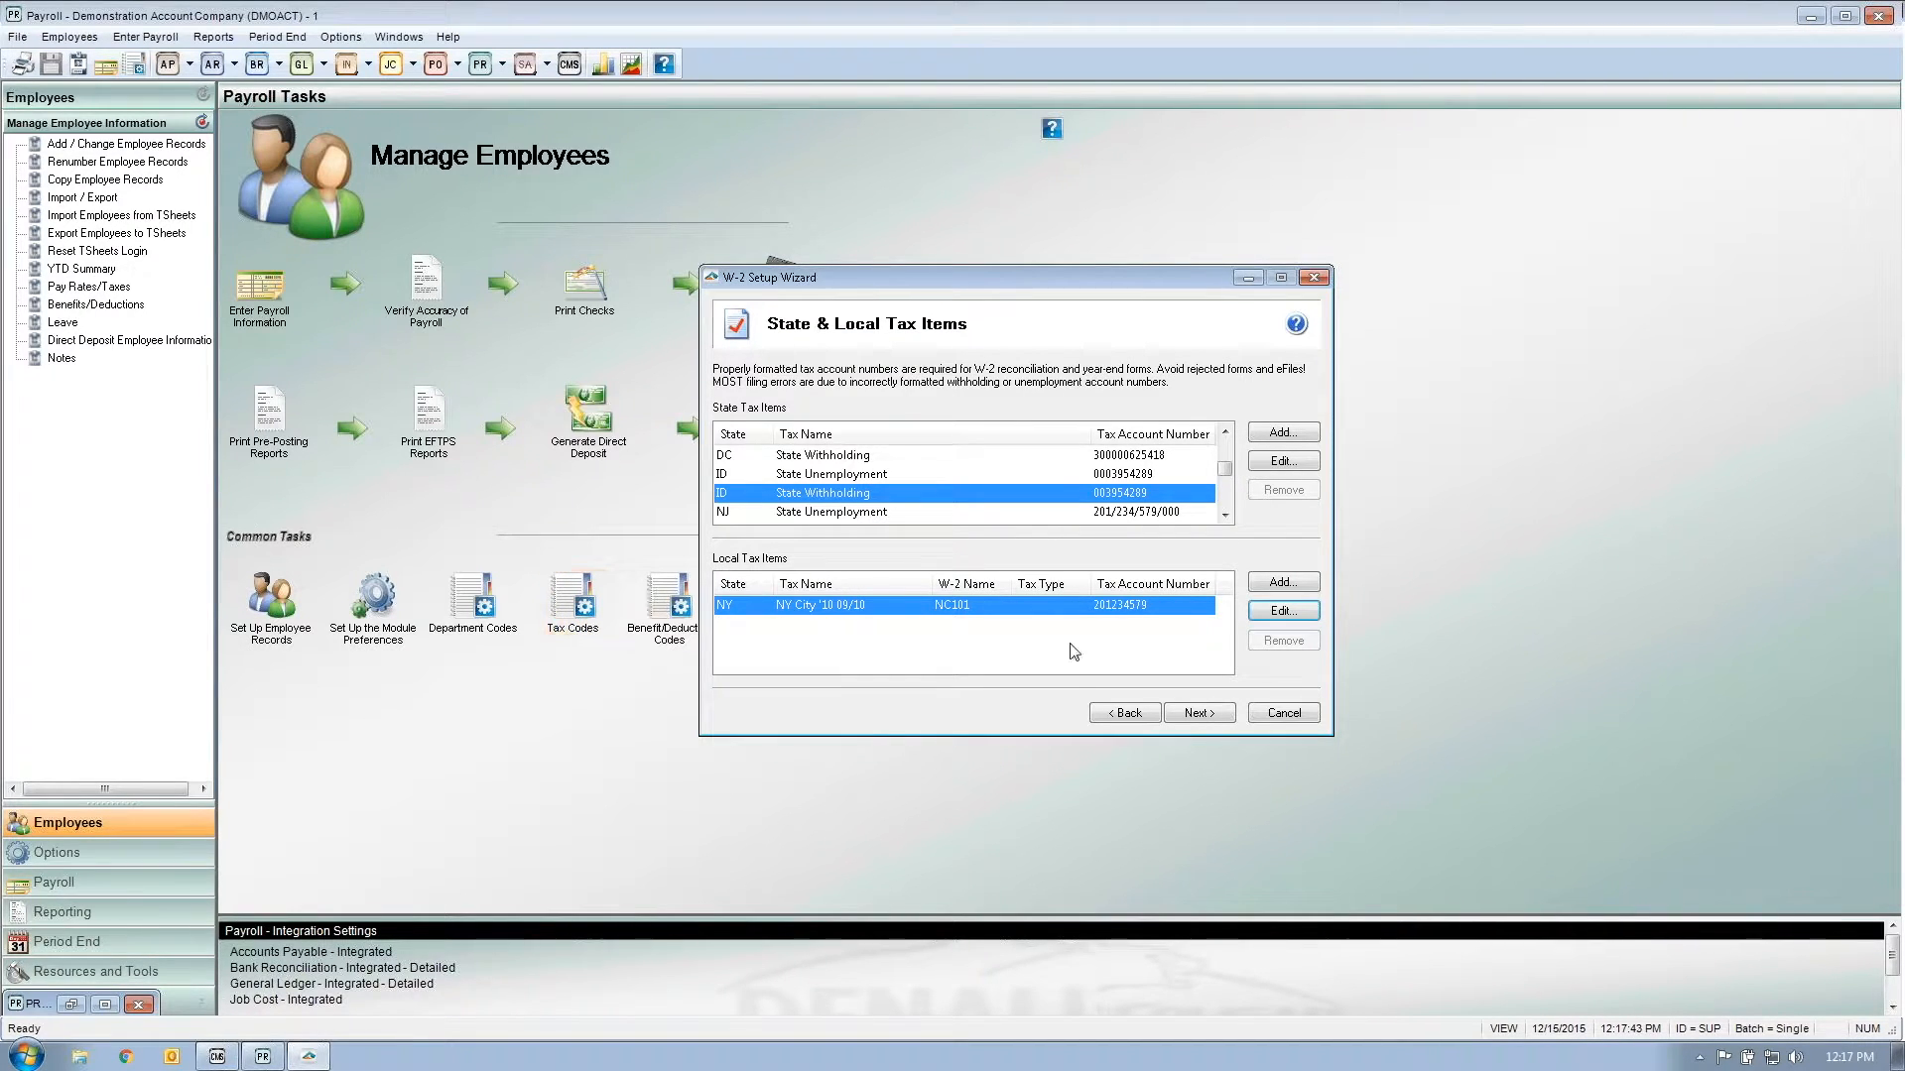
Step: Answer No to electronic-only W-2 delivery on Data Verification and continue to W-3 Information
click(1199, 714)
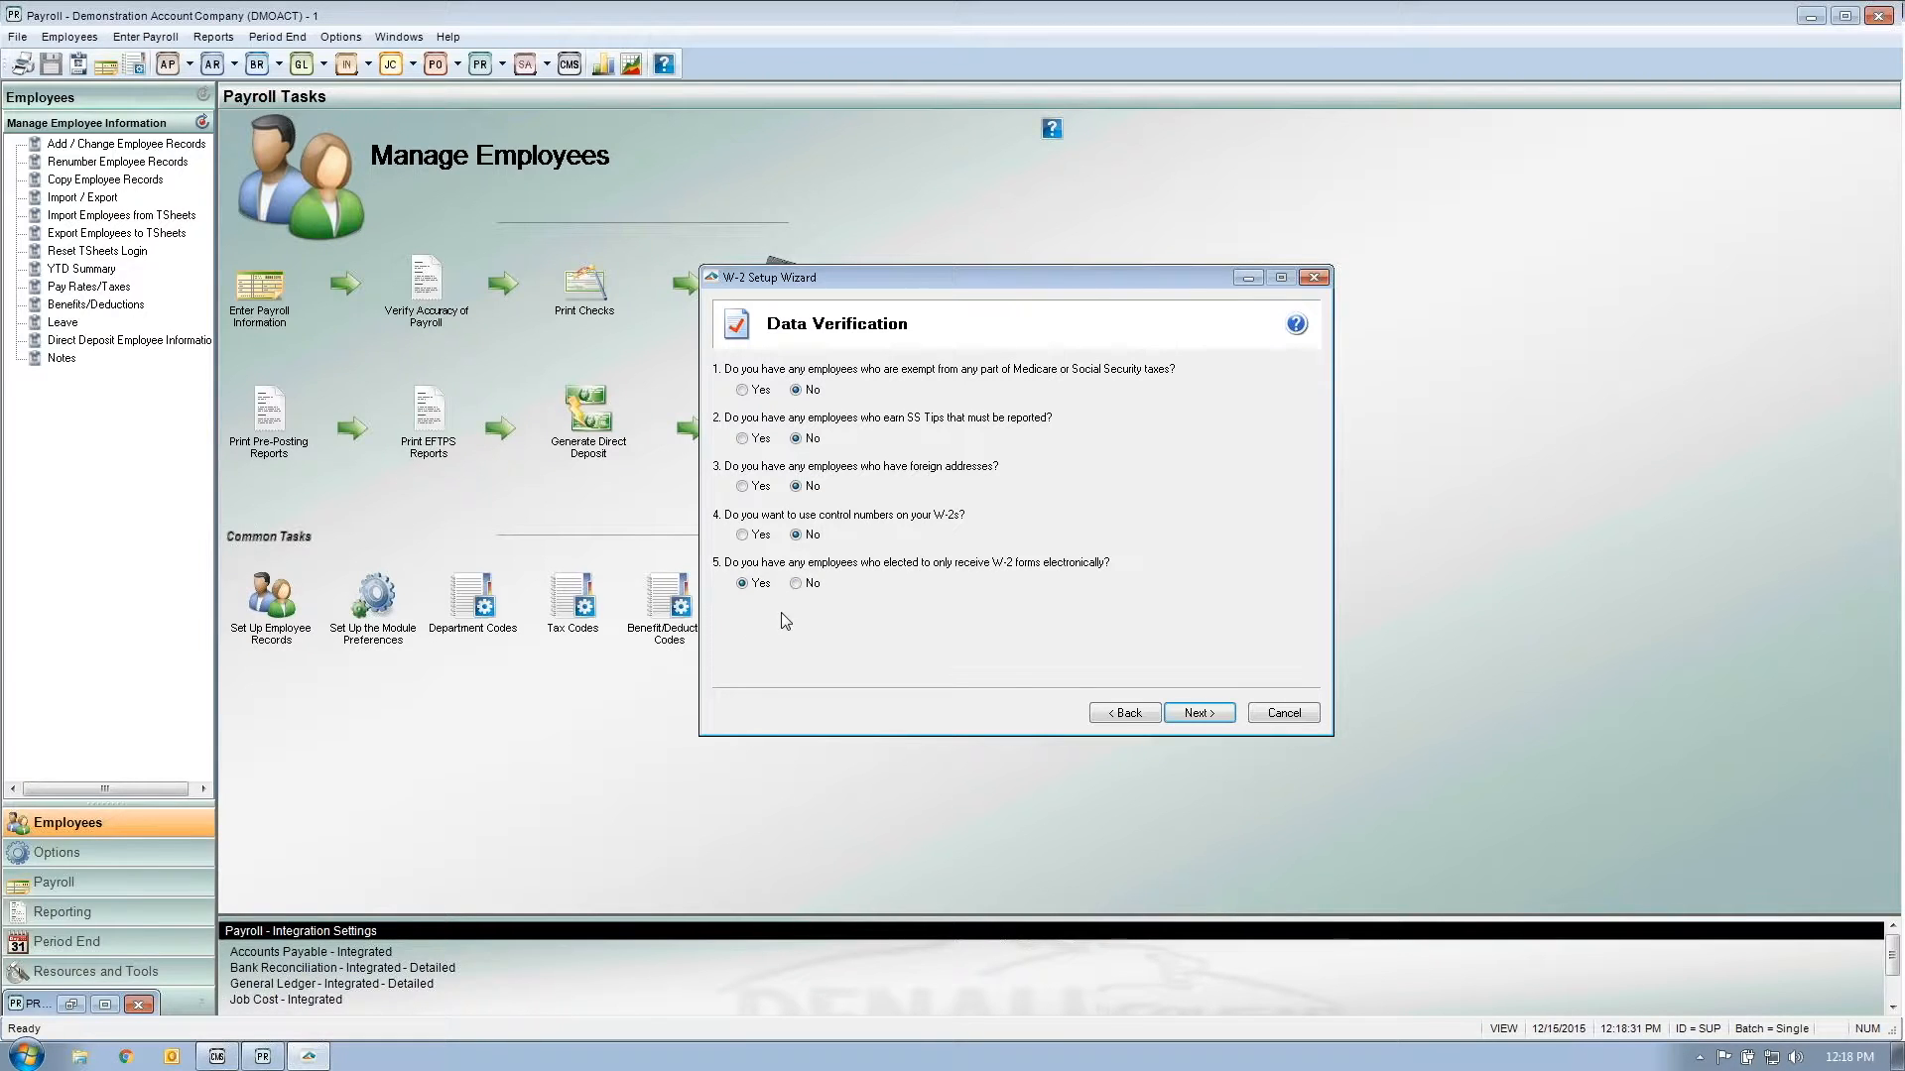
click(796, 584)
click(1198, 713)
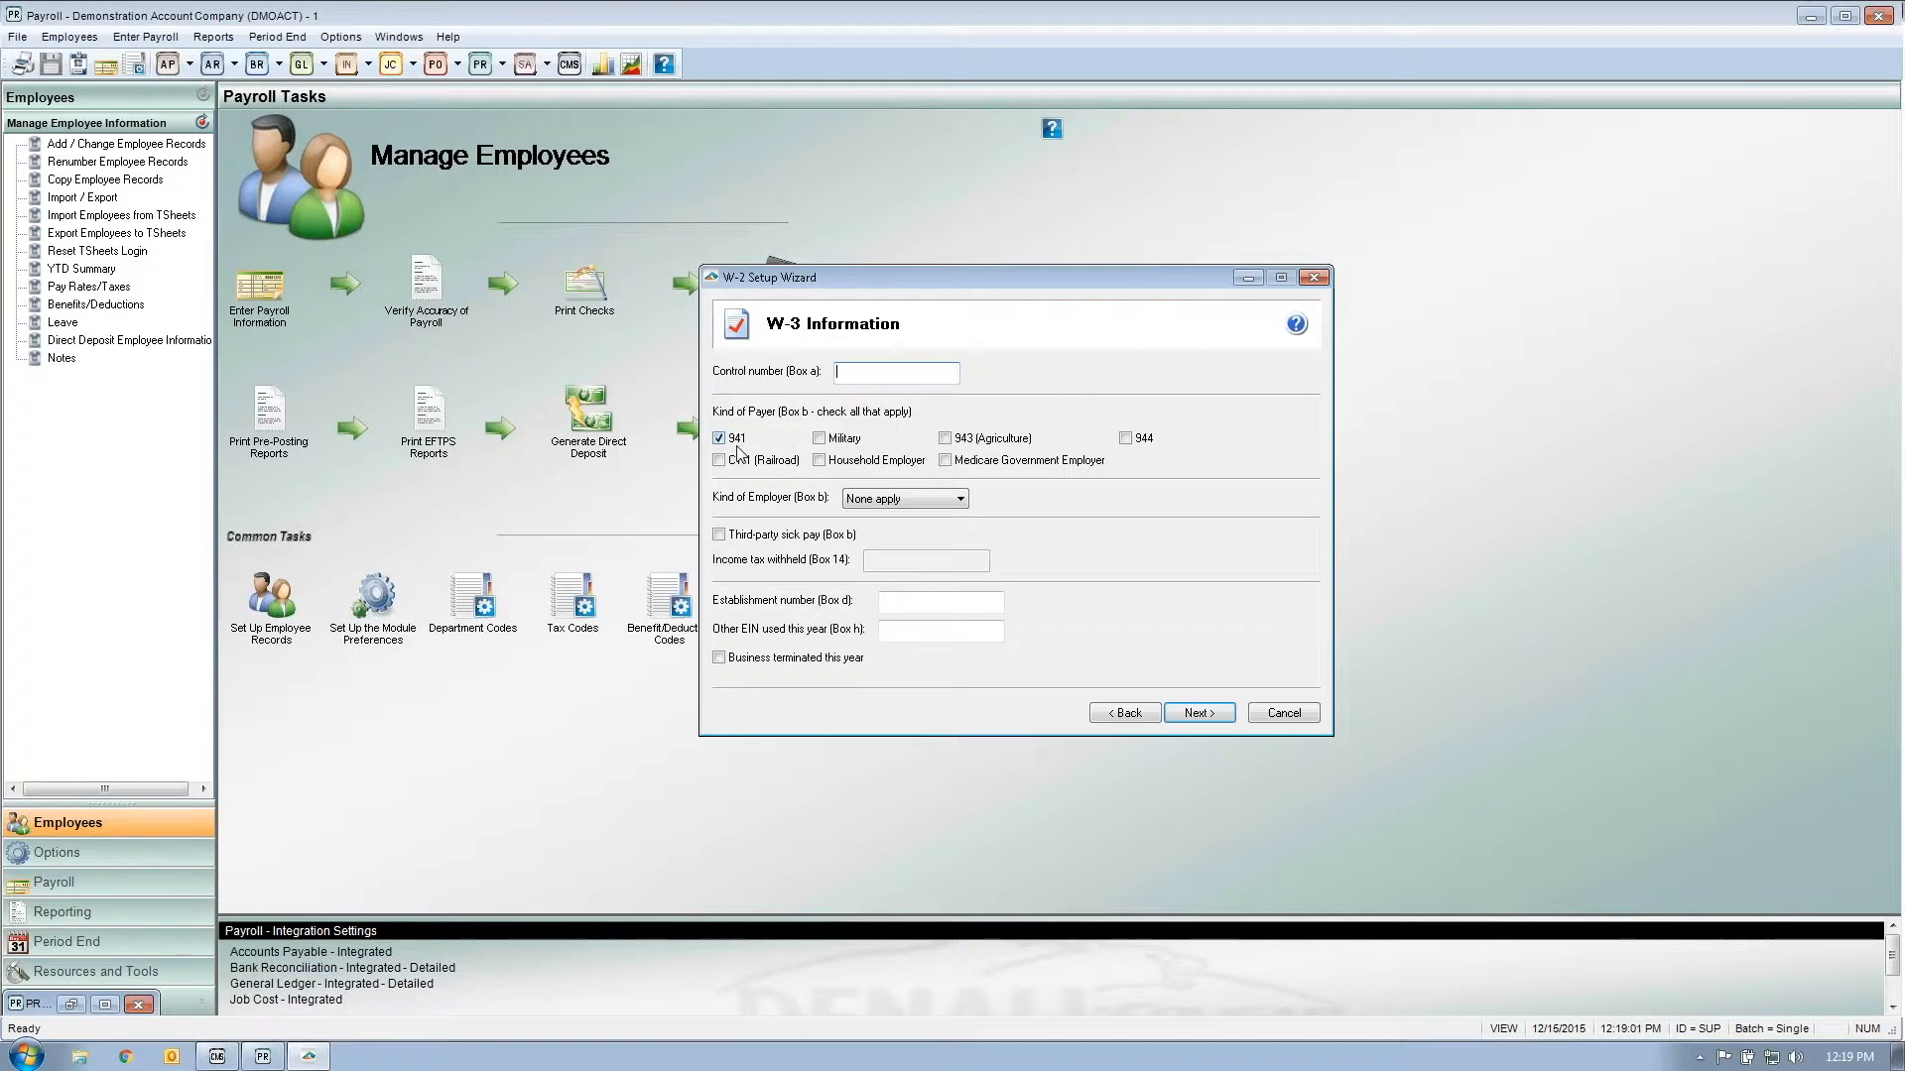
click(820, 439)
click(946, 440)
click(818, 439)
click(959, 502)
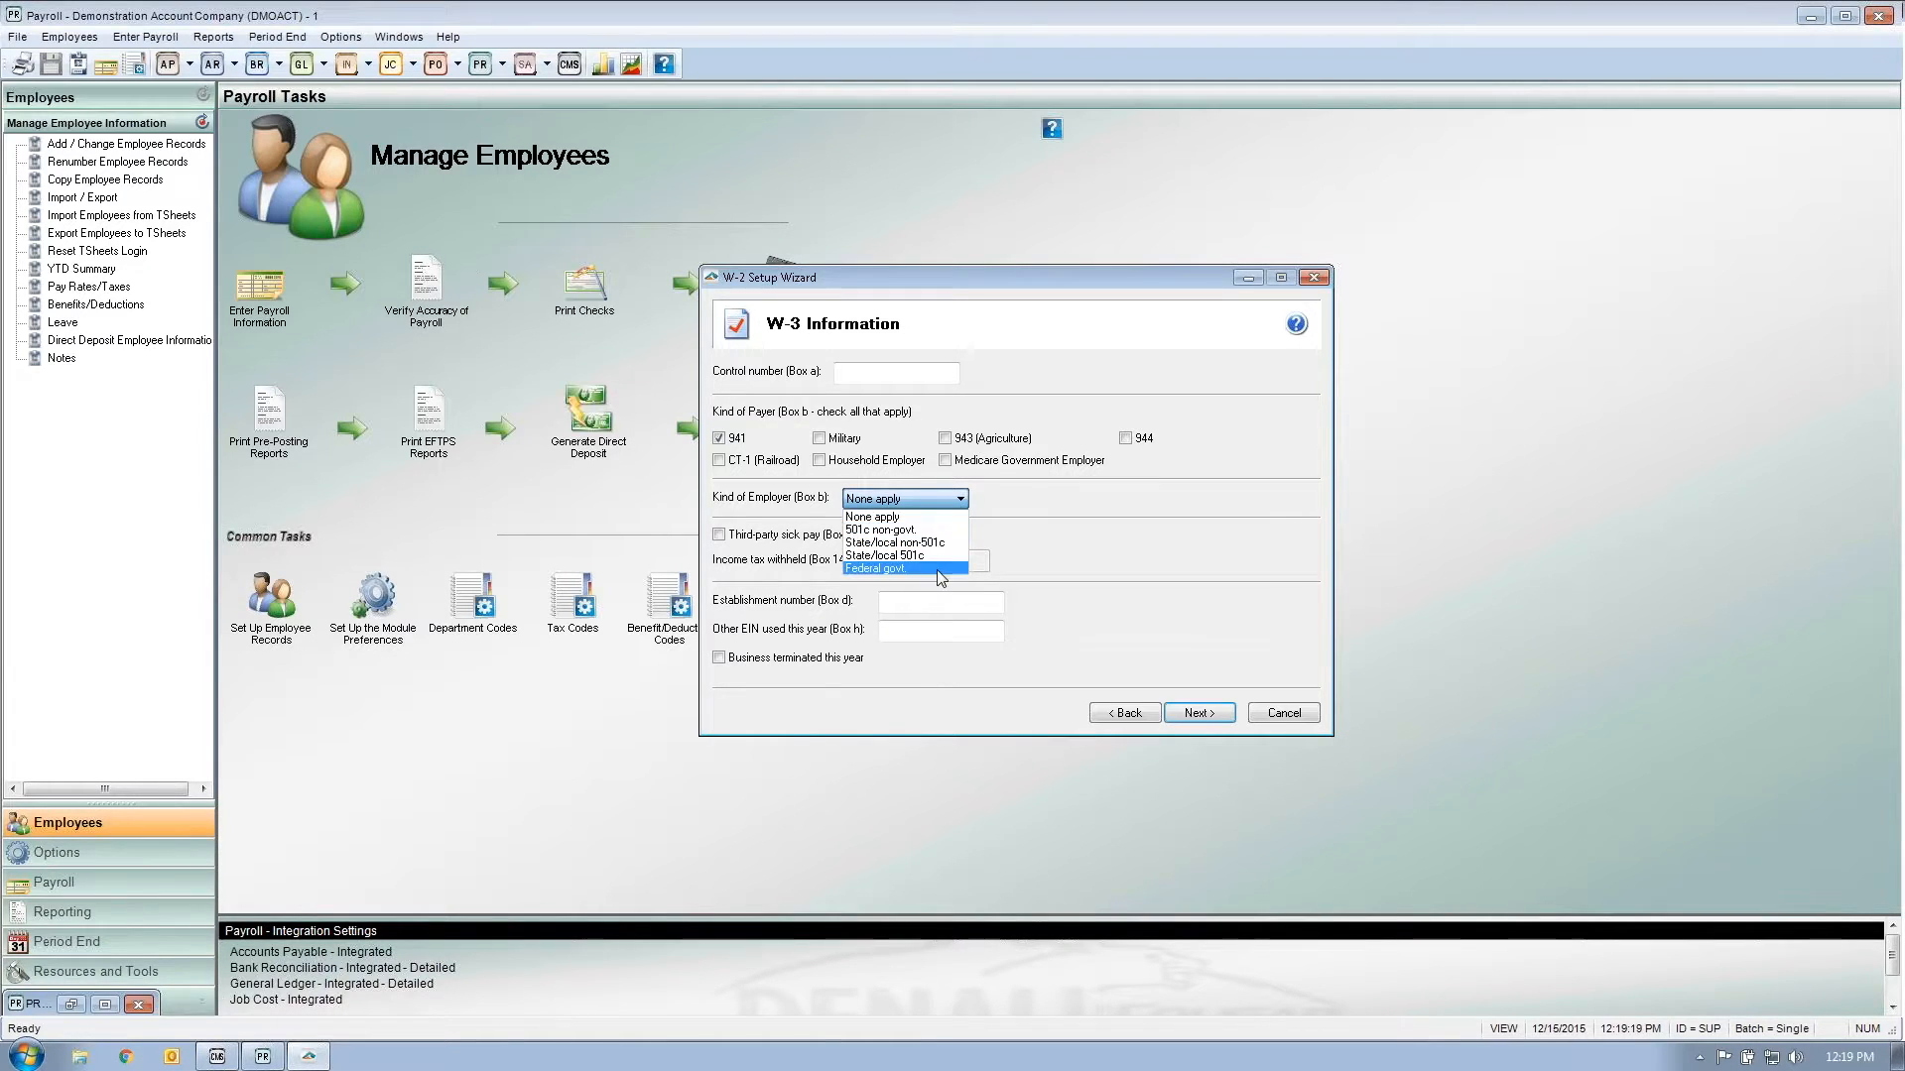
click(937, 517)
click(945, 504)
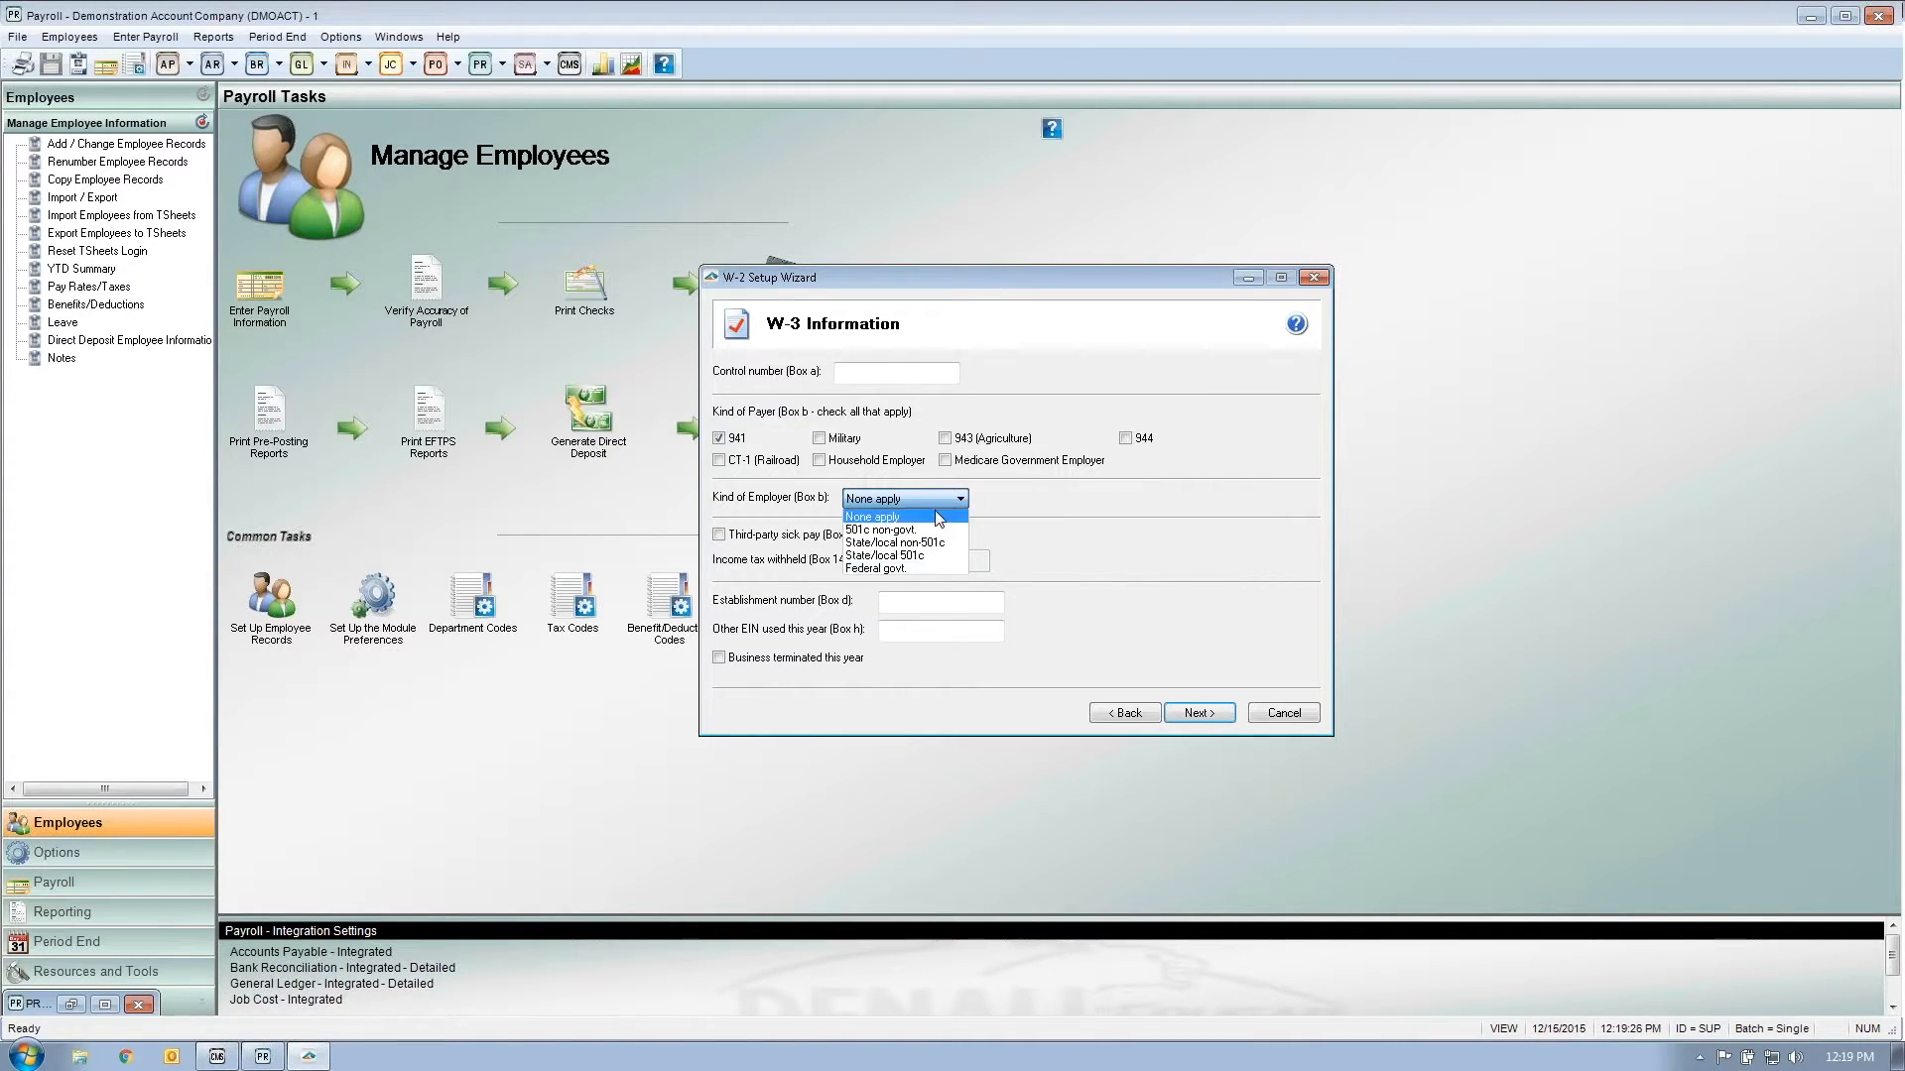
click(938, 518)
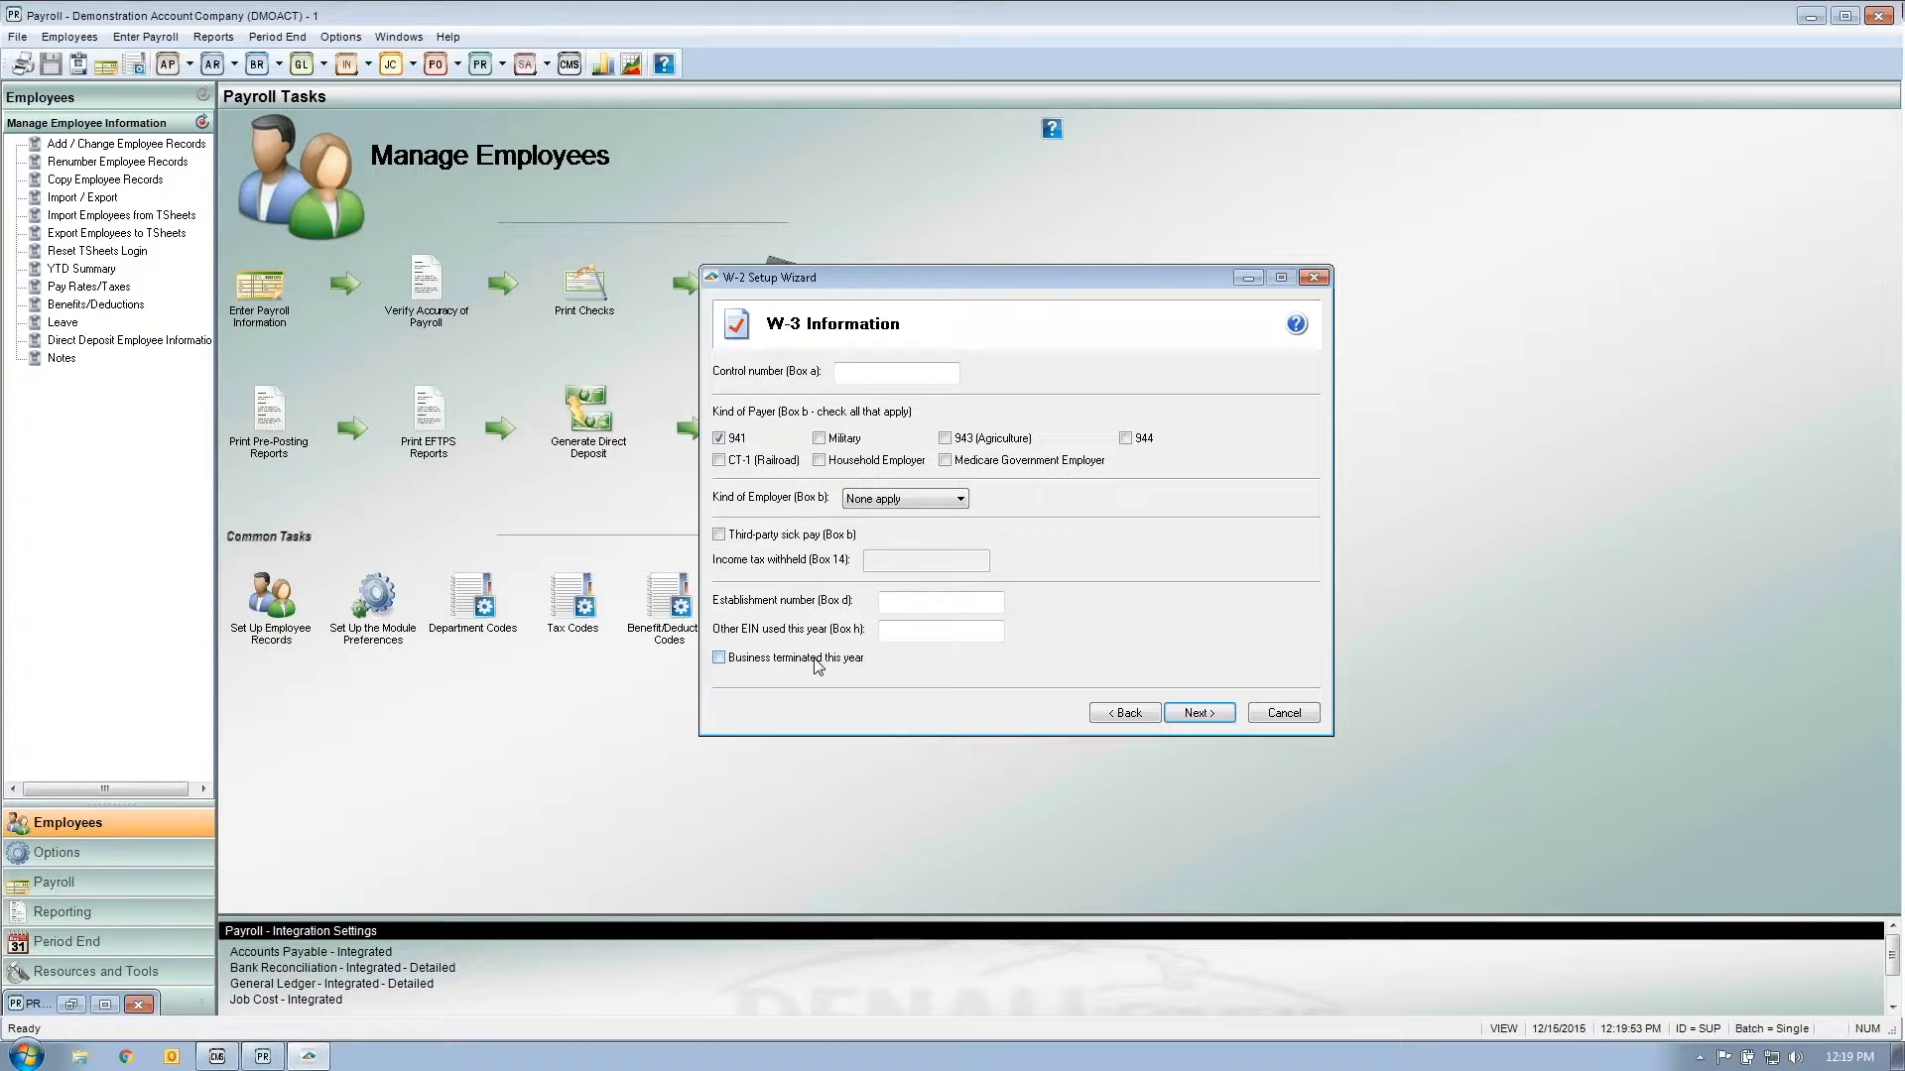
Step: Advance to the Multiple Payroll Data Files page, keeping the single payroll data file answer
click(1199, 714)
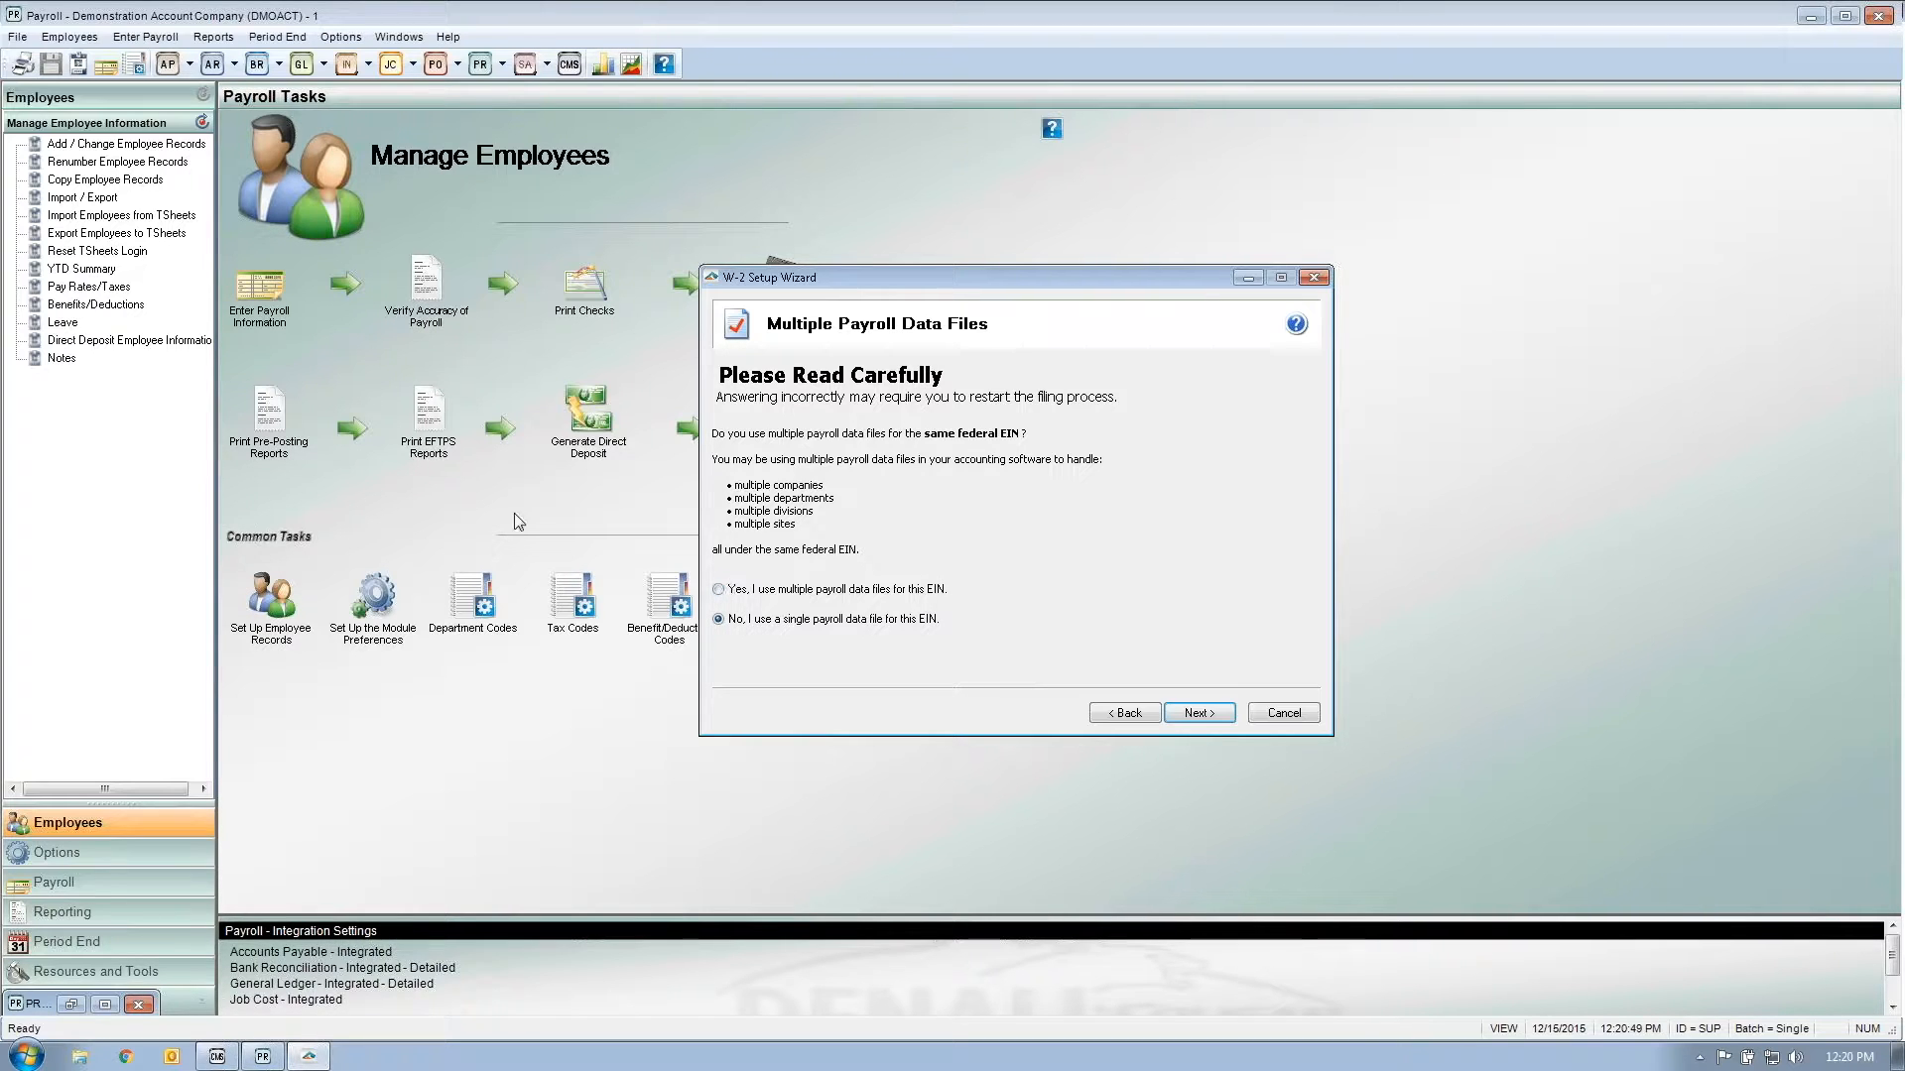
click(216, 1056)
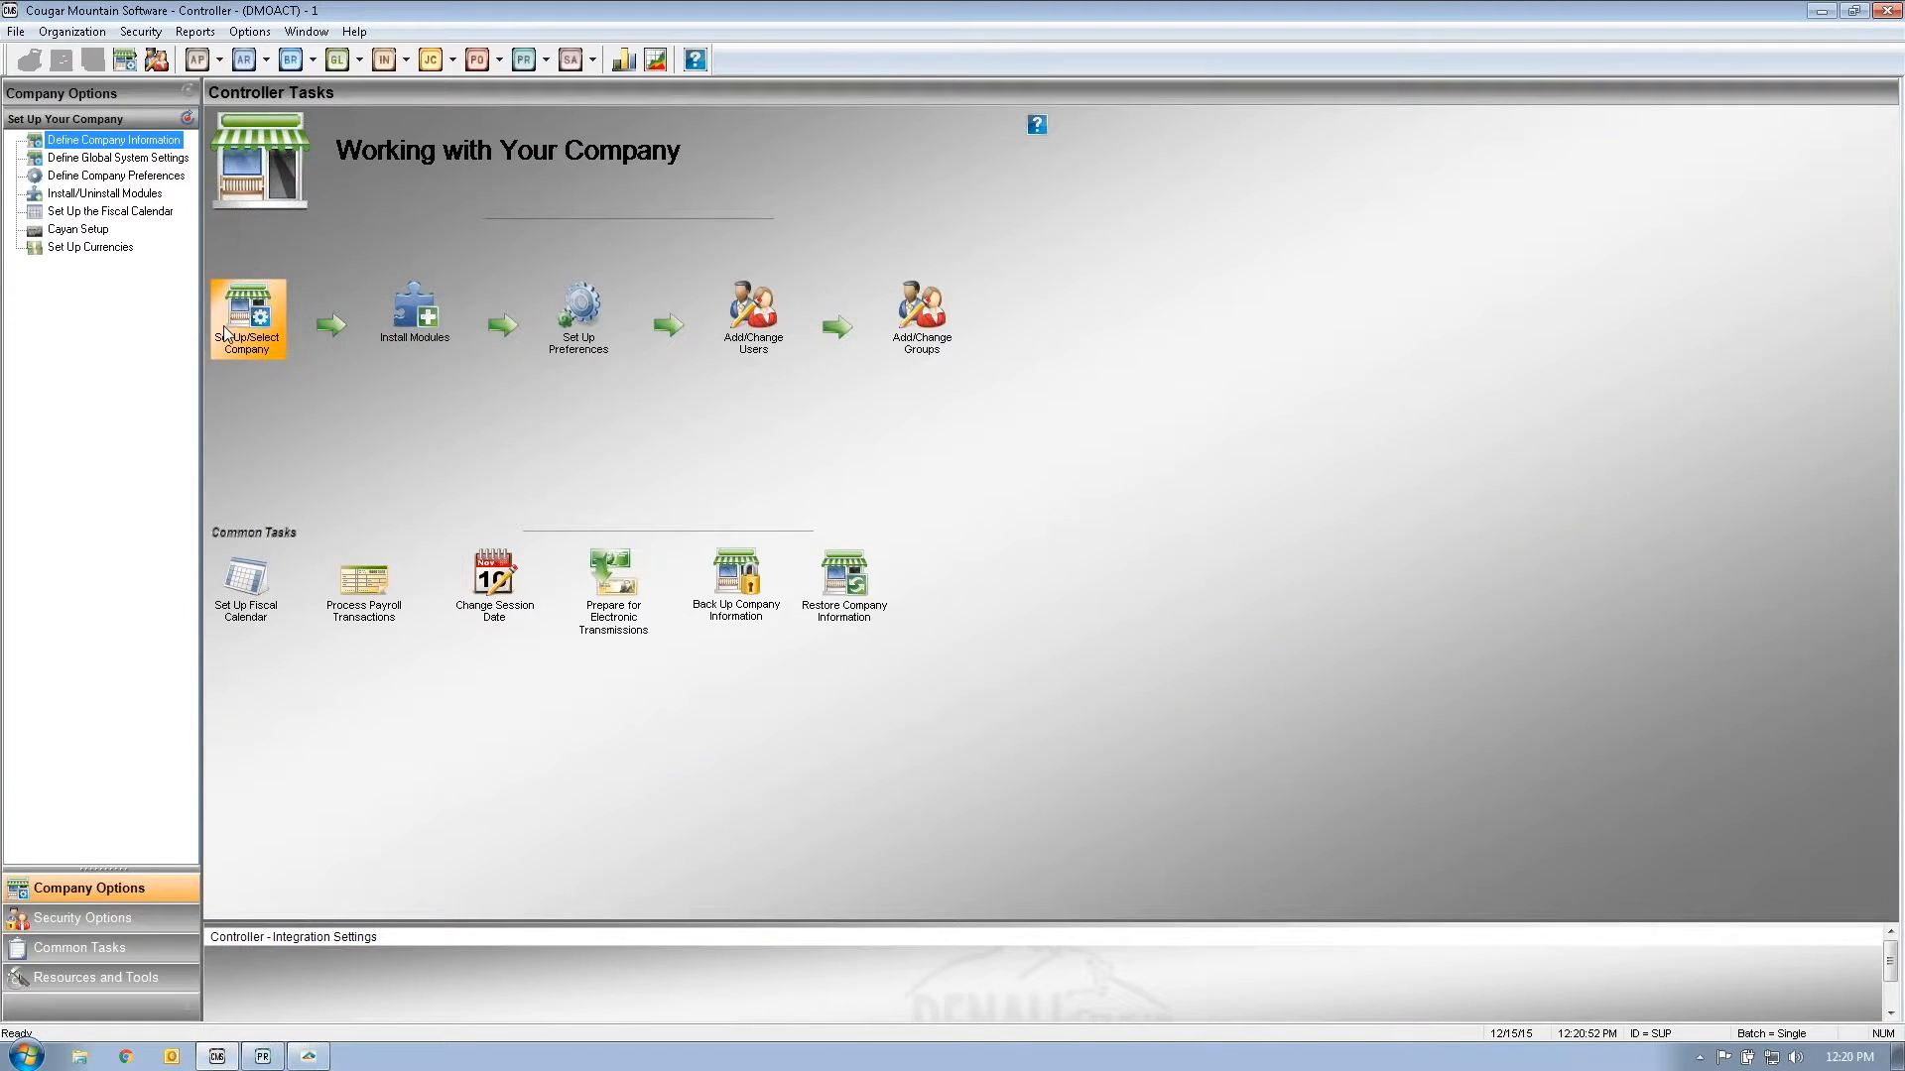
click(248, 318)
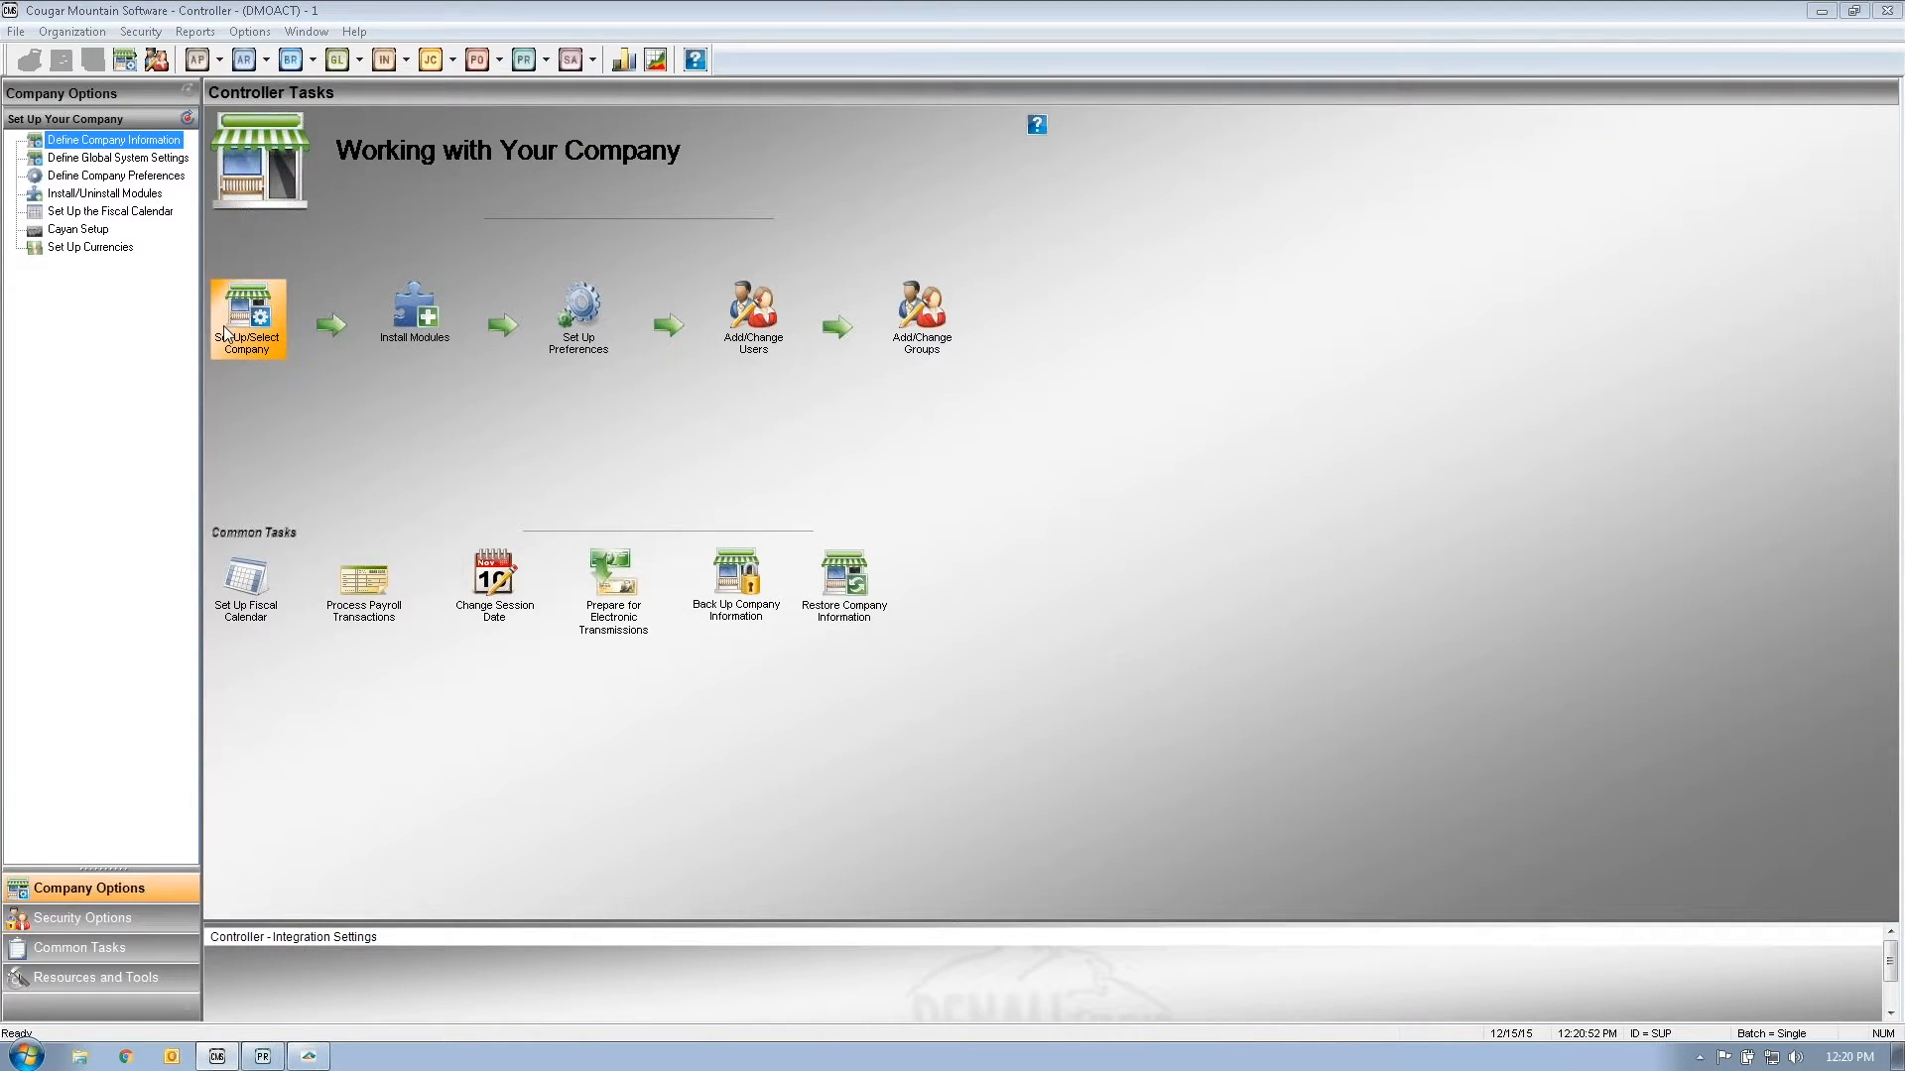
mouse_move(1069, 614)
mouse_down()
mouse_move(1072, 647)
mouse_move(1077, 597)
mouse_up()
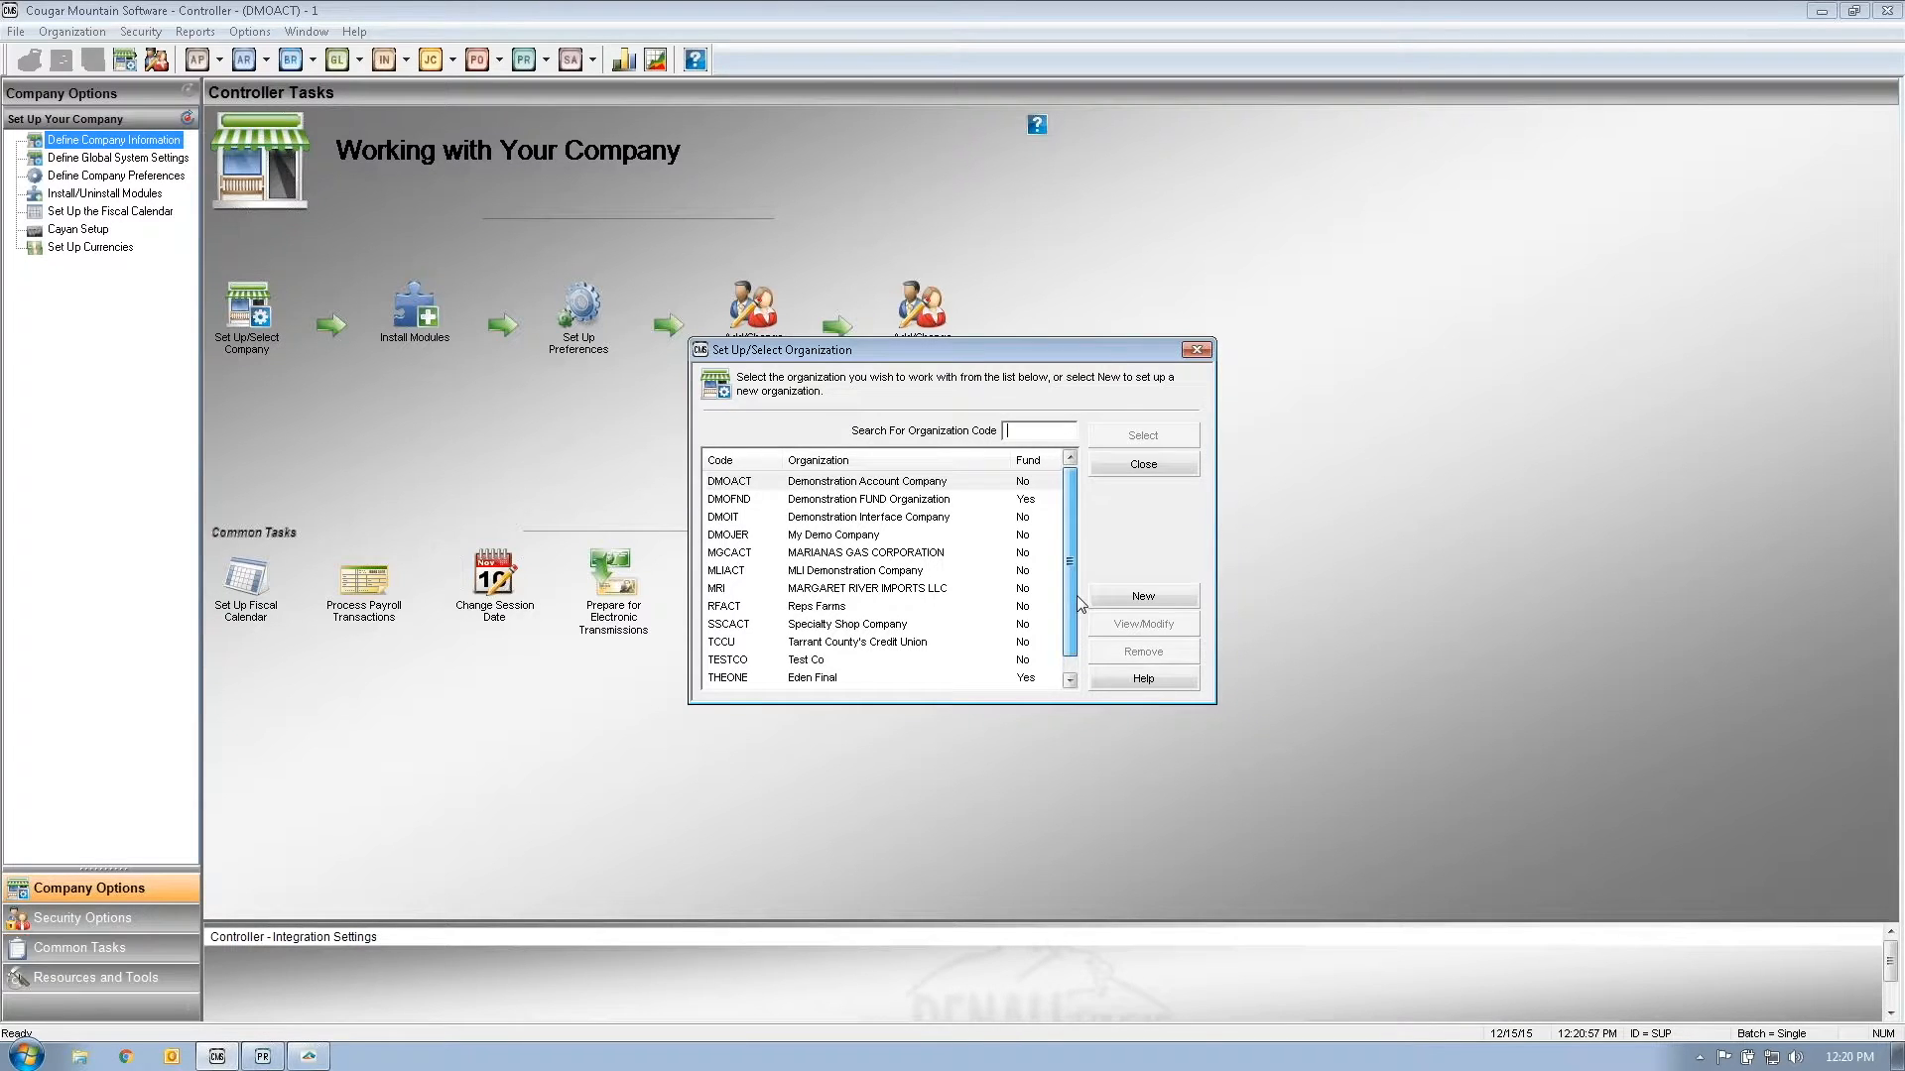
click(1143, 464)
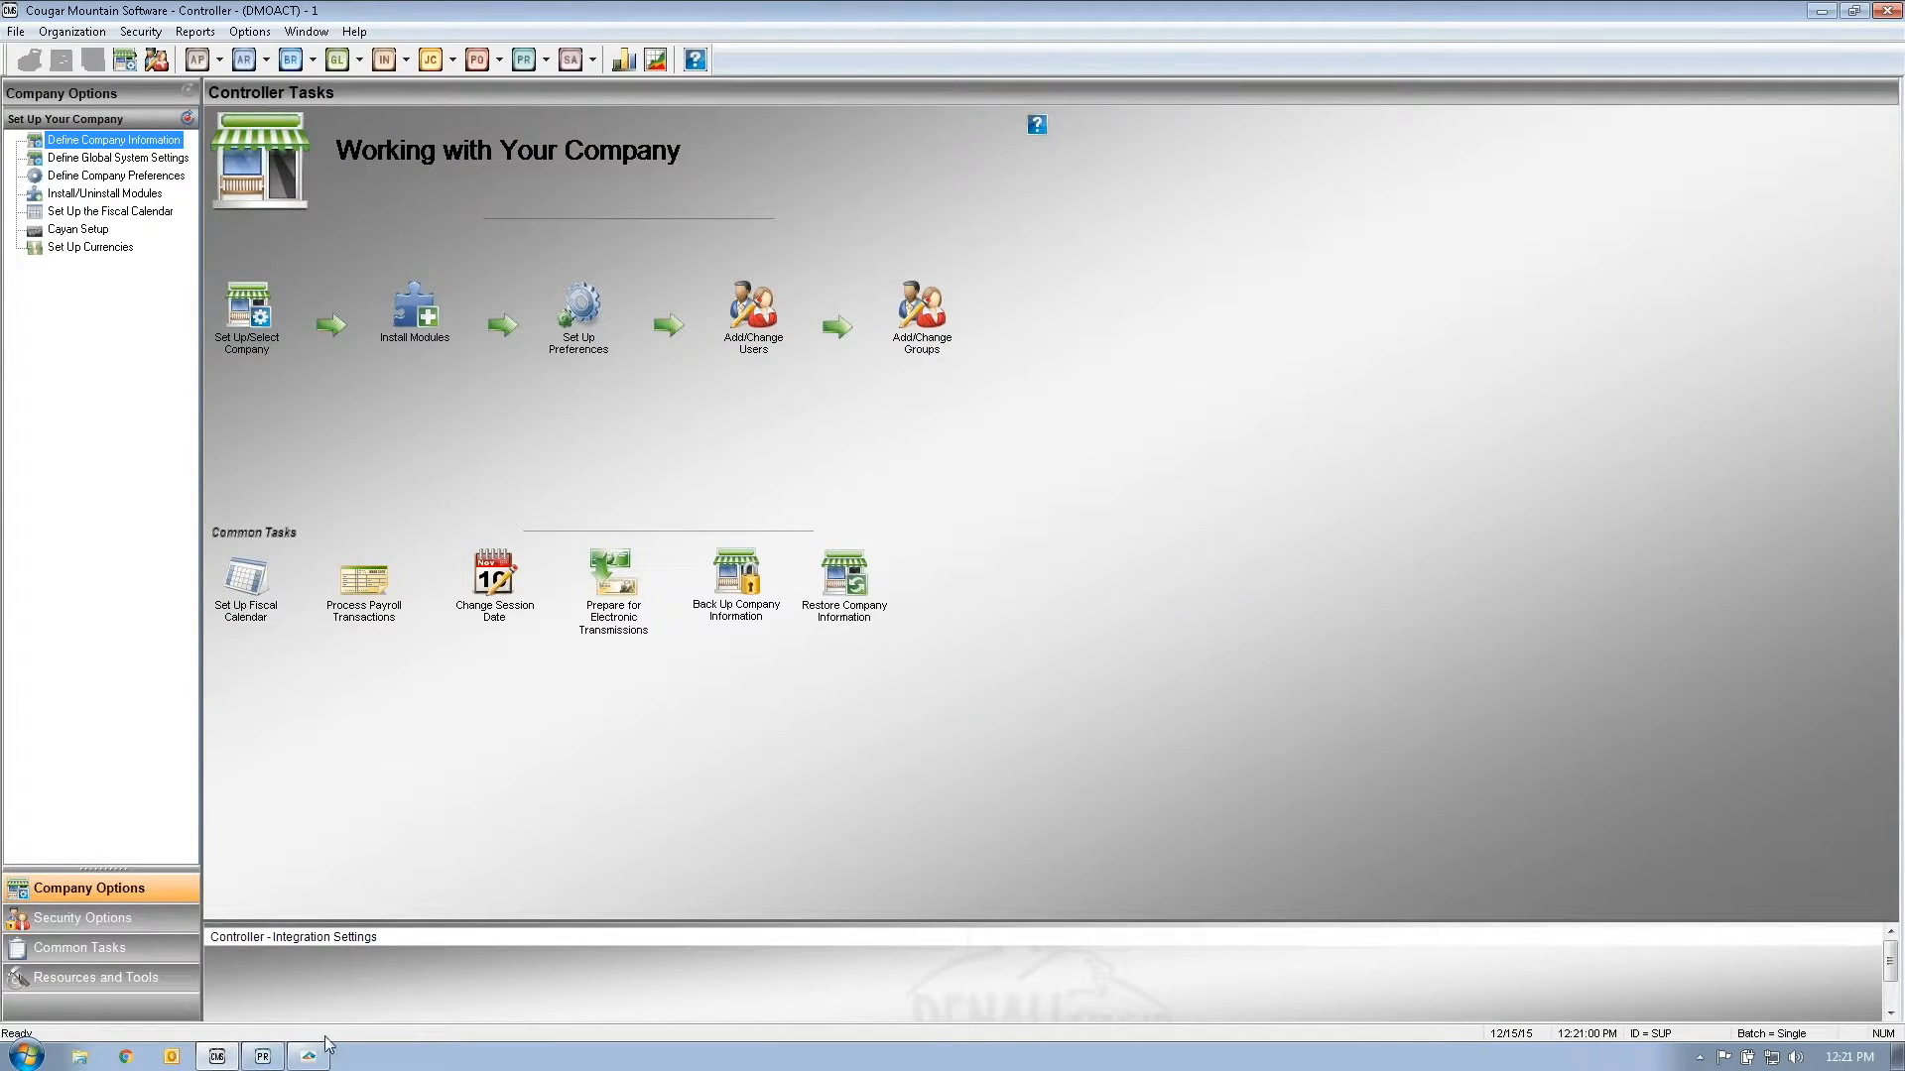
click(263, 1060)
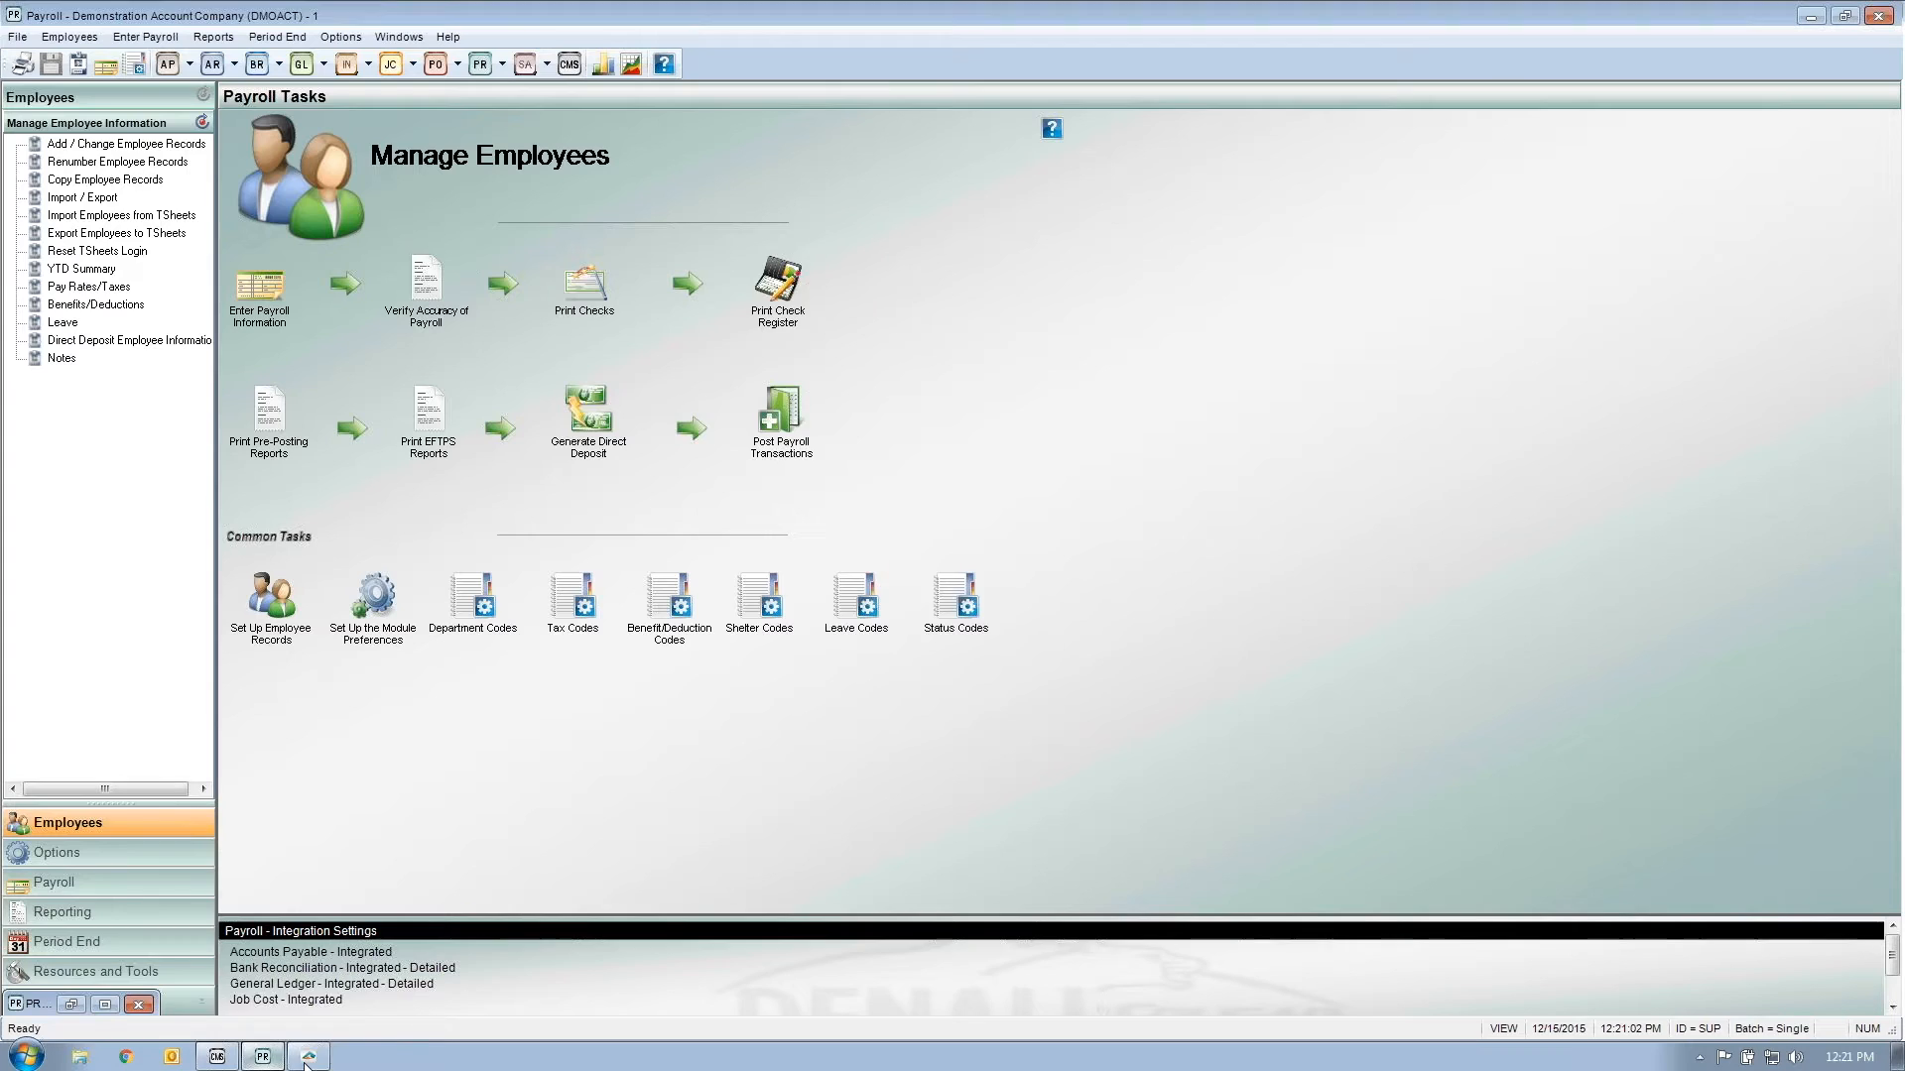
click(309, 1058)
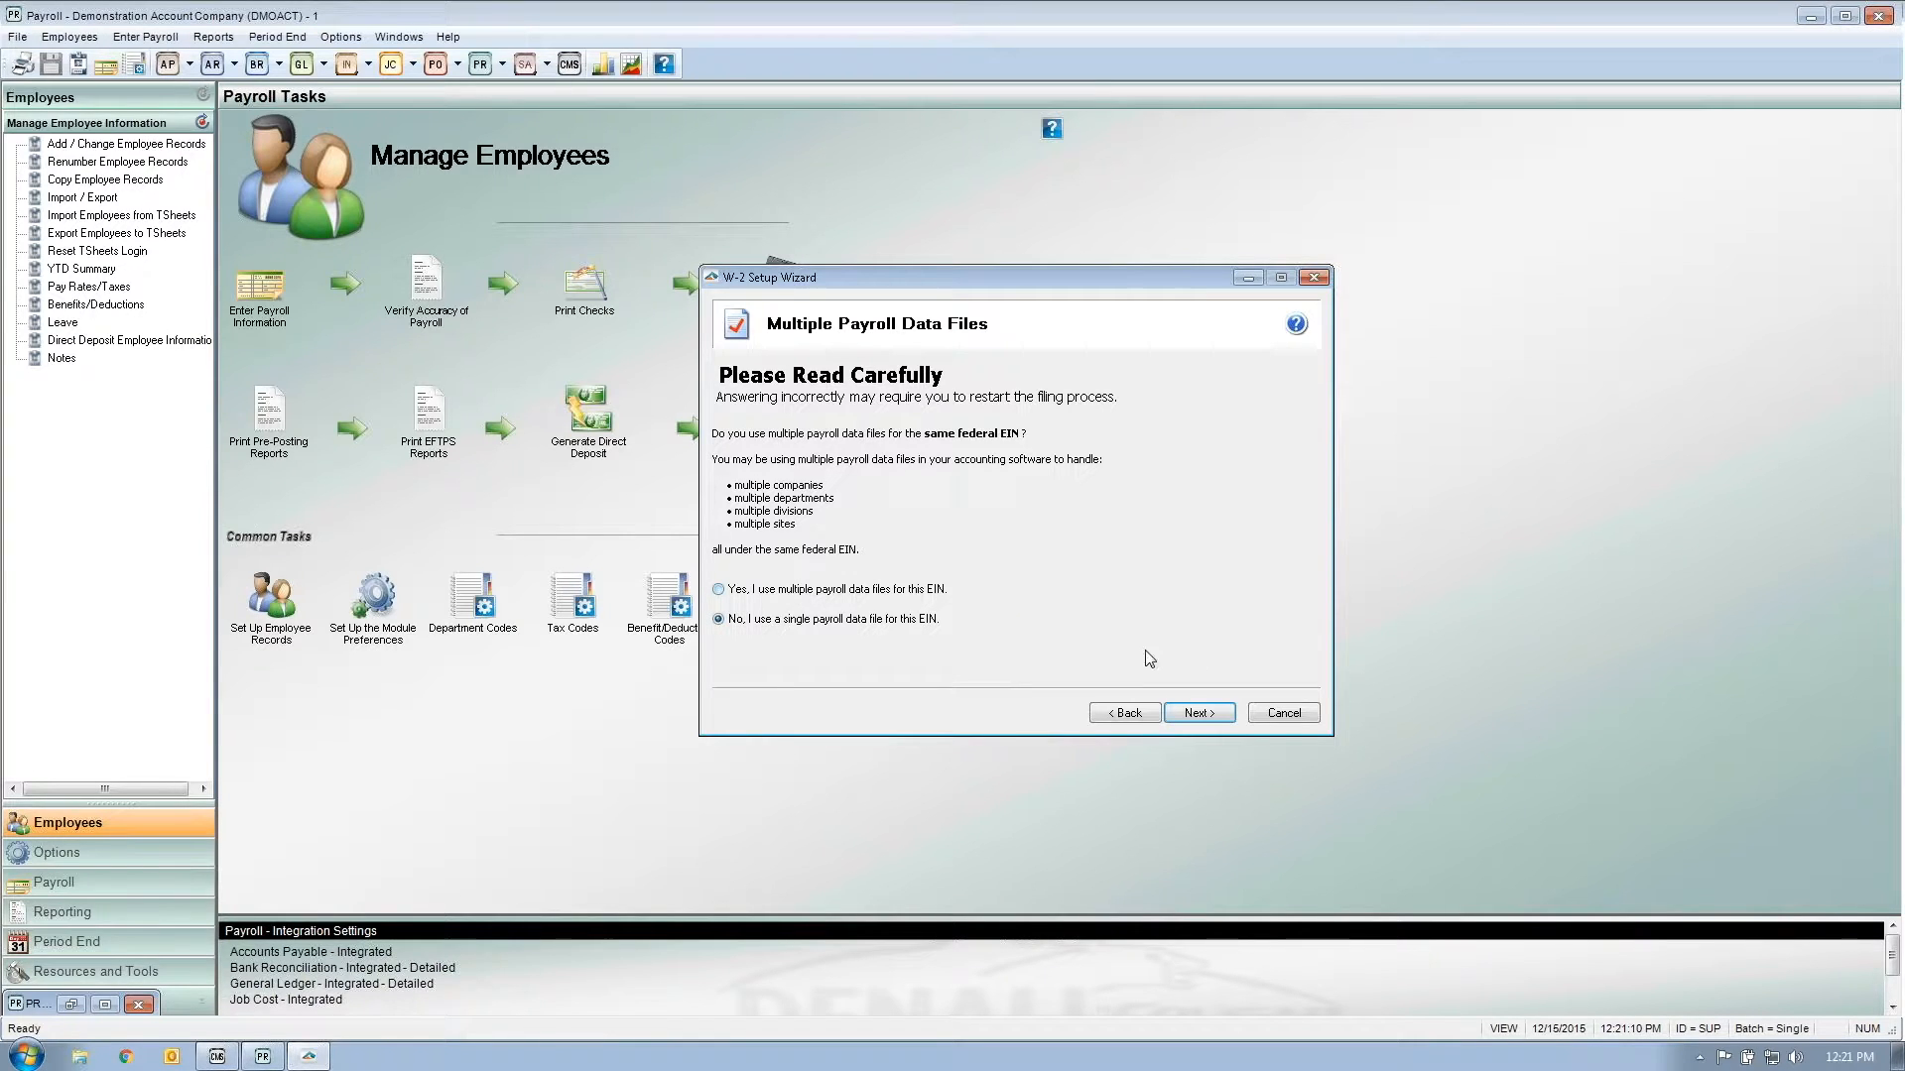
Step: Confirm a single payroll data file to finish the wizard, then dismiss the no-payroll-data warning
click(1211, 716)
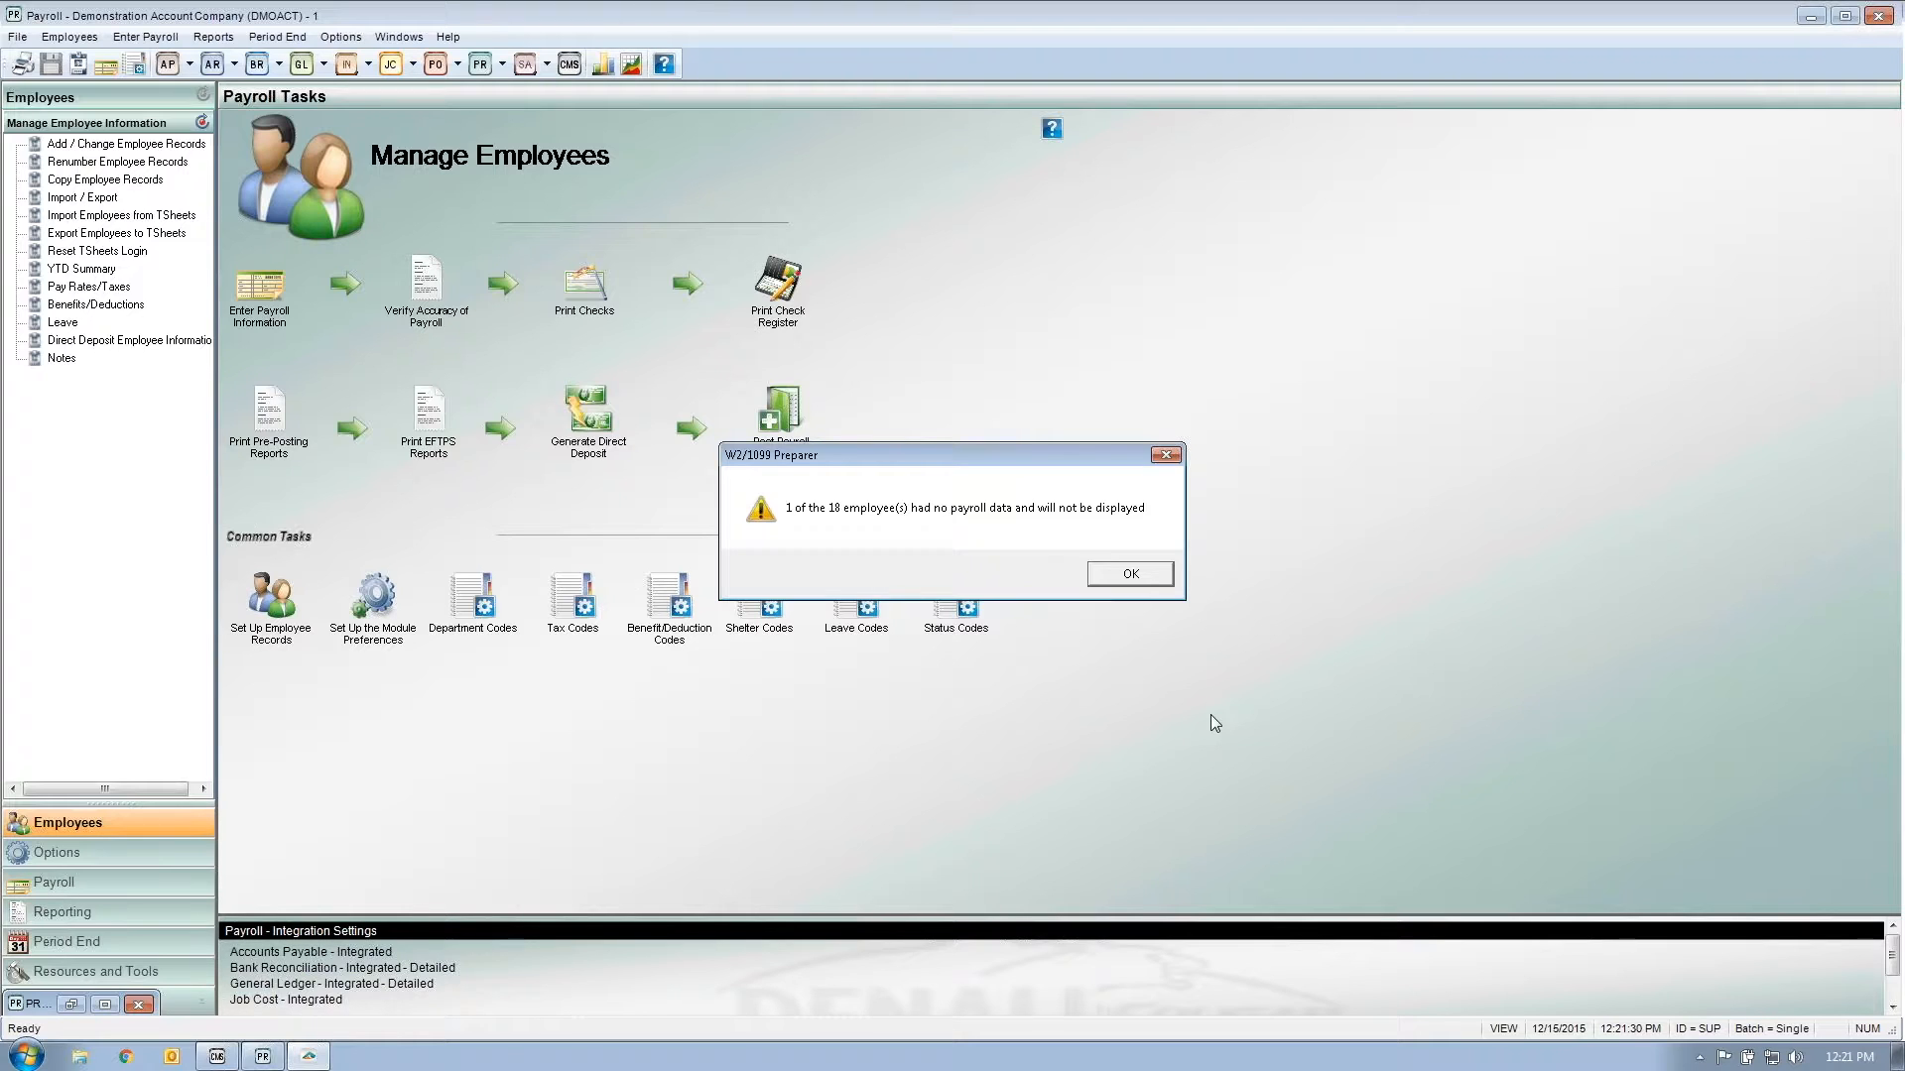
click(1128, 575)
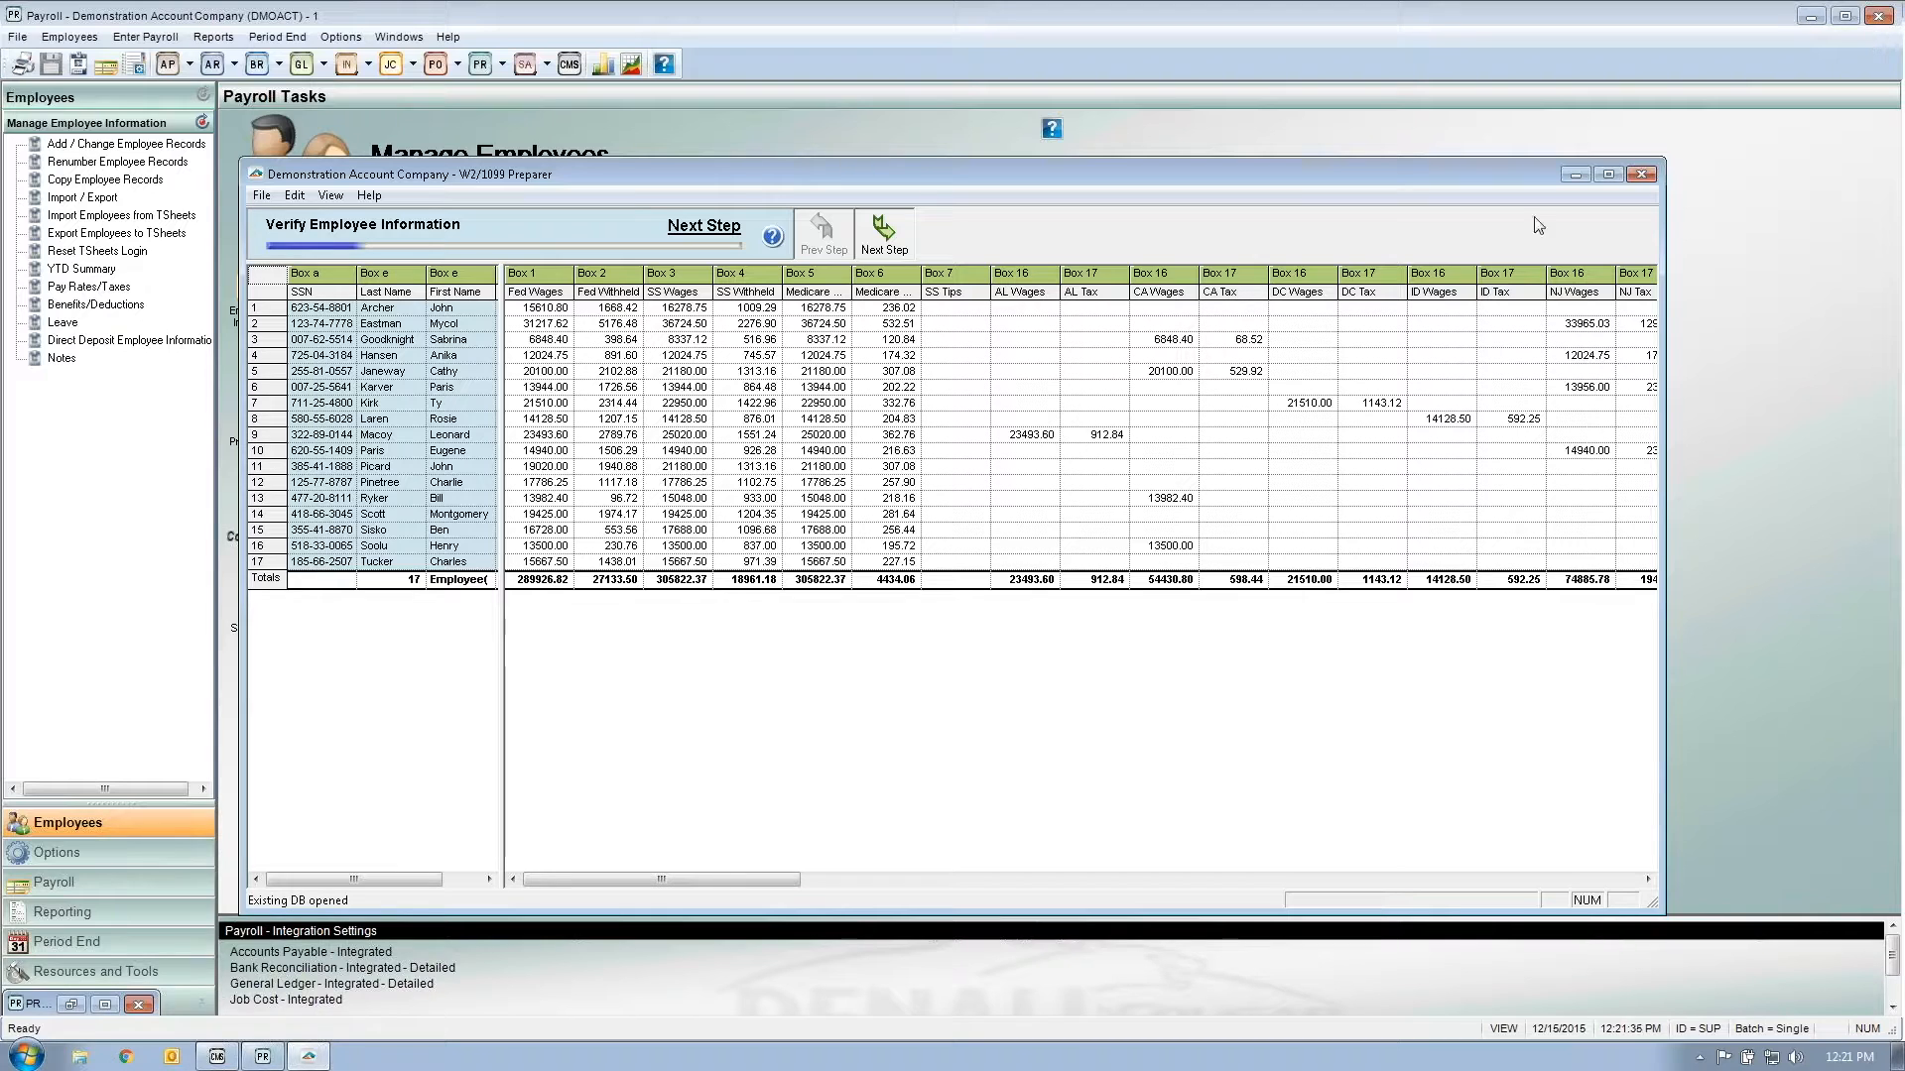
Step: Maximize the W2/1099 Preparer and step through the first five employee rows
click(1609, 174)
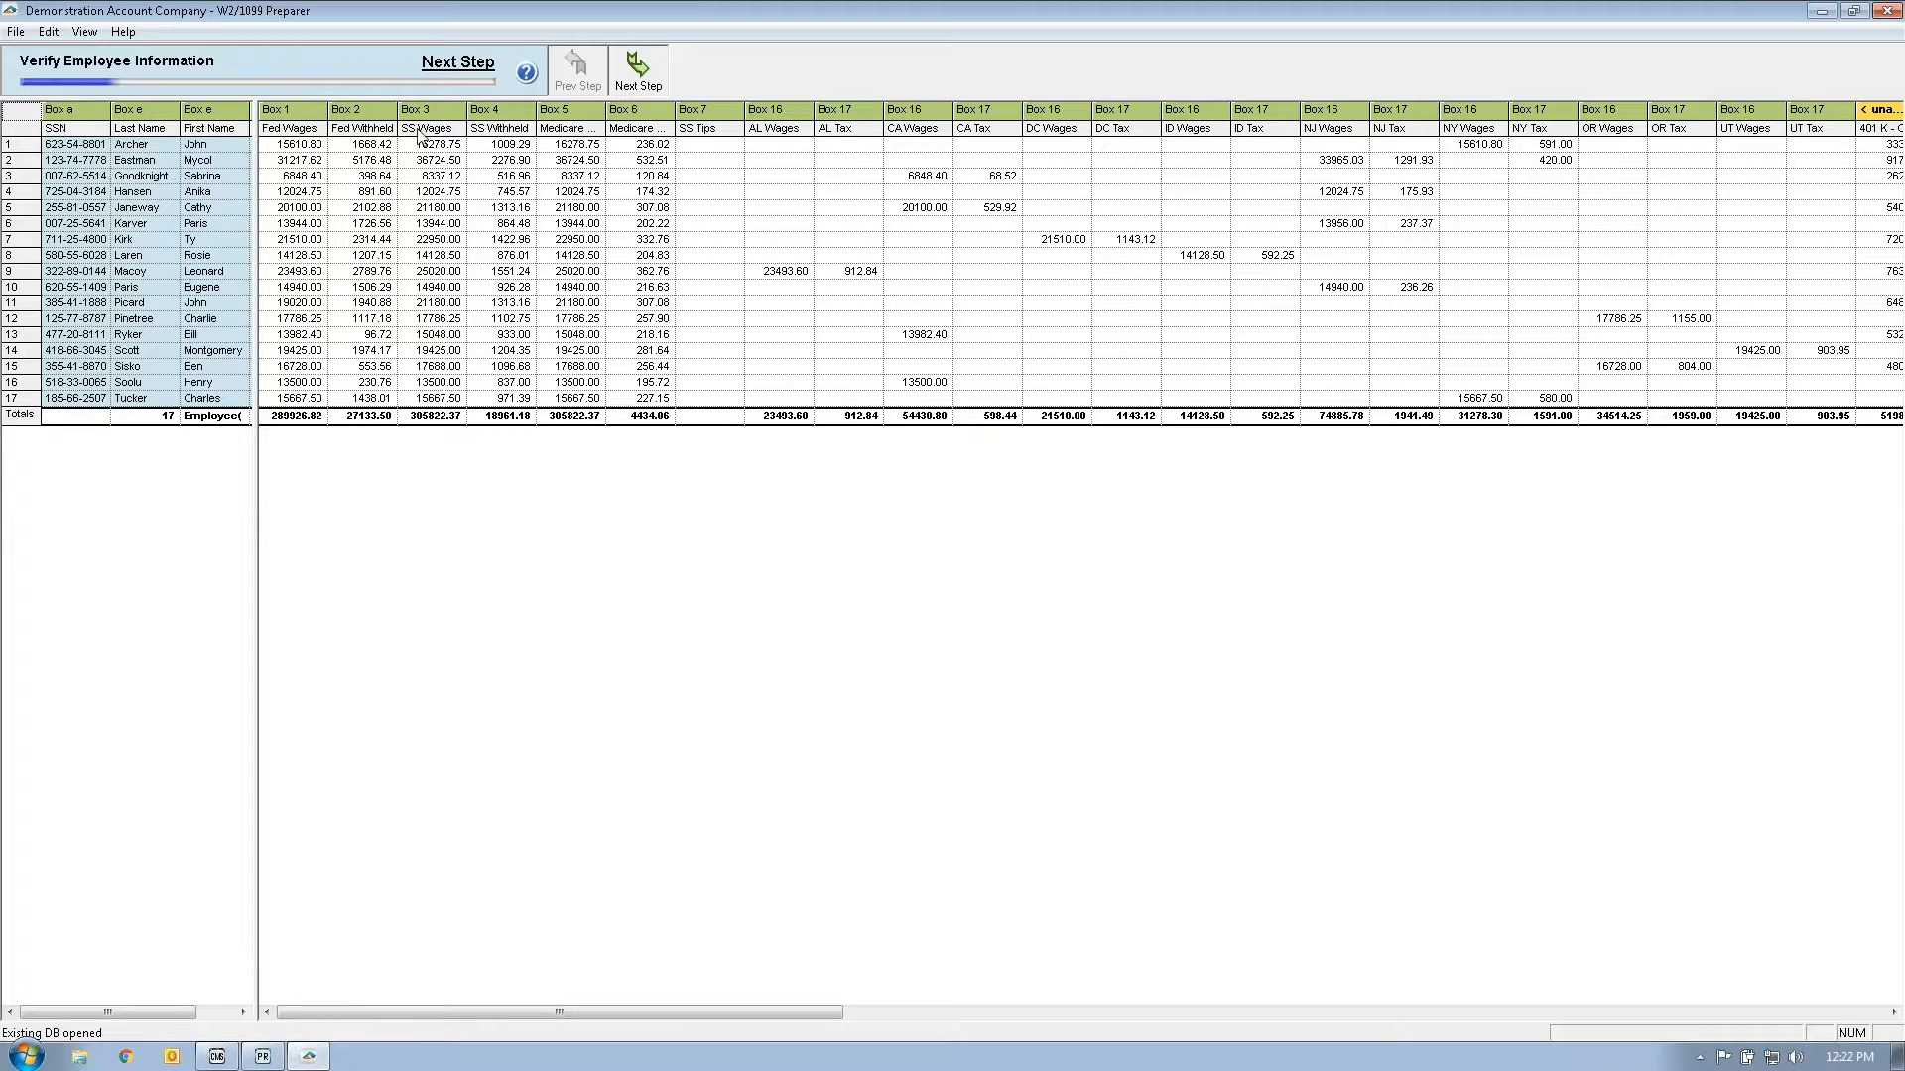
click(55, 145)
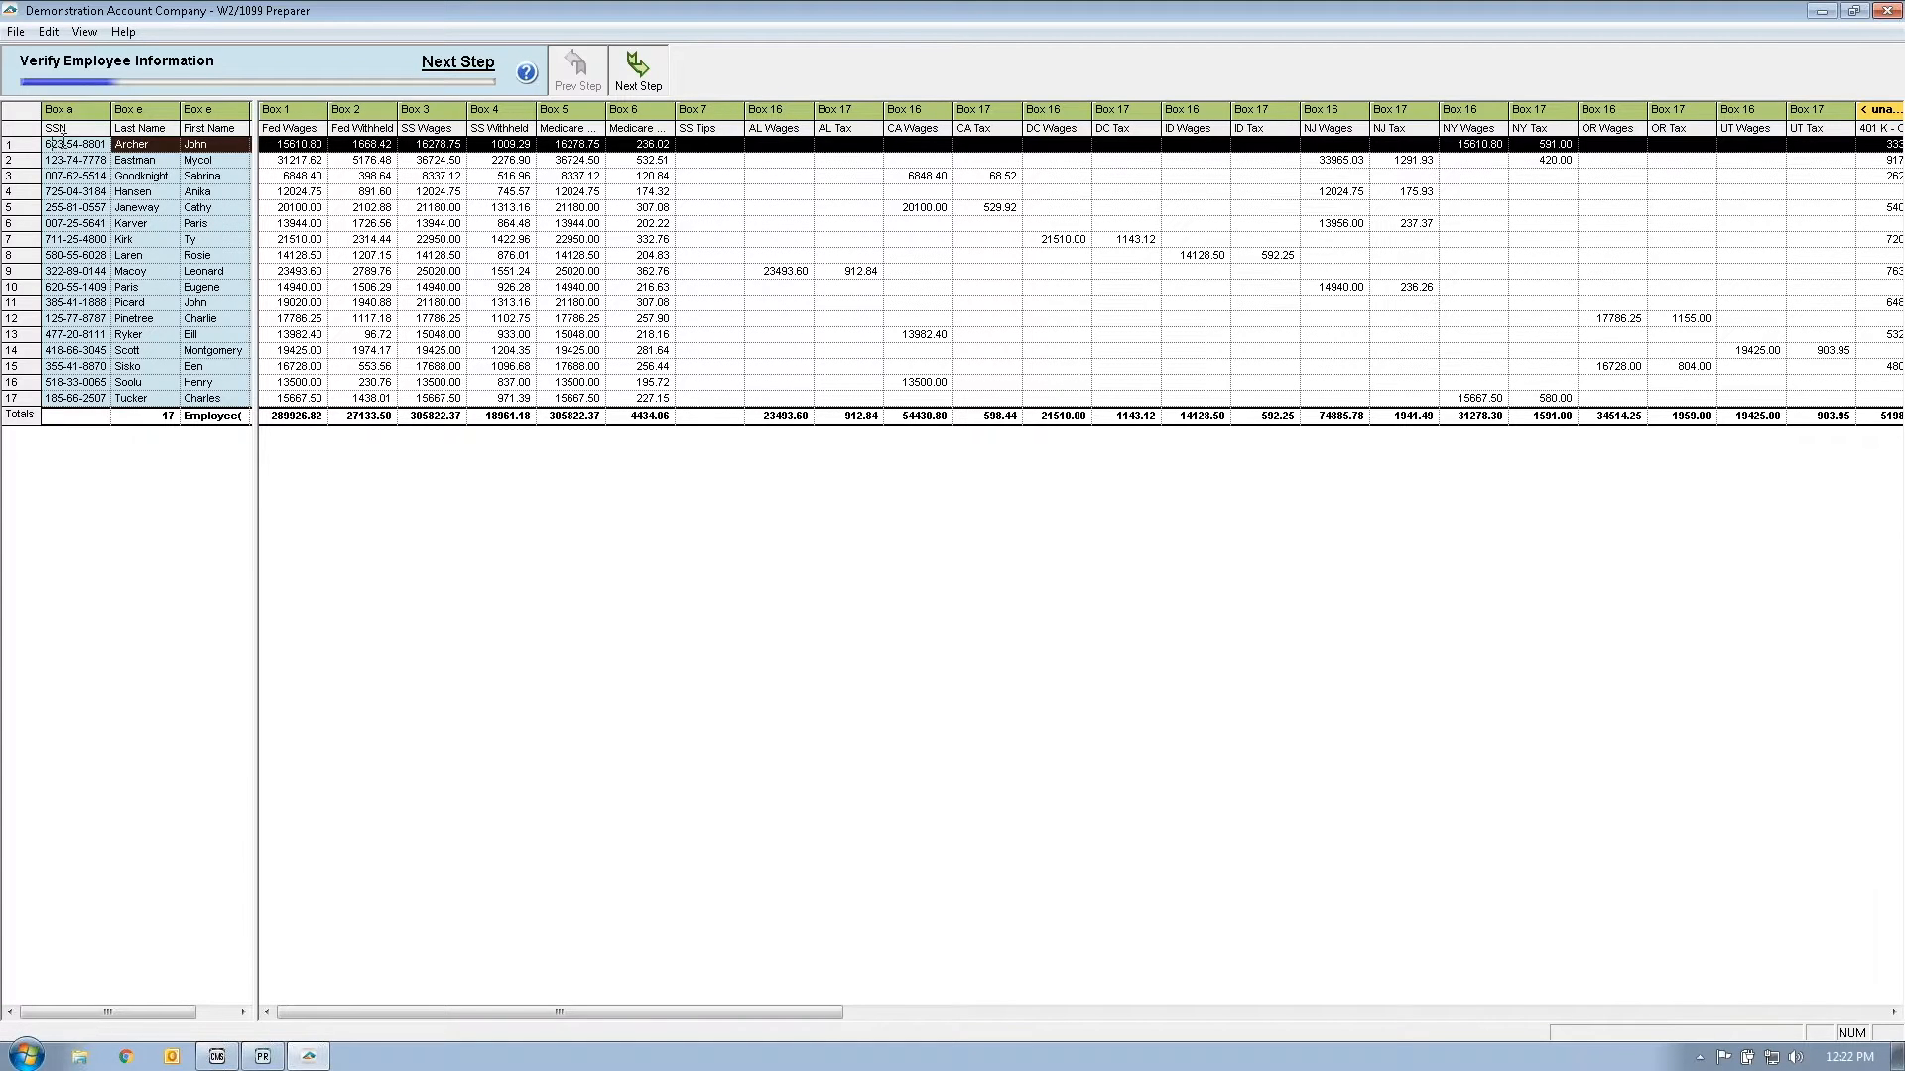
click(56, 161)
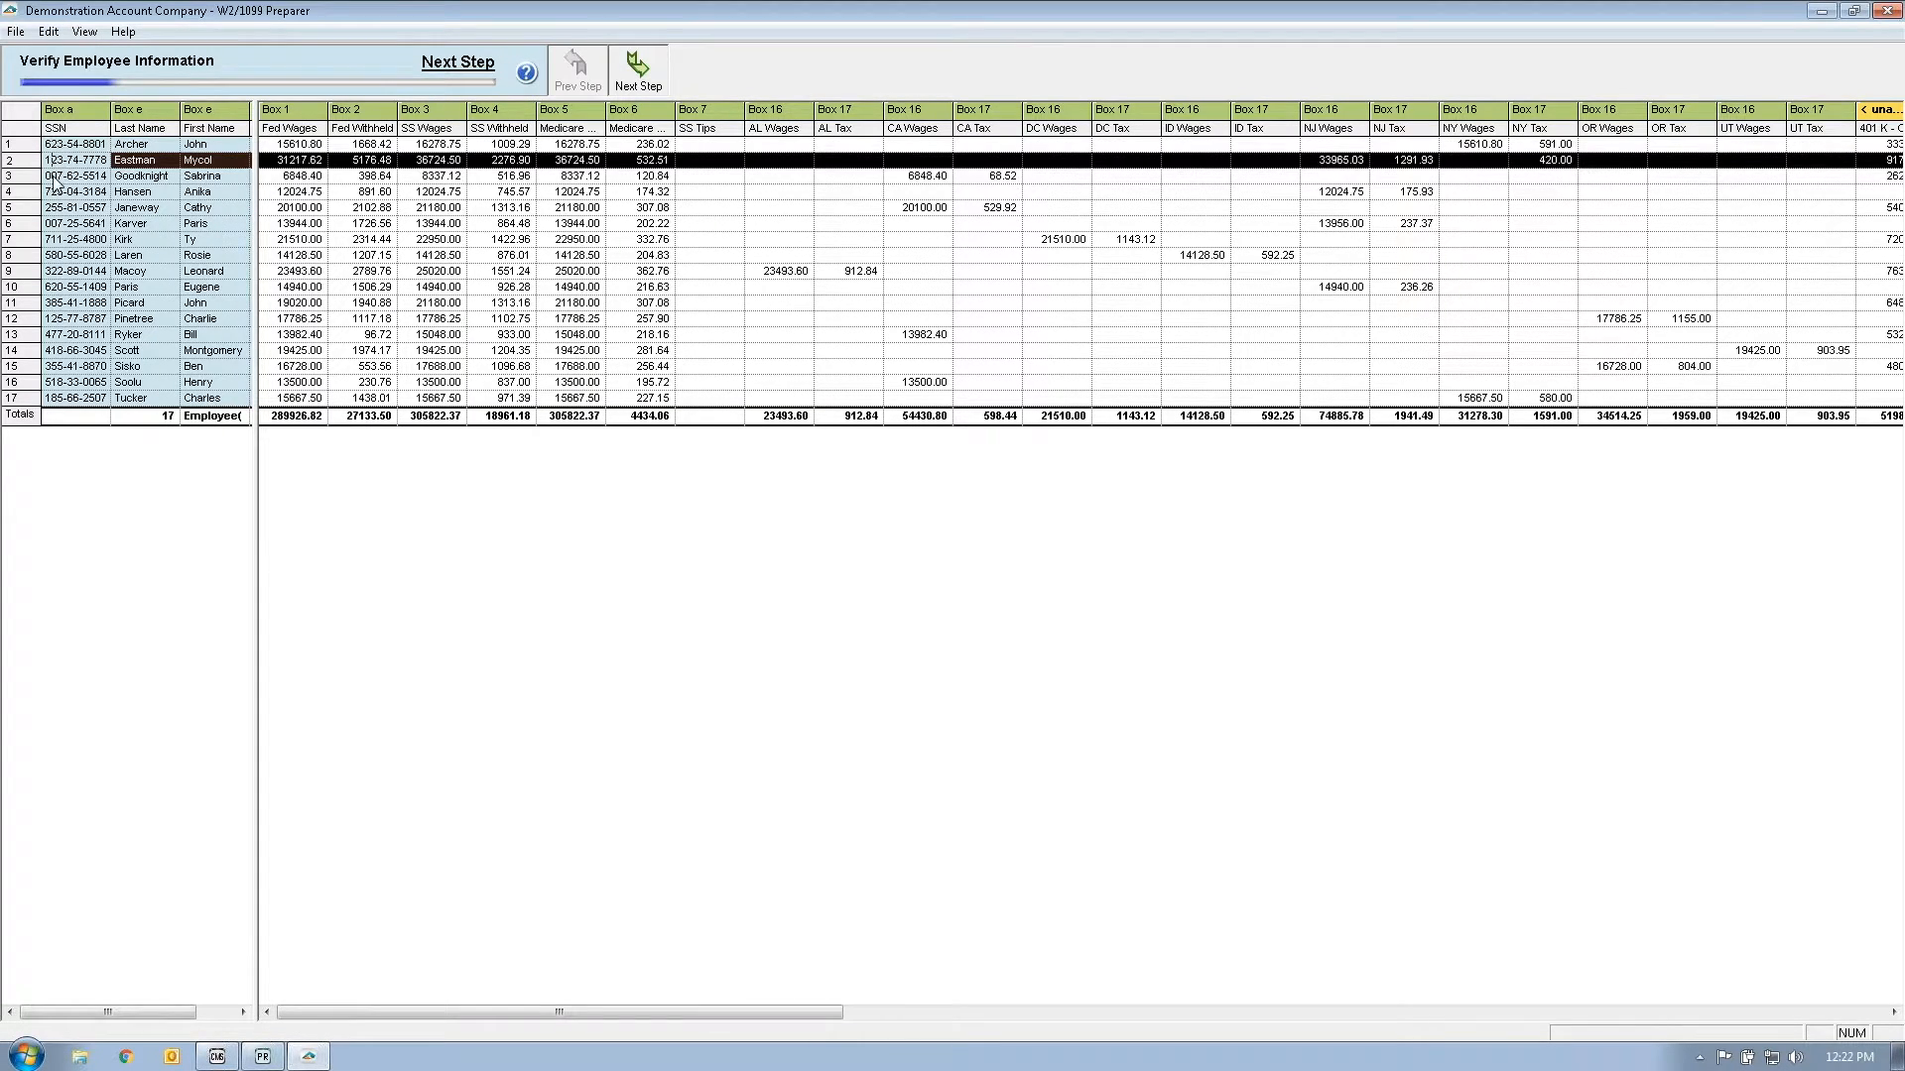
click(55, 176)
click(54, 191)
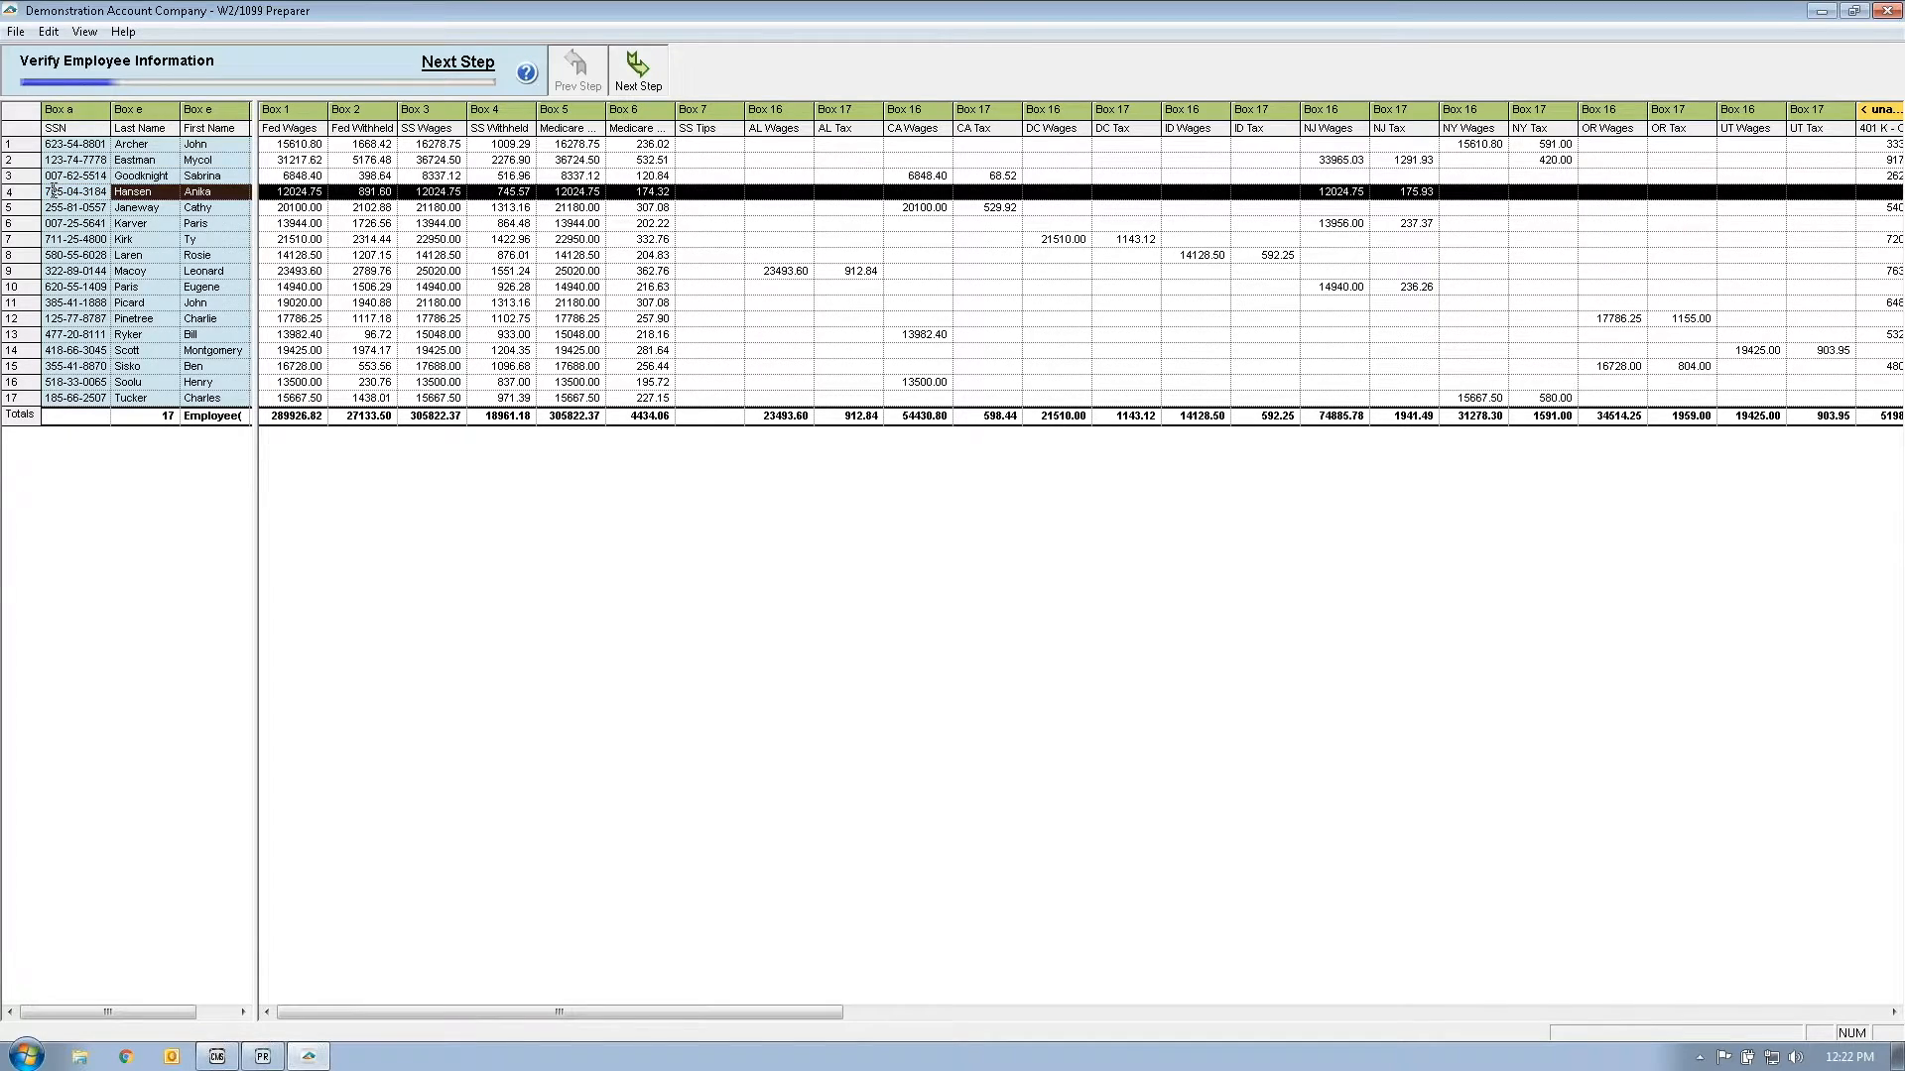
click(55, 209)
Step: Select the SSN, Last Name and First Name columns, then widen the left pane to show addresses and Box 13
click(71, 120)
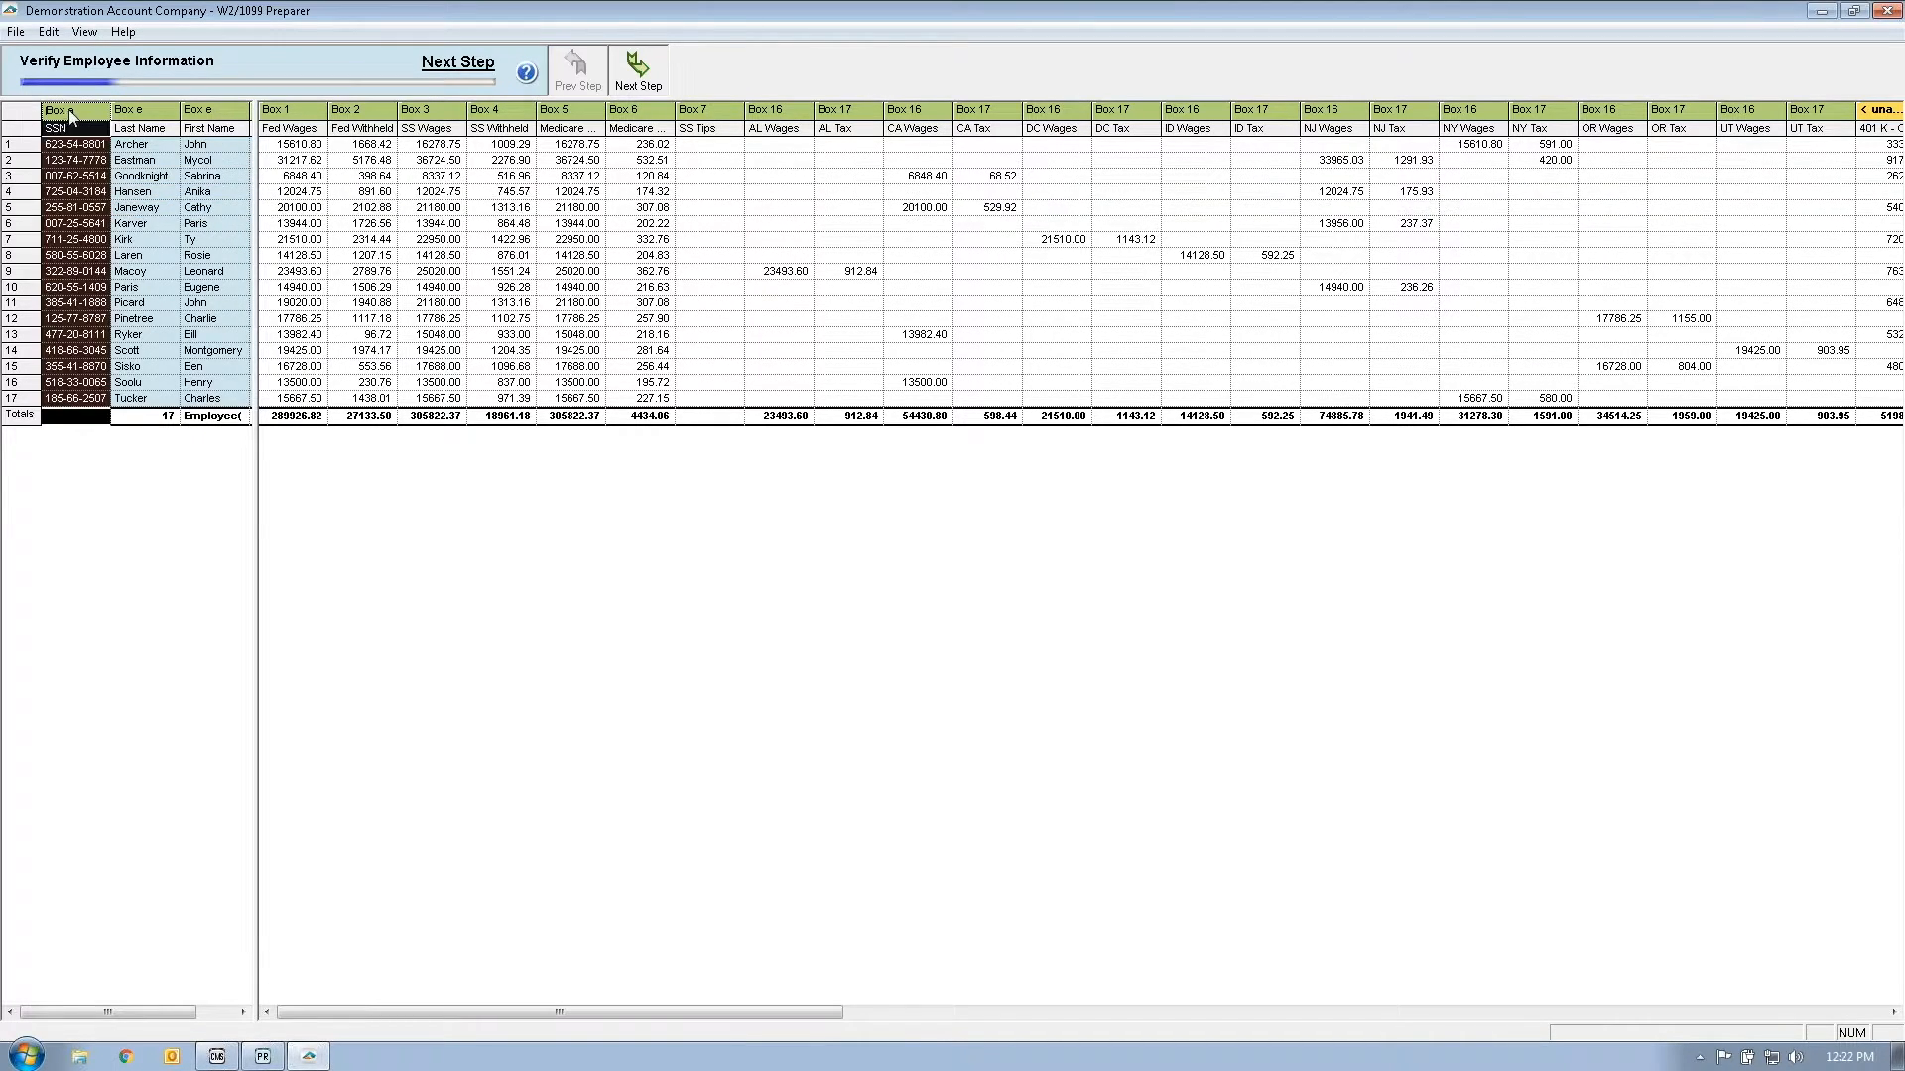
click(139, 114)
click(204, 114)
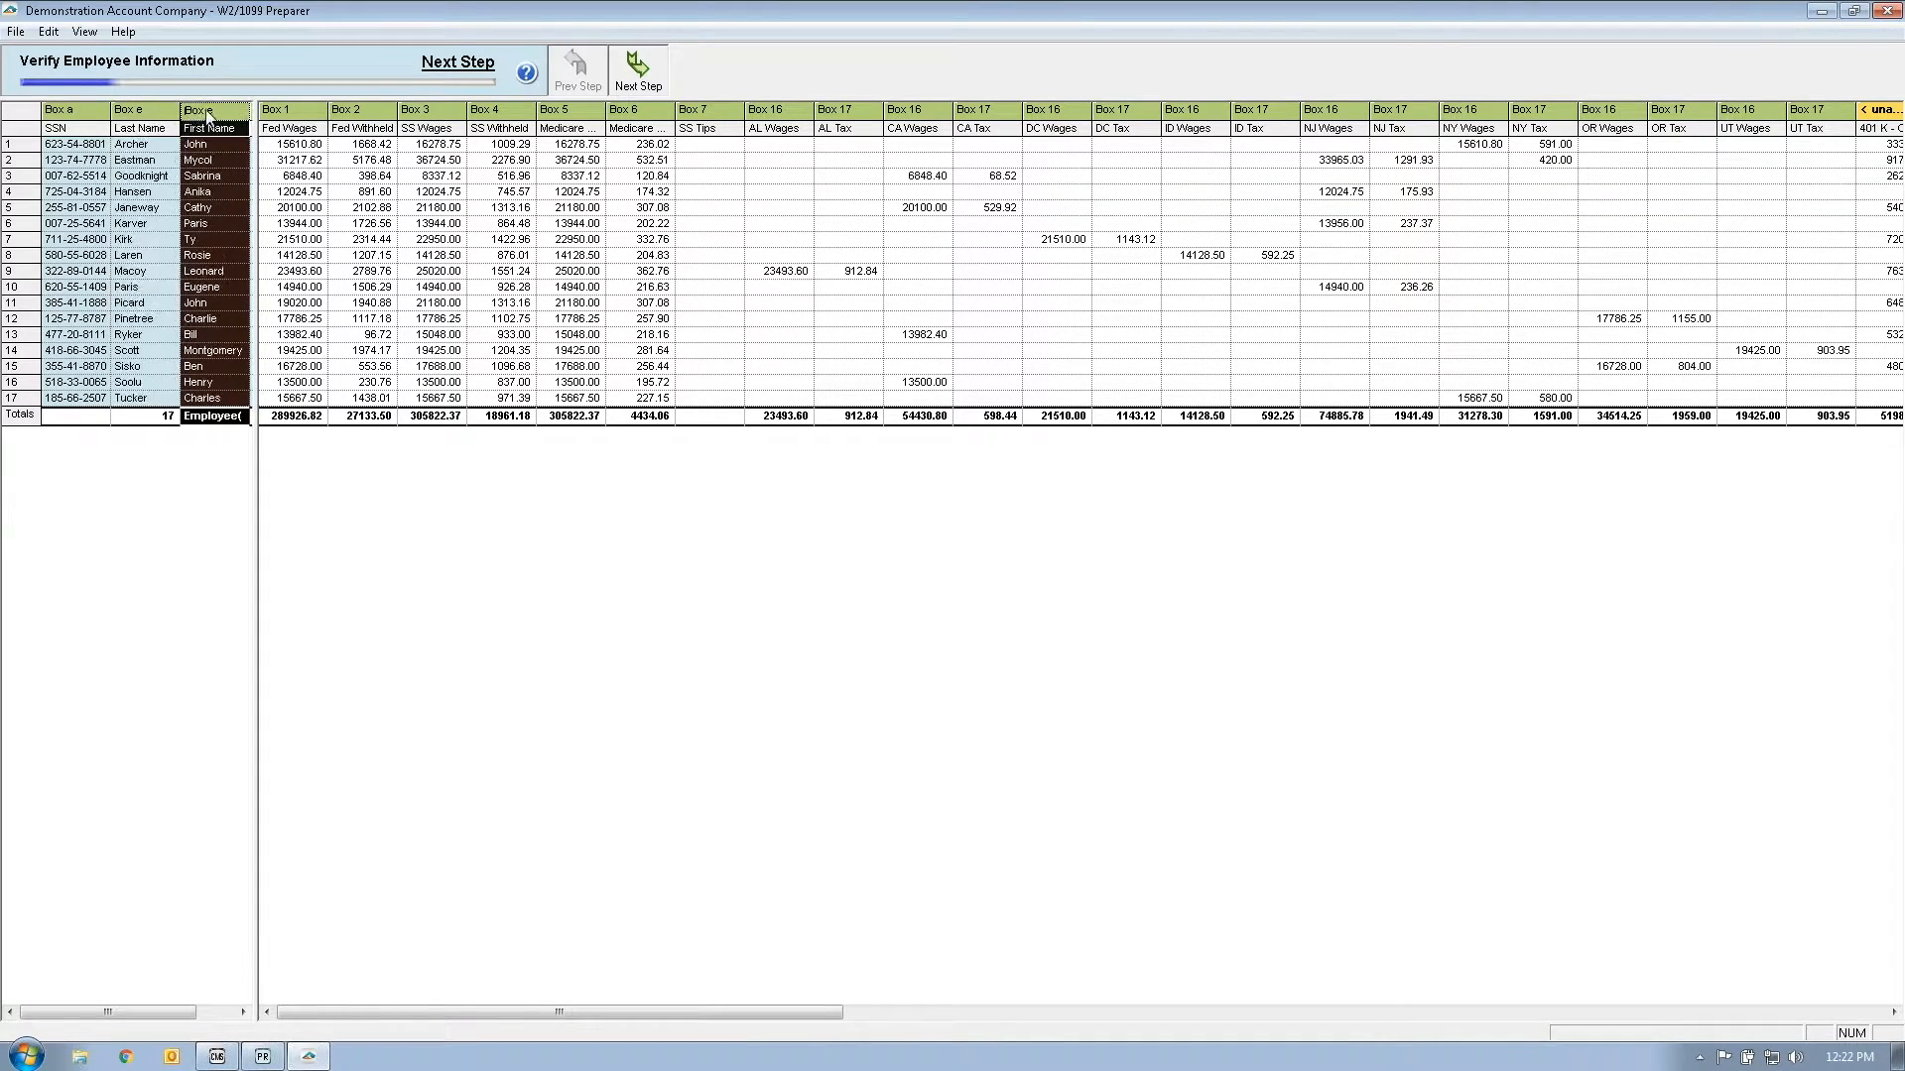
click(30, 146)
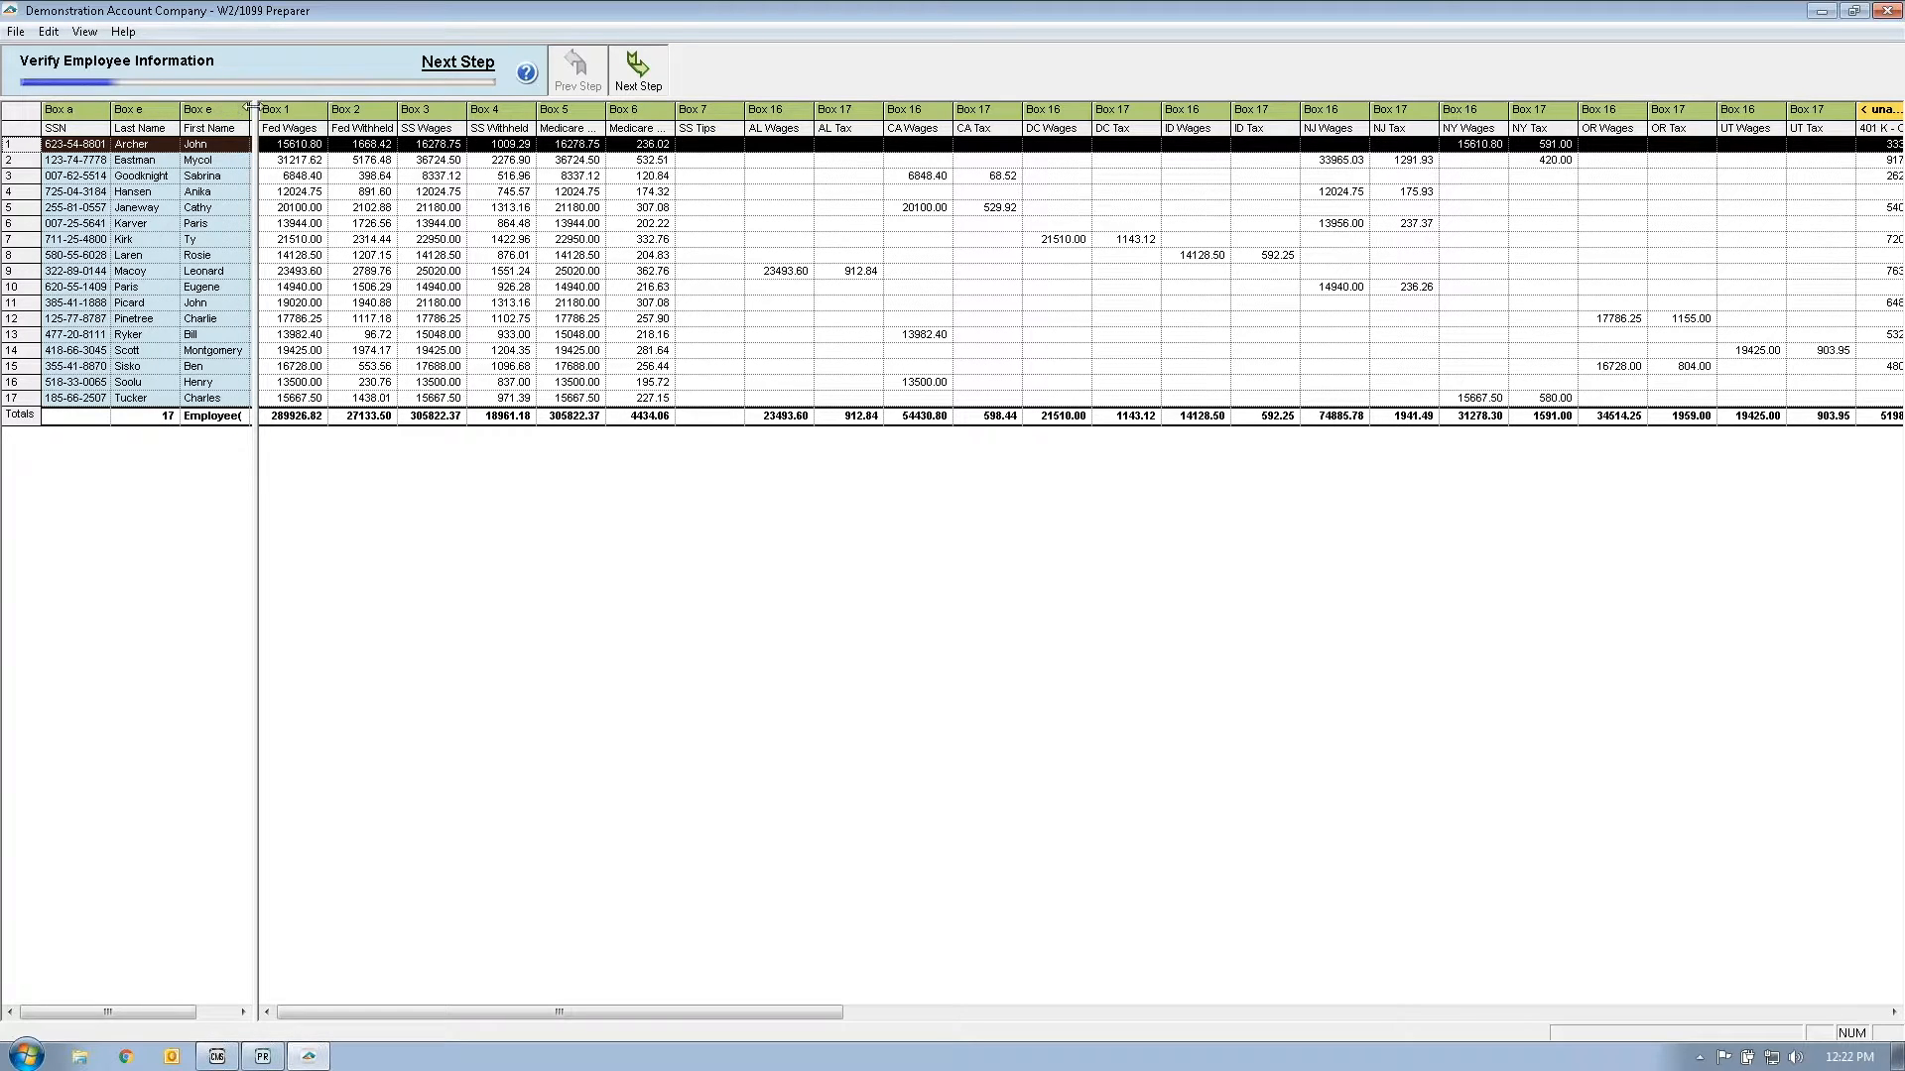
drag(251, 106, 1072, 145)
drag(1073, 146, 1016, 147)
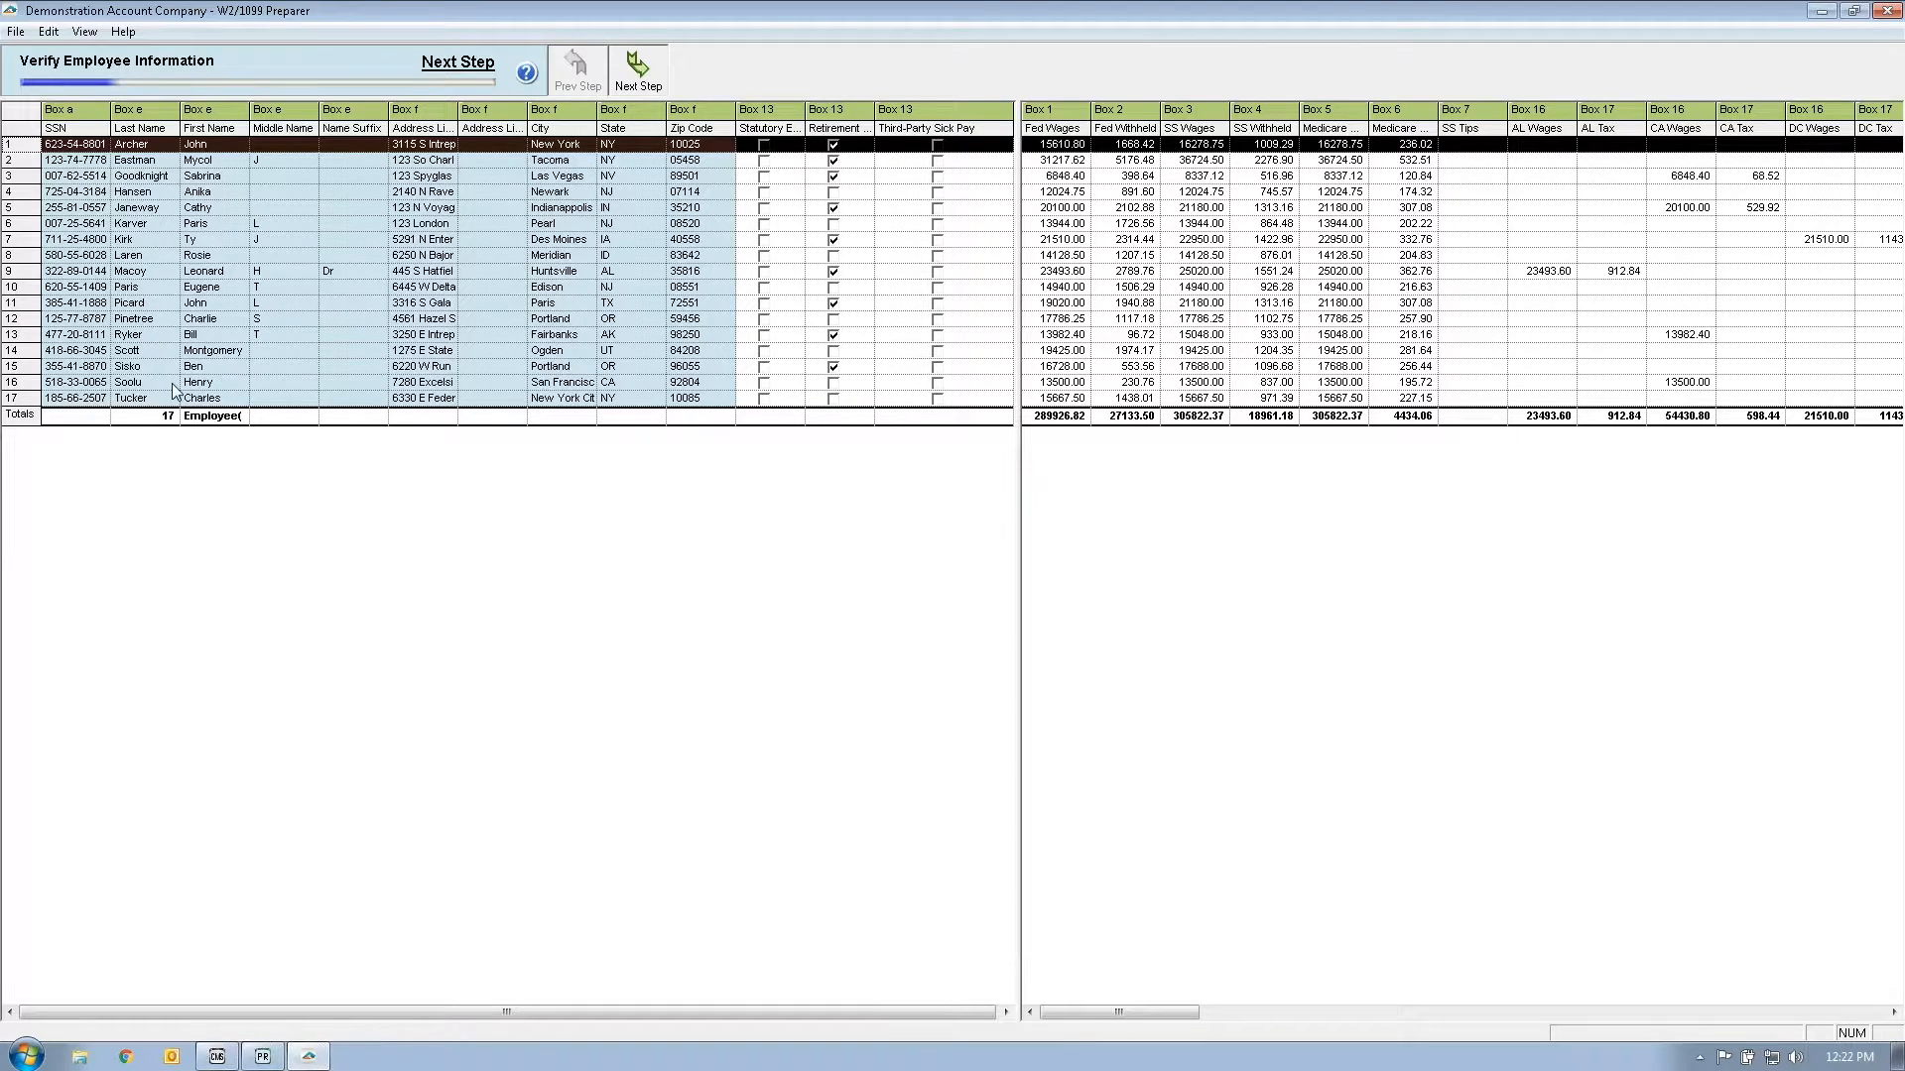
Step: Advance to Verify State Wages, narrow the left pane, and scroll the grid back to its start
click(615, 83)
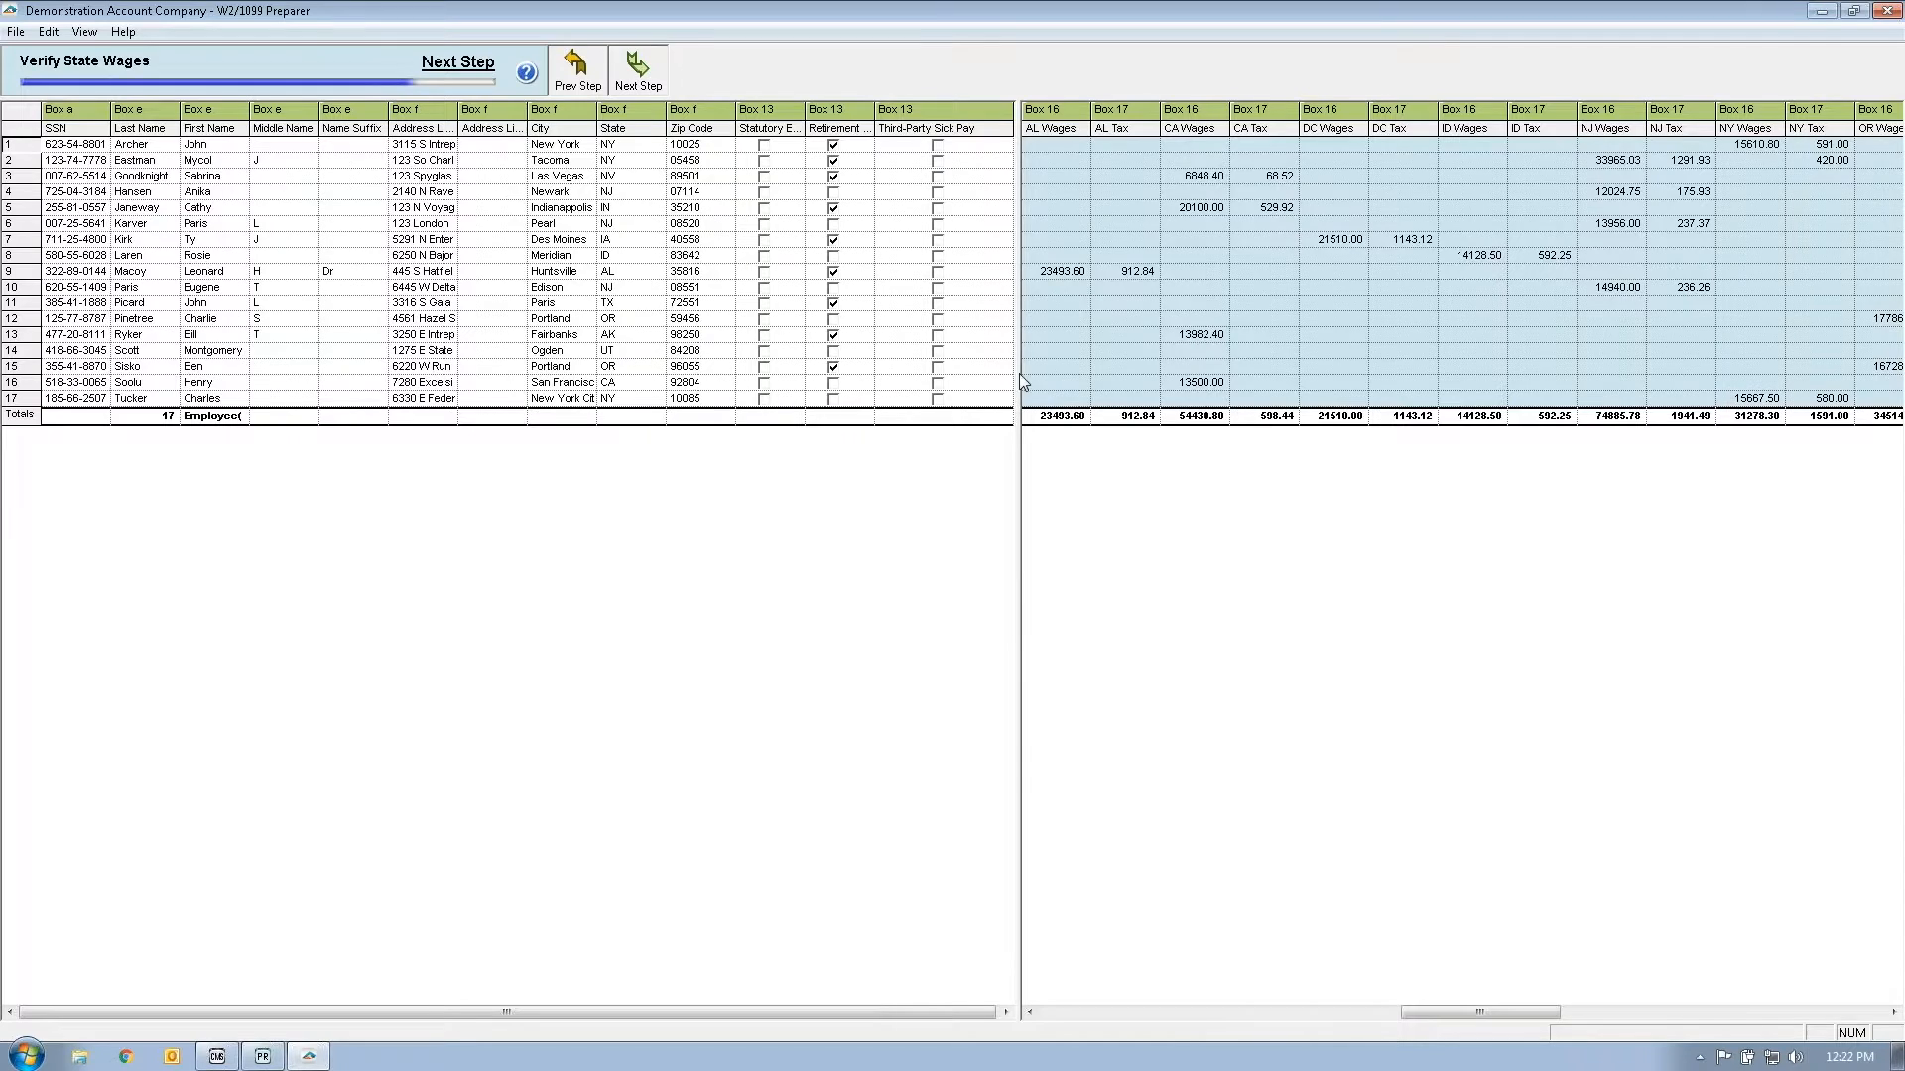
drag(1018, 202, 254, 204)
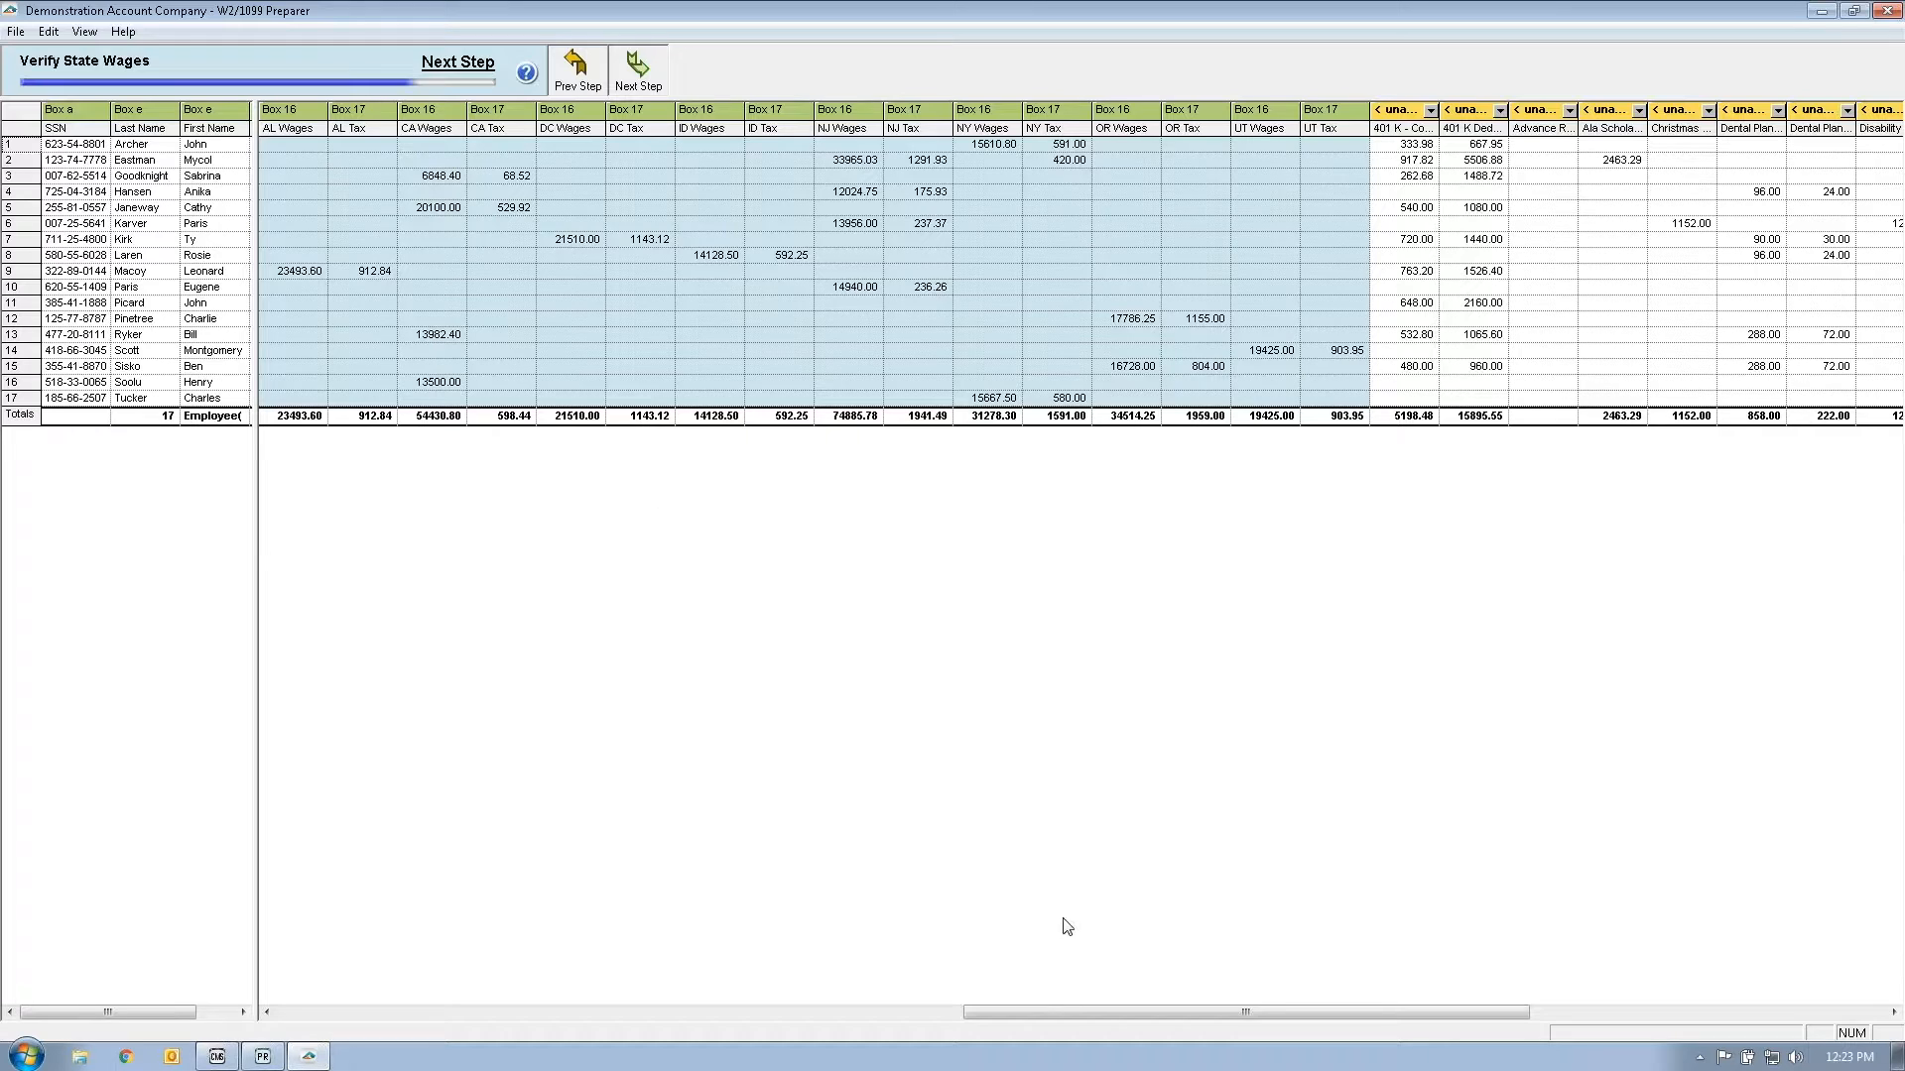
drag(1028, 1009, 330, 996)
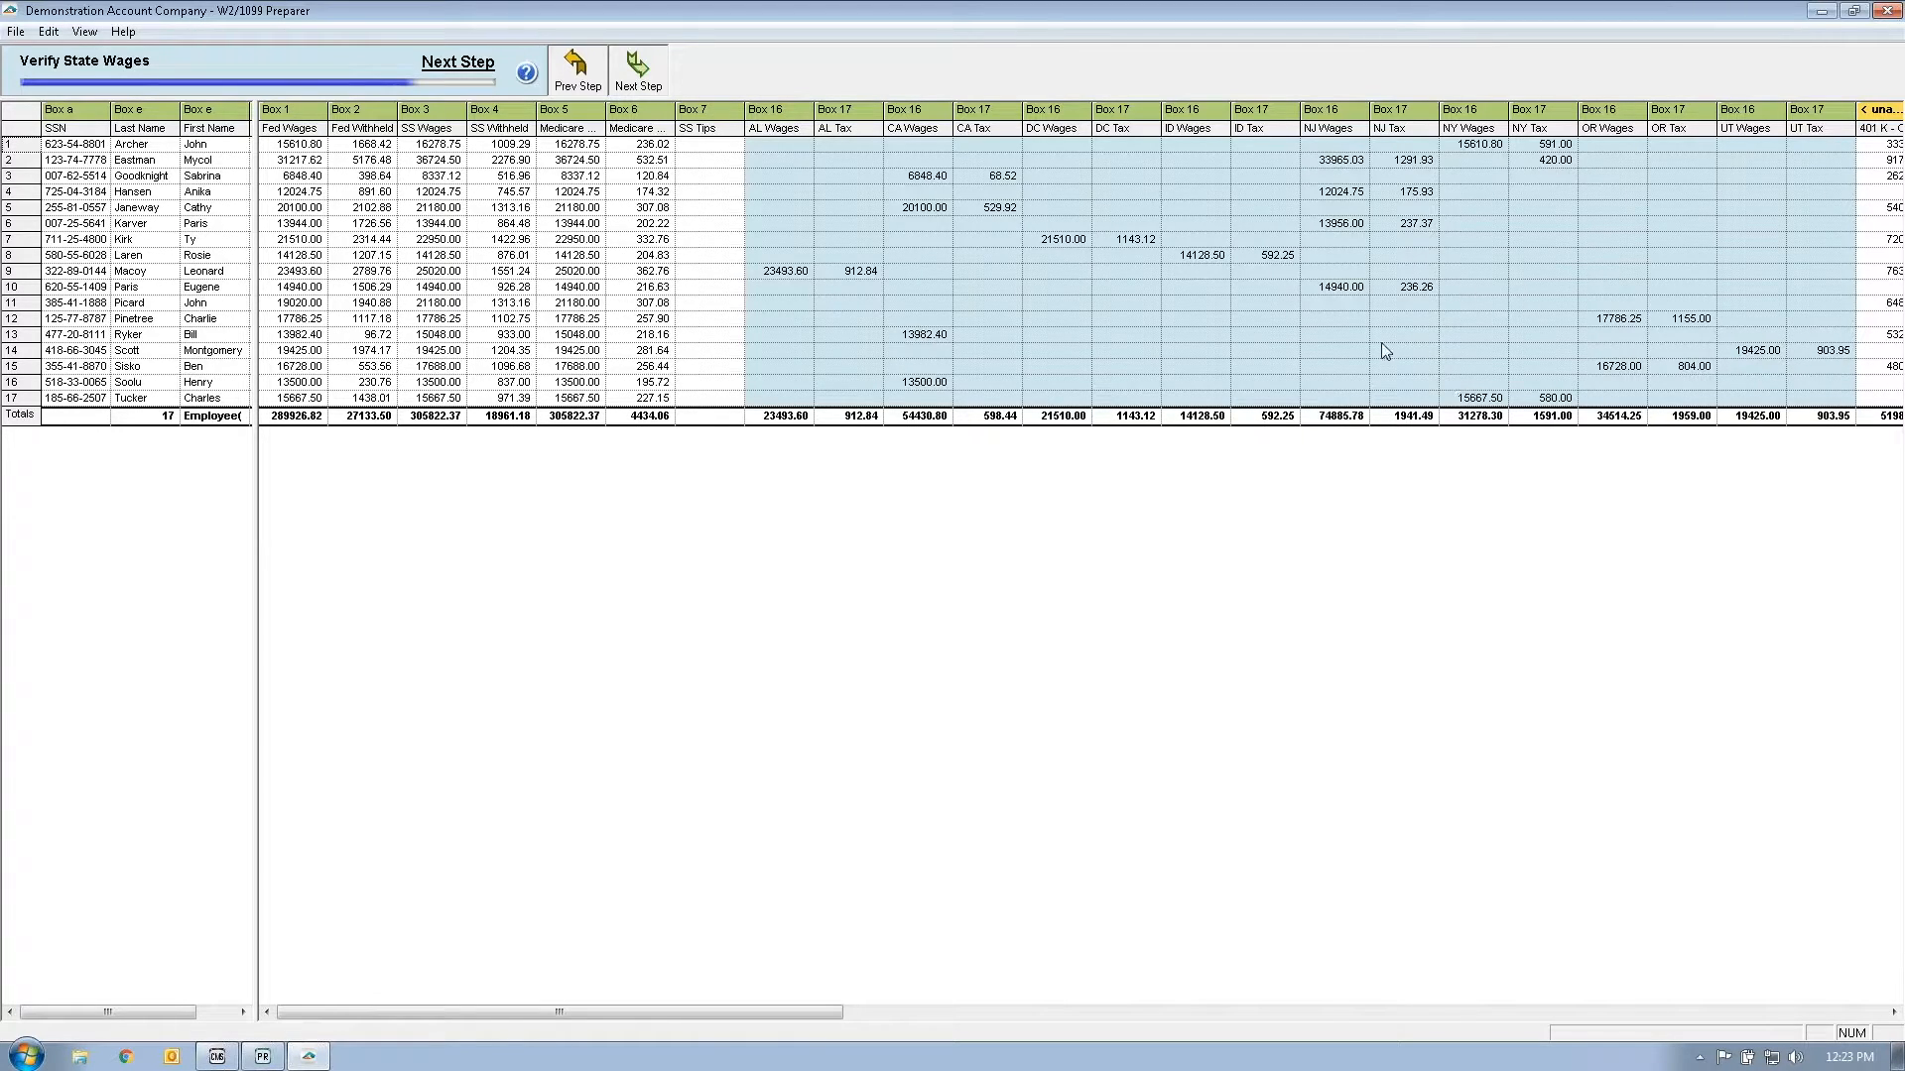
Step: Advance to Verify Unassigned Columns and resize the 401 K Company Match and 401 K Deduction columns
click(647, 70)
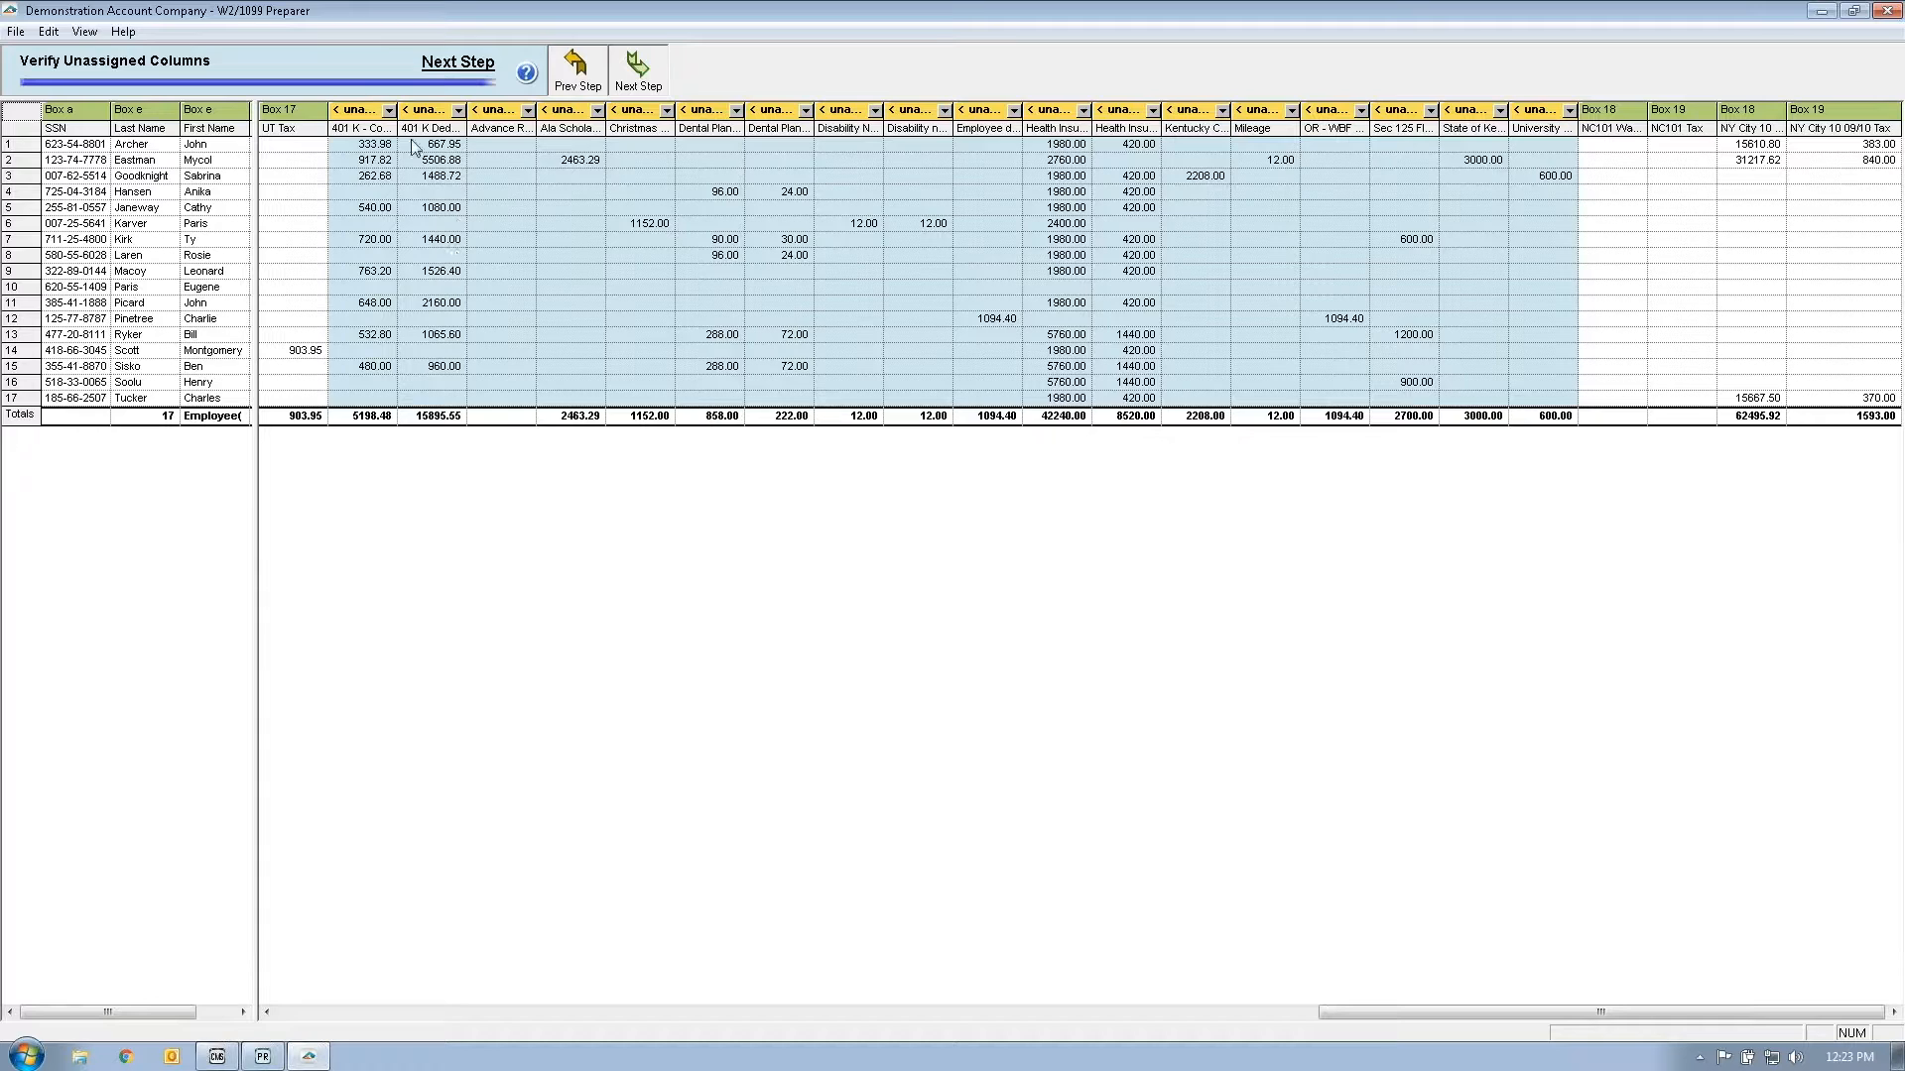
drag(399, 115, 474, 113)
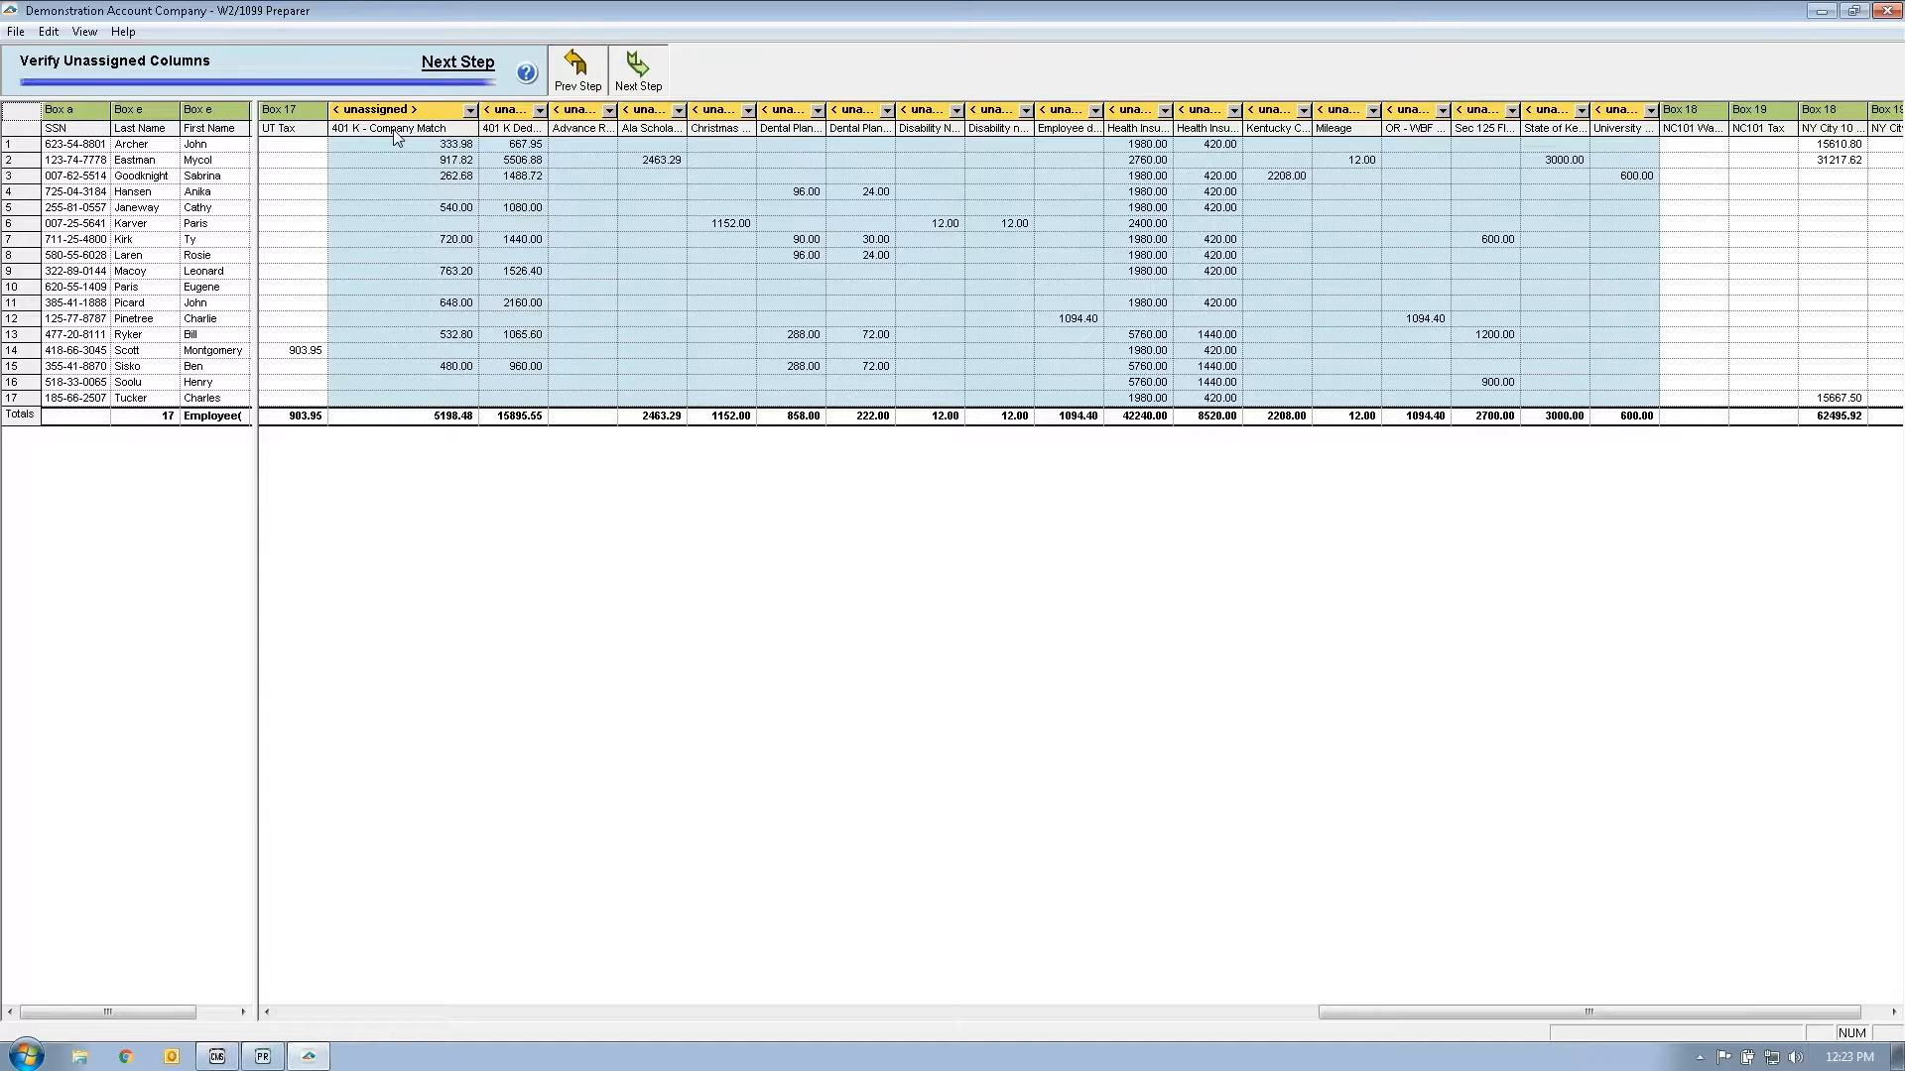
drag(477, 115, 409, 110)
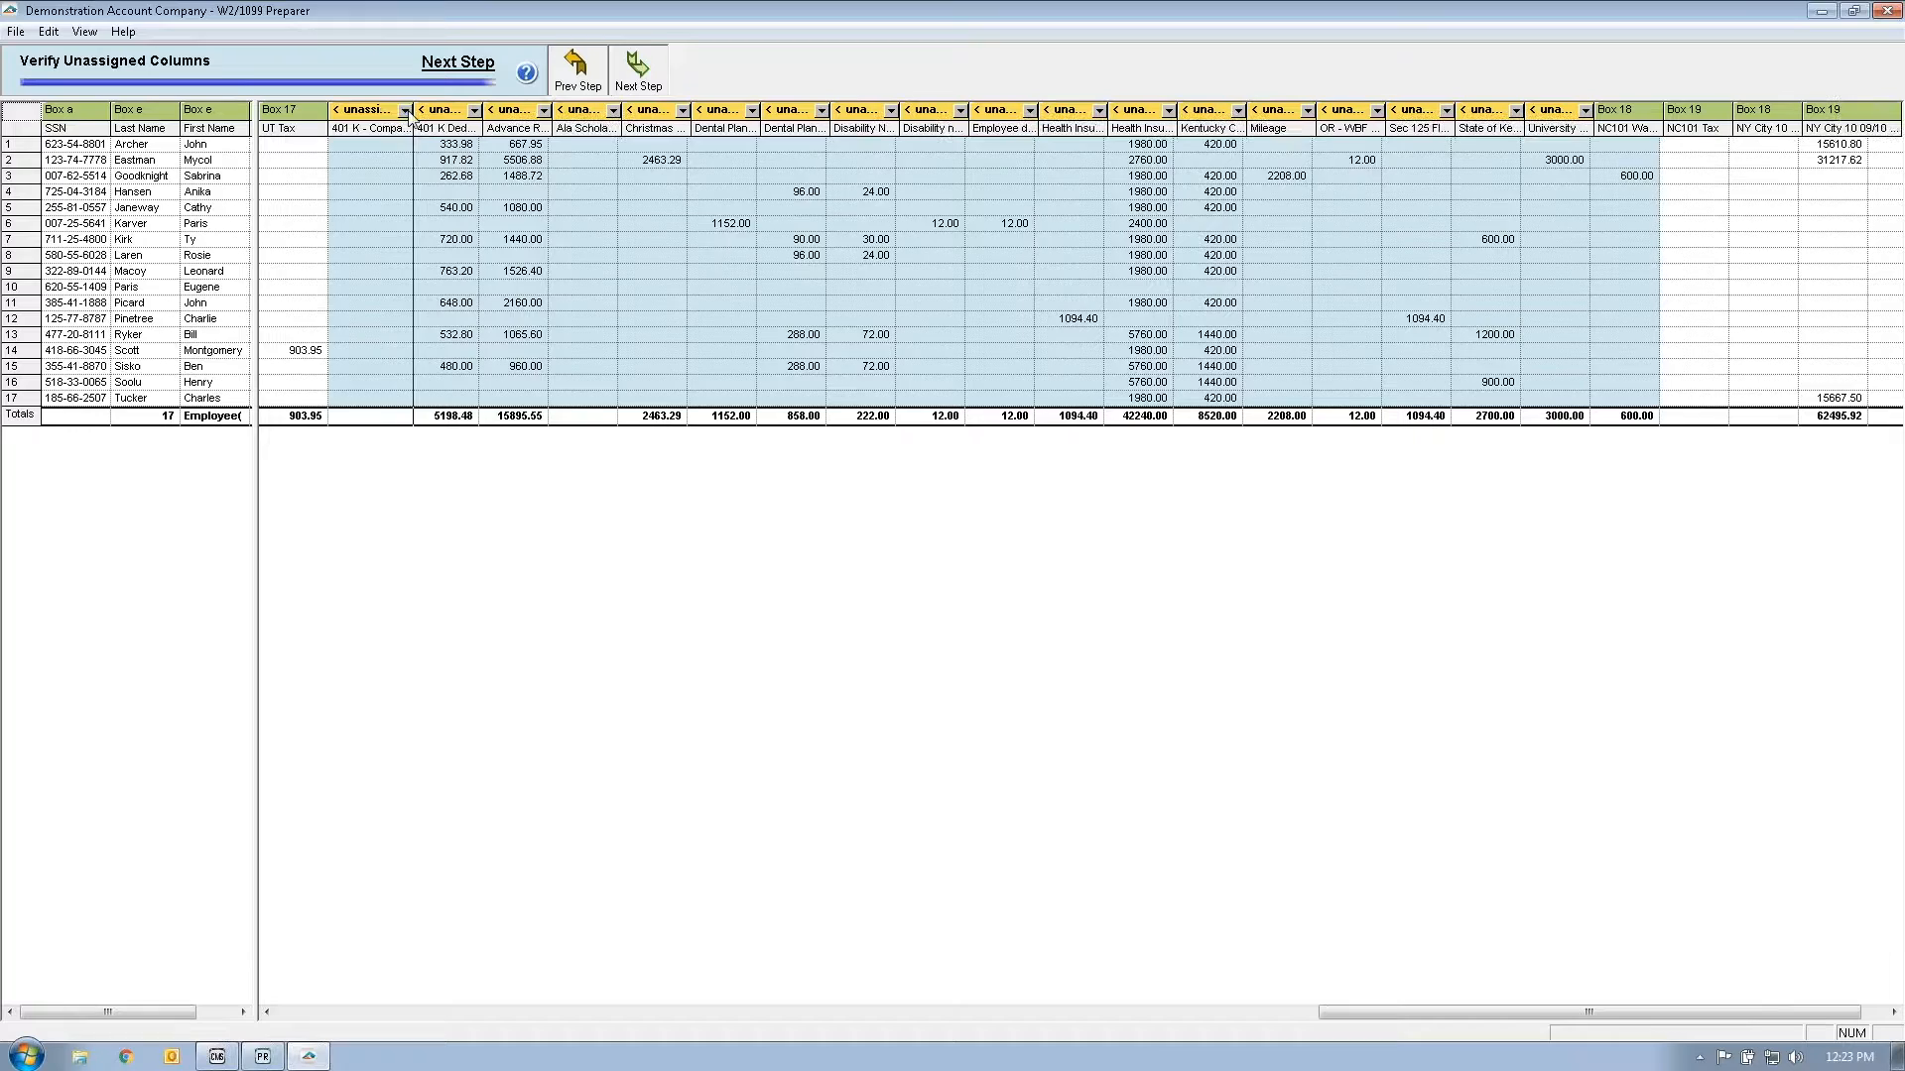
drag(482, 113, 519, 111)
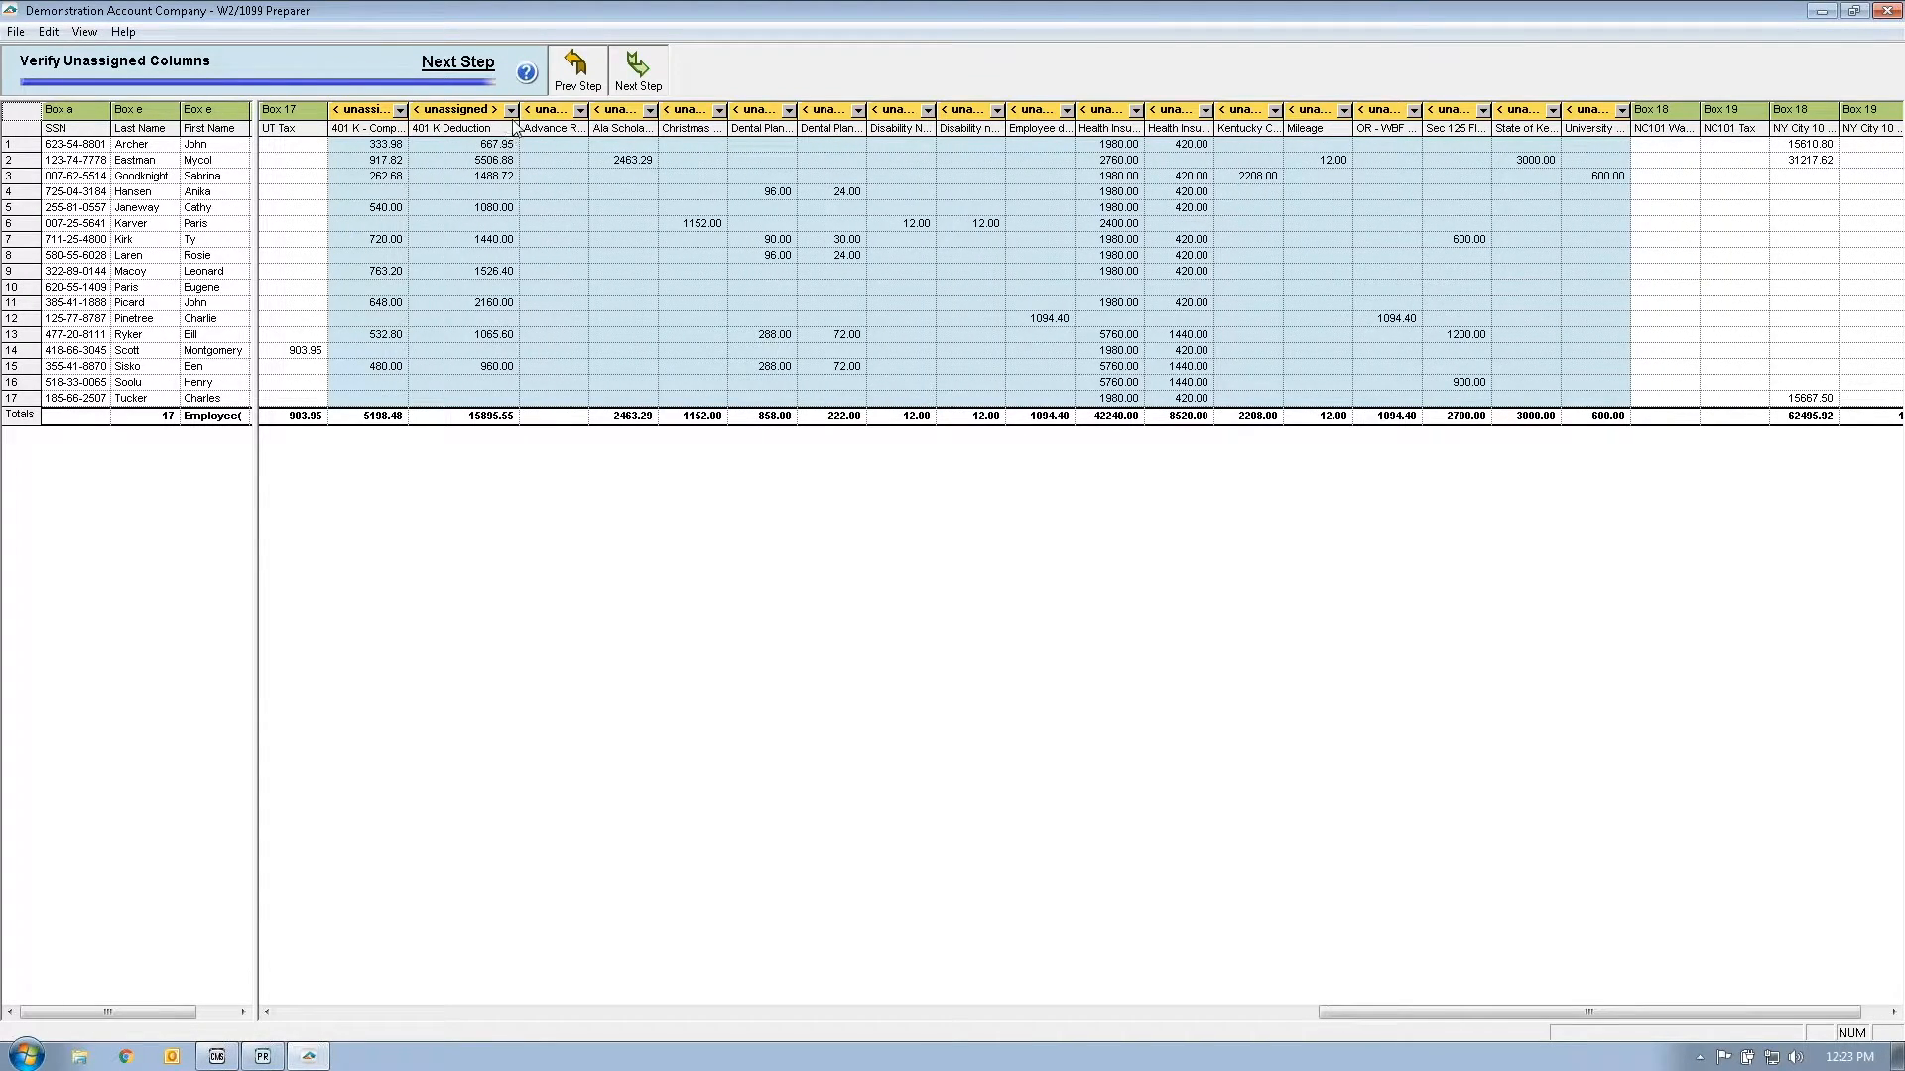
Step: Assign the 401 K Deduction column (15895.55) to Box 12 code D and acknowledge the boxes 1, 3, 5 alert
click(512, 112)
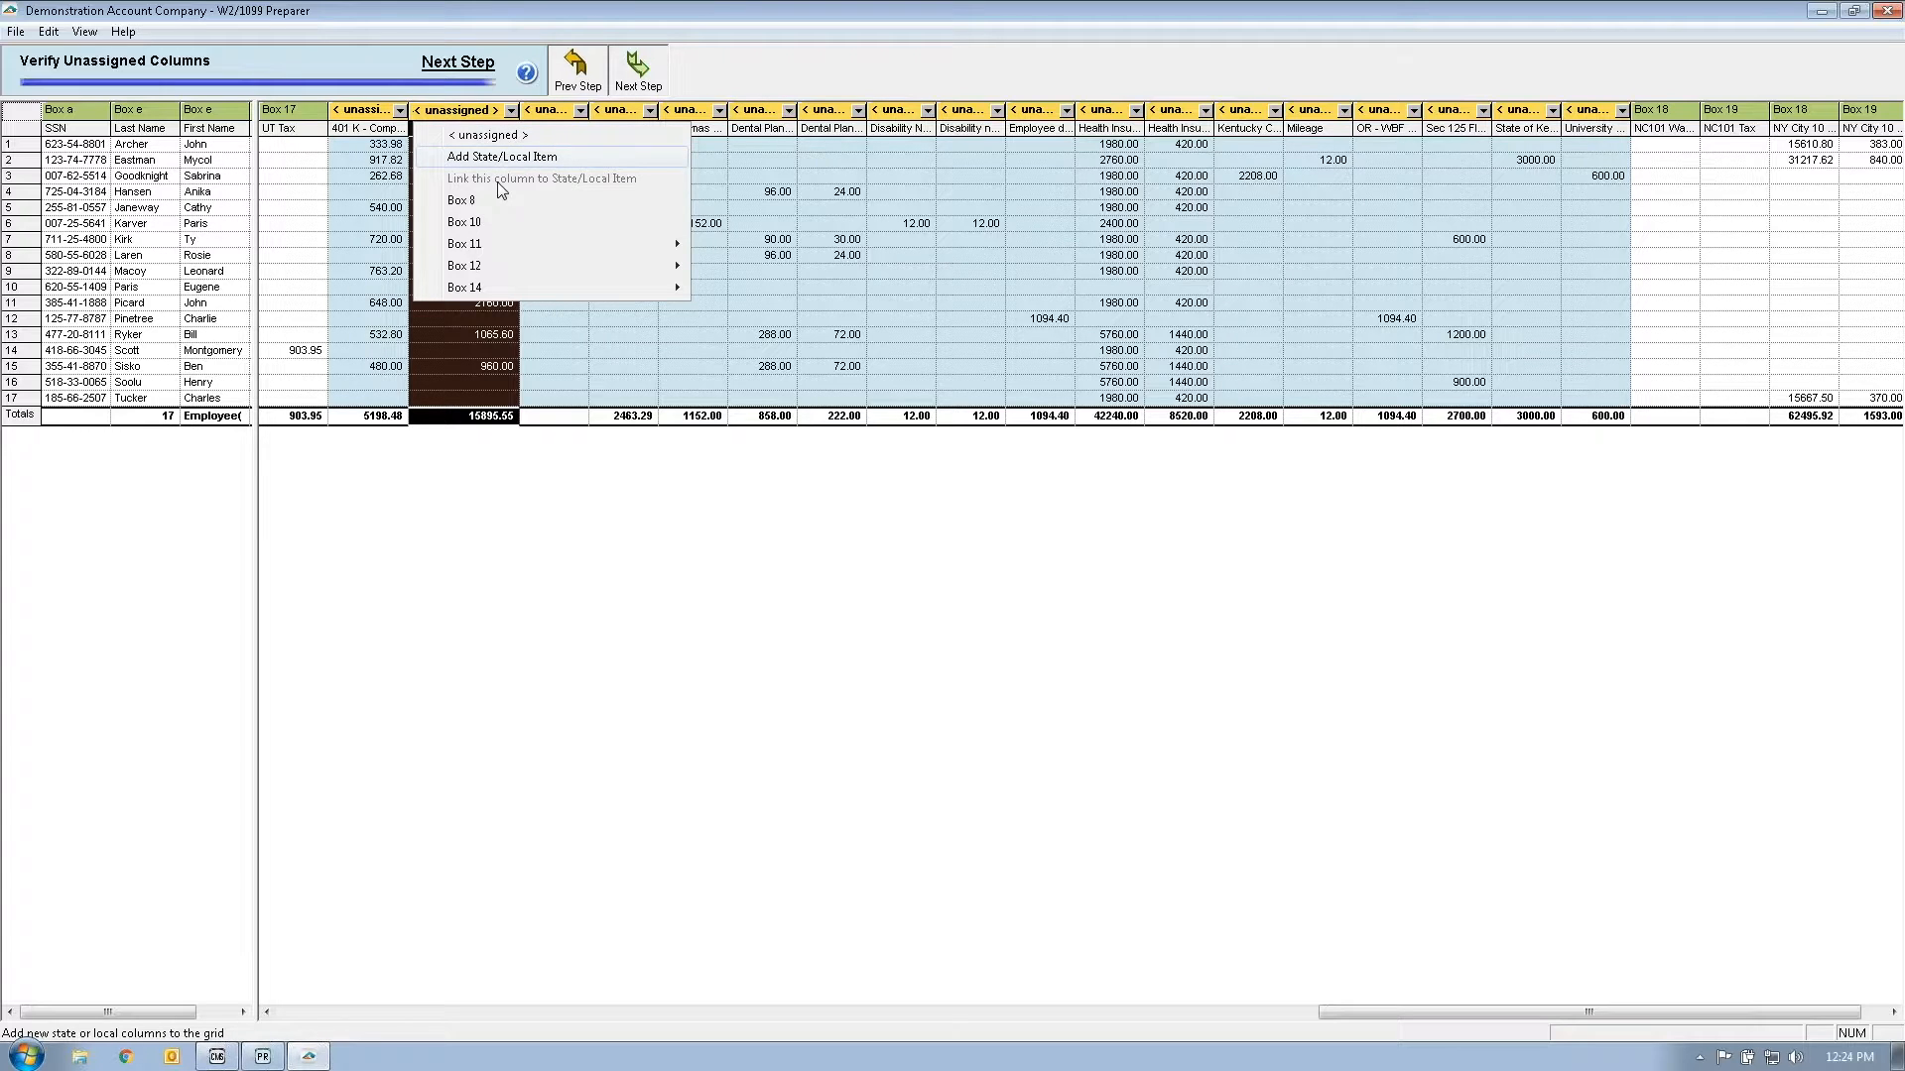
mouse_move(496, 264)
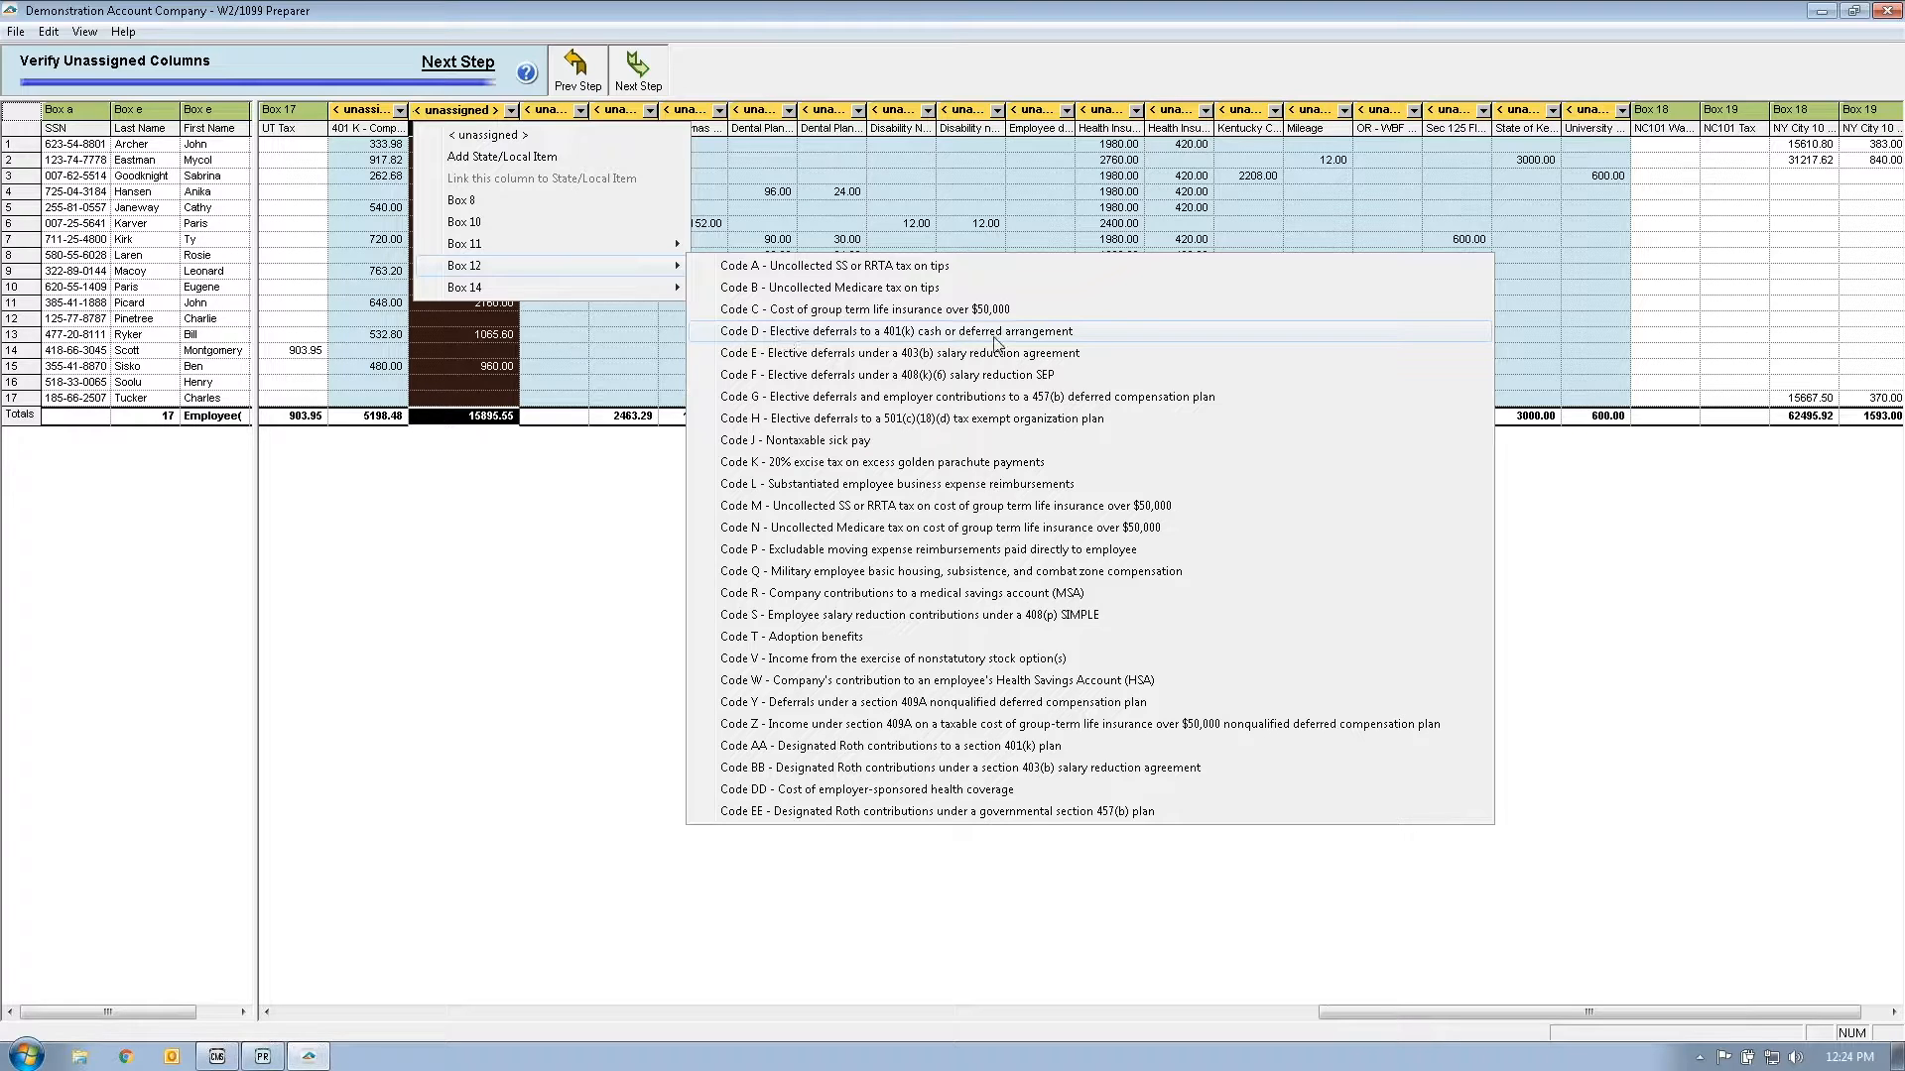
click(1102, 342)
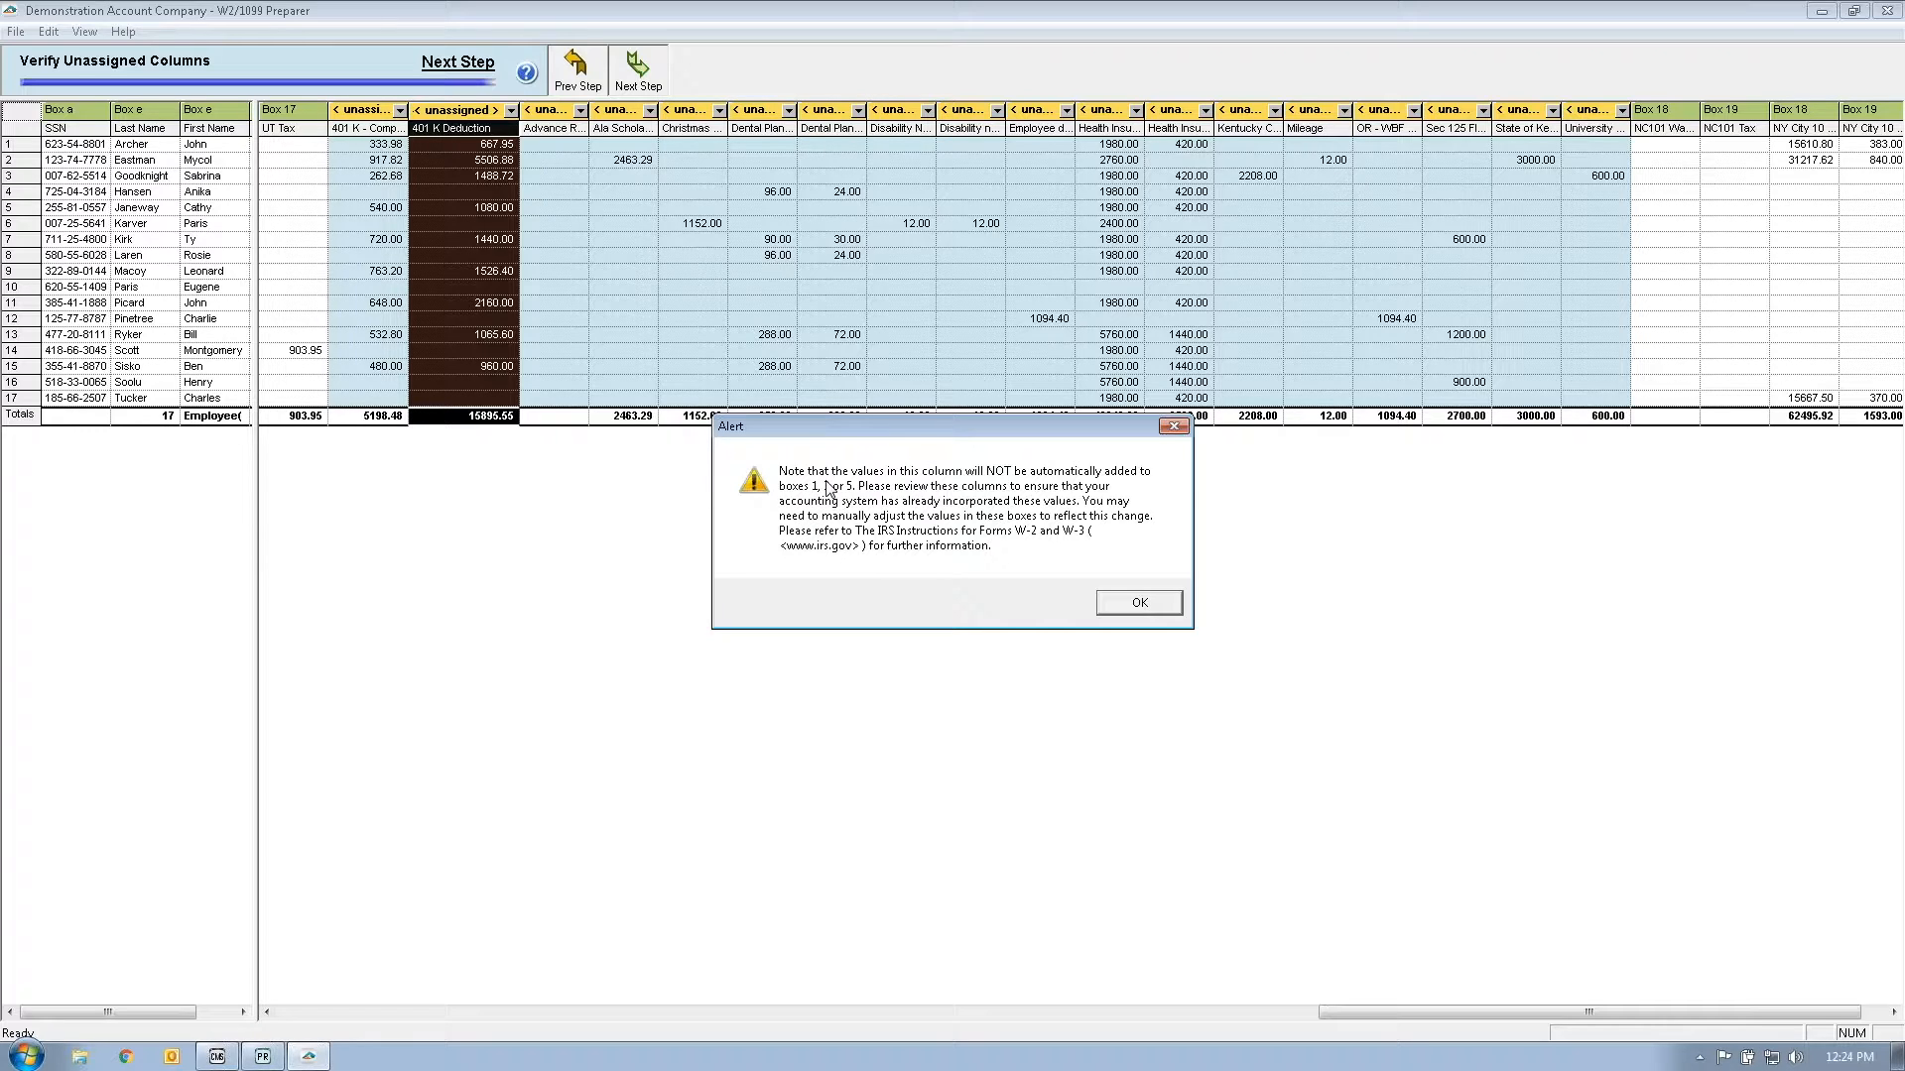
click(1139, 607)
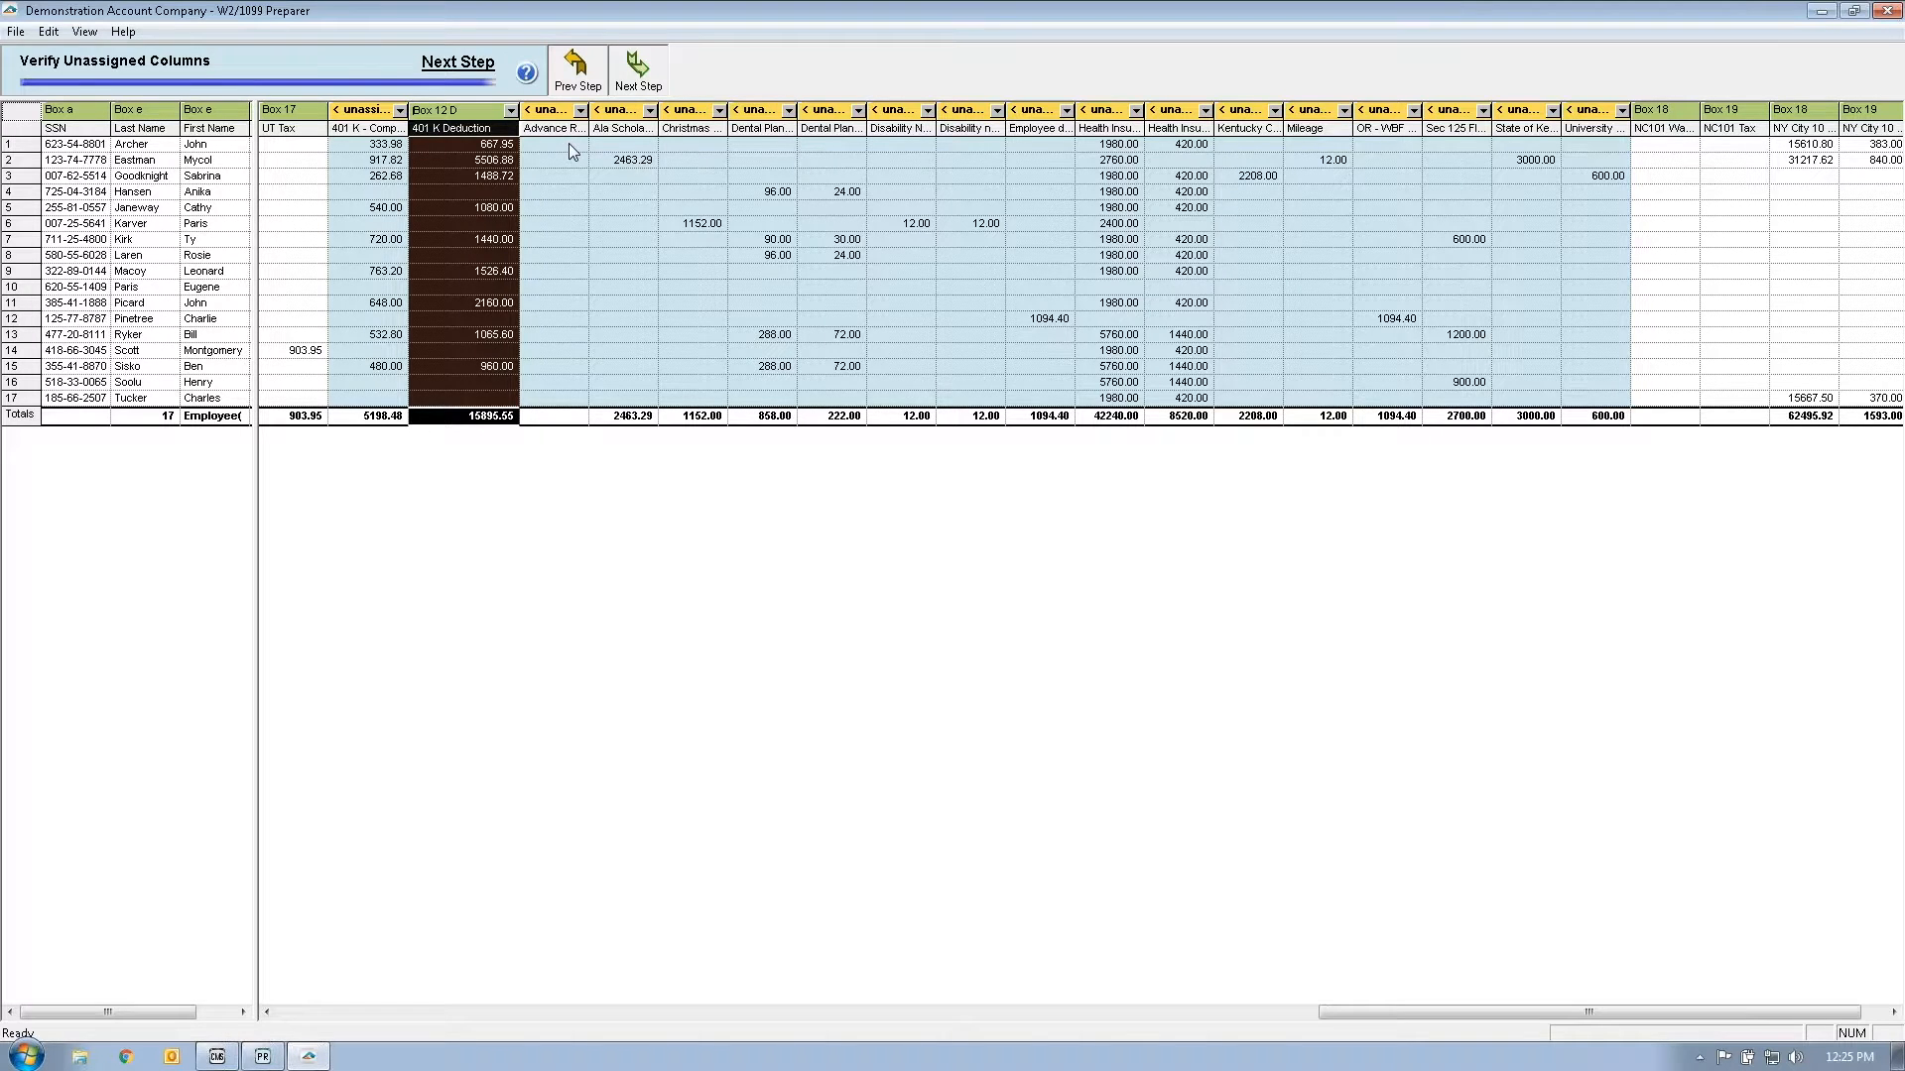
Step: Resize the Advance Repayment, Ala Scholarship and Health Insurance columns so their full names are readable
drag(590, 111, 643, 113)
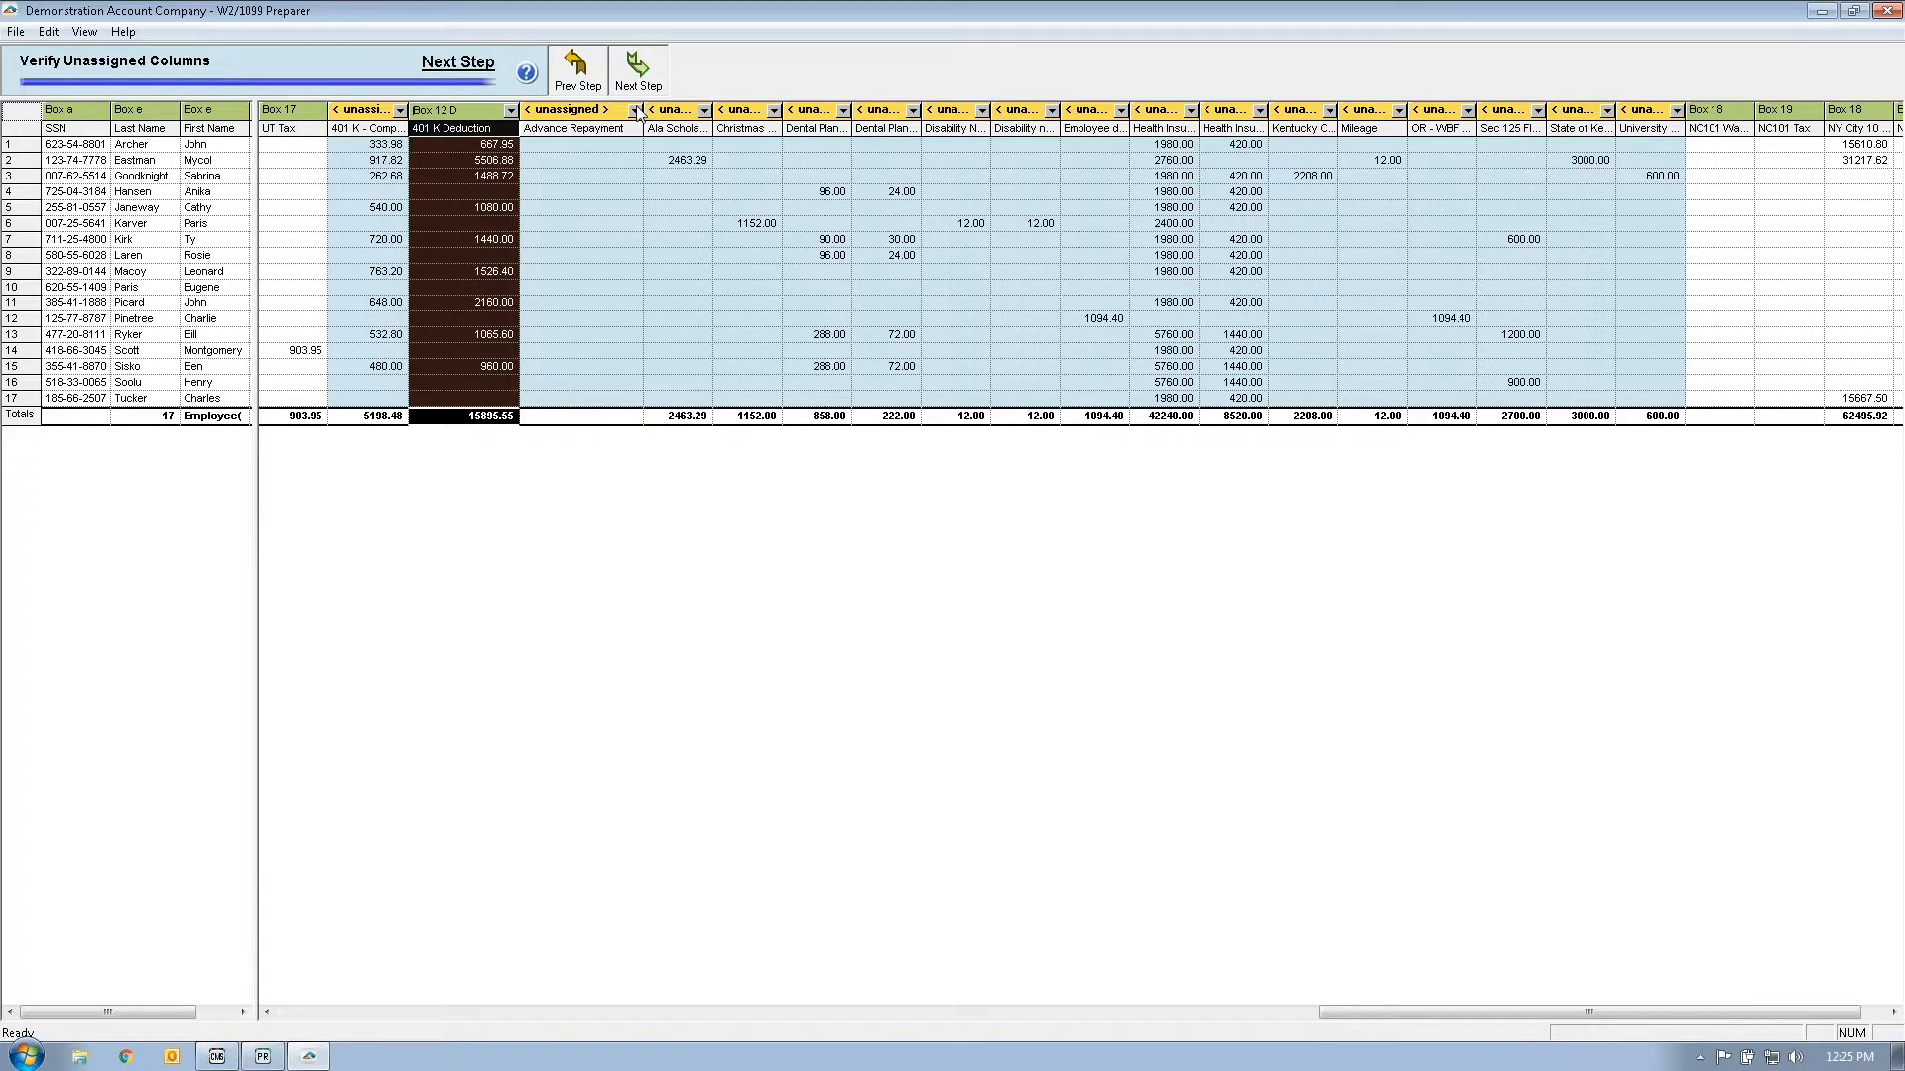
drag(635, 107, 603, 109)
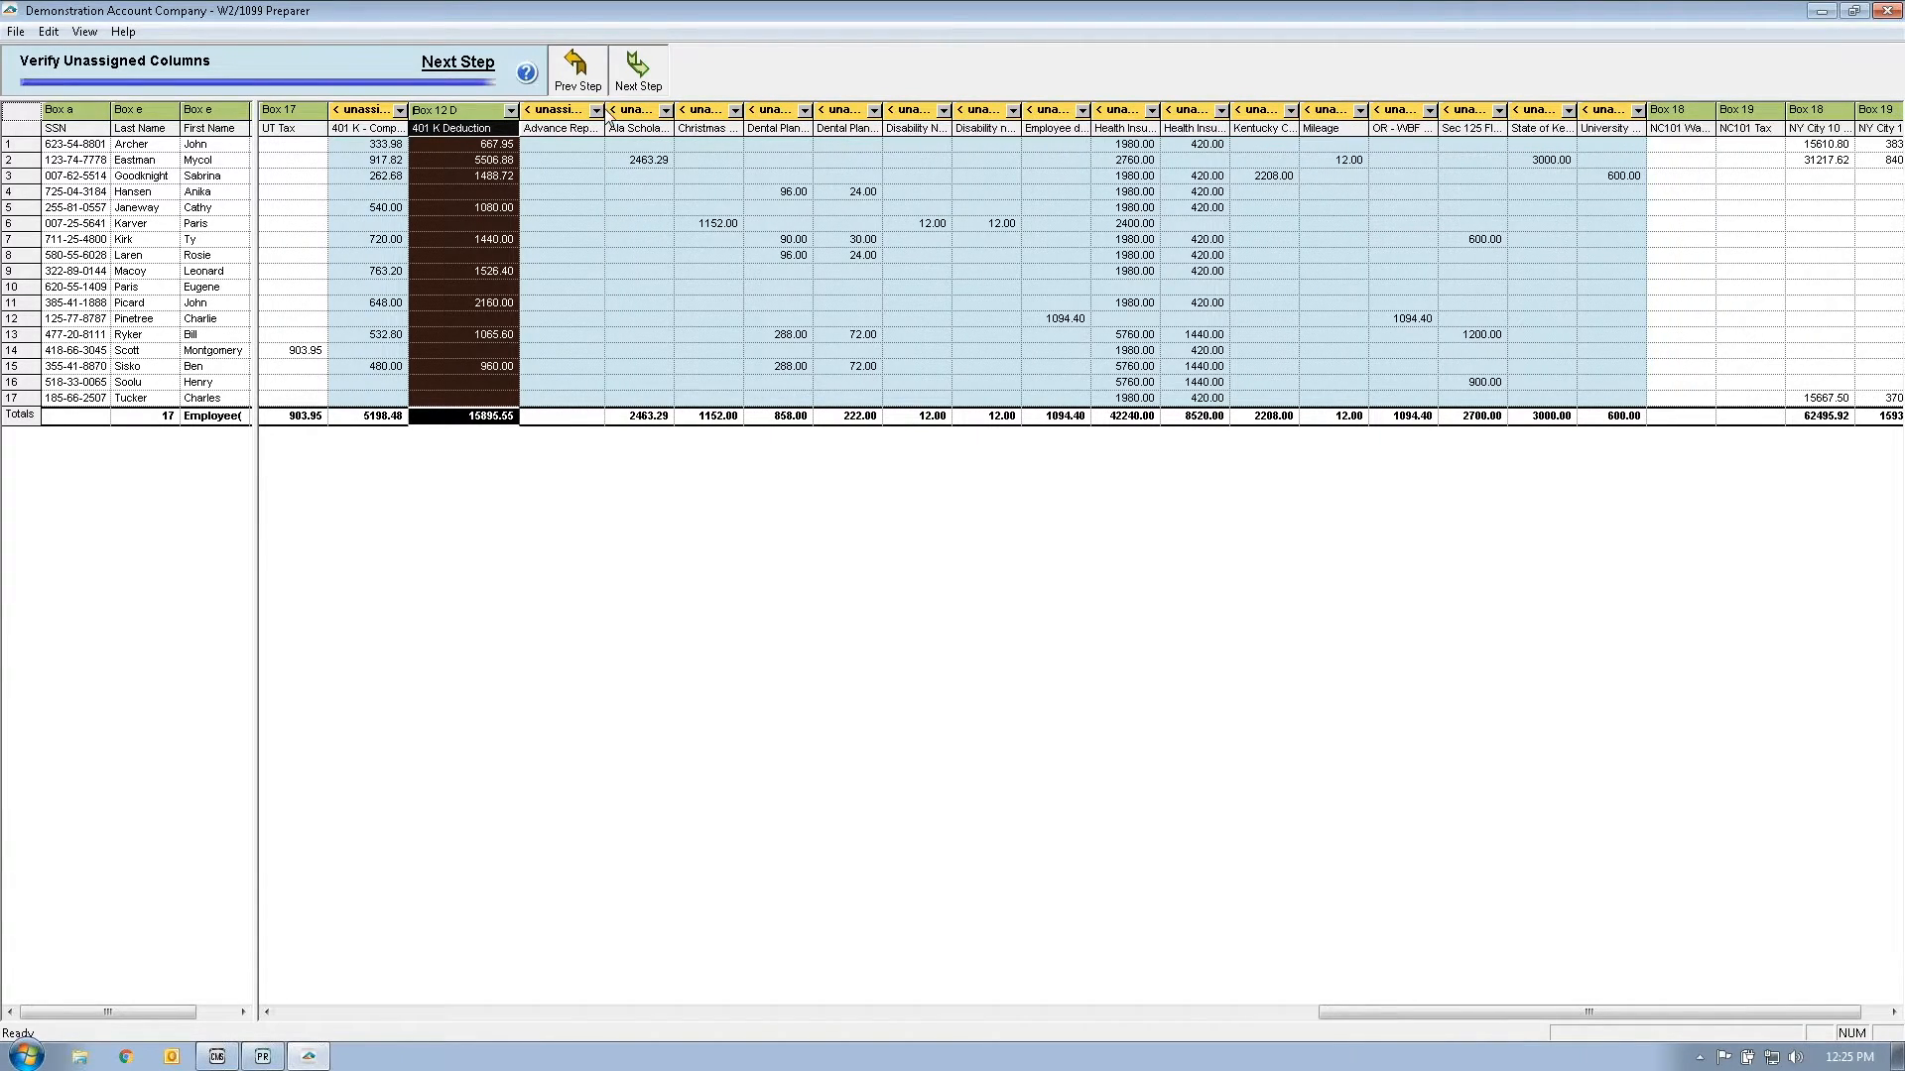
mouse_move(673, 114)
mouse_down()
mouse_move(711, 113)
mouse_move(689, 117)
mouse_up()
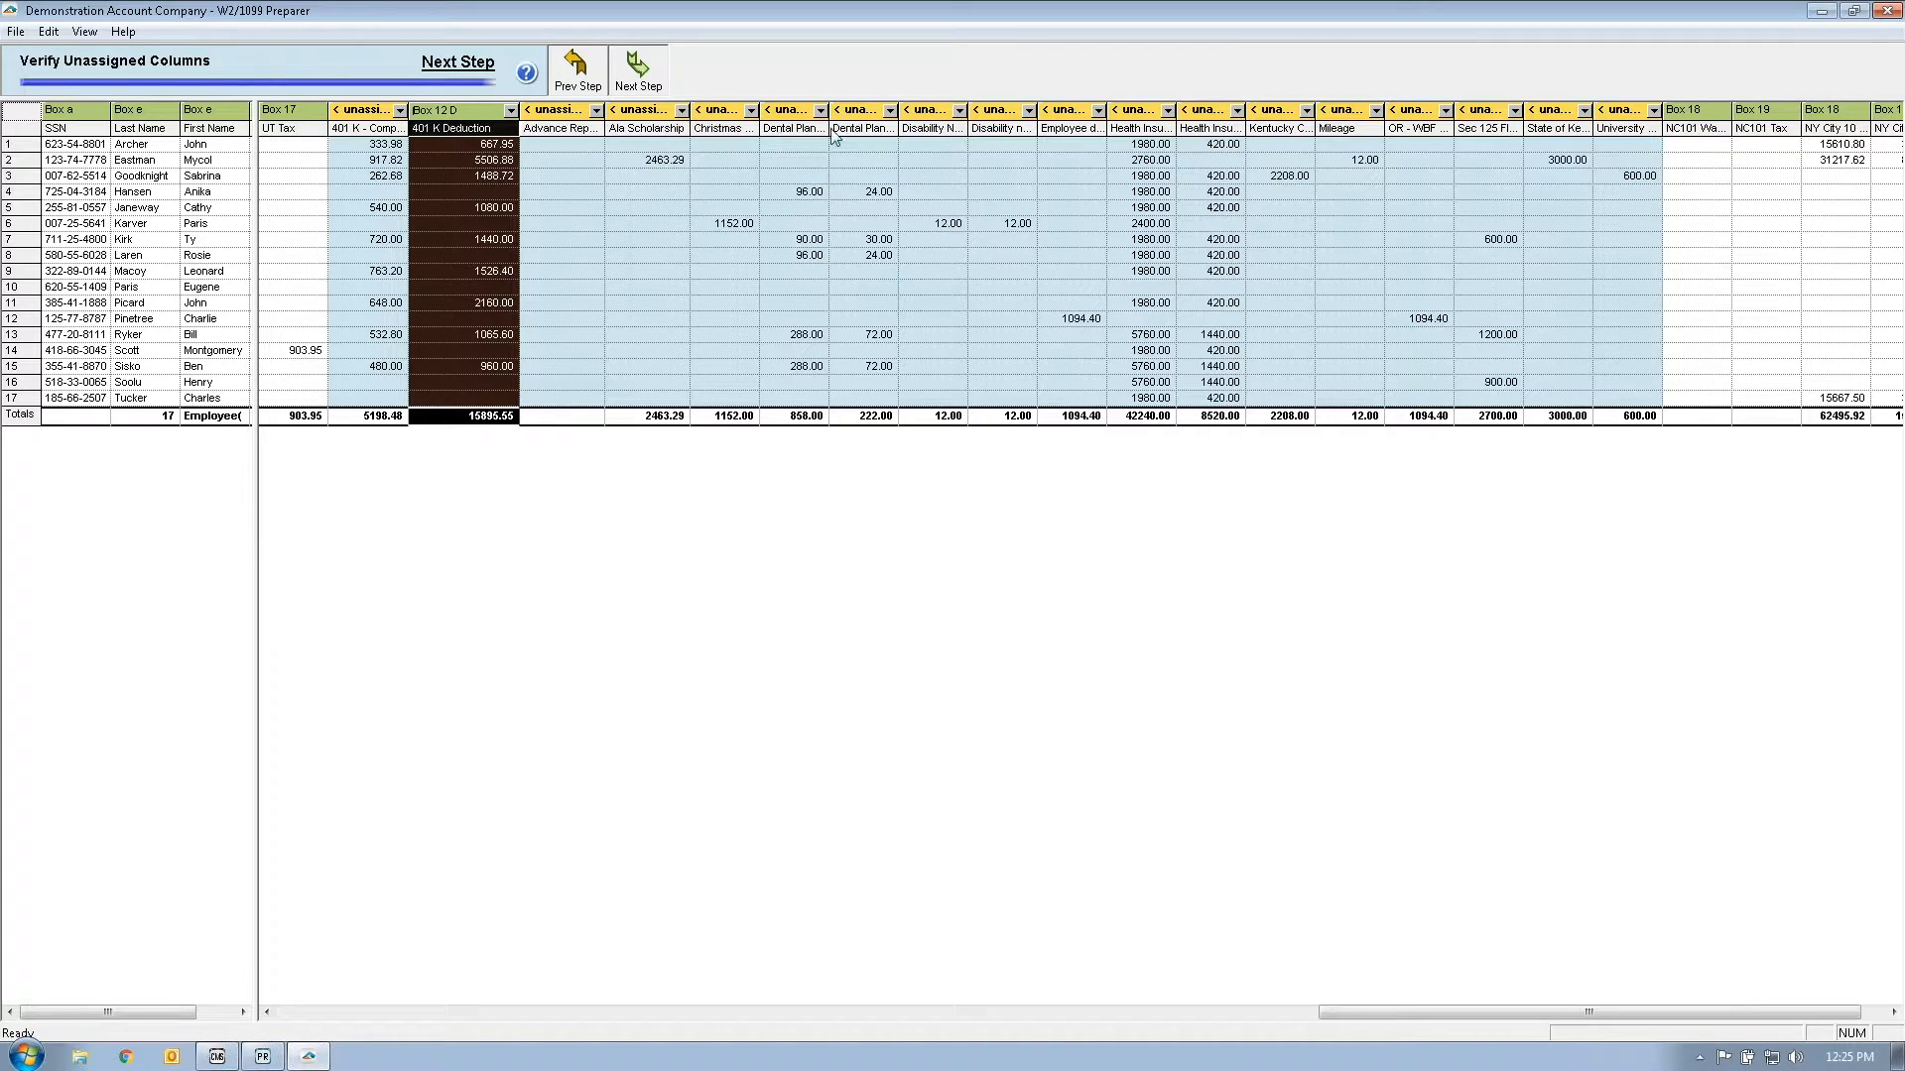
mouse_move(1188, 117)
mouse_down()
mouse_move(1311, 119)
mouse_move(1206, 118)
mouse_up()
Step: Map the Health Insurance column (42240.00) to Box 12 code DD and acknowledge the alert
click(1199, 112)
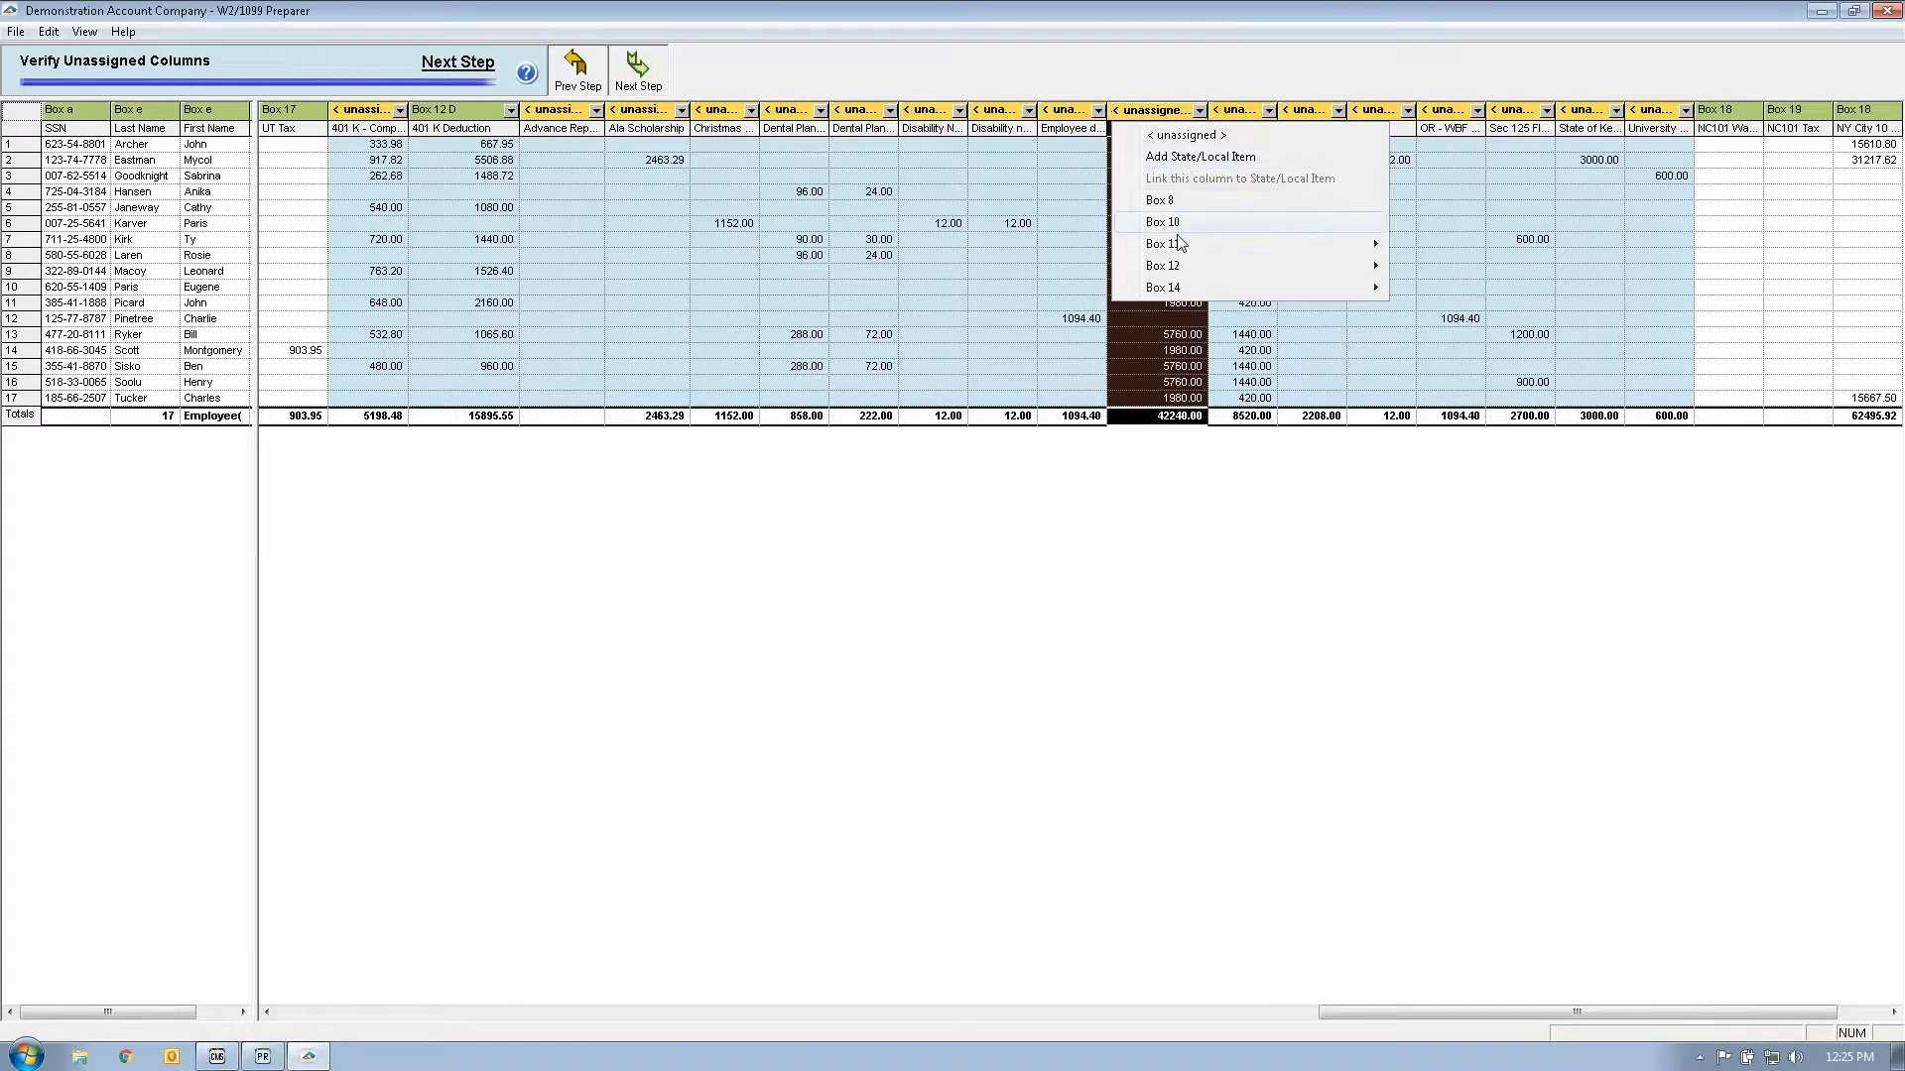
mouse_move(1183, 268)
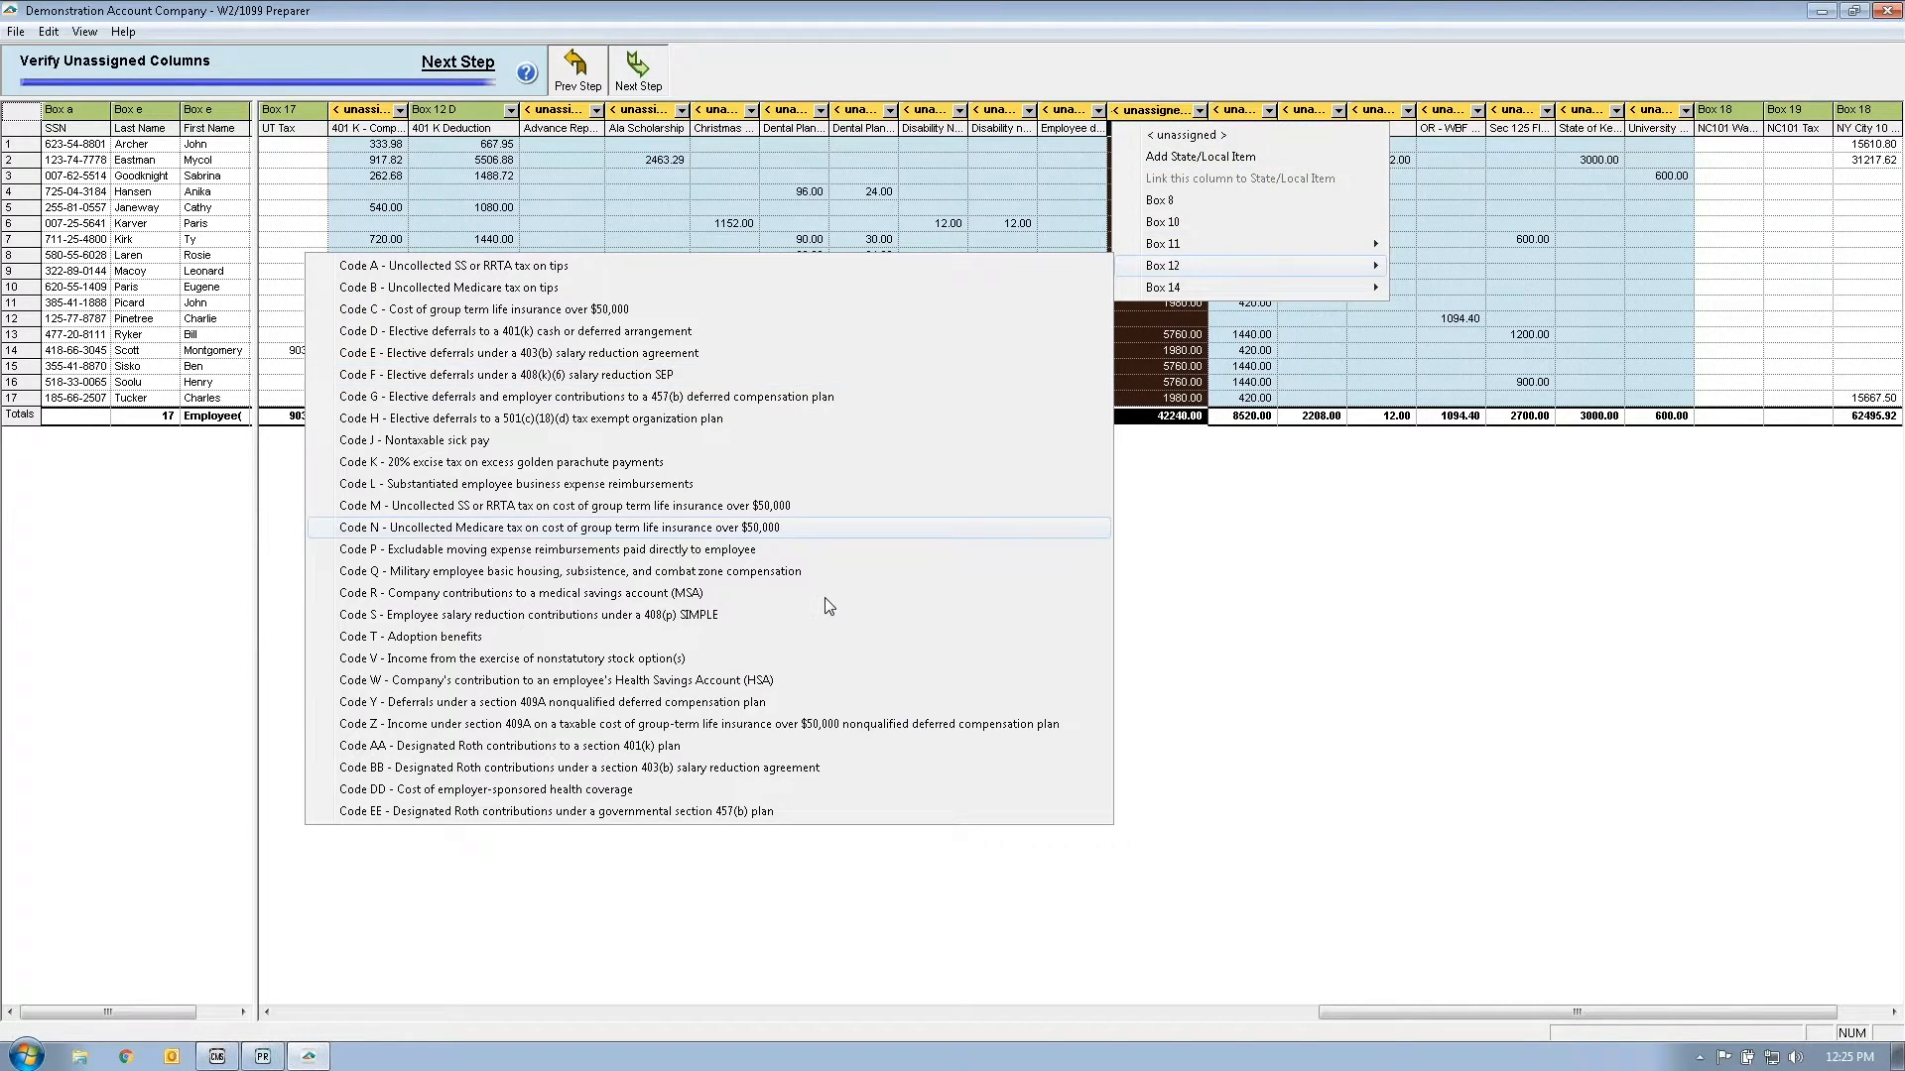
click(670, 804)
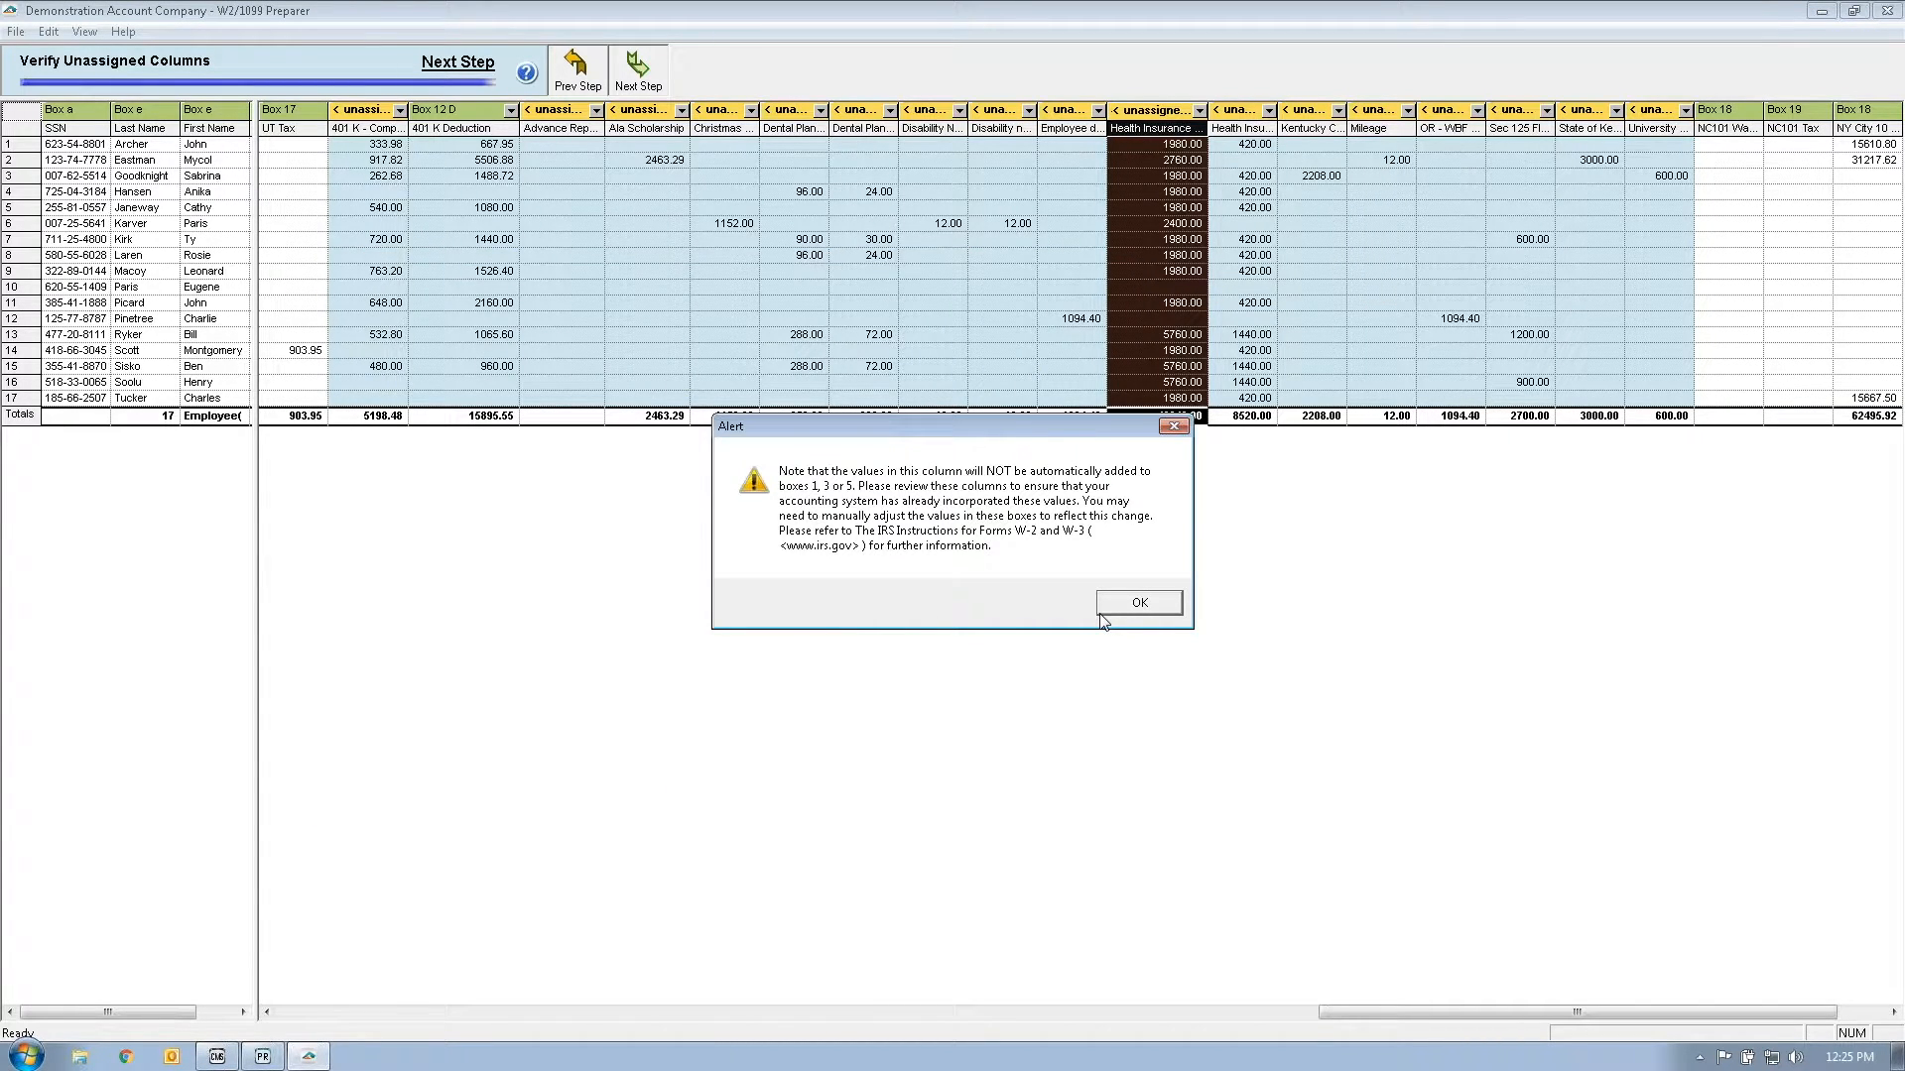
click(1131, 607)
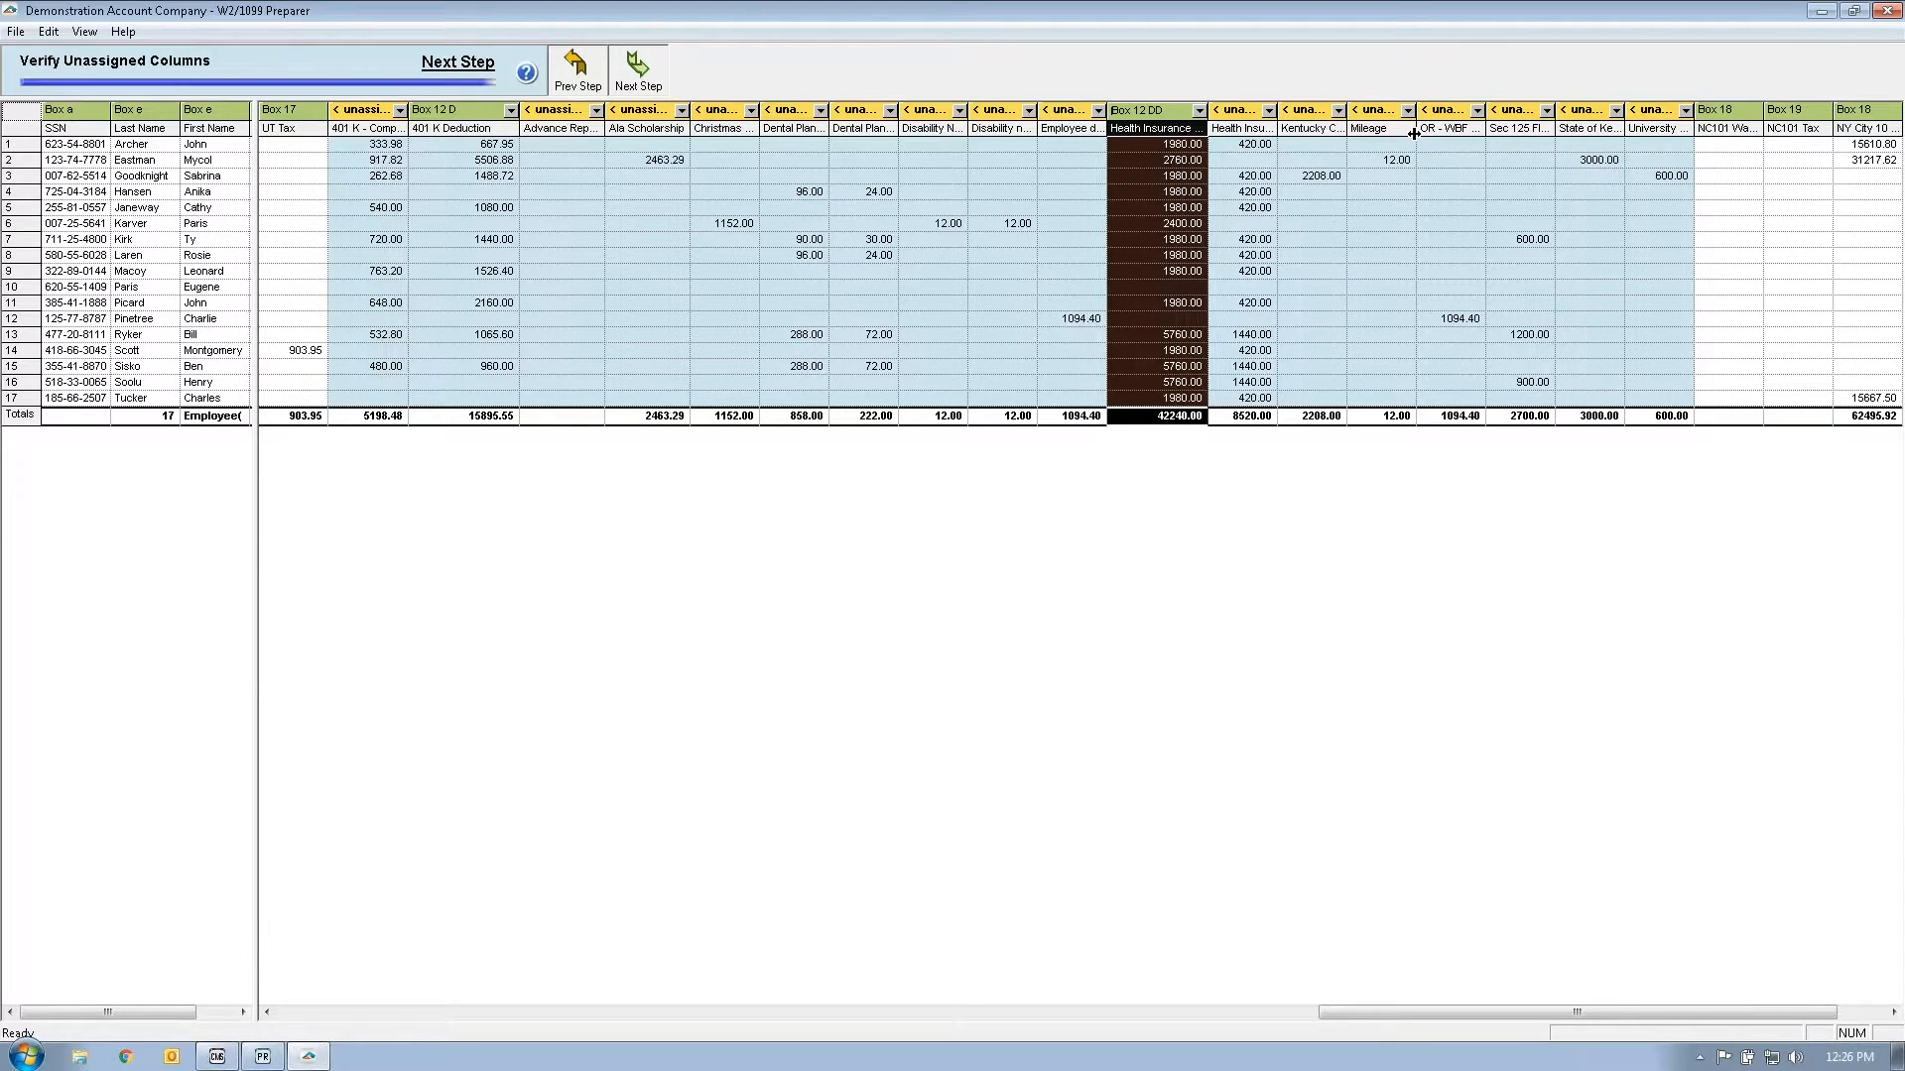
Step: Review the Box 14 choices for Sec 125 (2700.00), leave it unmapped, and move to Verify All Other Data
click(1547, 110)
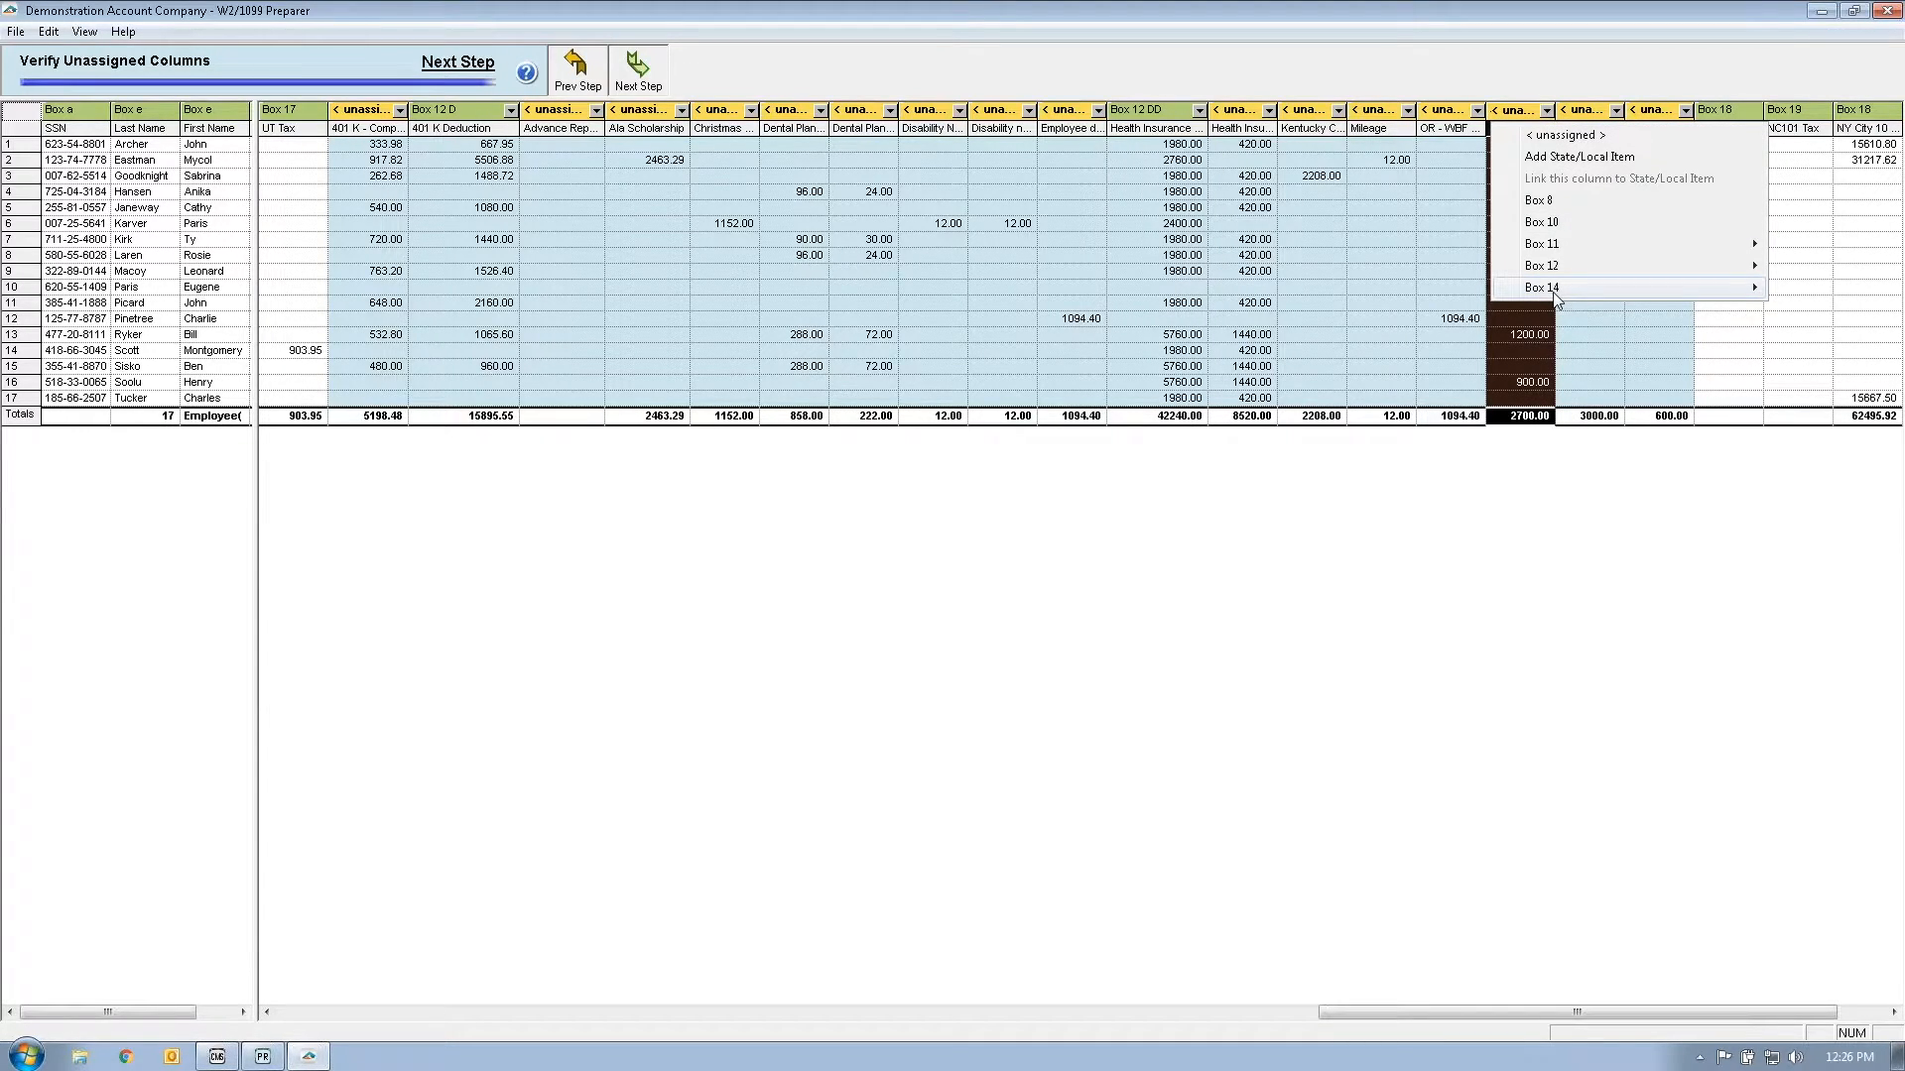
mouse_move(1553, 292)
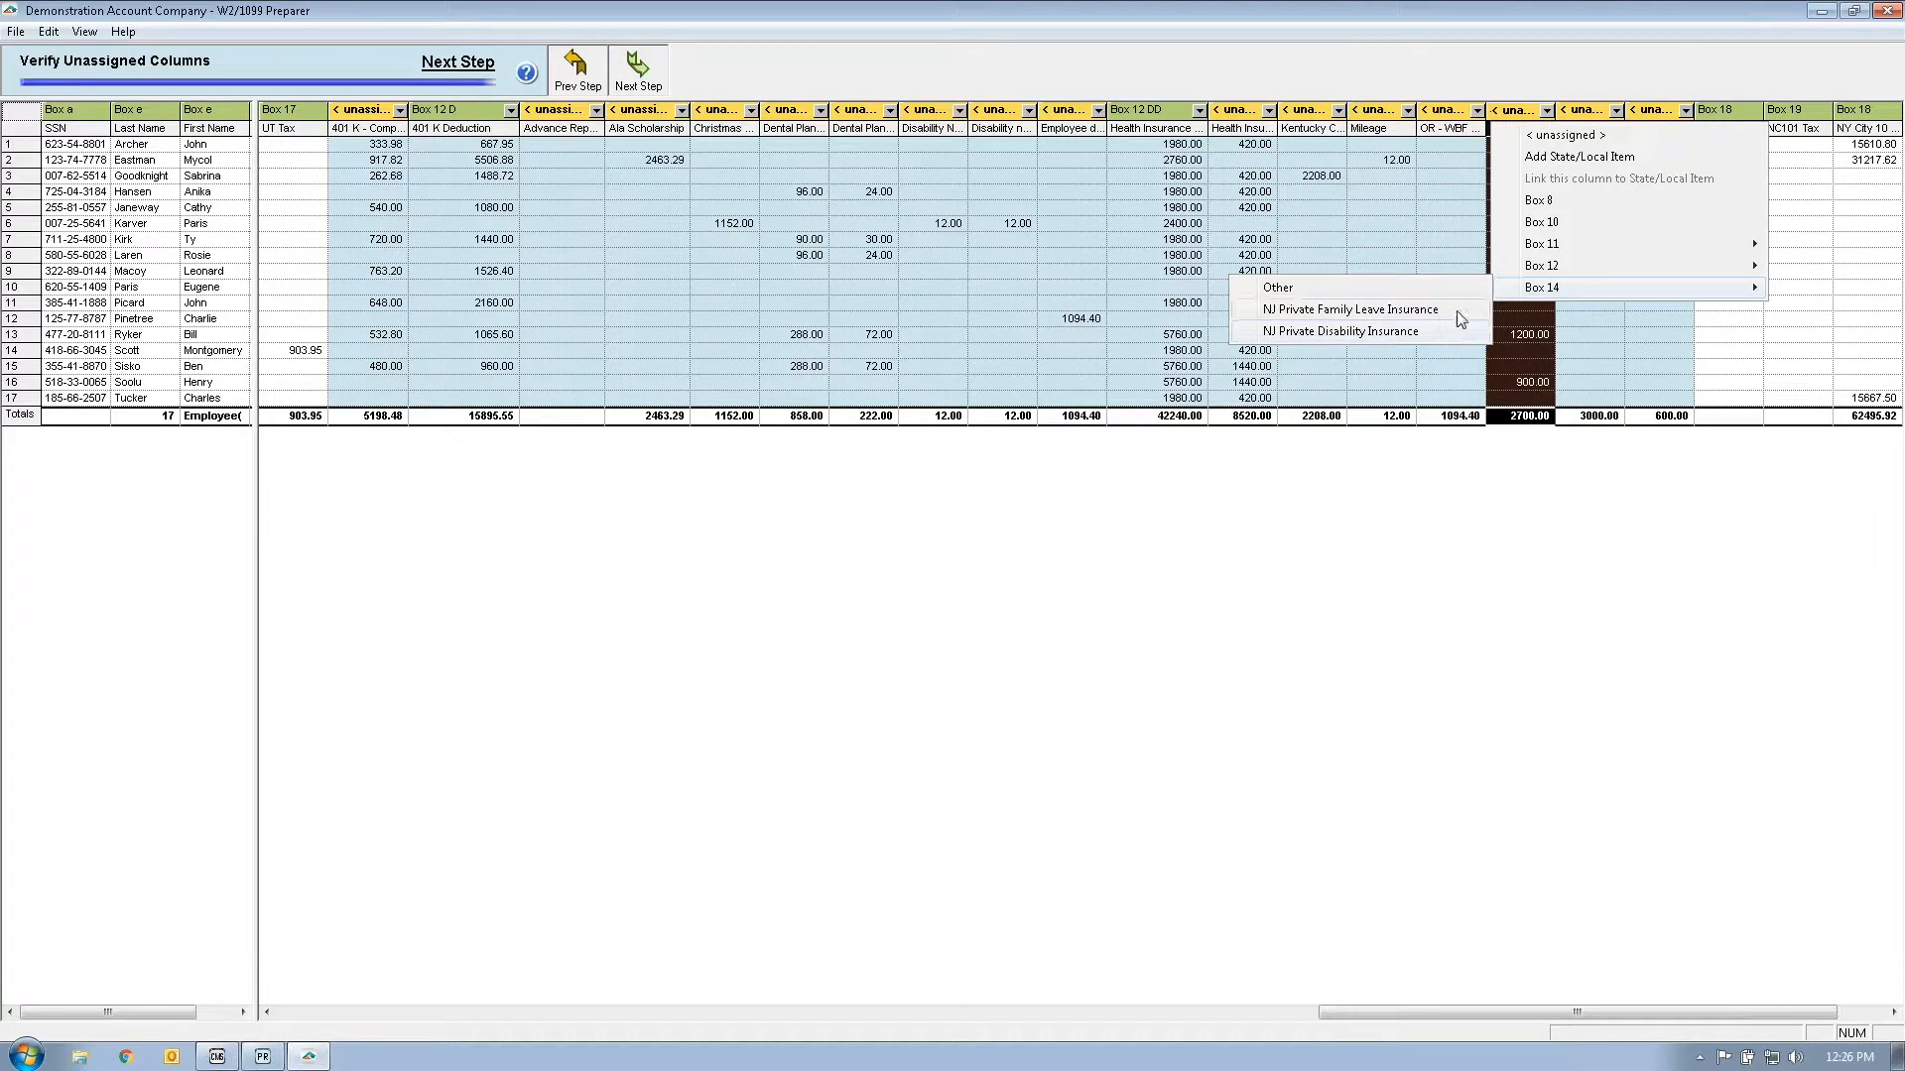
click(1424, 493)
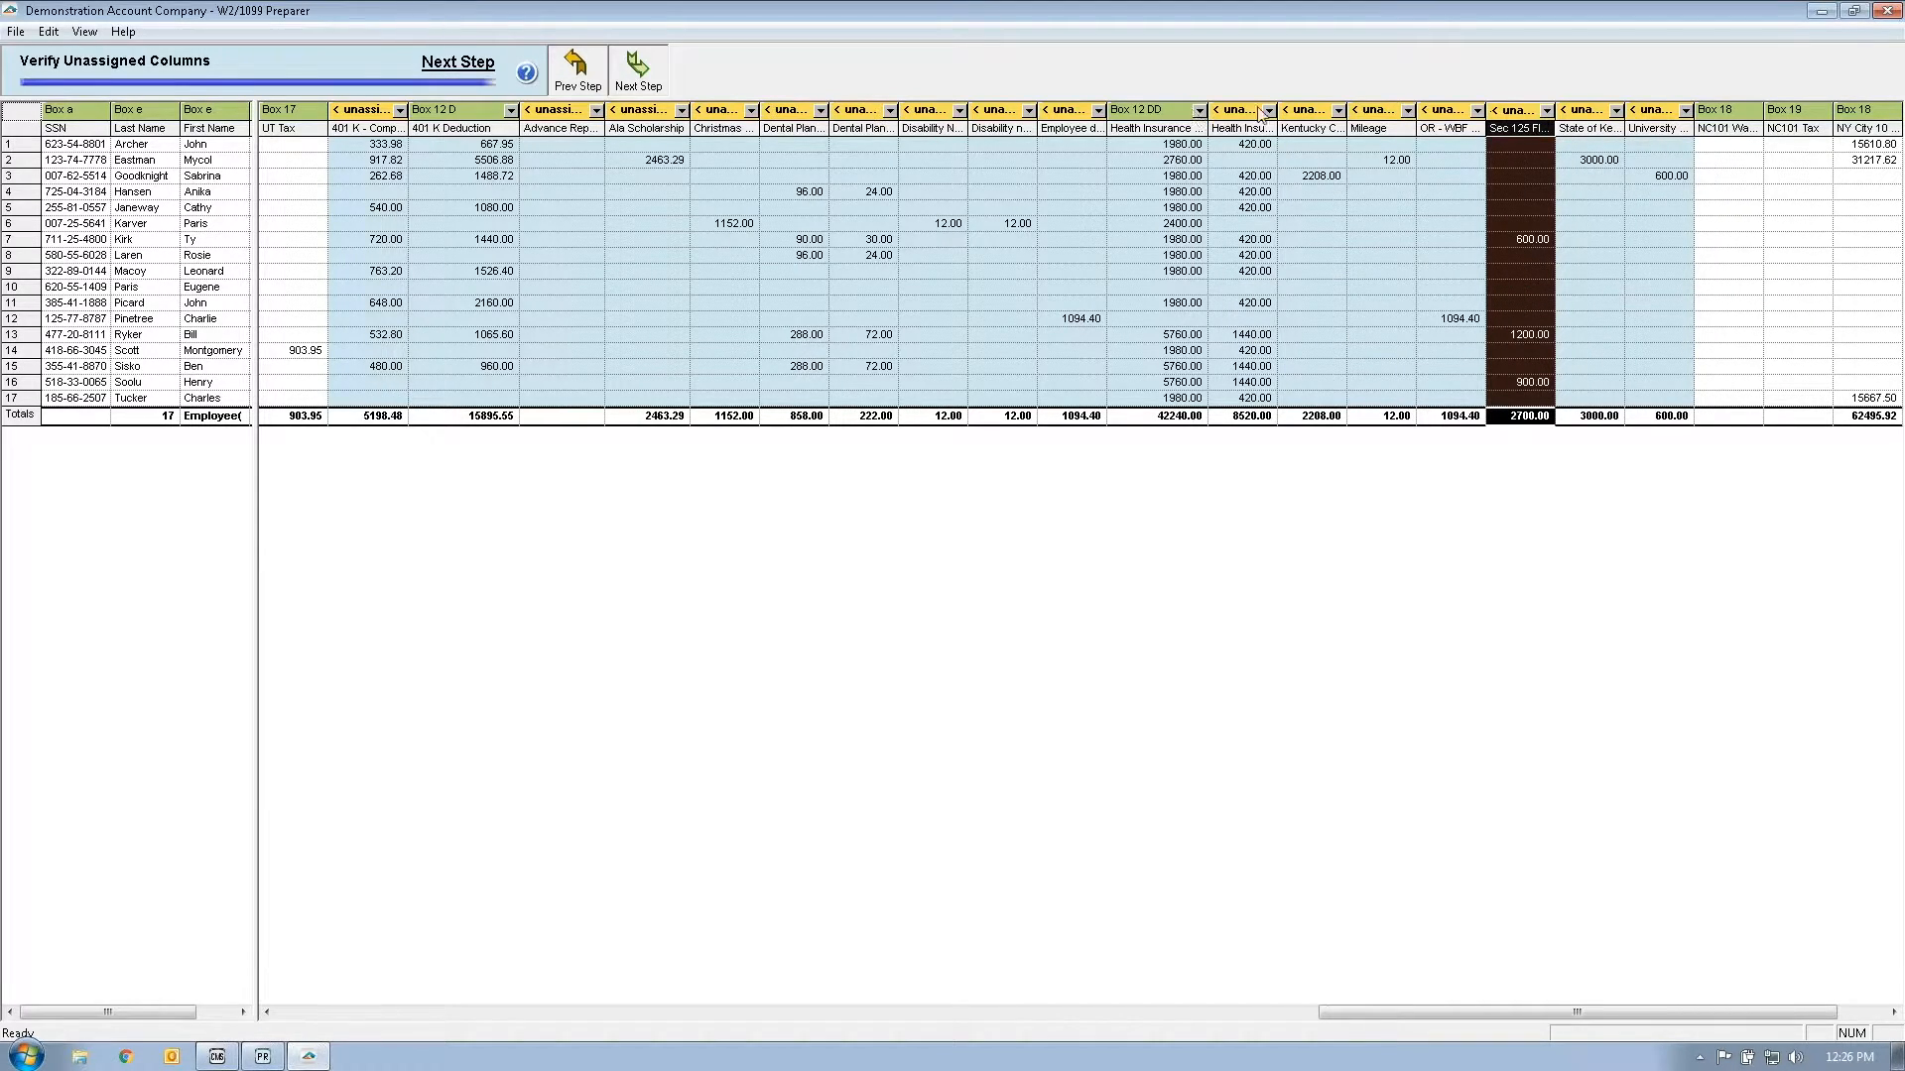
click(629, 85)
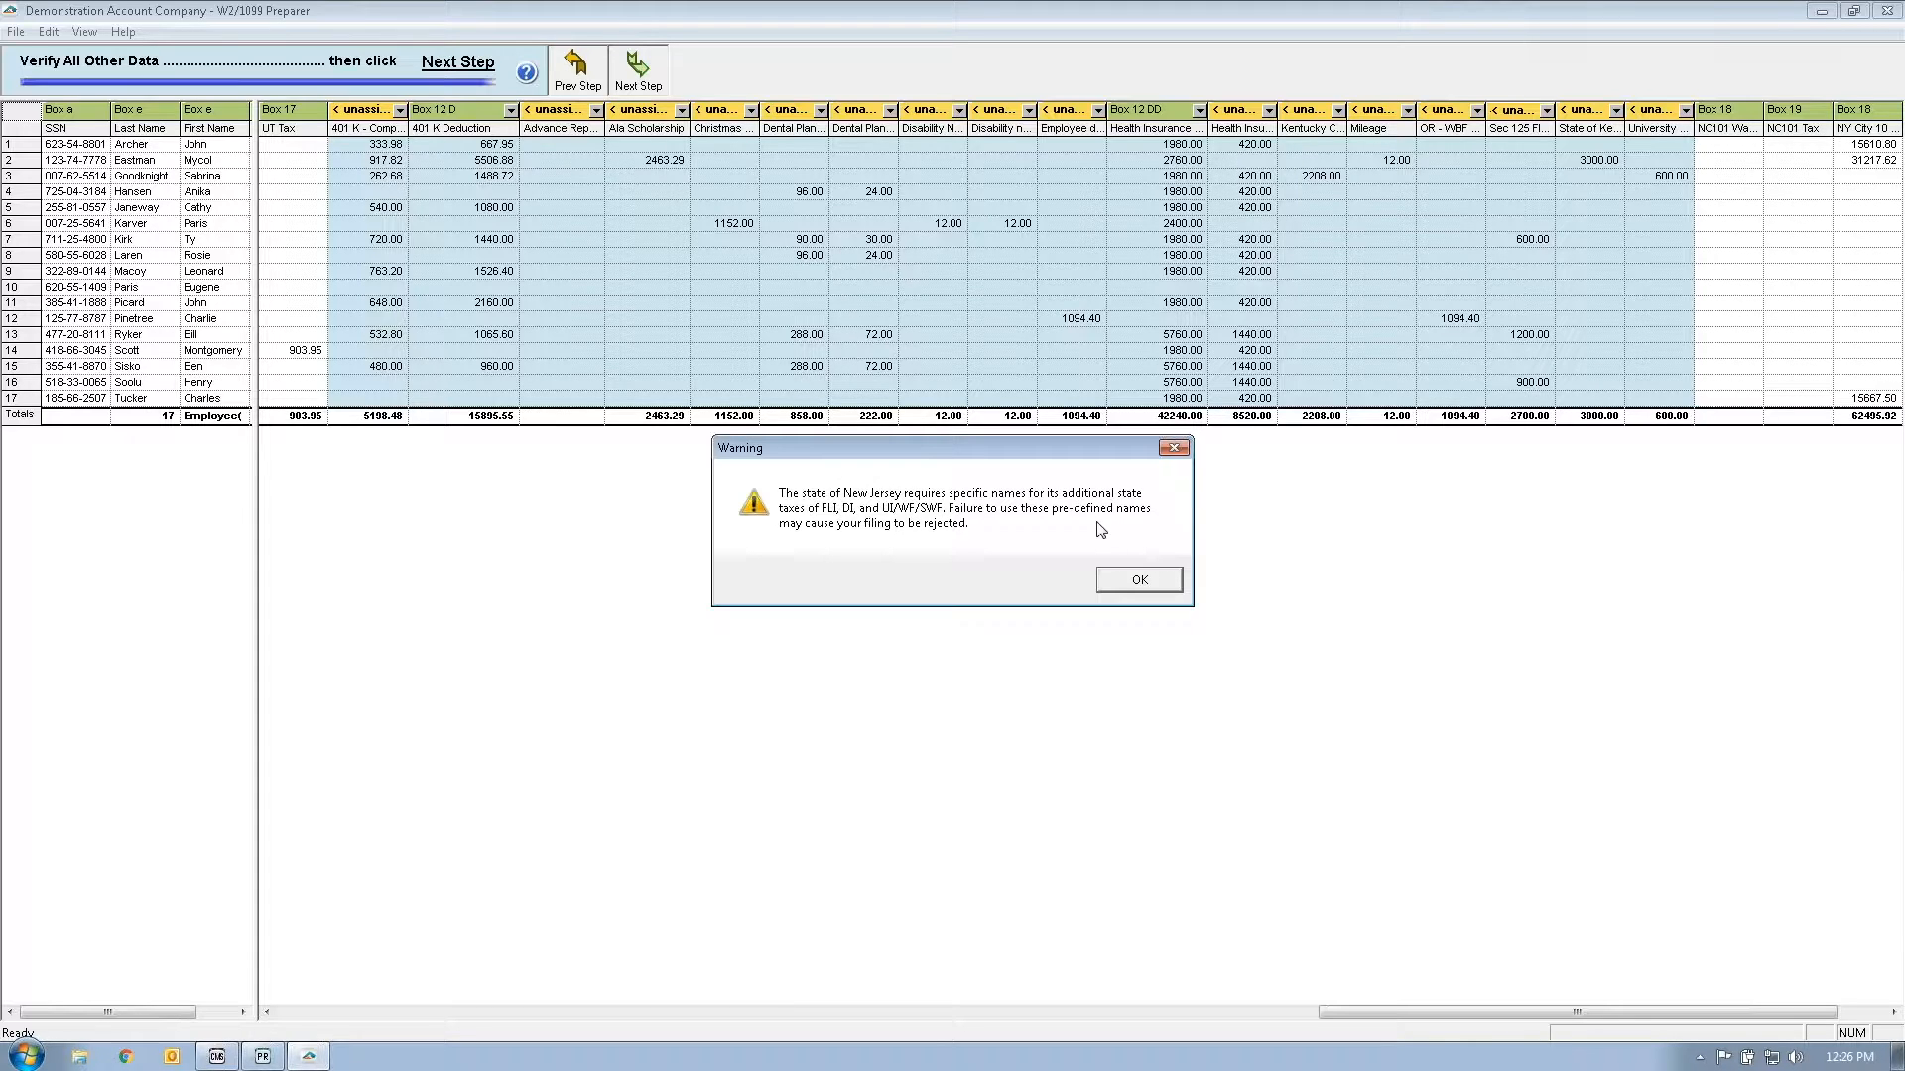
Step: Dismiss the New Jersey and unassigned-columns warnings, then go back to correct the flagged cells
click(1112, 583)
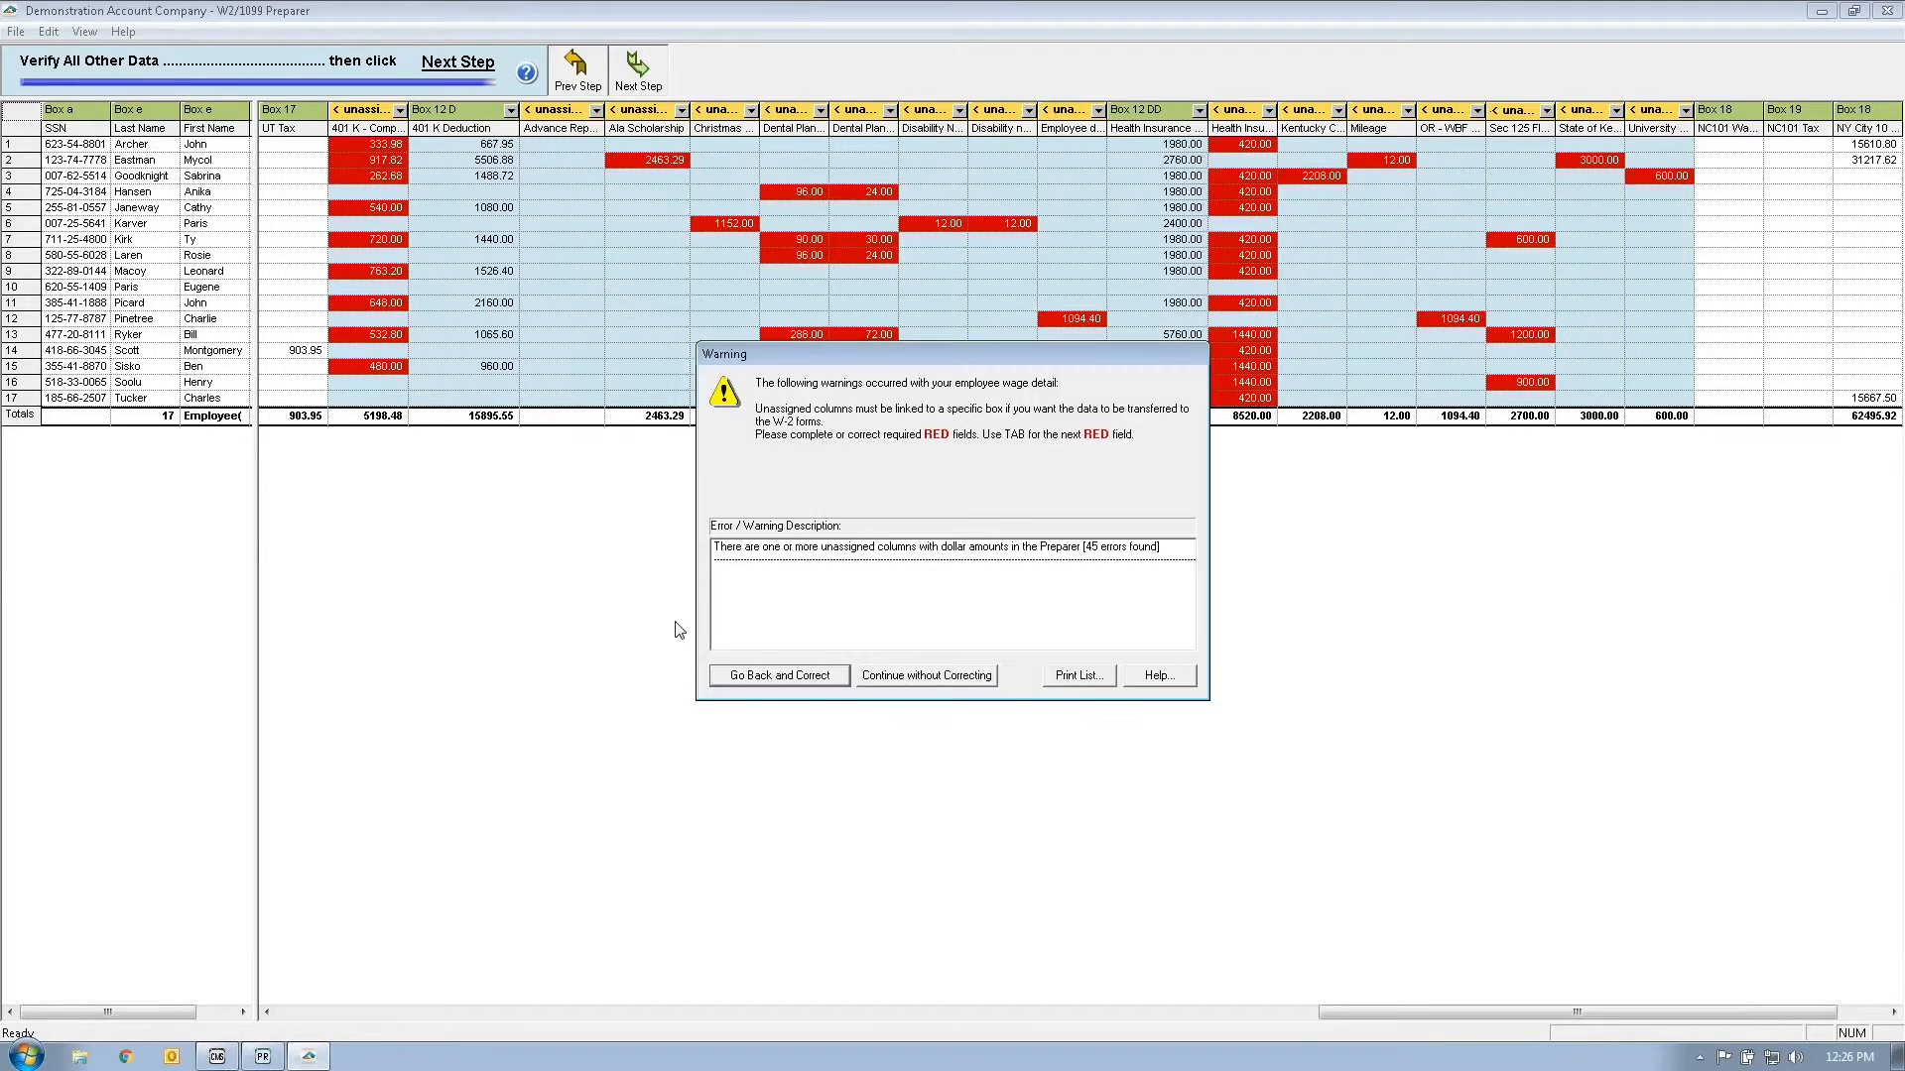
click(933, 681)
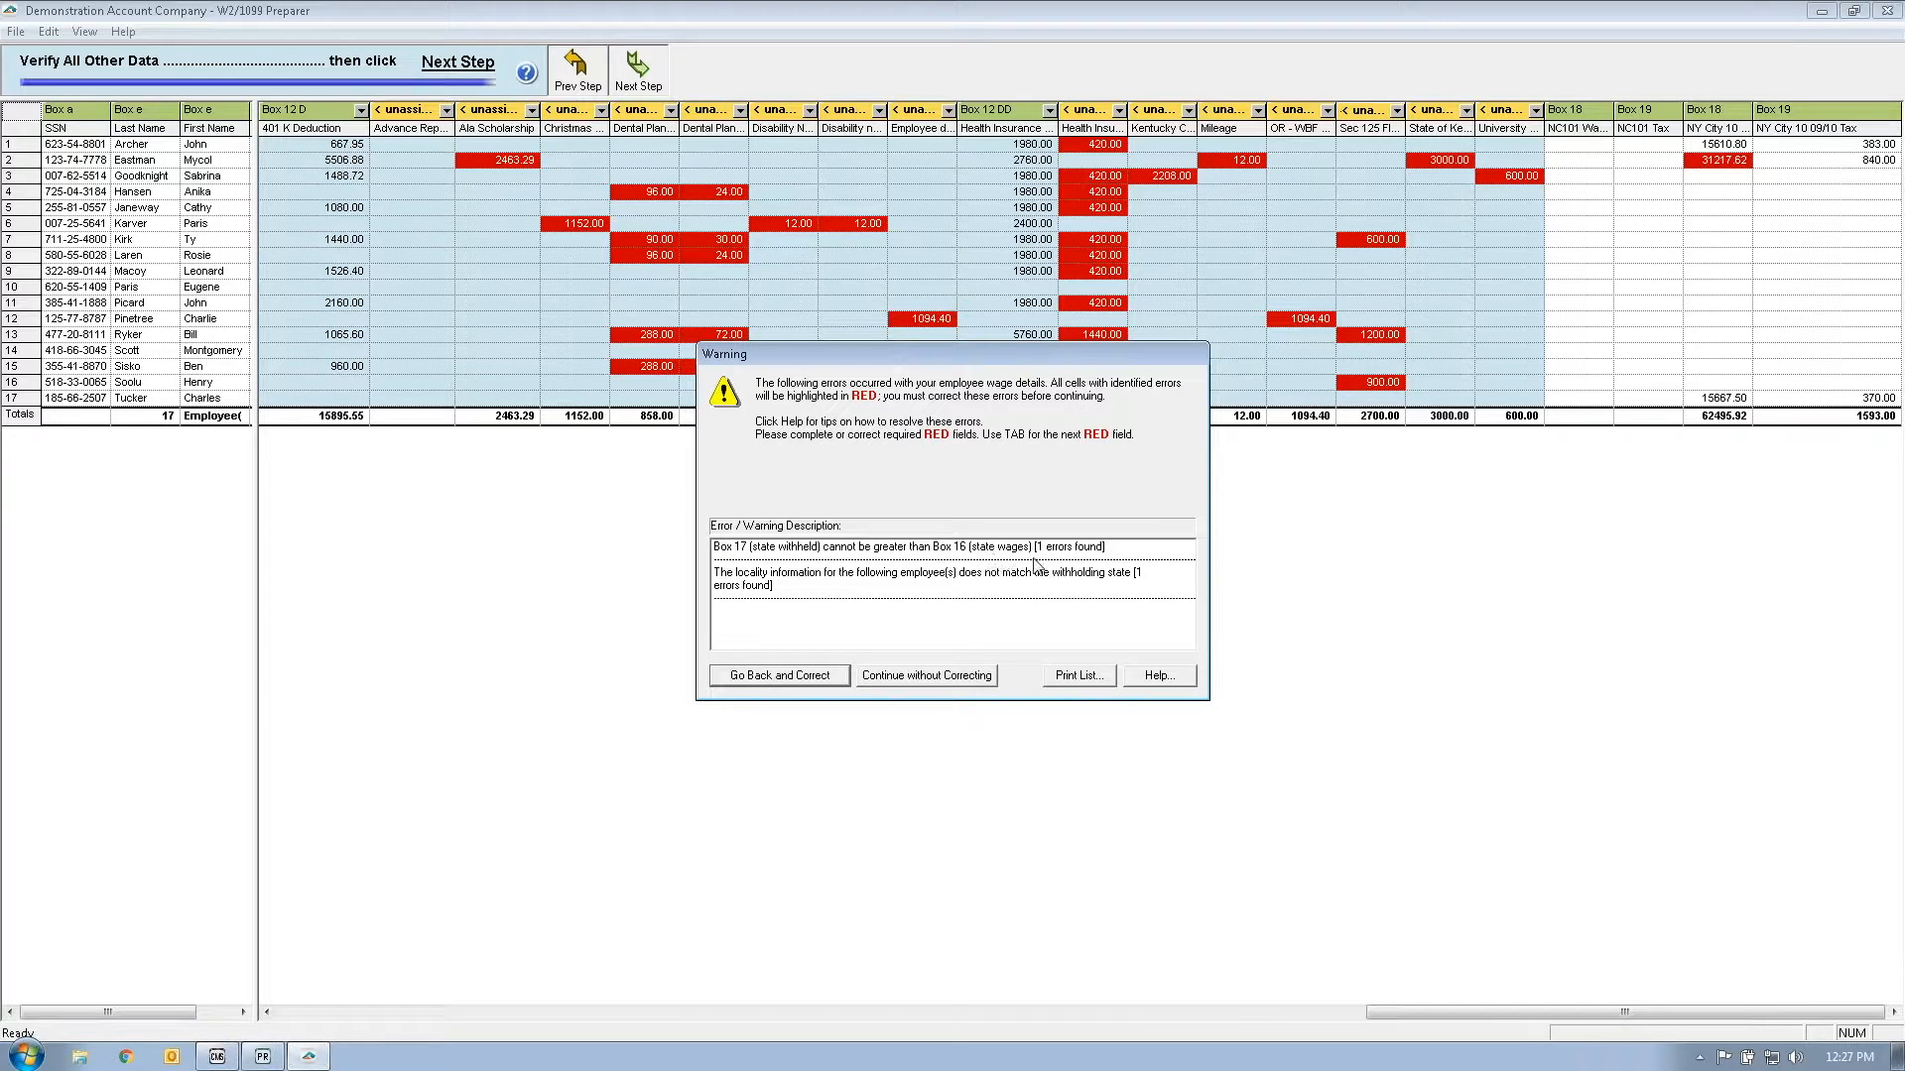
click(765, 680)
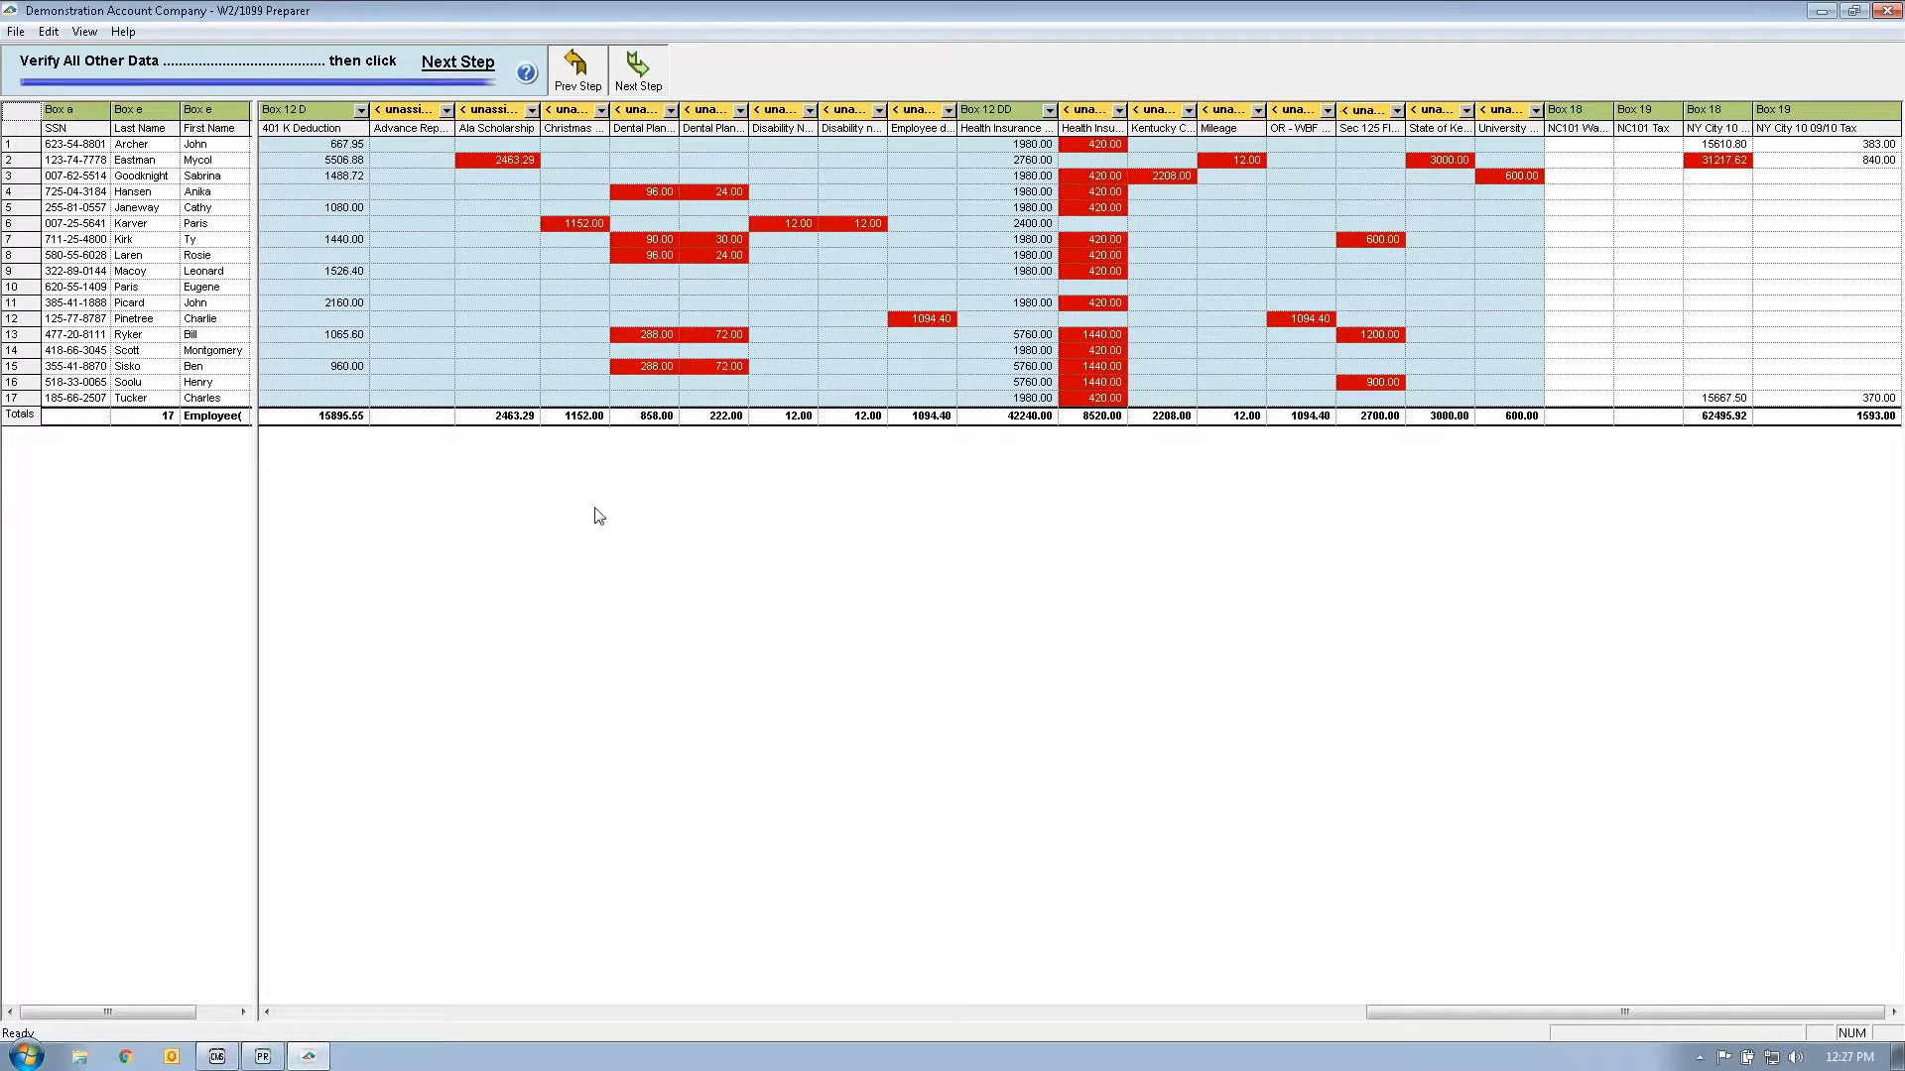
Step: Enter 15610.80 as row 2's NY Wages, bringing the NY Wages total to 46889.10
click(1735, 161)
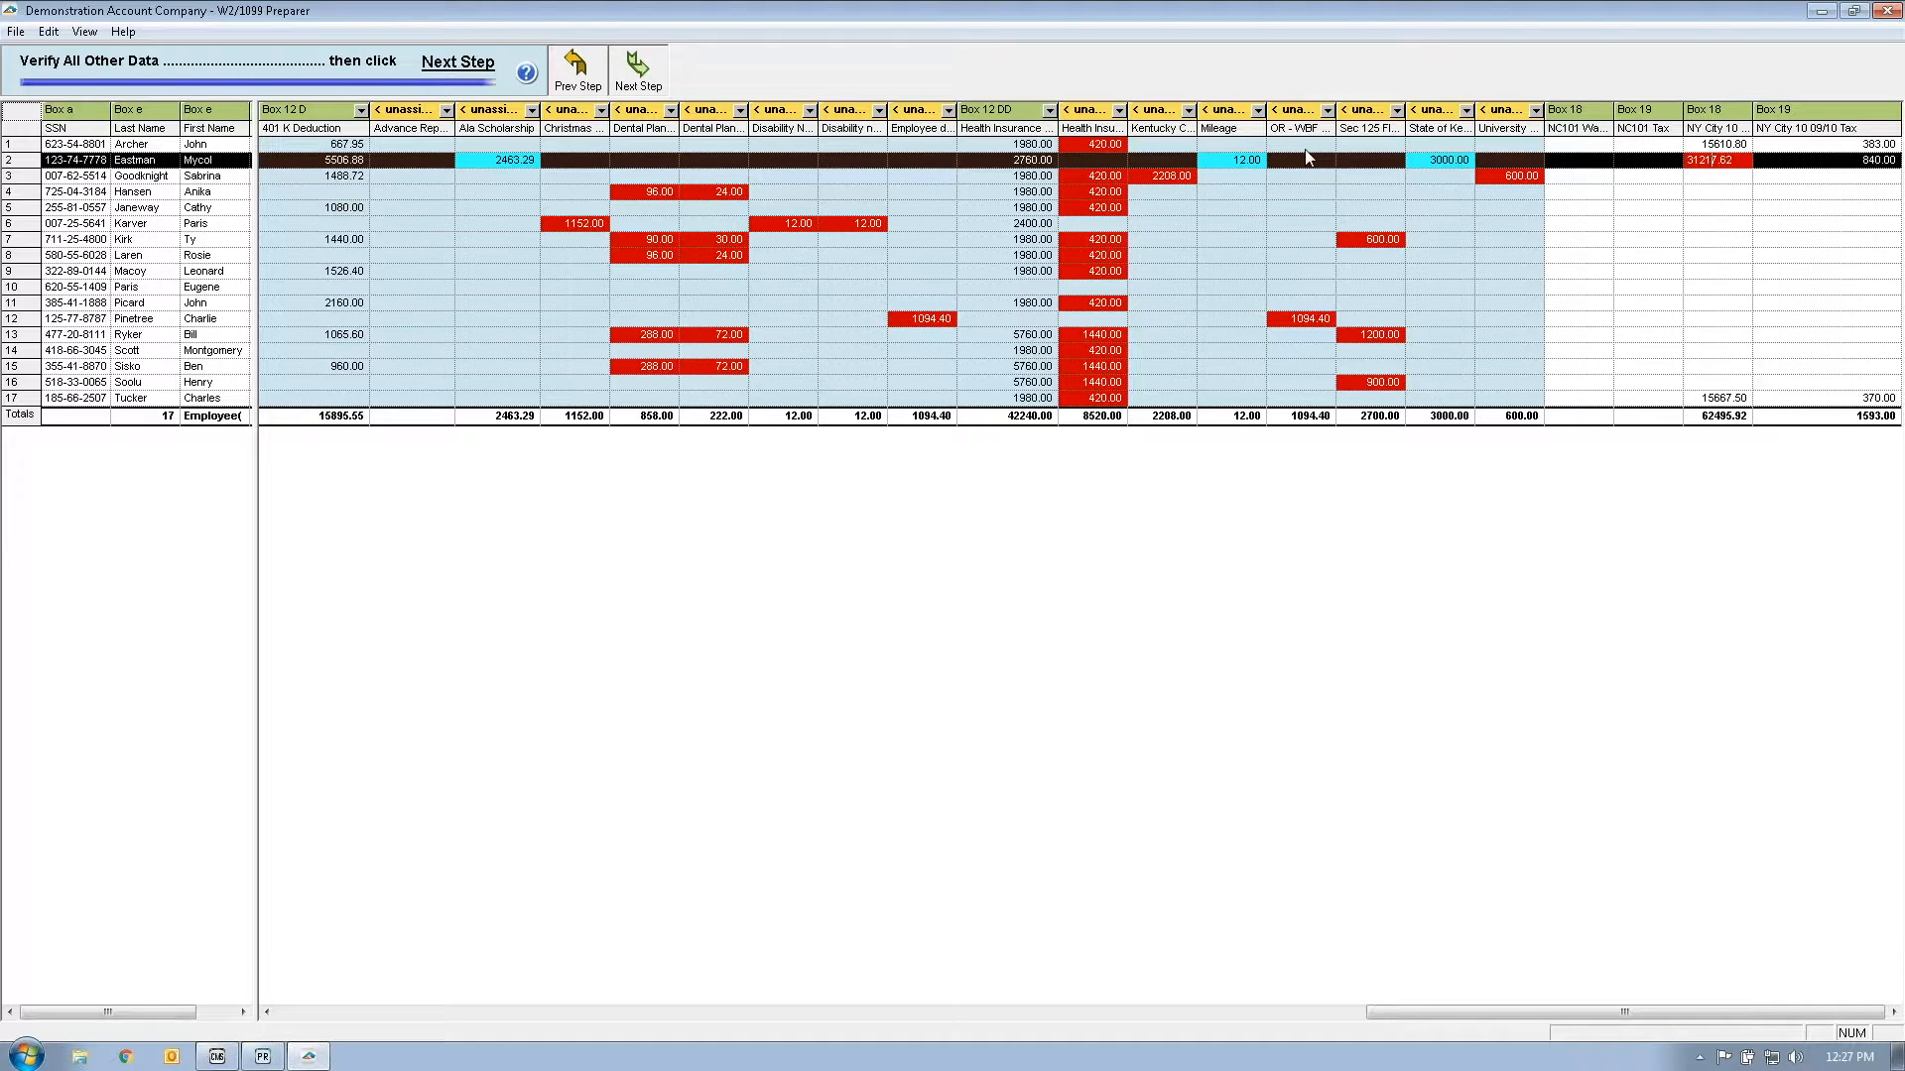
click(1221, 1013)
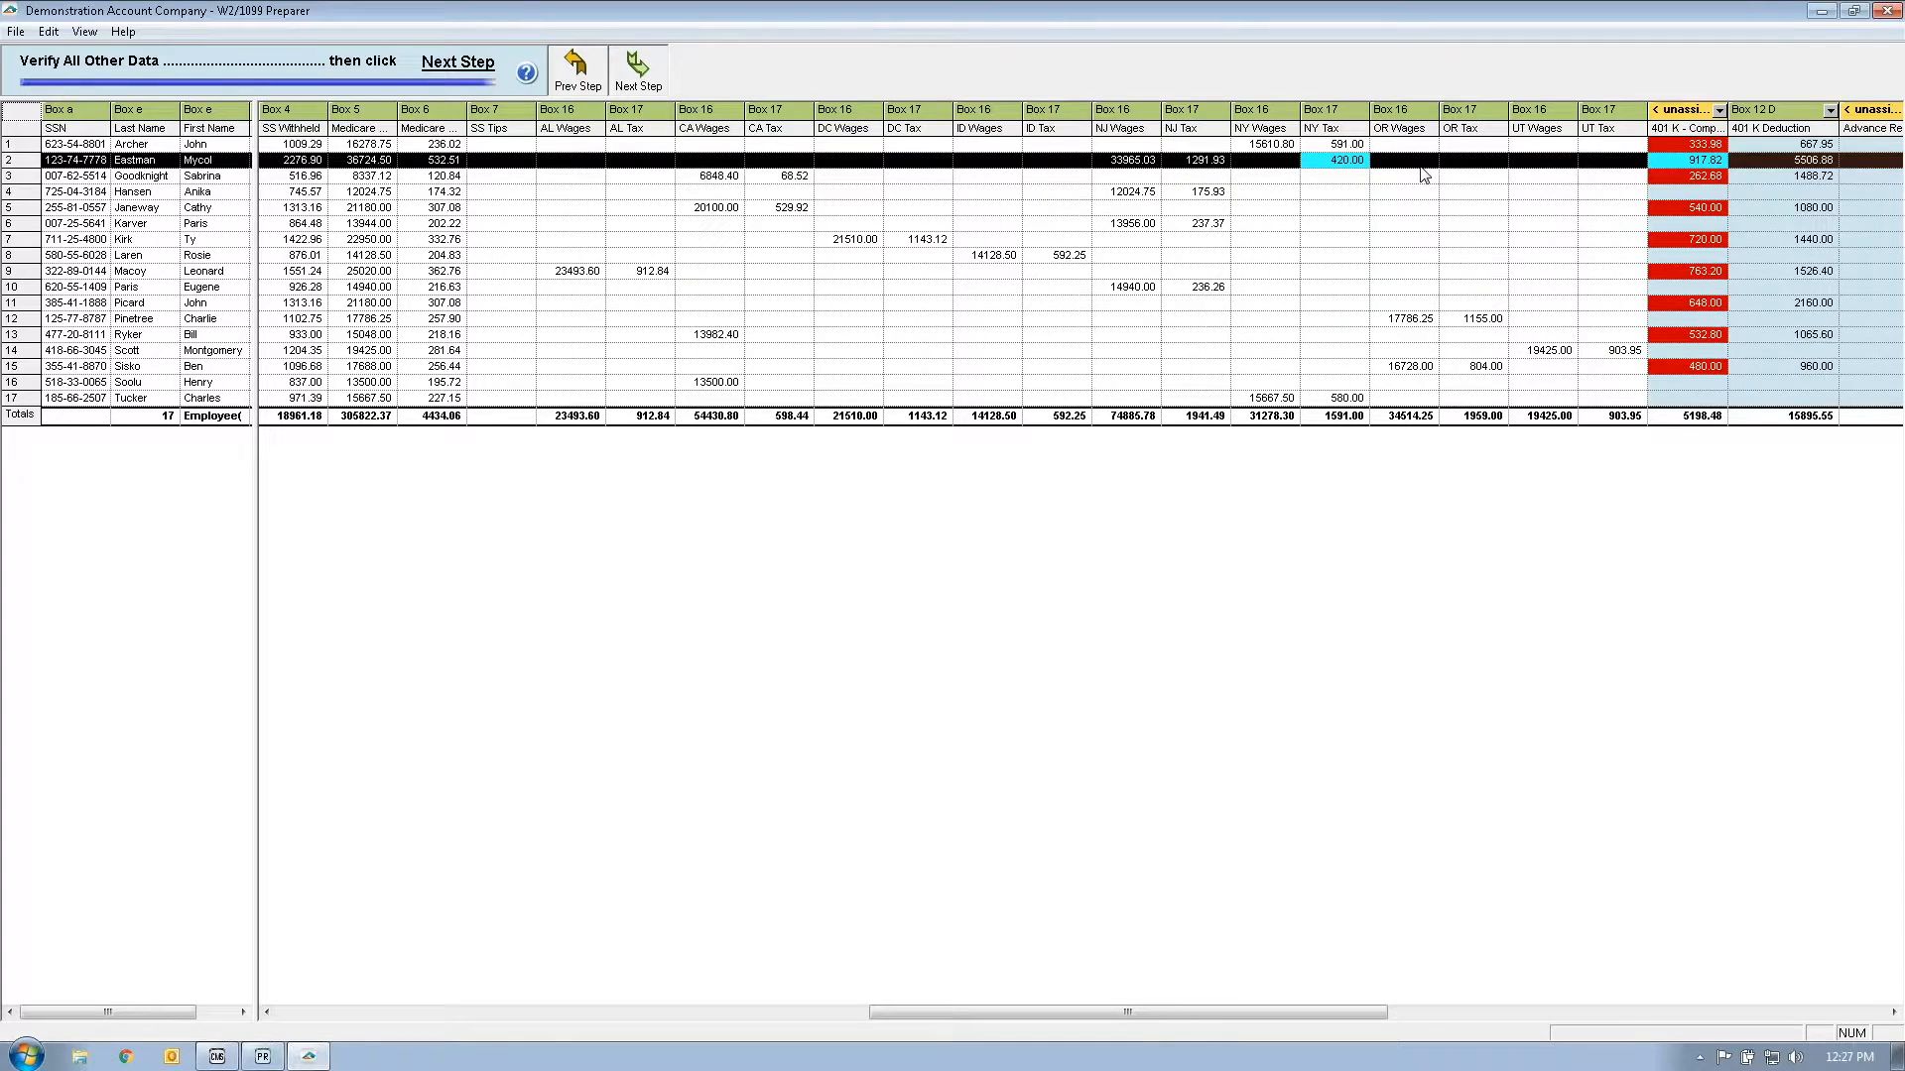
click(1334, 162)
click(1286, 162)
text(1)
text(5610)
text(.80)
key(Up)
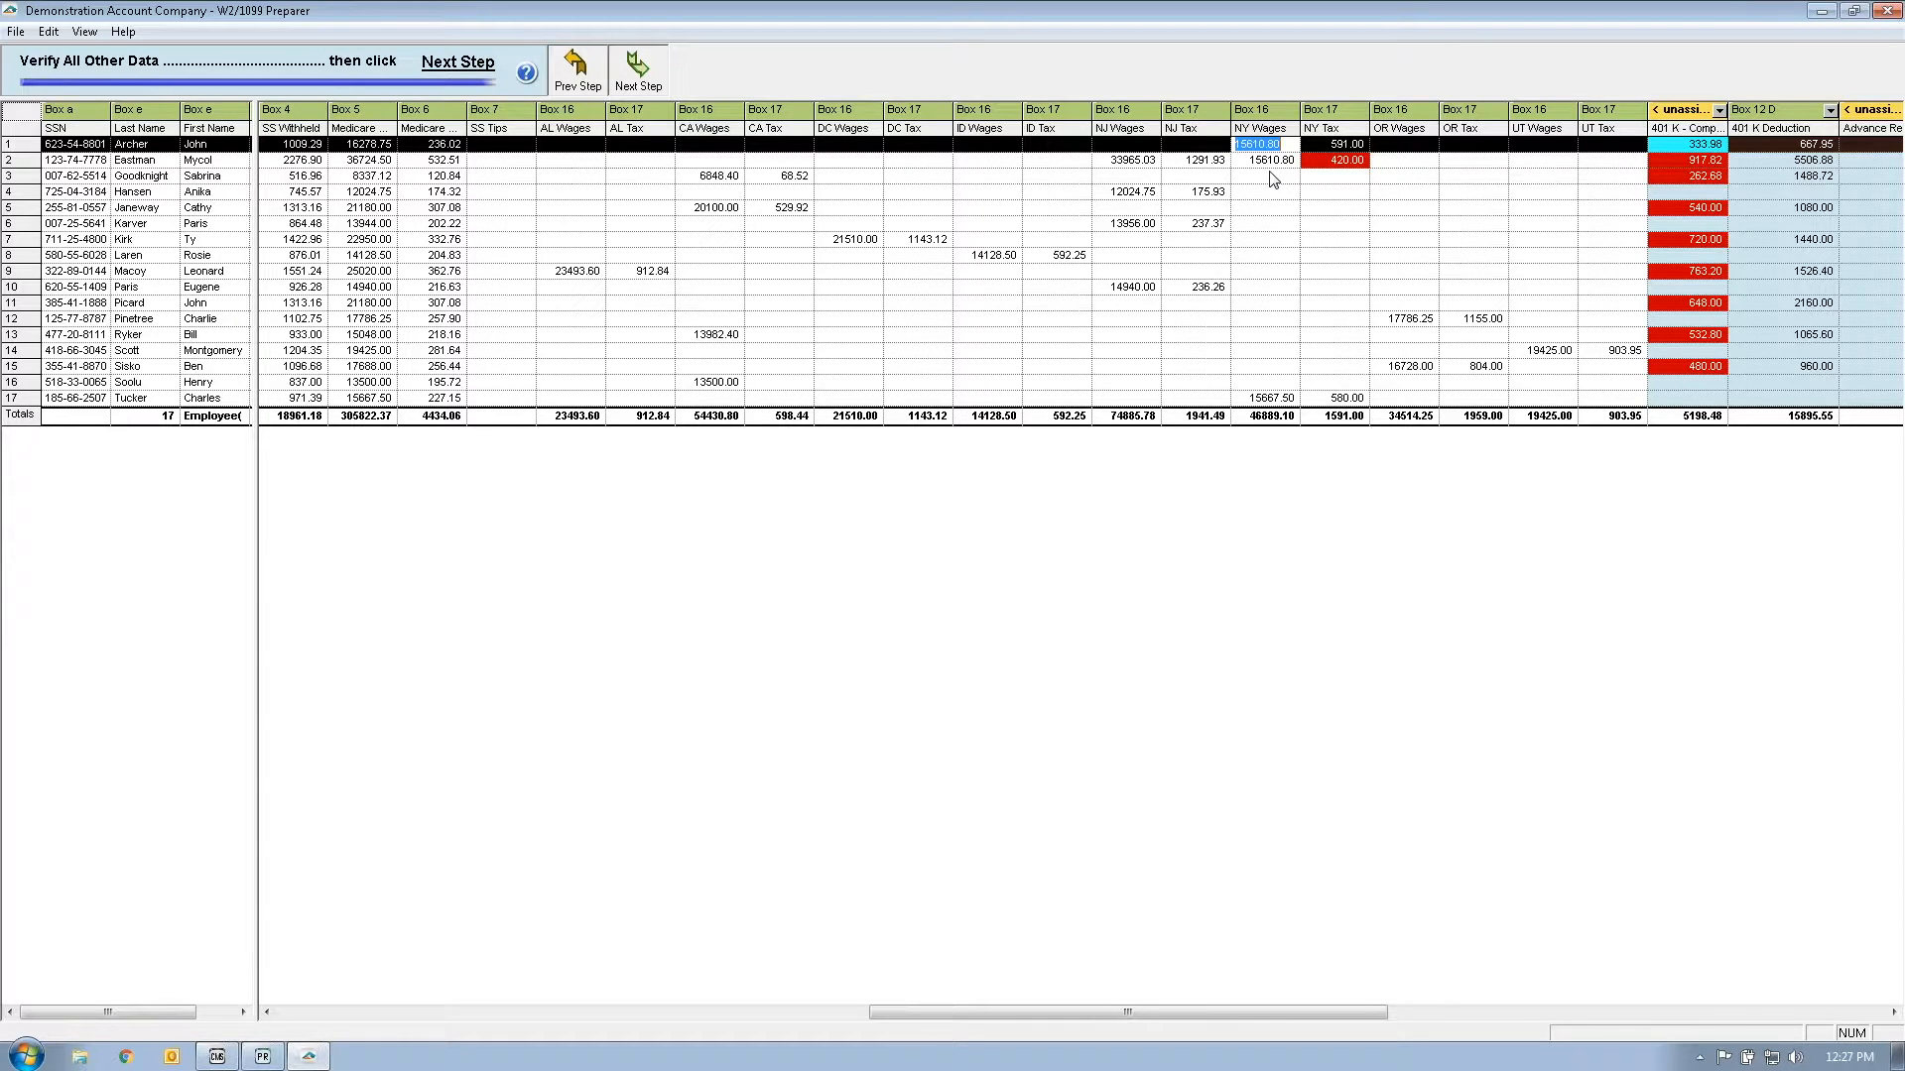
Step: Check the NJ Tax values in rows 4, 6 and 10, then advance to the next preparer step
click(1270, 174)
click(1202, 196)
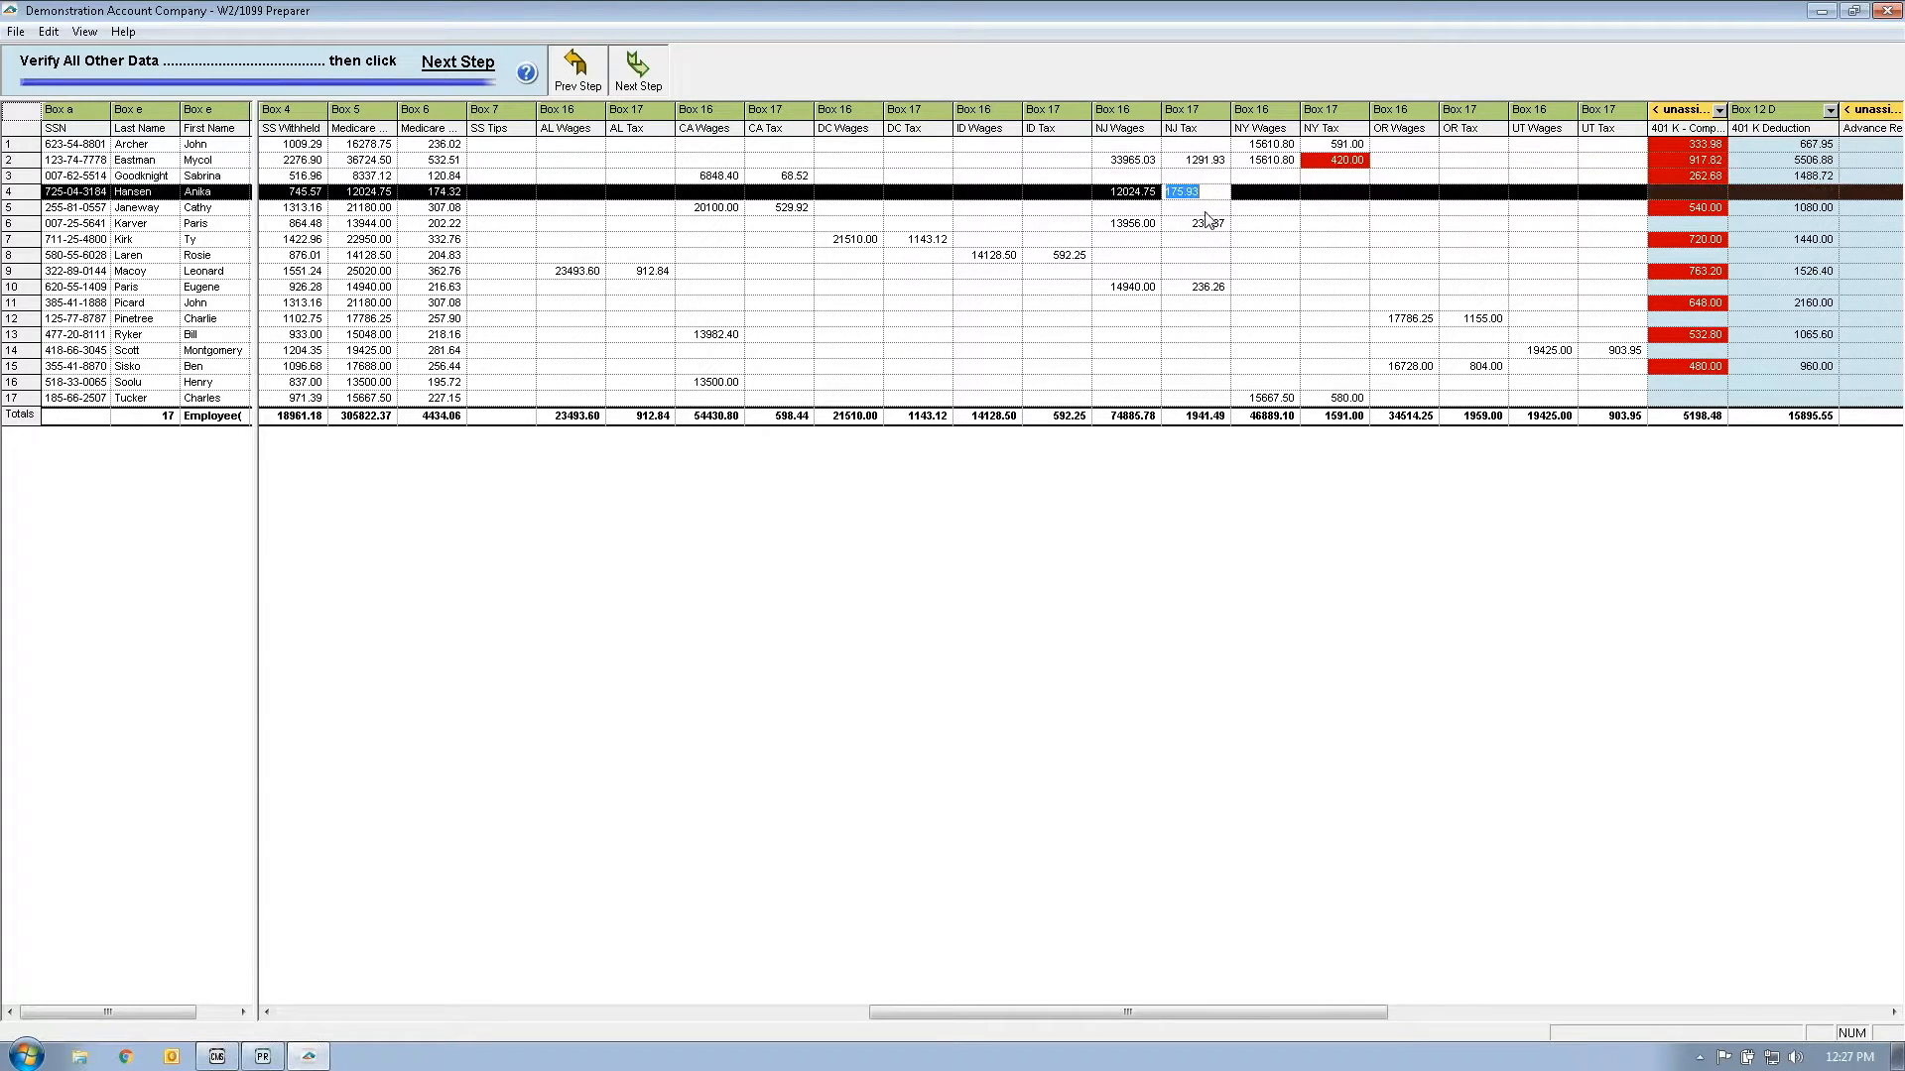
click(1206, 223)
click(1217, 287)
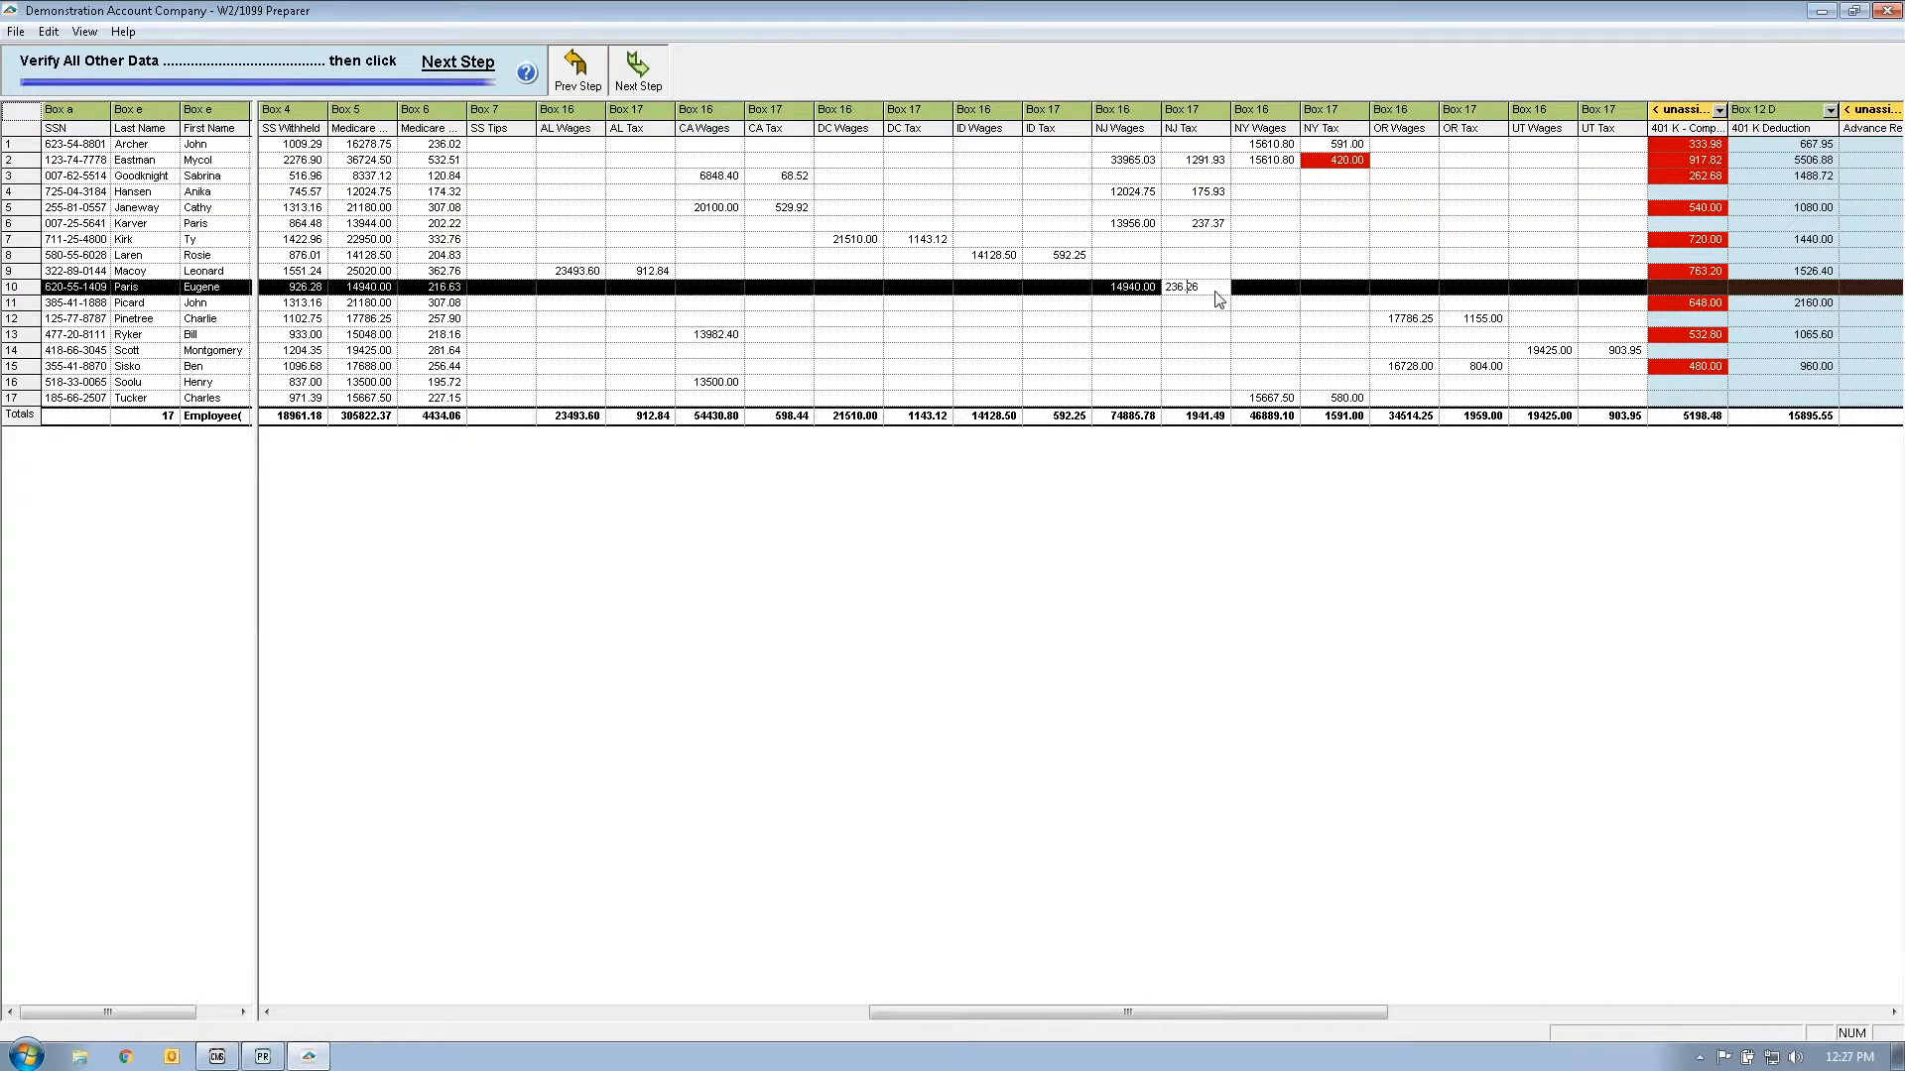
click(1290, 159)
click(640, 68)
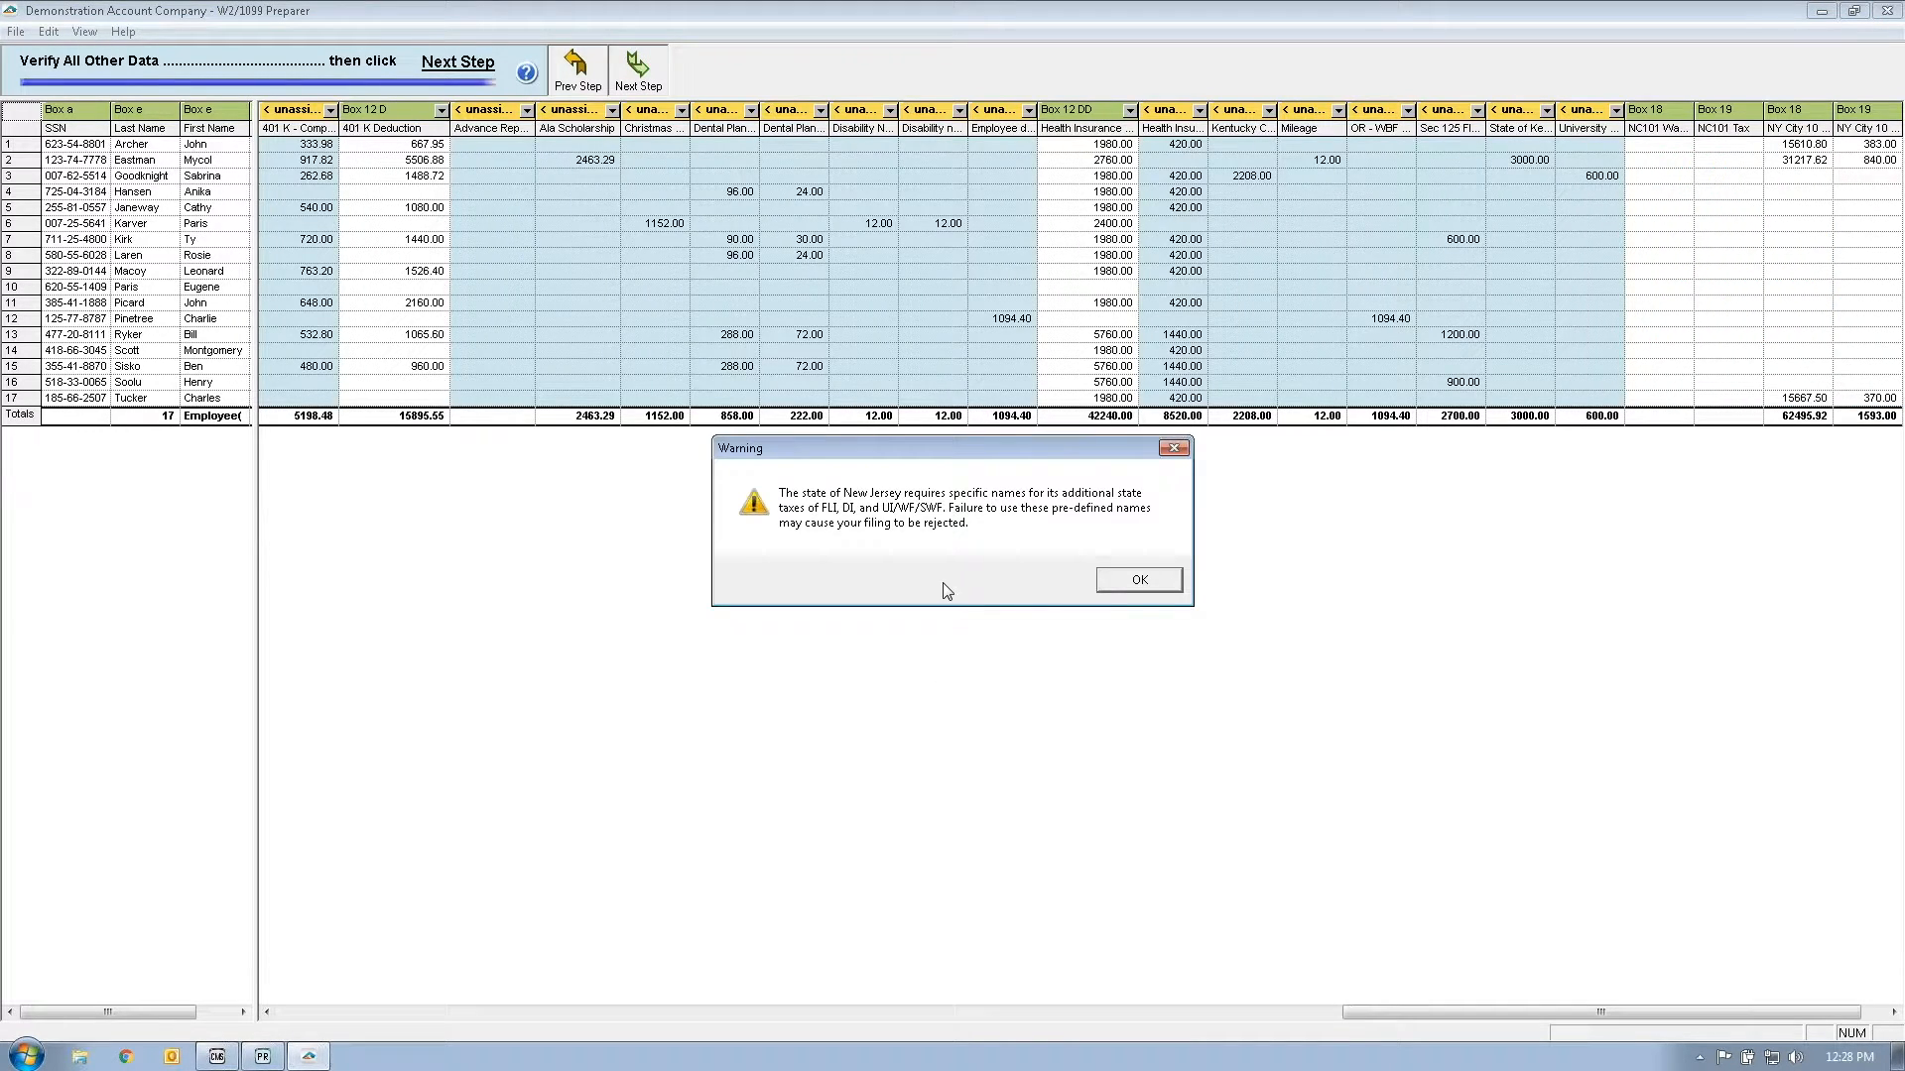
Step: Pass the New Jersey and unassigned-columns warnings to reach the COMPLETE W2 eFiling Service offer
click(1137, 582)
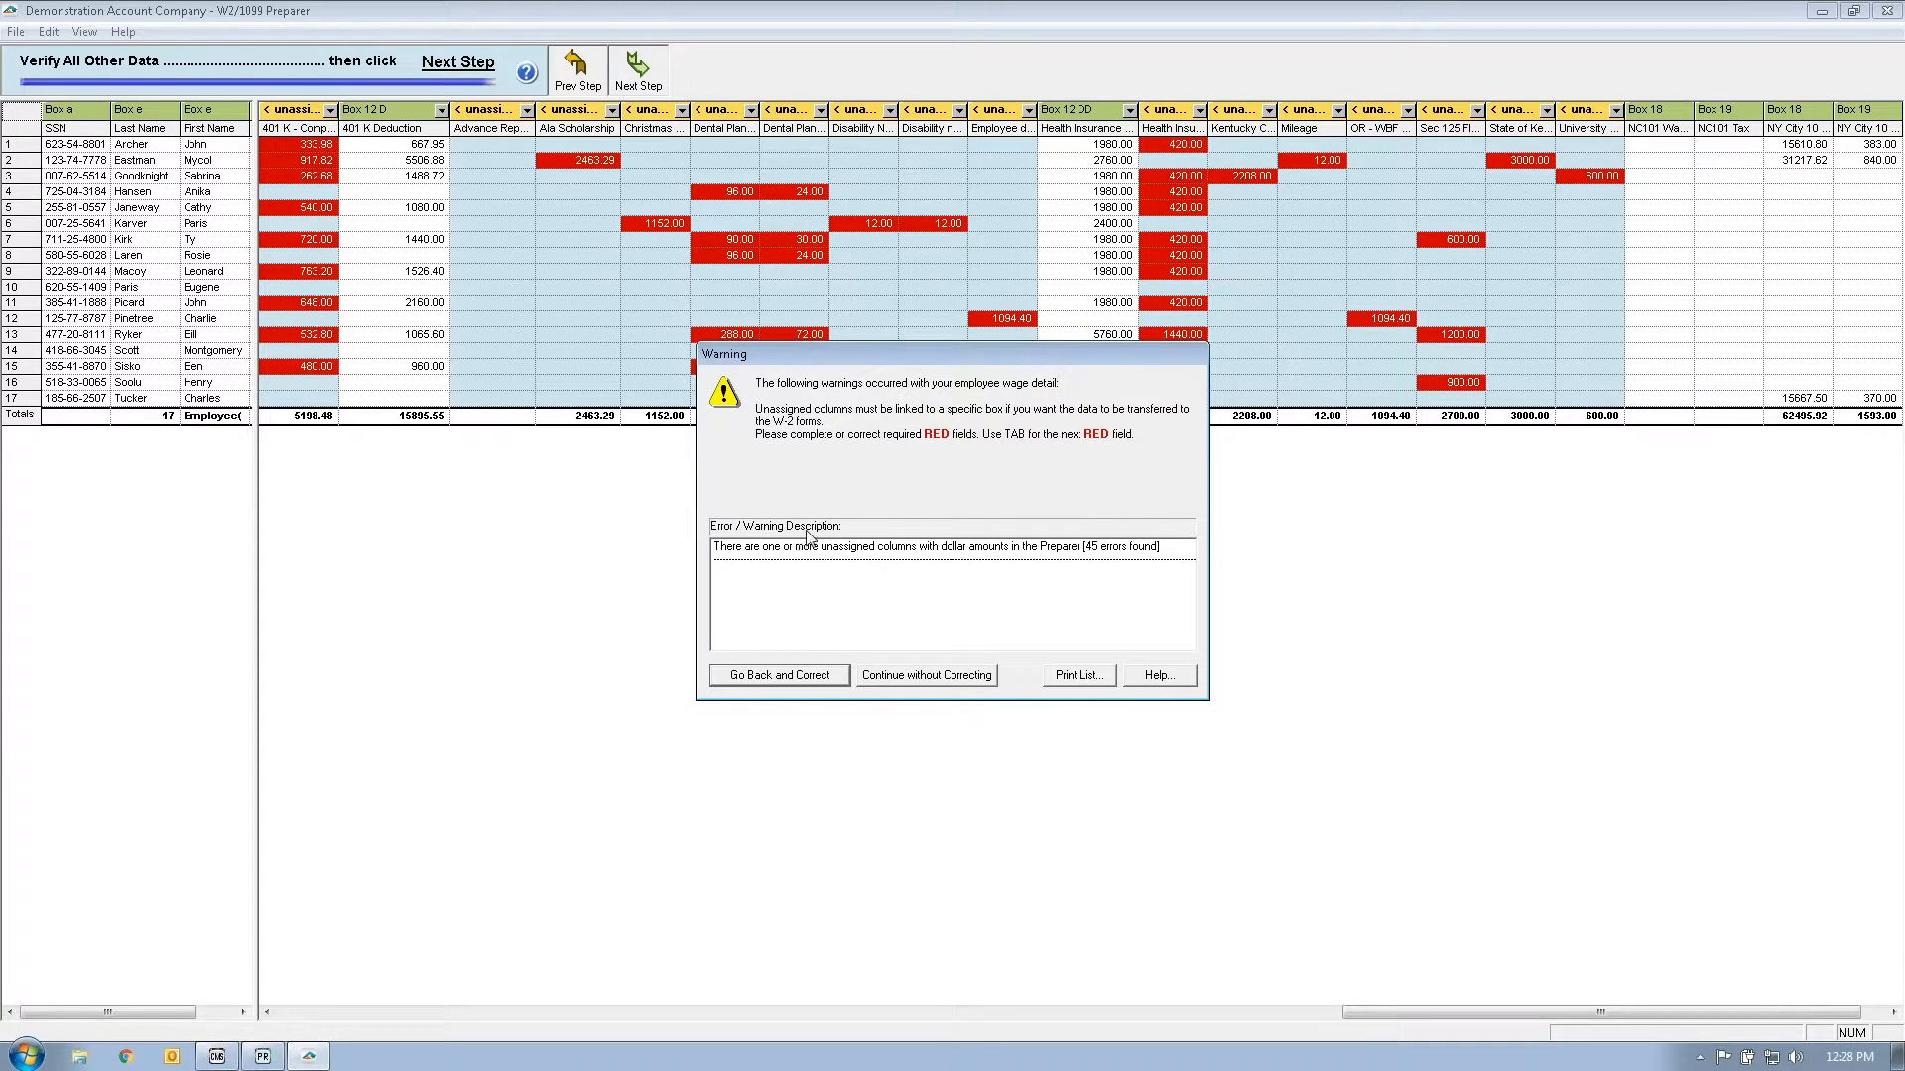
click(928, 677)
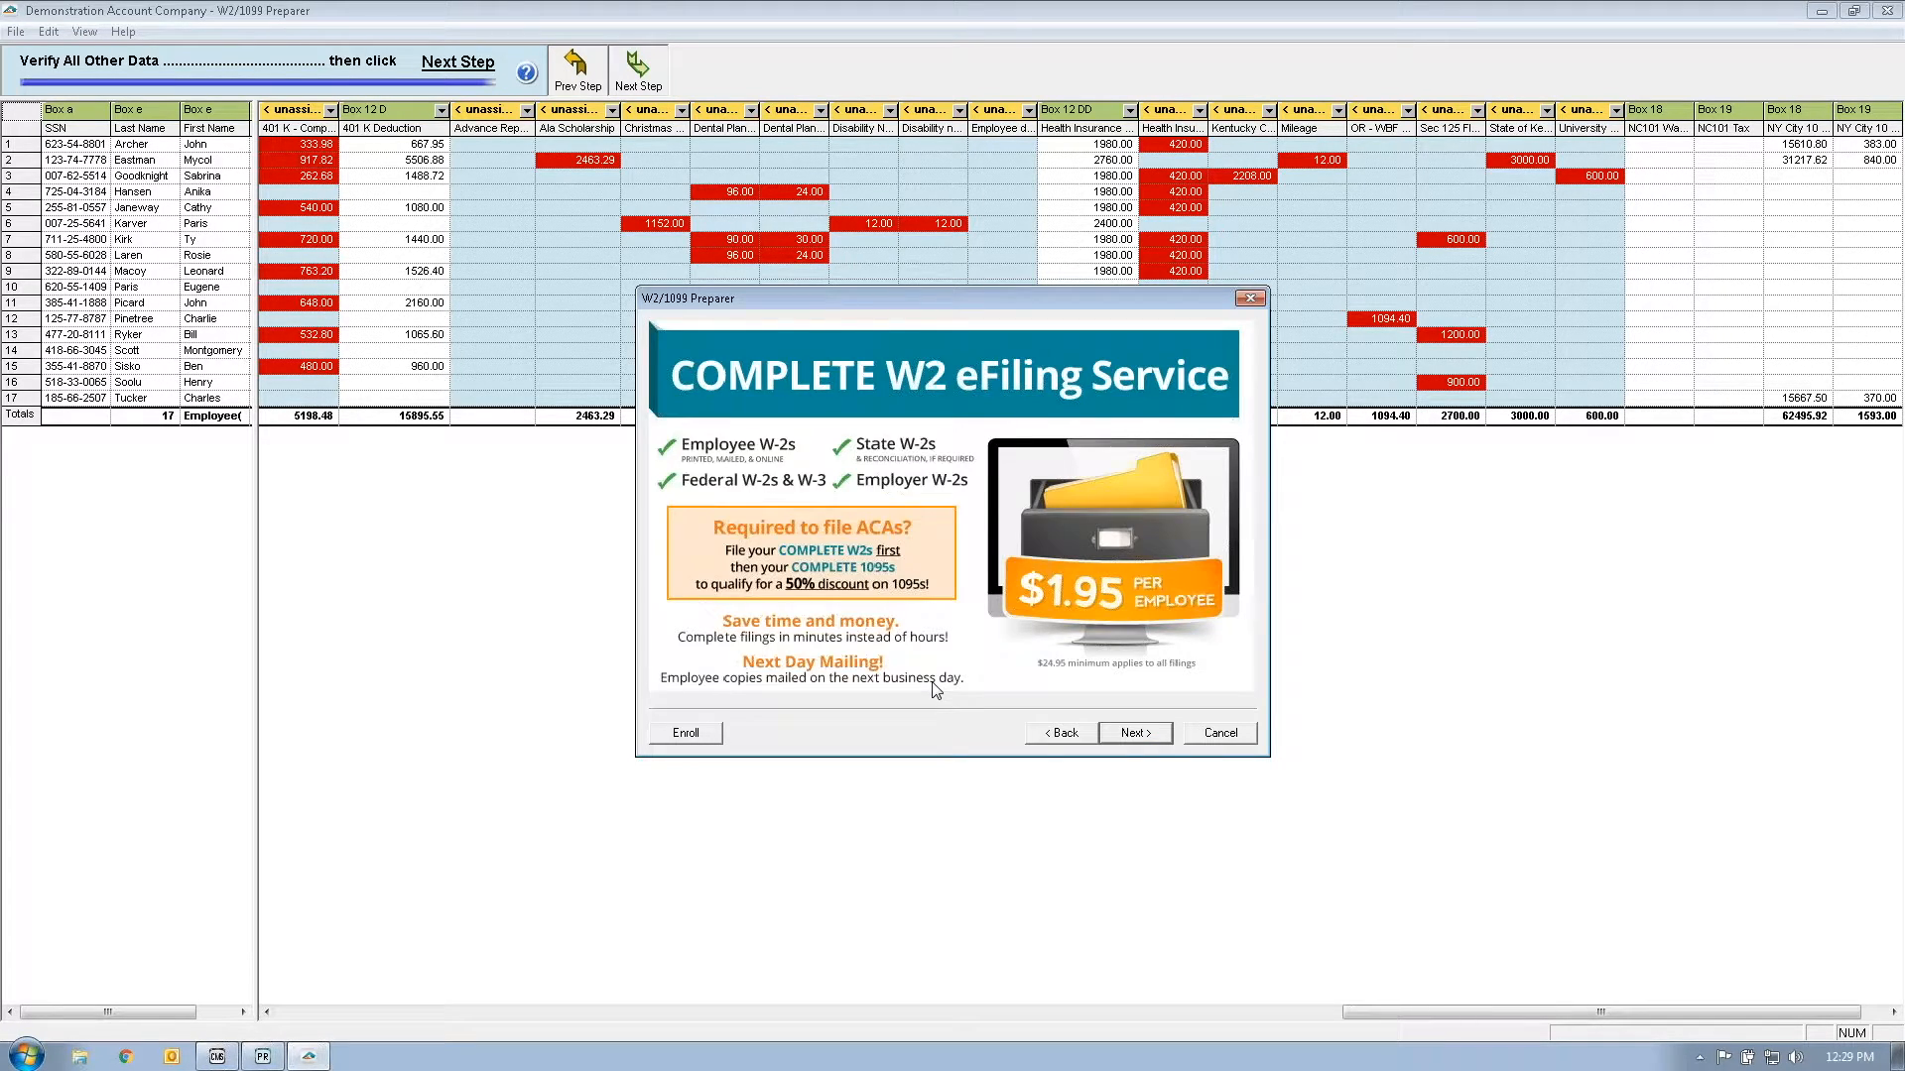
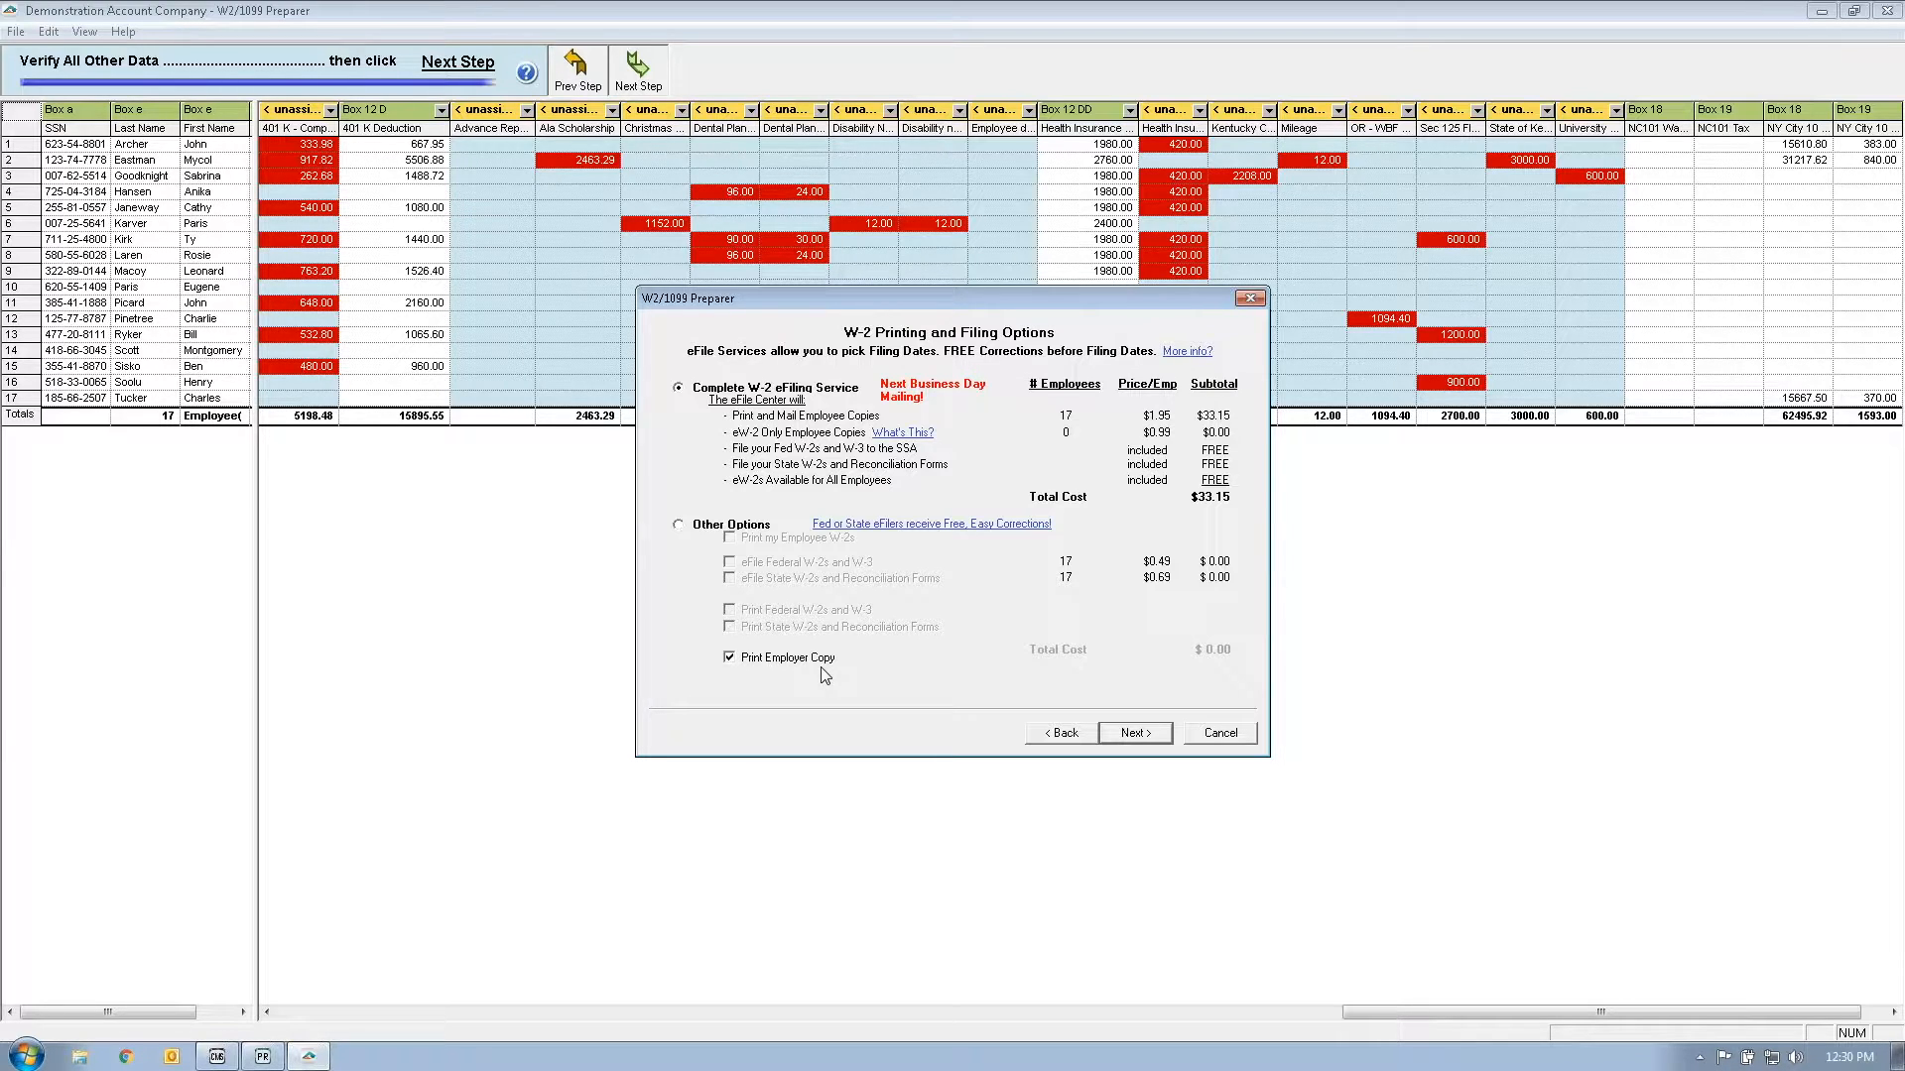
Step: Turn off Print Employer Copy, glance at the CD Archiving page, and return to filing options
click(730, 658)
click(1131, 732)
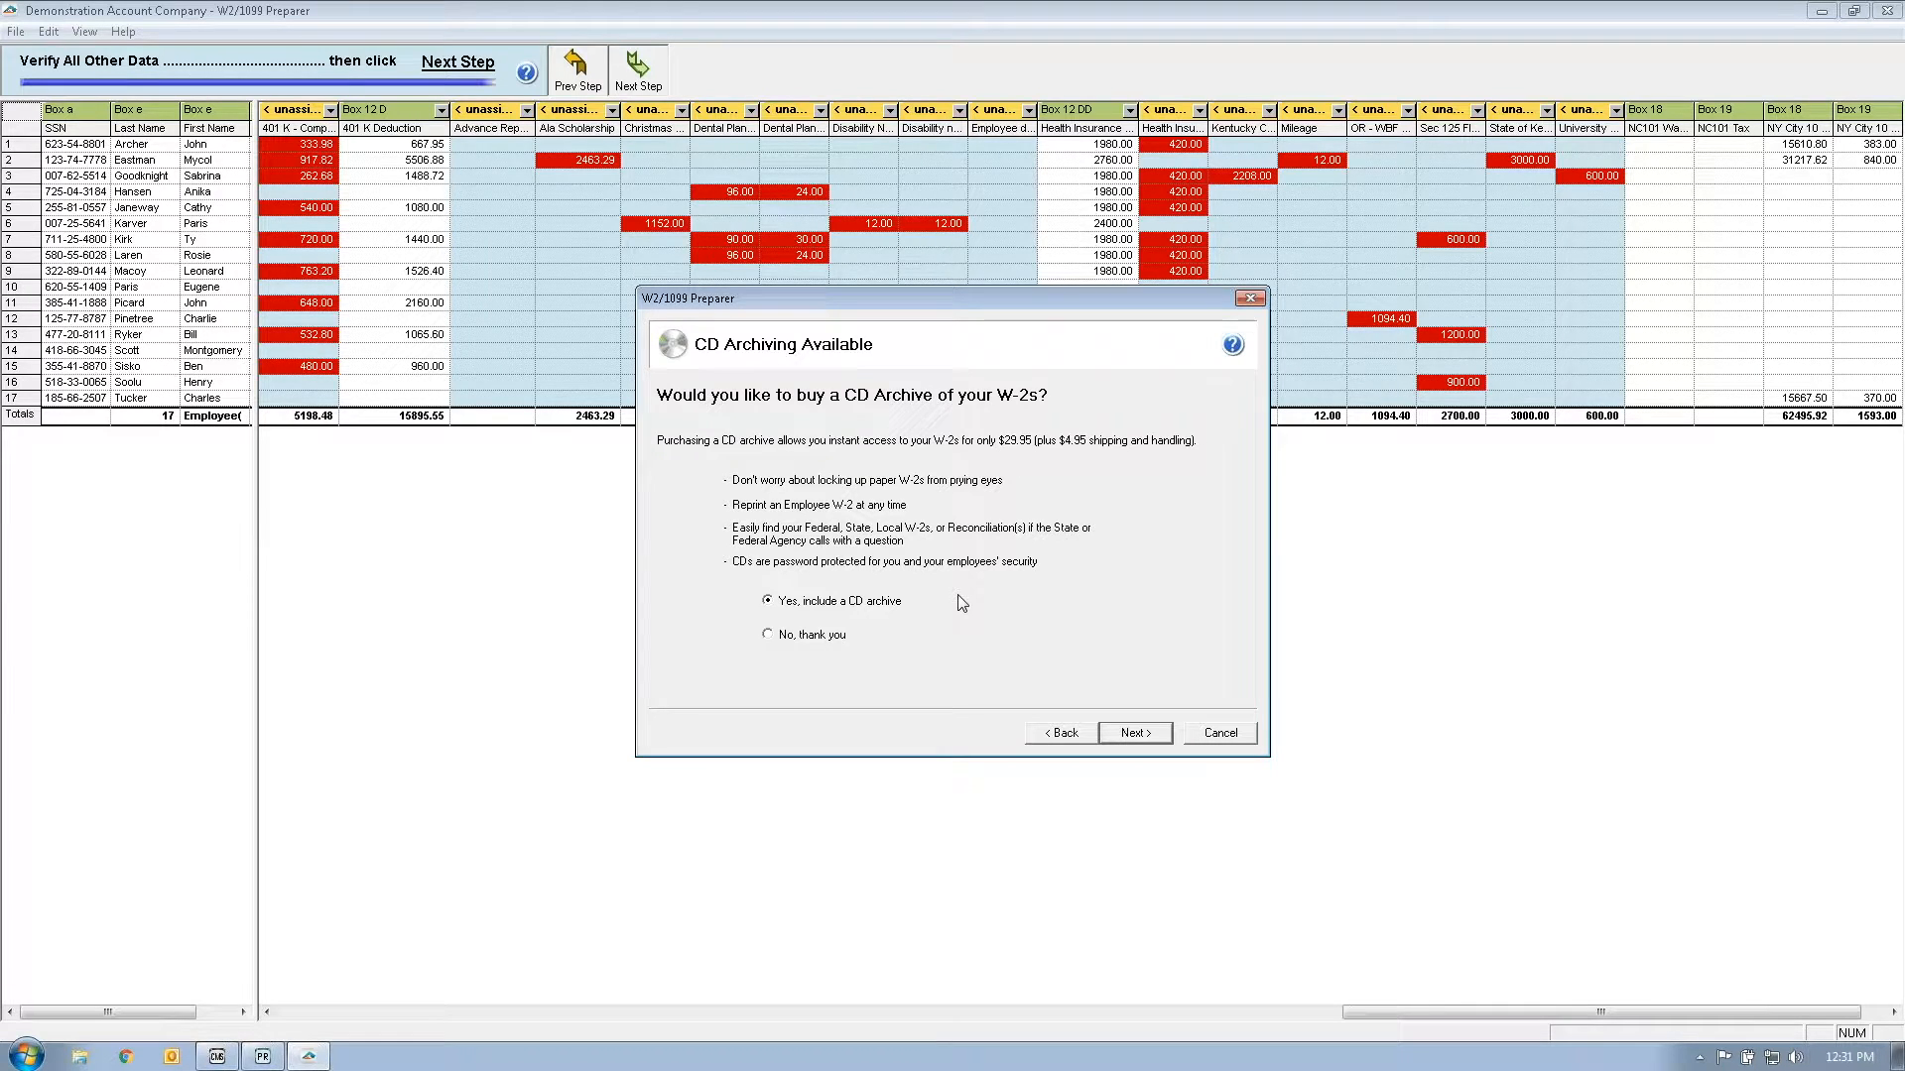
click(1042, 738)
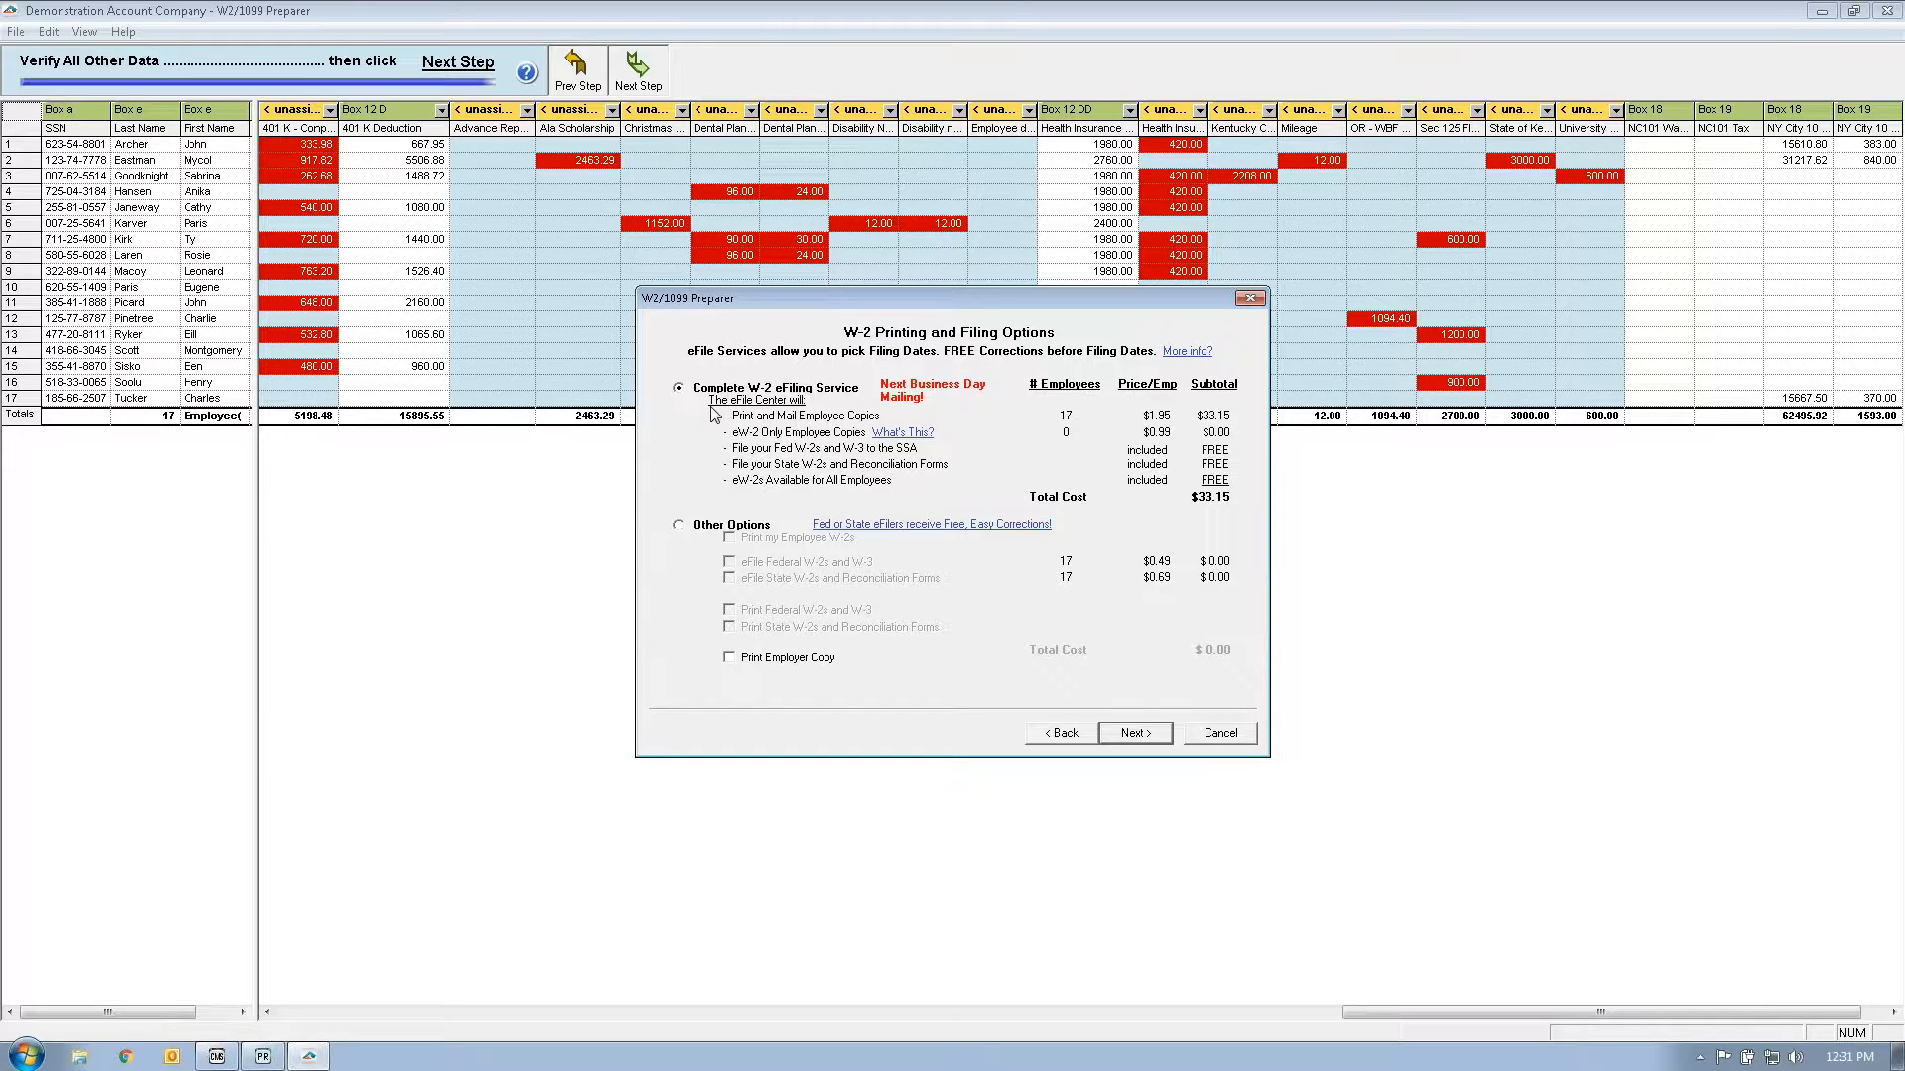
Step: Choose Other Options and add federal W-2/W-3 and state W-2 e-filing
click(679, 526)
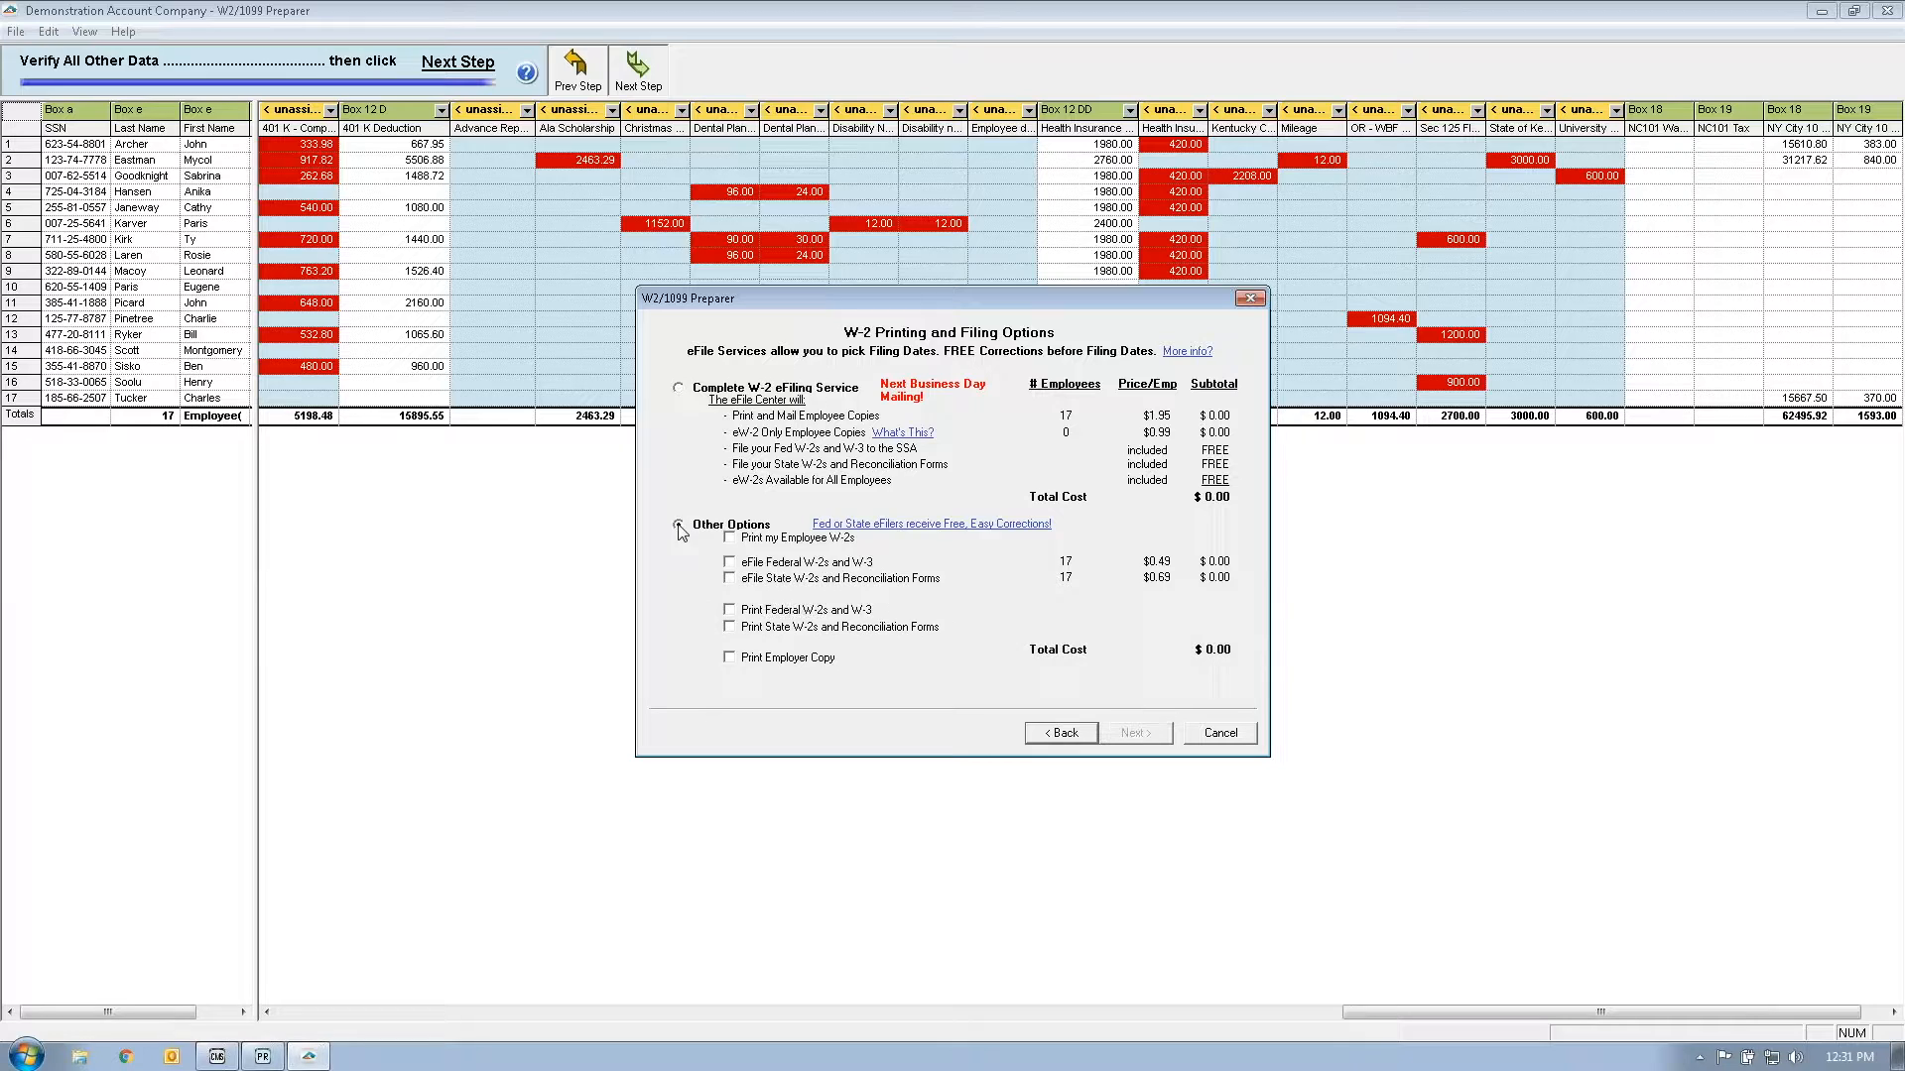
click(731, 564)
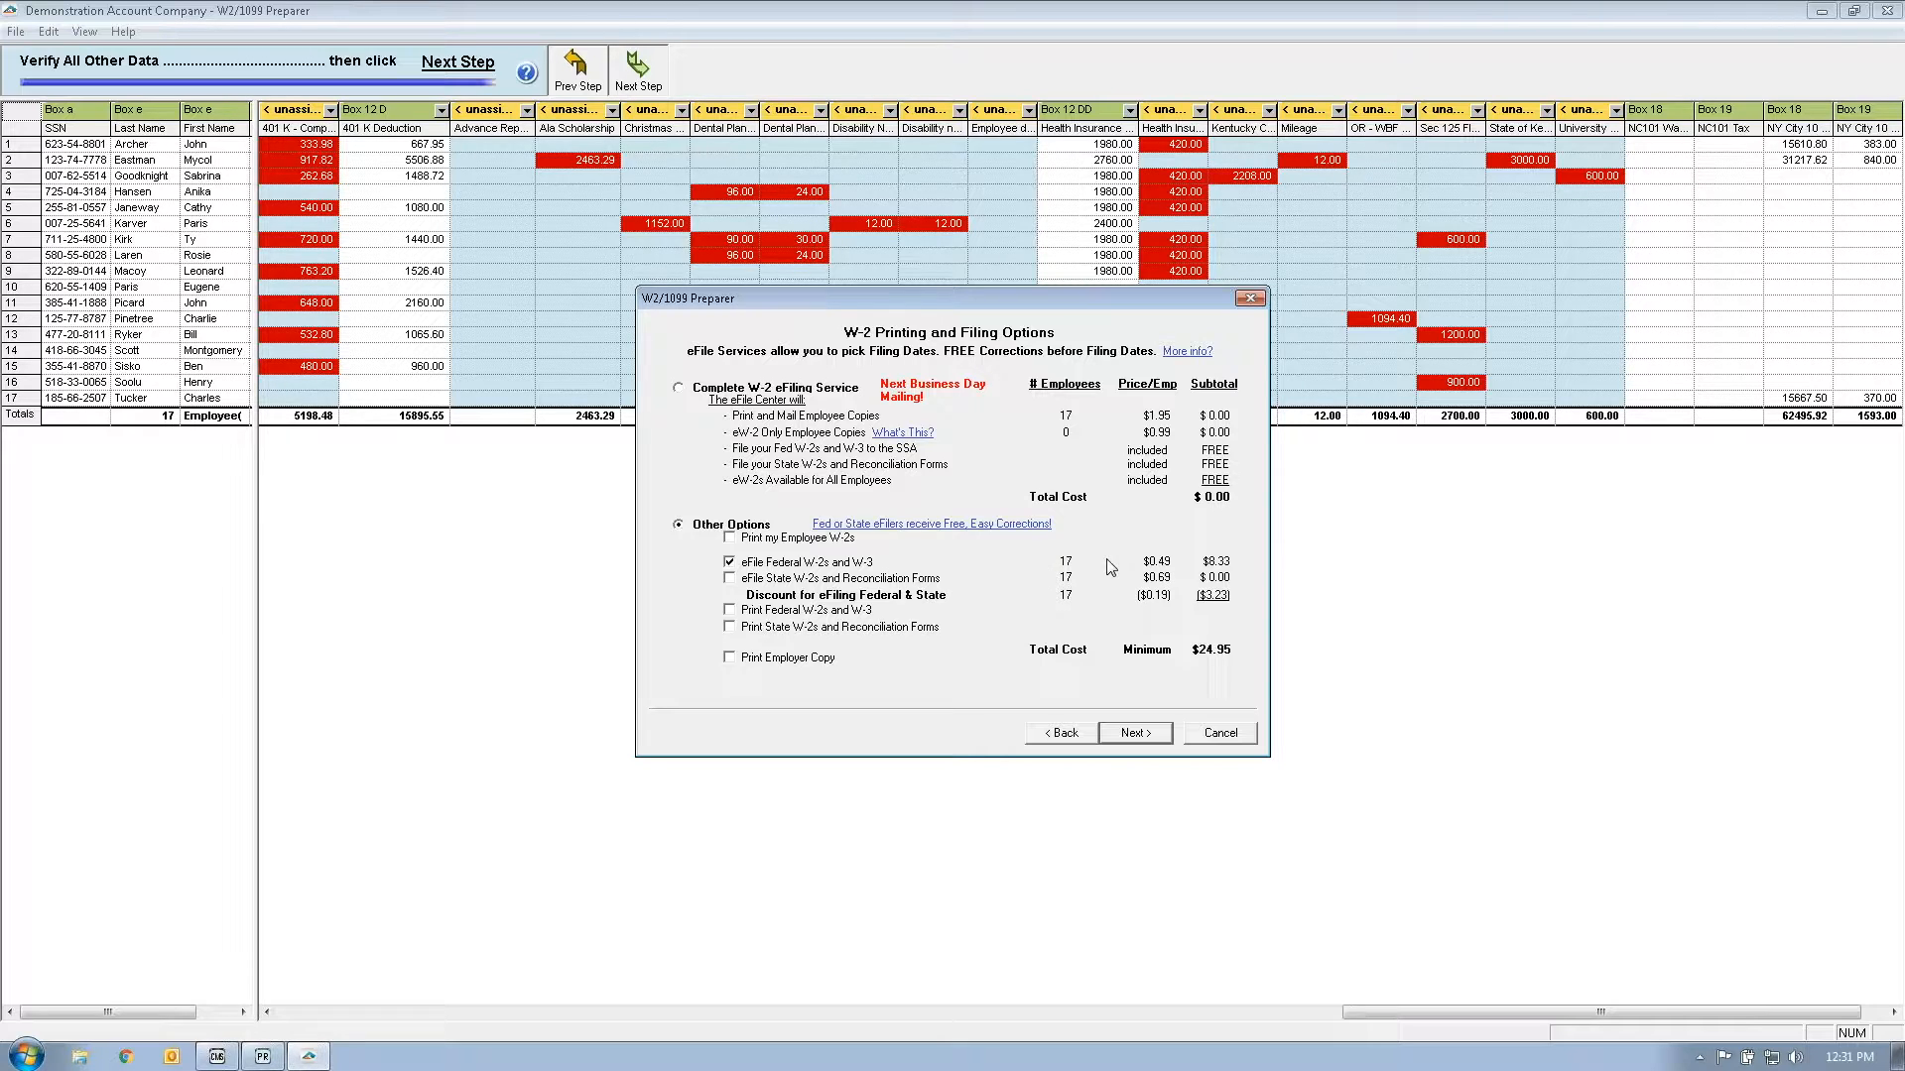
click(731, 579)
Step: Replace both eFile options with Print Federal, Print State and Print Employer Copy, then continue
click(731, 578)
click(729, 562)
click(730, 610)
click(731, 625)
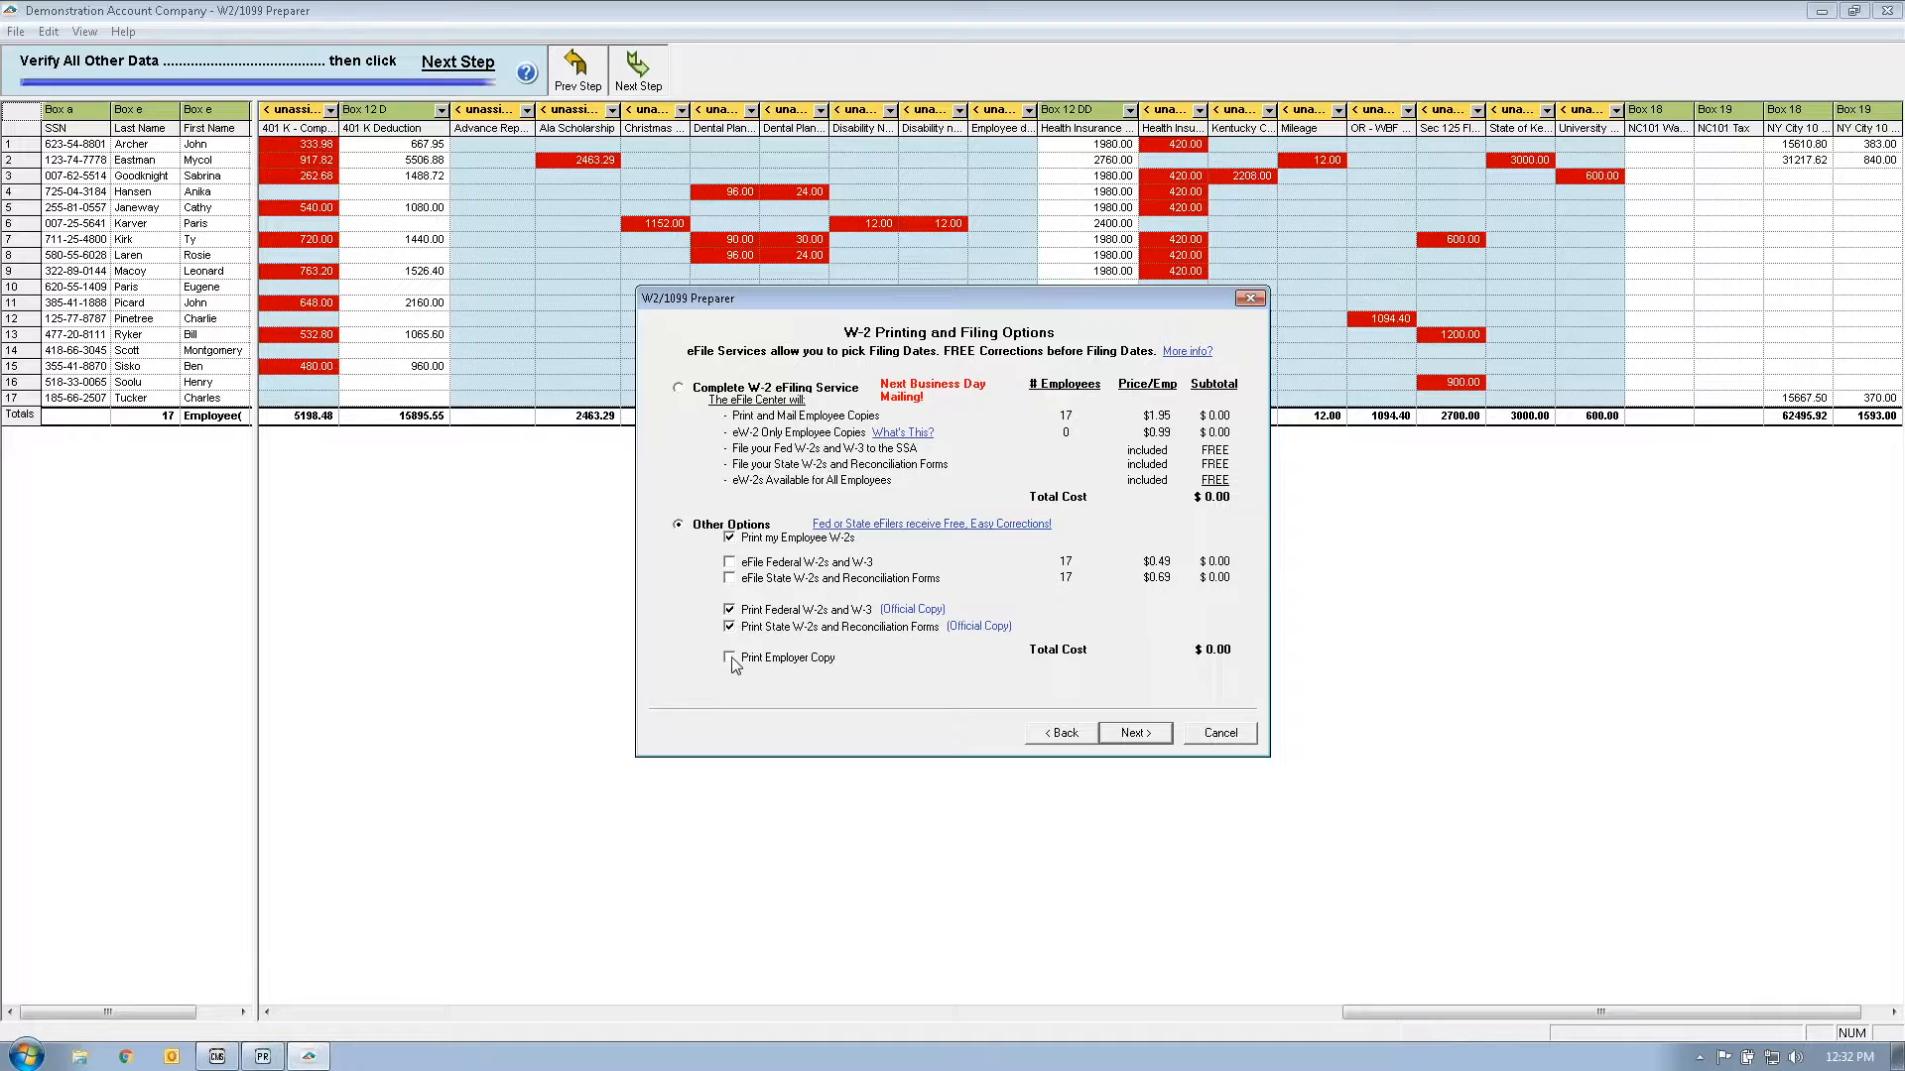
click(731, 659)
click(1129, 736)
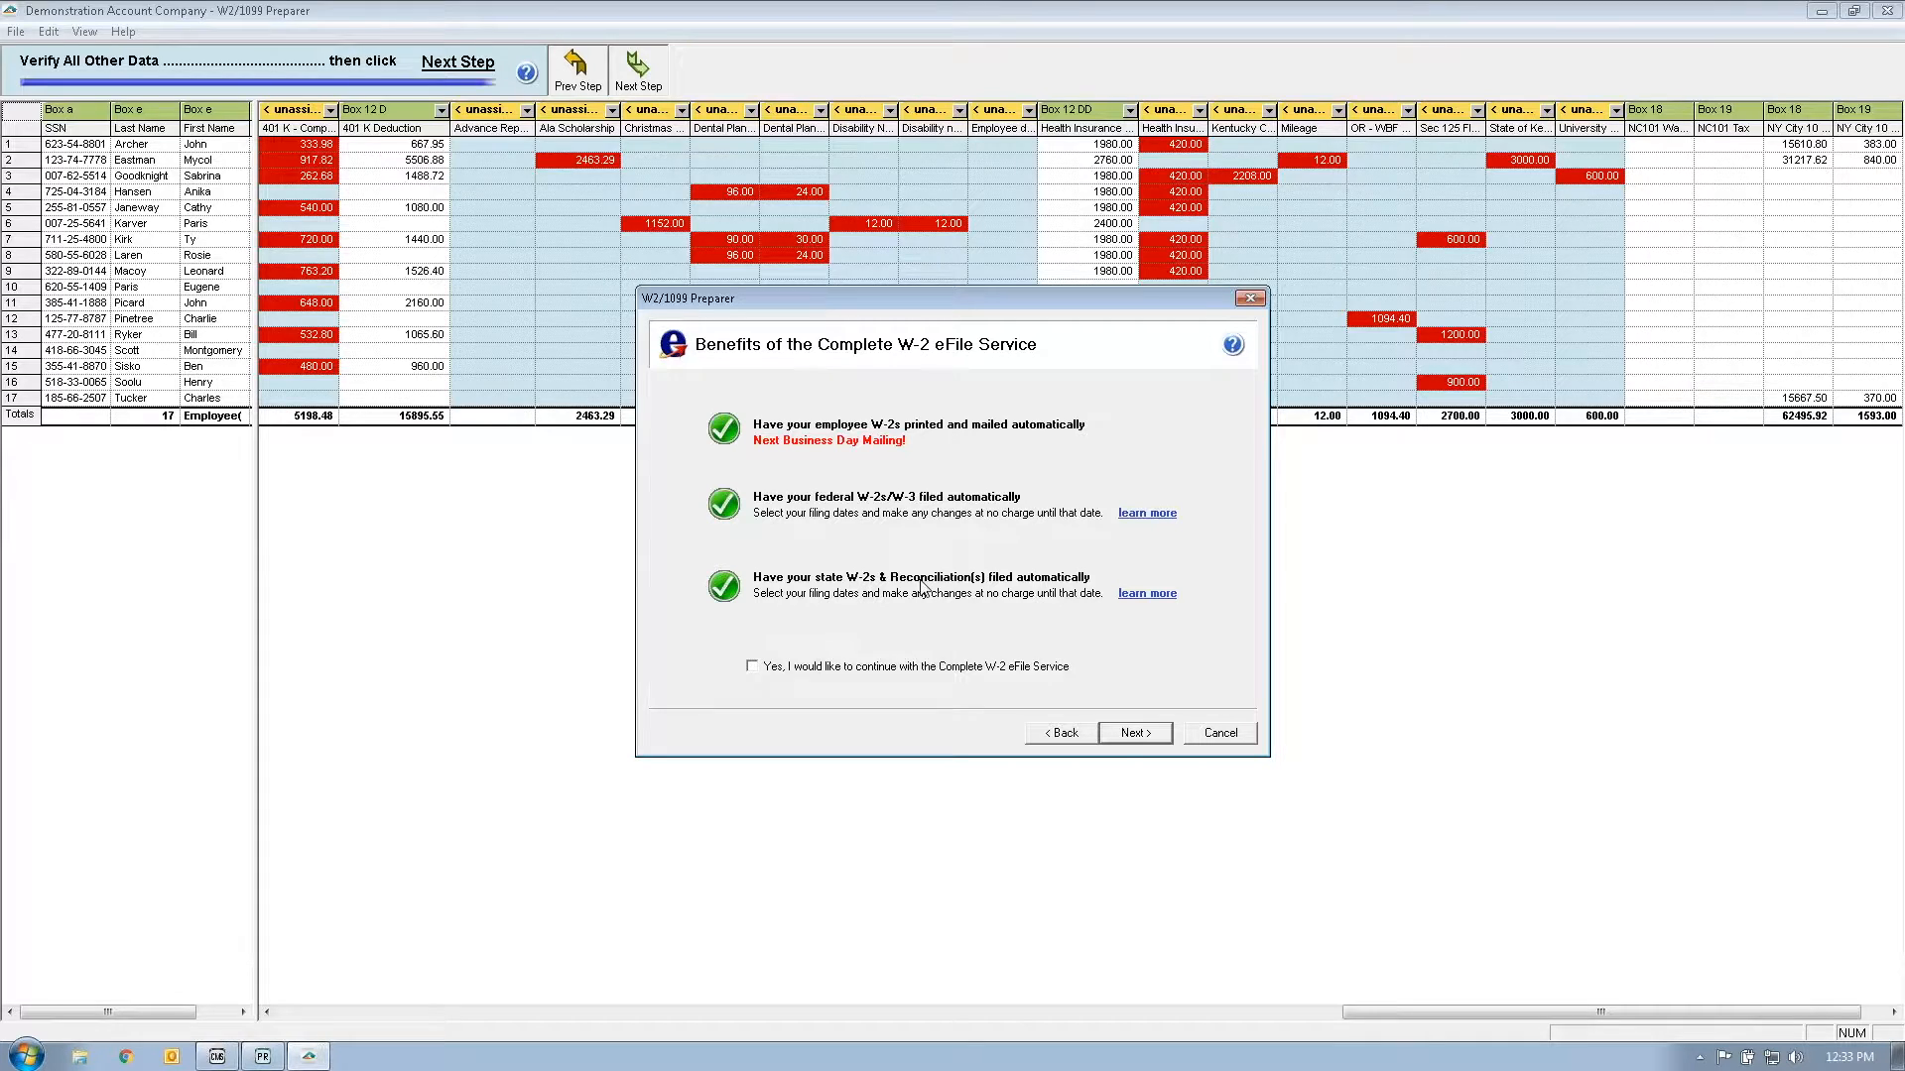
Step: Move past the eFile benefits page and the Oregon paper-filing limit warning
click(1133, 735)
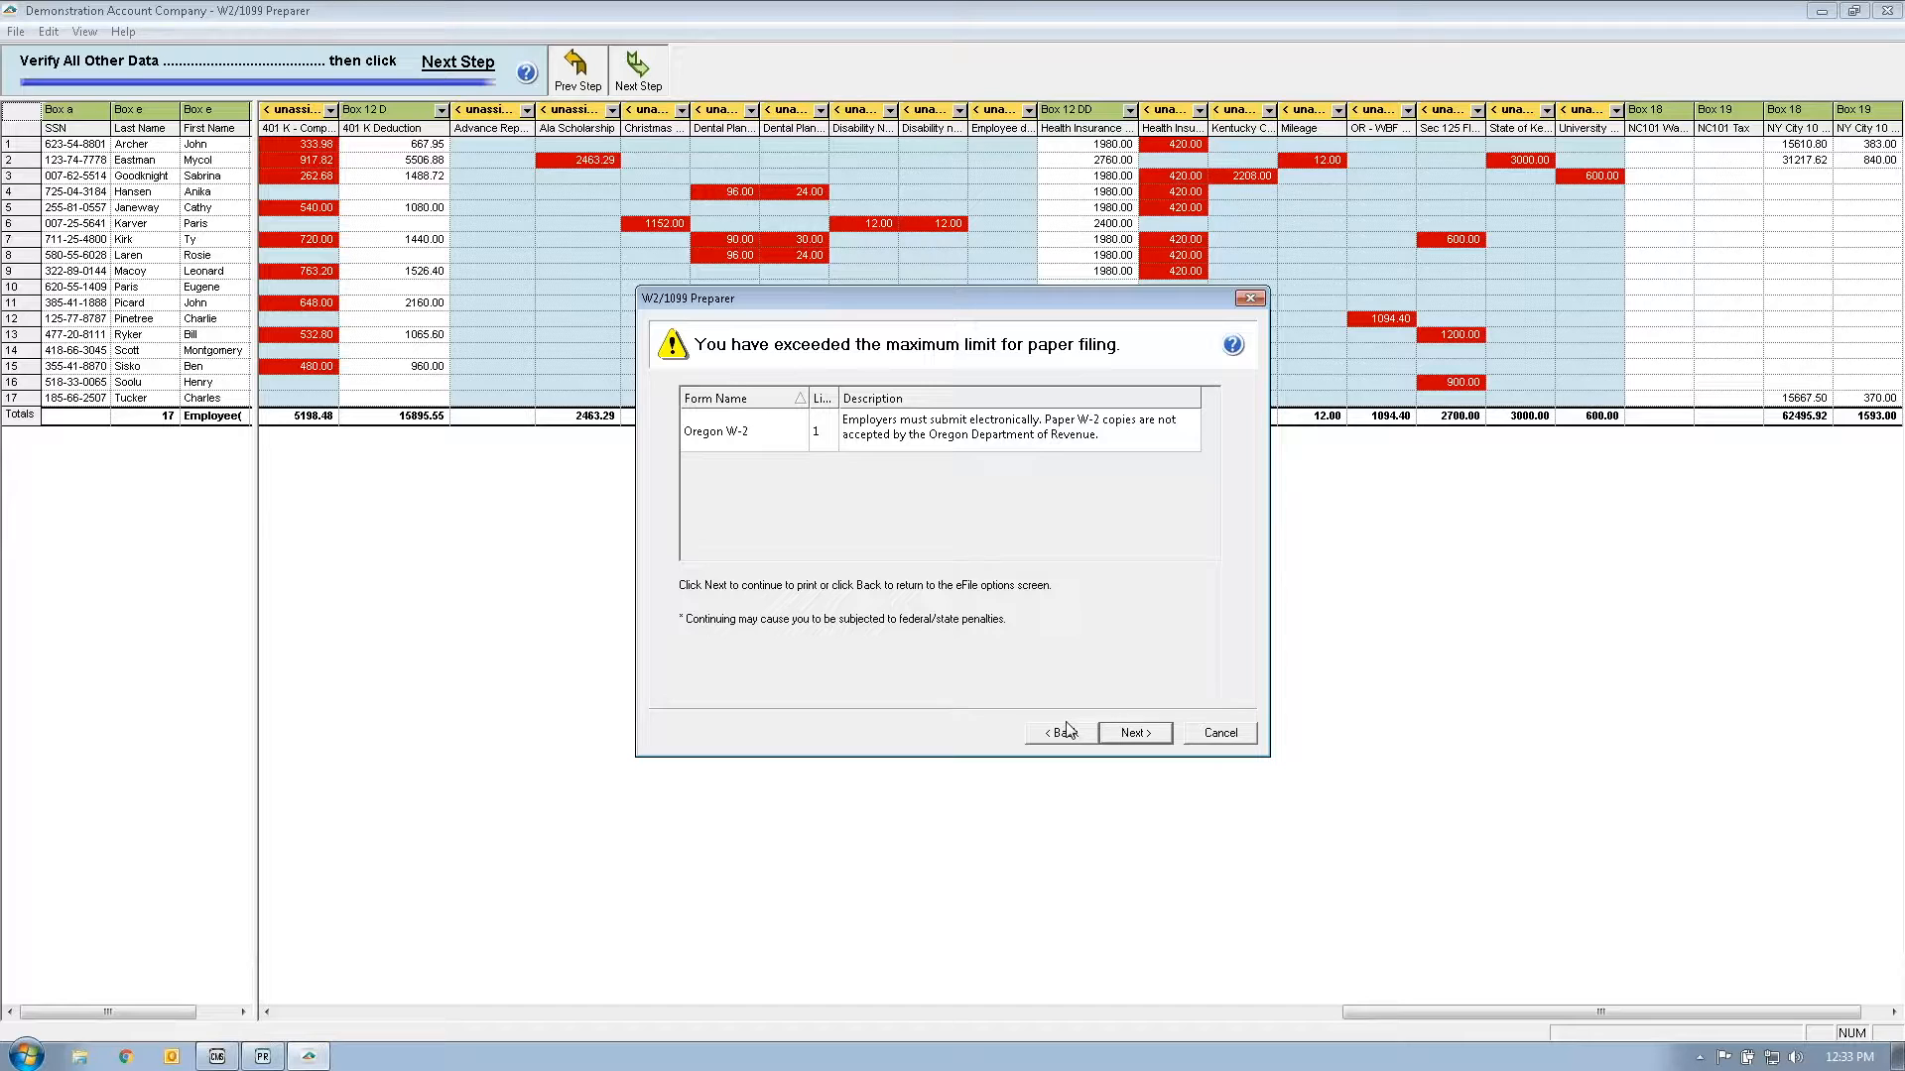
click(1149, 734)
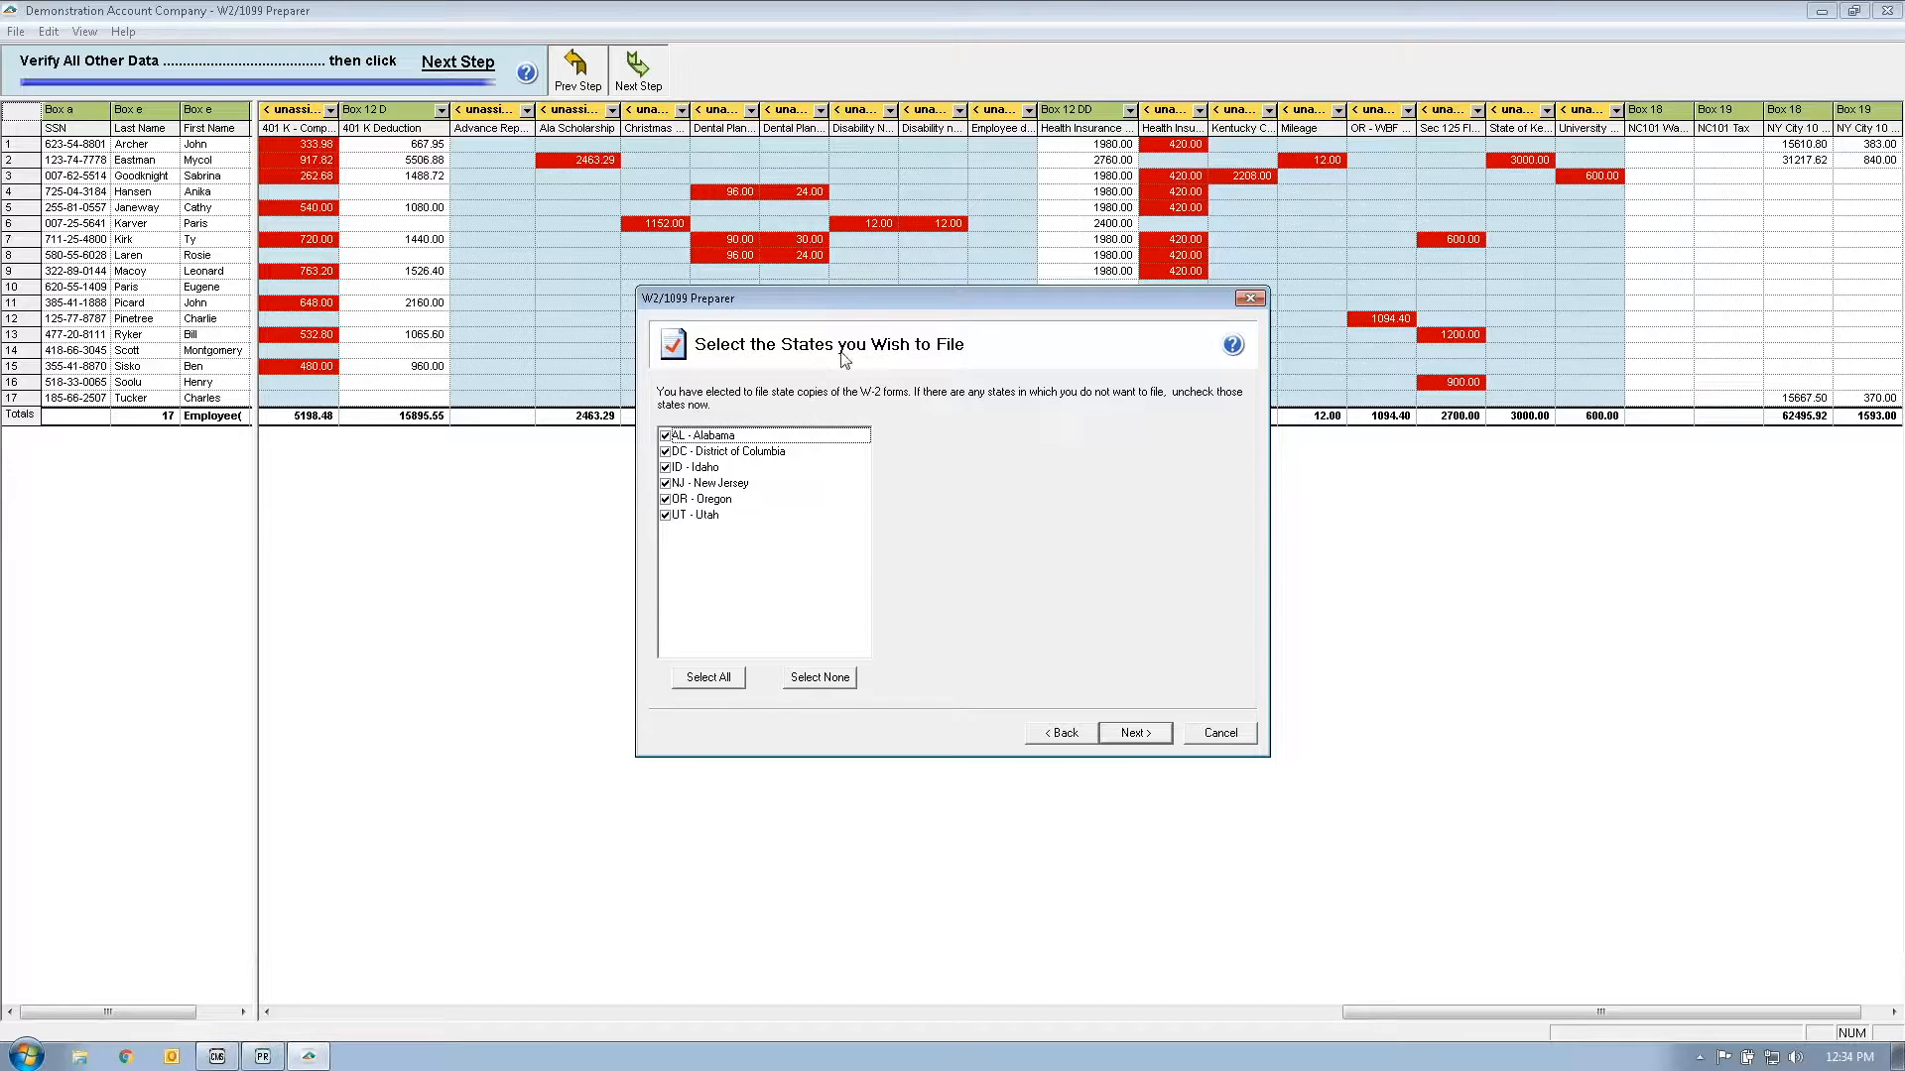
Step: Pick OR WR REPORT as Oregon's state form and leave divider sheets off
click(674, 500)
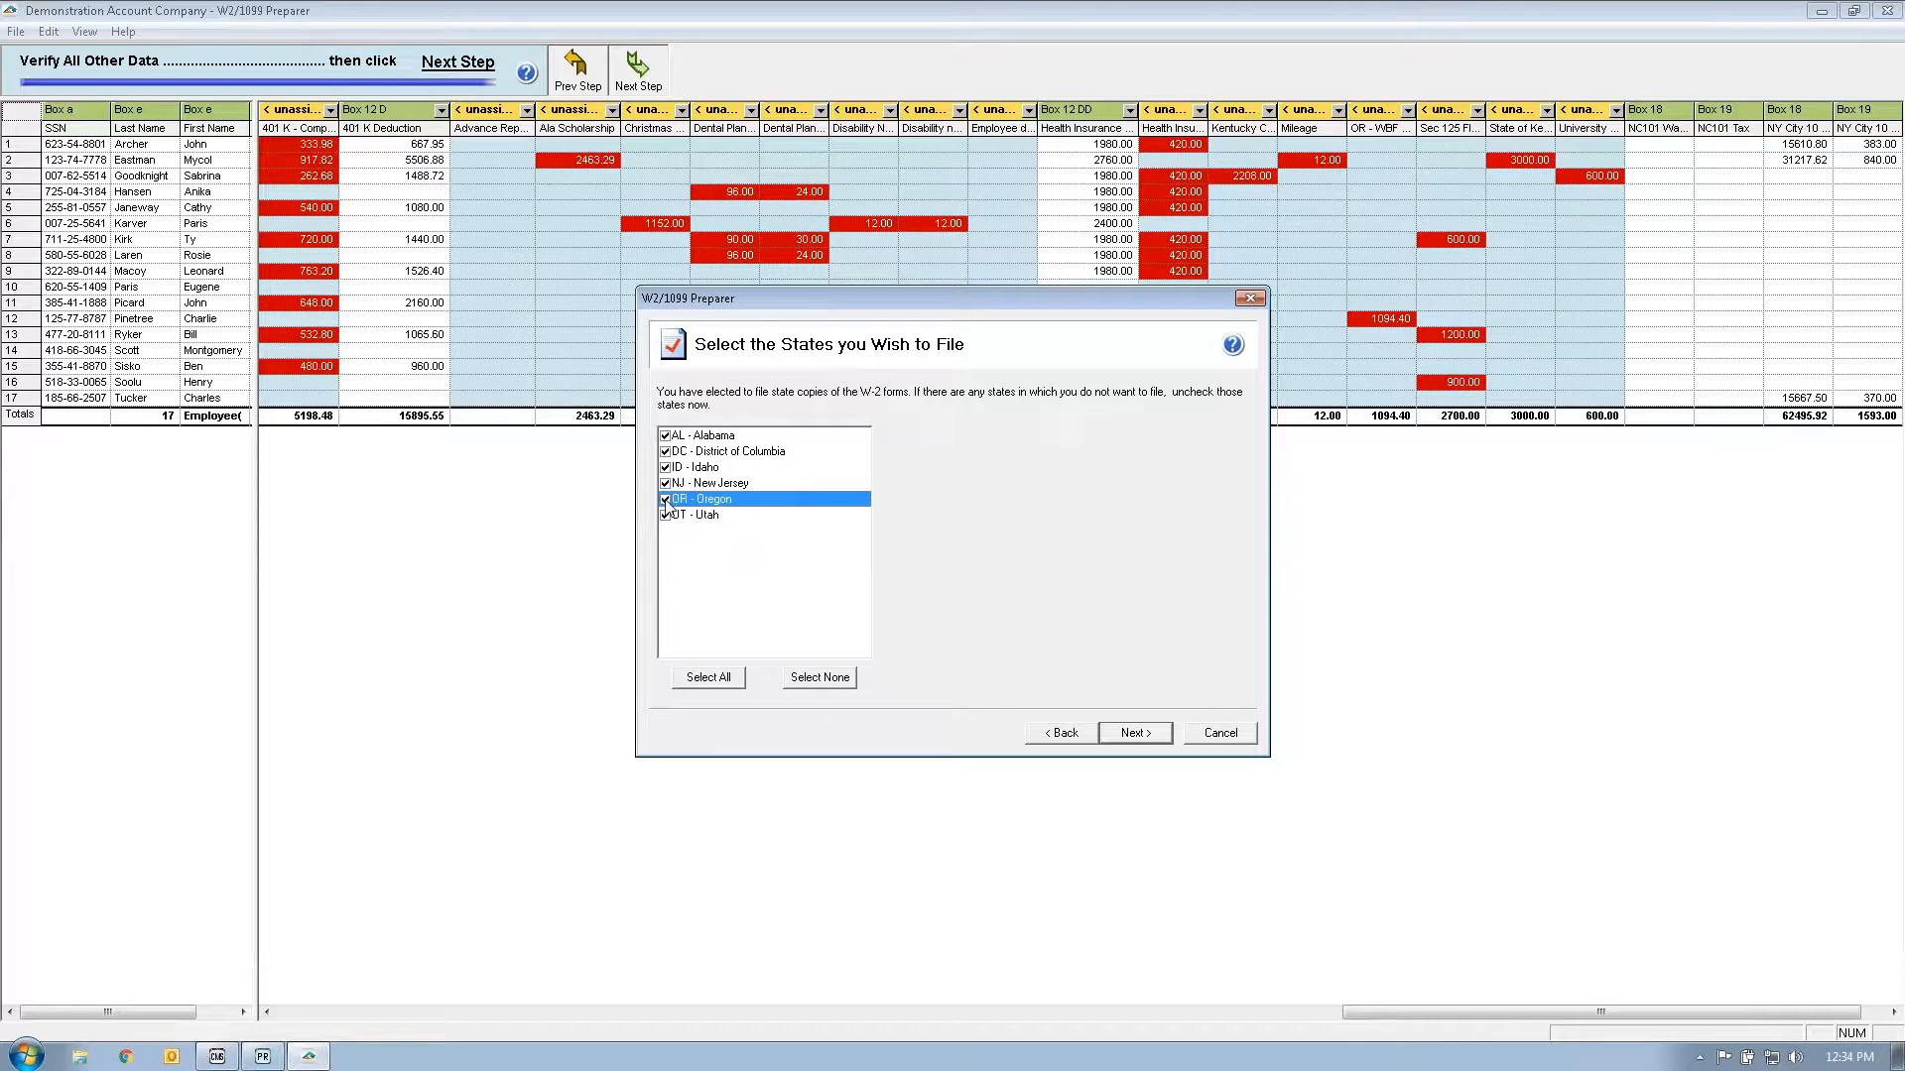
click(1165, 736)
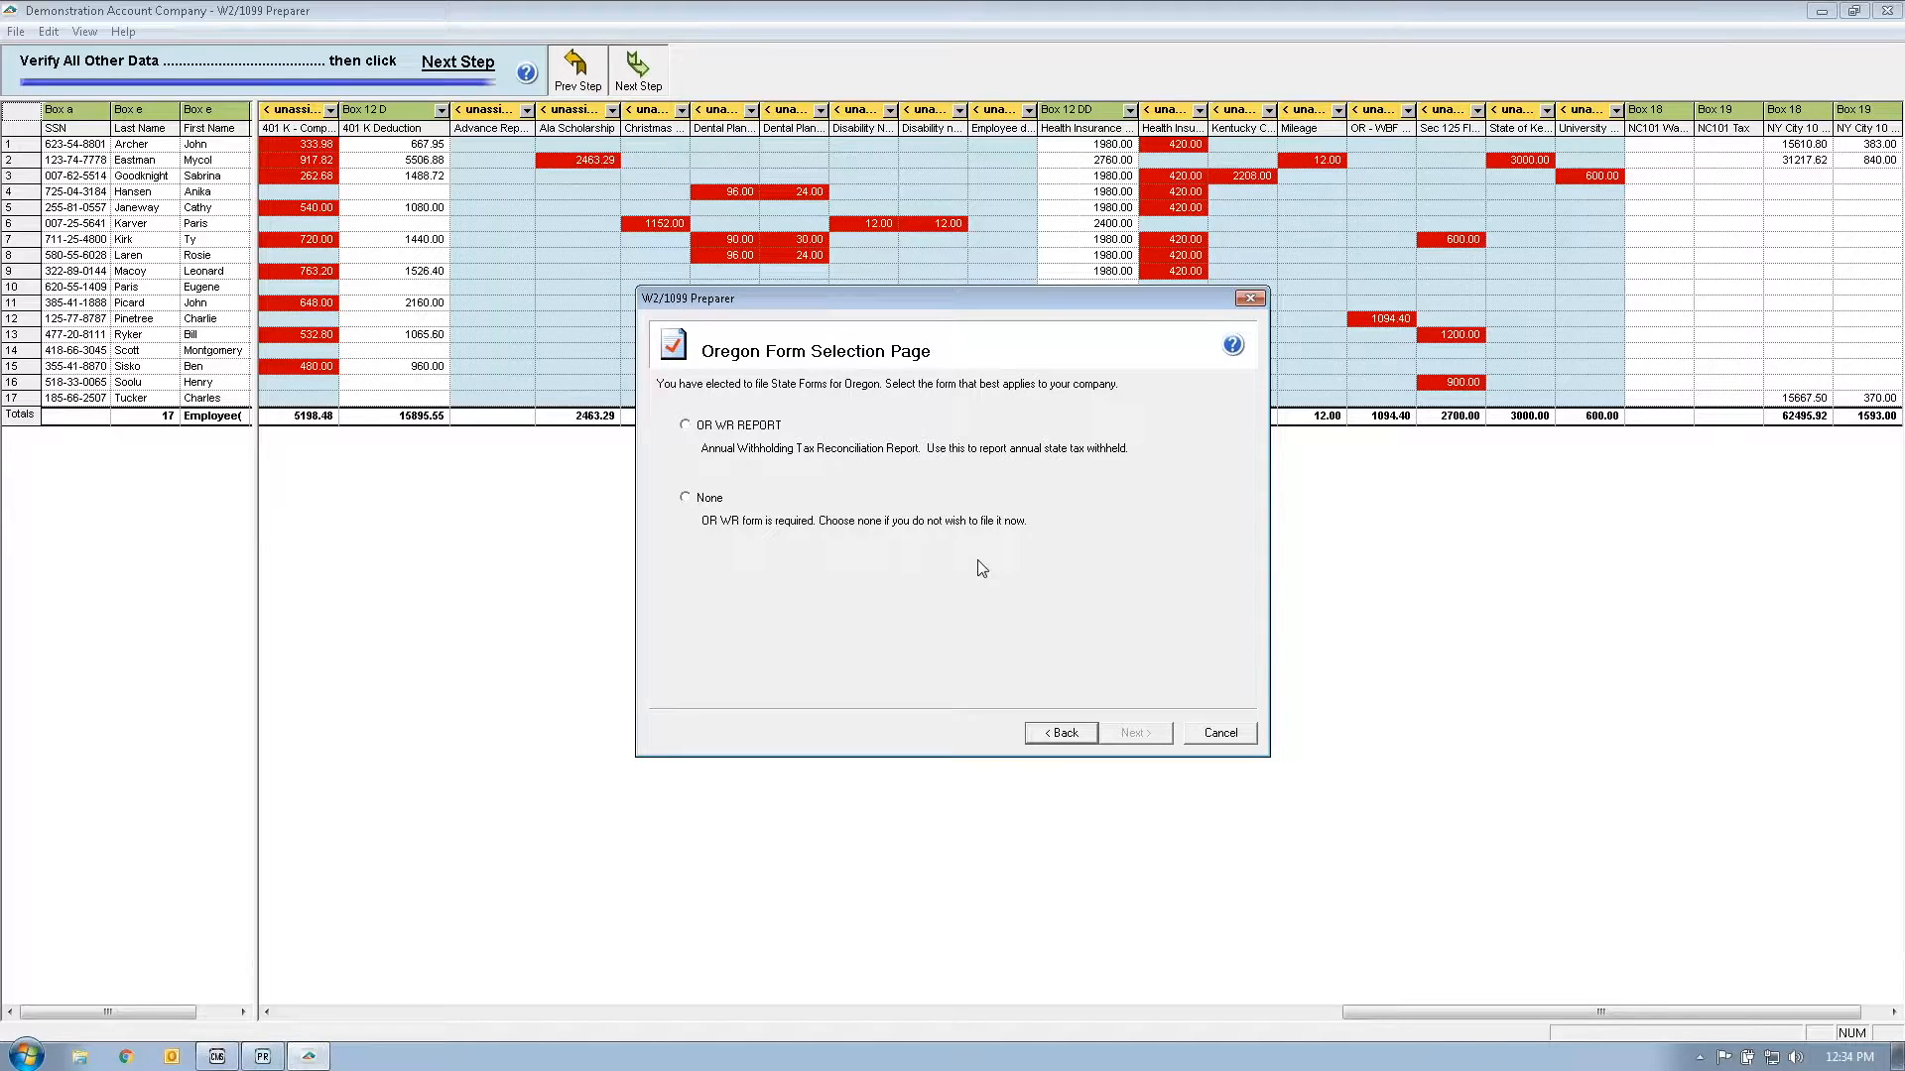
click(687, 425)
click(1126, 734)
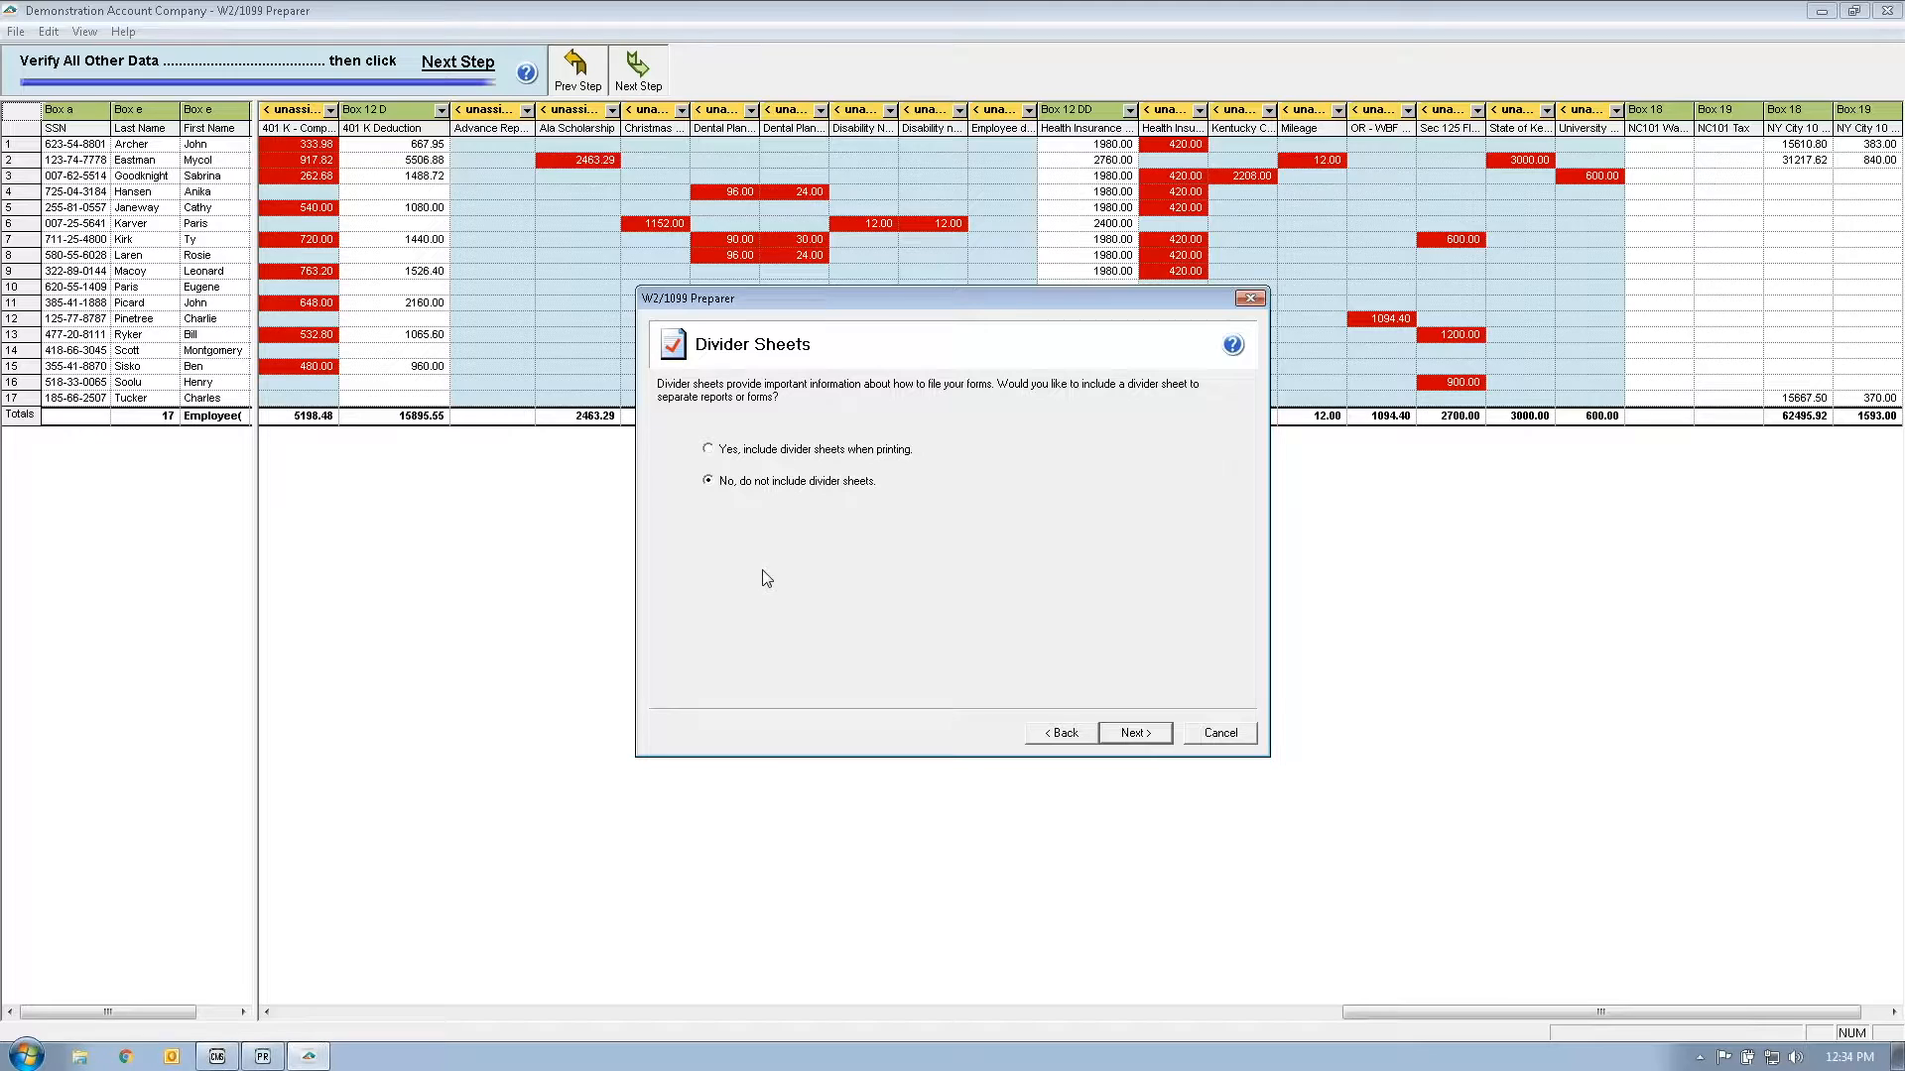
click(1129, 734)
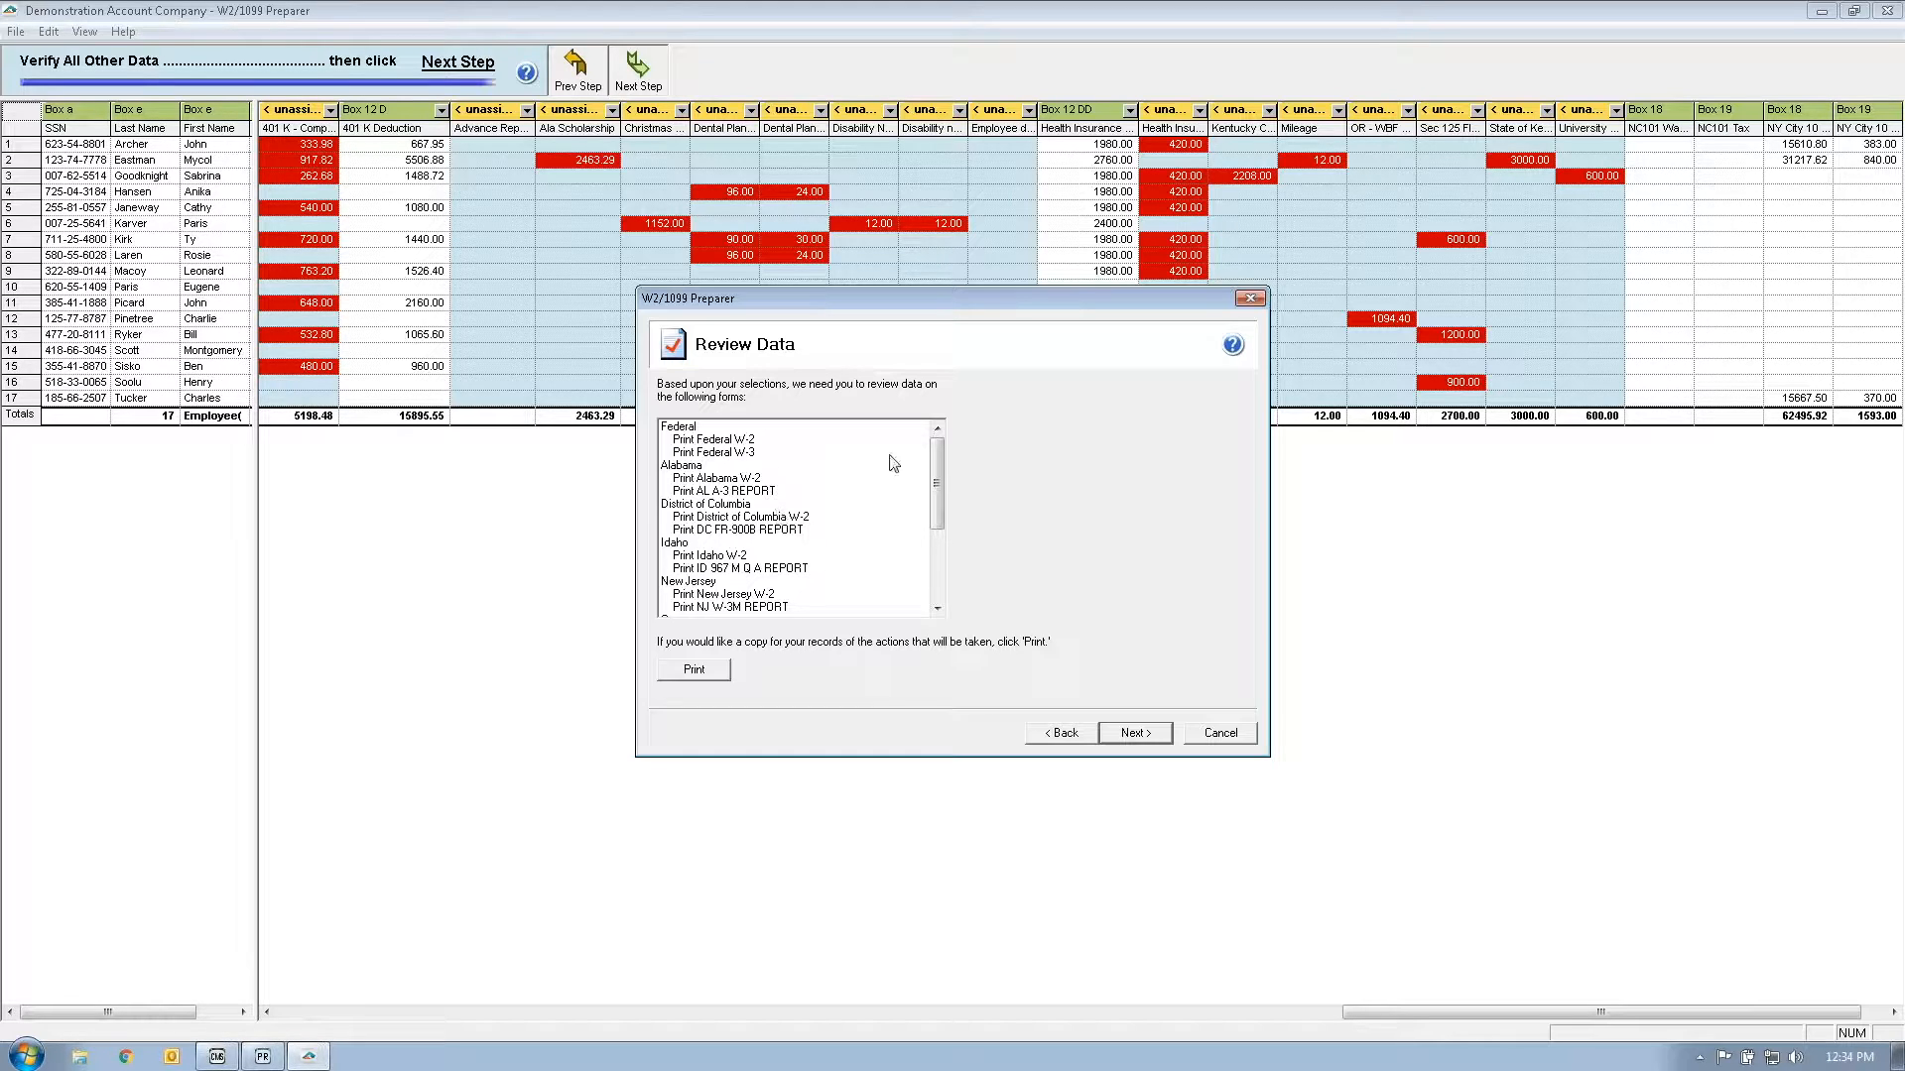
Step: Scroll through the Review Data form list and generate the 17 reports
drag(936, 483, 935, 565)
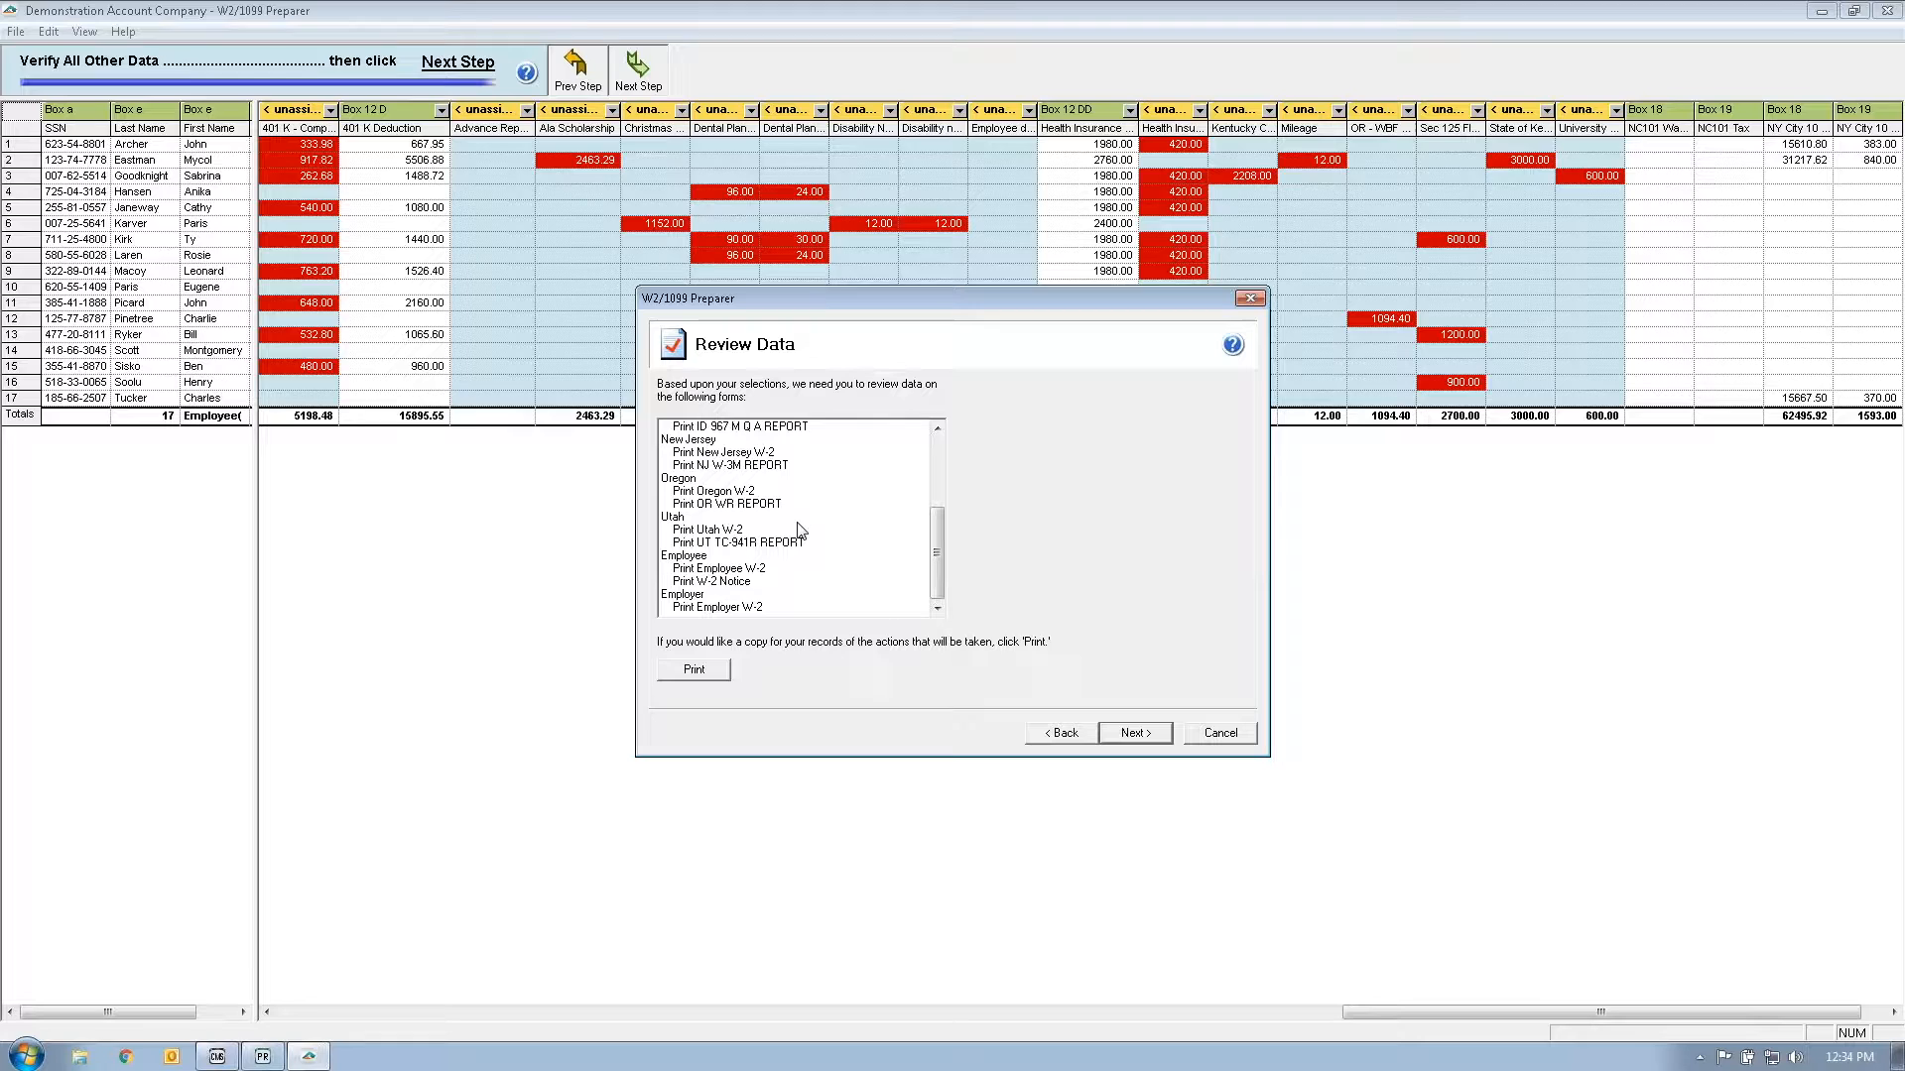
drag(930, 561, 932, 476)
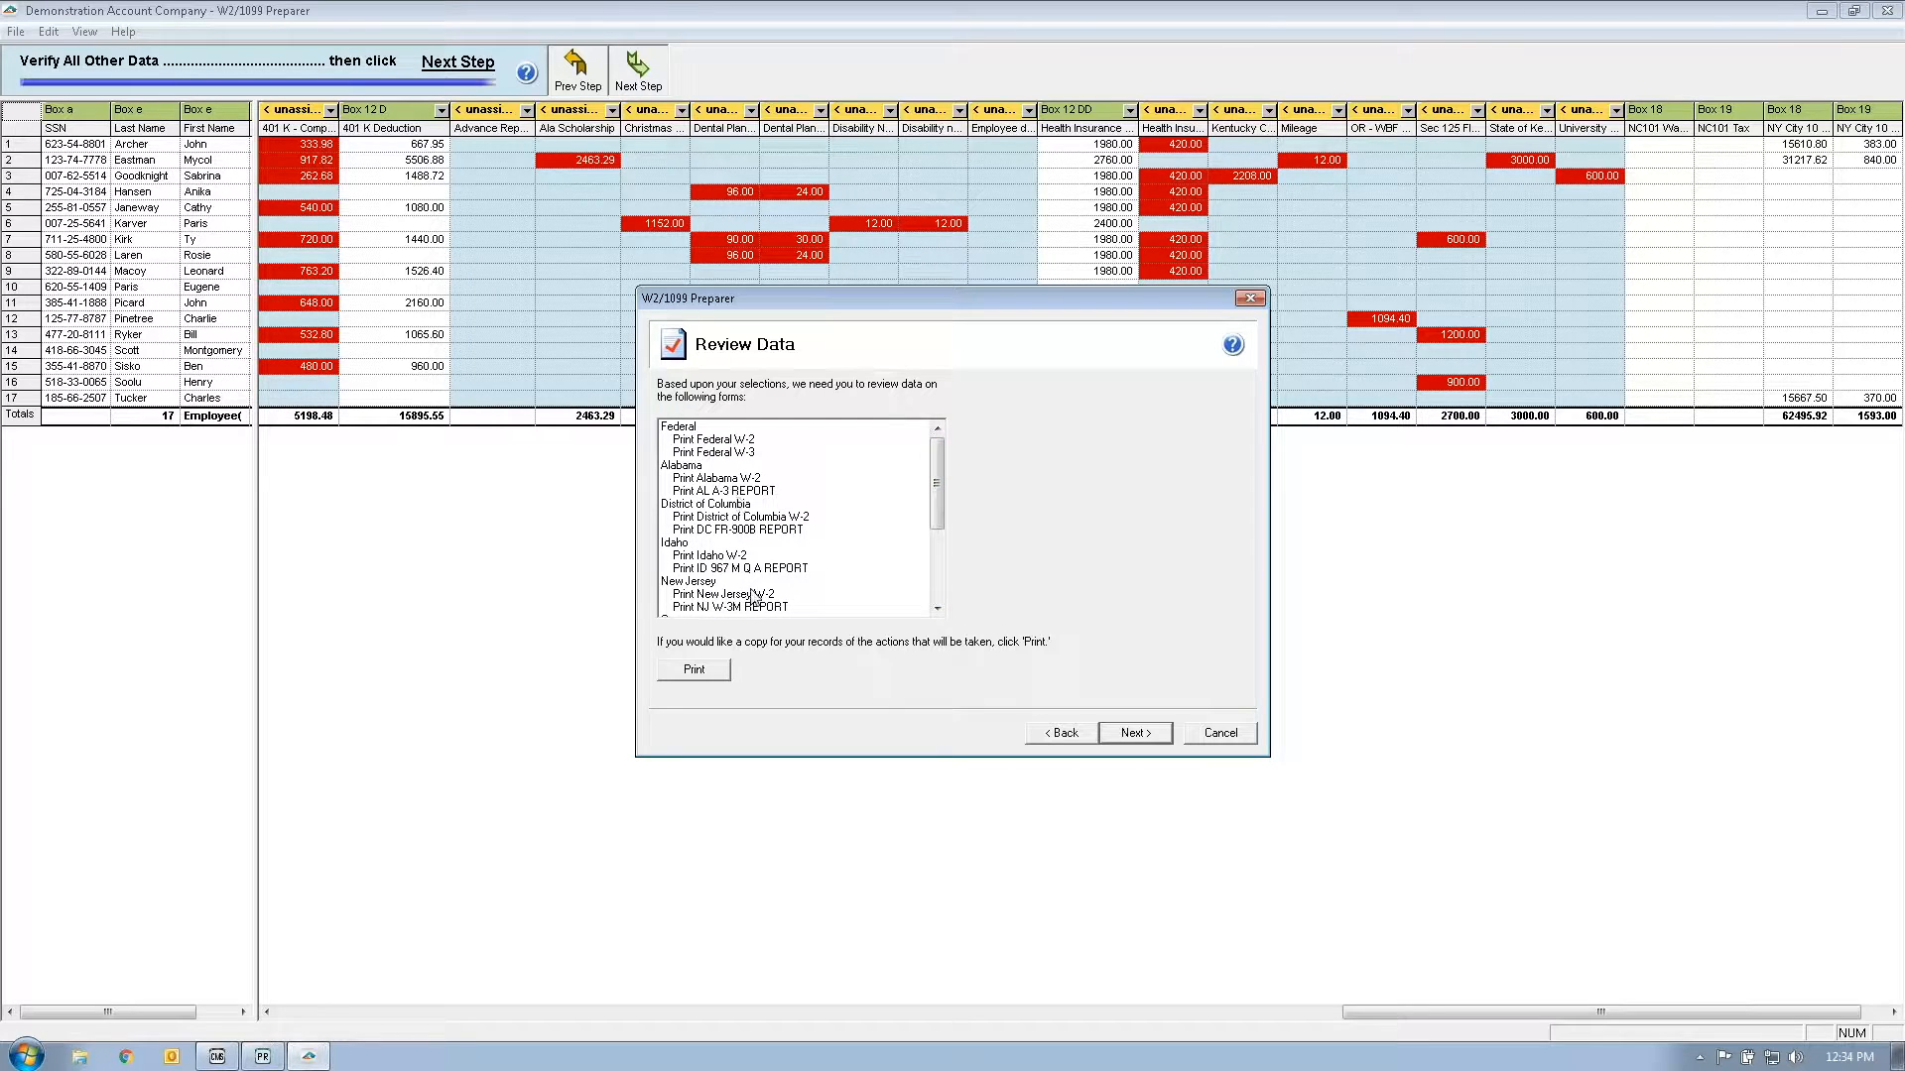
click(1158, 739)
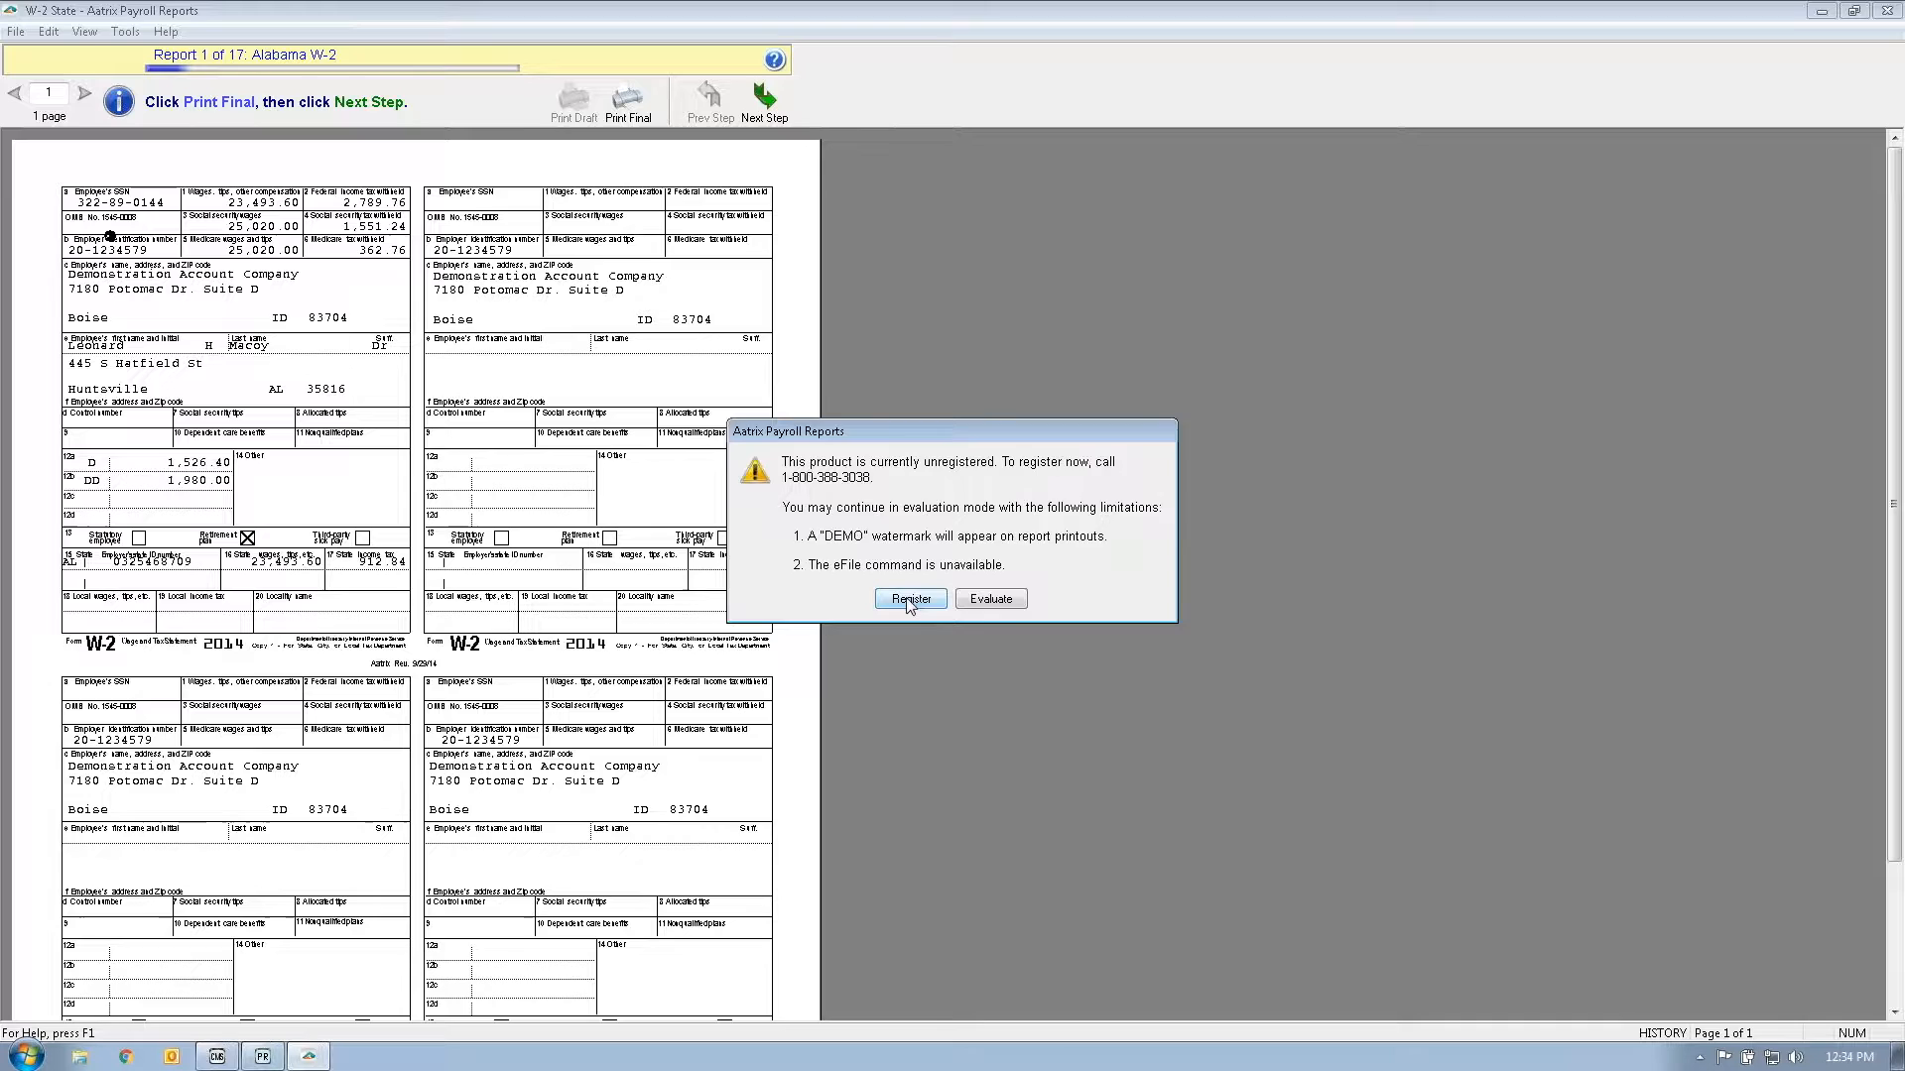
Step: Continue in evaluation mode and review the Alabama W-2 showing 23,493.60 wages and 2,789.76 withheld
click(992, 599)
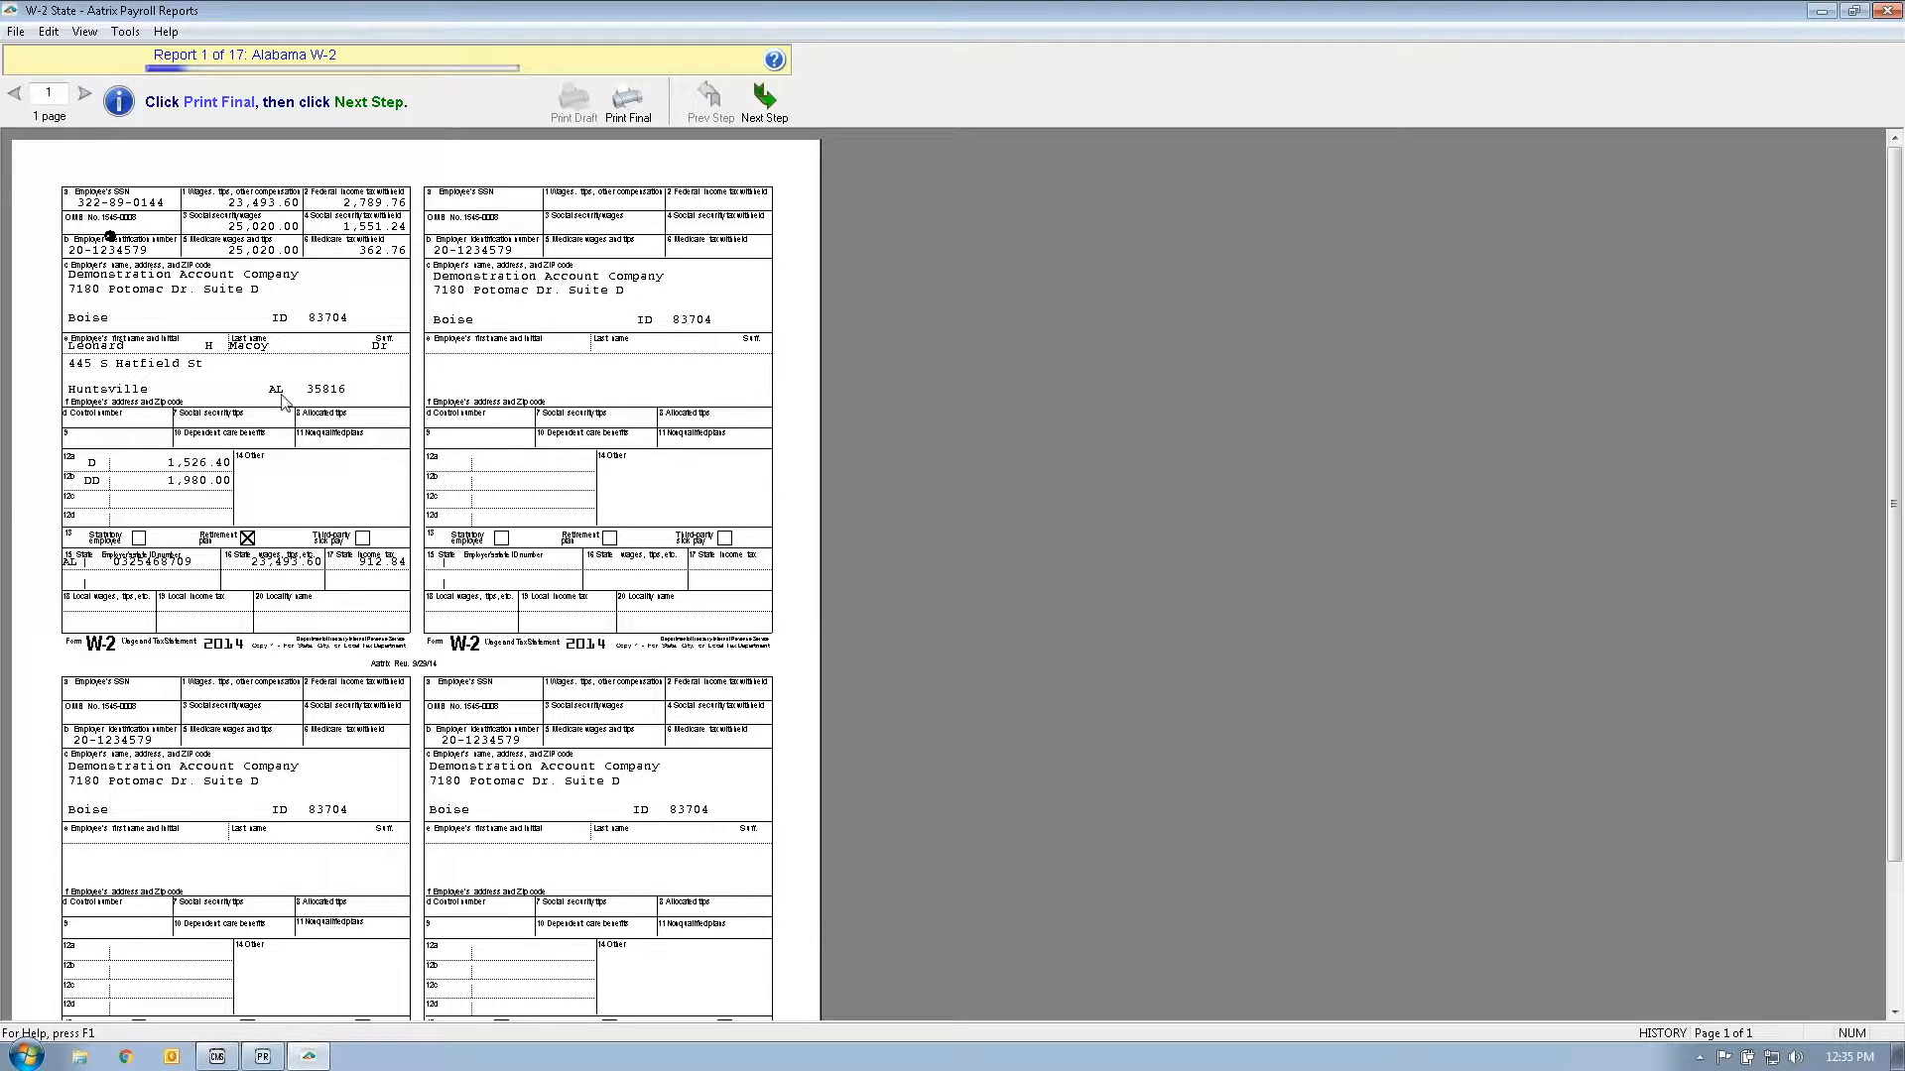
scroll(444, 501, down, 1)
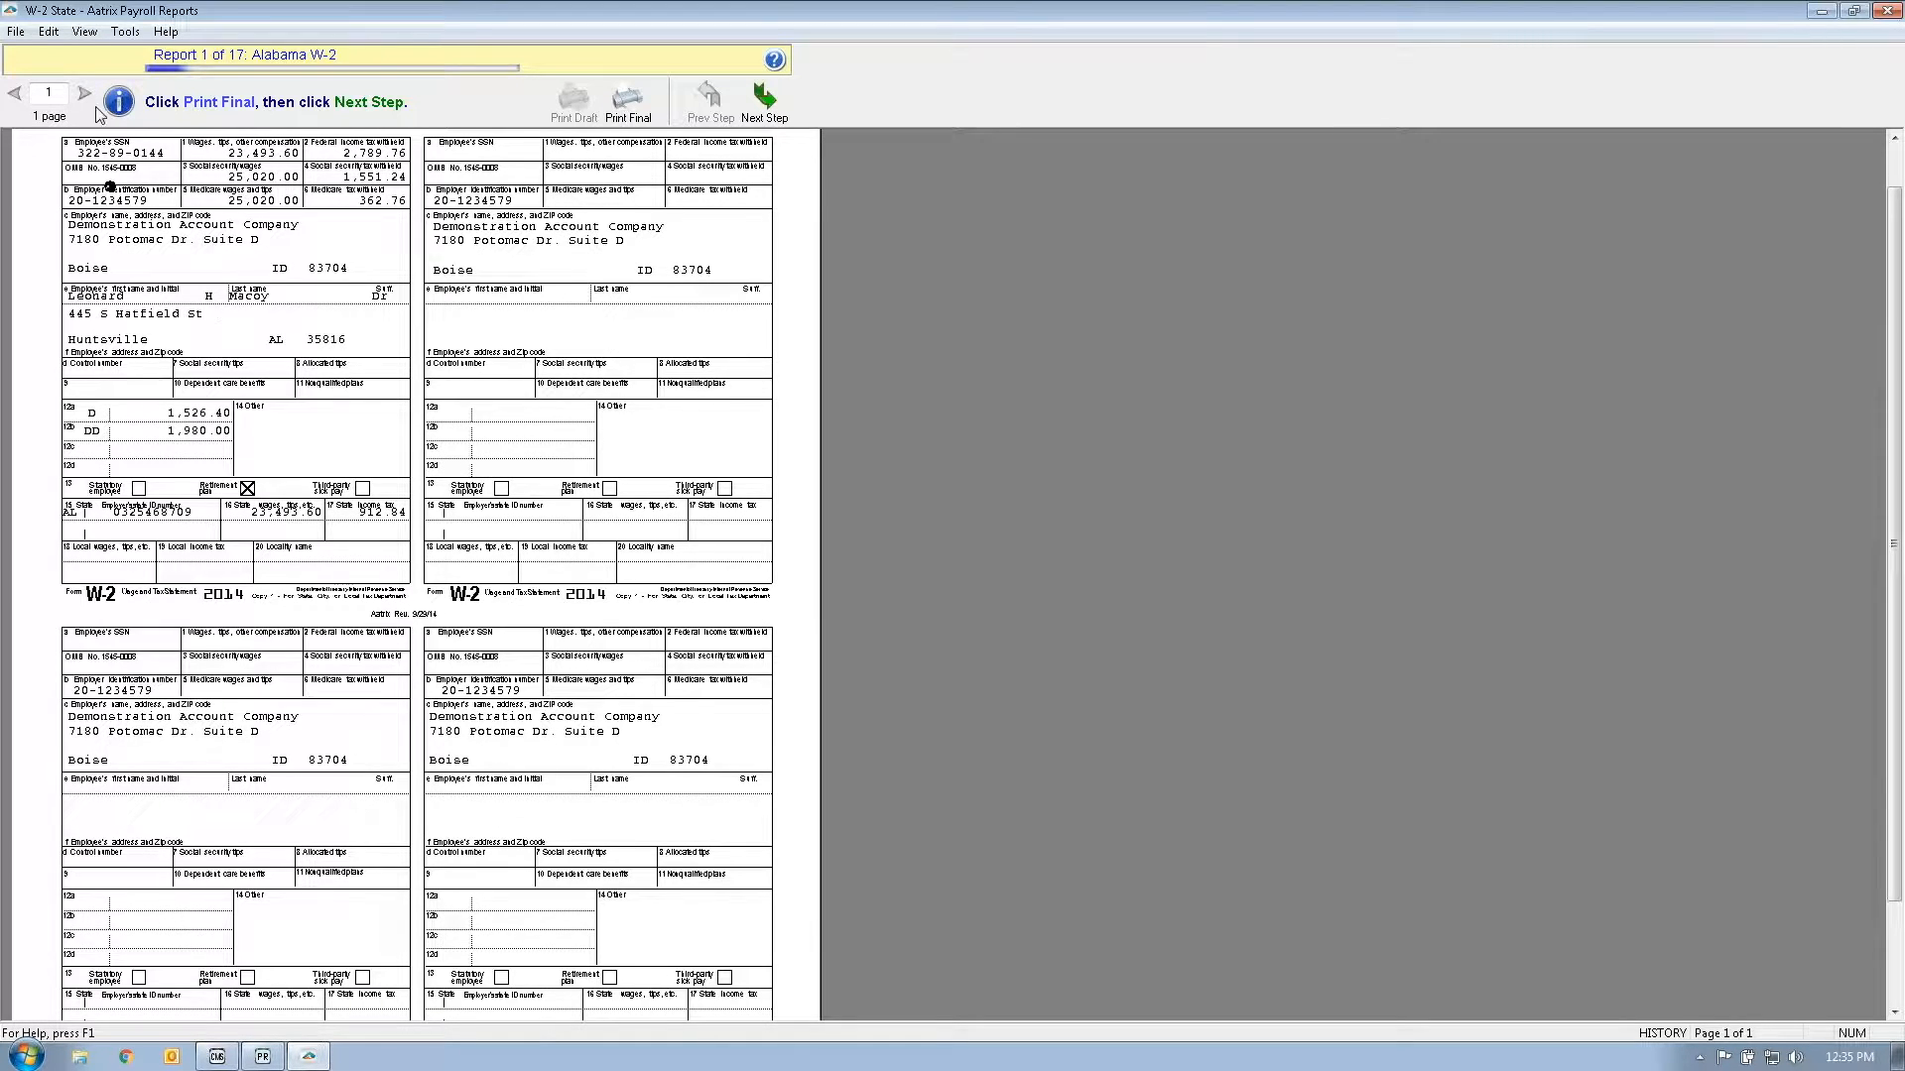
scroll(568, 688, down, 1)
scroll(571, 688, down, 1)
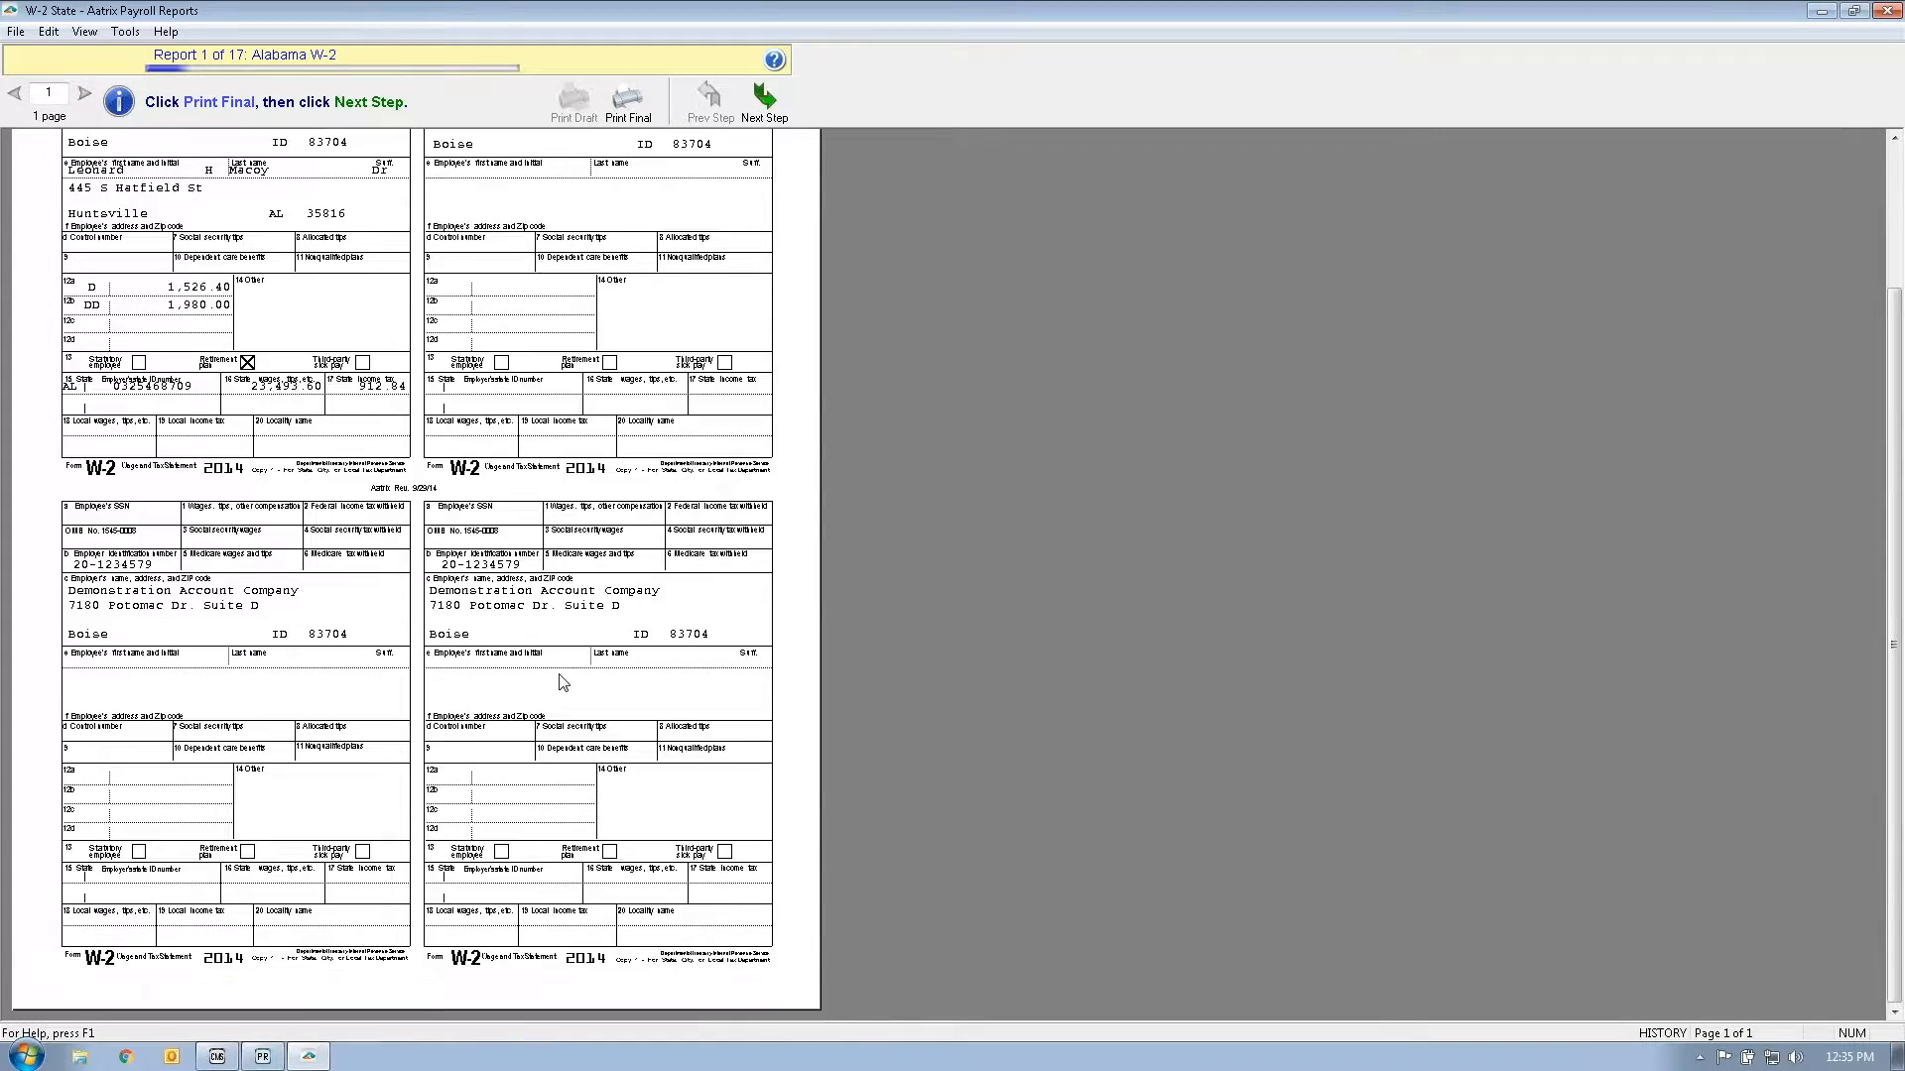
scroll(570, 688, up, 3)
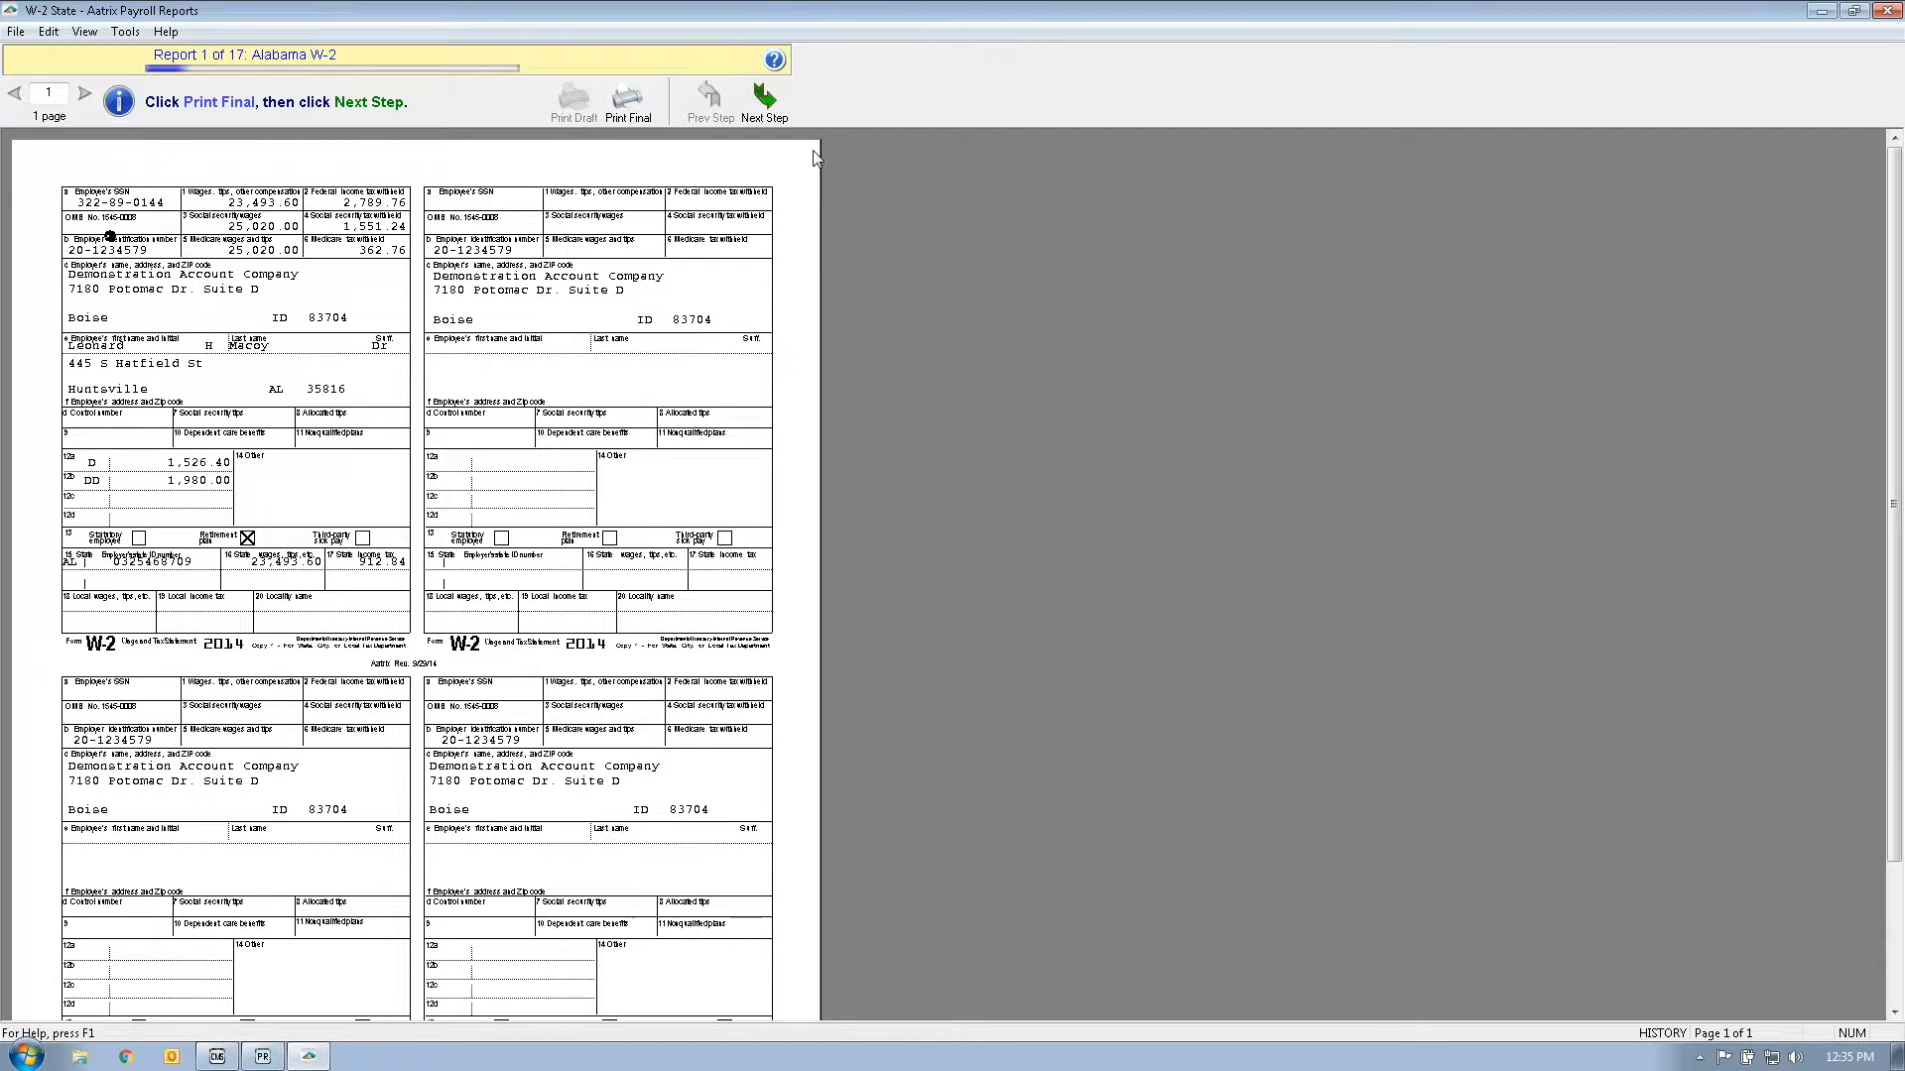
Step: Page through the Alabama, DC, Idaho, New Jersey and Oregon W-2s without printing, reaching Utah
click(793, 115)
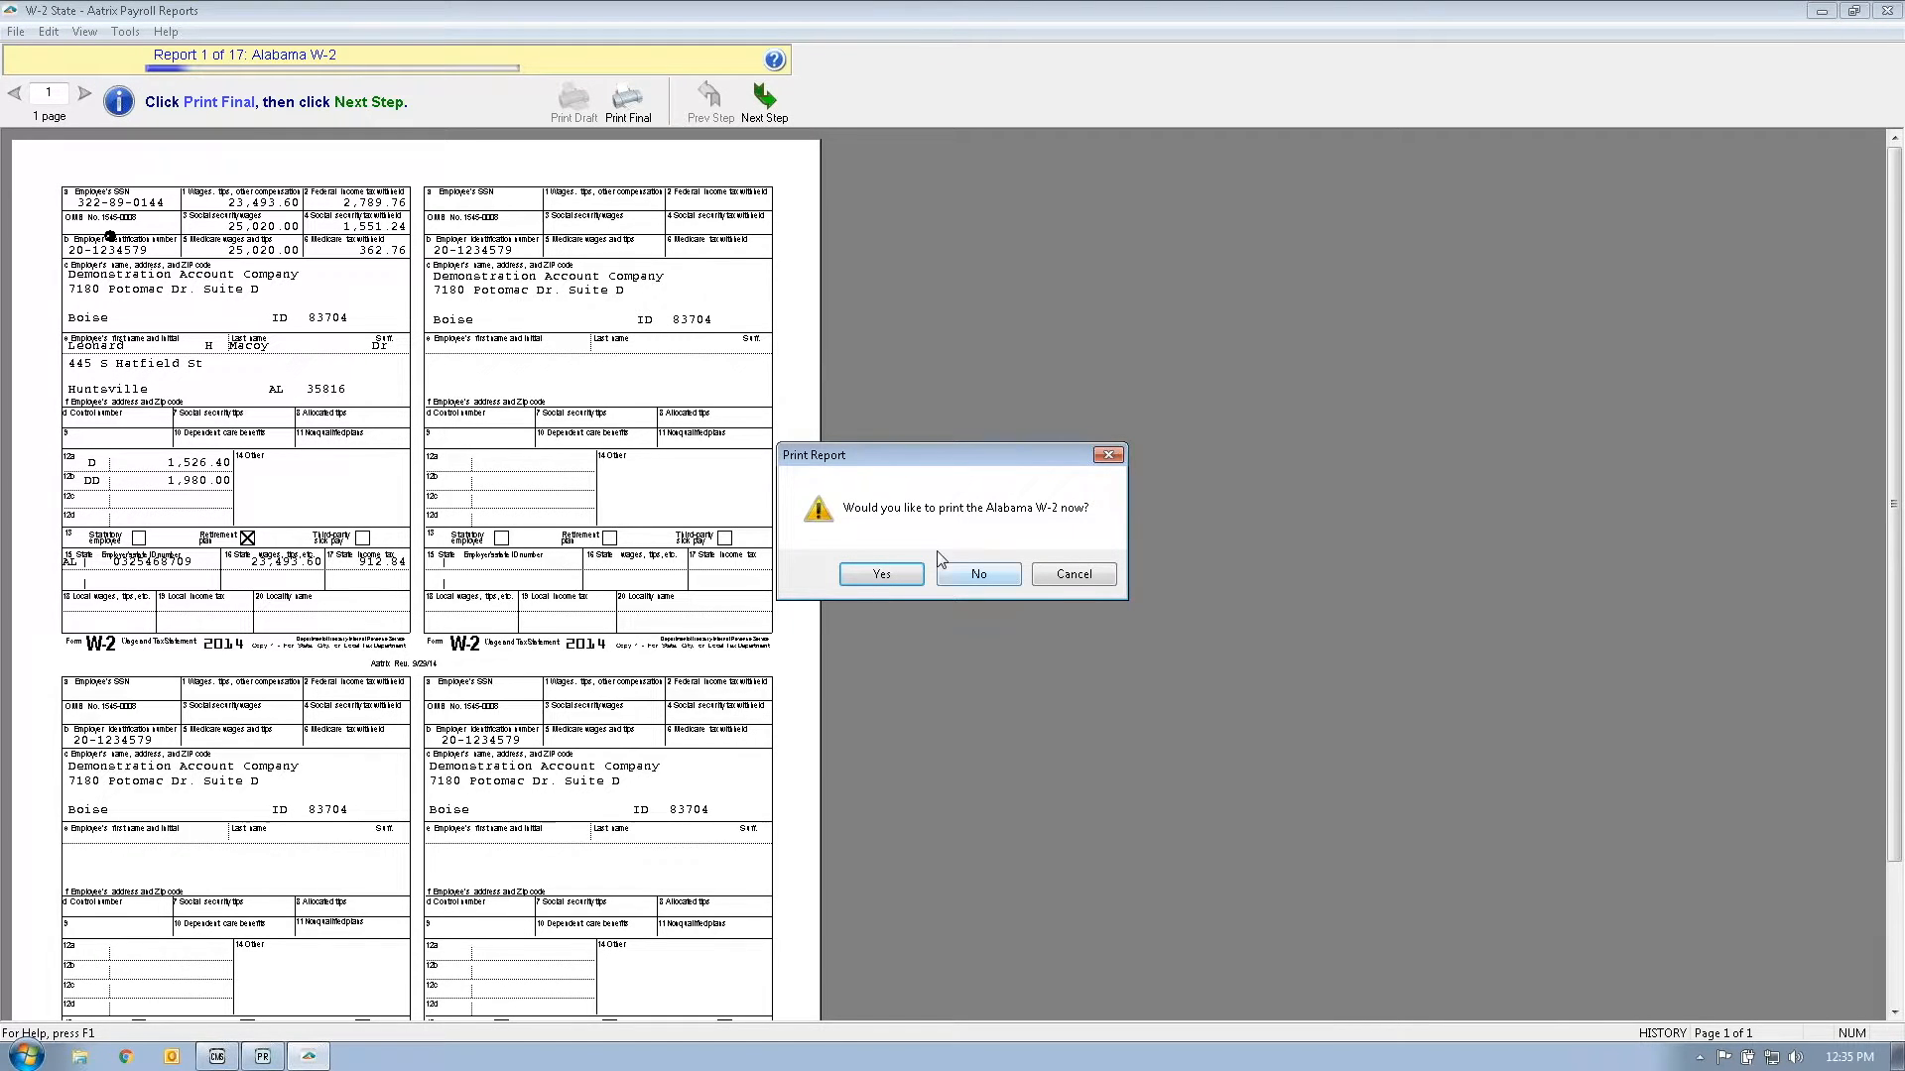
click(991, 576)
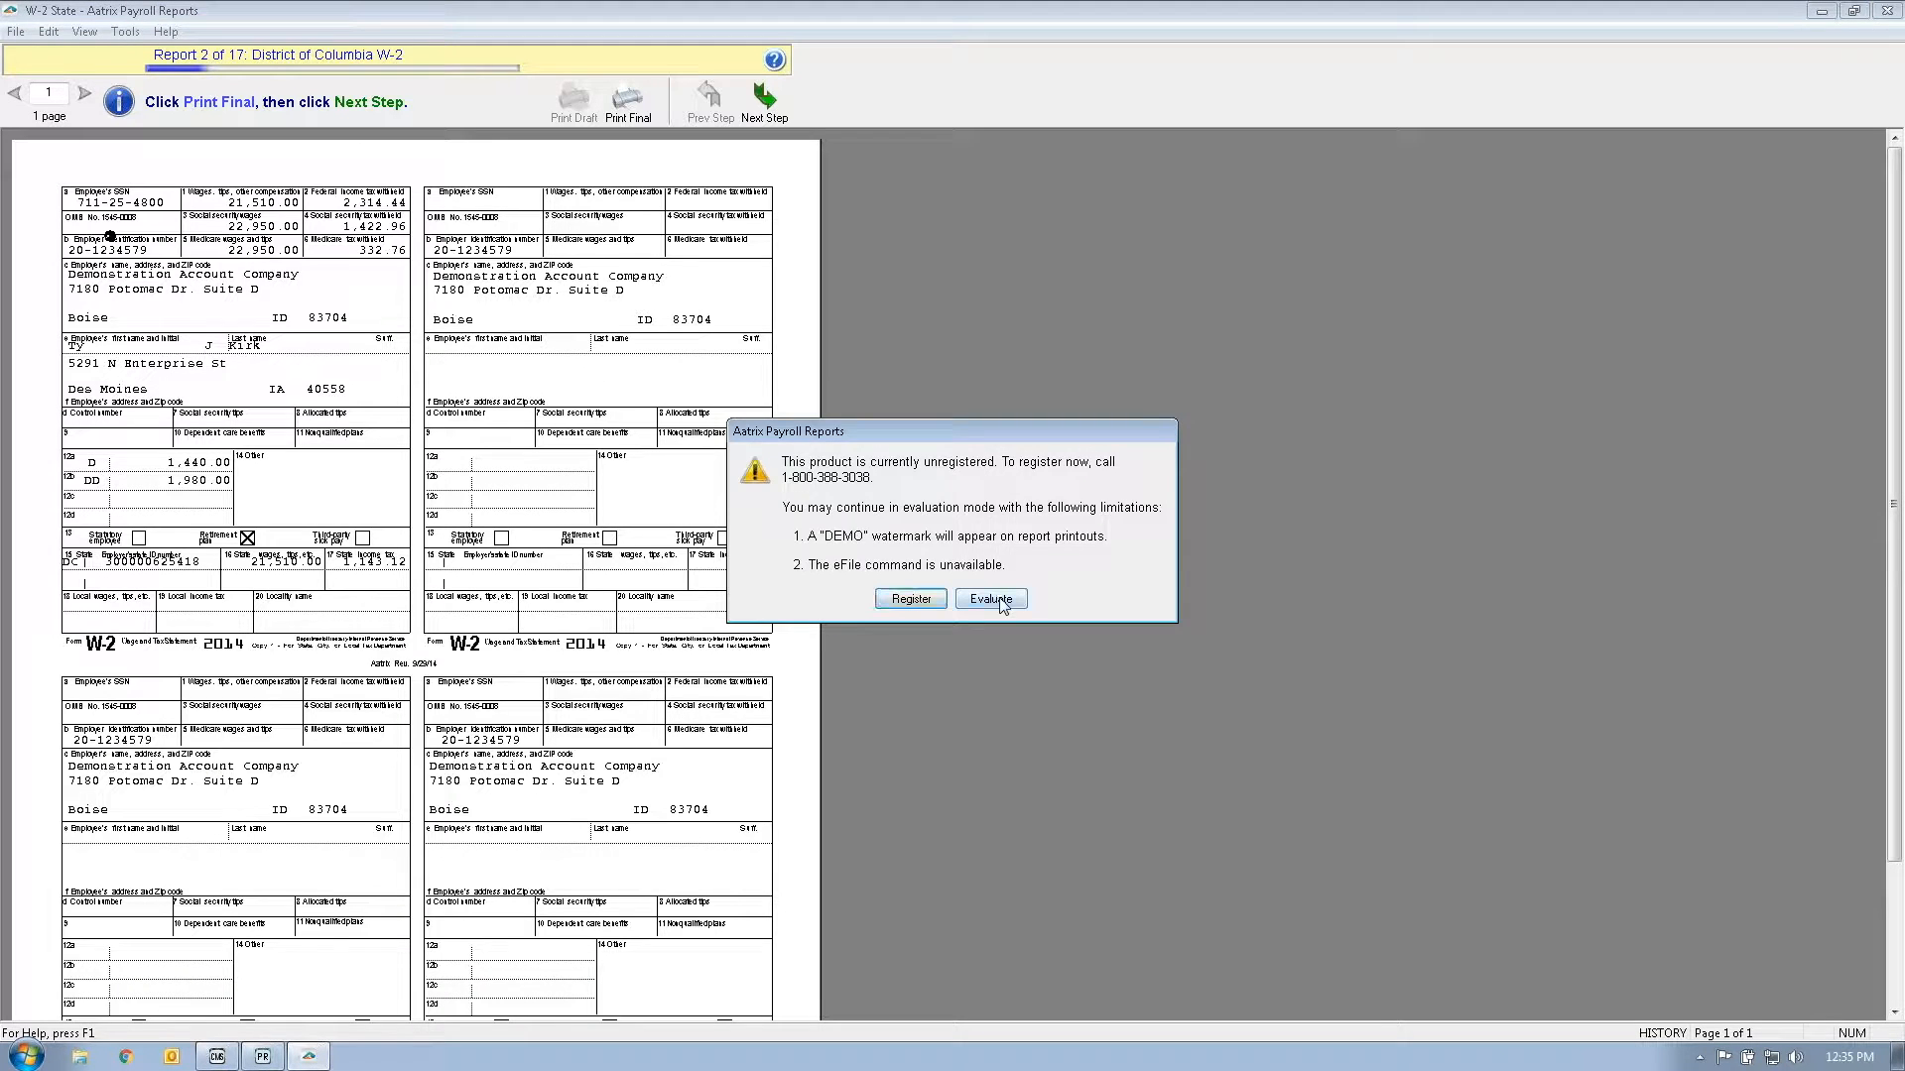
click(997, 605)
click(769, 94)
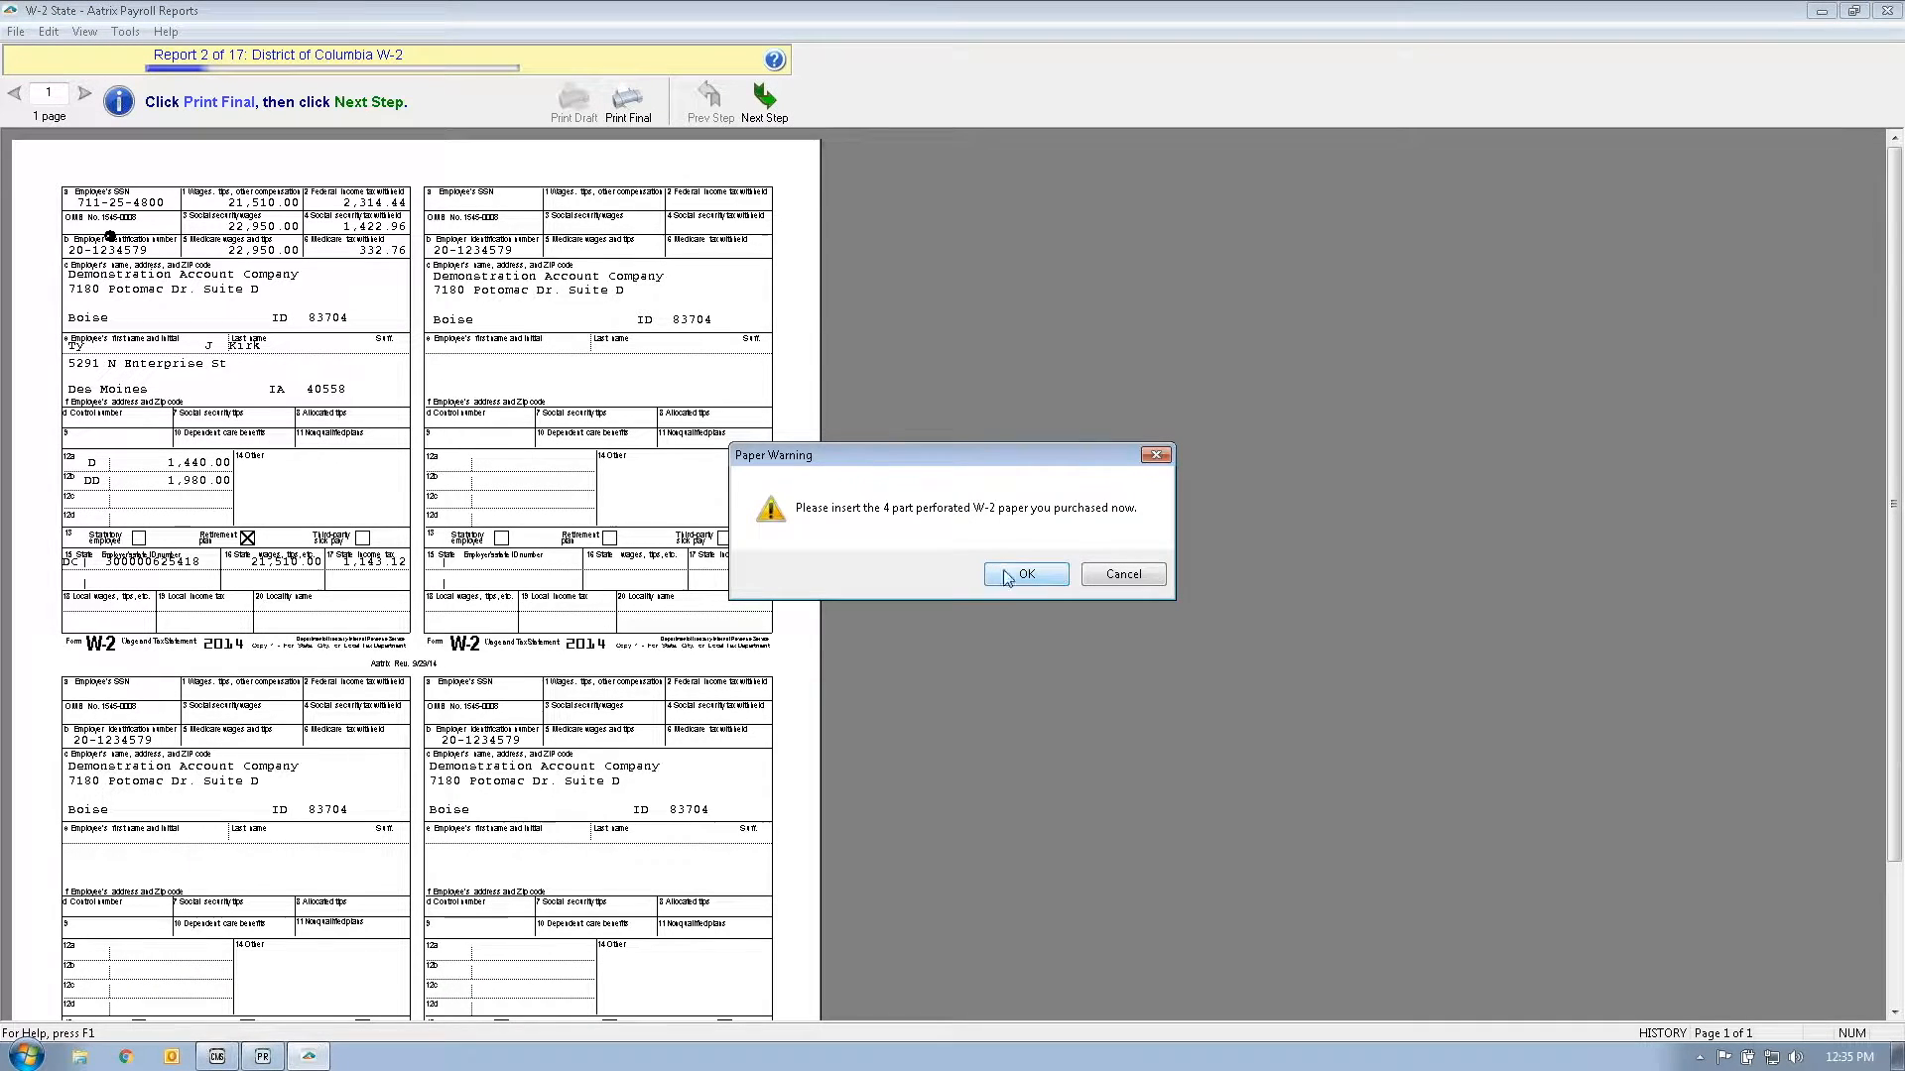
click(1123, 574)
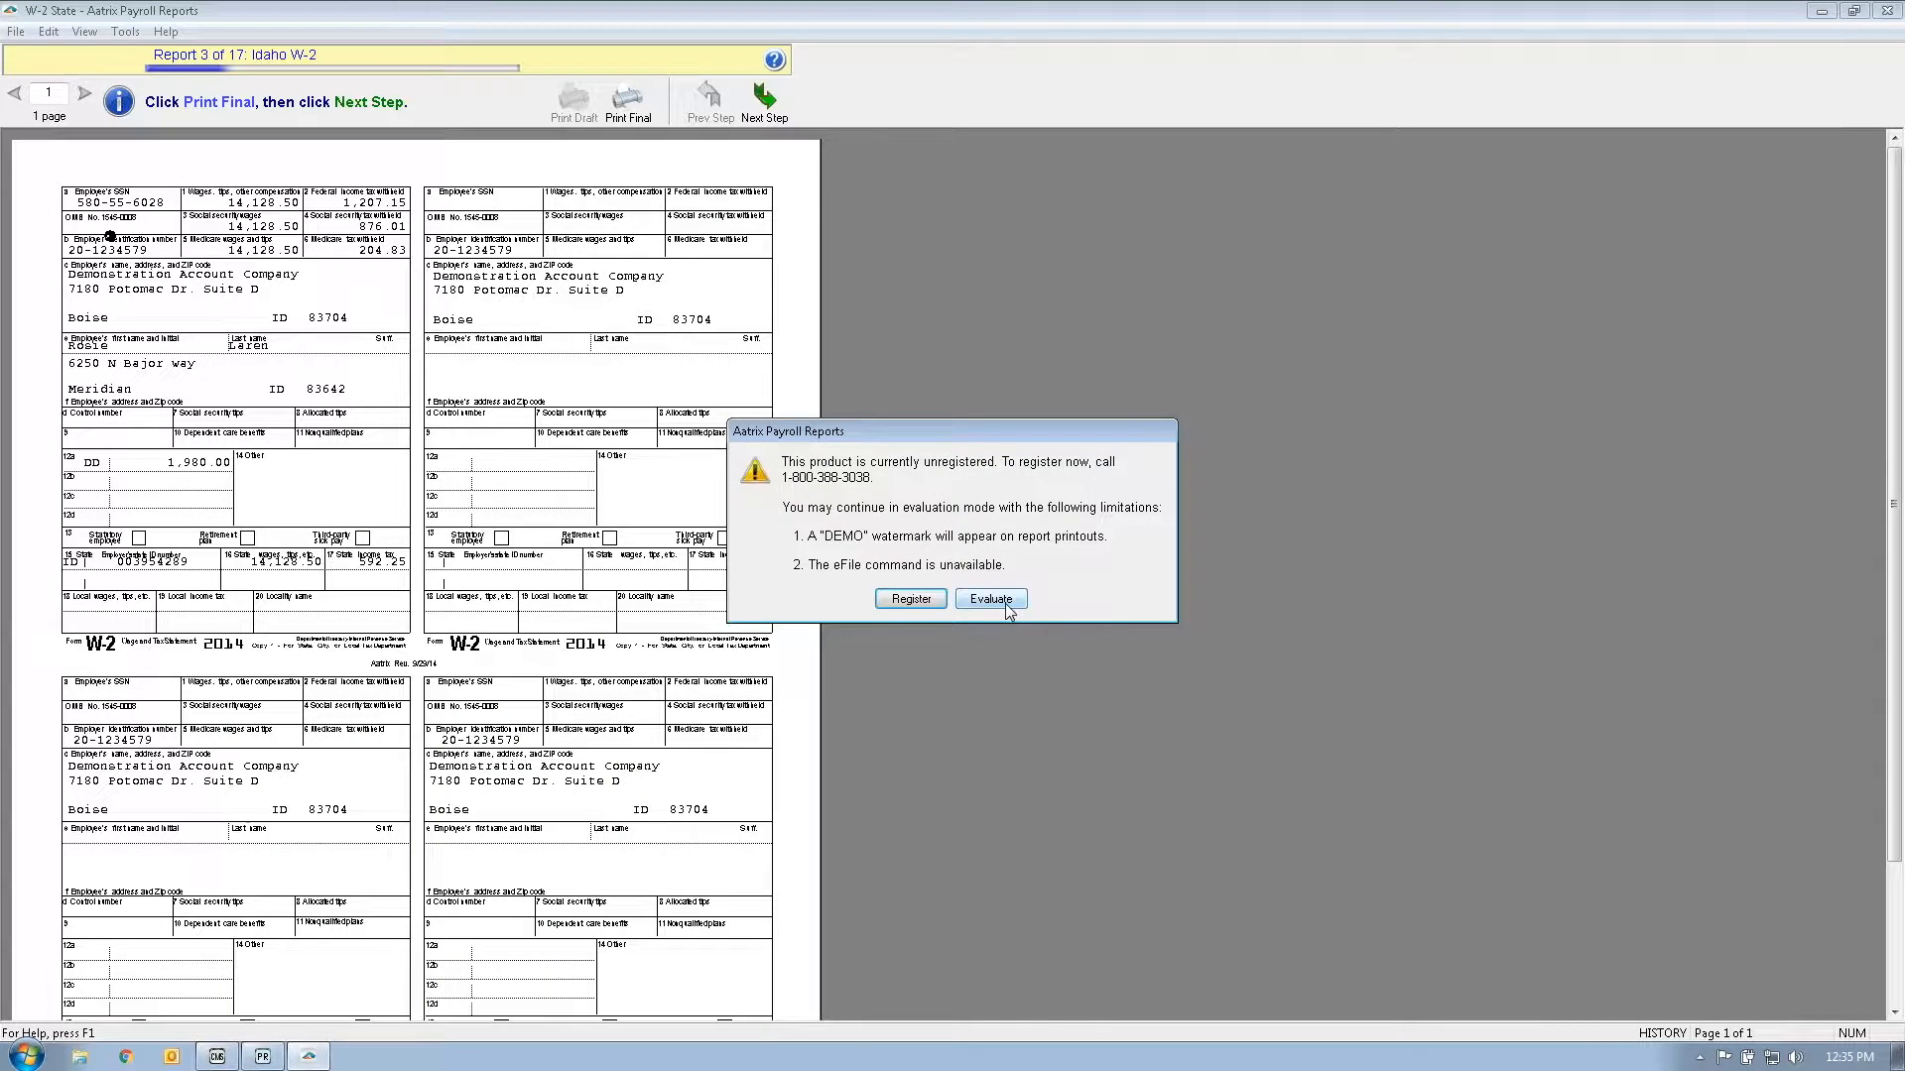
click(1007, 605)
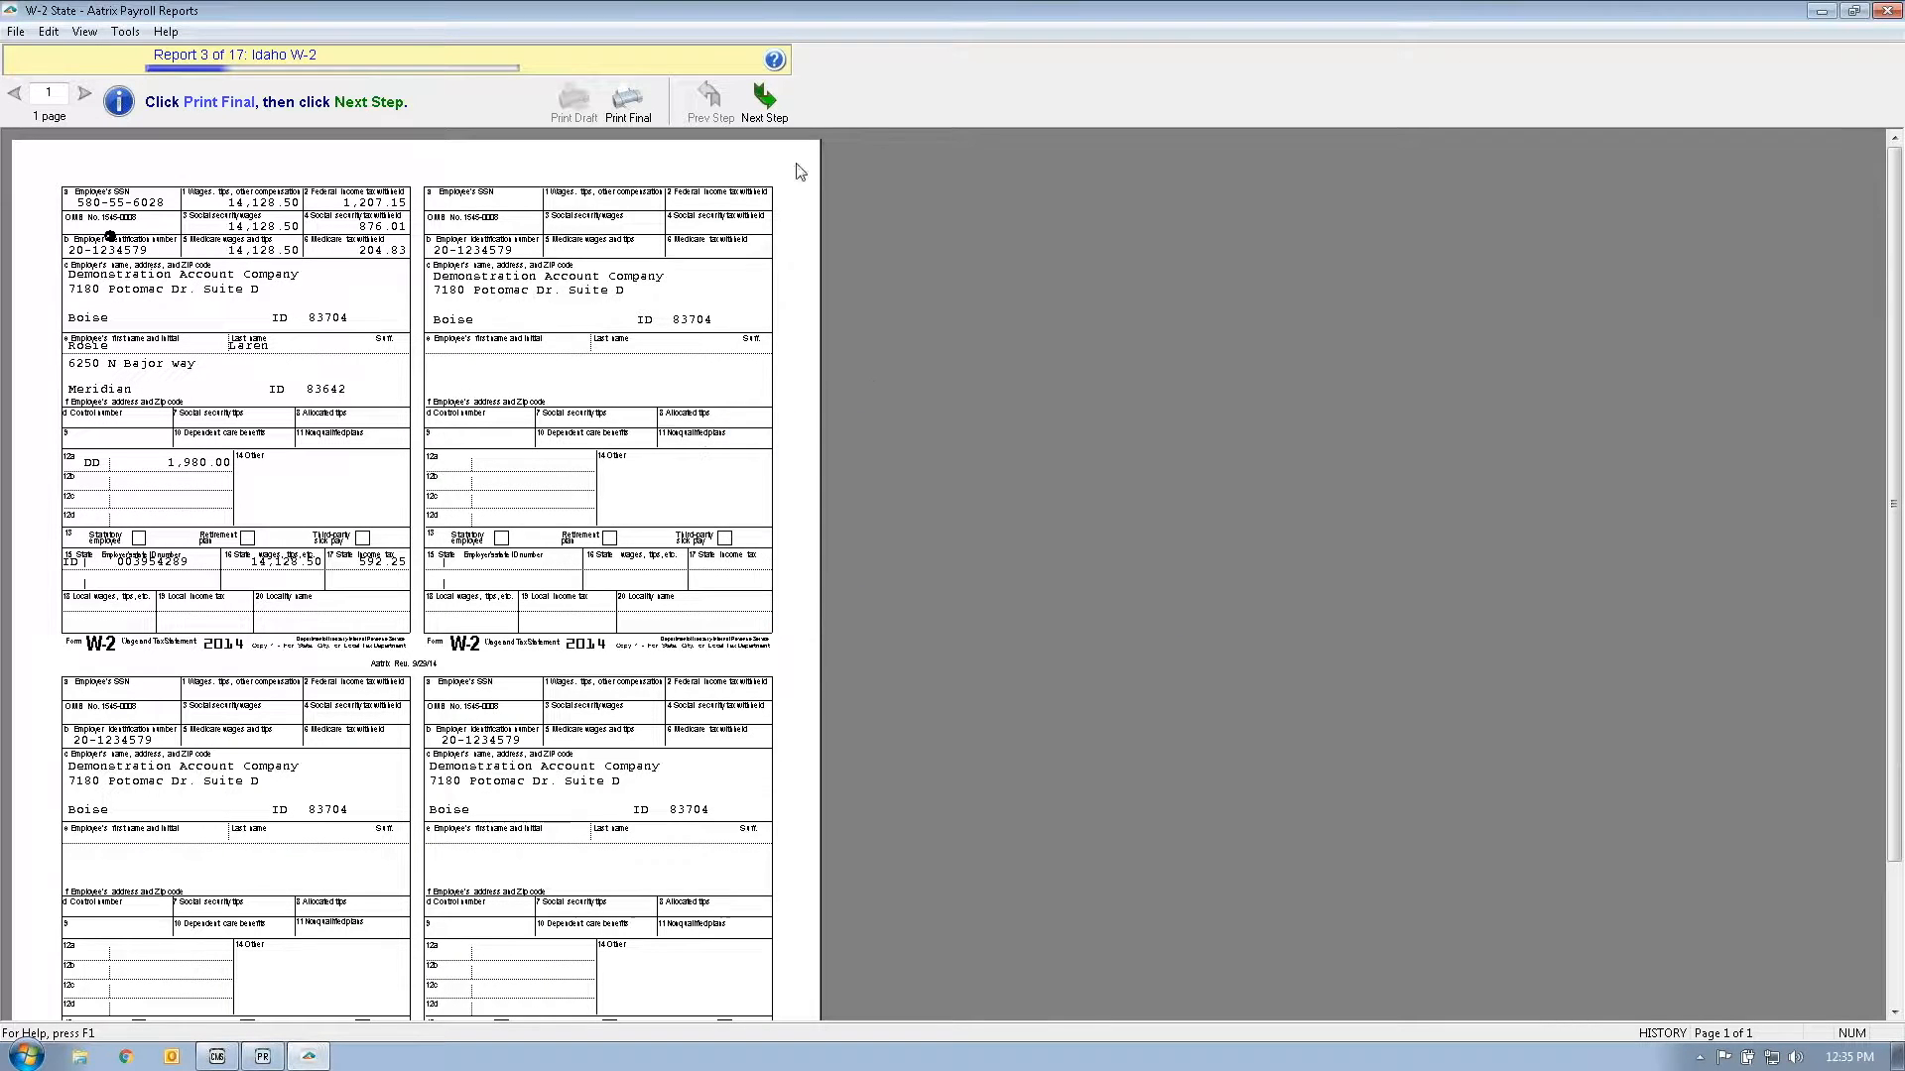
click(771, 109)
click(1121, 573)
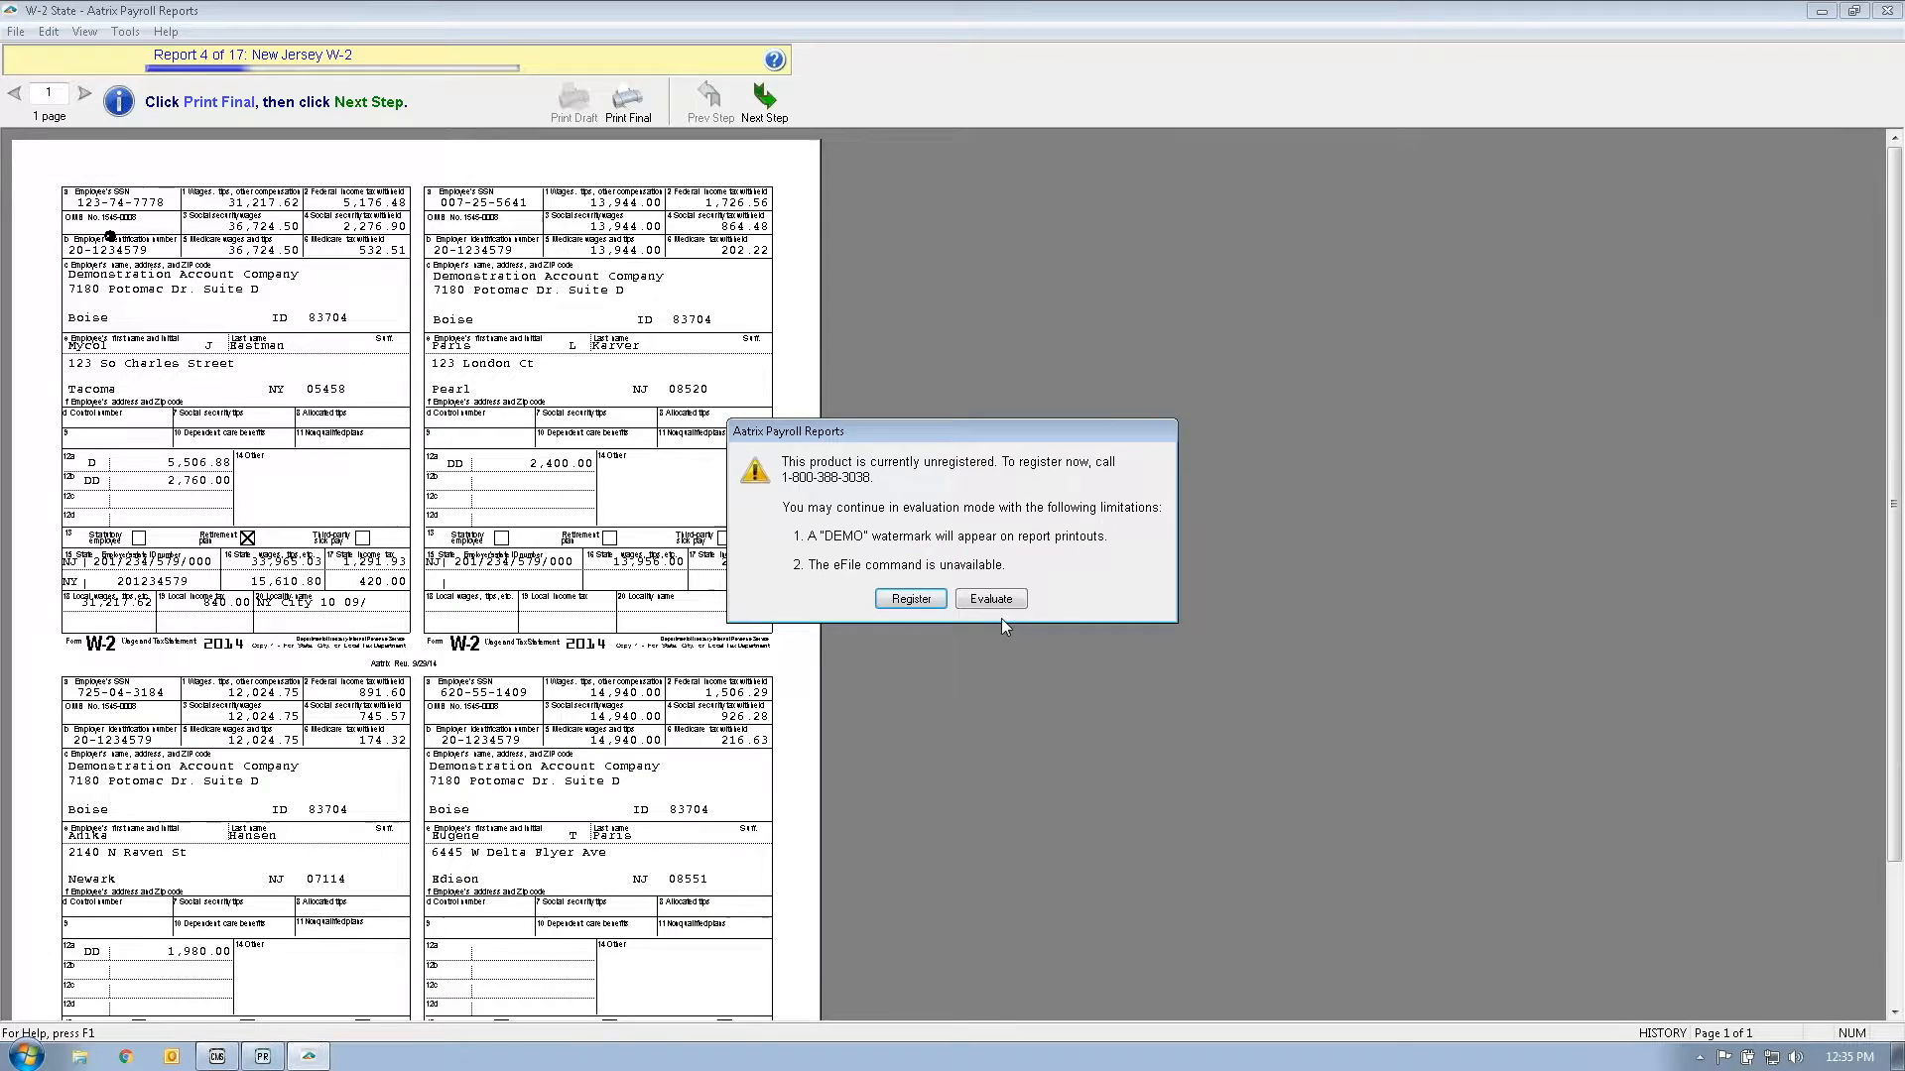
click(1007, 605)
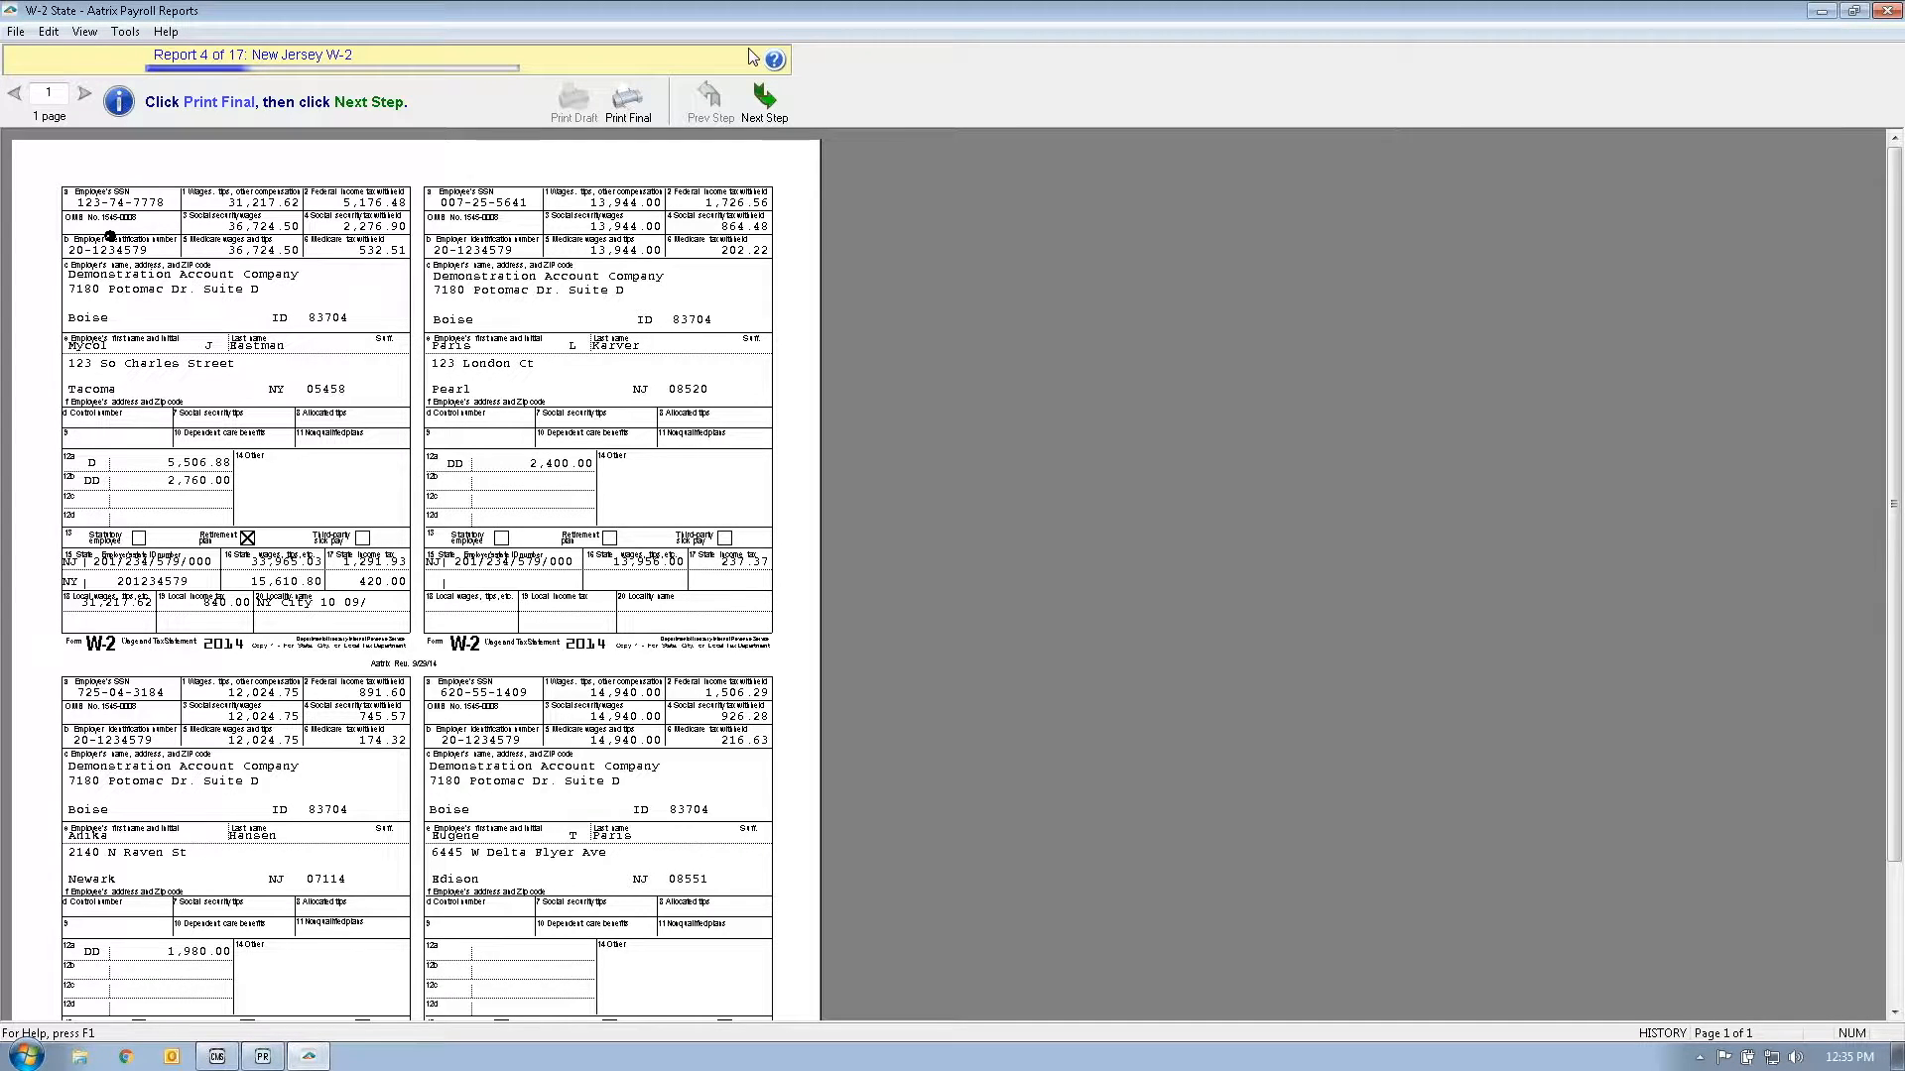
click(764, 99)
click(1115, 574)
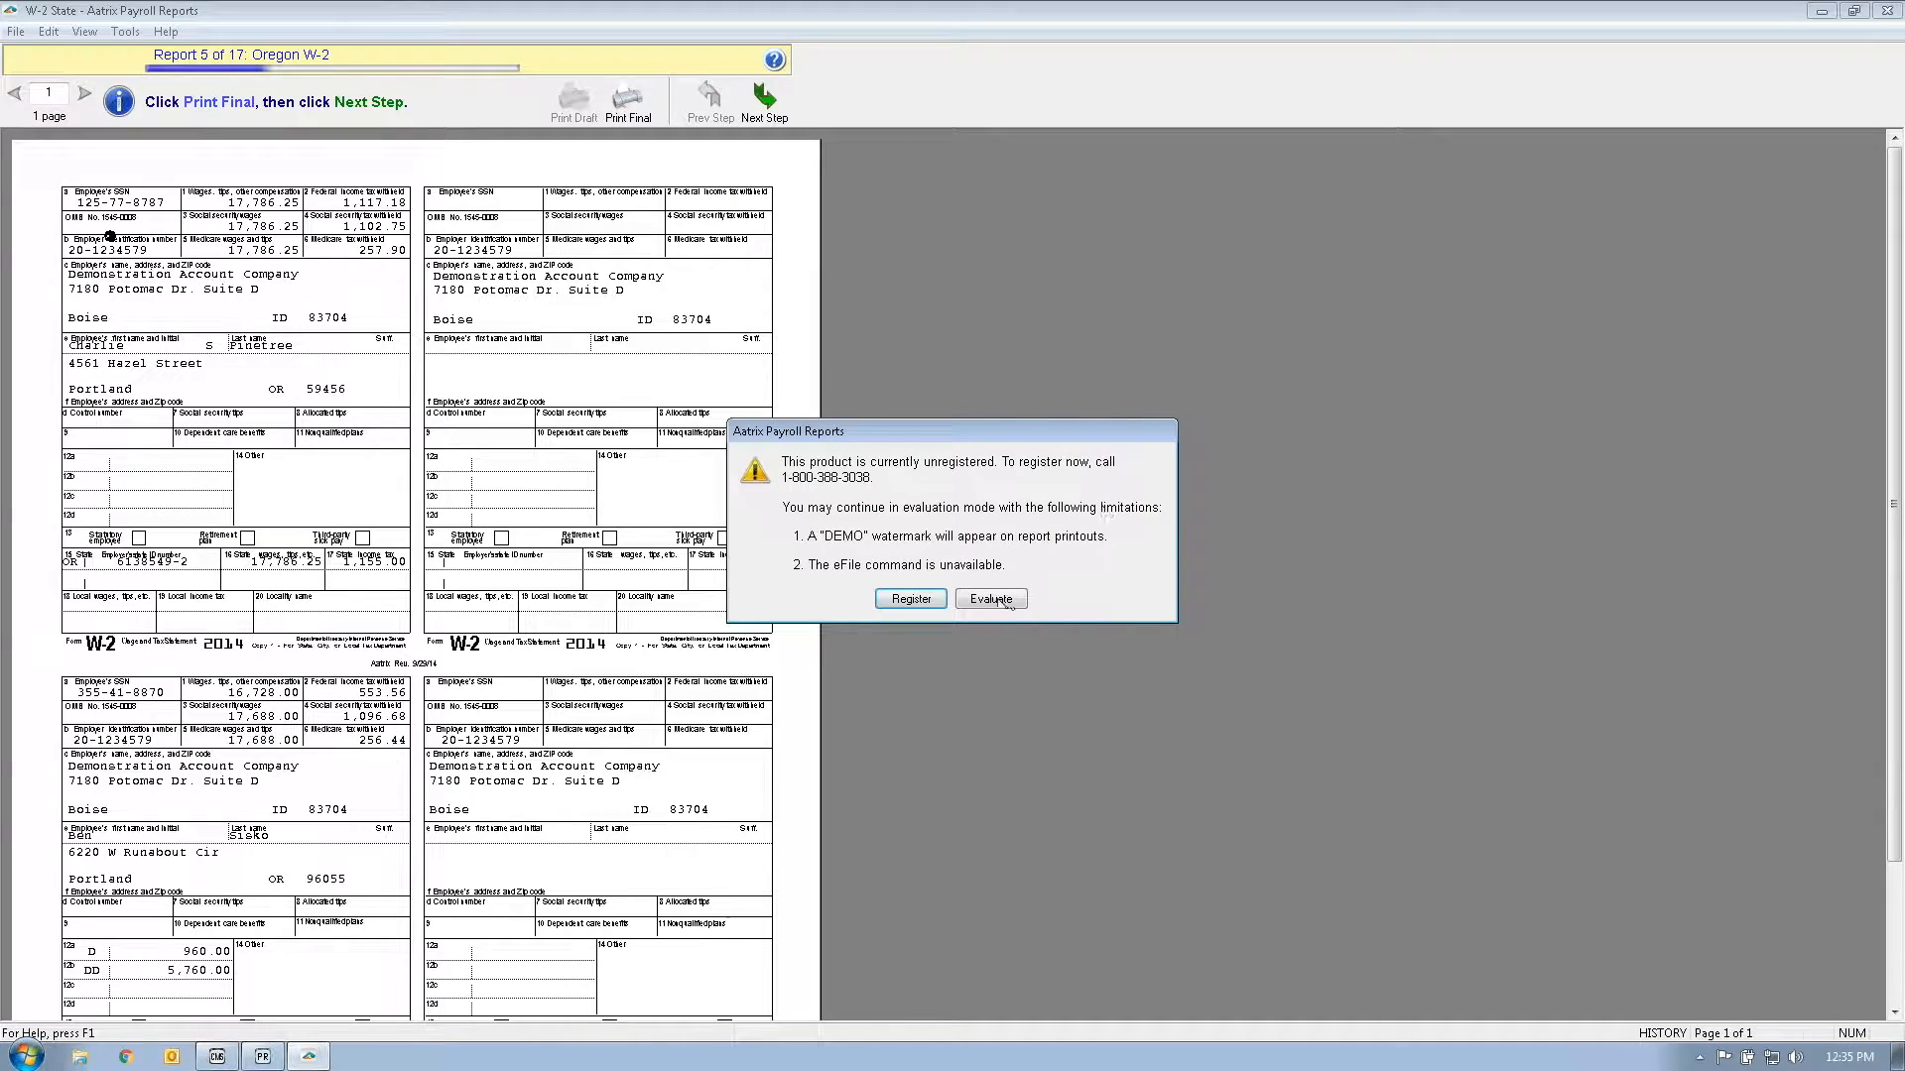
click(990, 600)
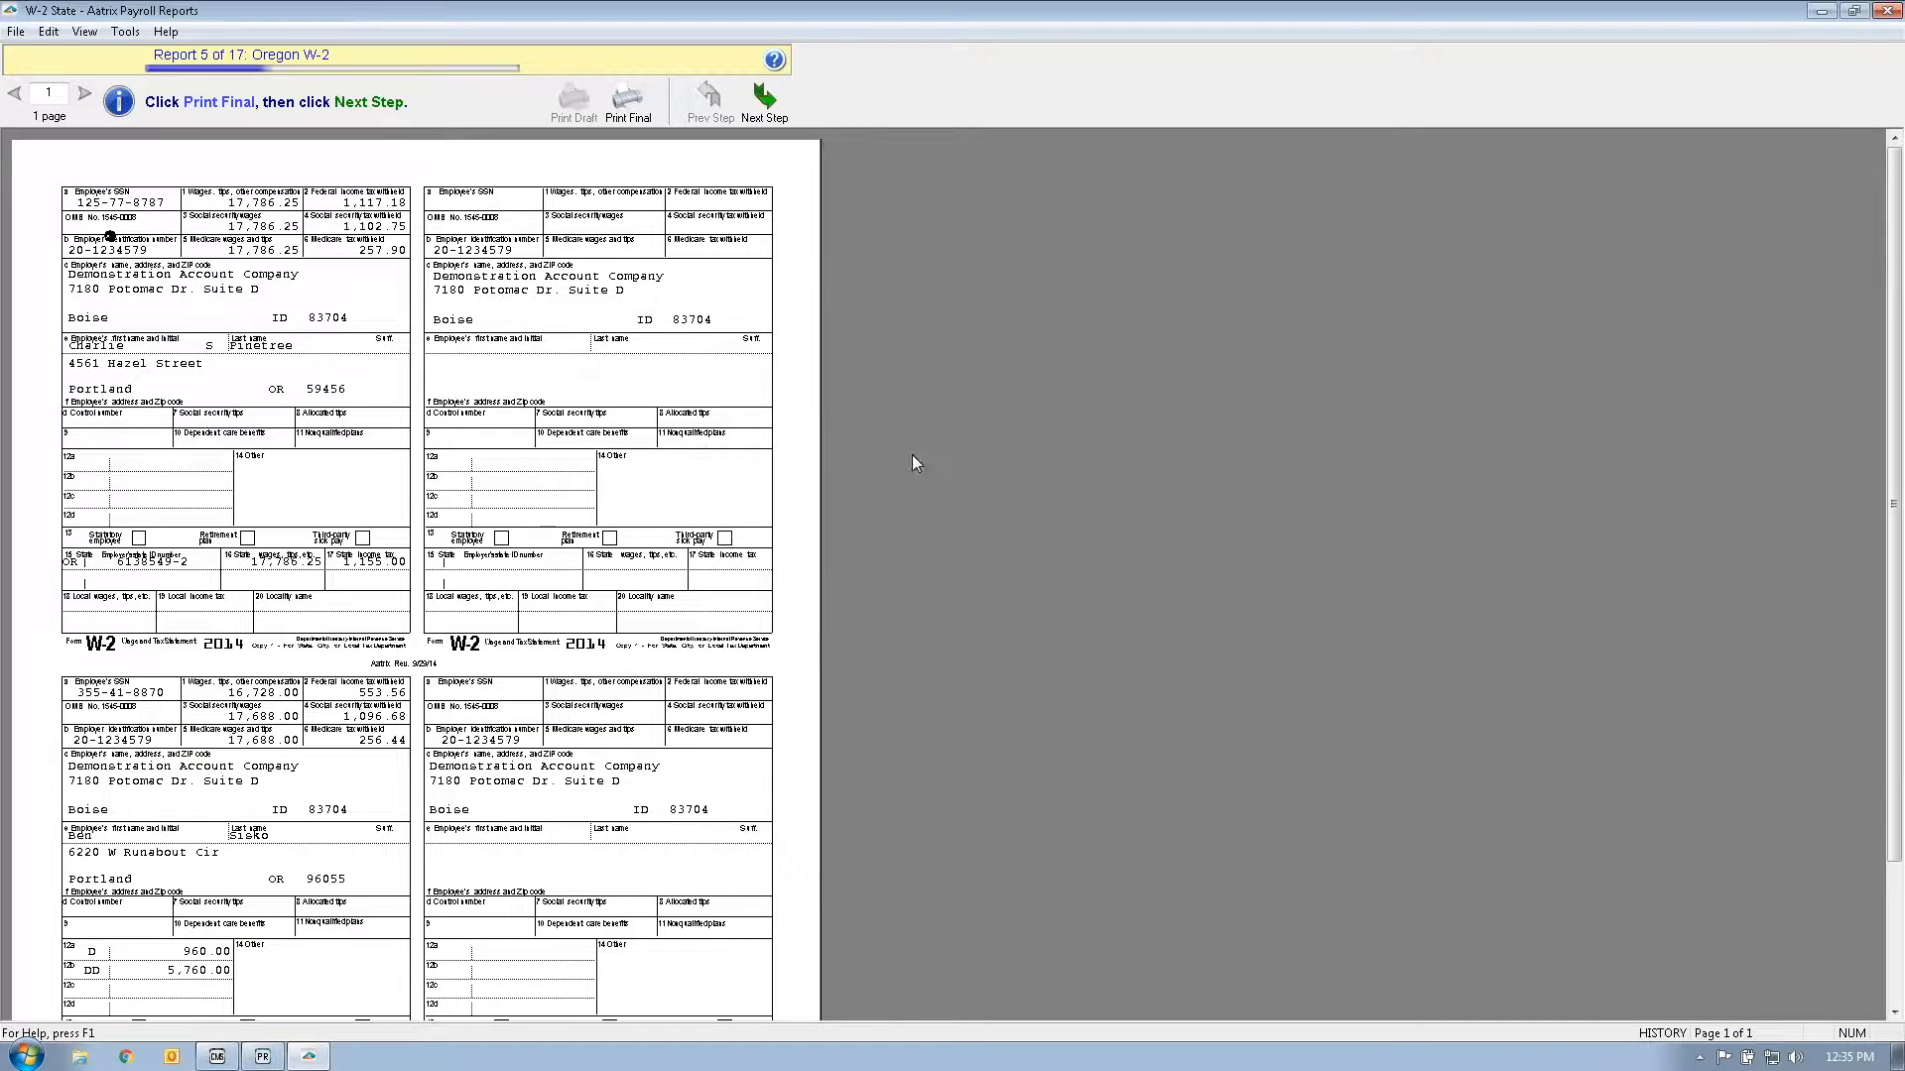
click(764, 99)
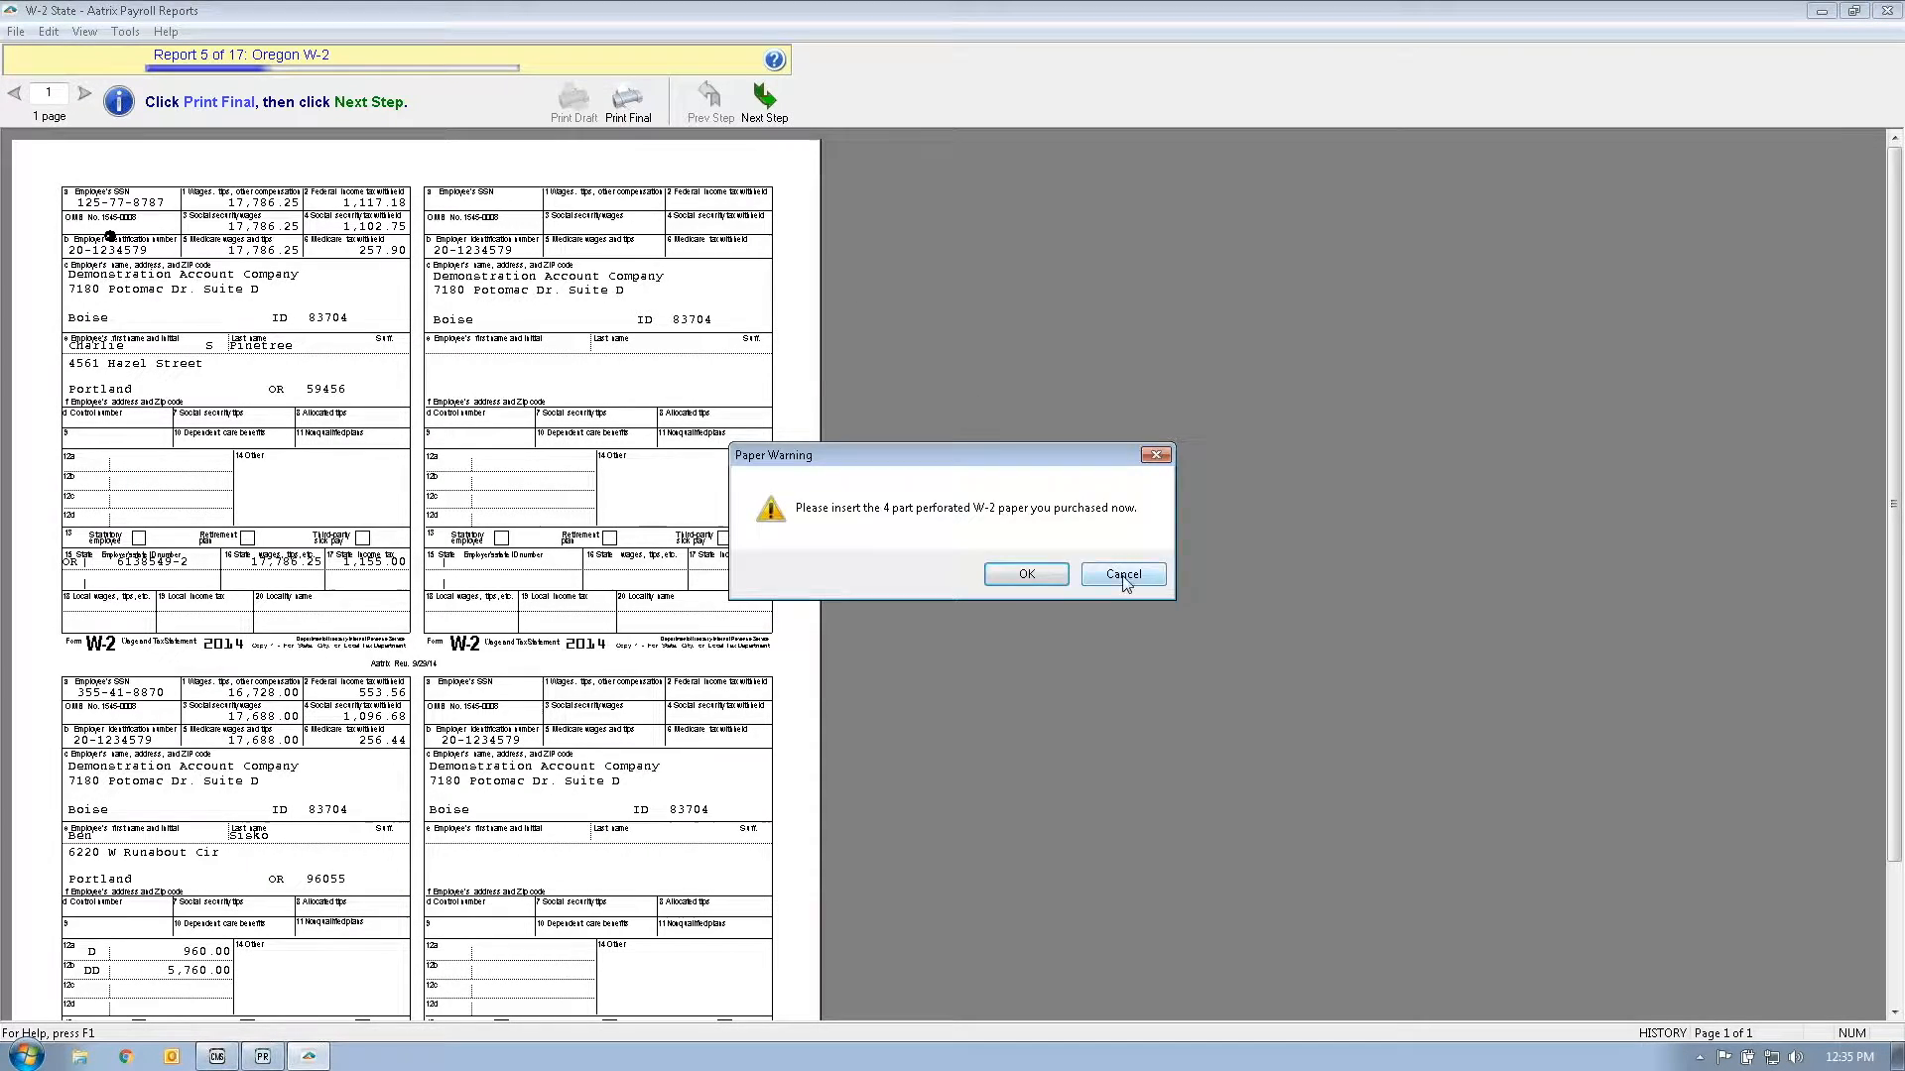
click(1124, 577)
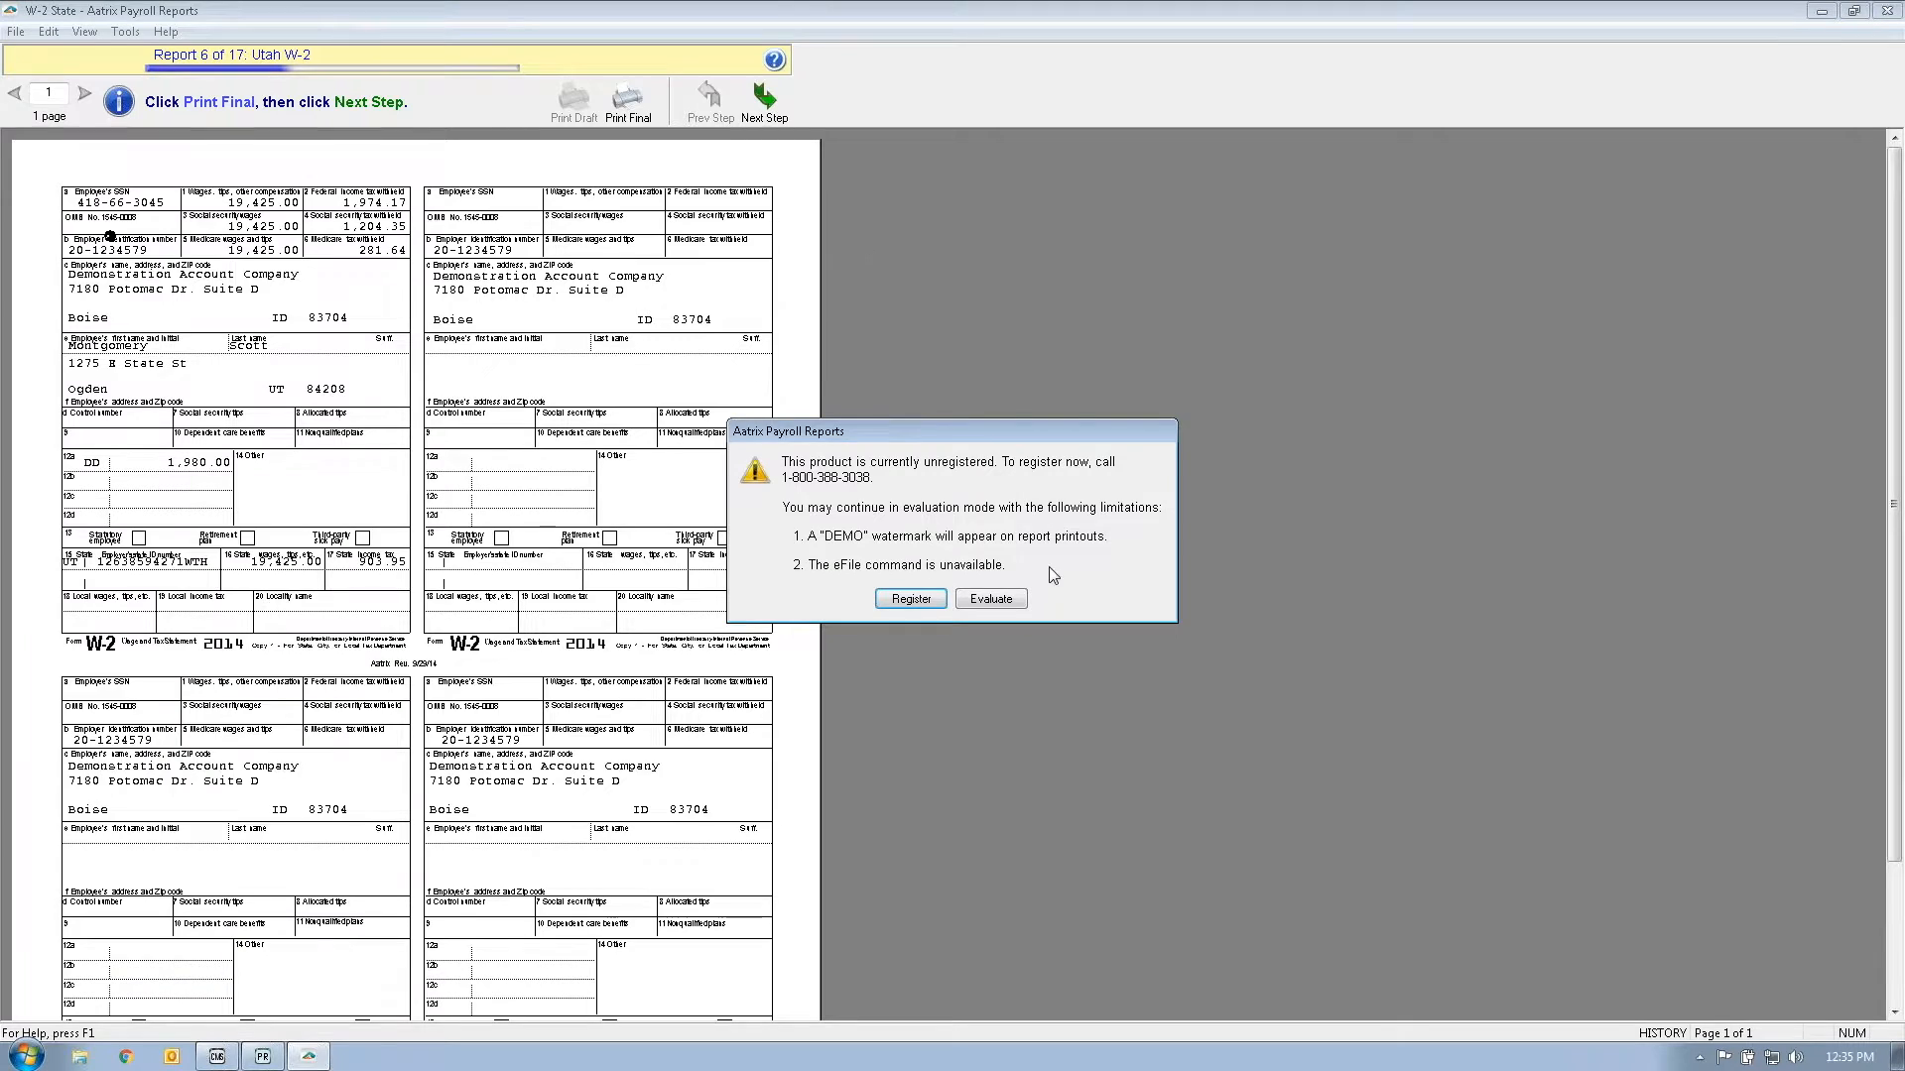
click(992, 599)
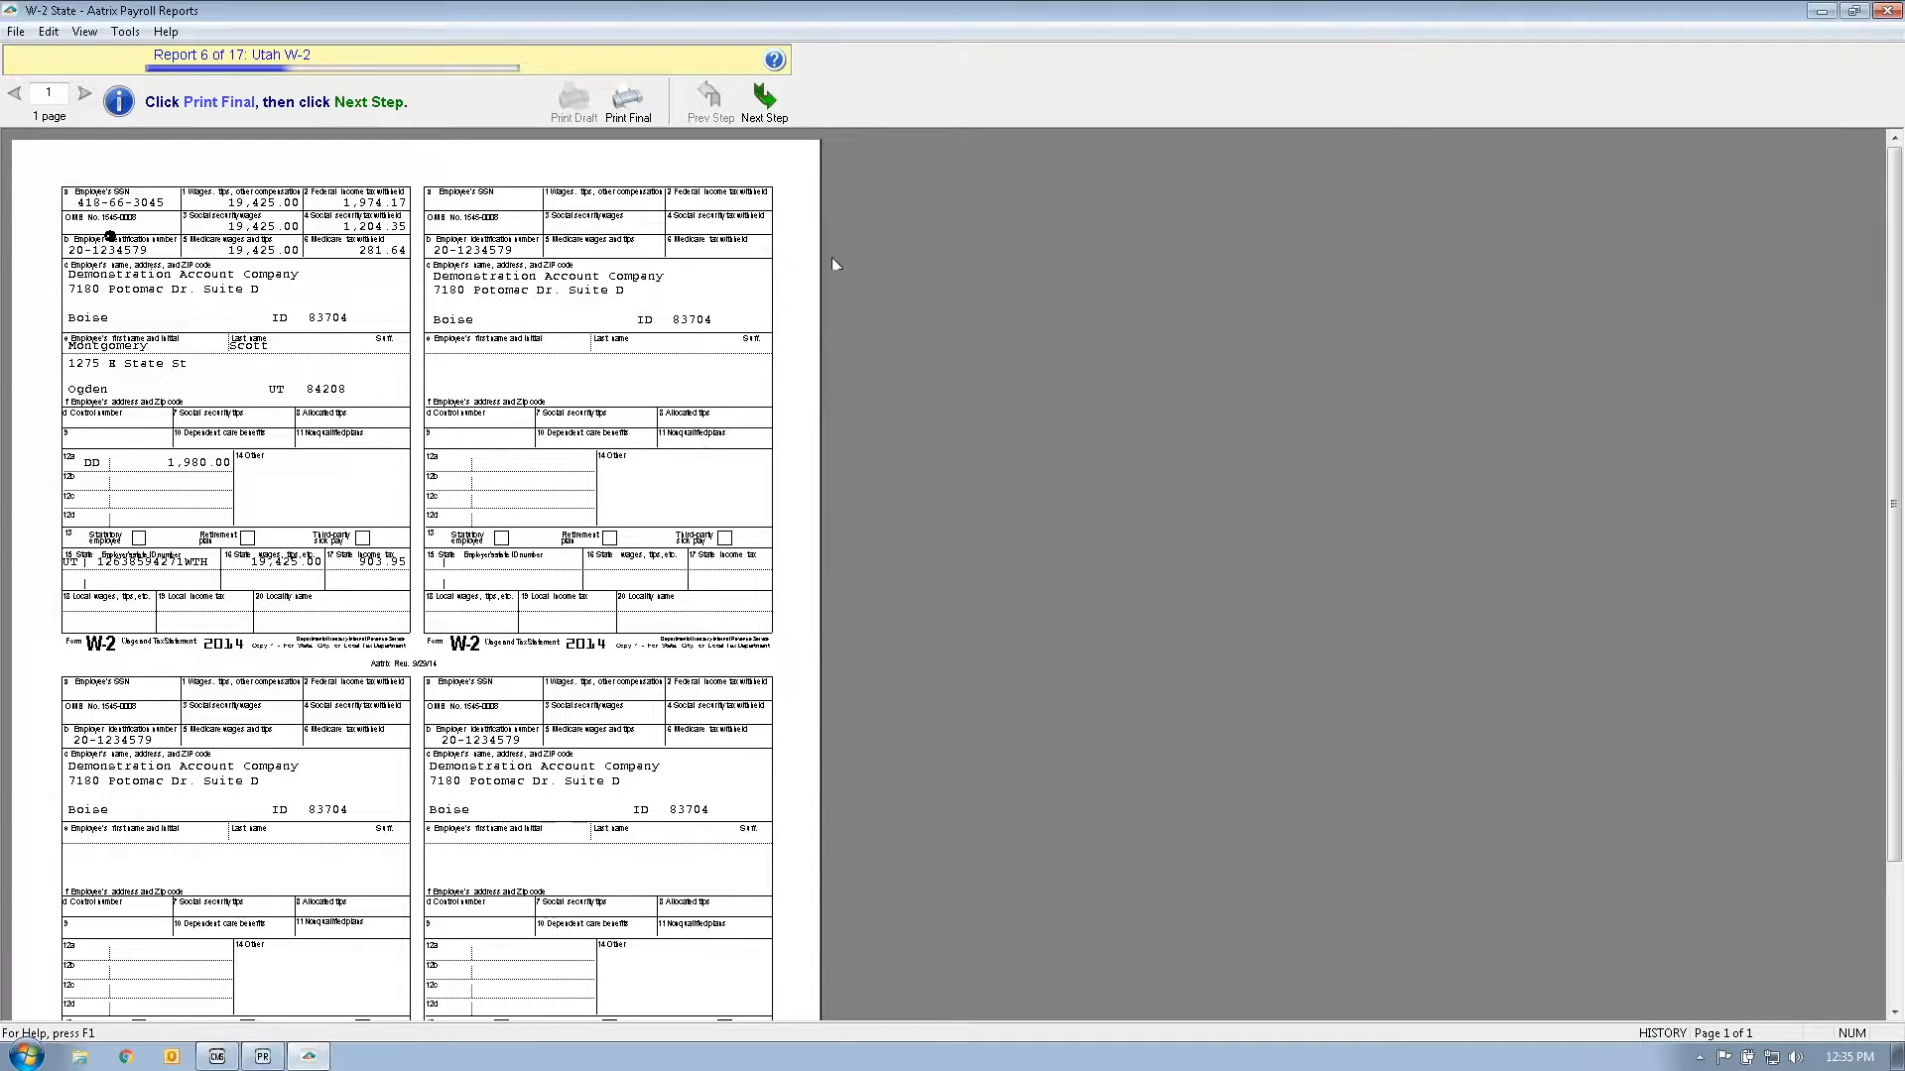
Step: Skip printing the Utah, Employee and Employer W-2s, then review the Federal W-2
click(760, 109)
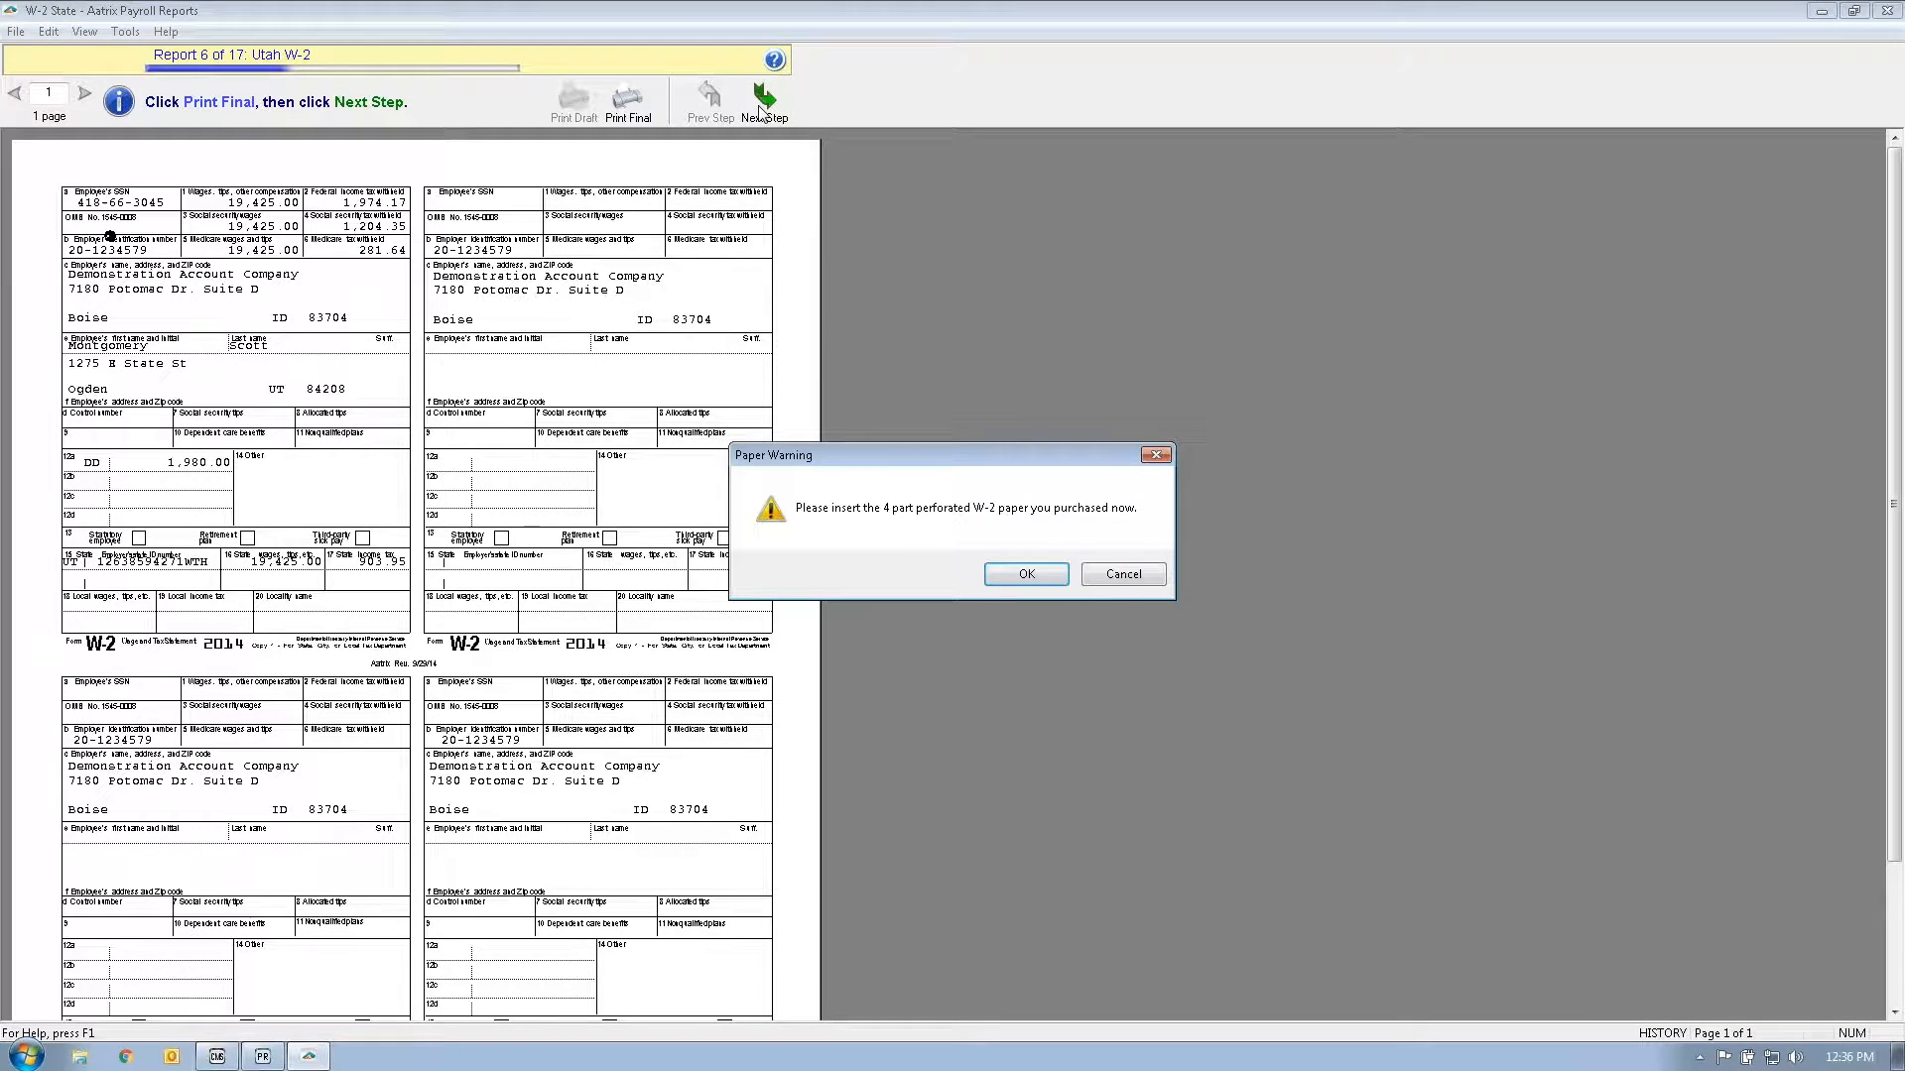
click(1125, 578)
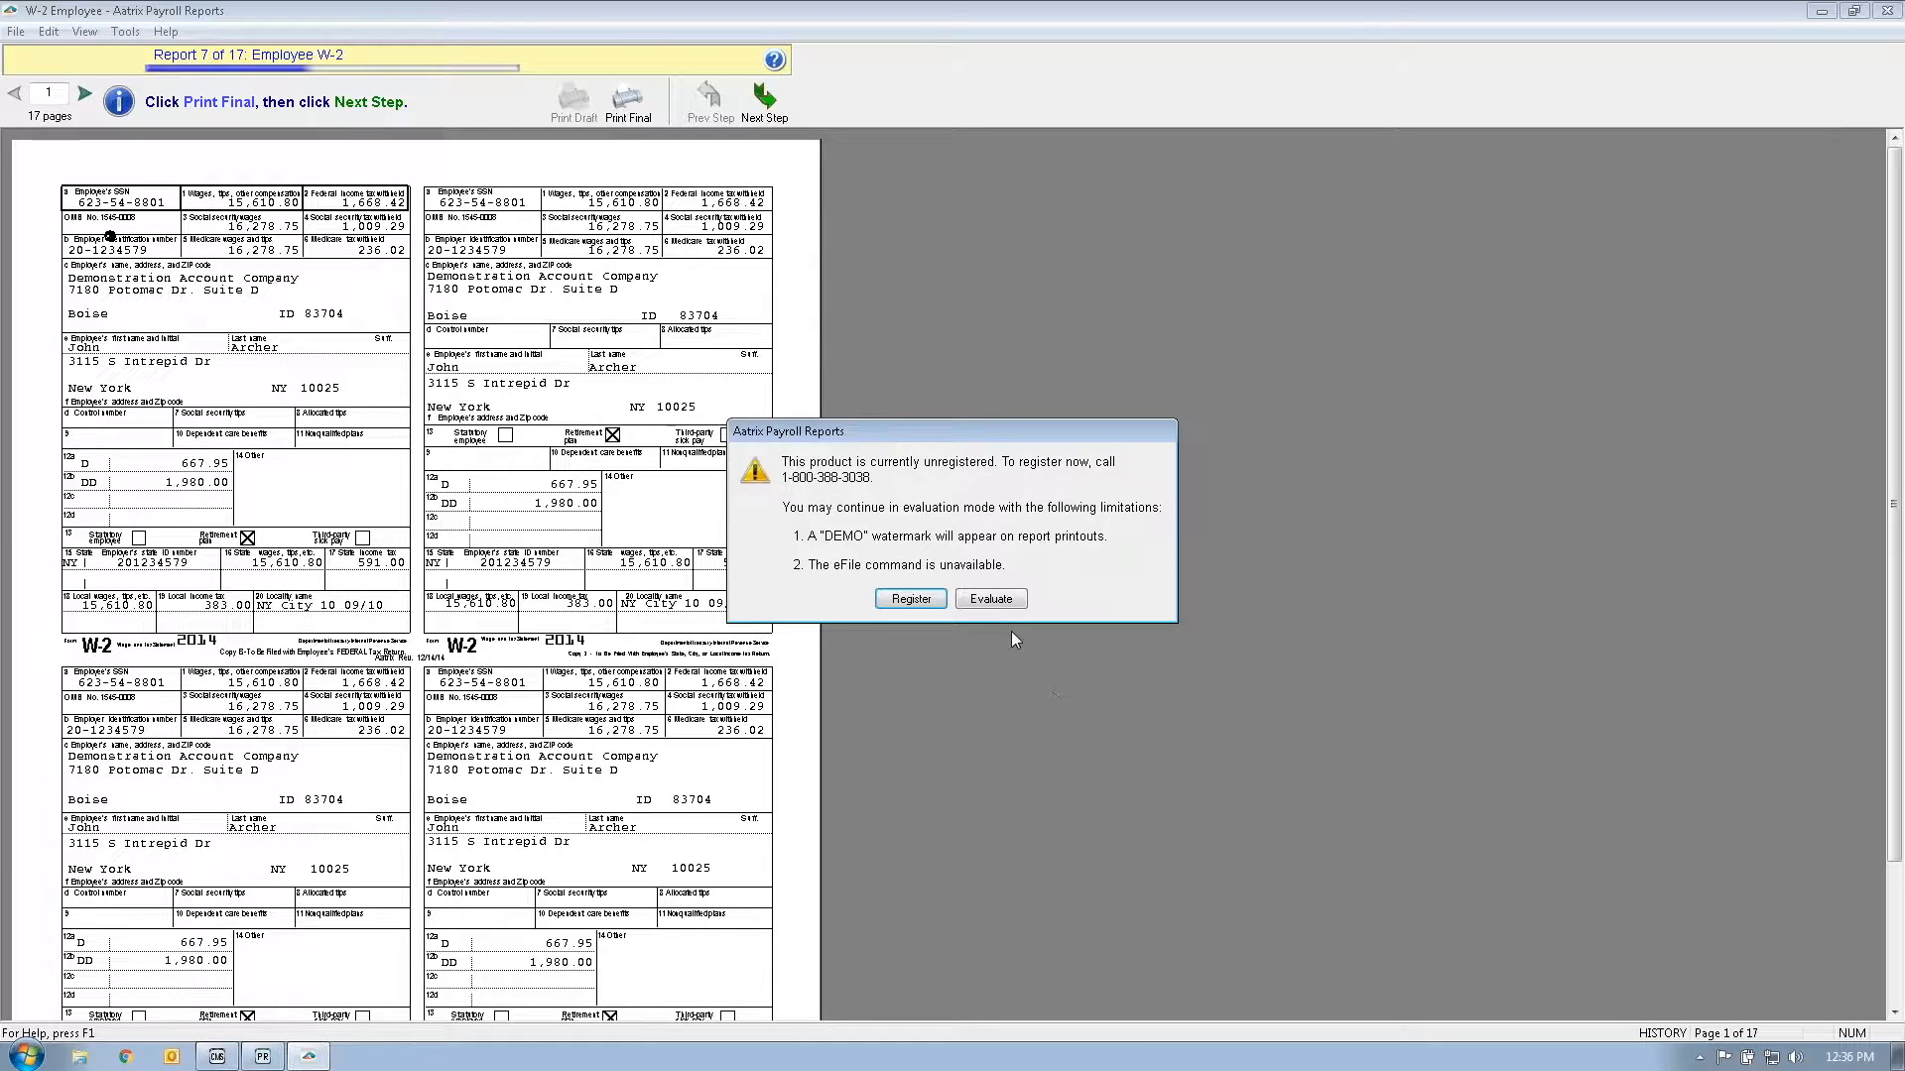
click(994, 598)
click(764, 99)
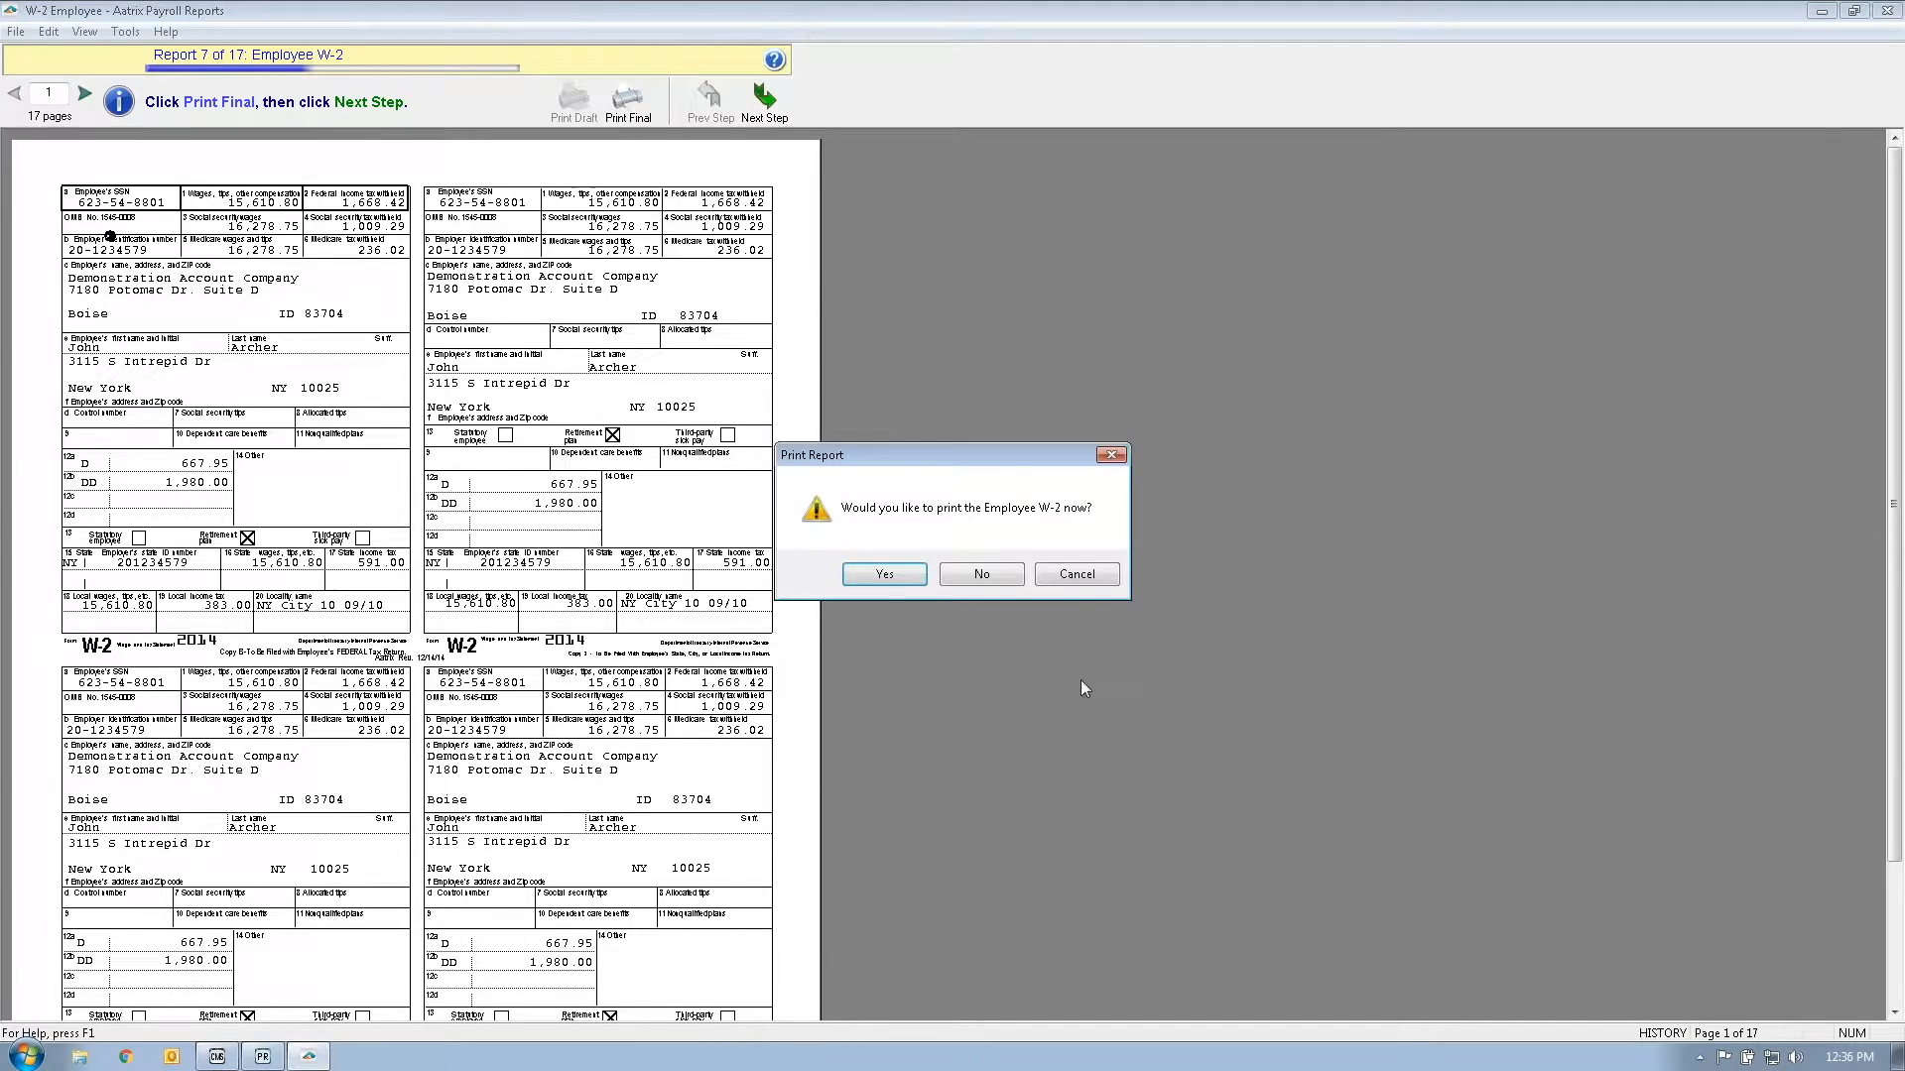
click(988, 575)
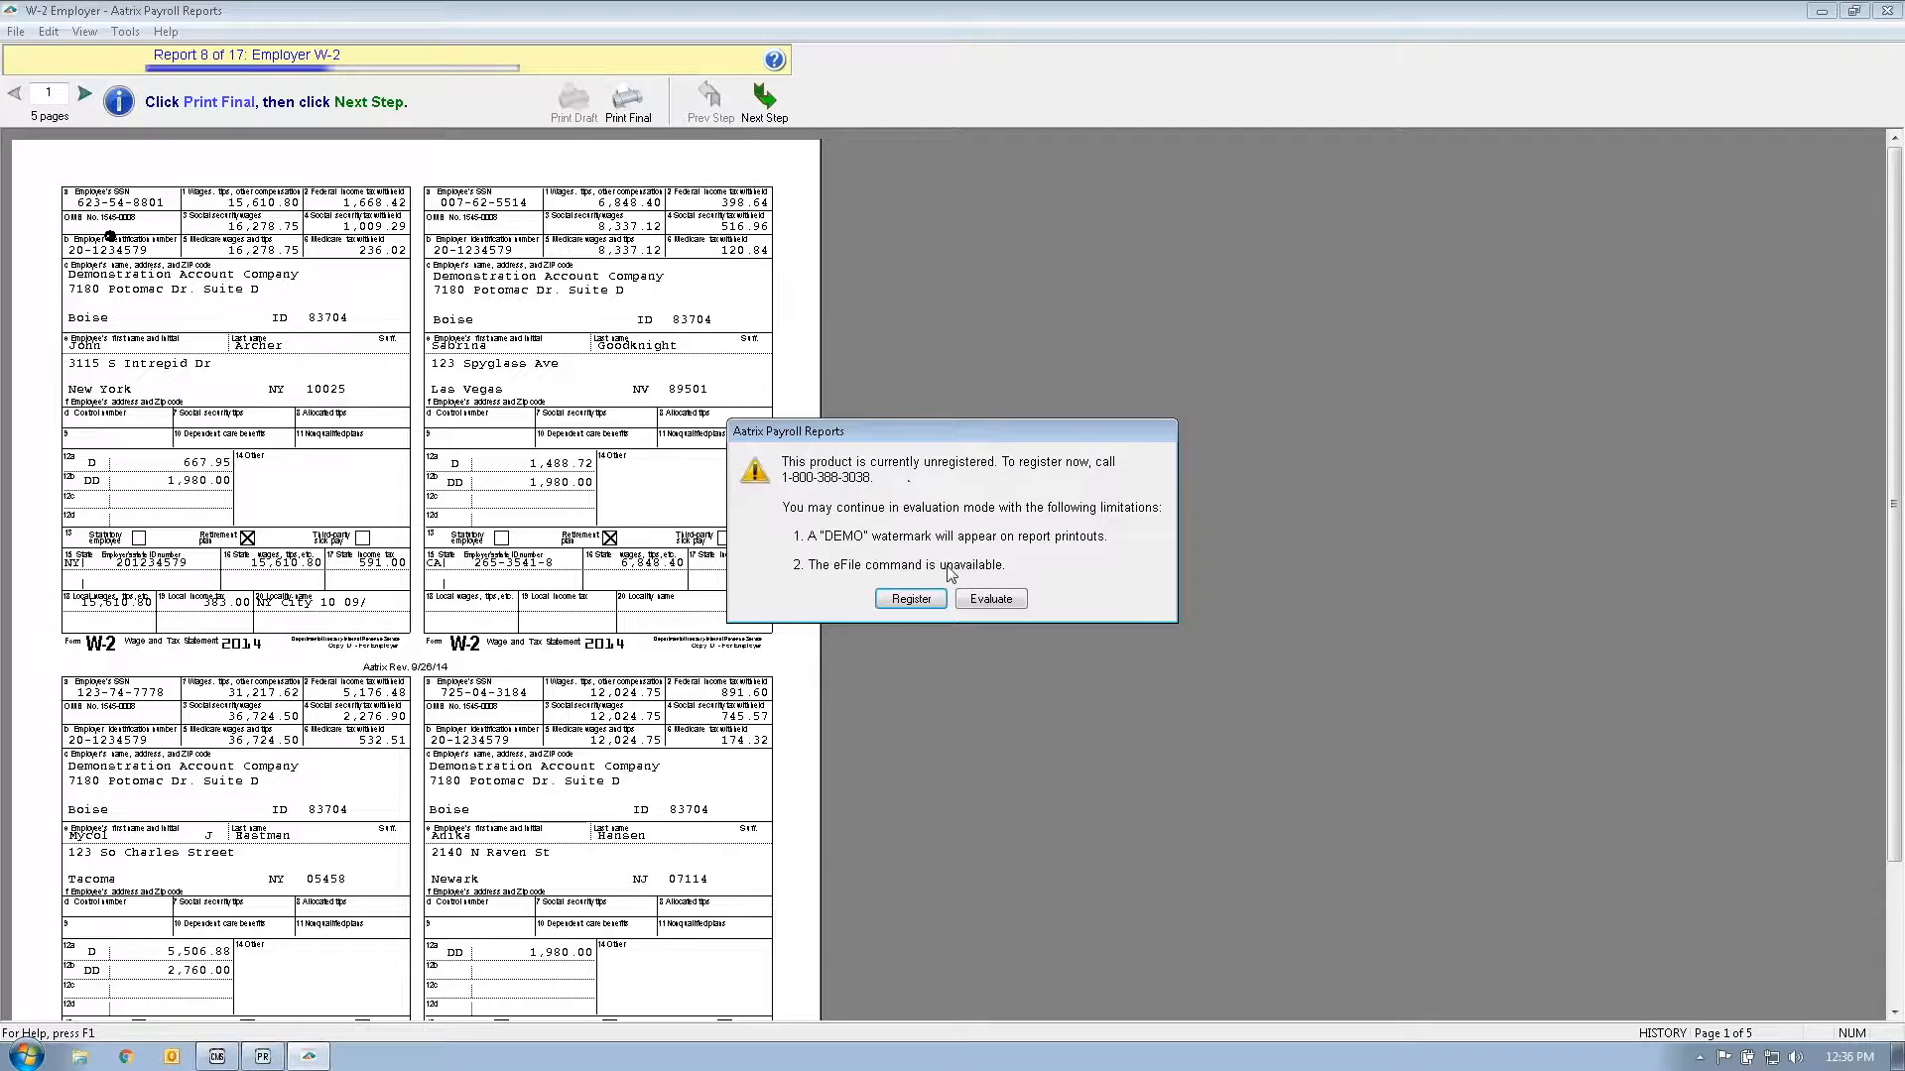
click(996, 600)
click(763, 108)
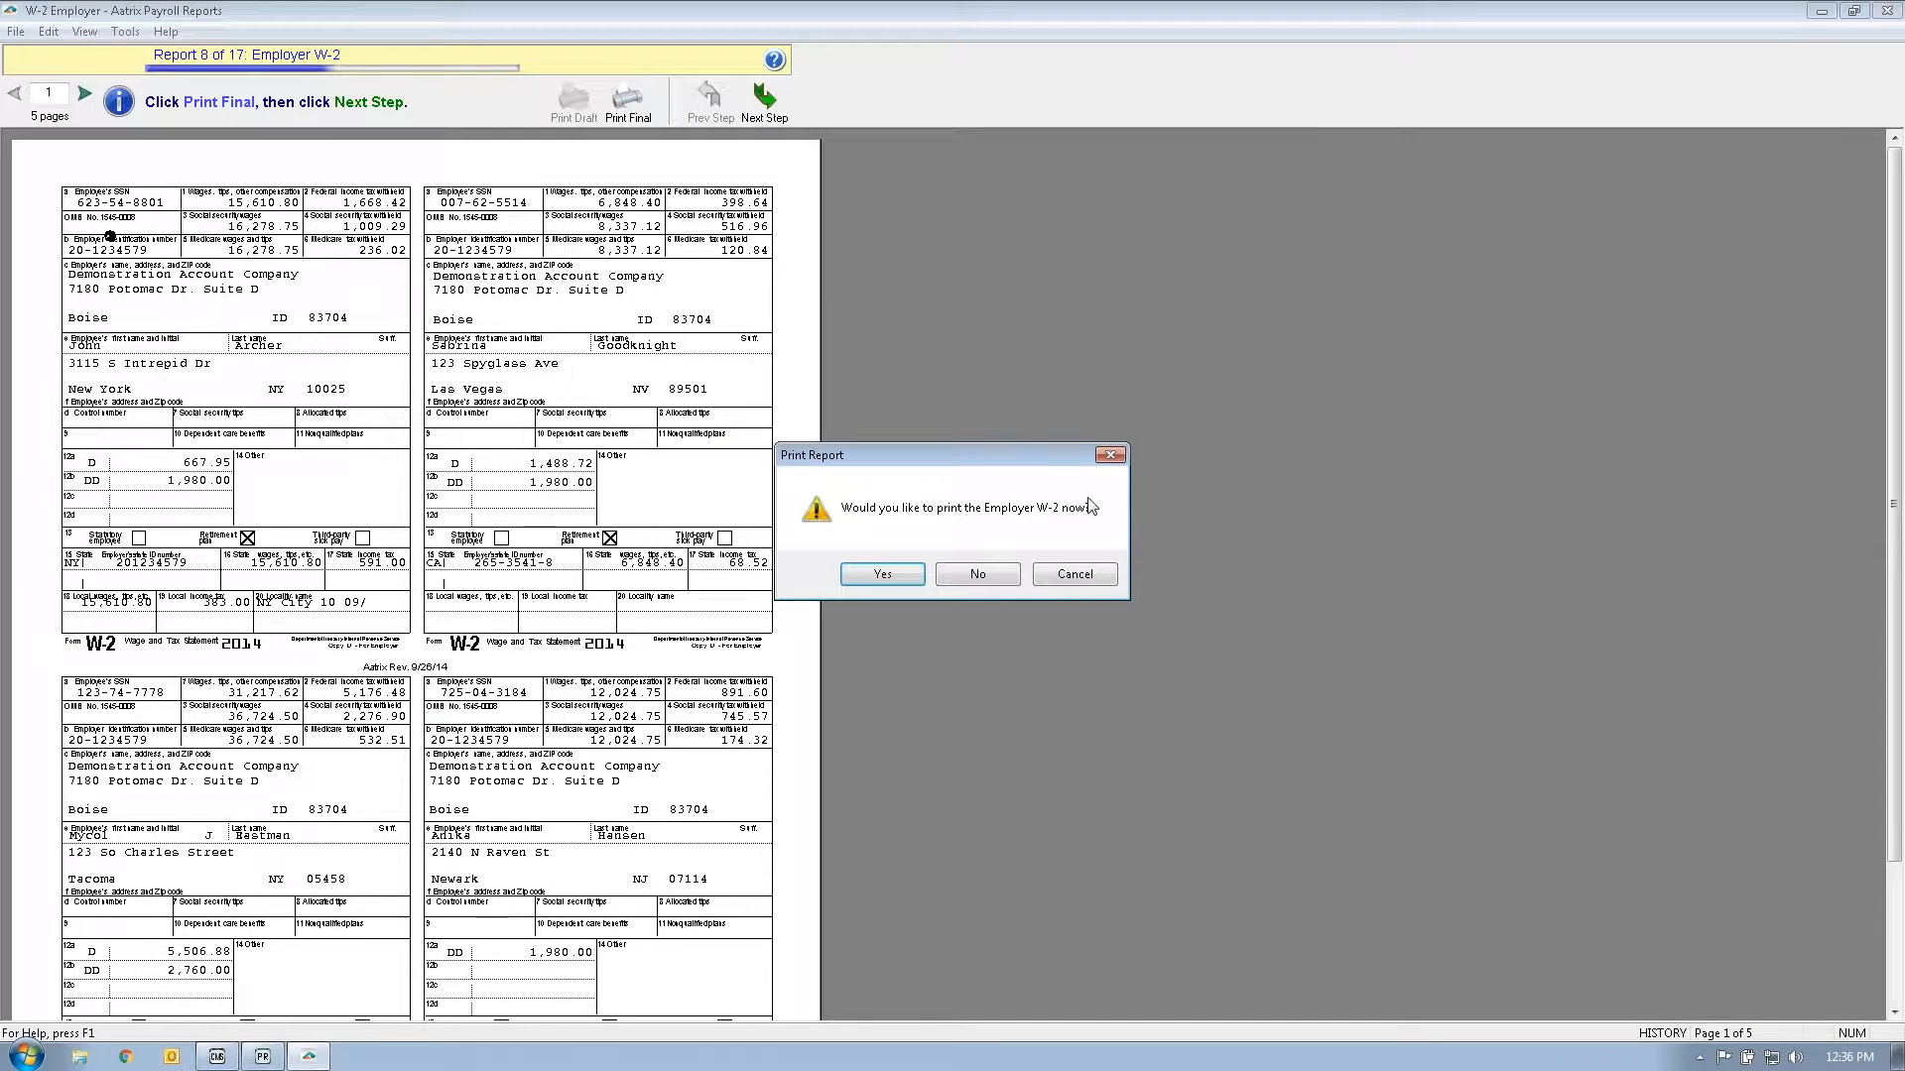
click(987, 574)
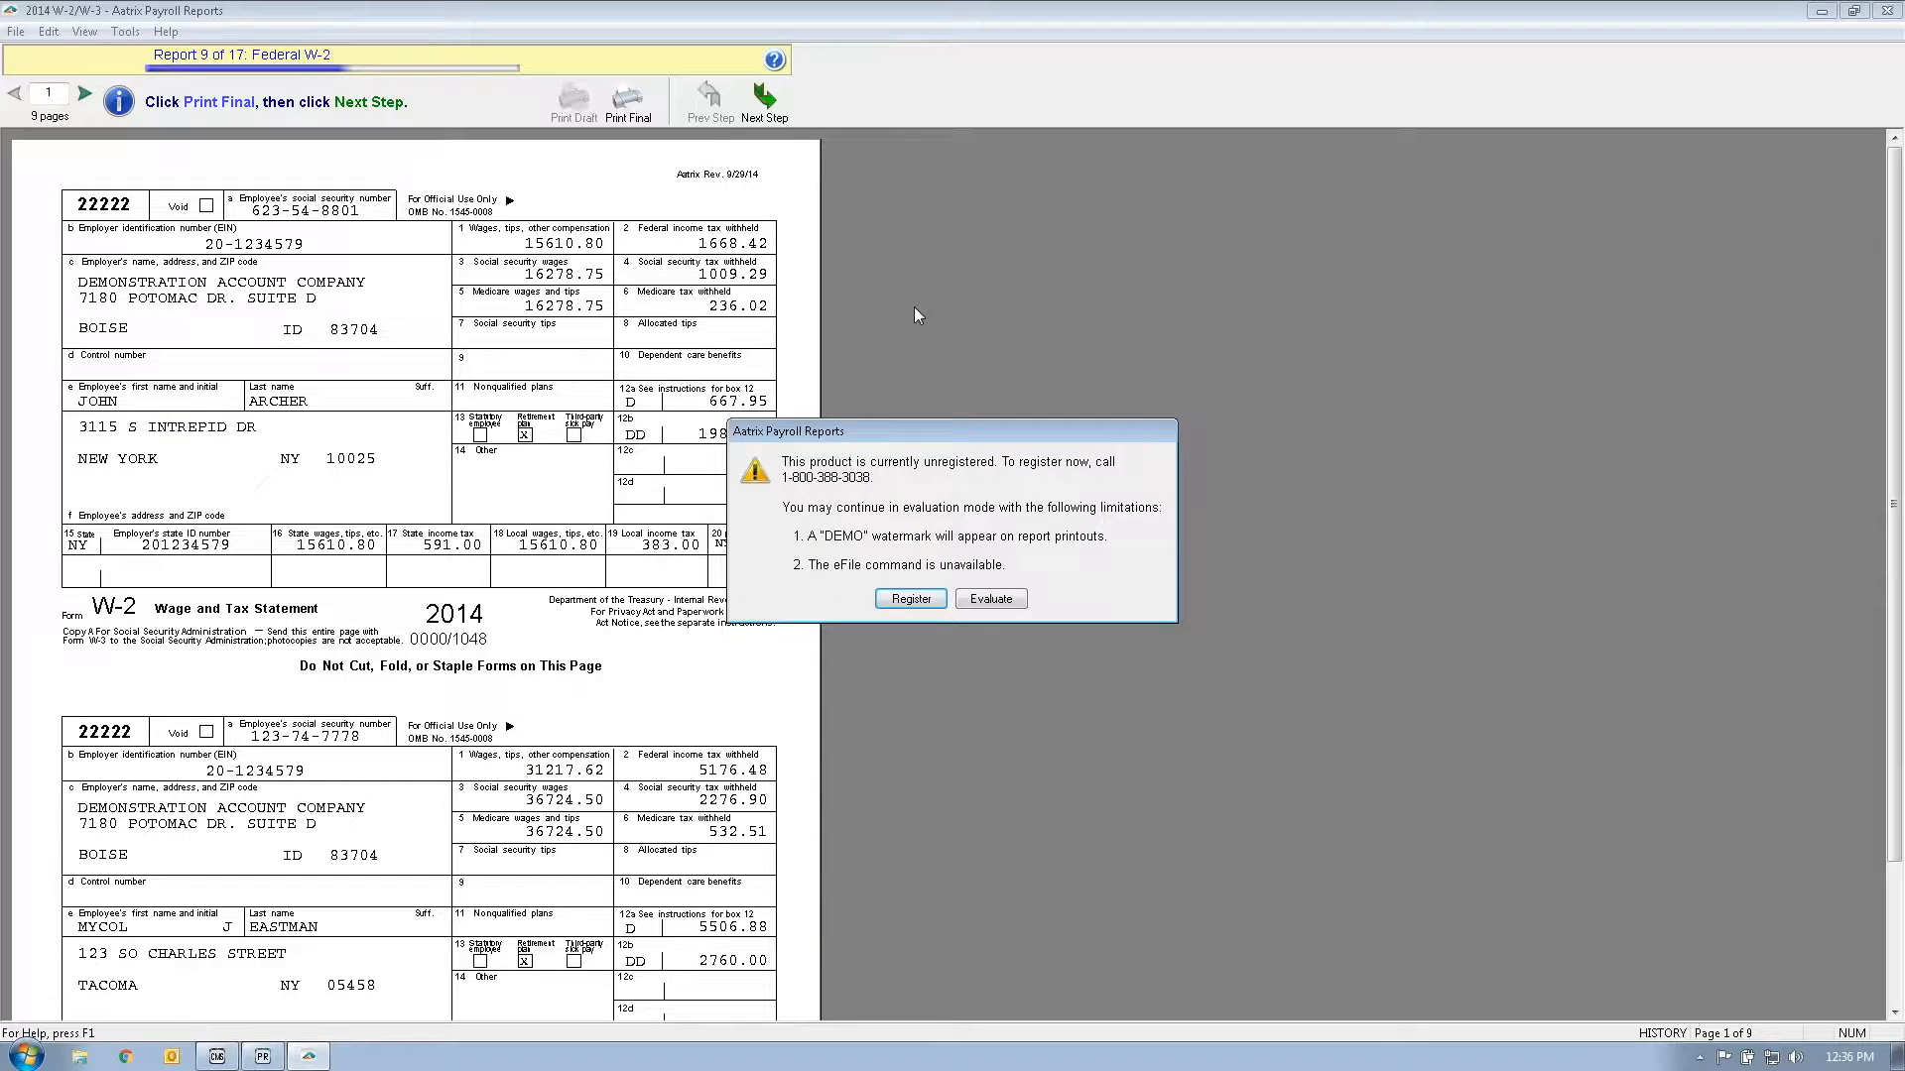
click(995, 599)
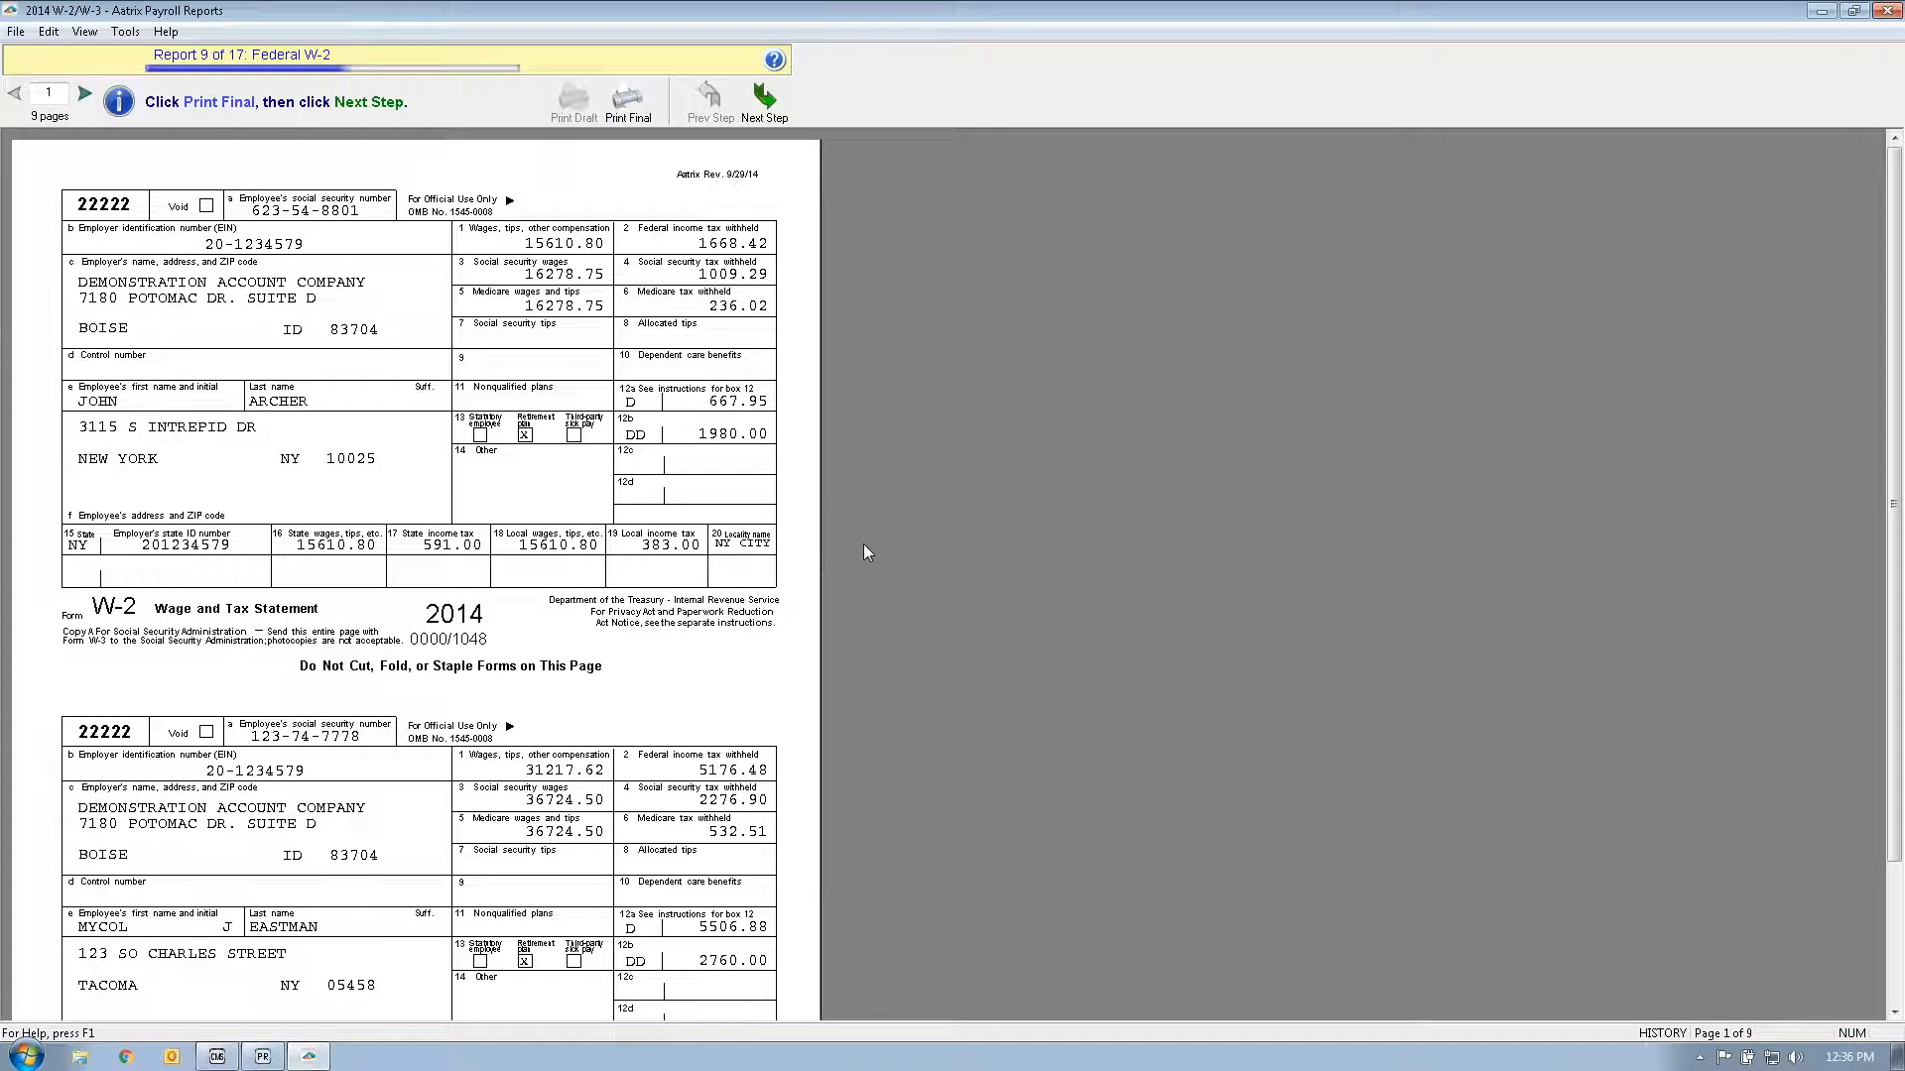
scroll(883, 551, down, 1)
scroll(883, 545, down, 3)
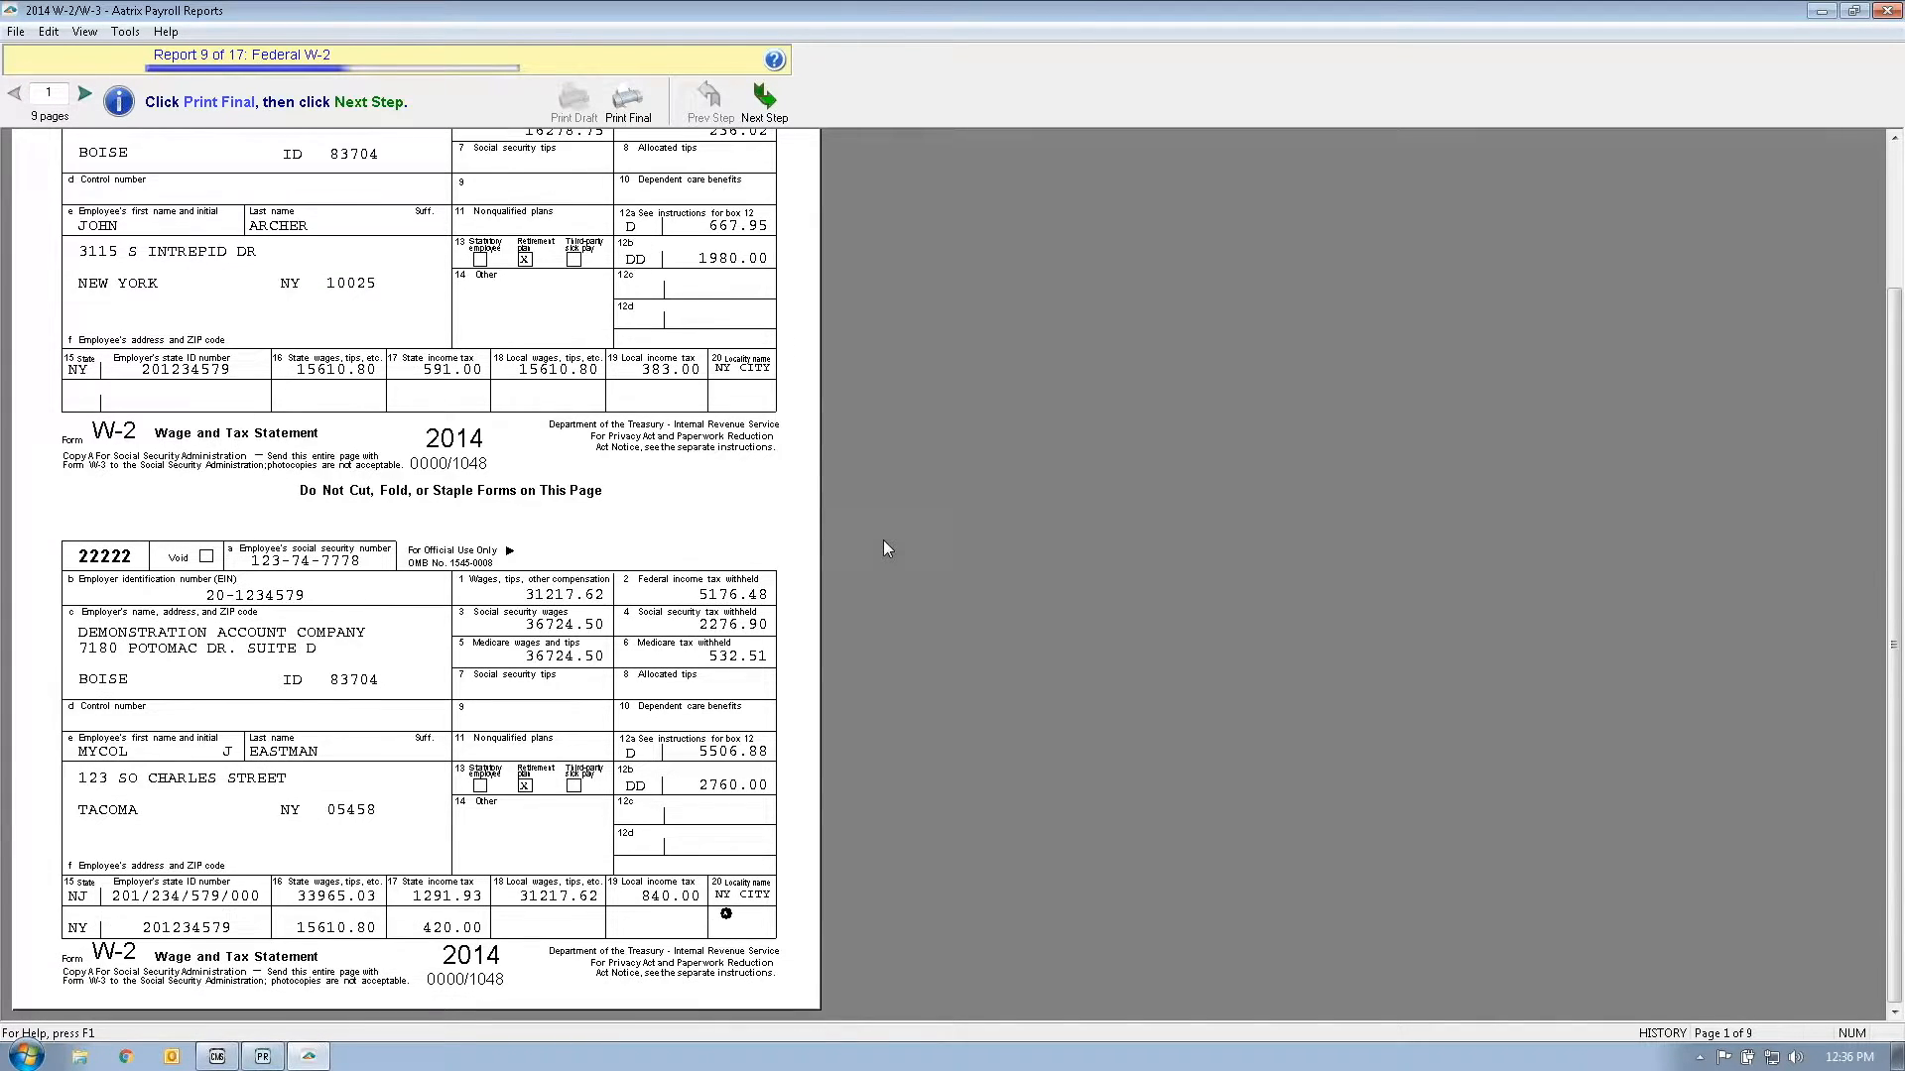
scroll(883, 545, up, 3)
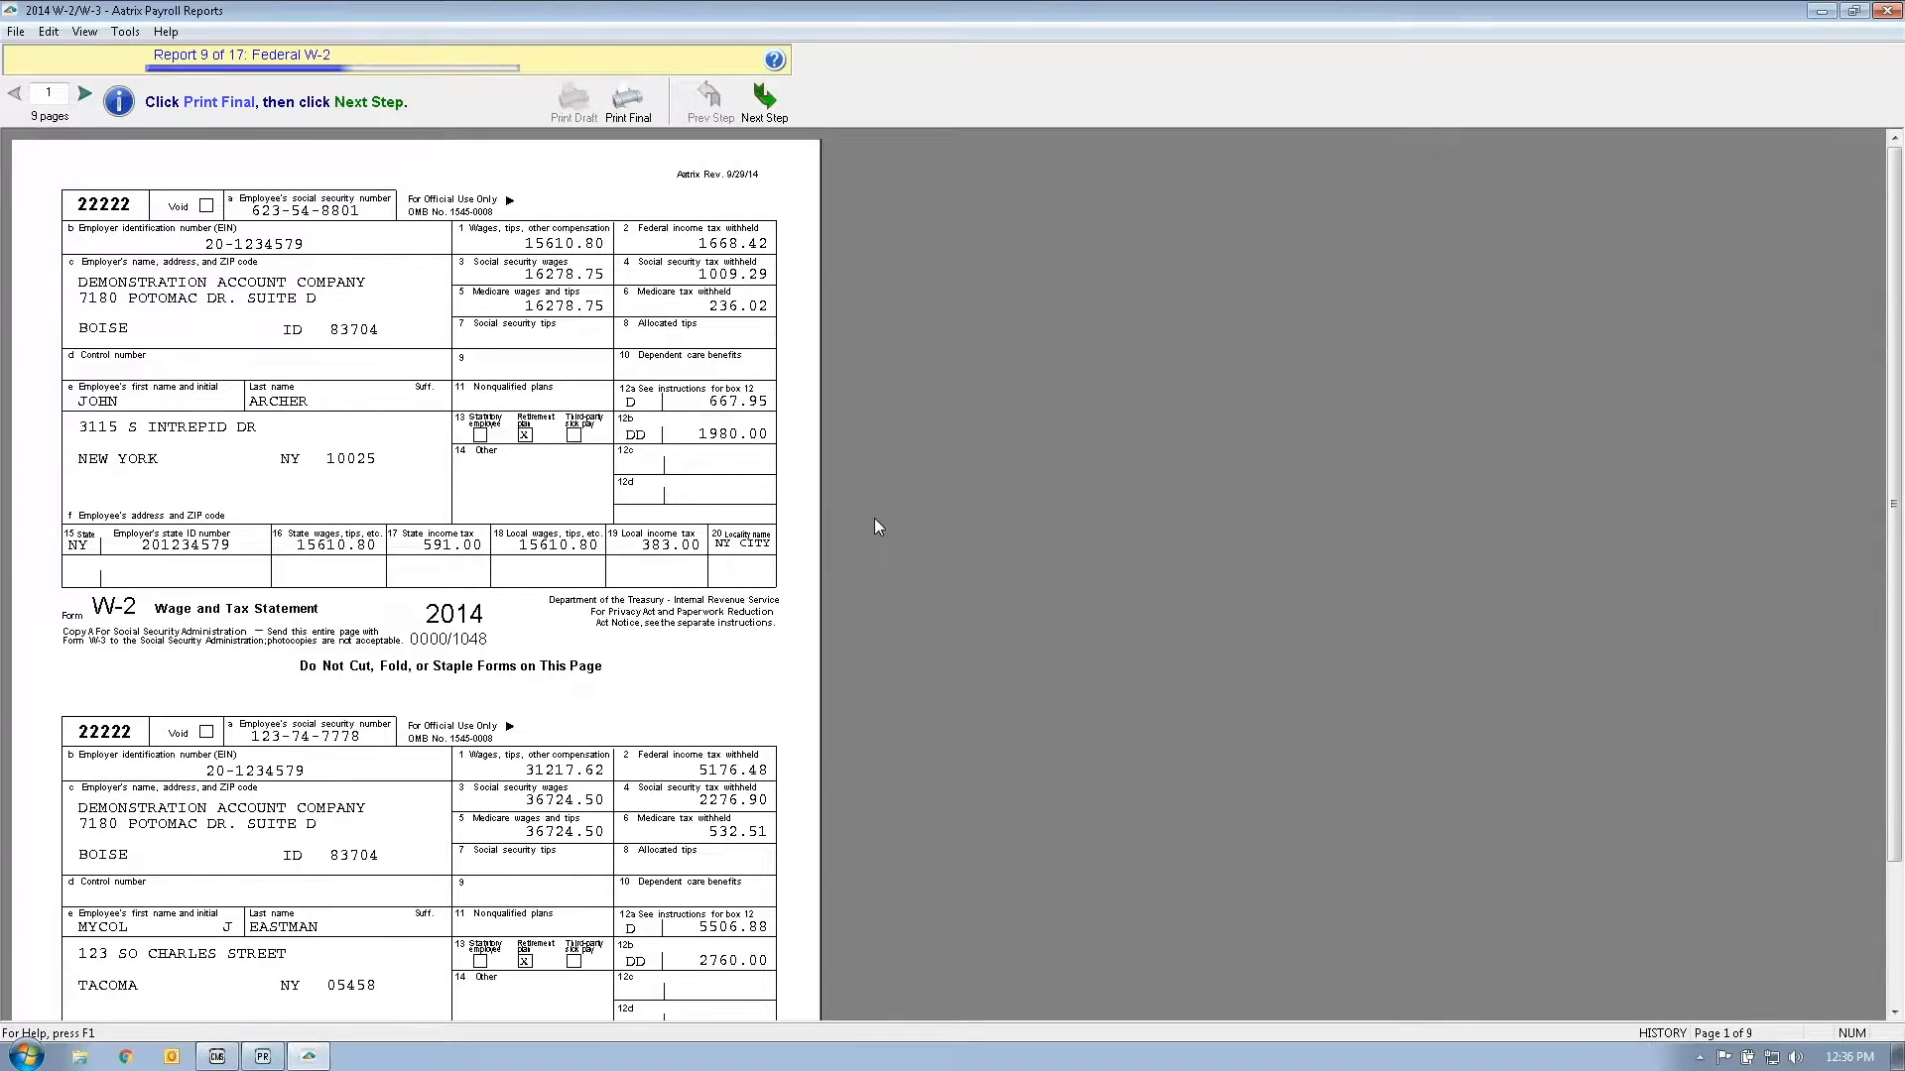
Step: Skip printing the Federal W-2, review the Federal W-3, and move on without printing it
click(764, 104)
click(974, 576)
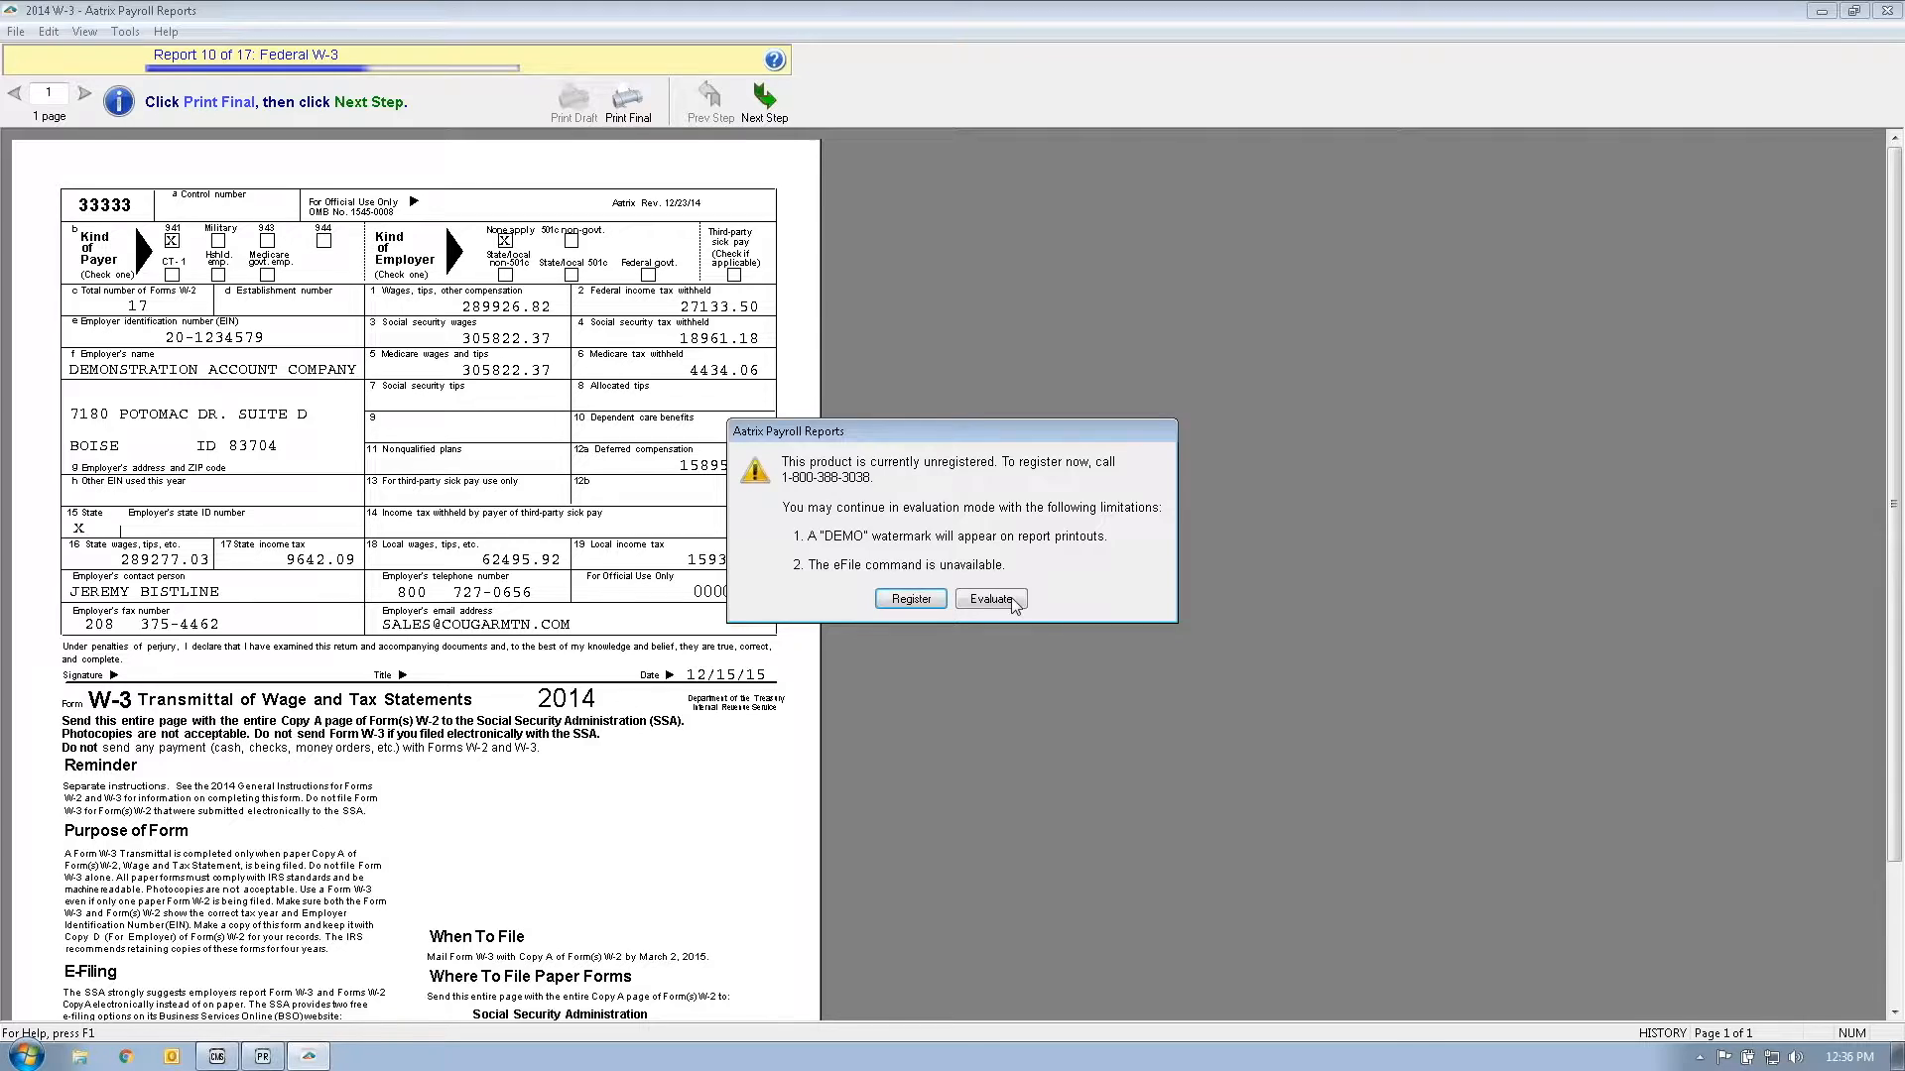
click(992, 599)
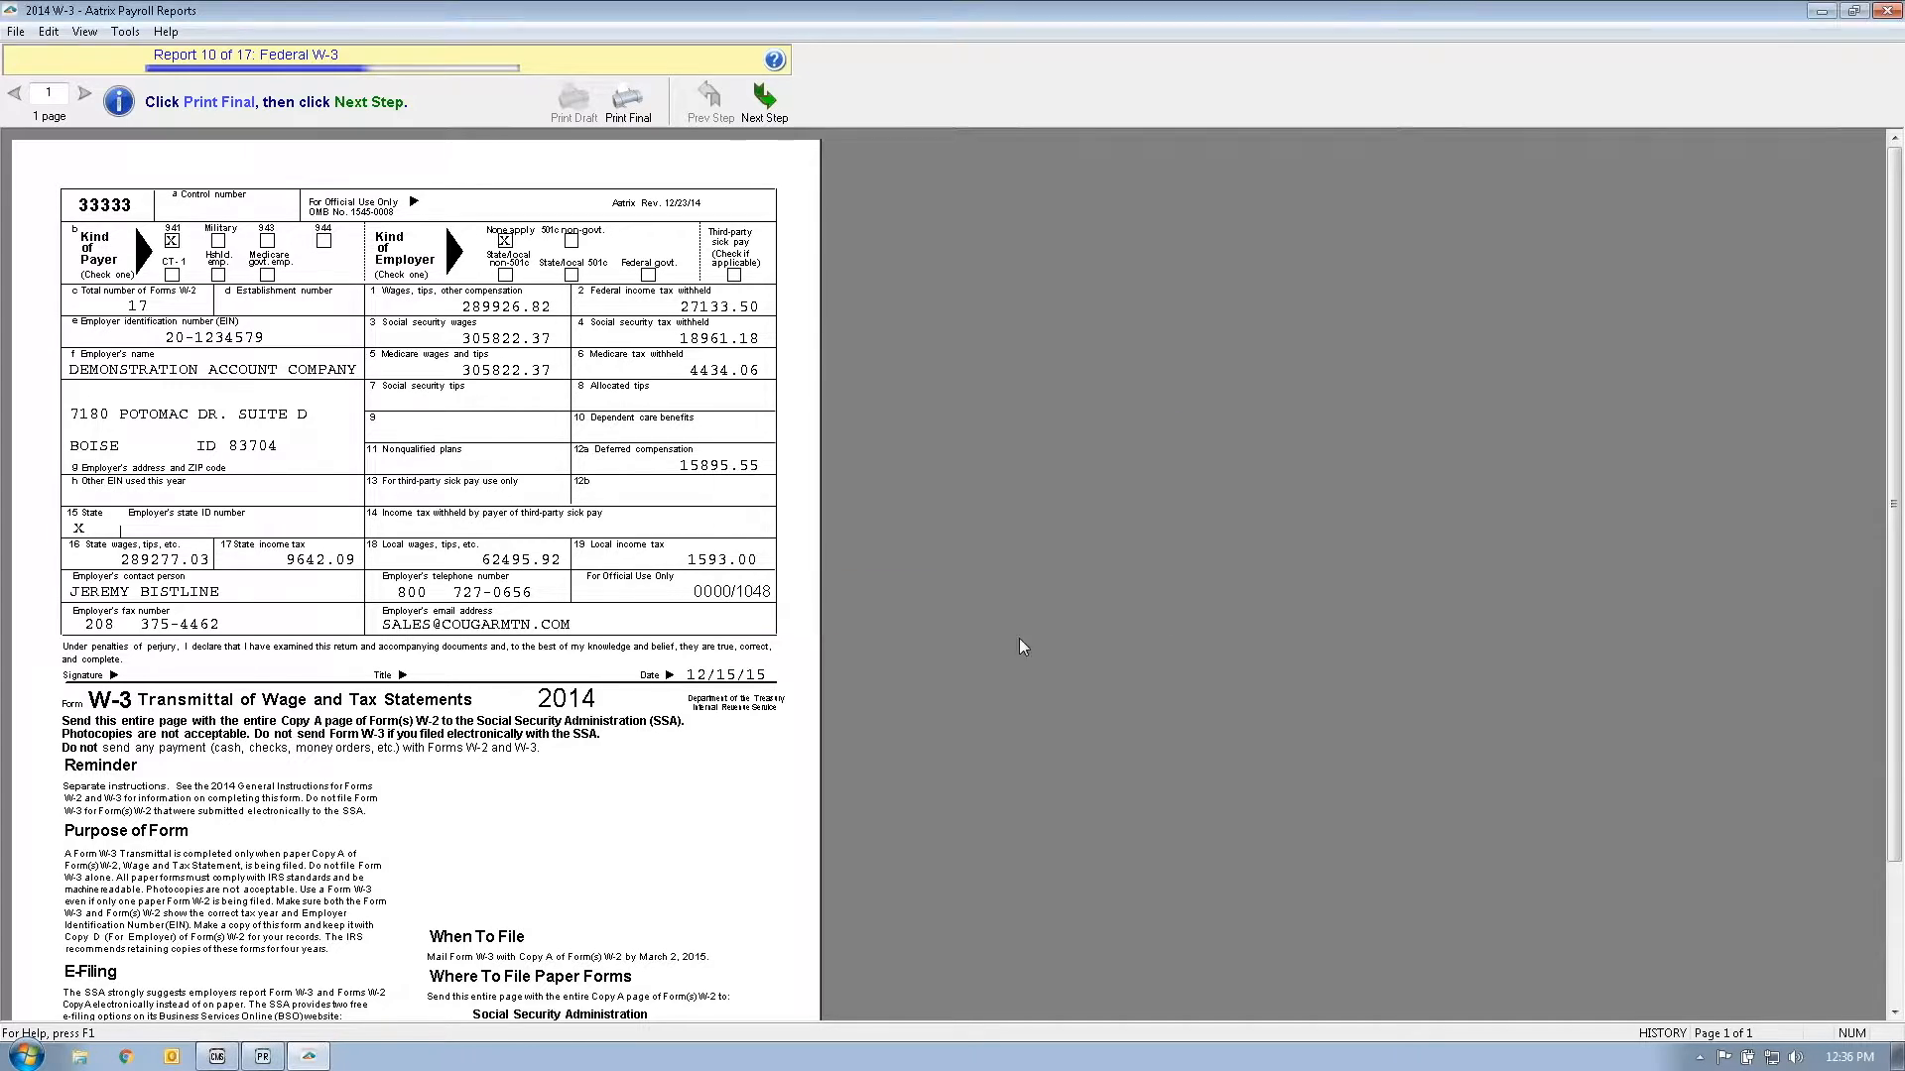
scroll(1048, 633, down, 3)
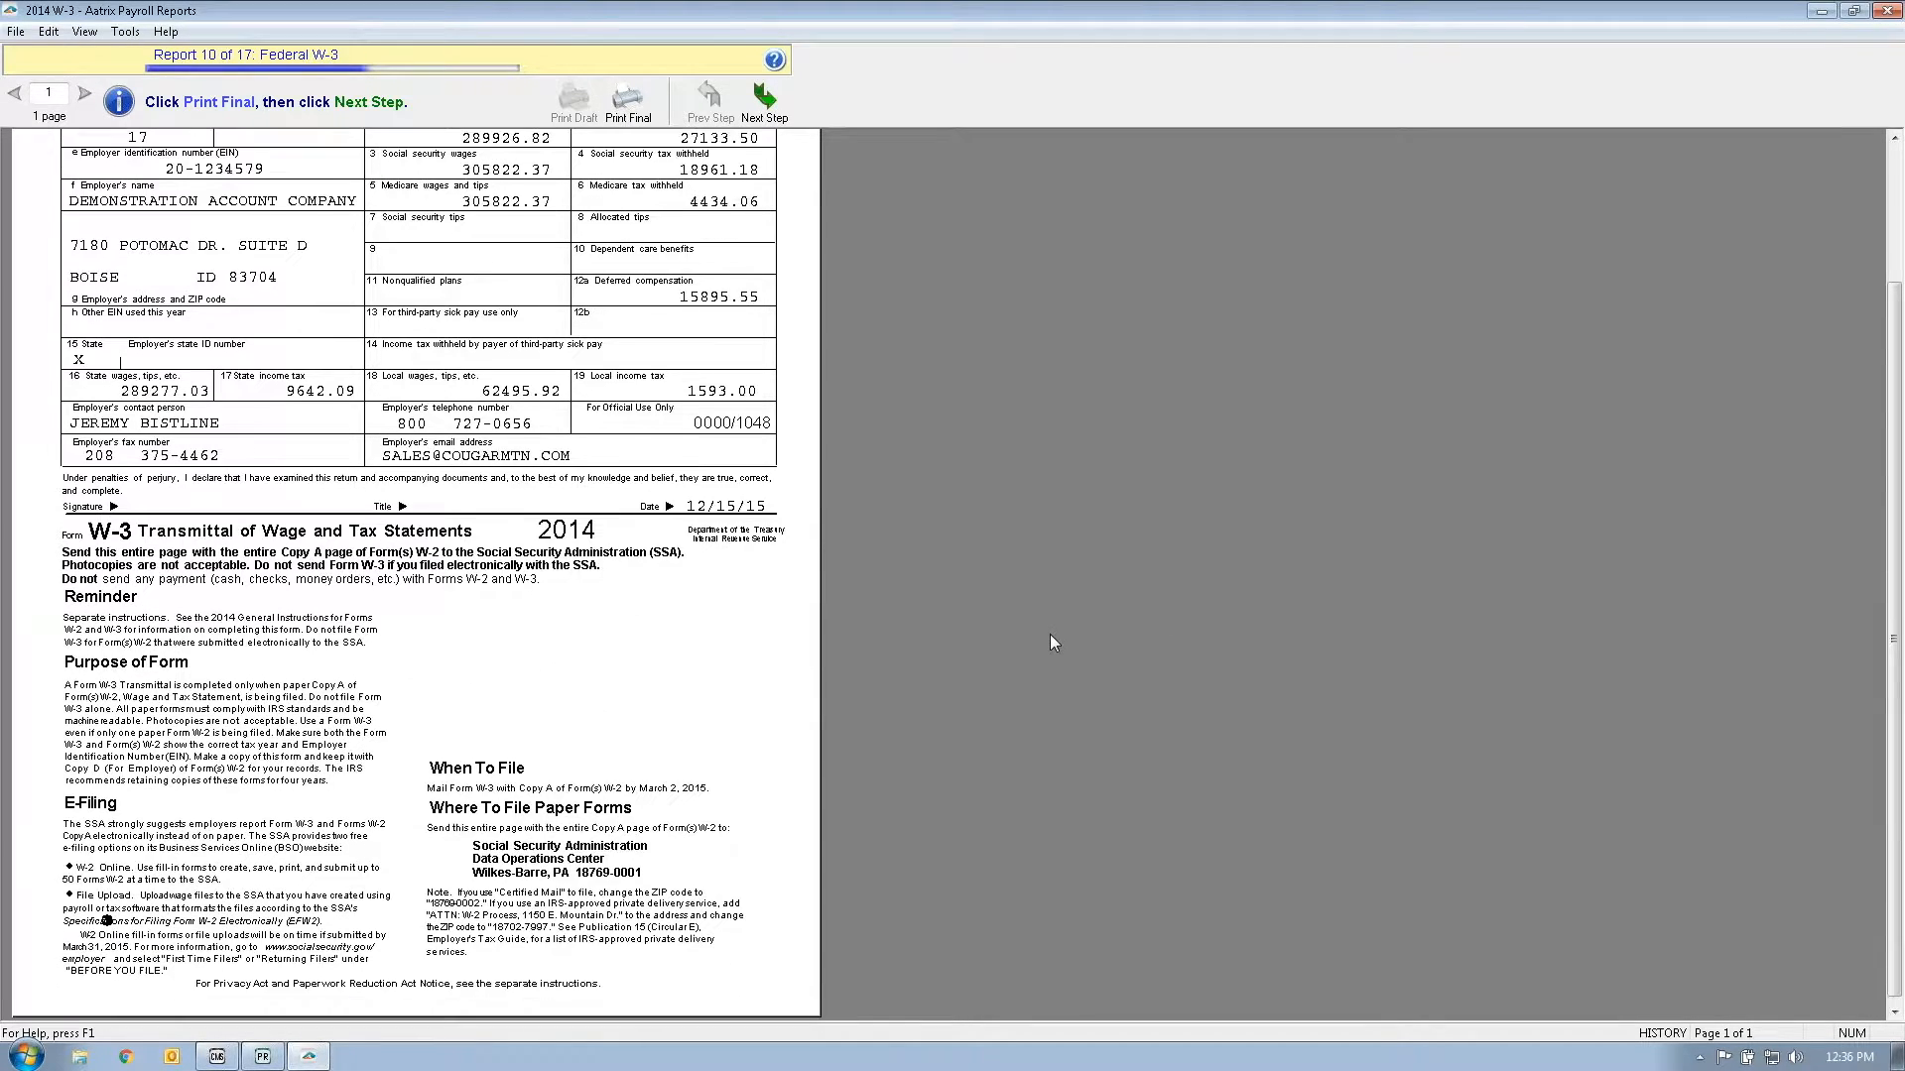
scroll(1063, 688, up, 2)
scroll(1061, 685, up, 3)
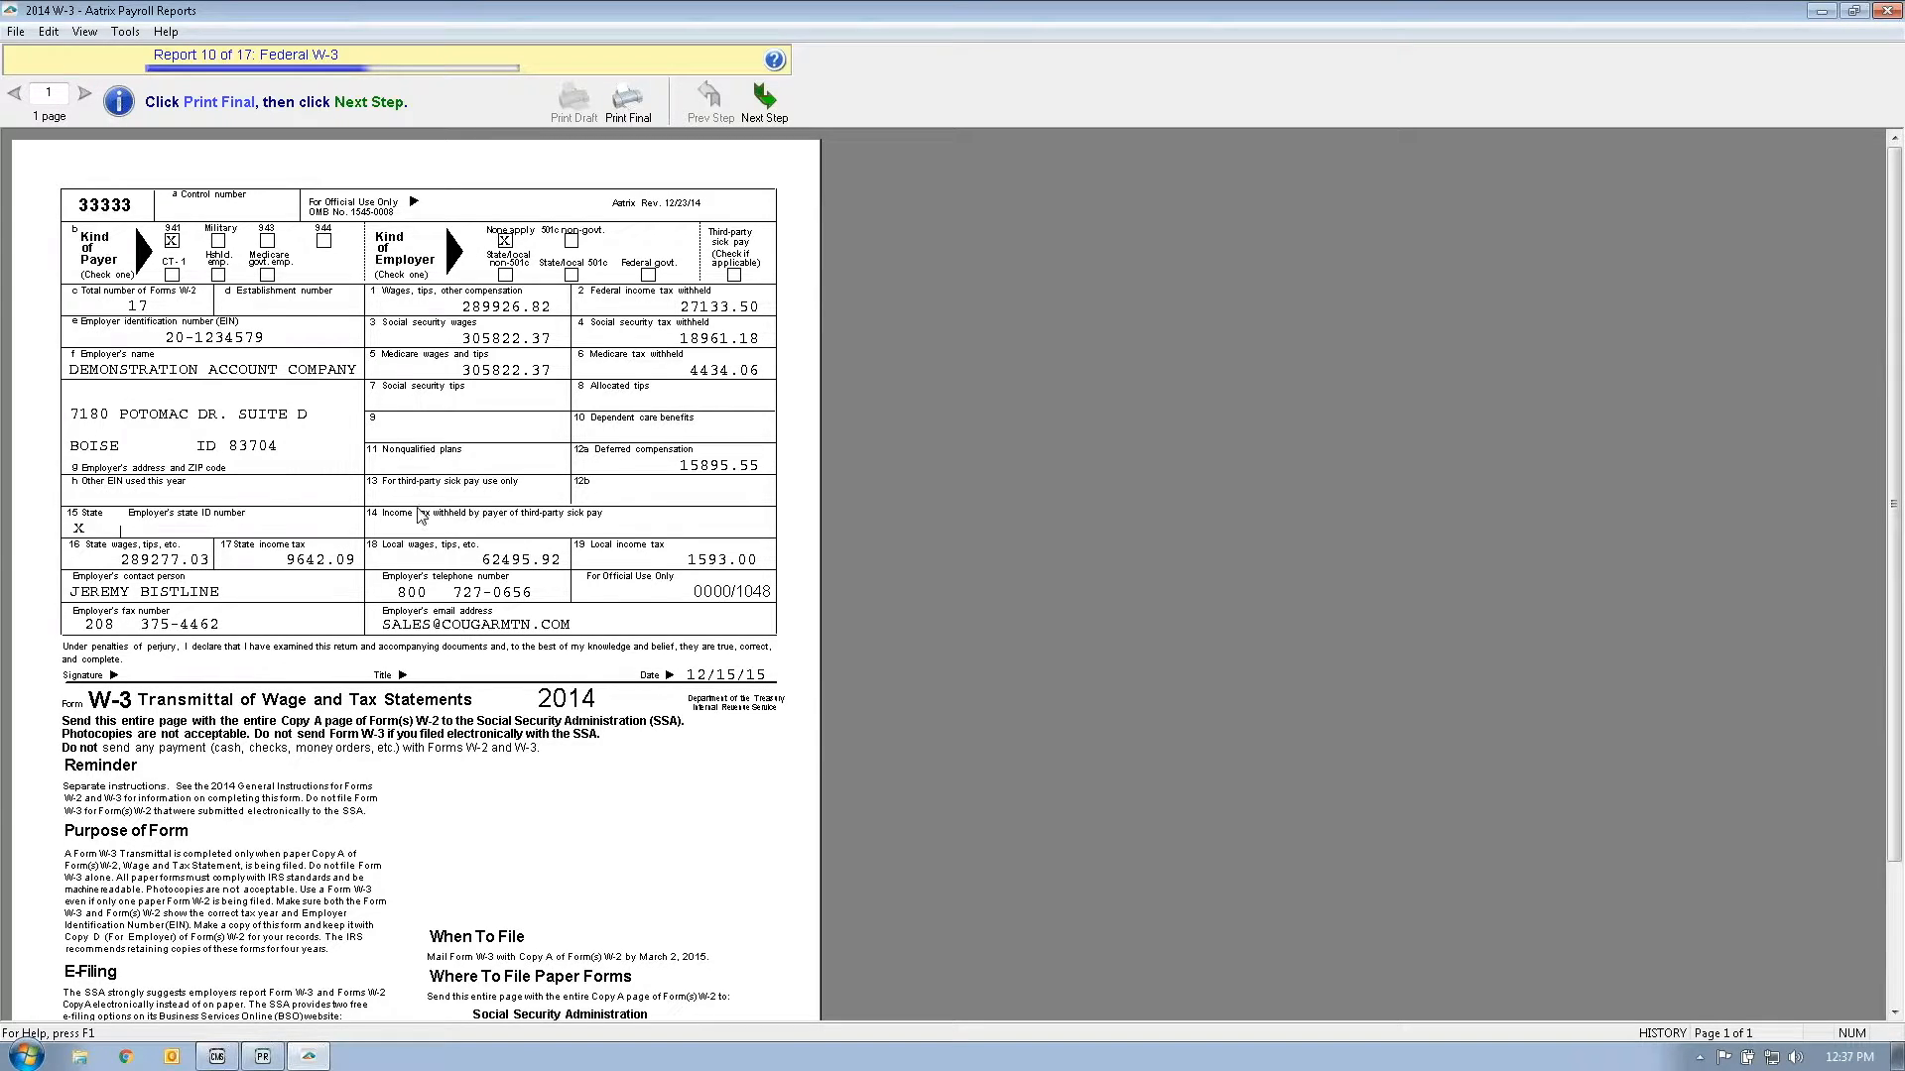
click(764, 99)
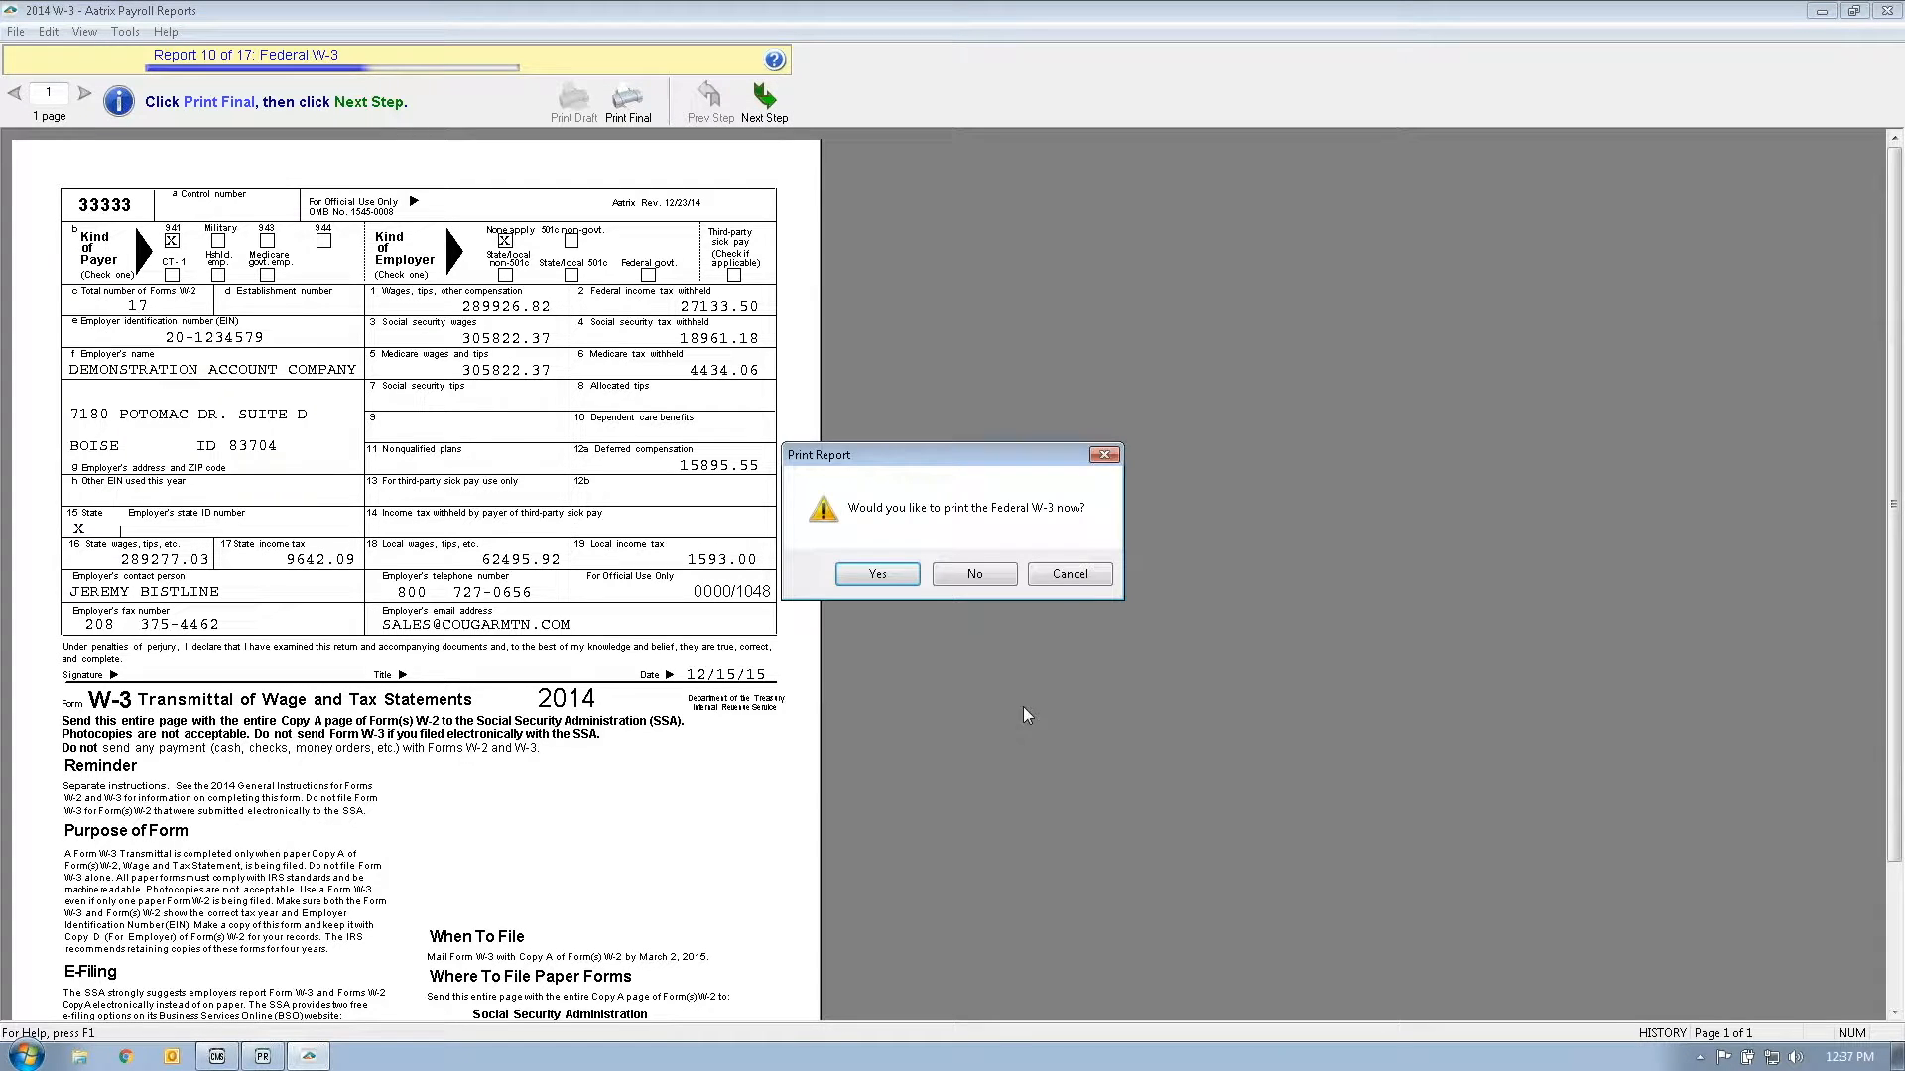
click(1000, 583)
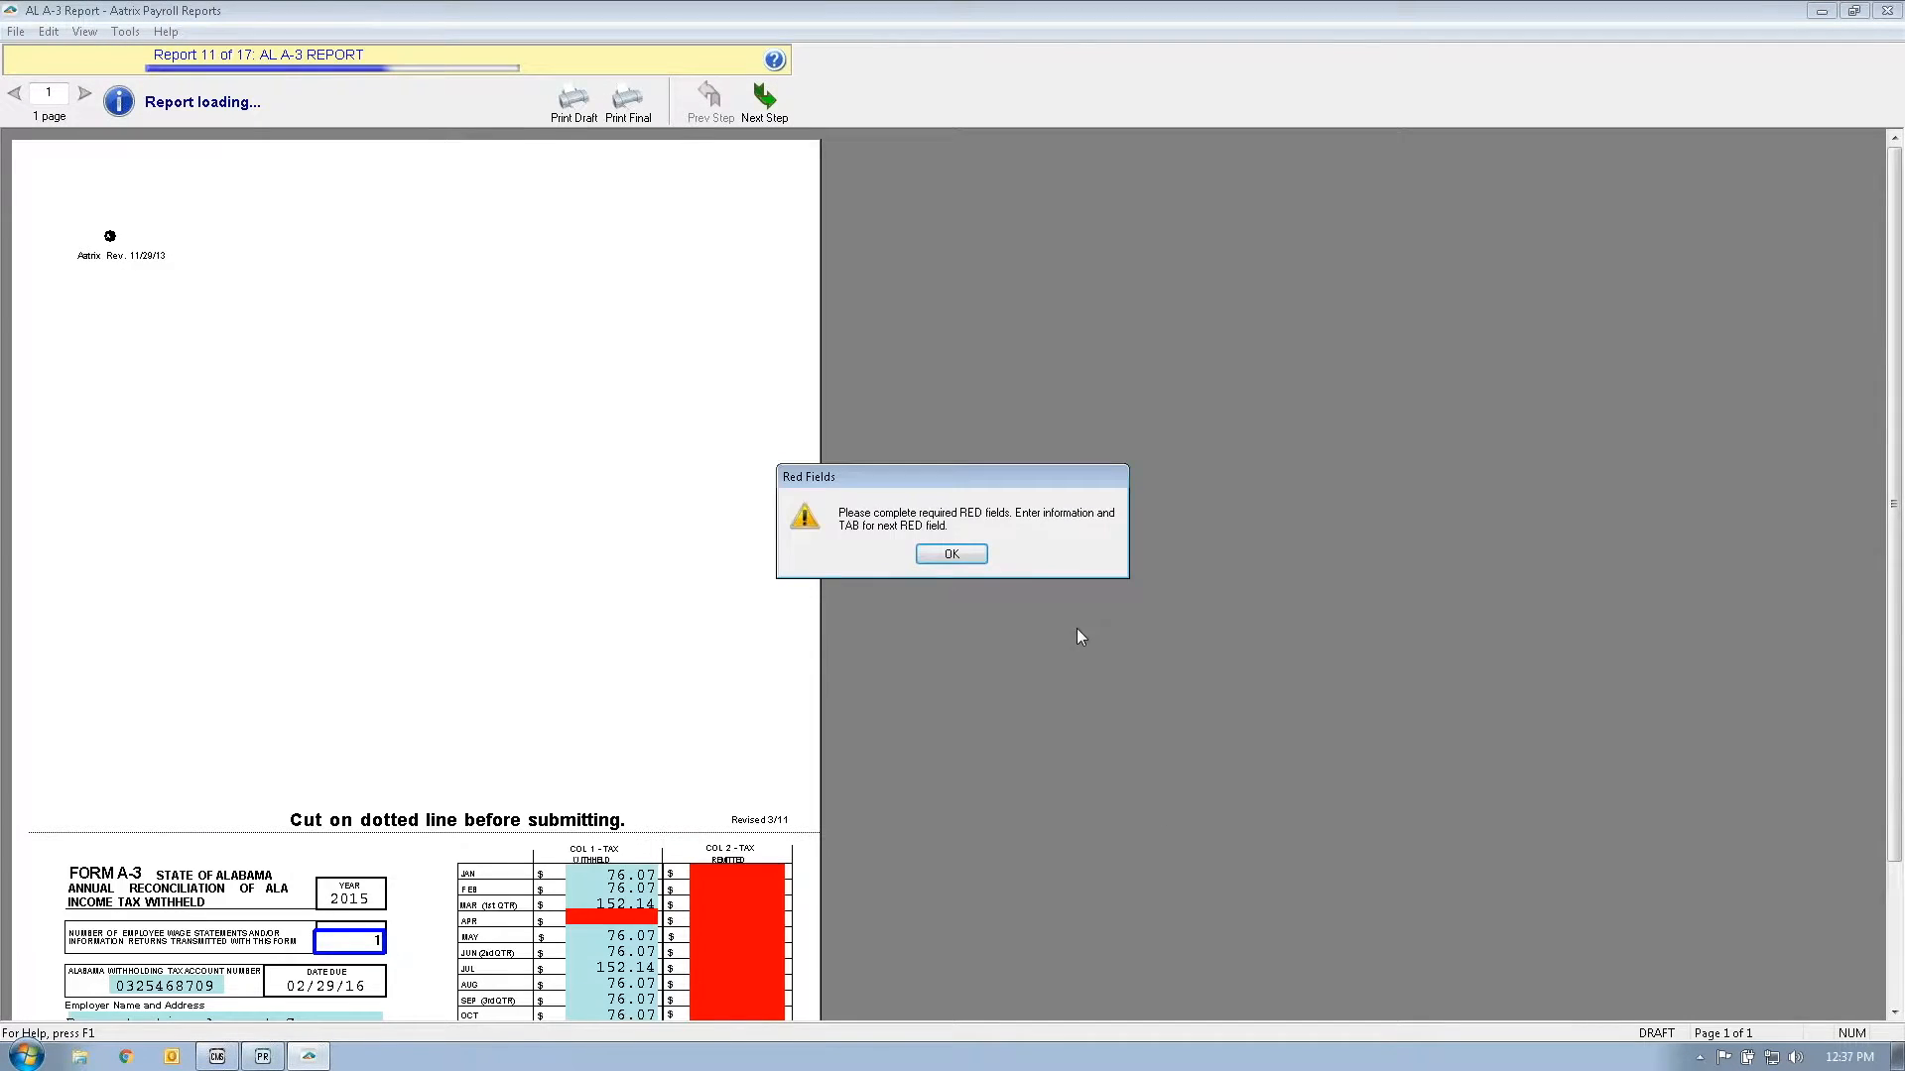
Step: Acknowledge the red fields notice and enter 1 as April and December withheld on the A-3
click(965, 557)
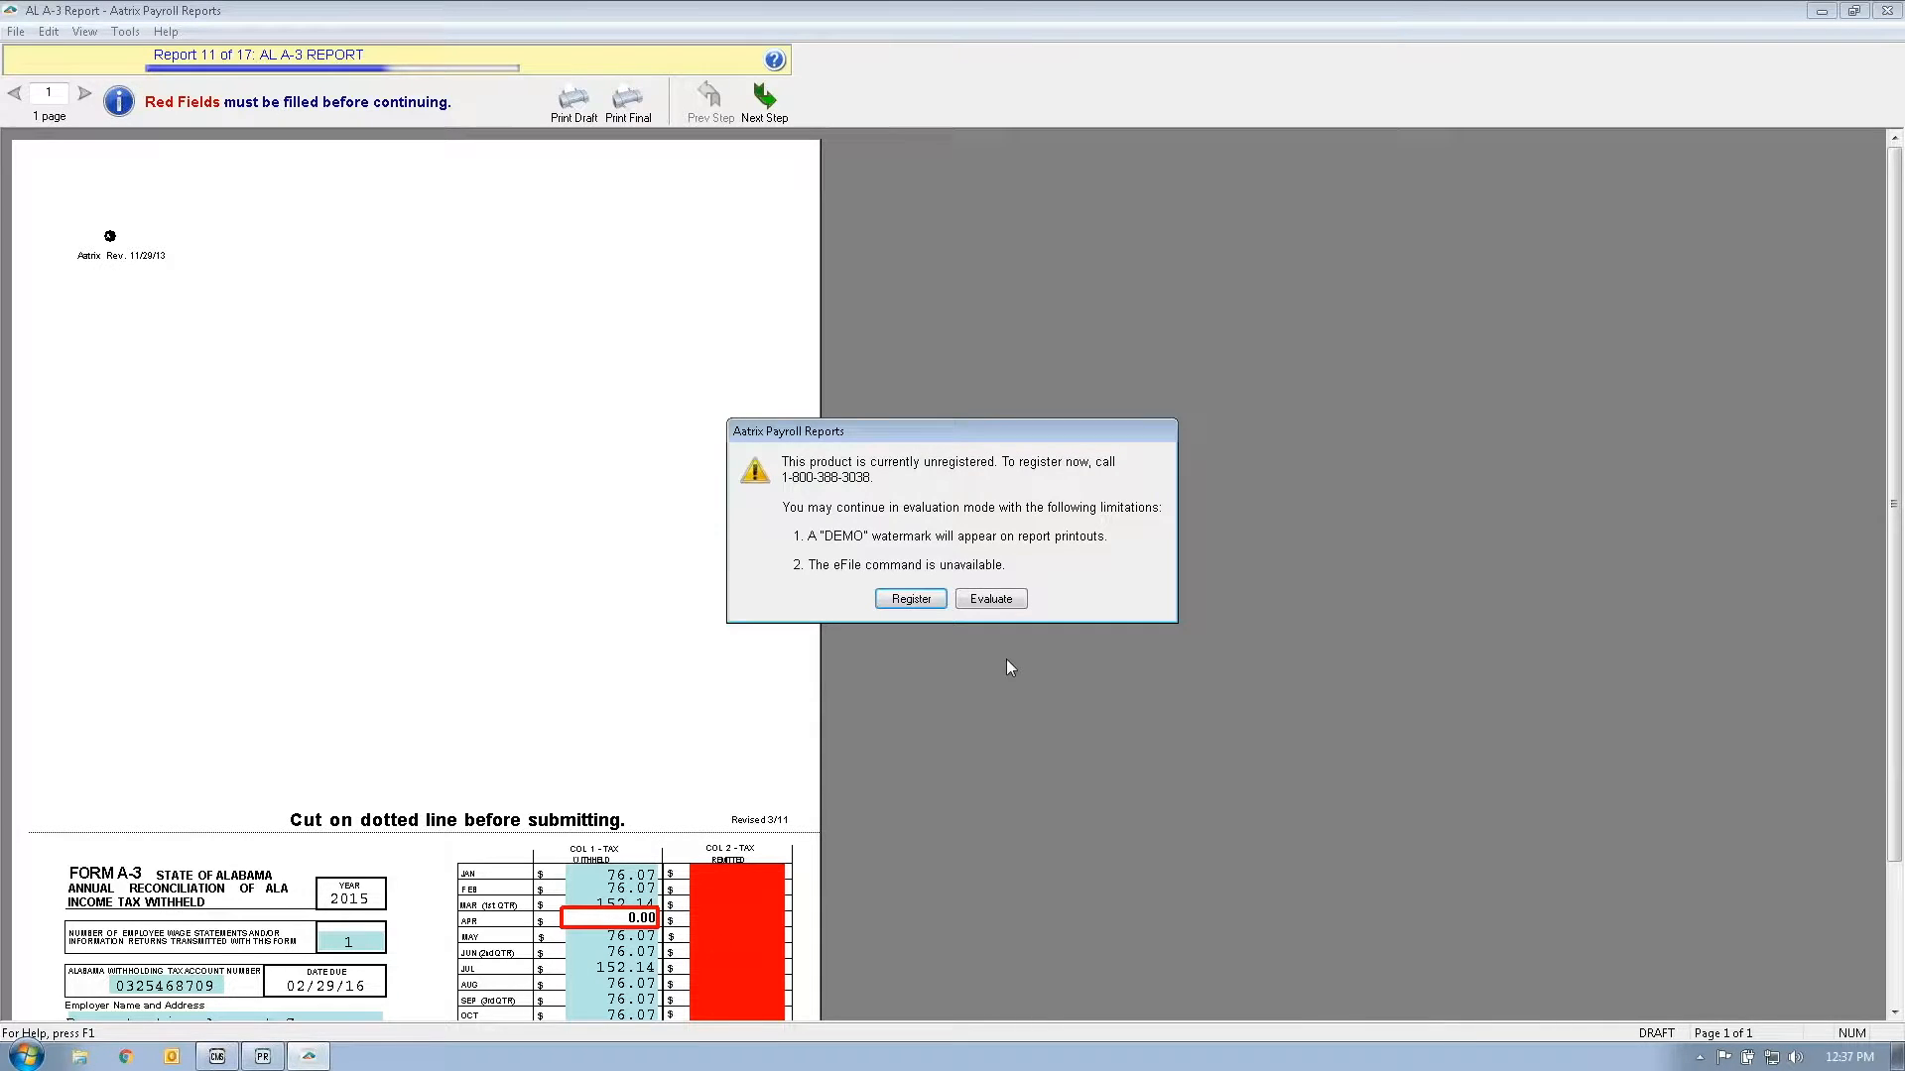
click(1017, 601)
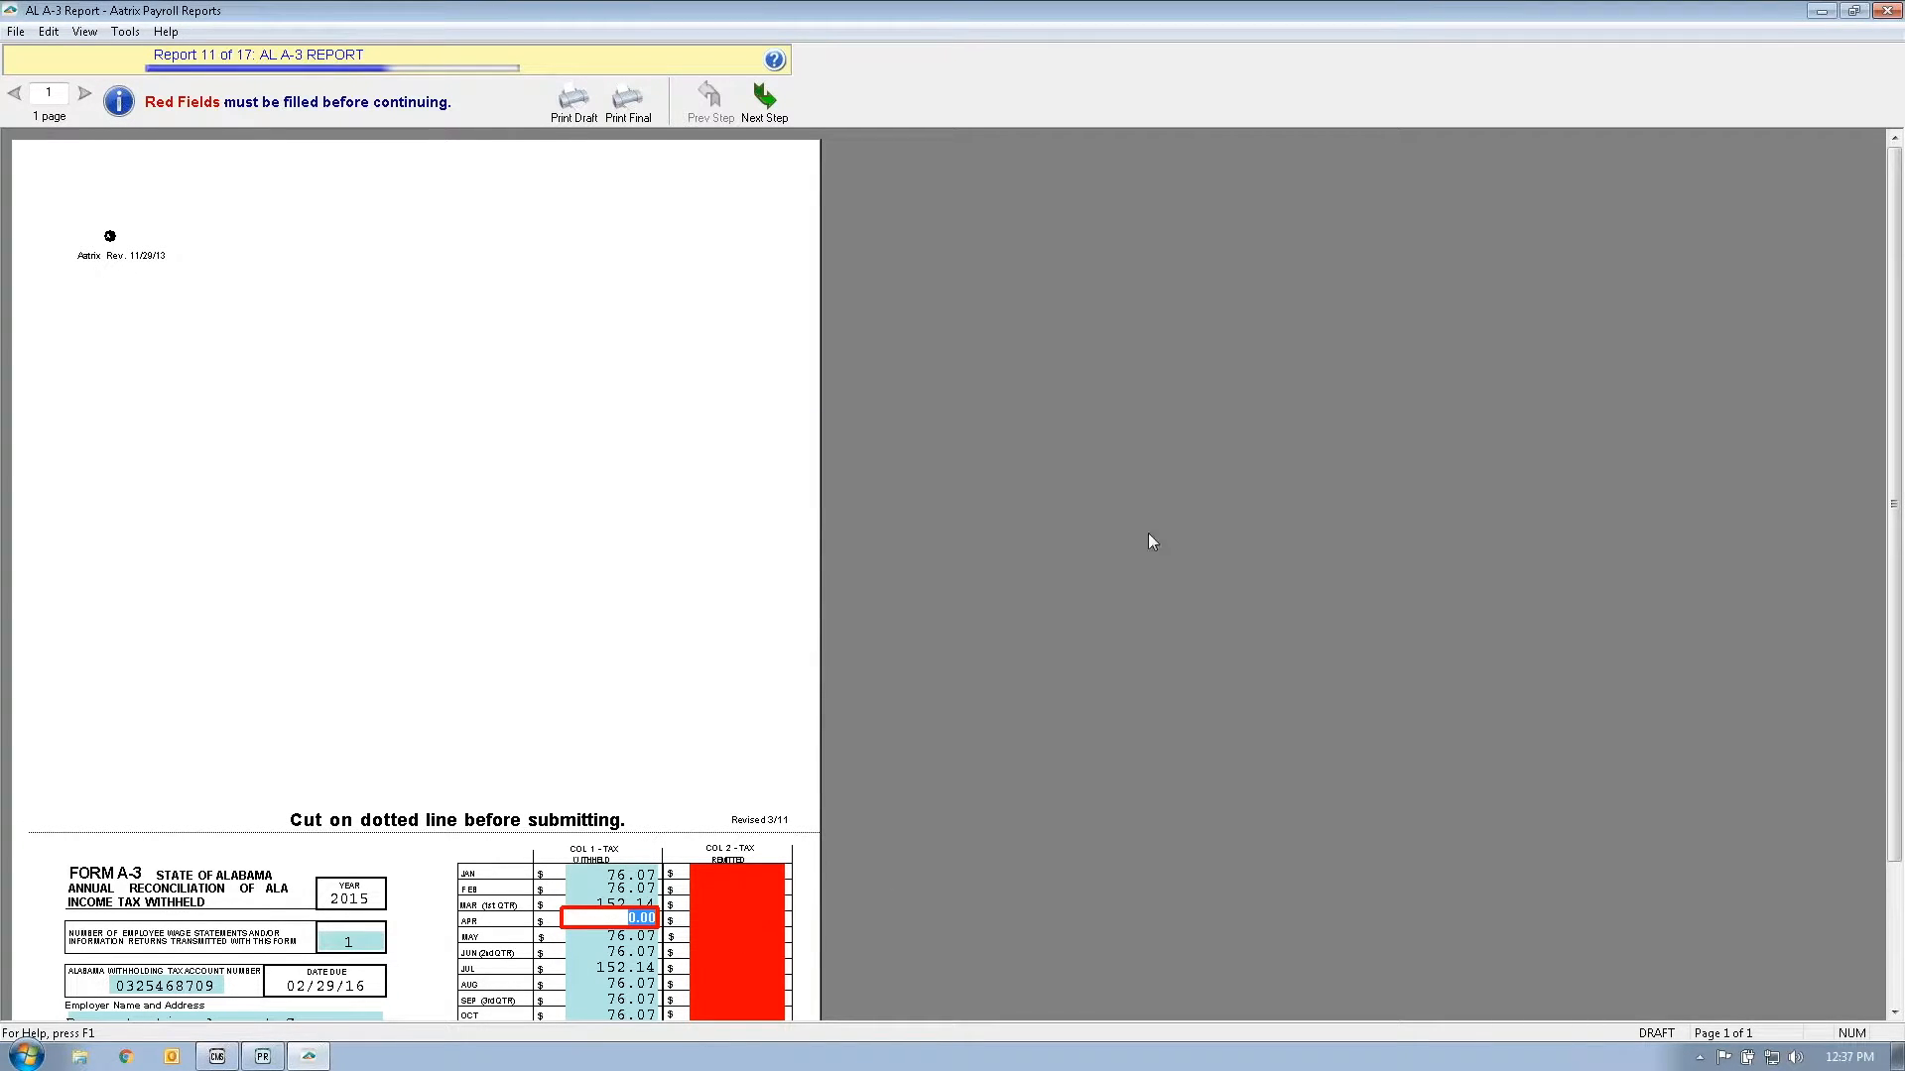
click(754, 117)
key(Return)
text(1)
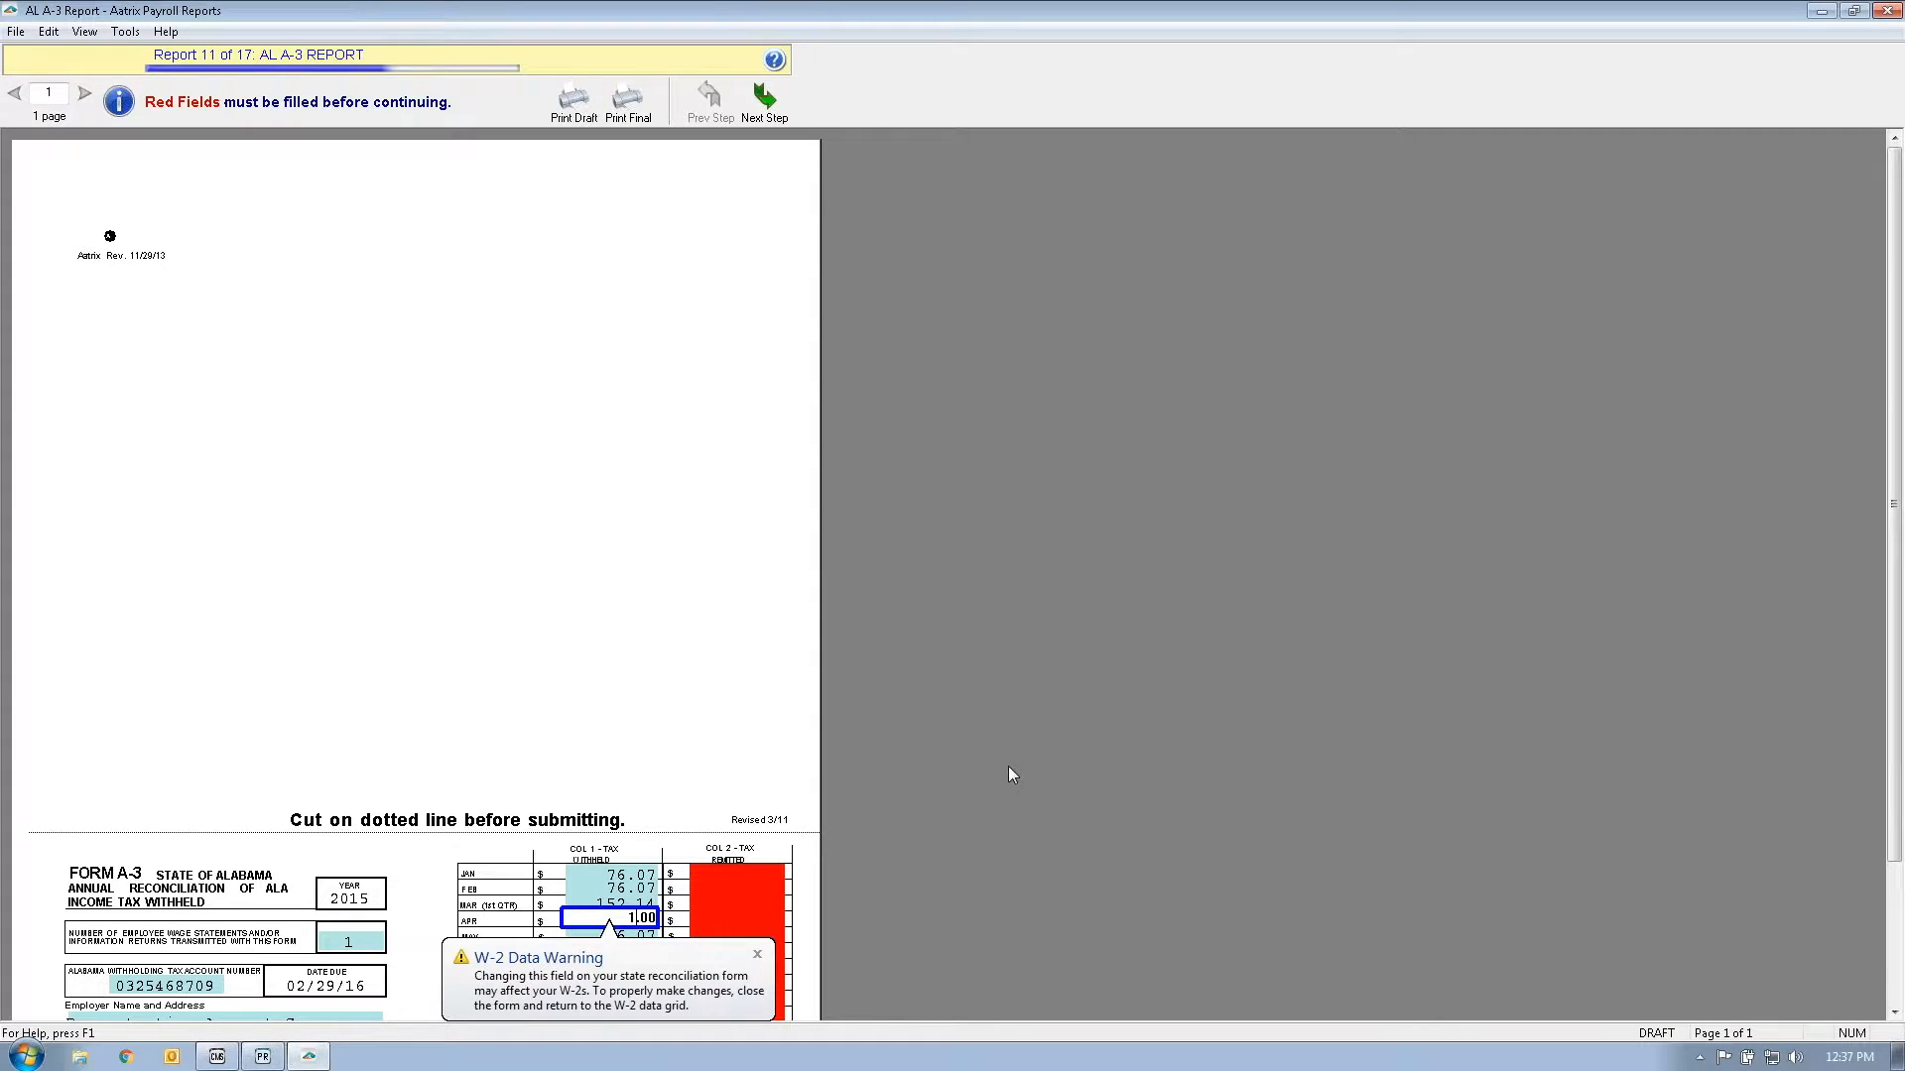
click(774, 111)
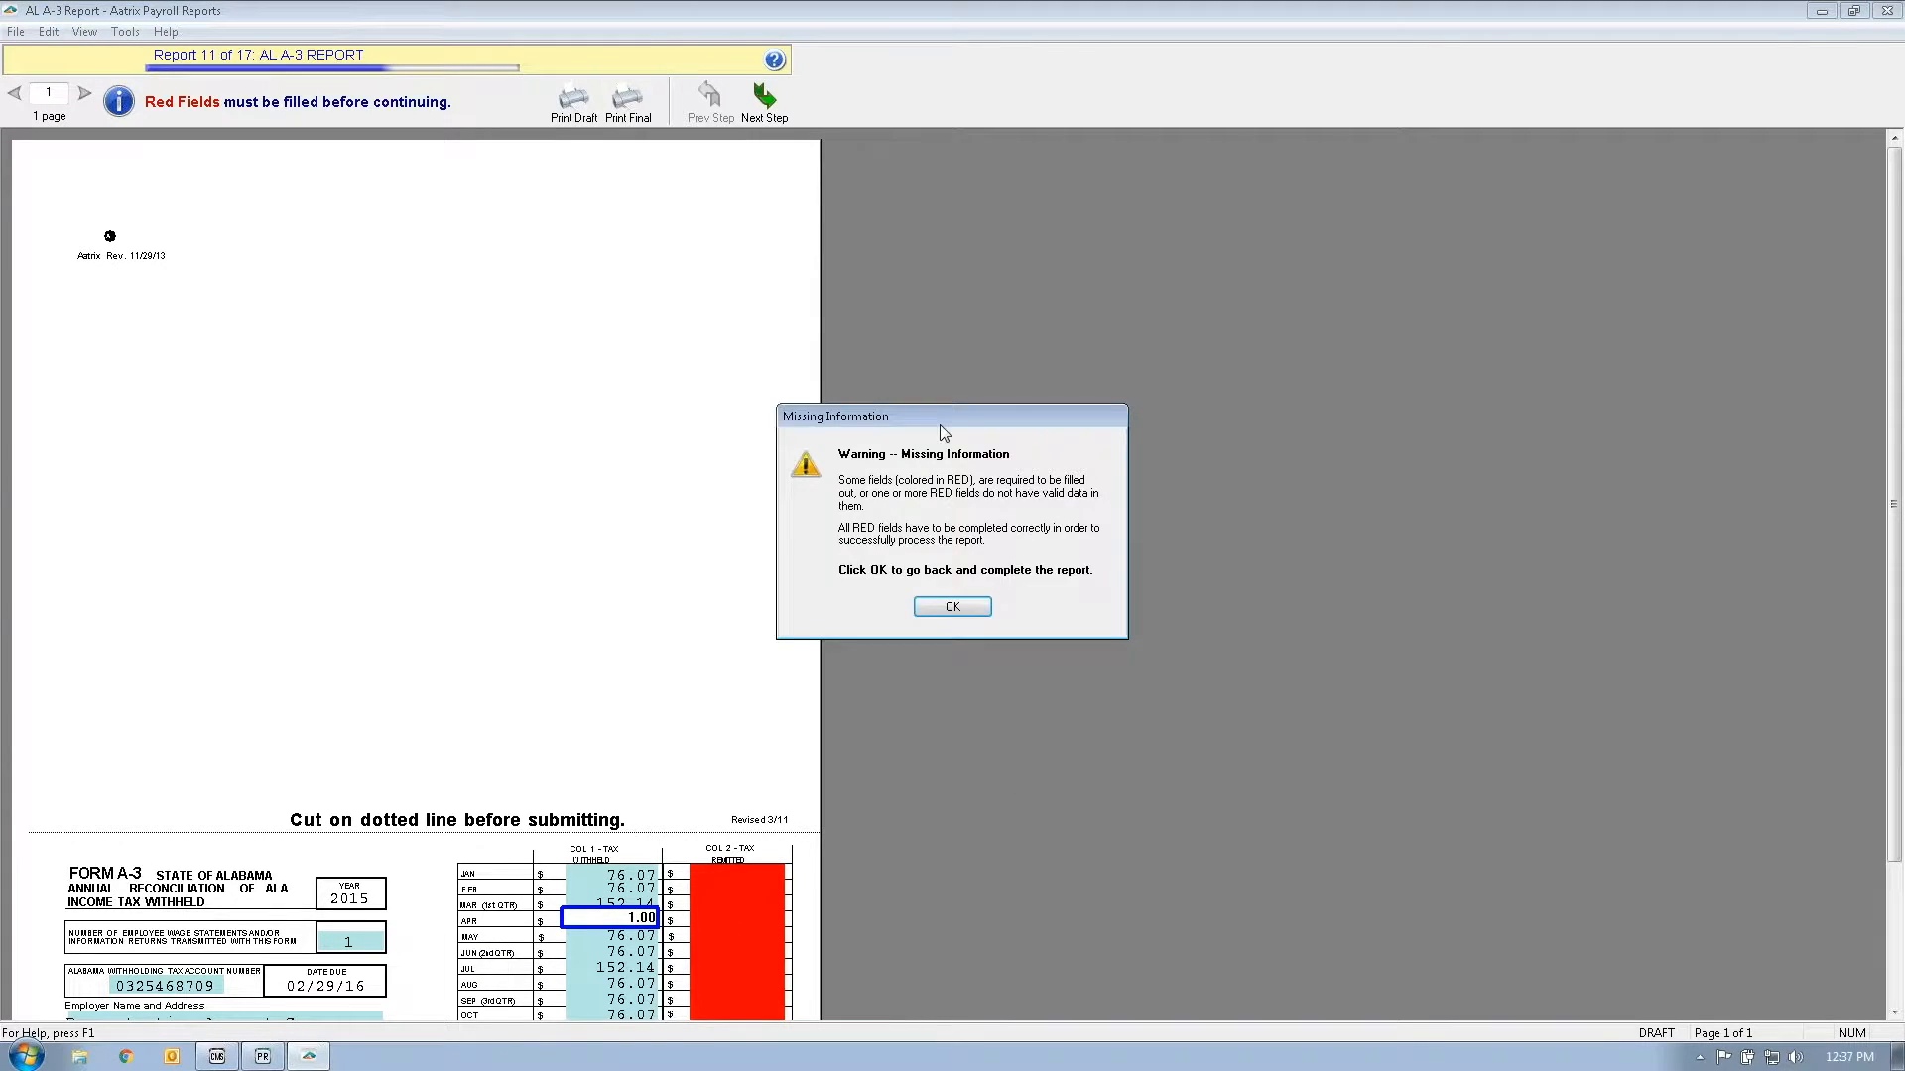
click(952, 607)
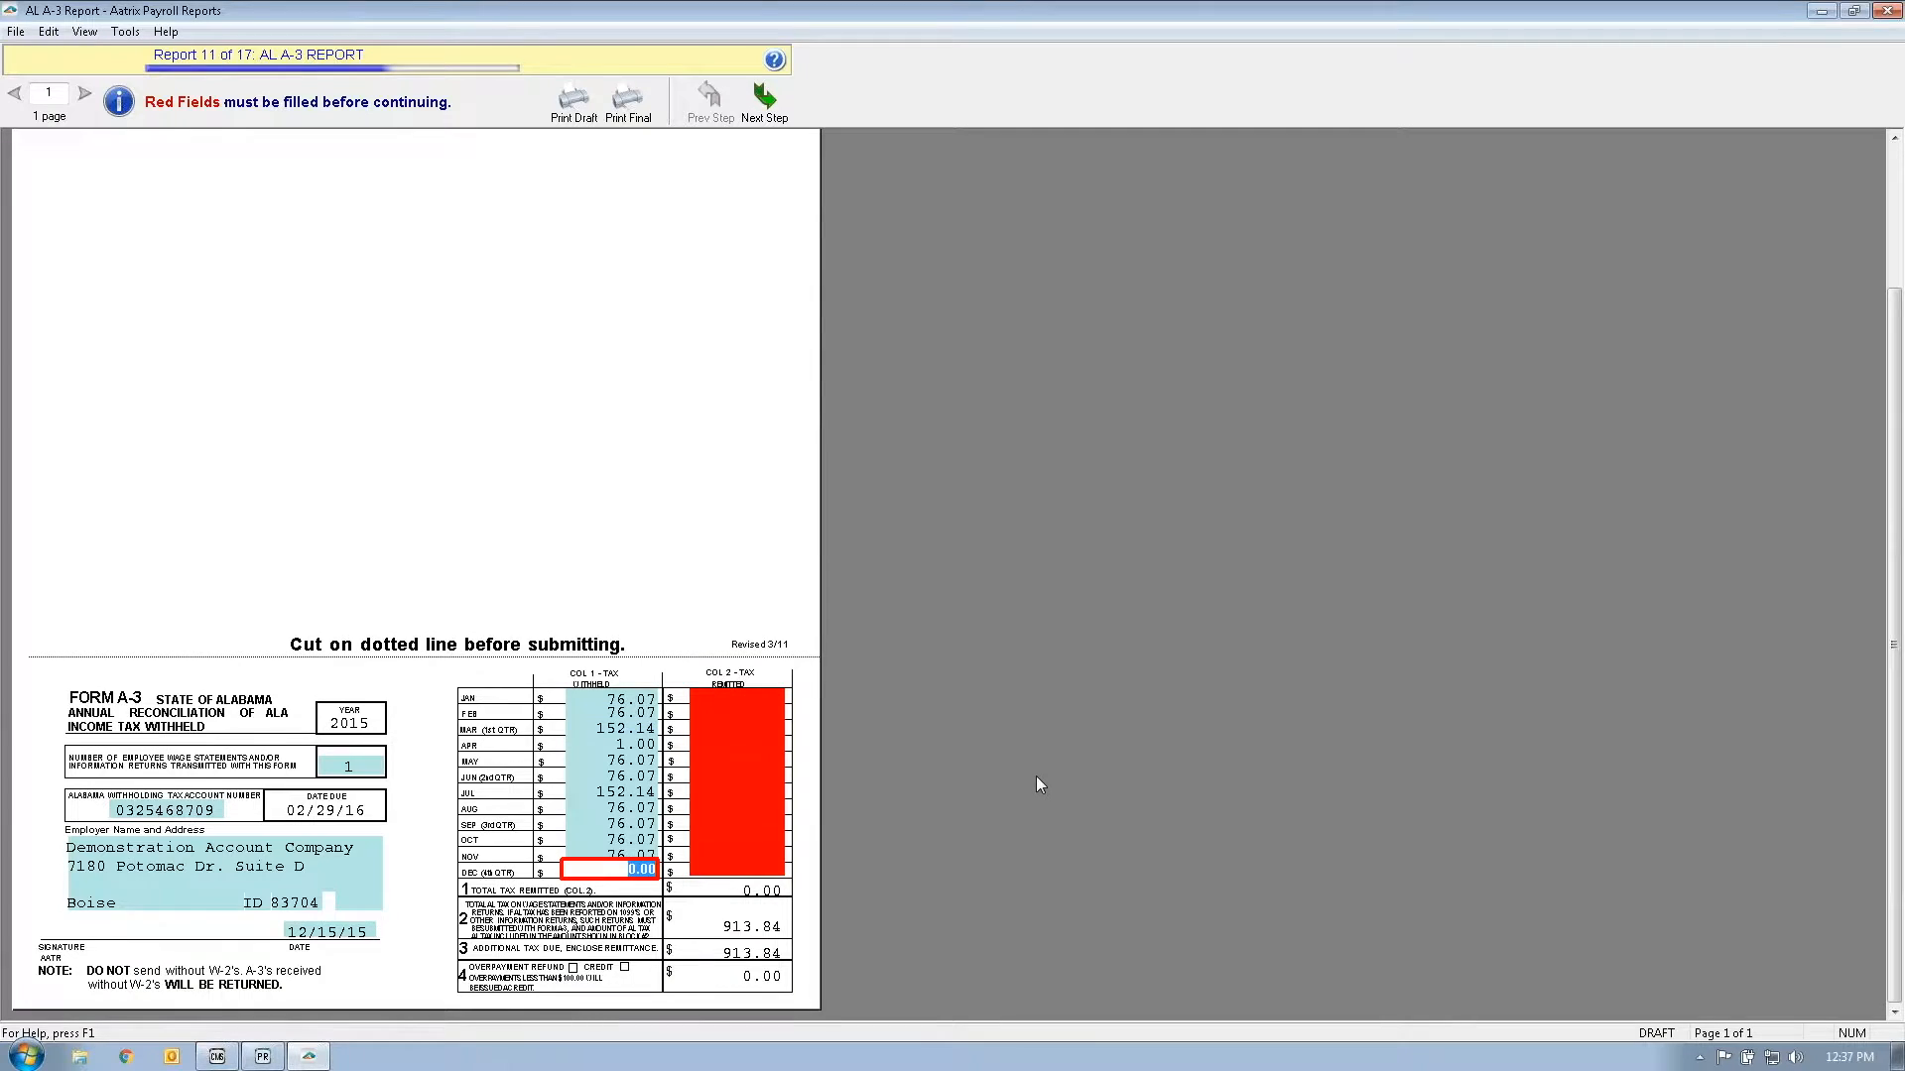
text(1)
click(770, 111)
click(953, 607)
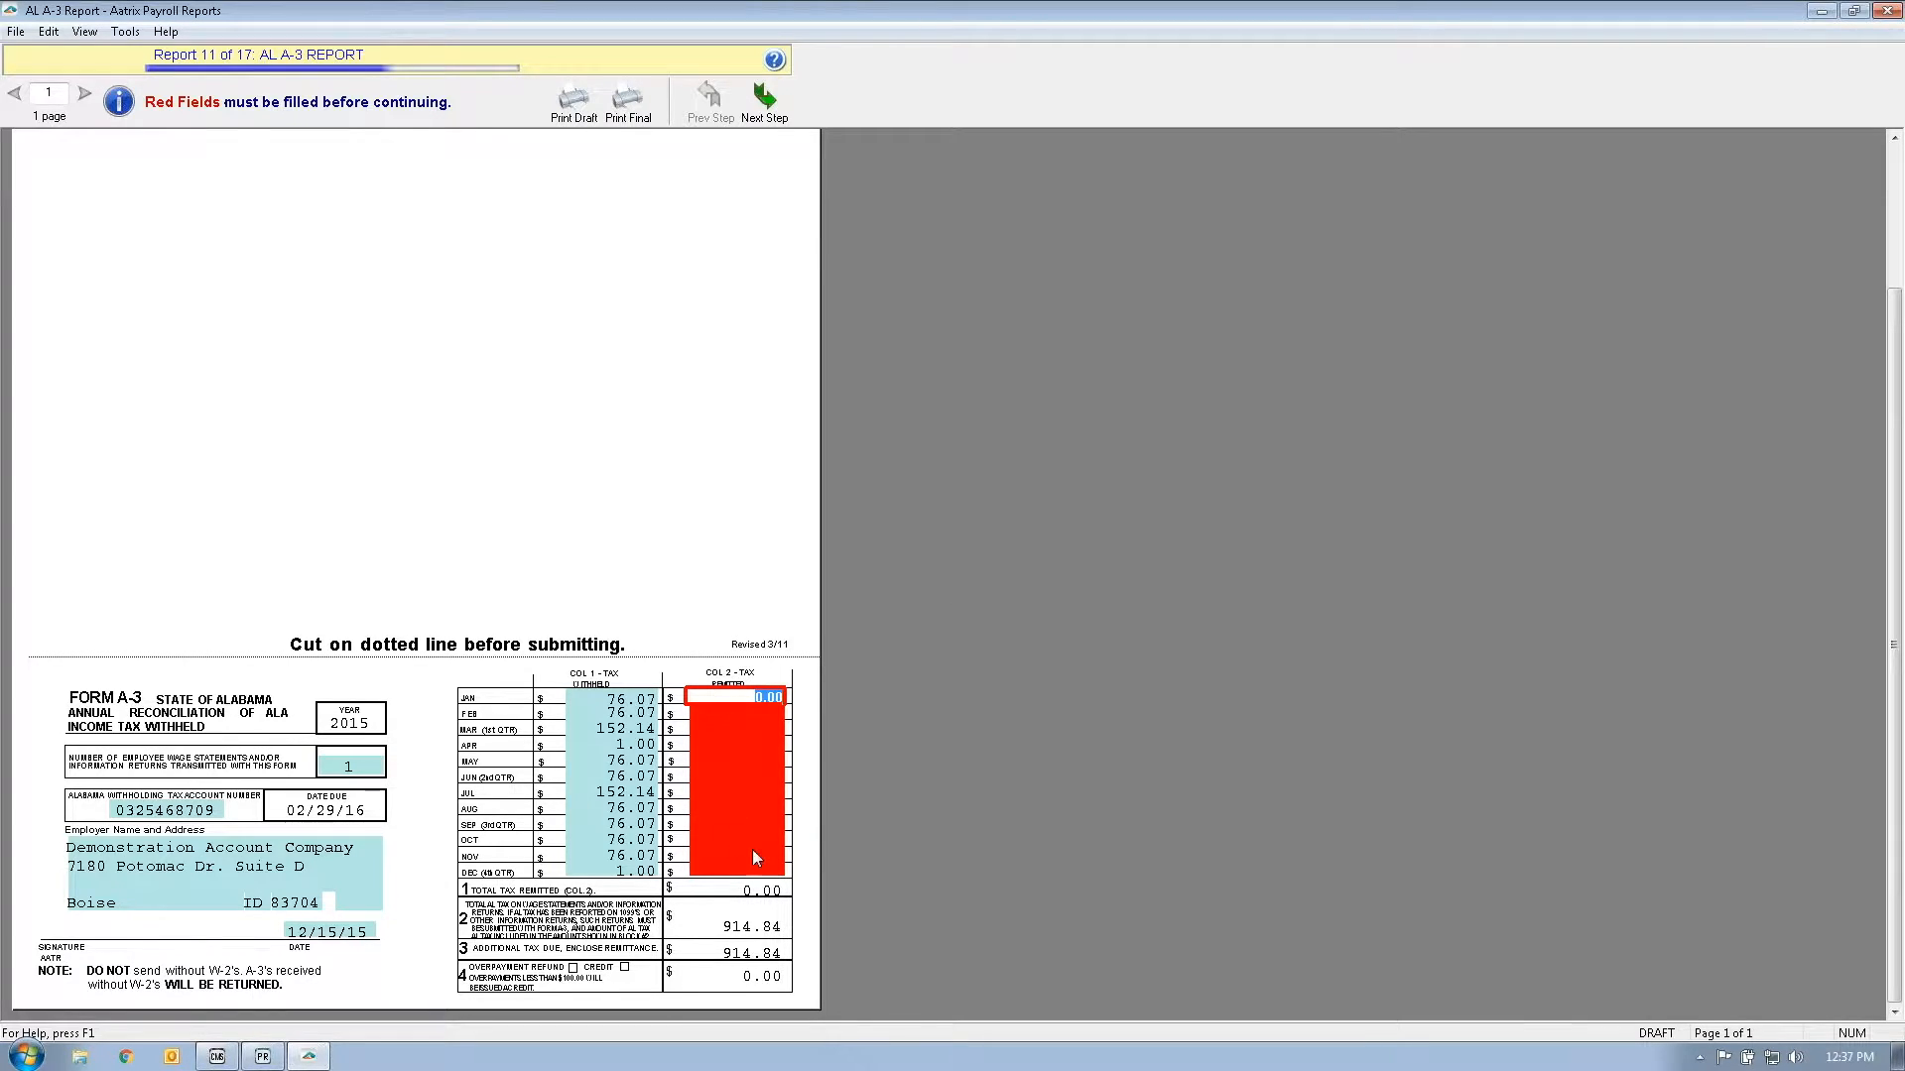
Step: Check the later months' tax remitted amounts, then choose File > Exit to leave the reports
click(765, 716)
click(769, 774)
key(Tab)
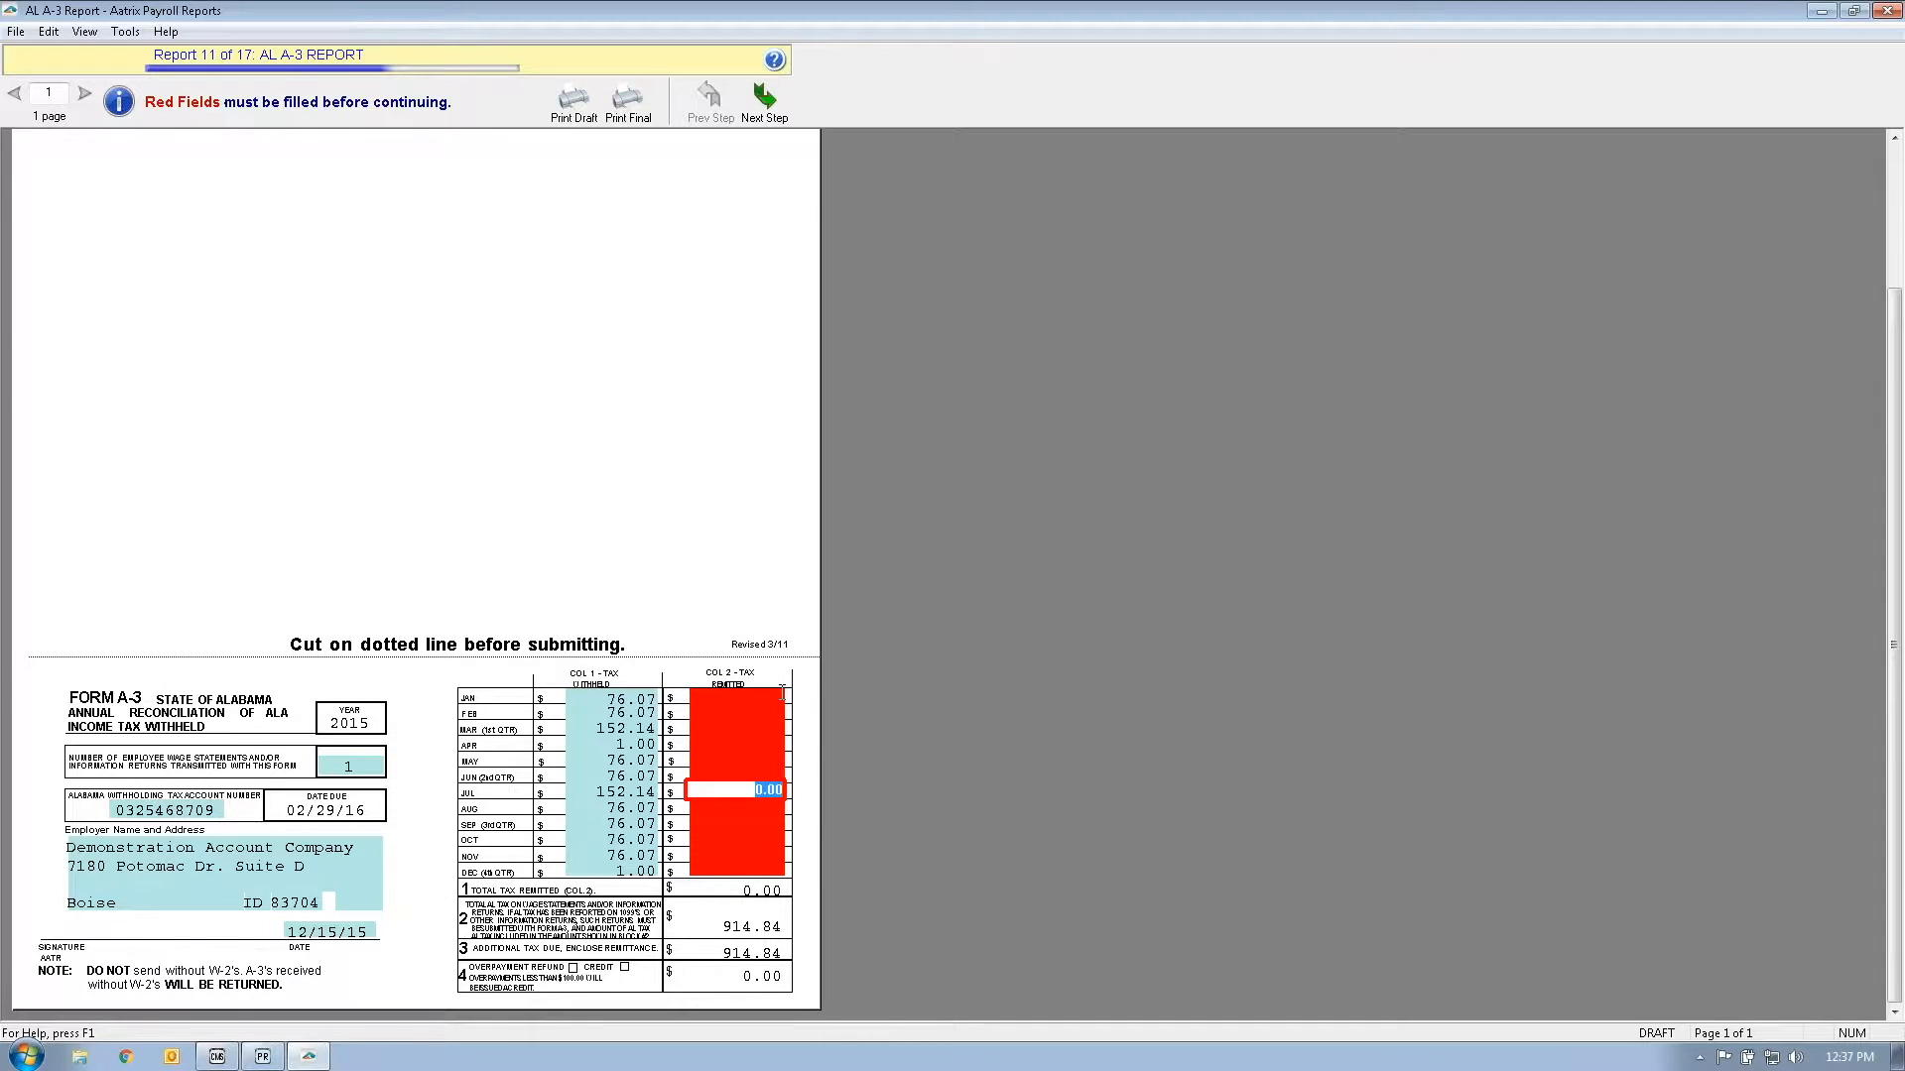
click(749, 114)
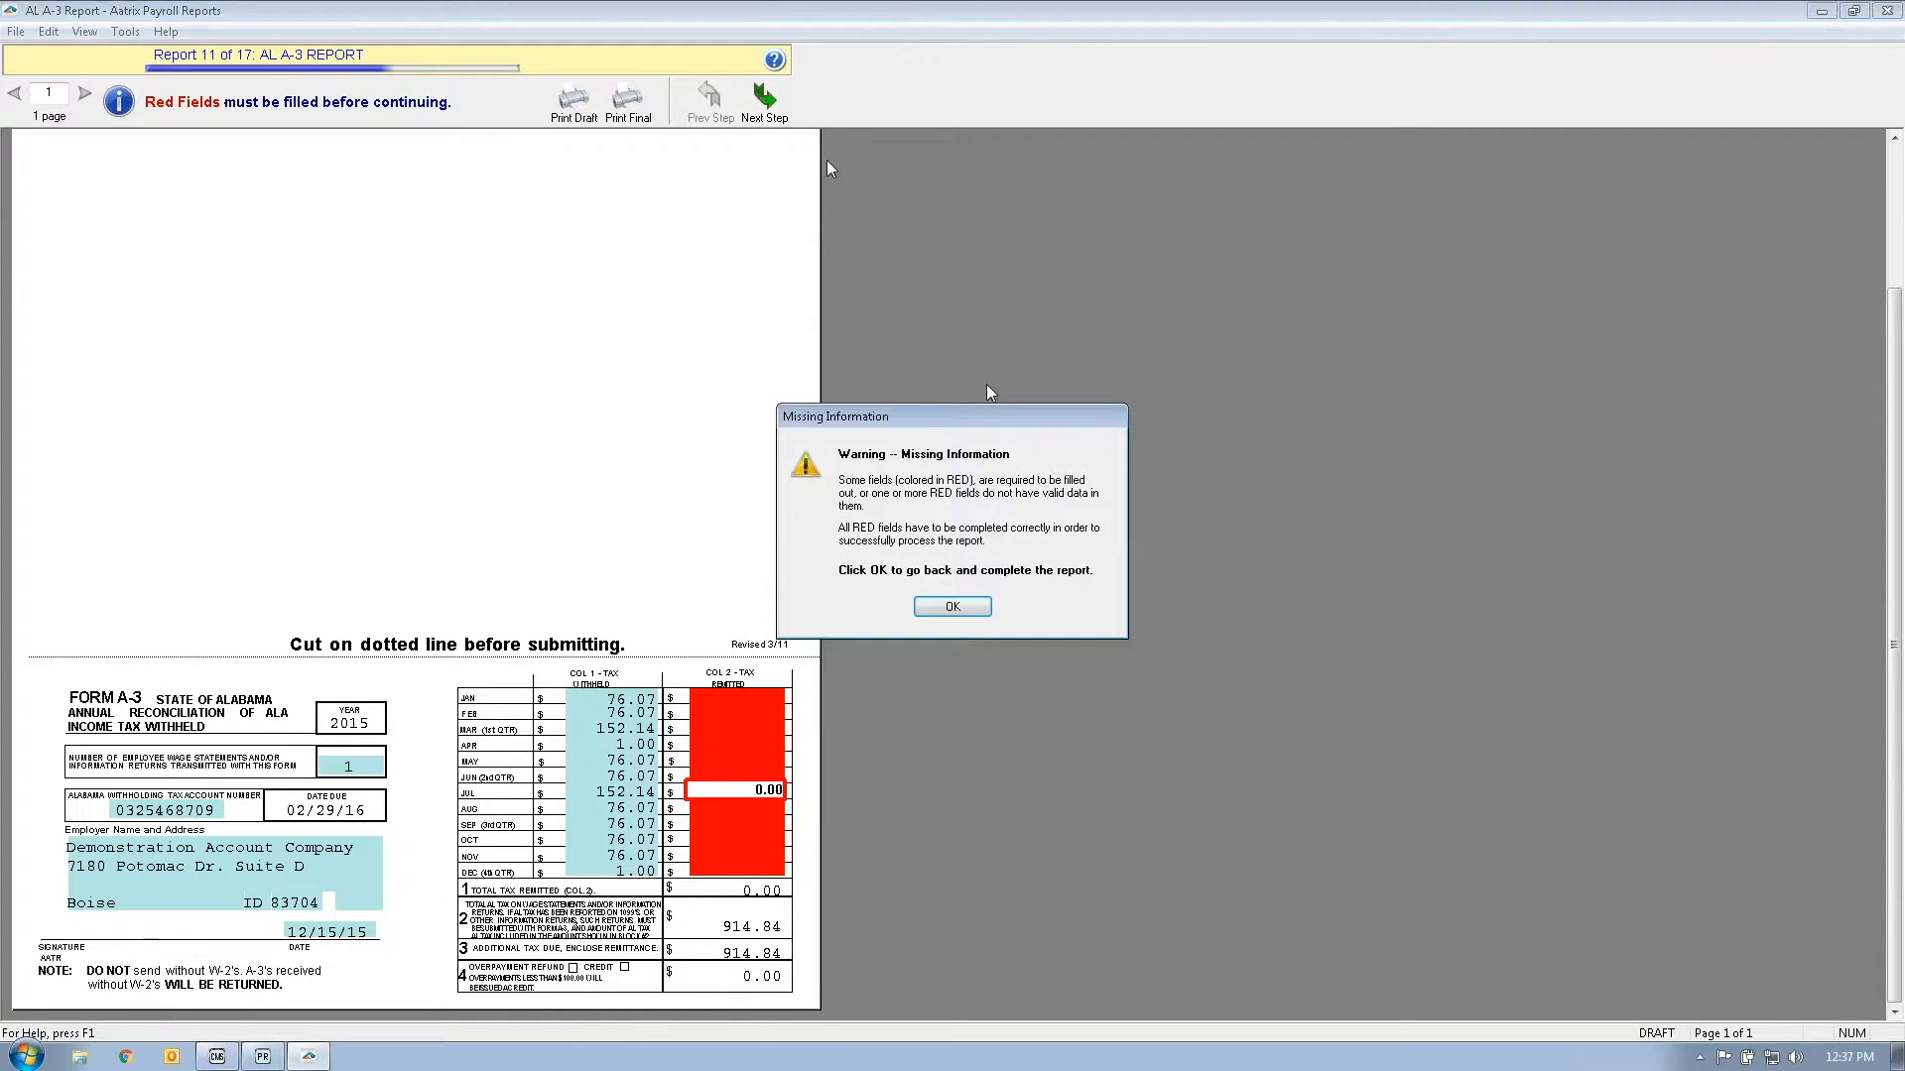
click(943, 614)
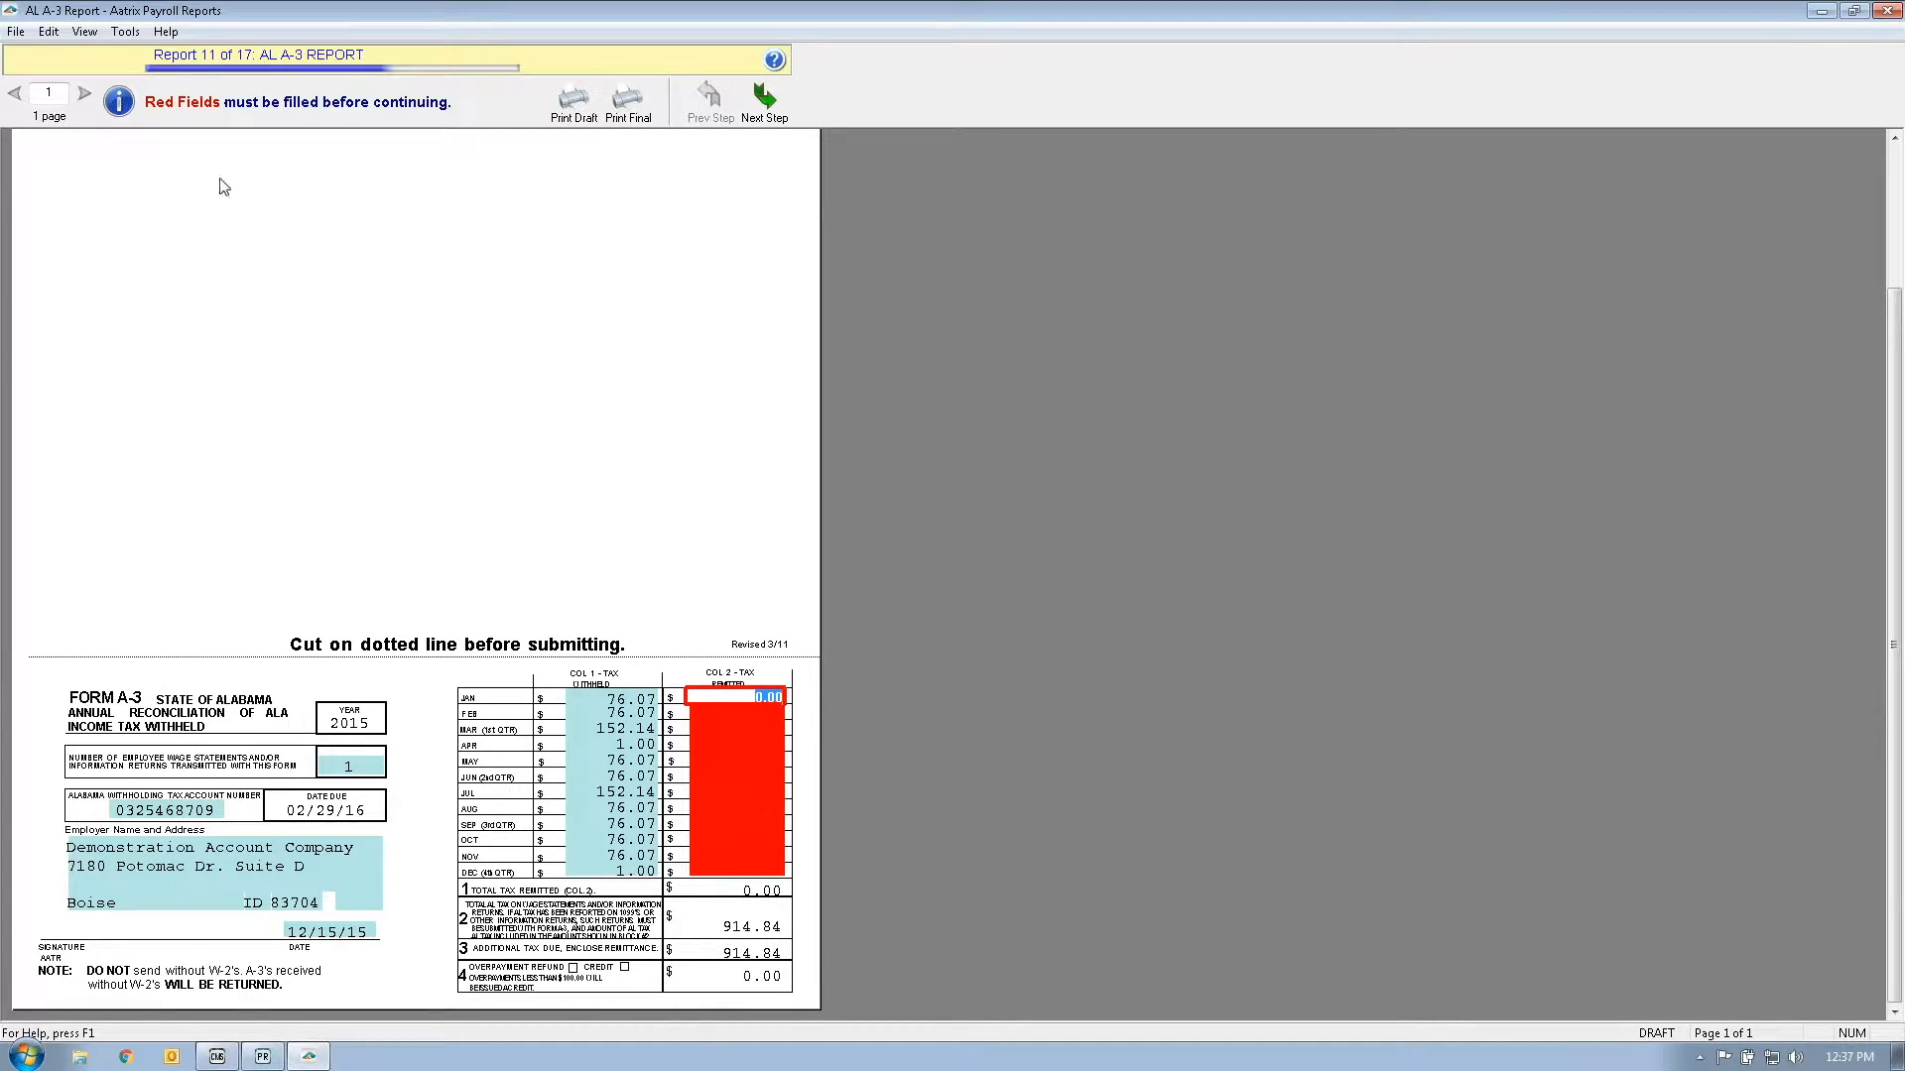
click(16, 30)
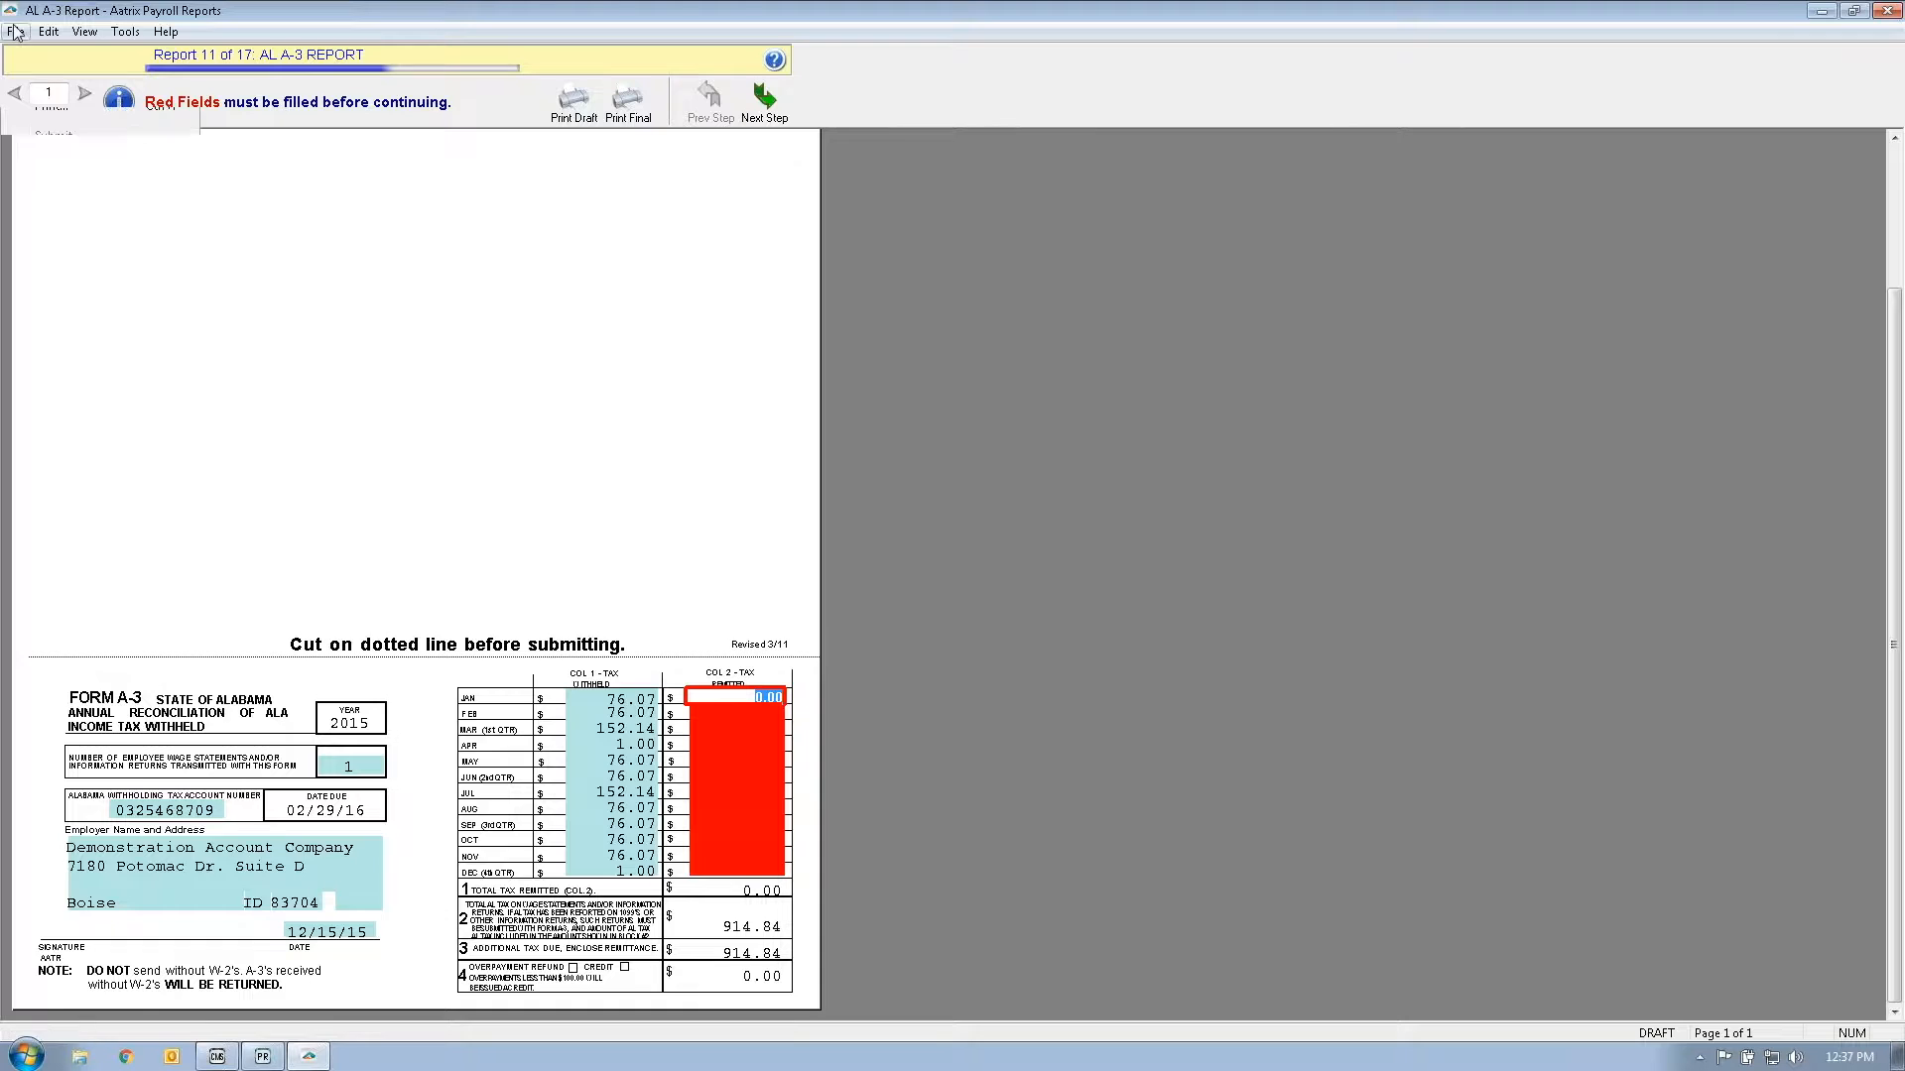
click(79, 167)
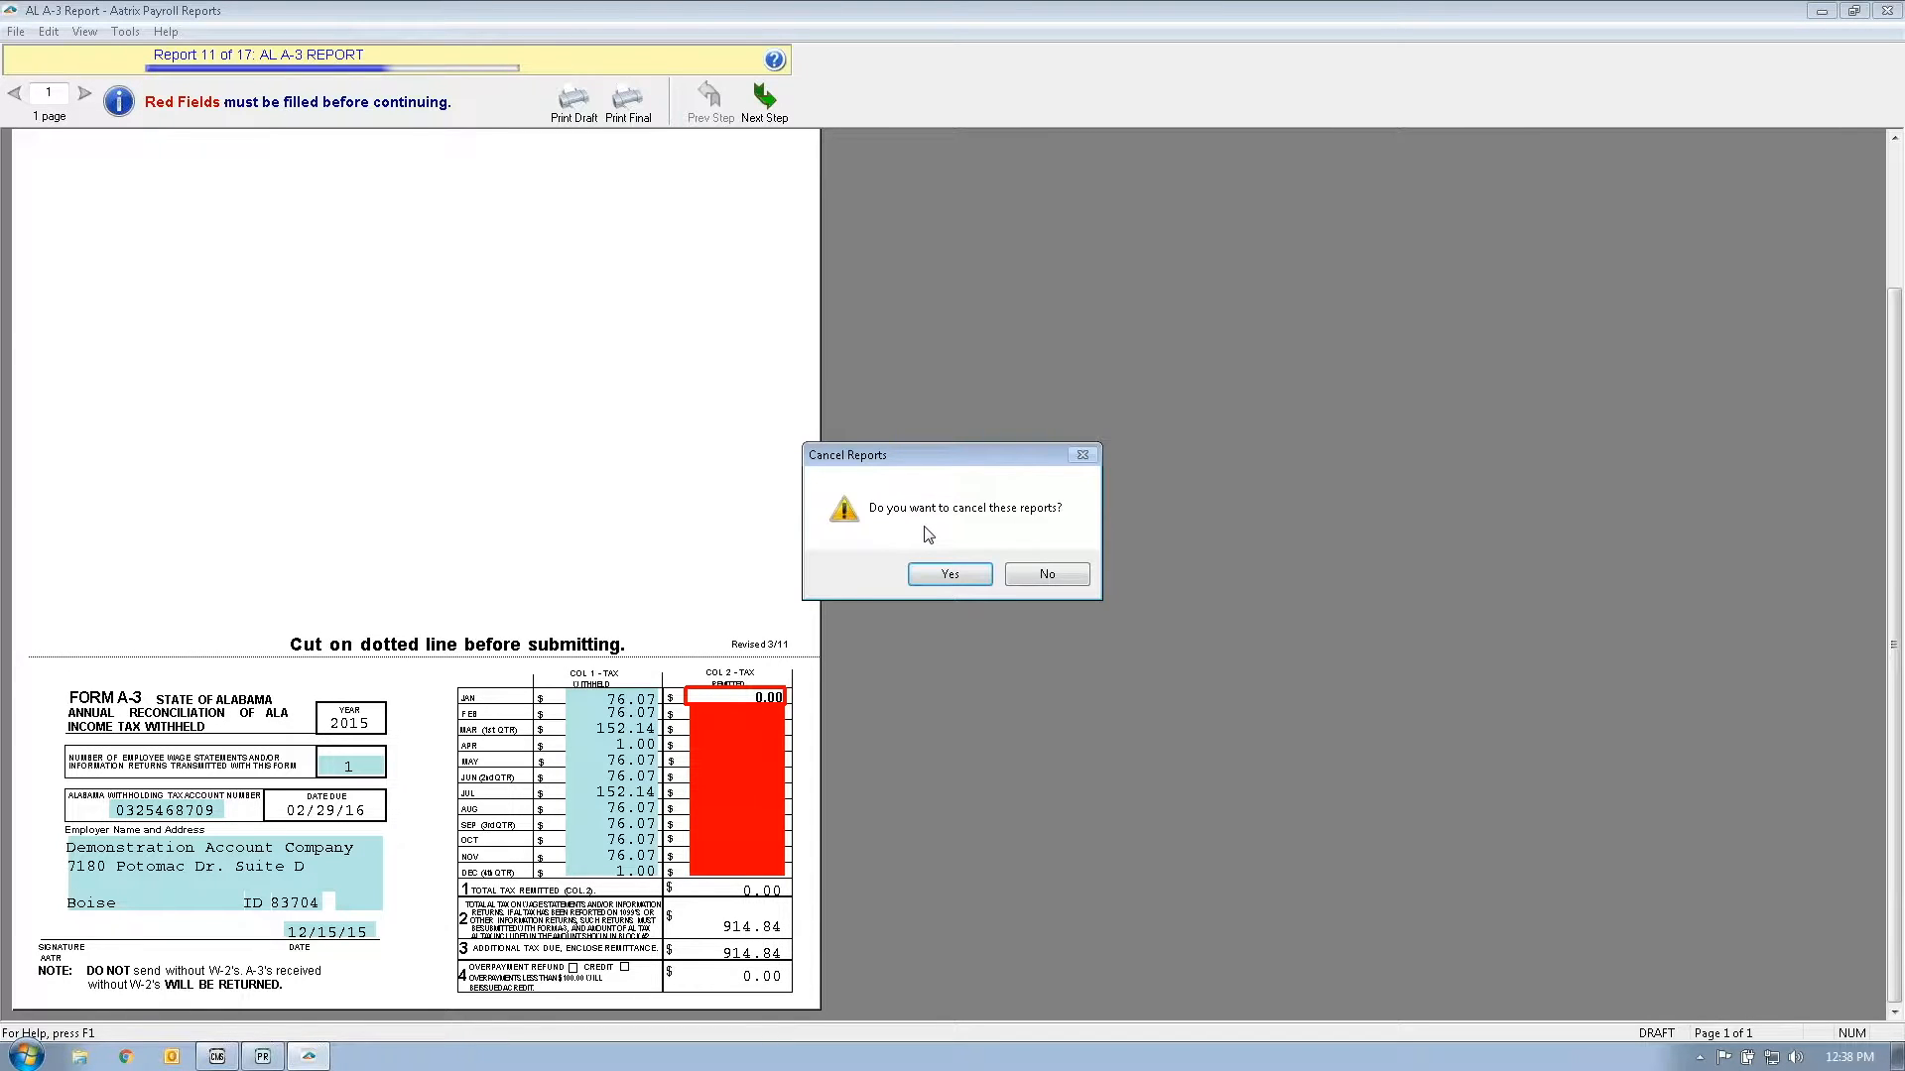
Step: Cancel the reports, exit the W-2 preparer without saving, and close the PR Tax Codes window
click(949, 574)
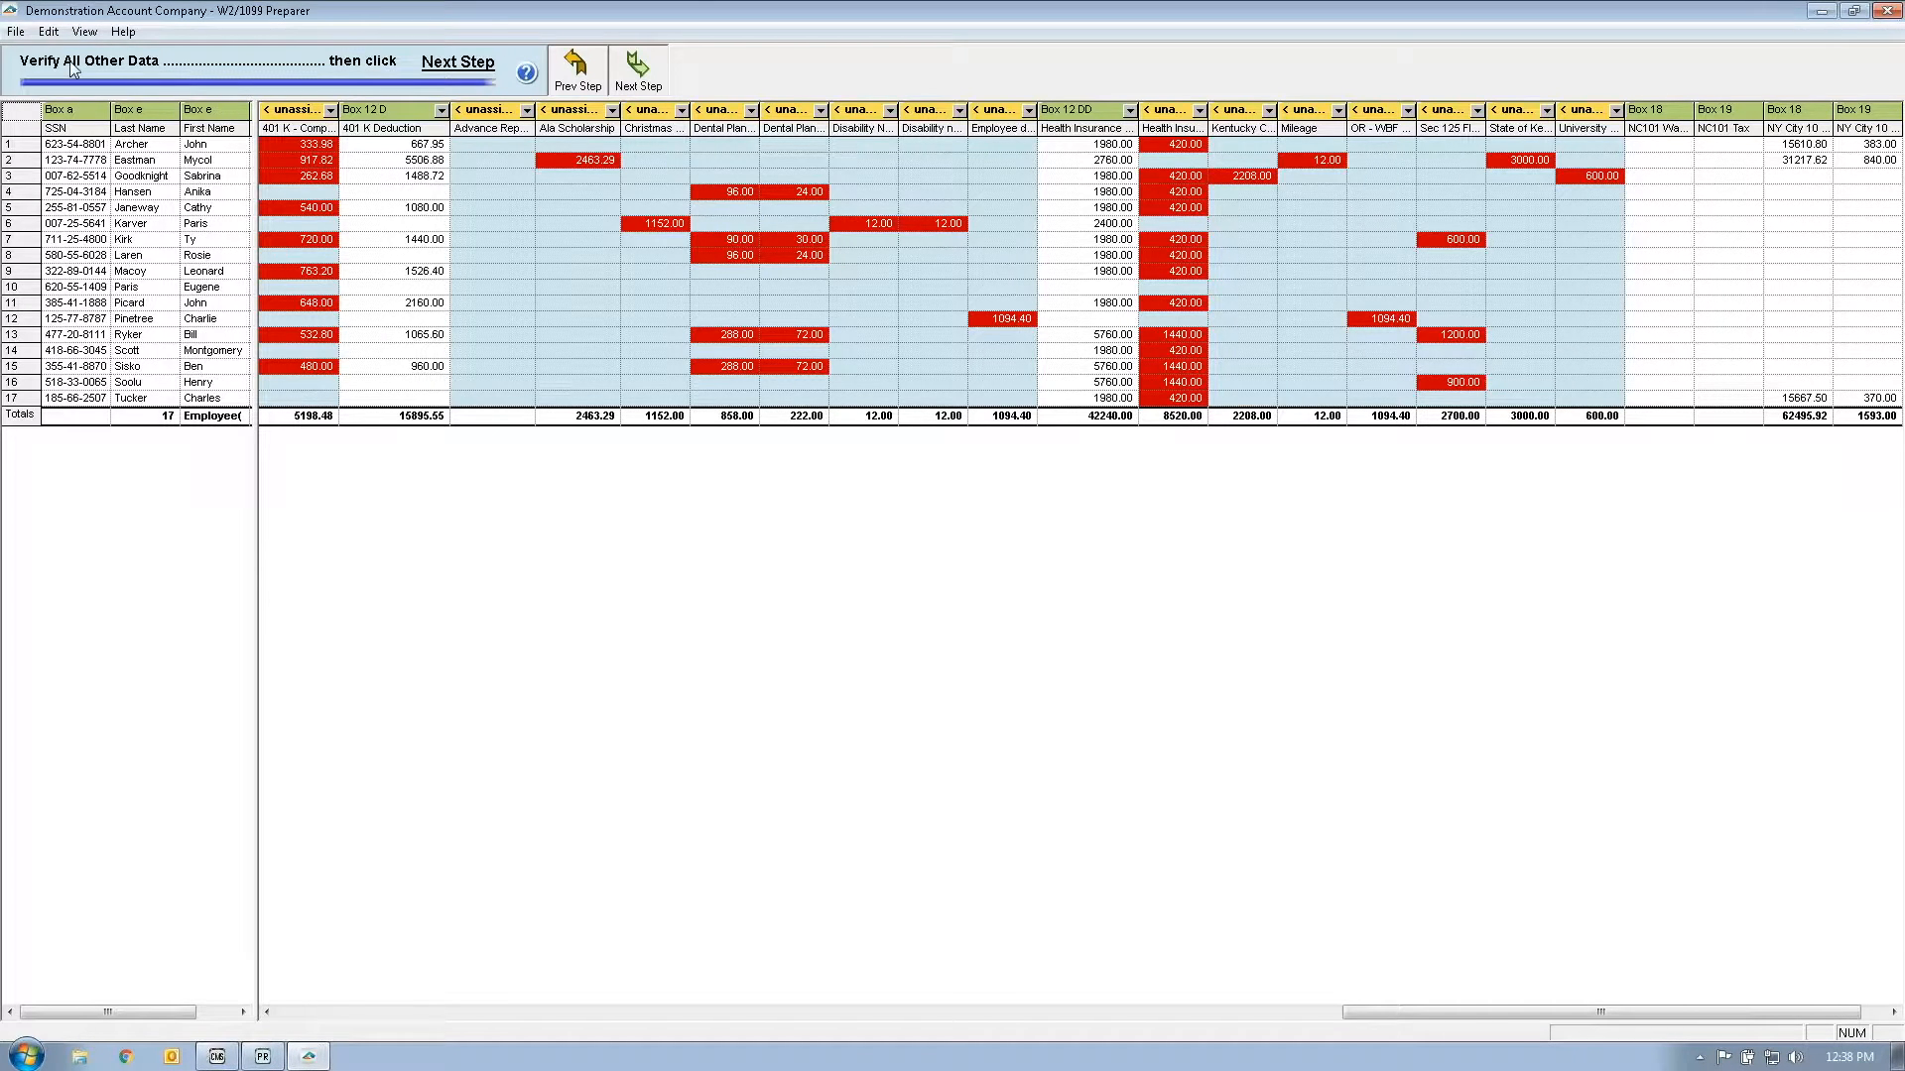
click(16, 31)
click(43, 107)
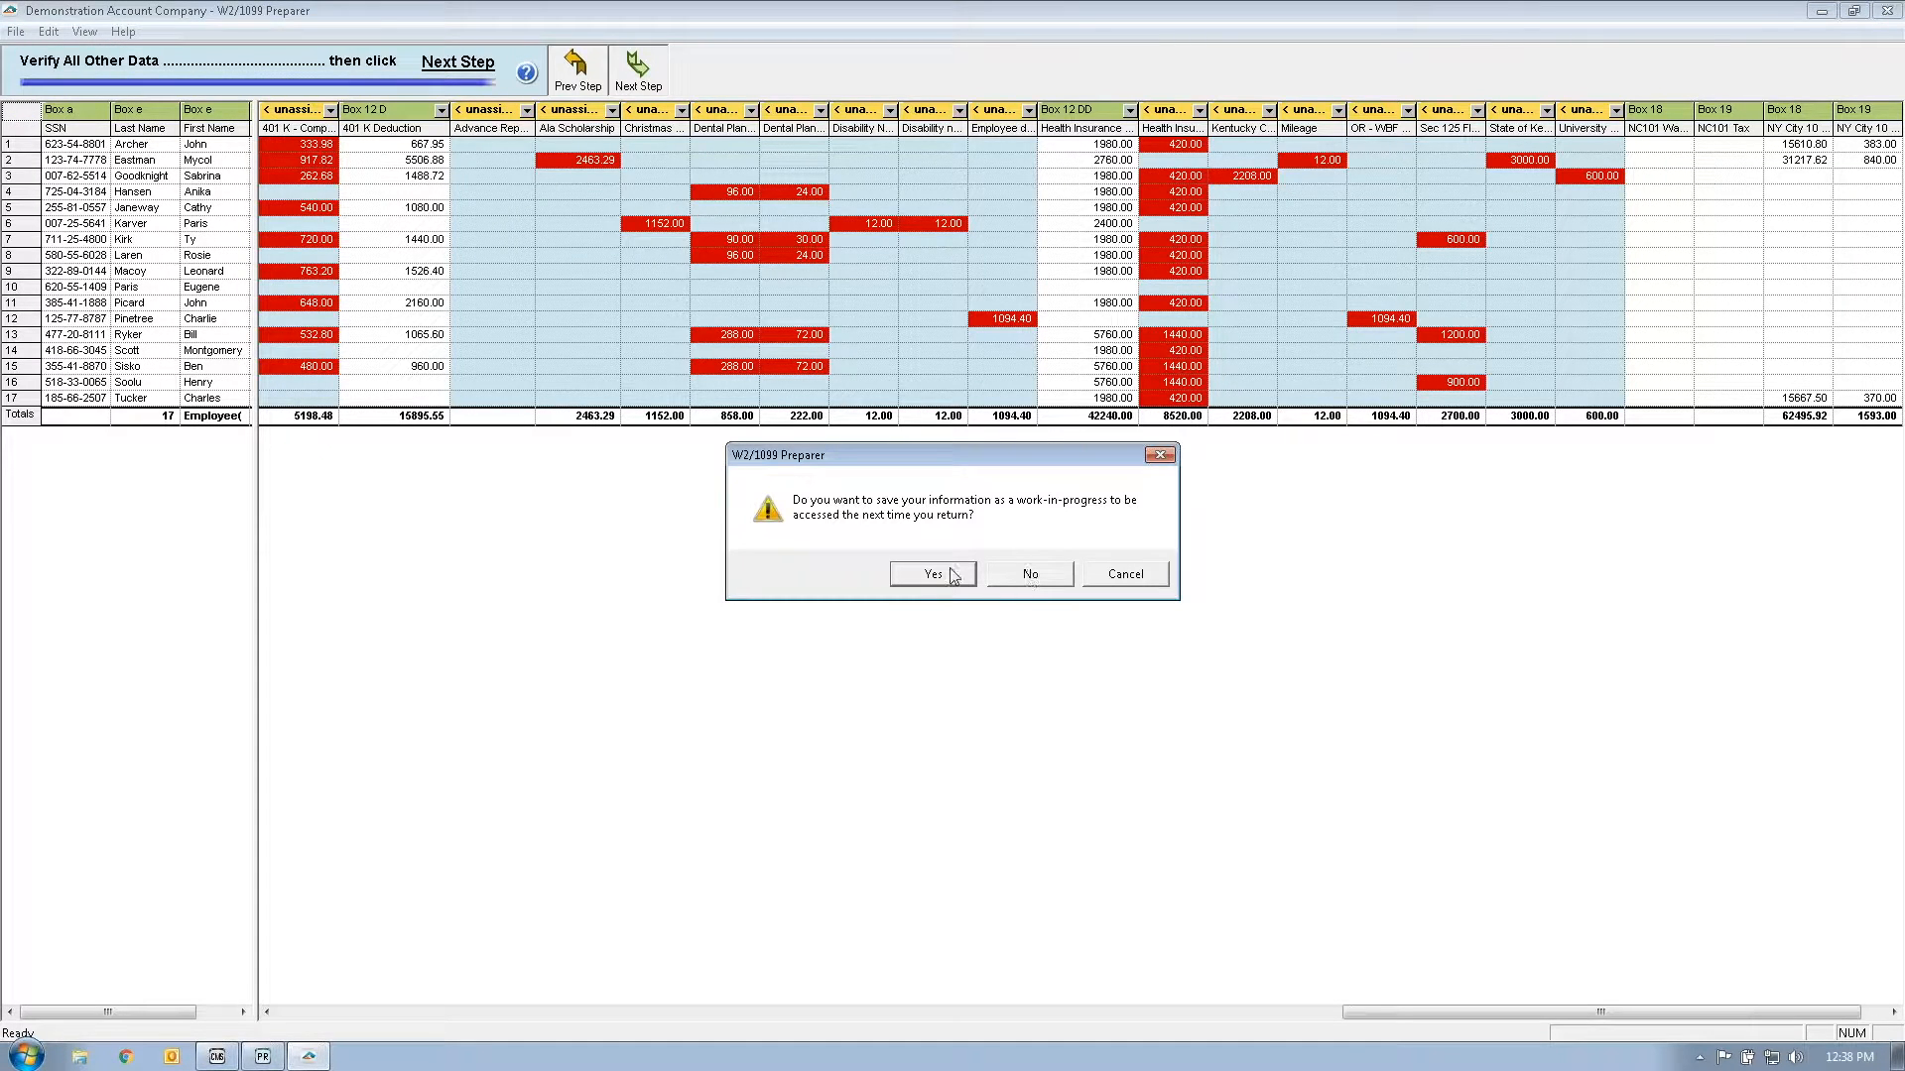
click(1031, 576)
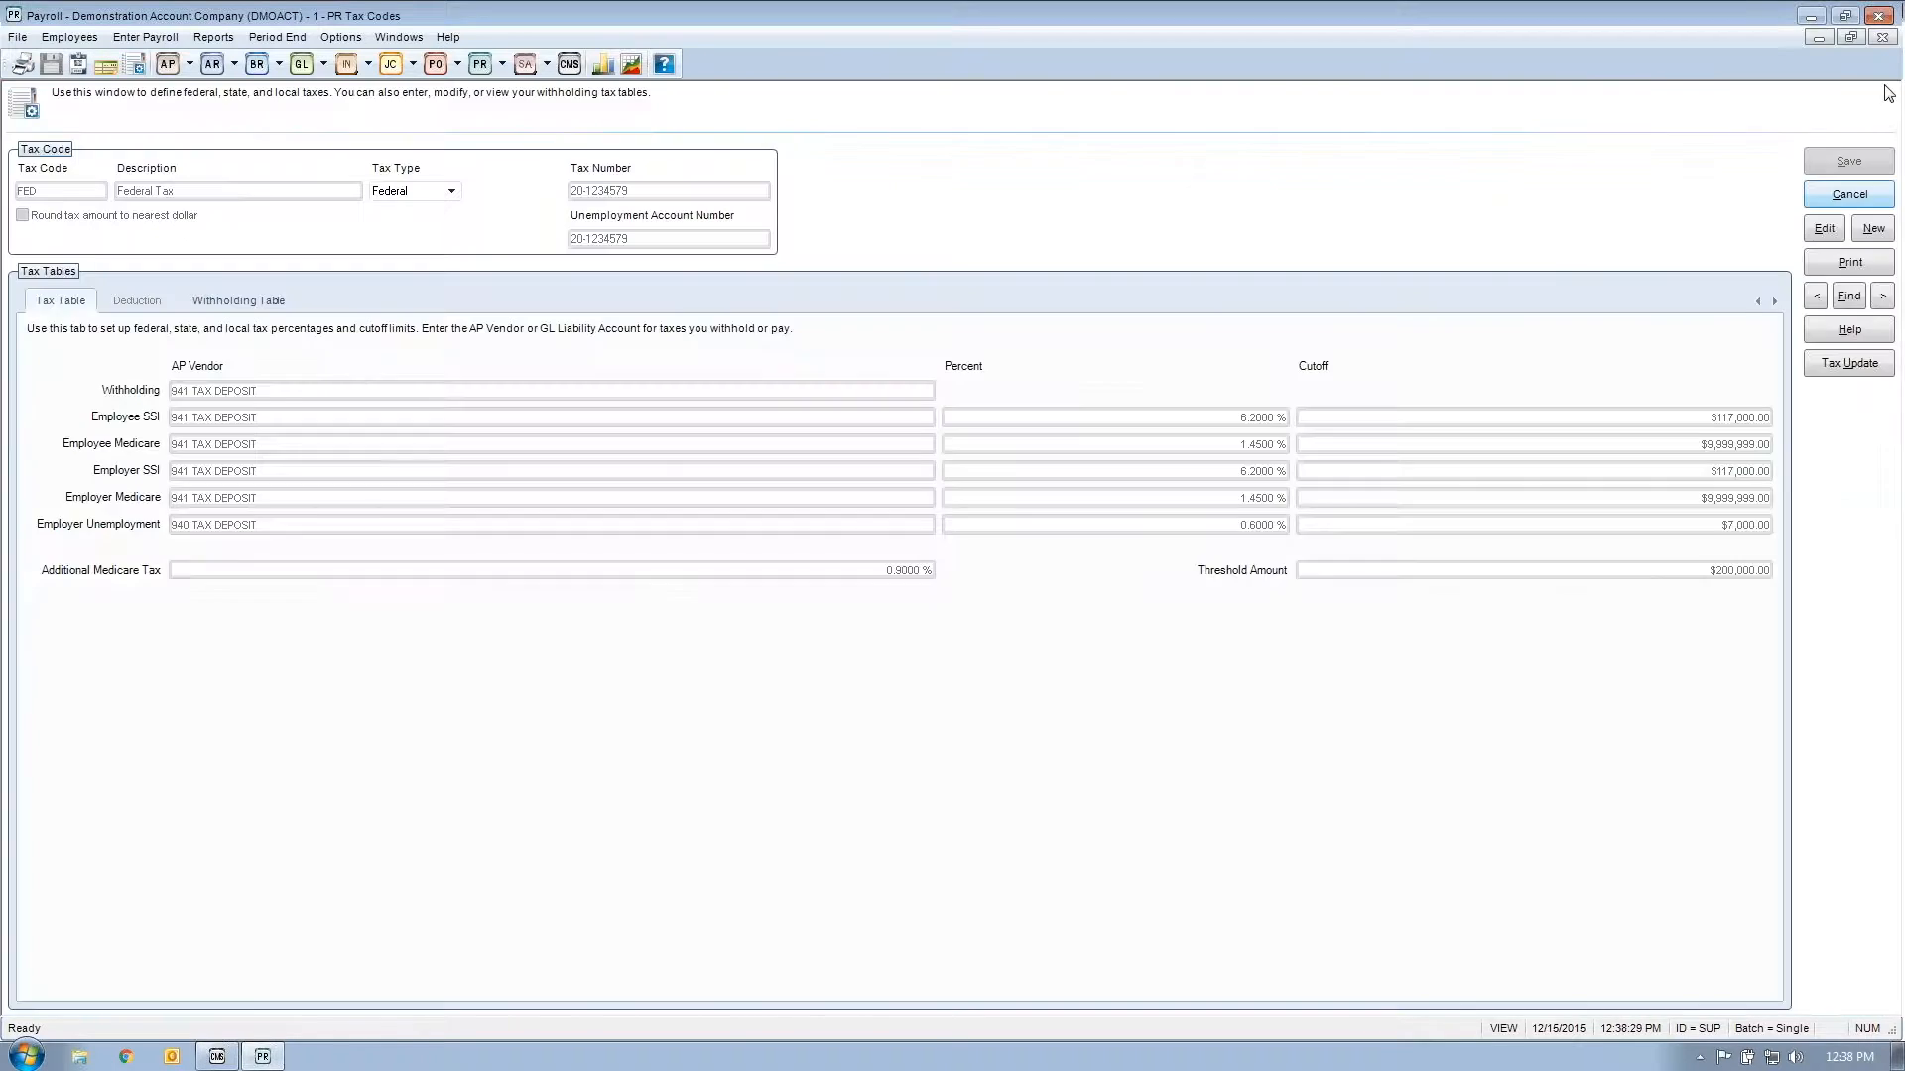
click(1851, 38)
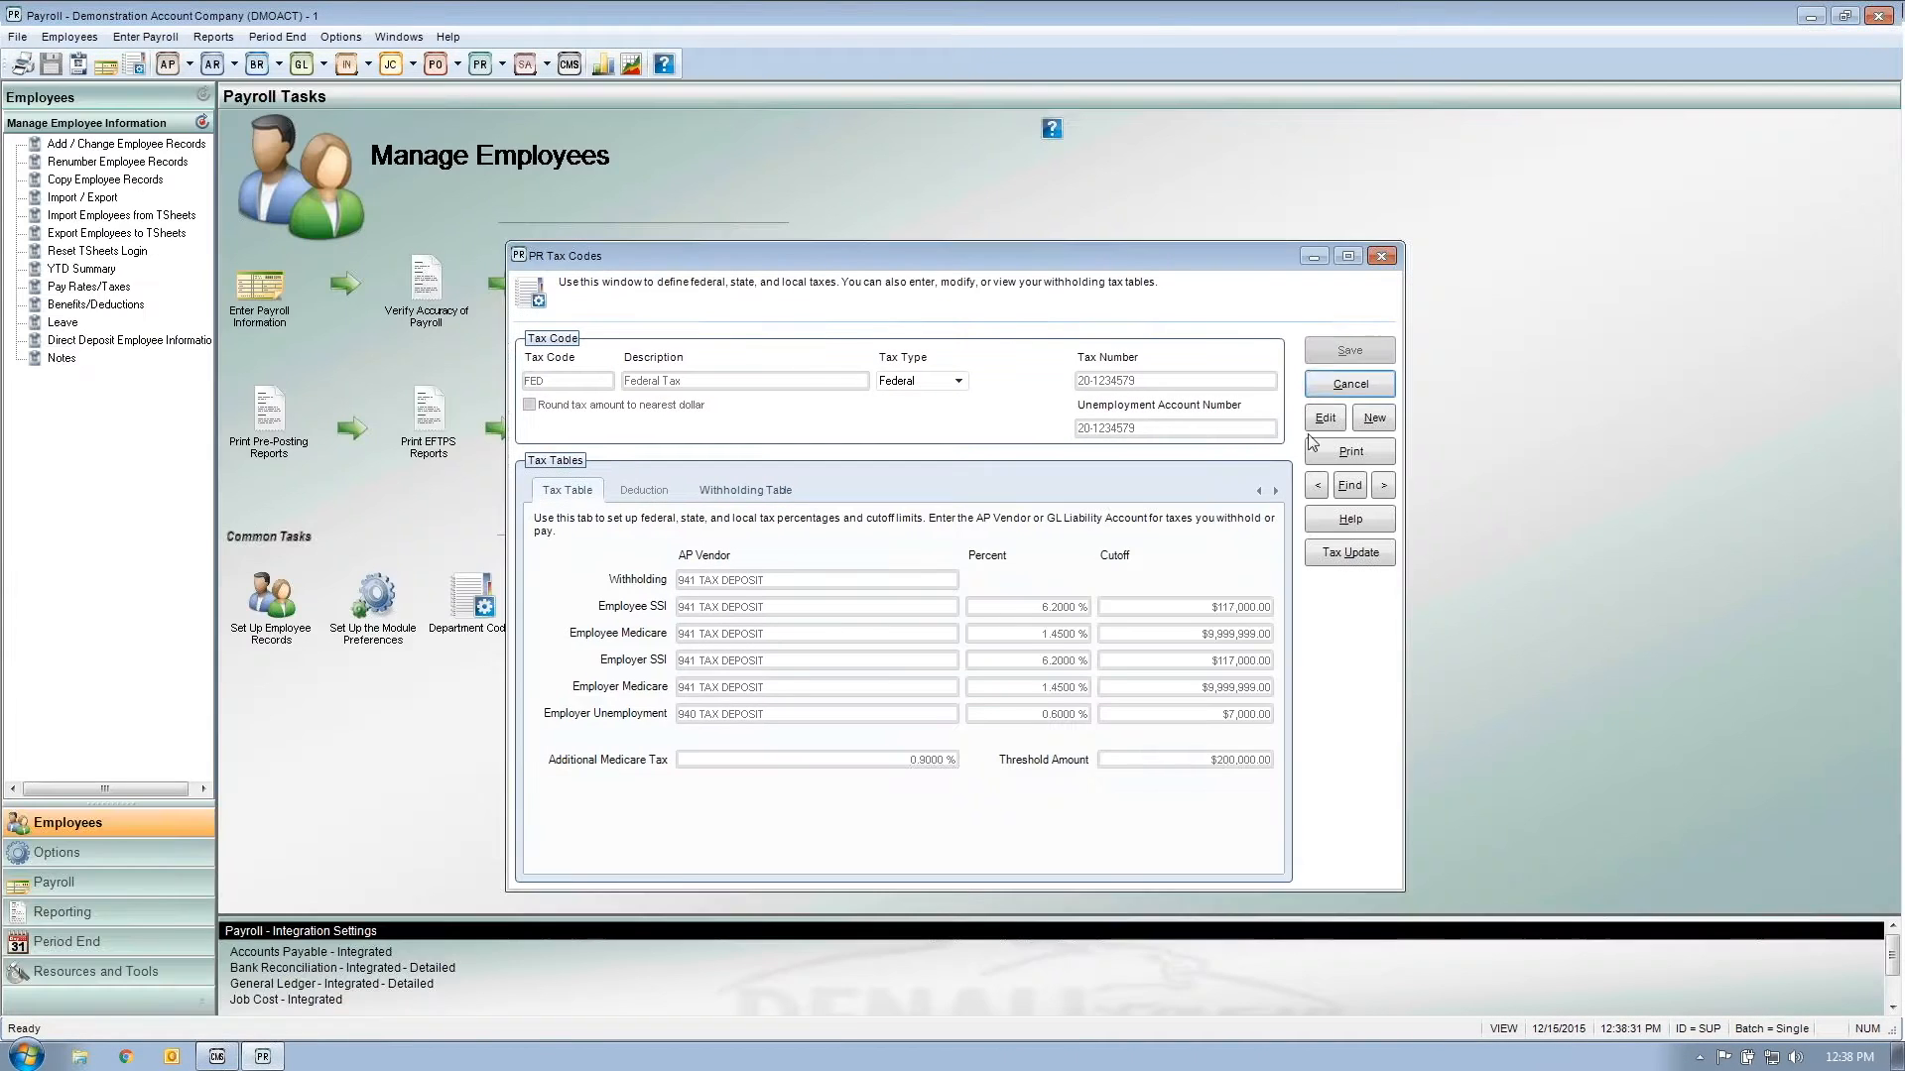
click(1369, 393)
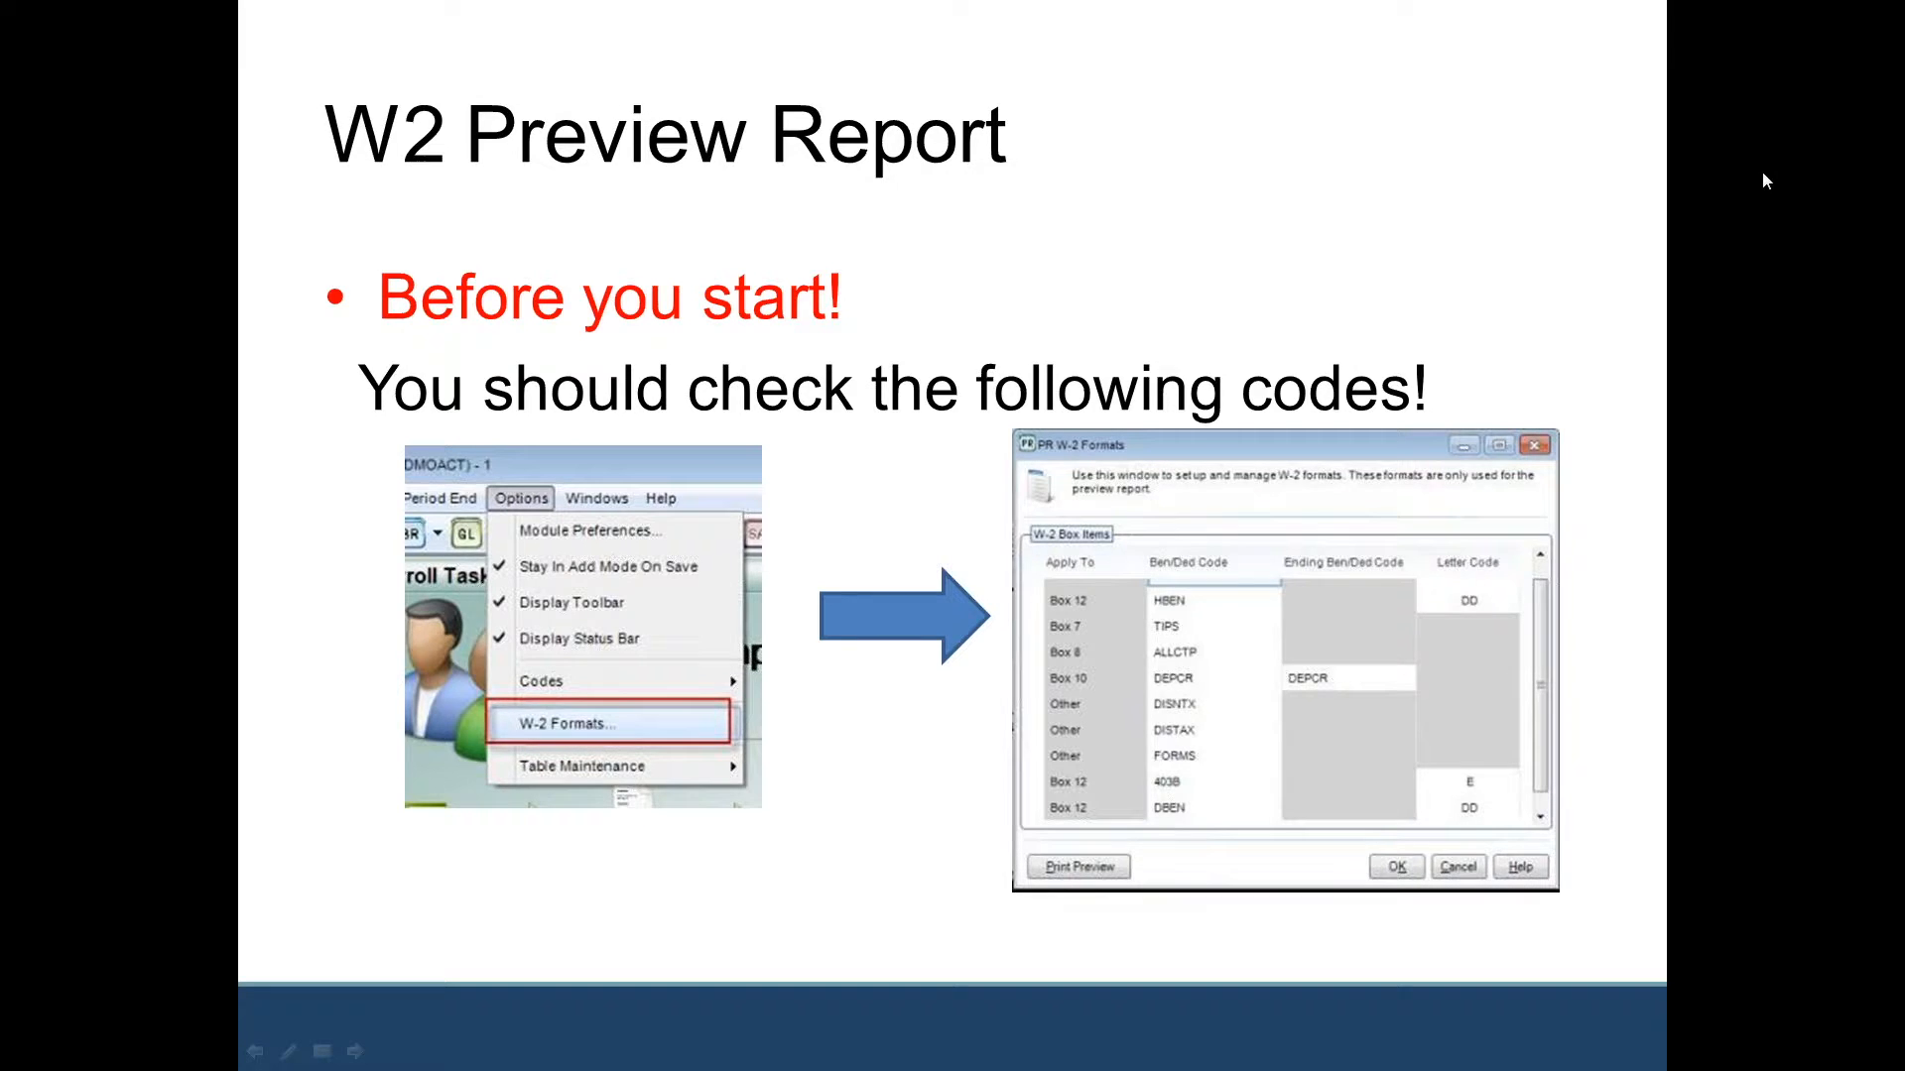
Step: Advance the slideshow to the Printing/eFiling Options slide showing the Aatrix Test Drive Confirmation
click(1448, 420)
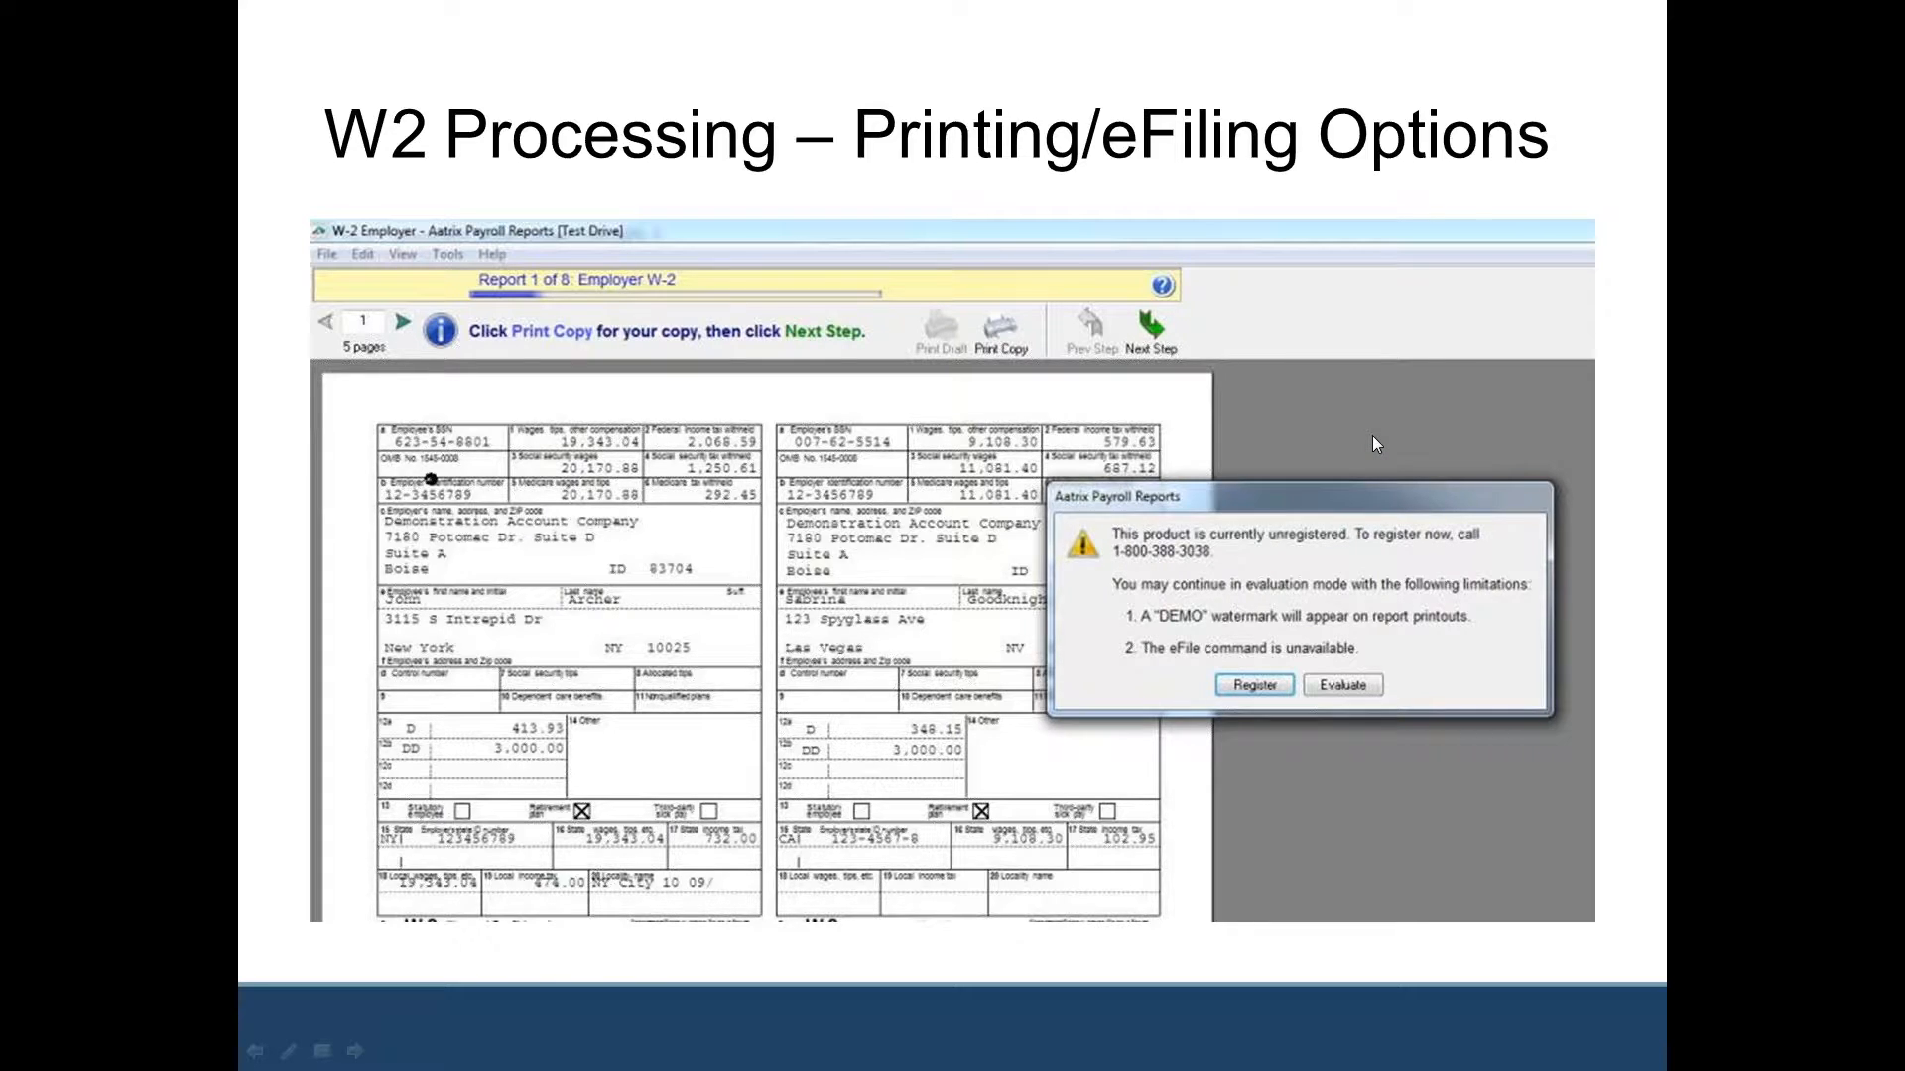
click(1262, 531)
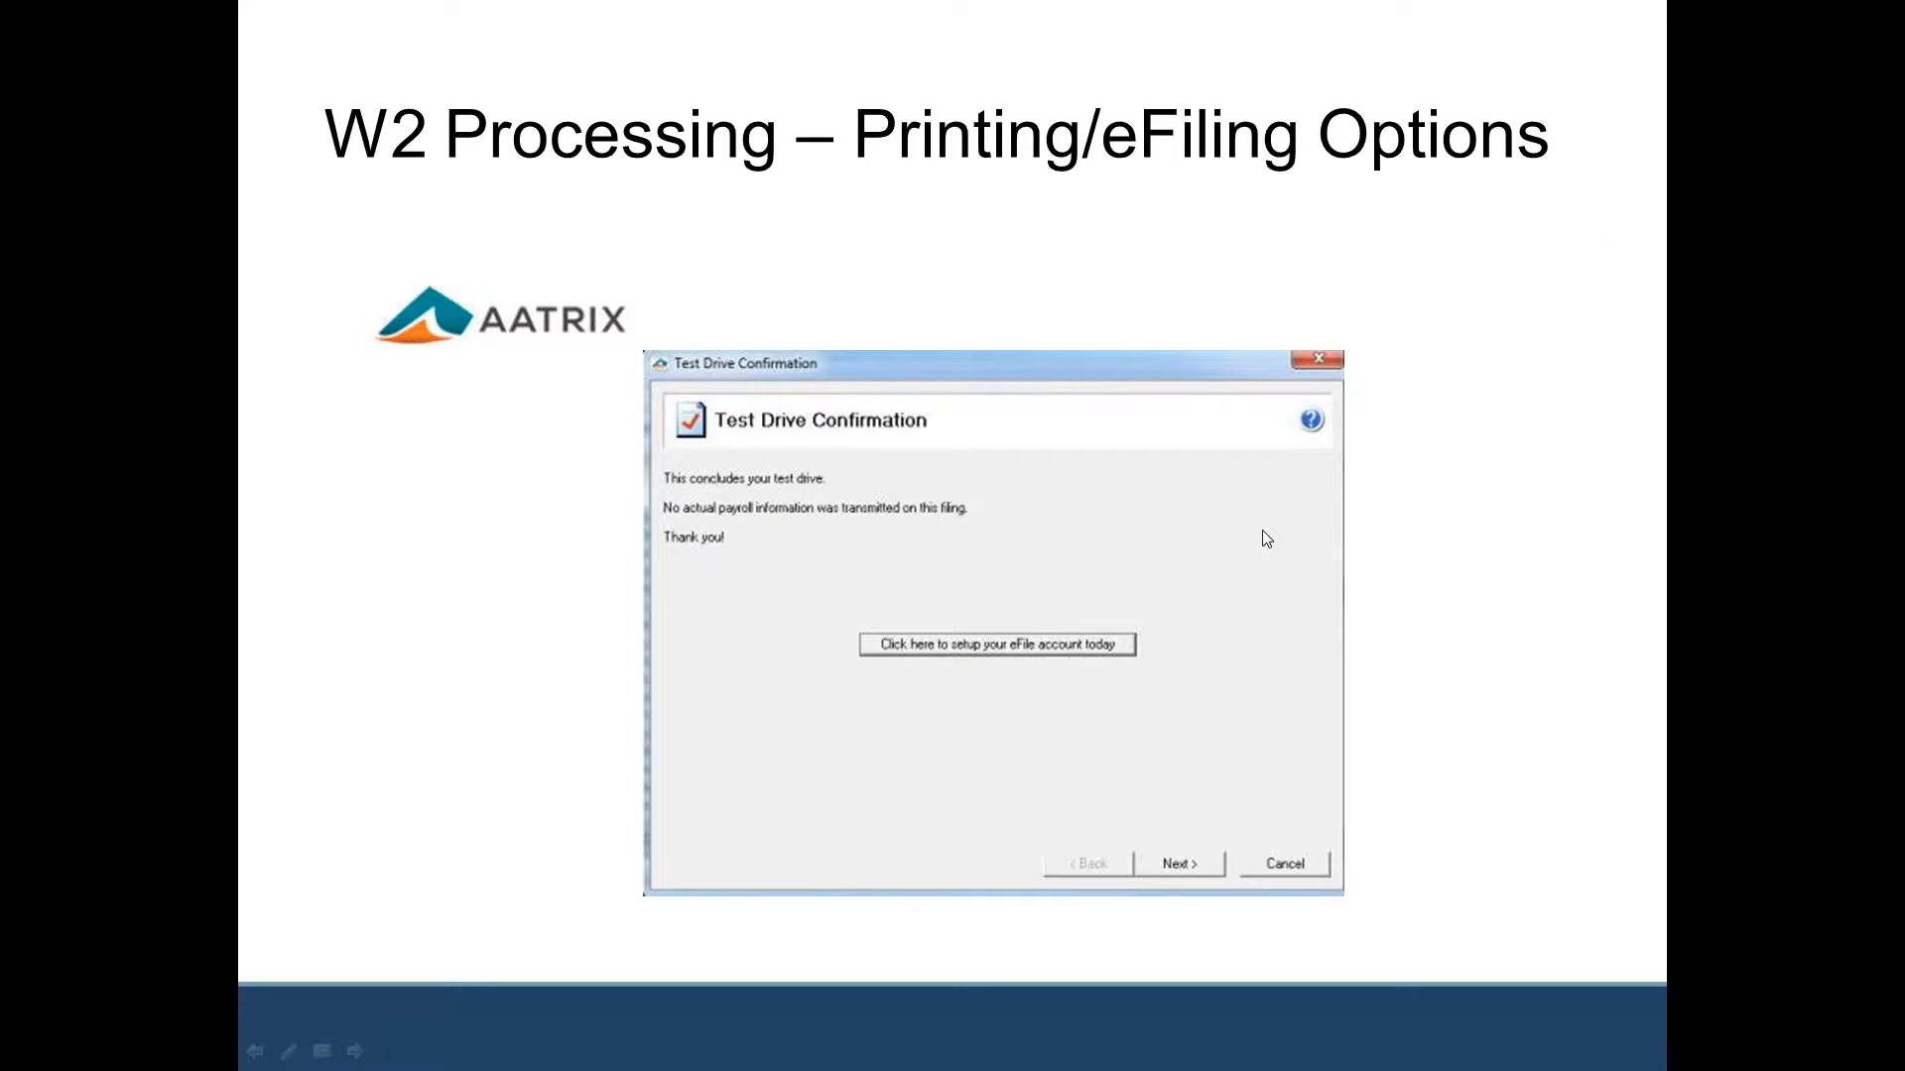